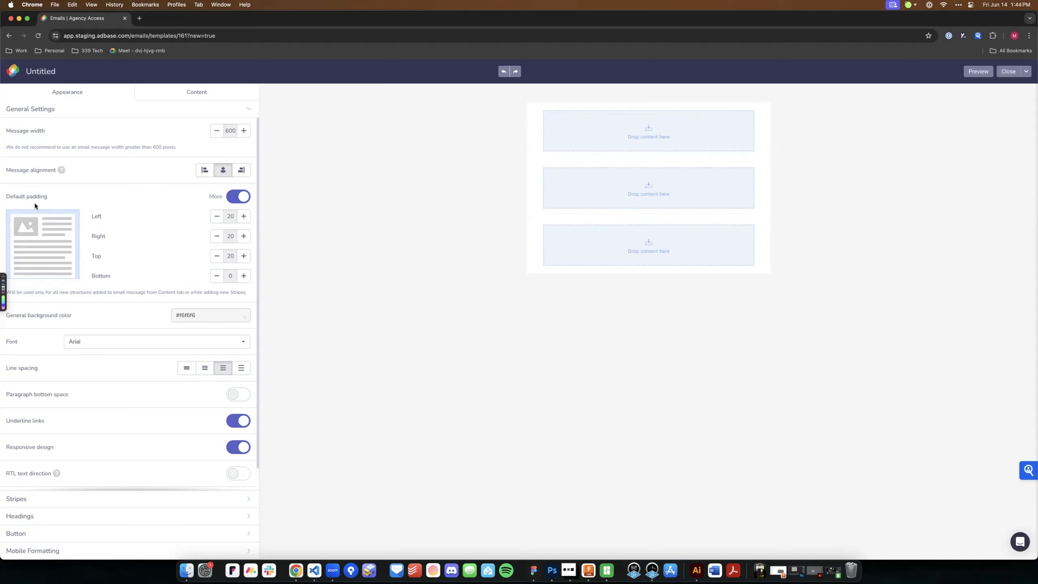
# Switch to Figma and examine the AXS Demo Template email design from header to footer, then return to the email editor in Chrome
pyautogui.scroll(-1, 55, 212)
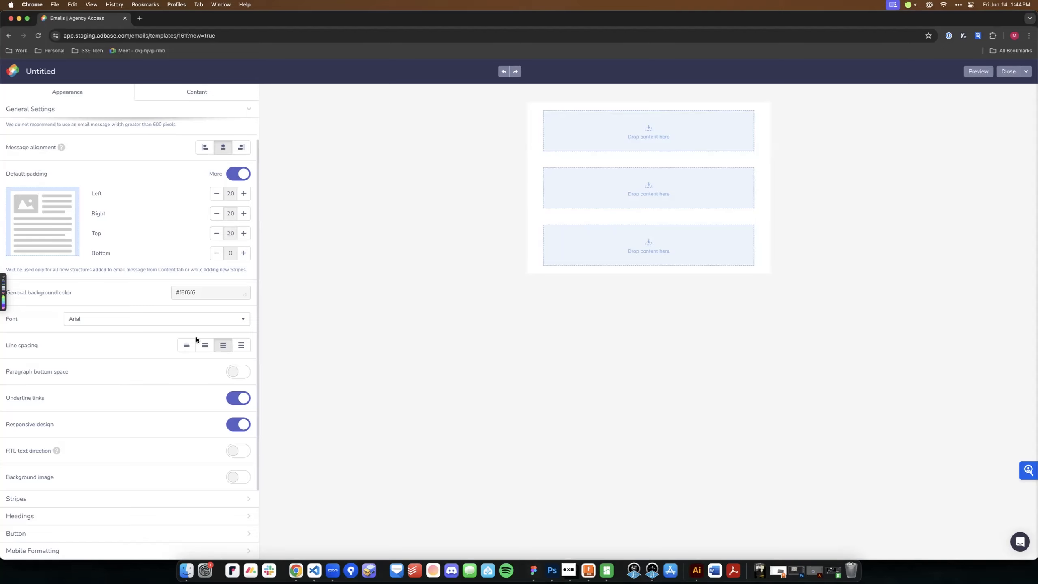
pyautogui.click(533, 570)
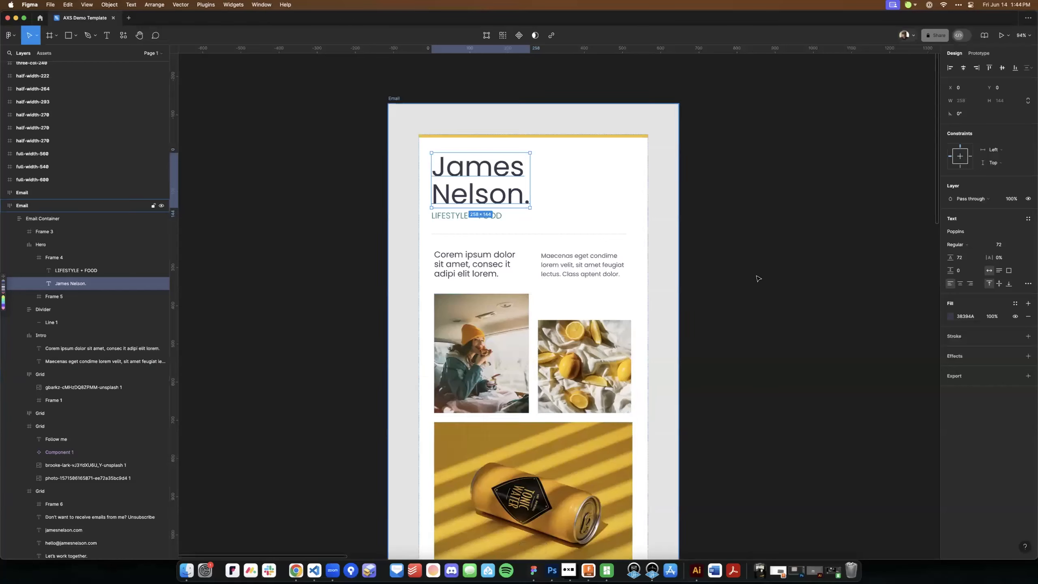
pyautogui.scroll(-3, 749, 327)
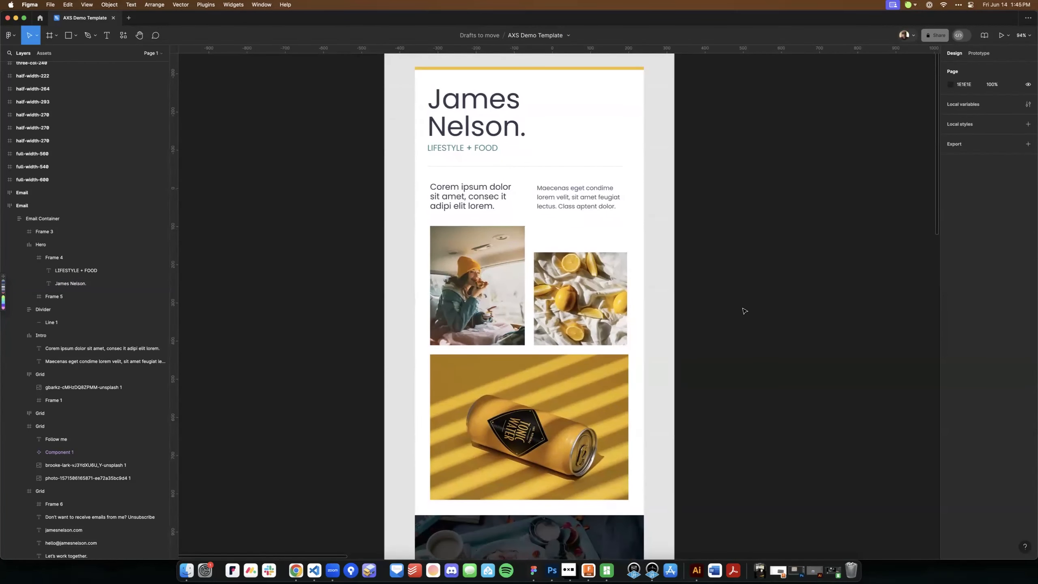
pyautogui.scroll(-4, 747, 310)
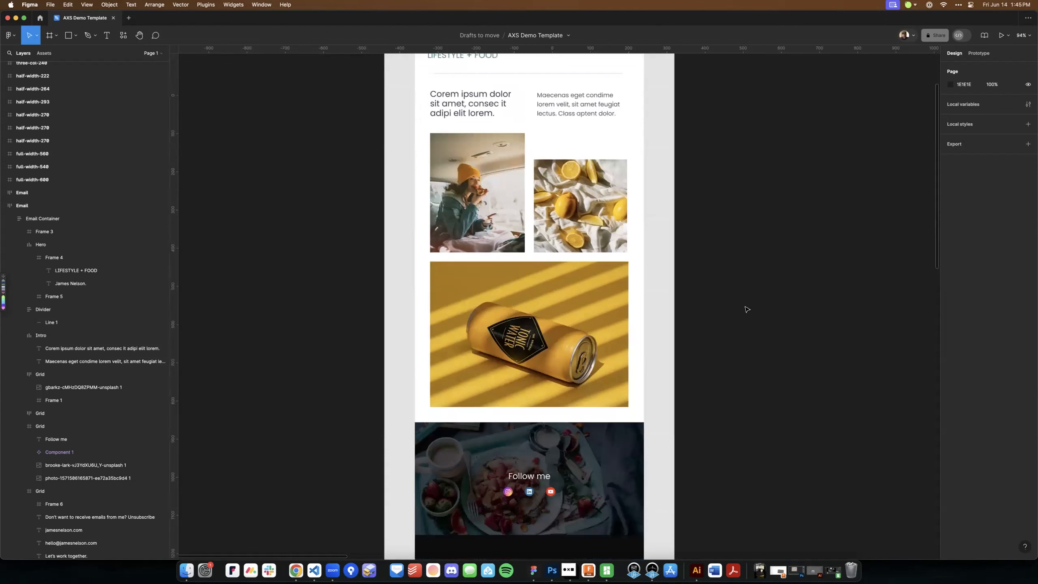
pyautogui.scroll(-4, 747, 310)
pyautogui.scroll(10, 746, 312)
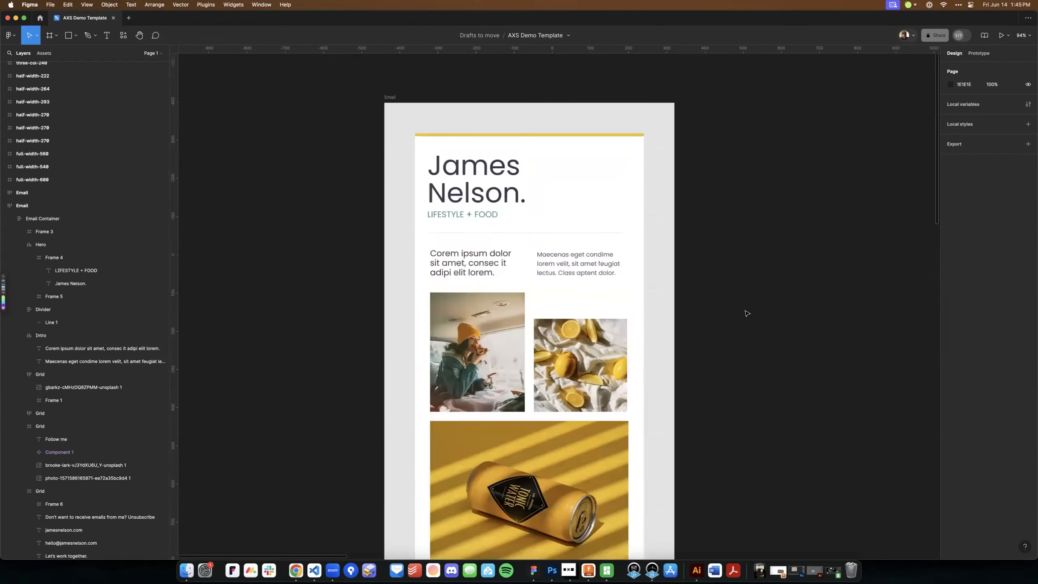
pyautogui.scroll(-15, 746, 313)
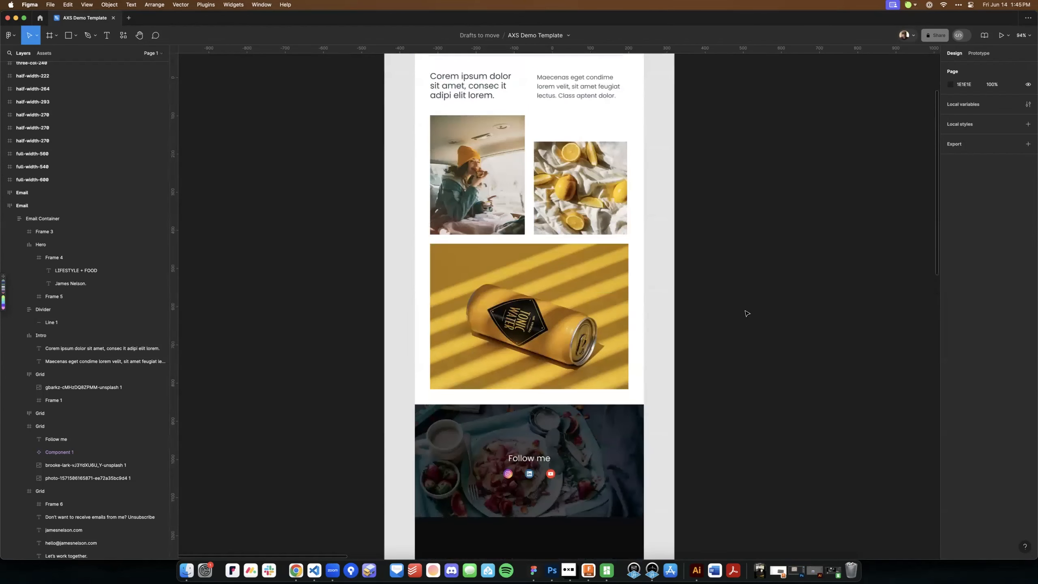
pyautogui.scroll(14, 747, 314)
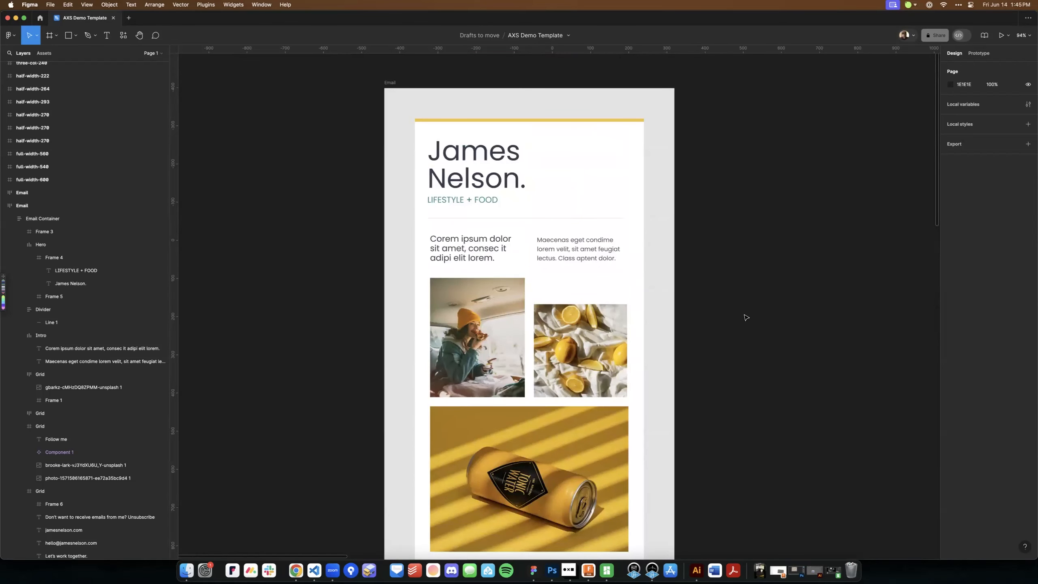
pyautogui.scroll(-4, 744, 316)
pyautogui.scroll(6, 744, 315)
pyautogui.scroll(-5, 743, 315)
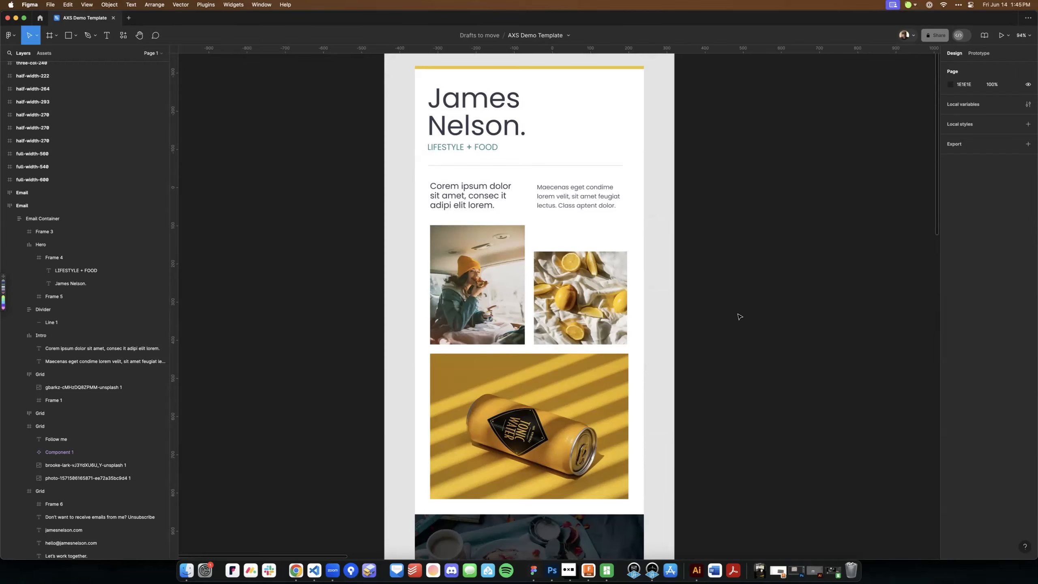
pyautogui.click(296, 571)
pyautogui.scroll(1, 194, 191)
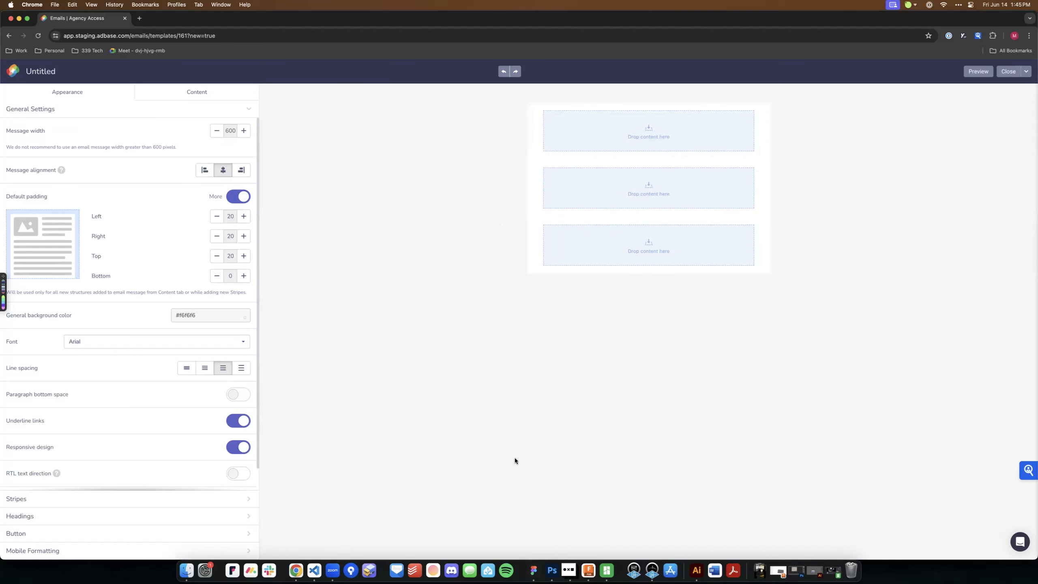
# Check the content margins of the Figma email design, then set the template's default left and right padding to 40 in Chrome
pyautogui.click(533, 572)
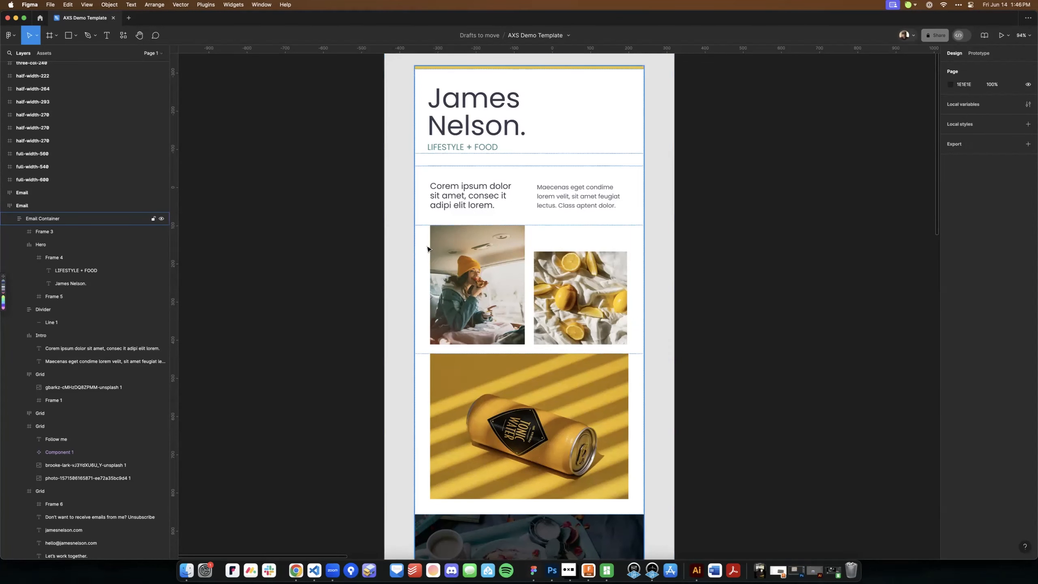
pyautogui.scroll(-5, 647, 285)
pyautogui.scroll(6, 629, 294)
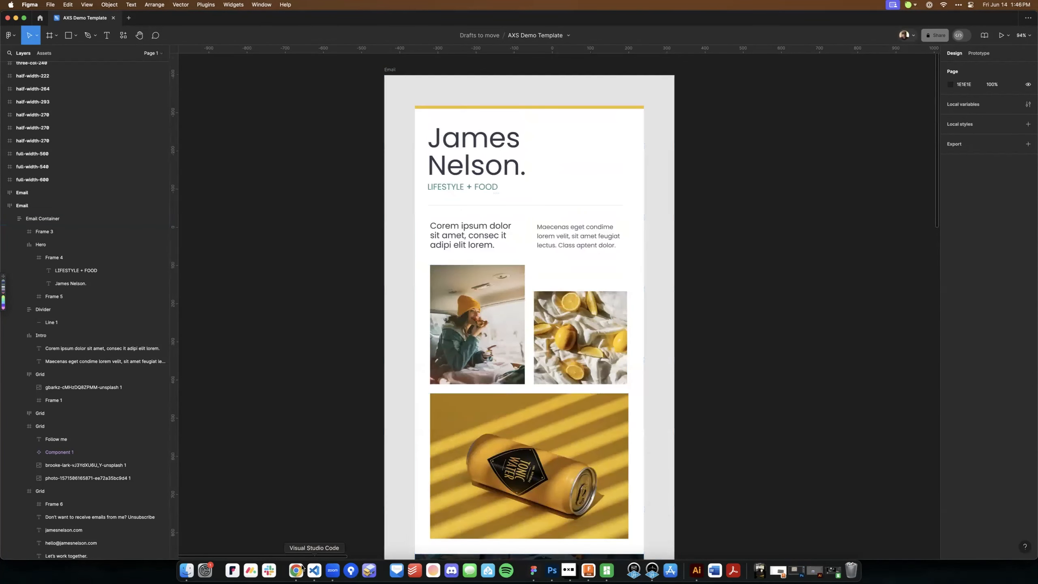
pyautogui.click(296, 570)
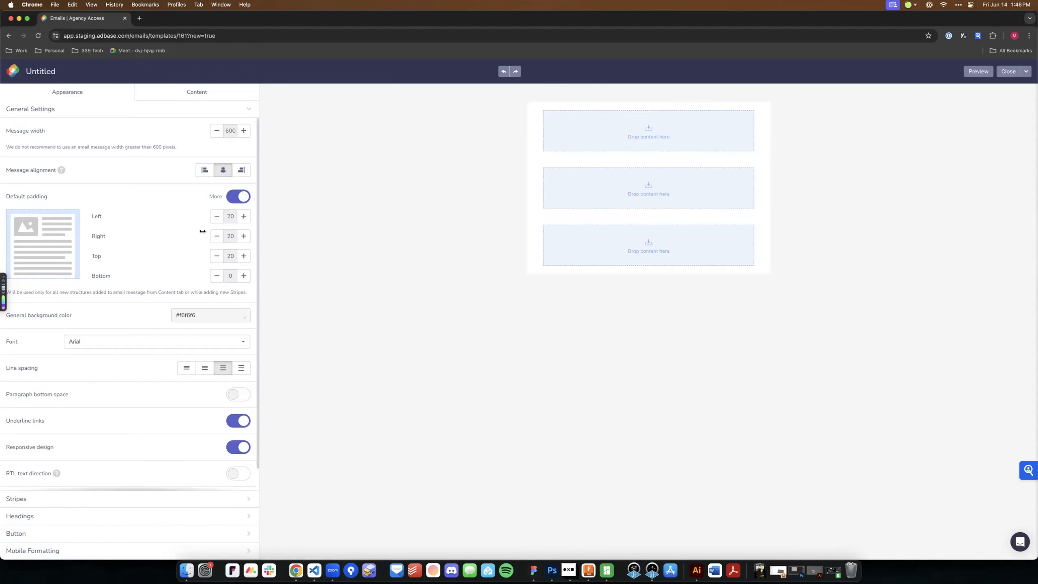
pyautogui.click(244, 219)
pyautogui.click(244, 218)
pyautogui.click(245, 237)
pyautogui.click(245, 239)
pyautogui.click(246, 239)
pyautogui.click(246, 240)
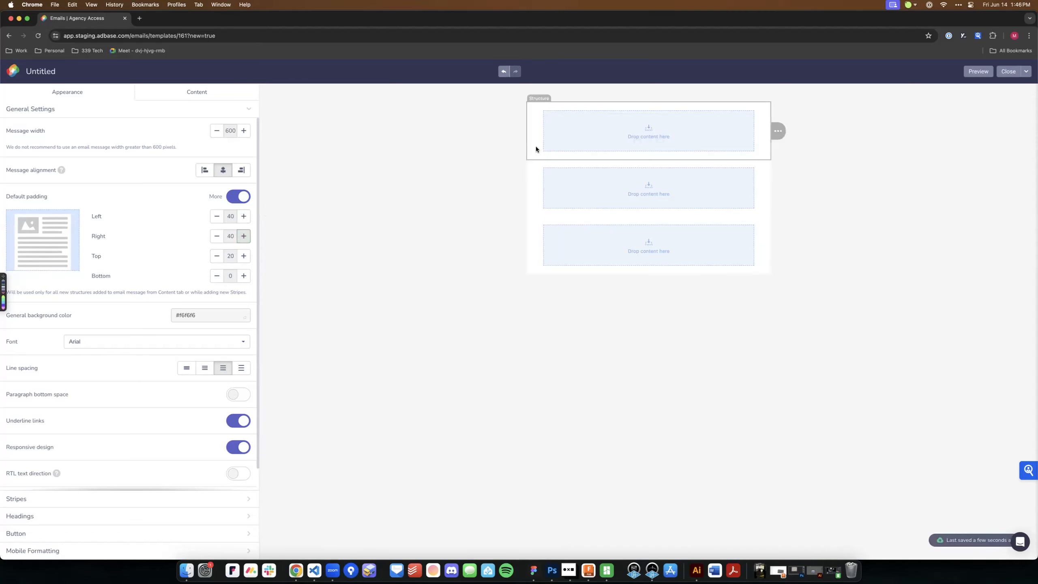
pyautogui.moveTo(773, 141)
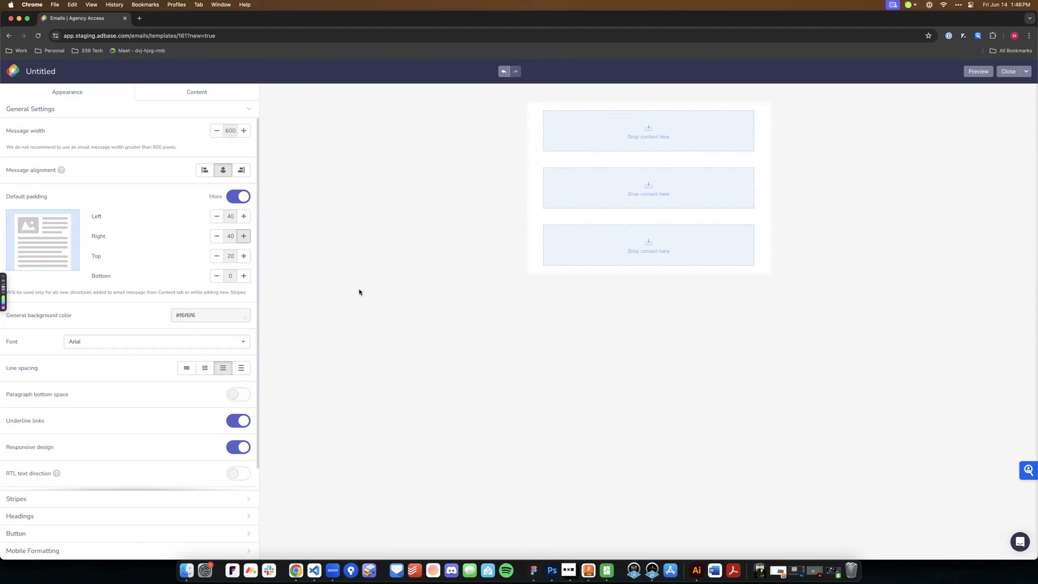
# Set the general background color of the email template to #e3e3e3
pyautogui.click(189, 315)
pyautogui.doubleClick(189, 315)
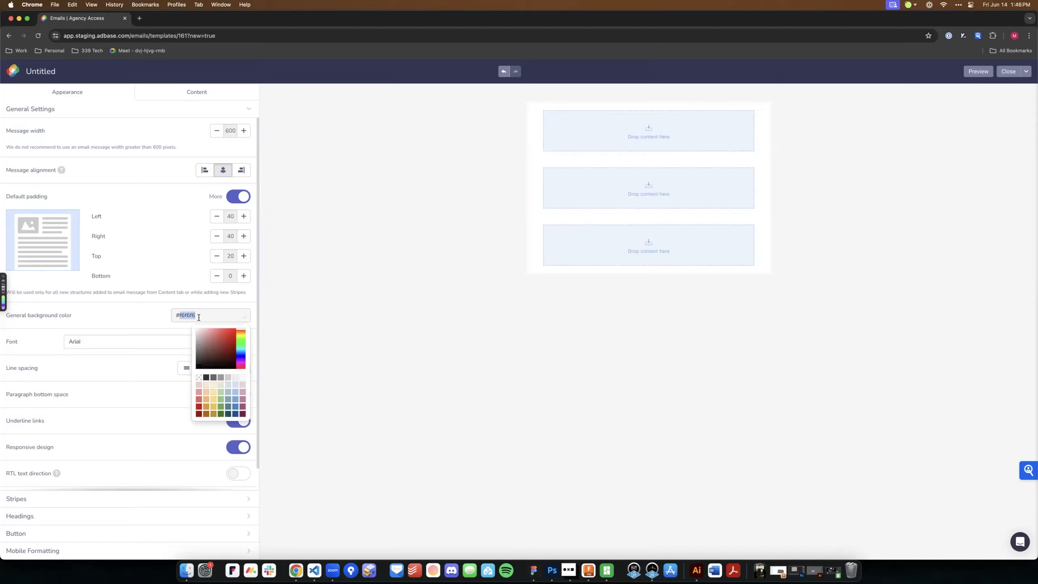
pyautogui.write('e3e3e3')
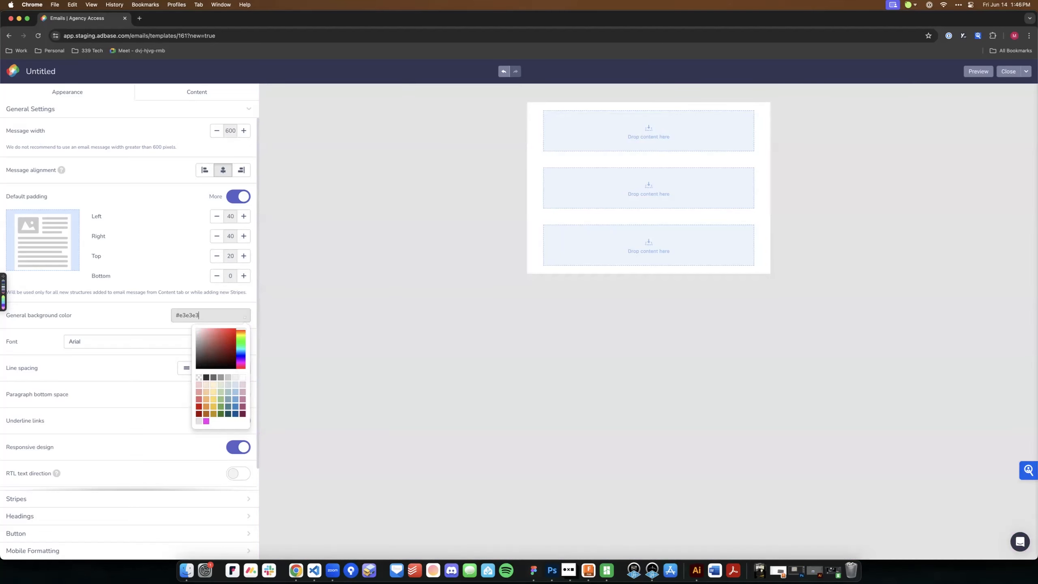
pyautogui.click(190, 302)
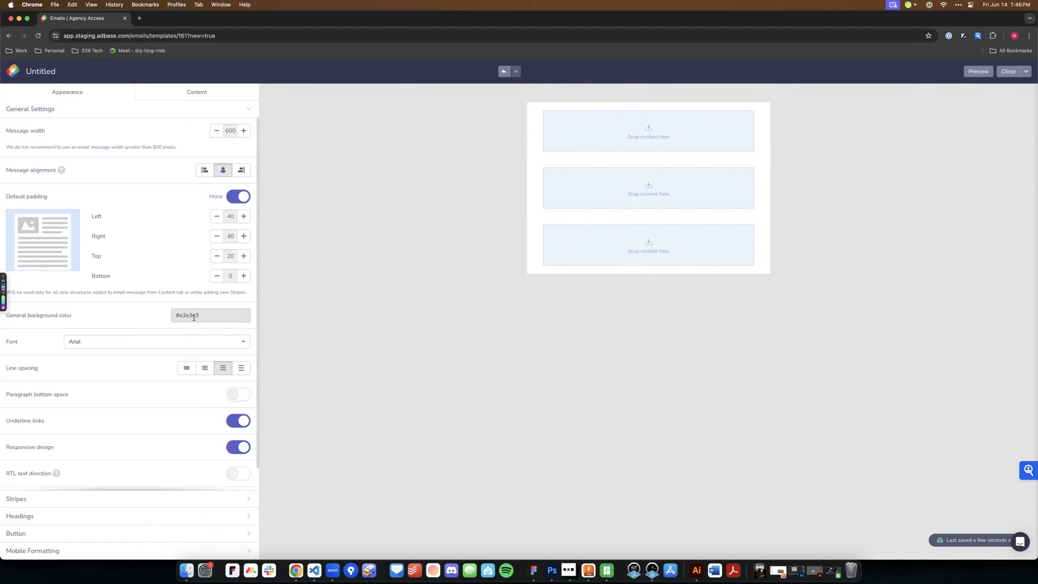
# Set the email template's general font to Poppins
pyautogui.click(141, 341)
pyautogui.scroll(4, 116, 307)
pyautogui.scroll(5, 116, 306)
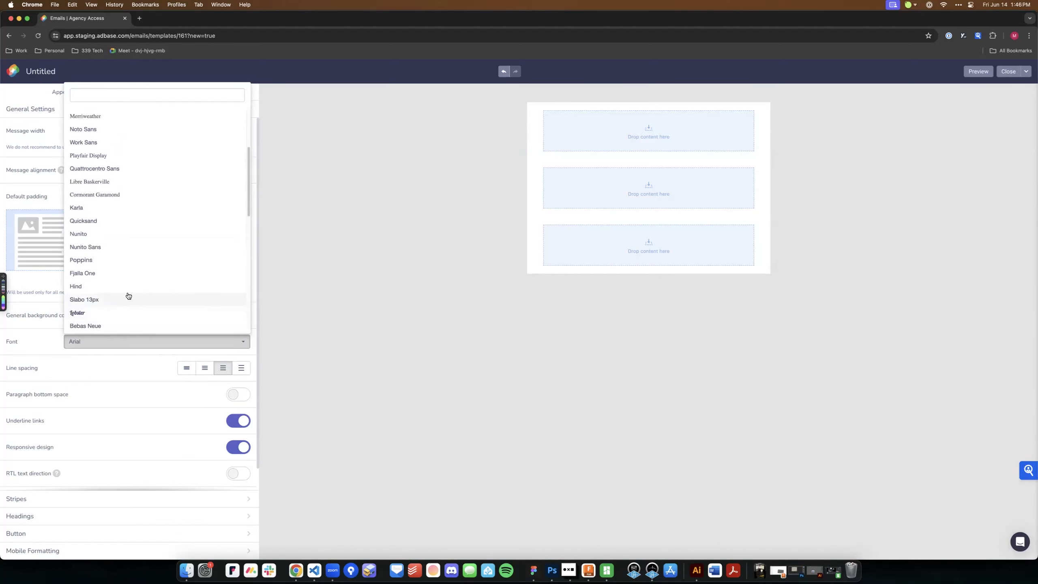
pyautogui.click(124, 263)
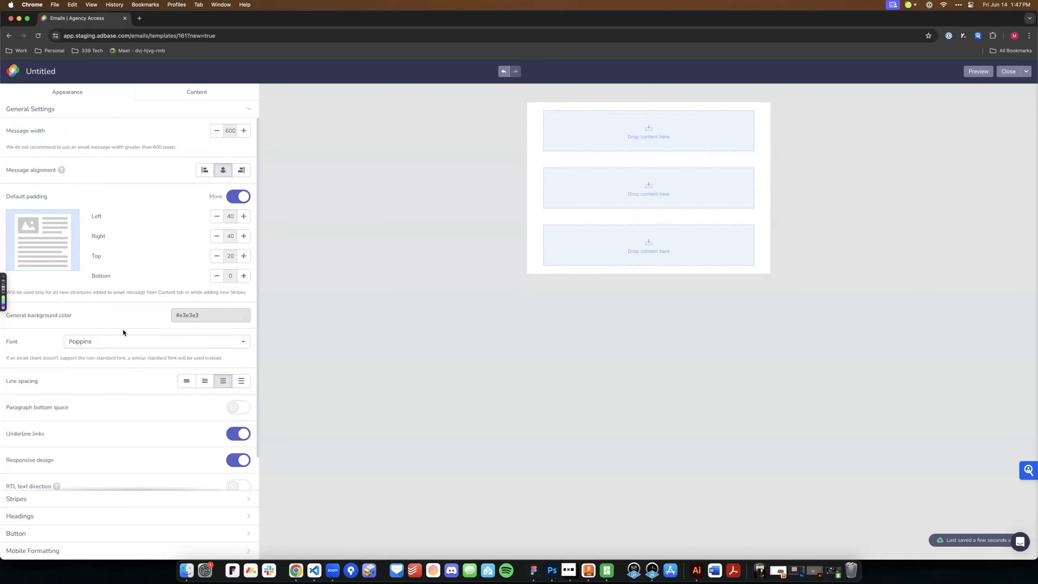
pyautogui.scroll(-2, 143, 360)
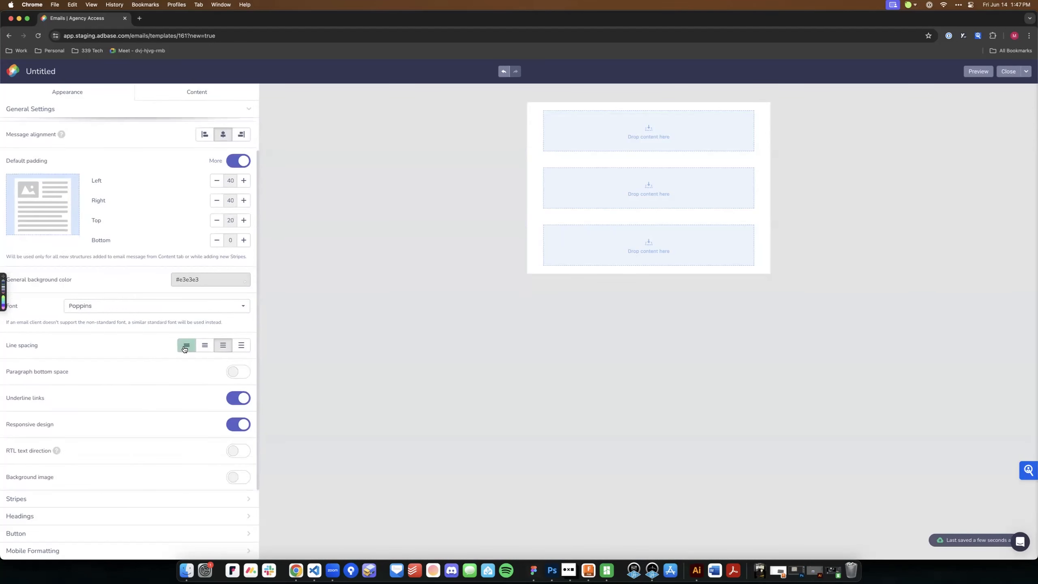
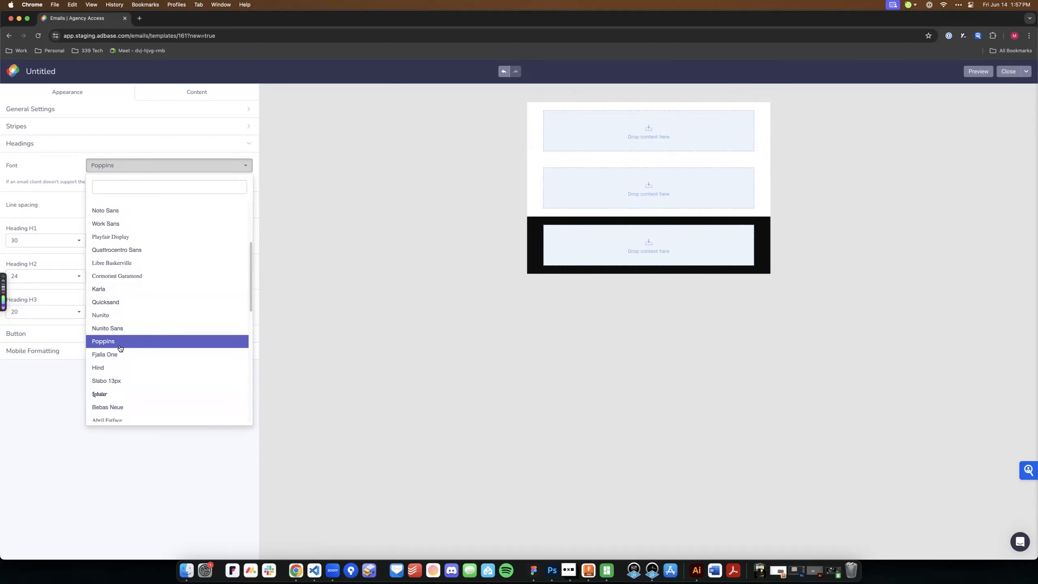
# Set the headings font to Poppins and the Heading H1 size to 72
pyautogui.click(118, 344)
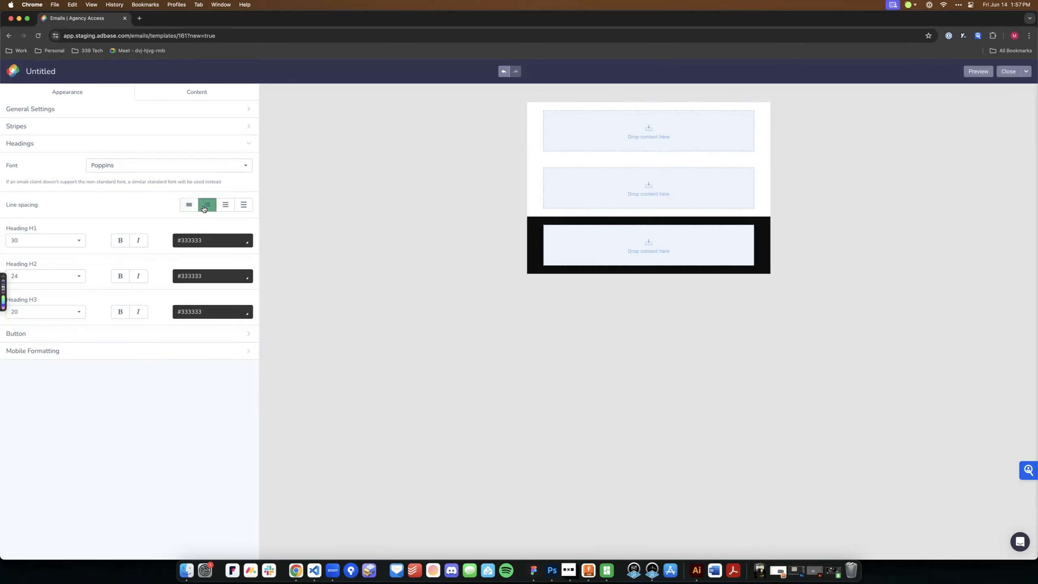
pyautogui.click(52, 242)
pyautogui.scroll(-8, 37, 341)
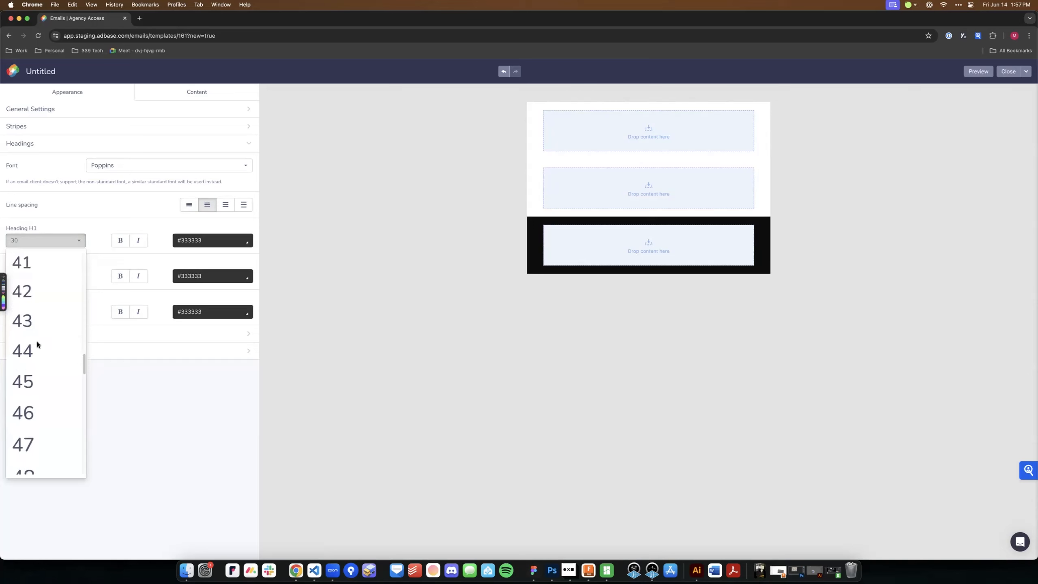
pyautogui.scroll(-6, 38, 344)
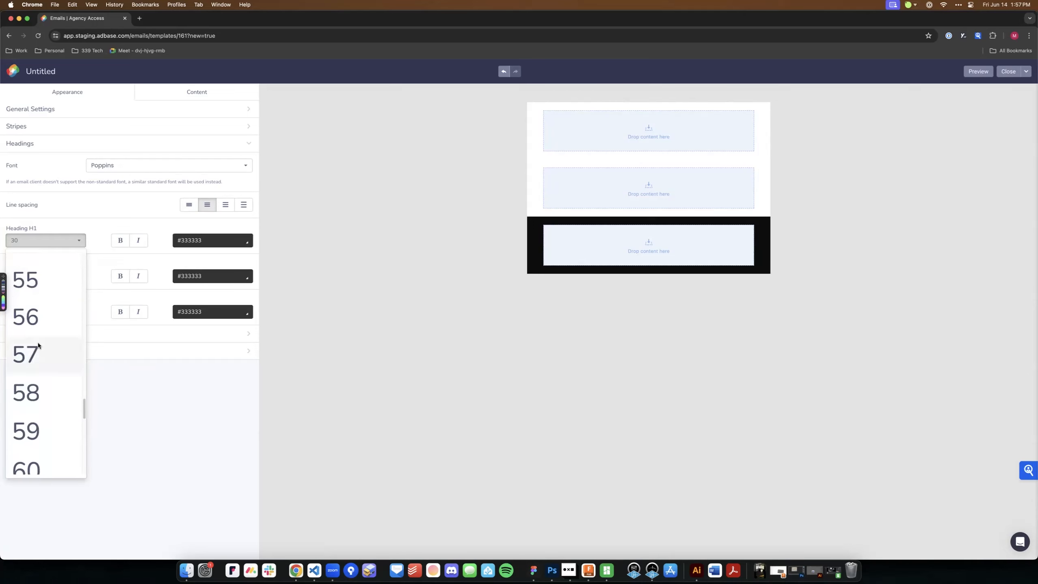
pyautogui.scroll(-5, 38, 345)
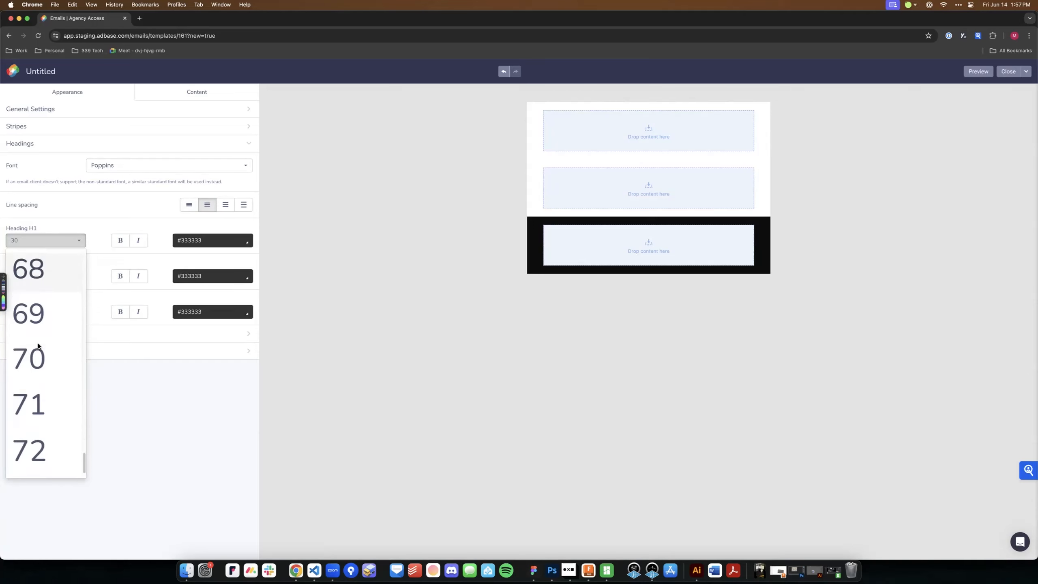
pyautogui.click(28, 451)
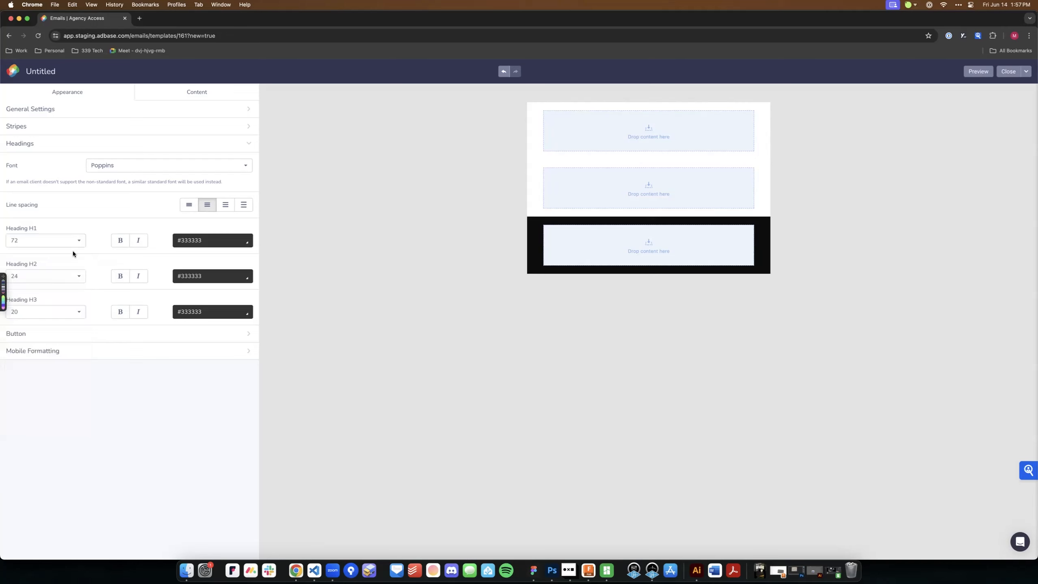
# Look up the large hero title's fill in the Figma design and set the Heading H1 color to #38394a in Chrome
pyautogui.click(533, 571)
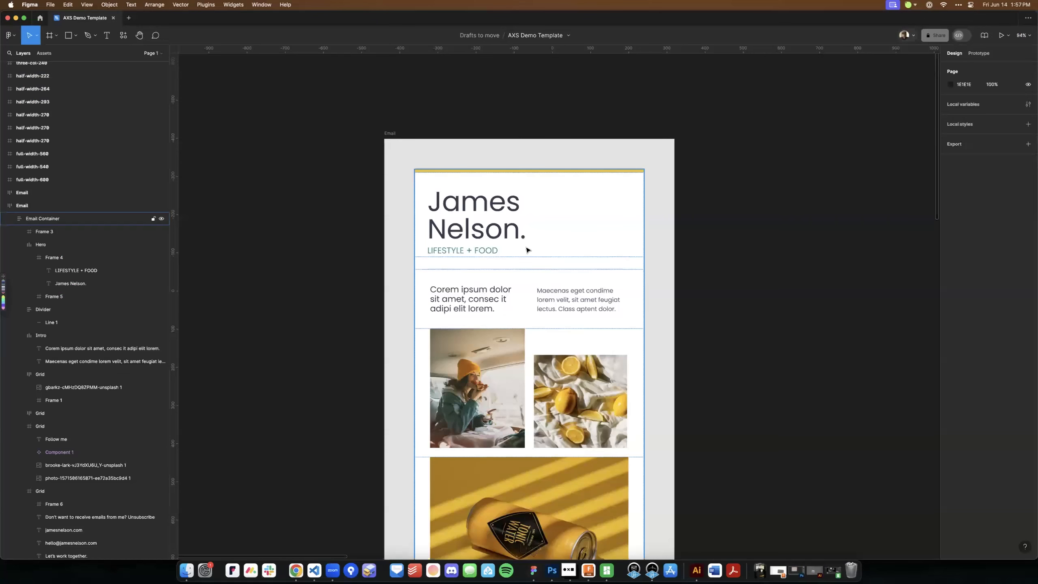
pyautogui.click(474, 206)
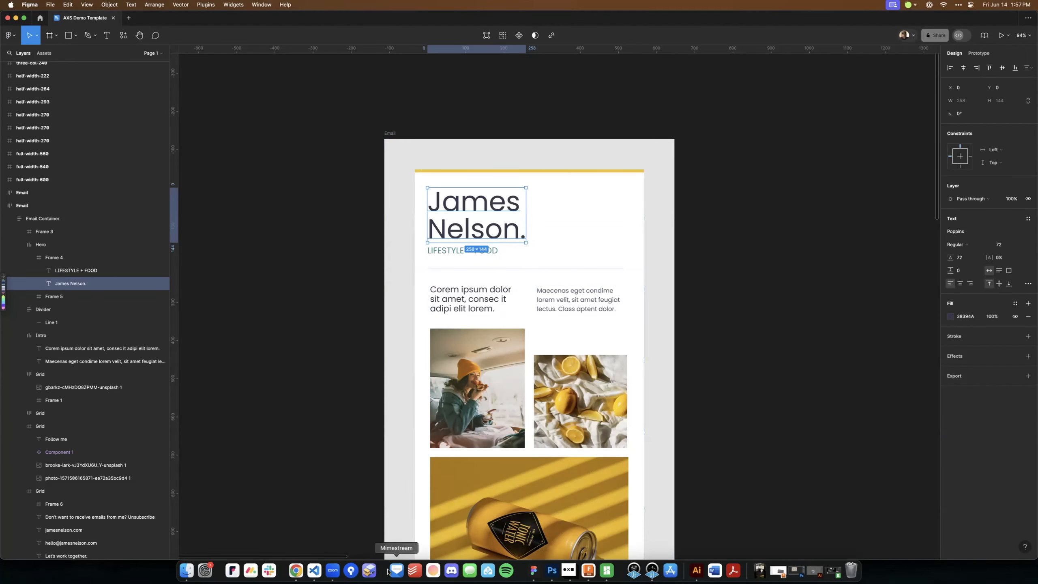
pyautogui.click(296, 570)
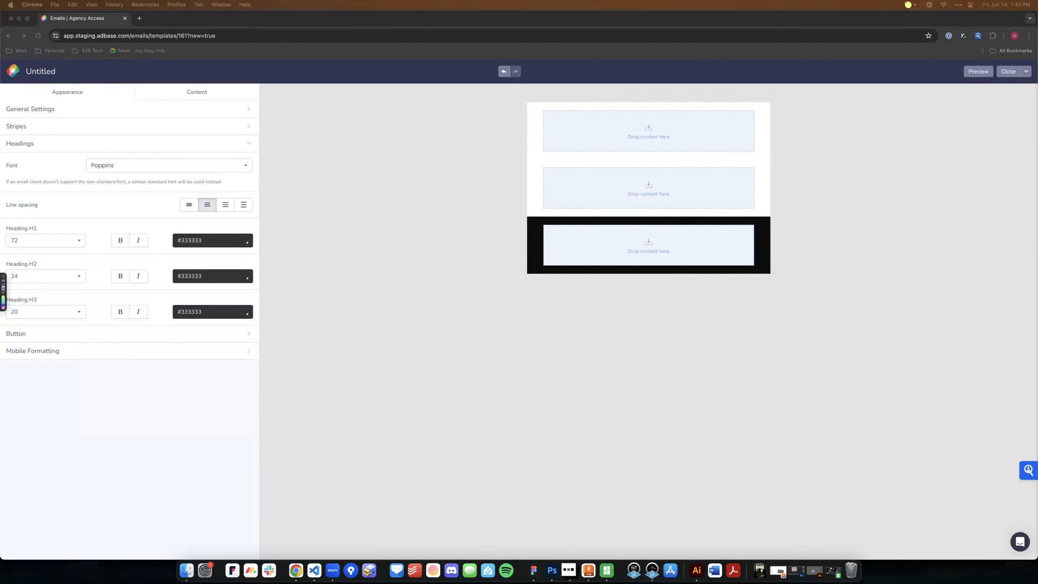
pyautogui.click(206, 242)
pyautogui.write('#38394a')
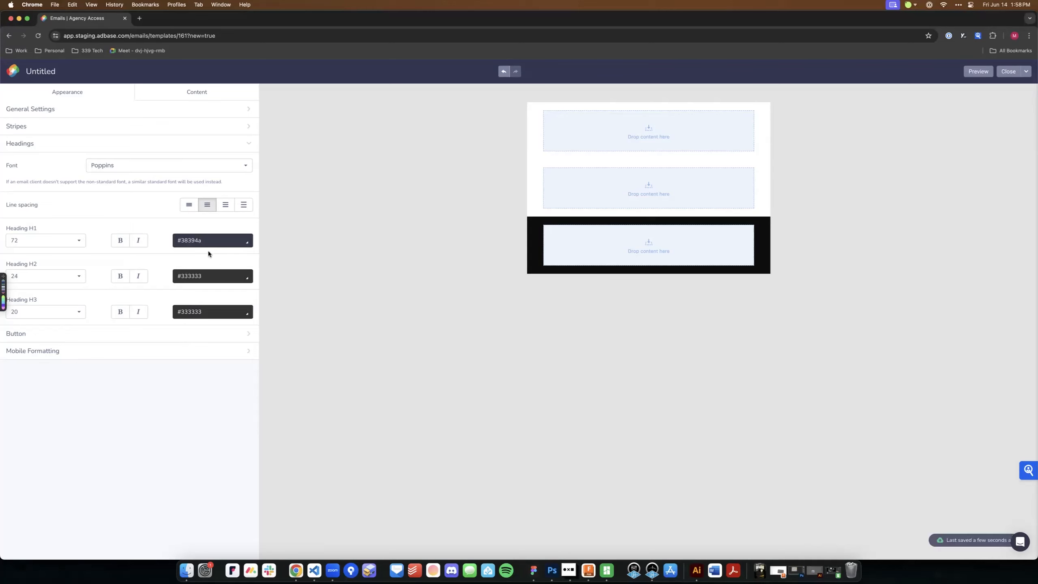
# Set the Heading H2 and Heading H3 colors to #38394a
pyautogui.click(195, 276)
pyautogui.write('#38394a')
pyautogui.click(192, 311)
pyautogui.write('#38394a')
# Set the Heading H2 and Heading H3 sizes to 22 and collapse the heading settings
pyautogui.click(41, 276)
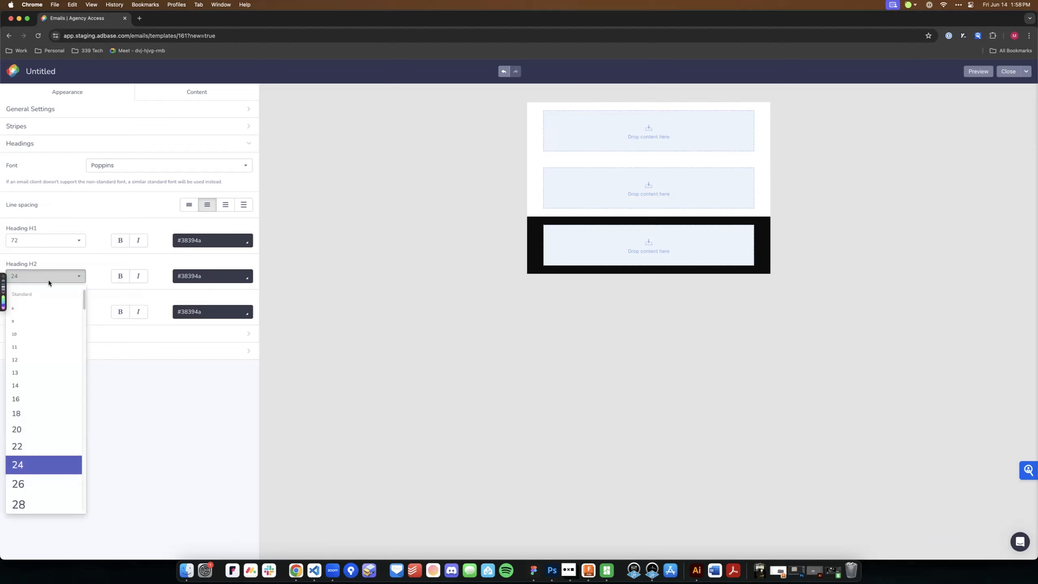
pyautogui.scroll(-1, 44, 386)
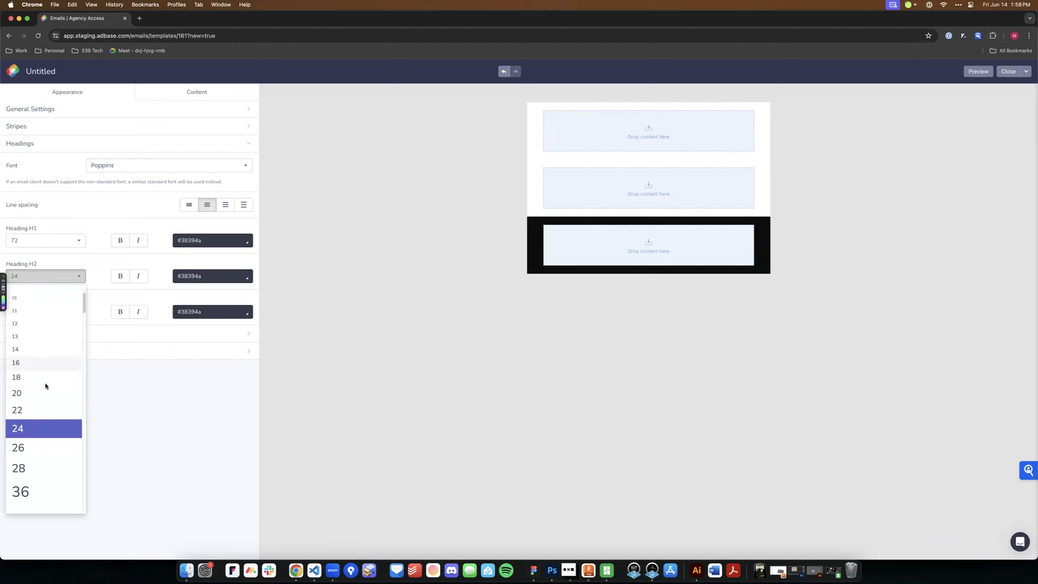
pyautogui.click(40, 409)
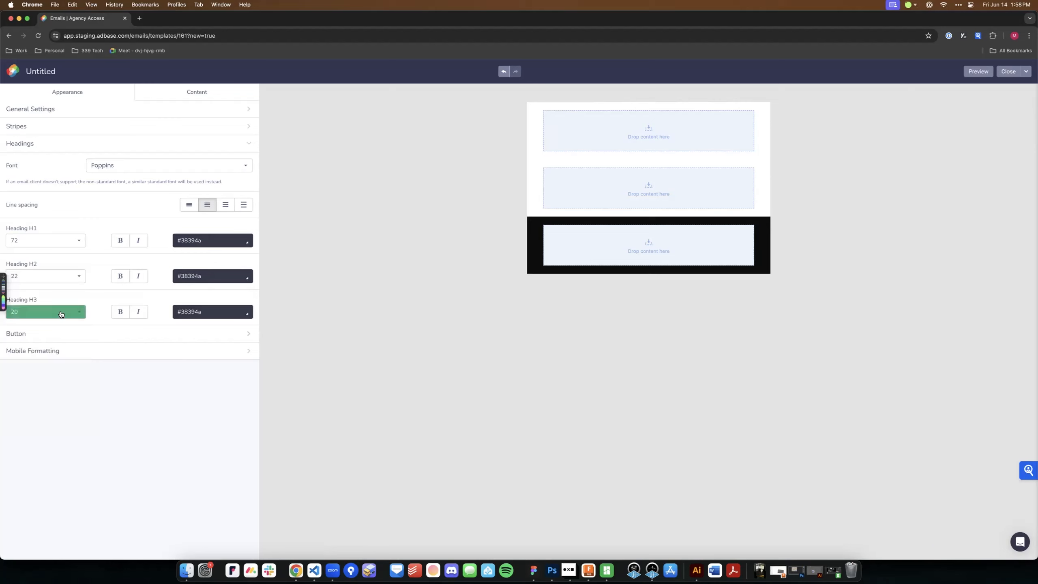
pyautogui.click(45, 312)
pyautogui.click(33, 482)
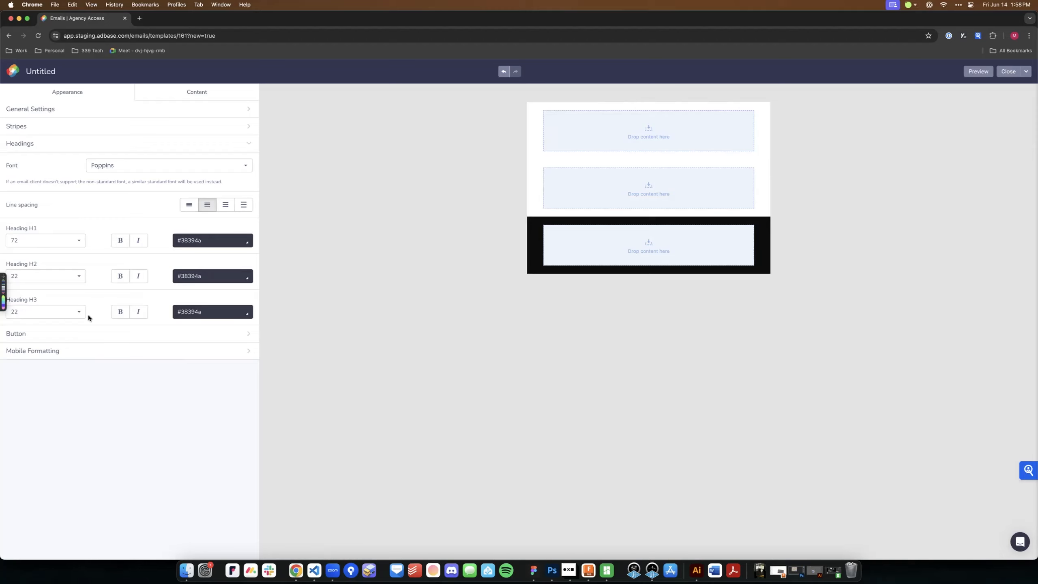
pyautogui.click(33, 146)
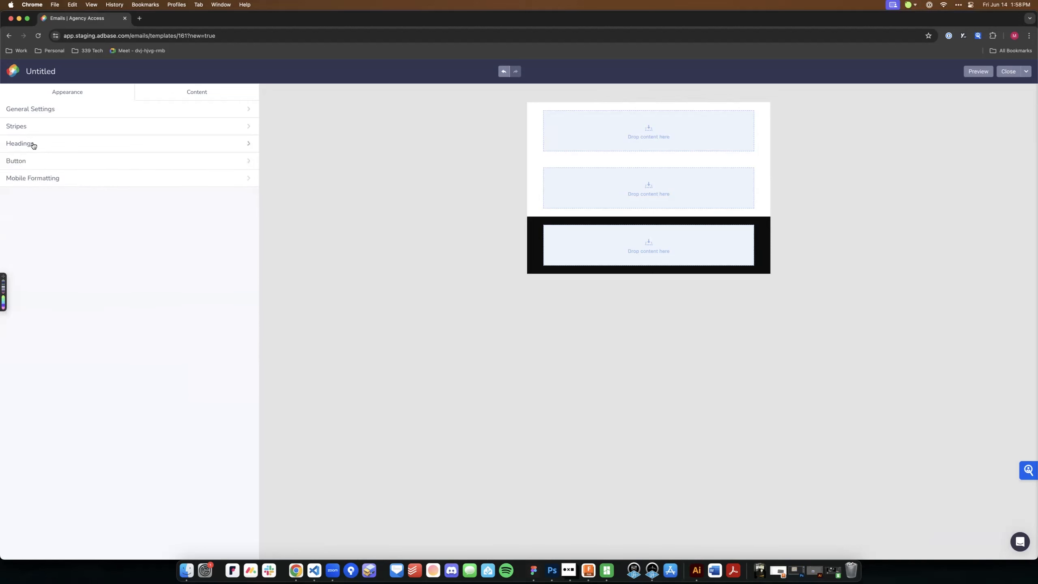
# Open the template's button settings and set the button color to #eec02e
pyautogui.click(47, 164)
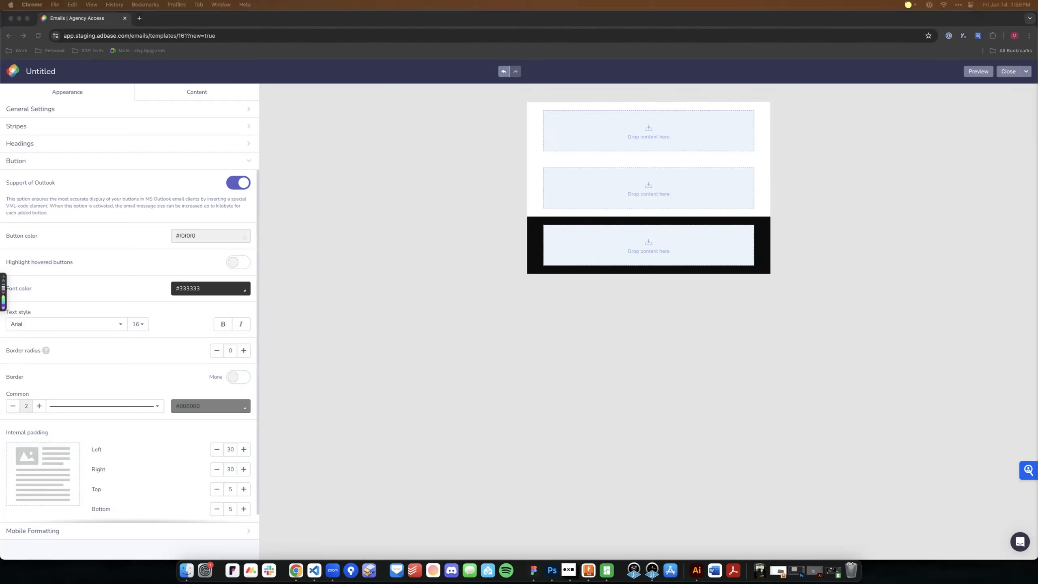
pyautogui.click(187, 235)
pyautogui.doubleClick(187, 235)
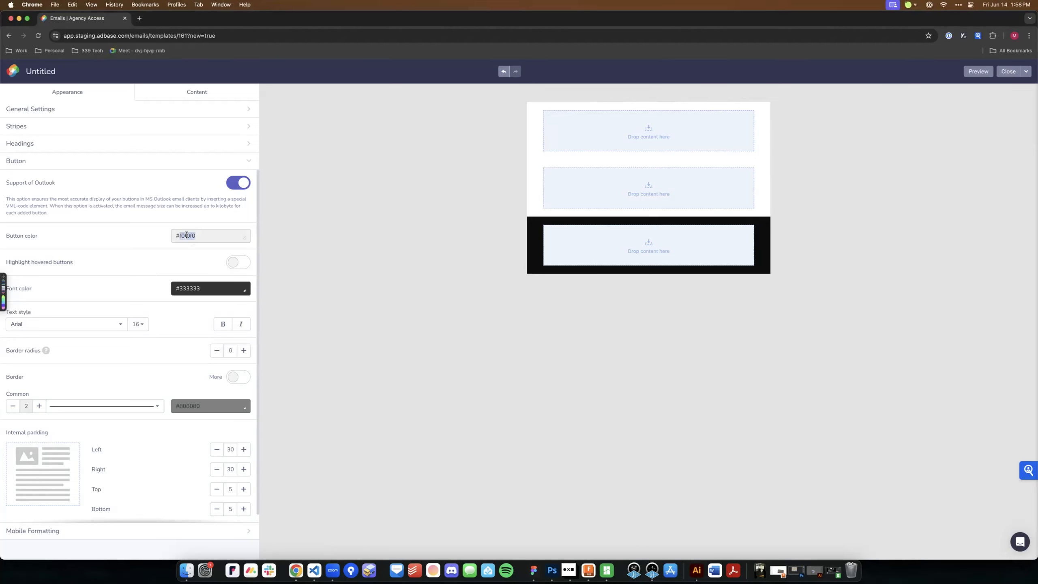
pyautogui.write('eec02e')
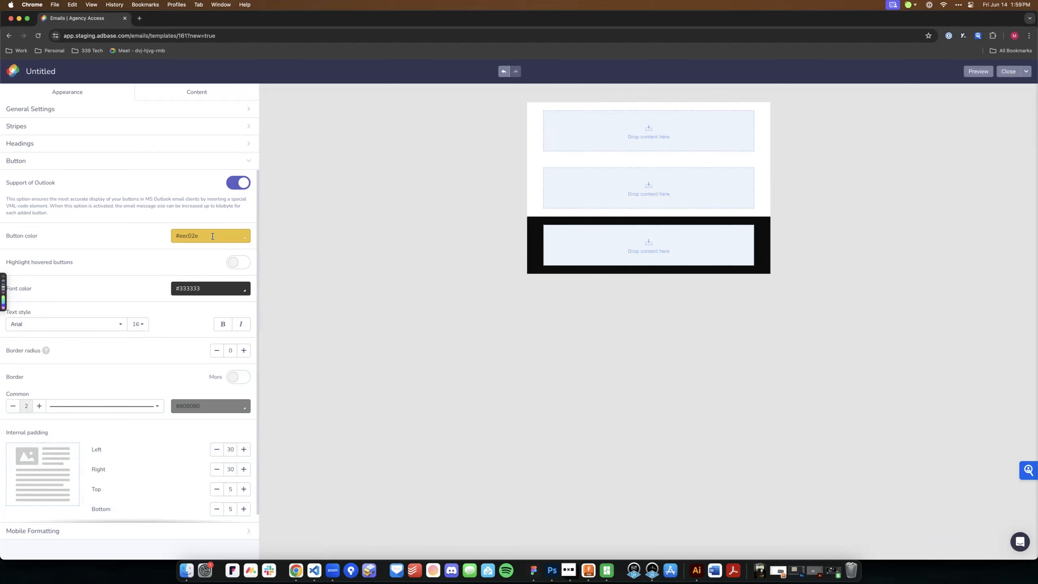
# Enable highlighting of hovered buttons and set the highlighted button color to a lighter yellow, #f4da76
pyautogui.click(234, 264)
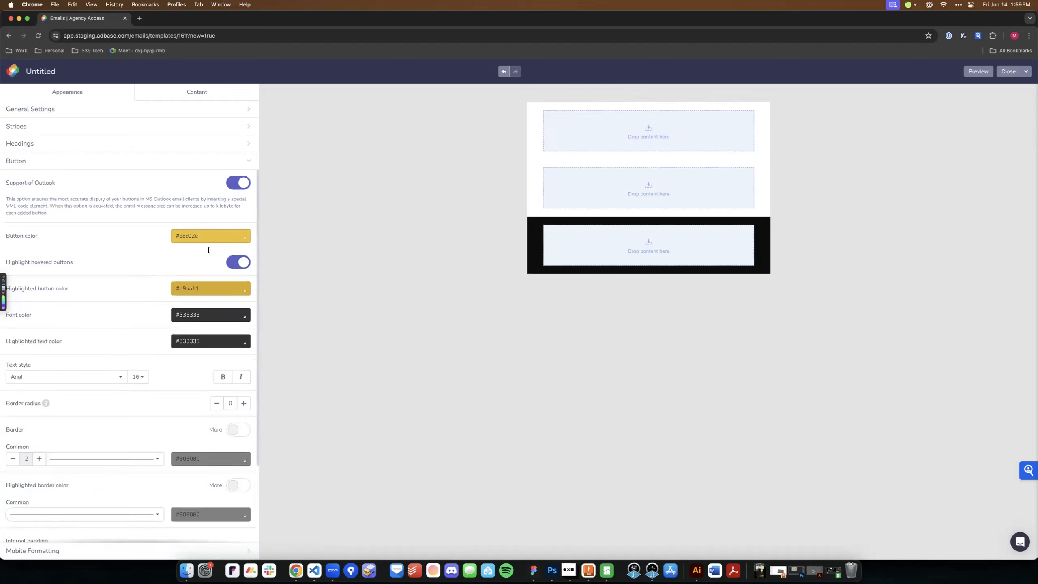
pyautogui.click(179, 287)
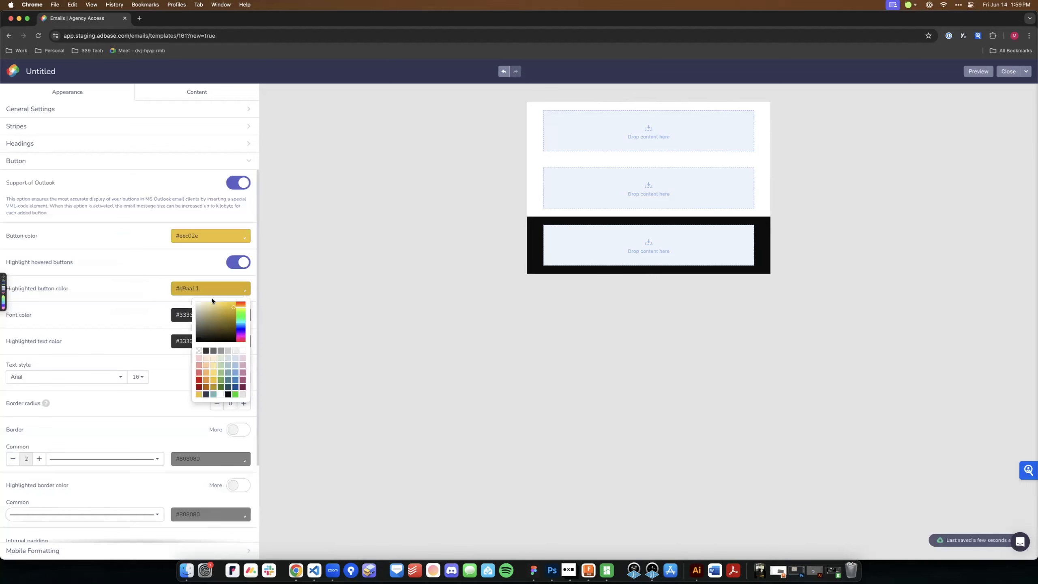
pyautogui.click(180, 320)
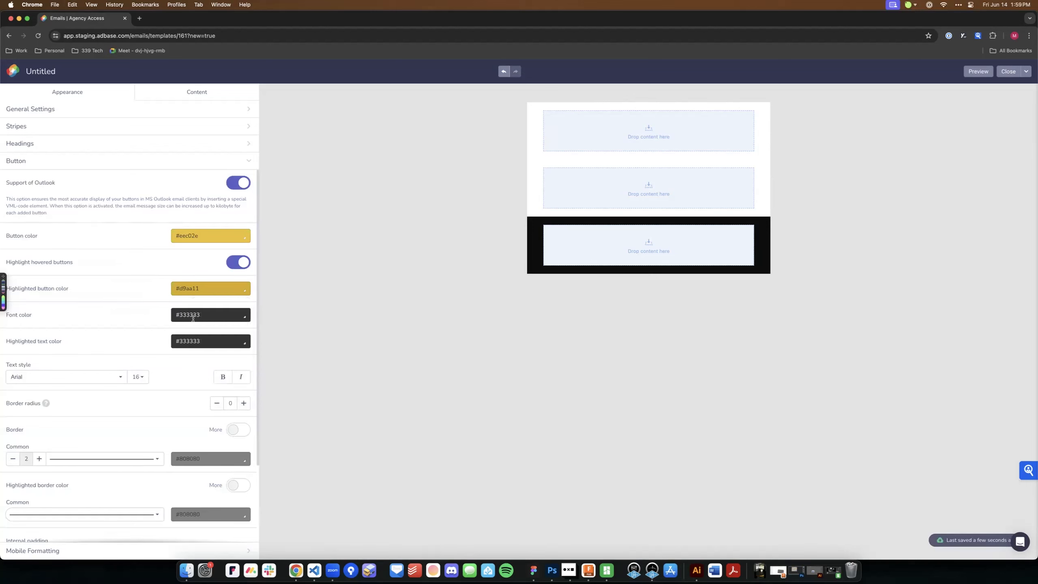
pyautogui.doubleClick(188, 288)
pyautogui.write('eec02e')
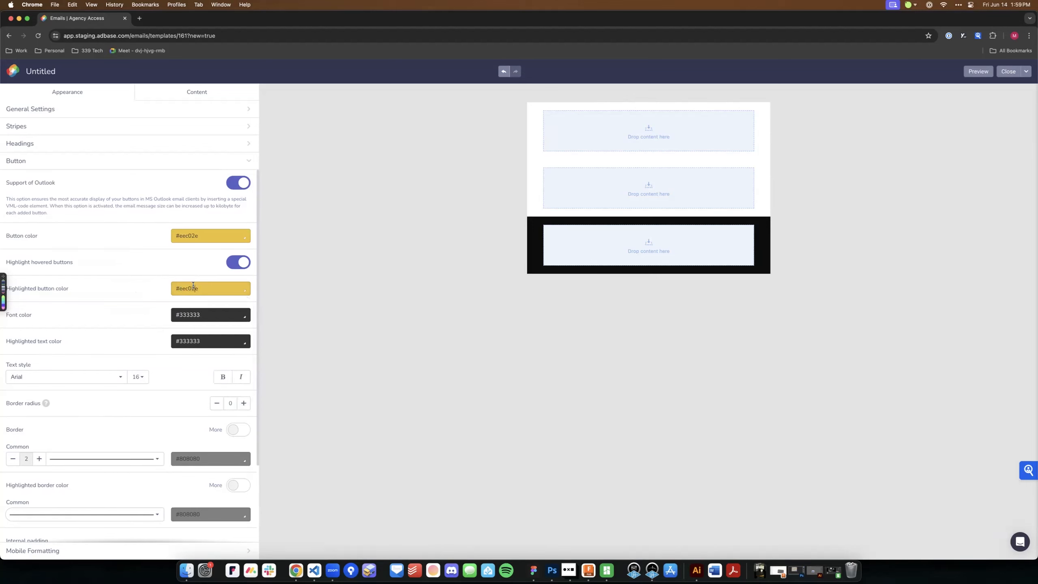
pyautogui.click(194, 289)
pyautogui.moveTo(224, 304); pyautogui.dragTo(216, 302)
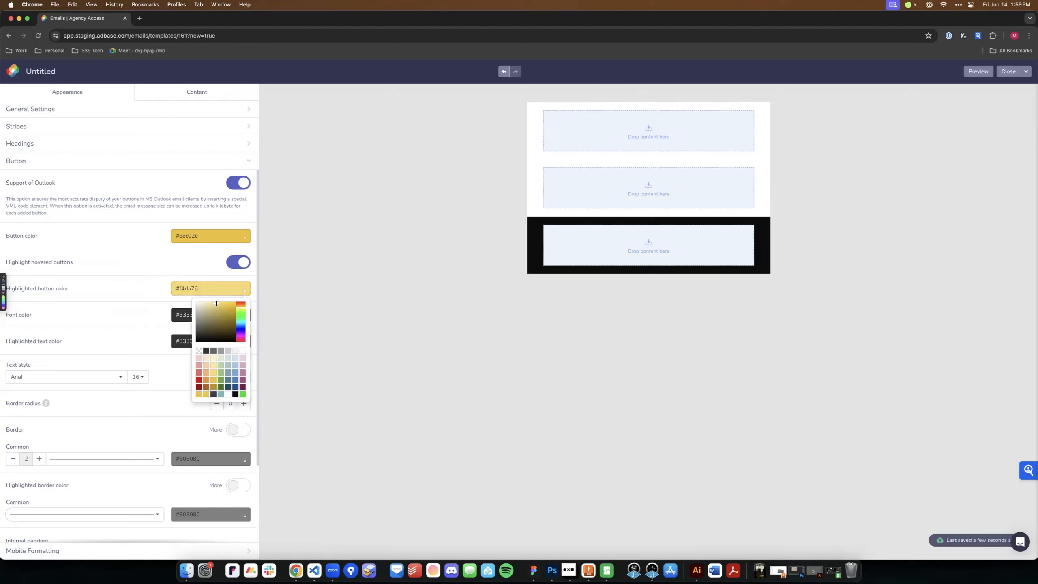
pyautogui.click(148, 274)
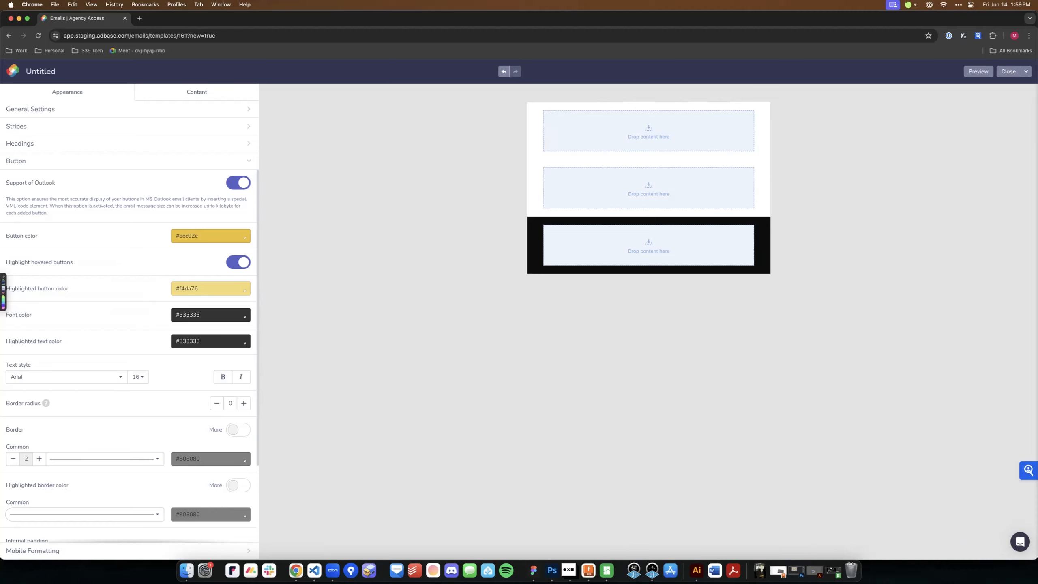
# Set the button's font color and highlighted text color to #38394a
pyautogui.click(191, 317)
pyautogui.write('#38394a')
pyautogui.doubleClick(190, 341)
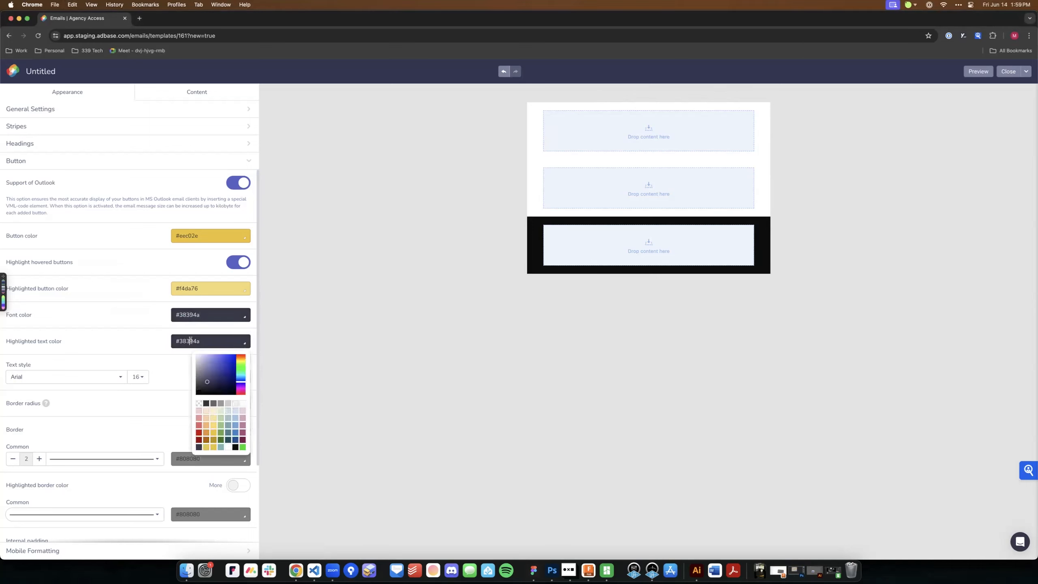
pyautogui.write('38394a')
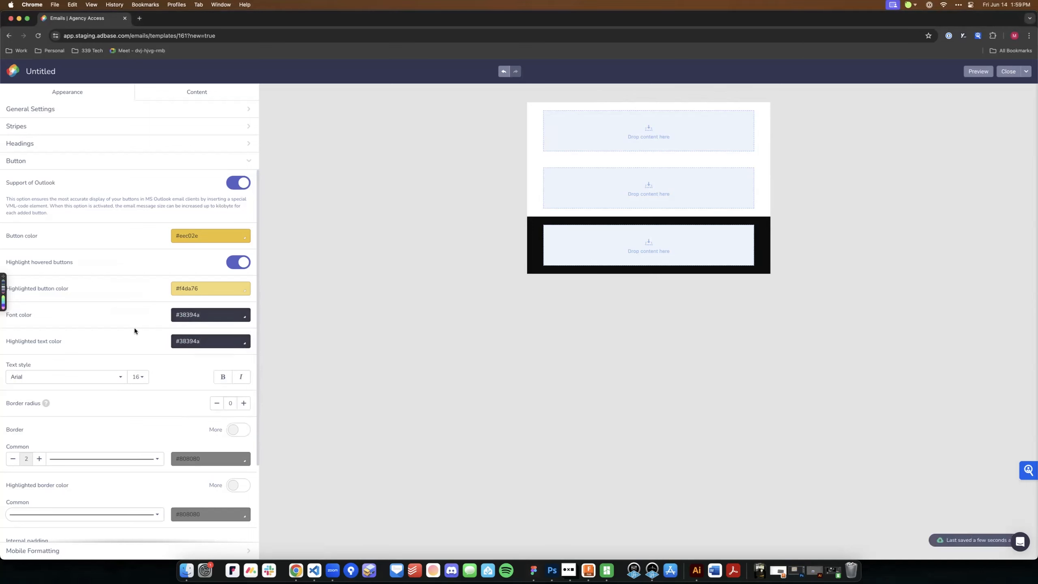
# Set the button's text font to Poppins
pyautogui.click(115, 378)
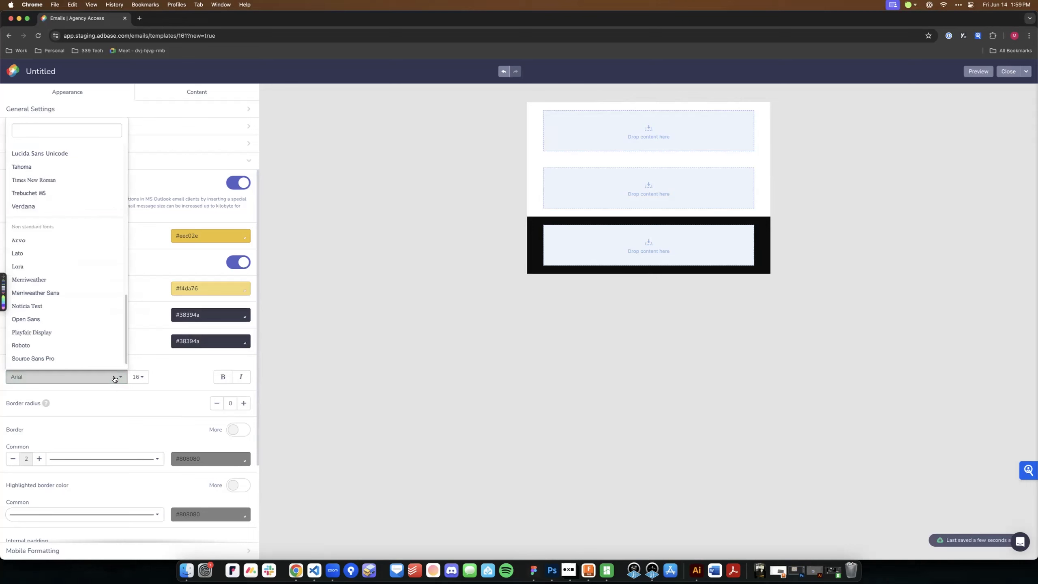
pyautogui.scroll(5, 95, 356)
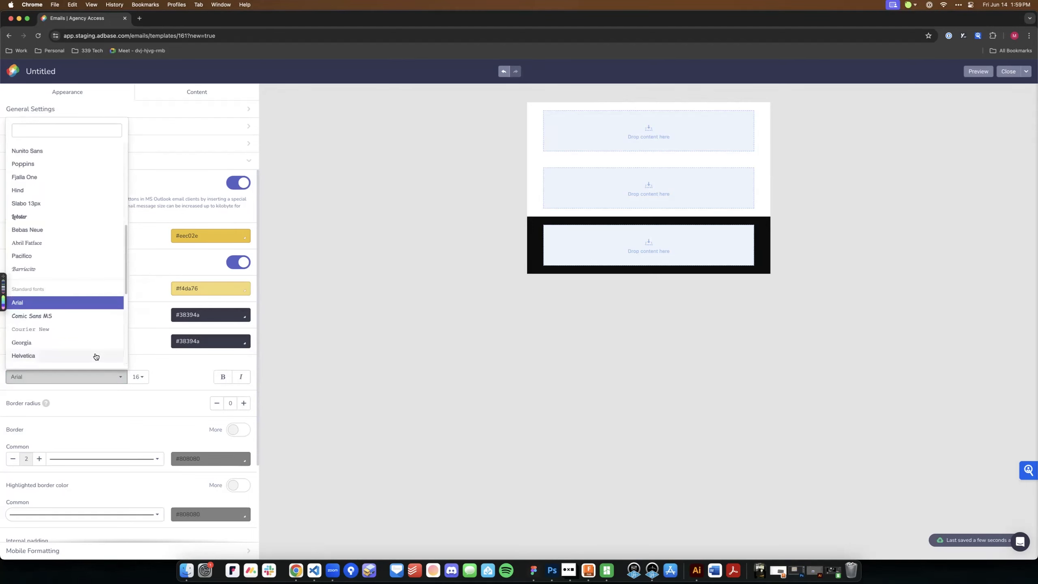
pyautogui.scroll(3, 95, 355)
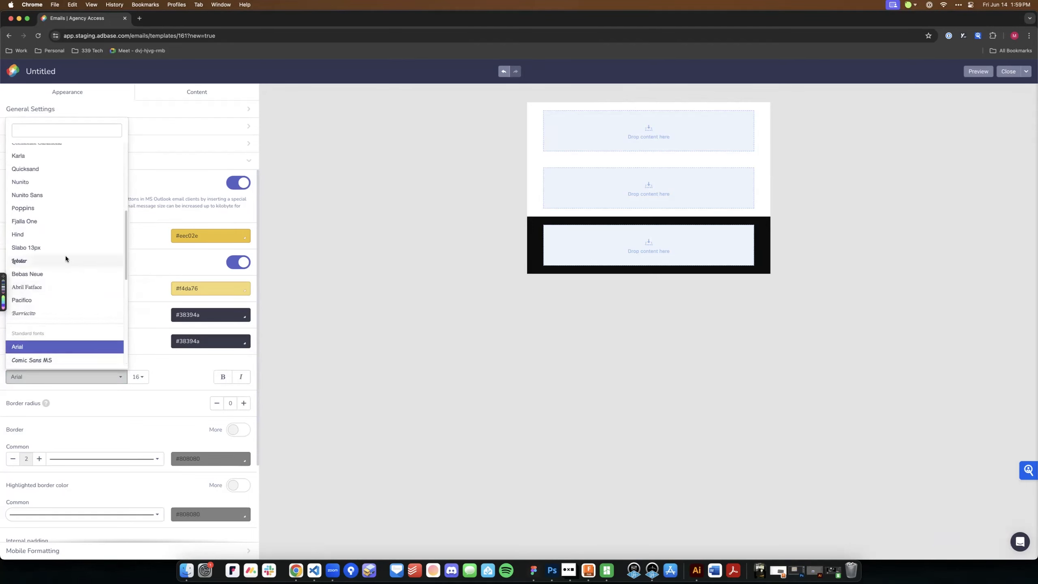
pyautogui.click(52, 208)
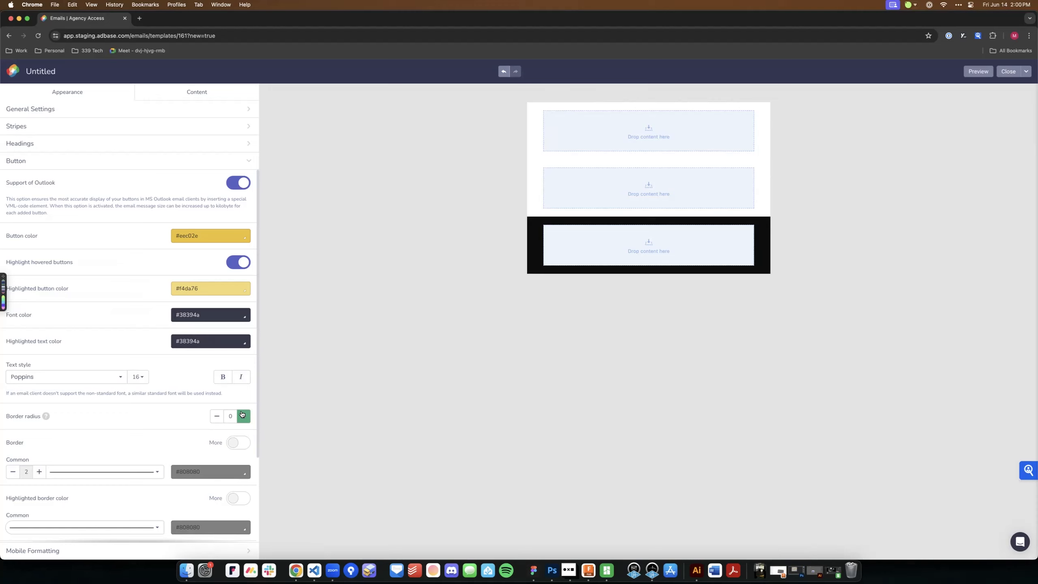
# Try a border radius of 4 on the button and return it to 0
pyautogui.click(242, 415)
pyautogui.click(242, 416)
pyautogui.click(242, 417)
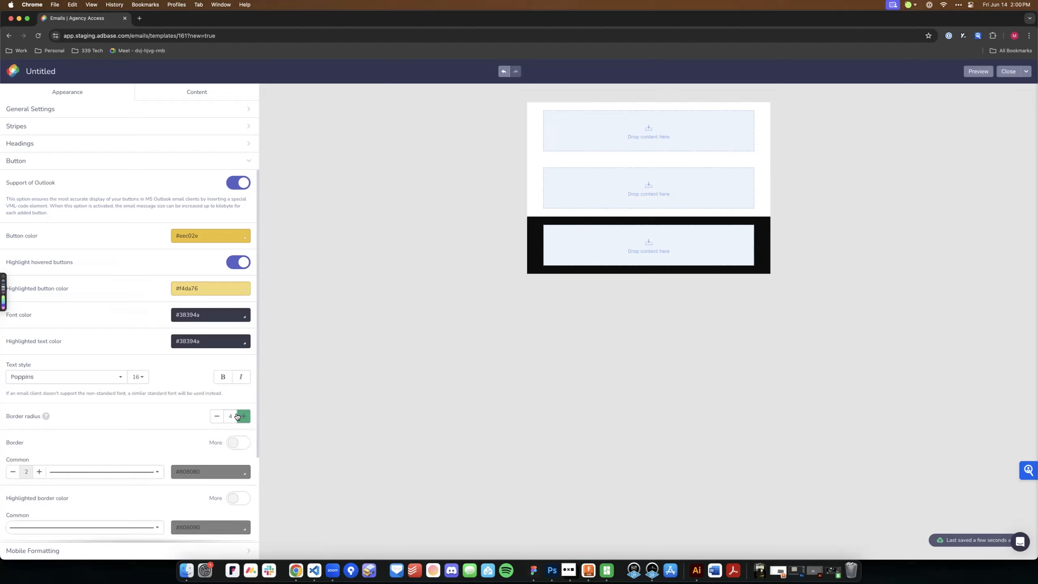
pyautogui.click(218, 417)
pyautogui.click(221, 420)
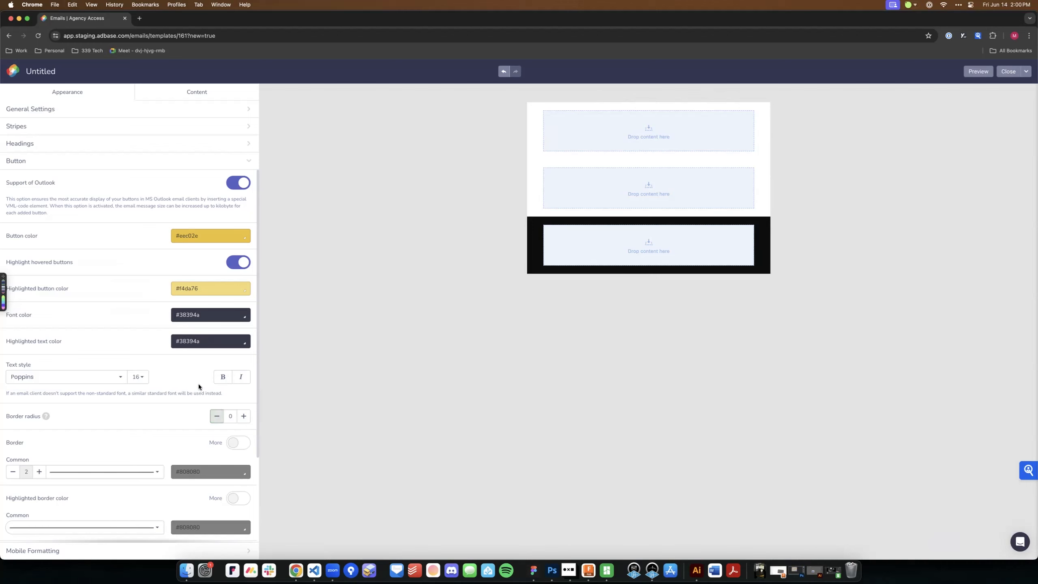
# Set the button's common border width to 0
pyautogui.scroll(-3, 192, 386)
pyautogui.scroll(-1, 193, 386)
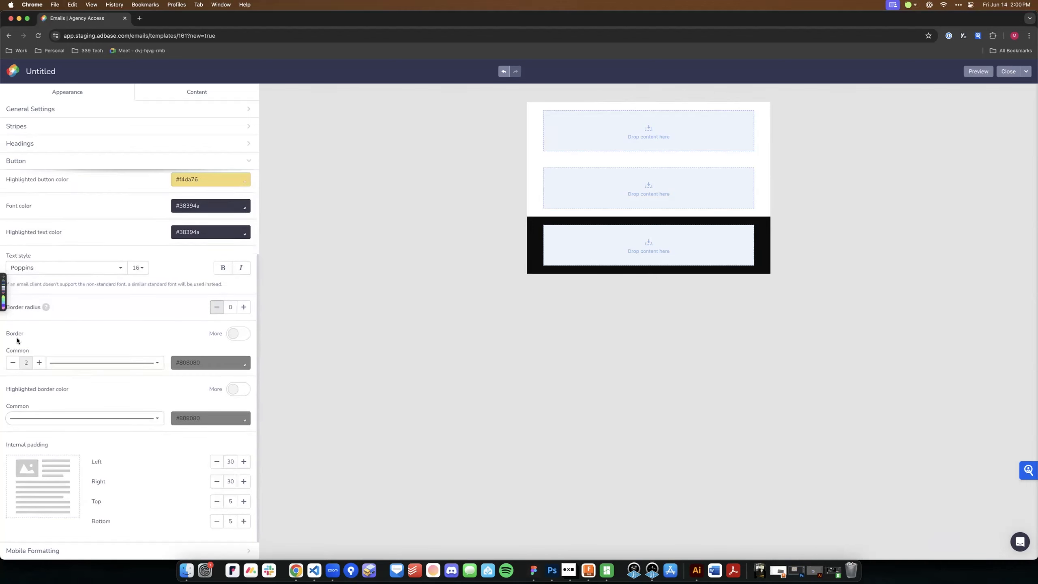
pyautogui.click(16, 367)
pyautogui.click(38, 367)
pyautogui.click(37, 370)
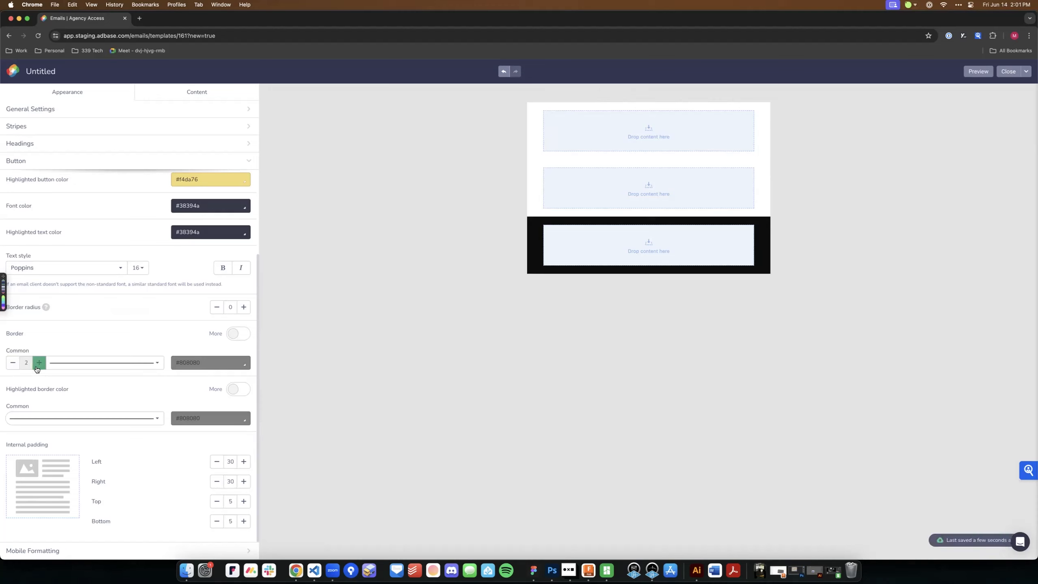
pyautogui.click(13, 362)
pyautogui.click(13, 364)
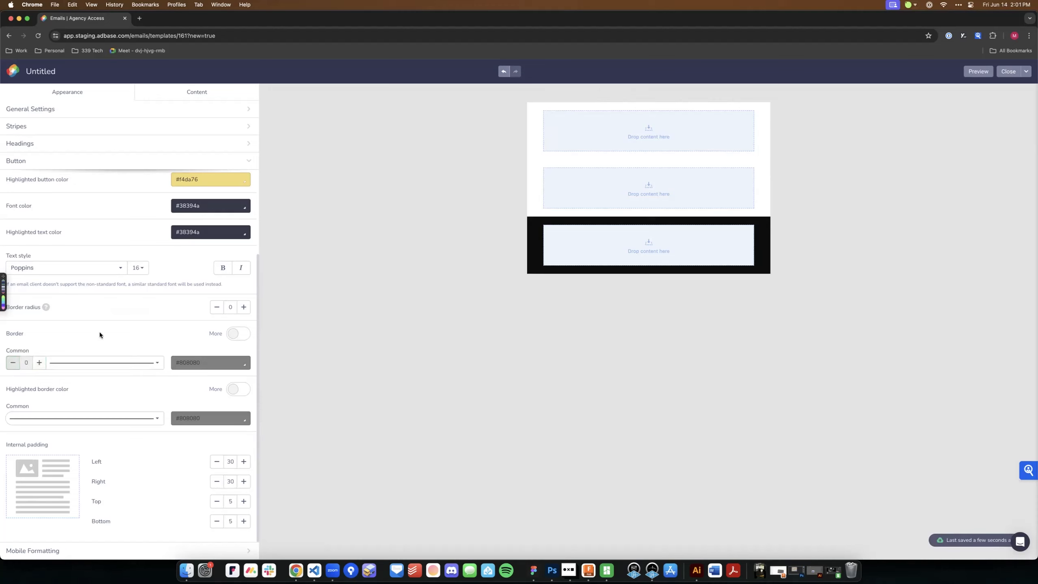
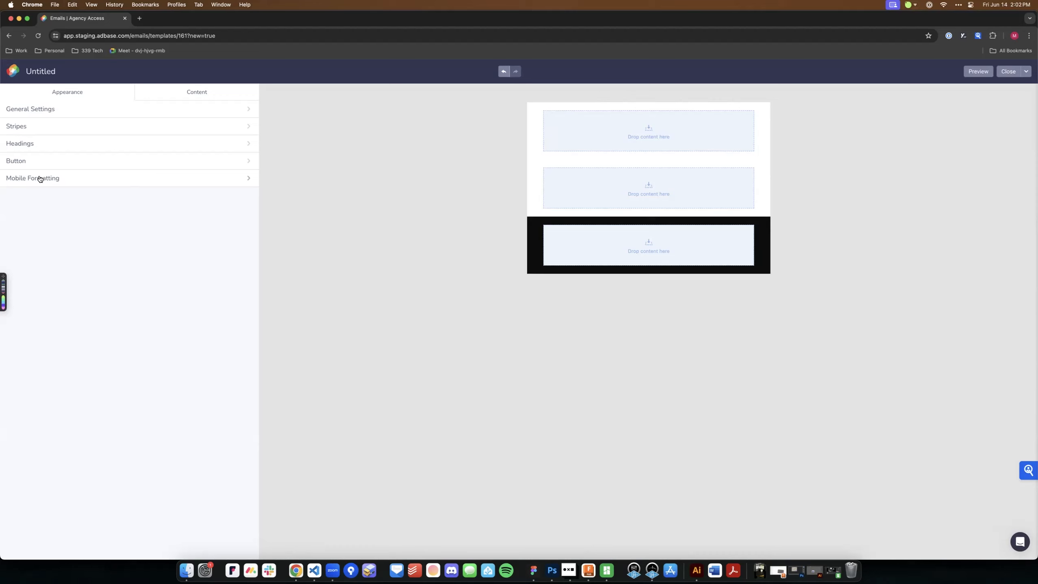
# Examine the button appearance settings, including internal padding, and the structures available as template content
pyautogui.click(179, 90)
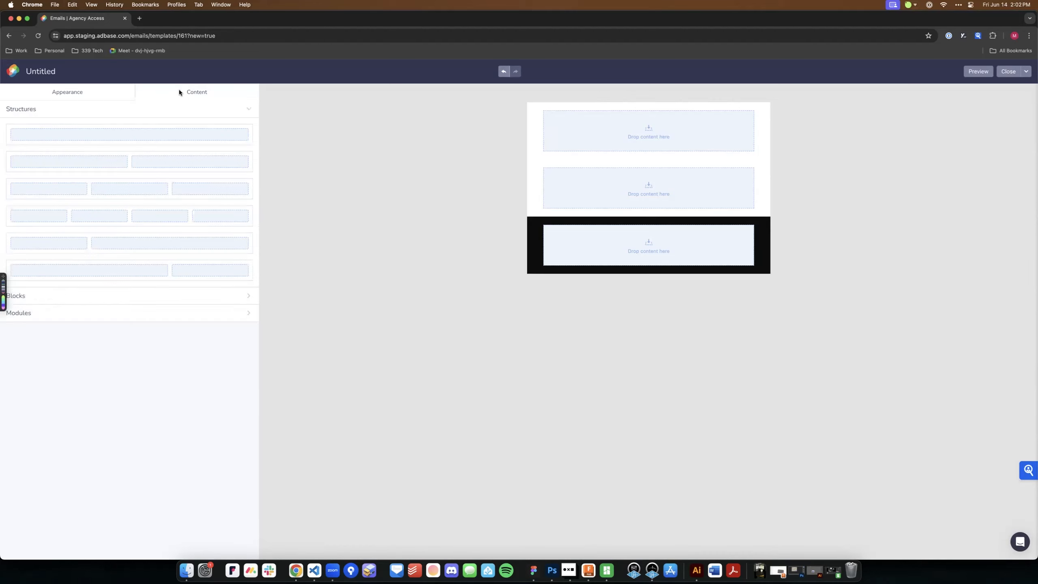
pyautogui.click(86, 96)
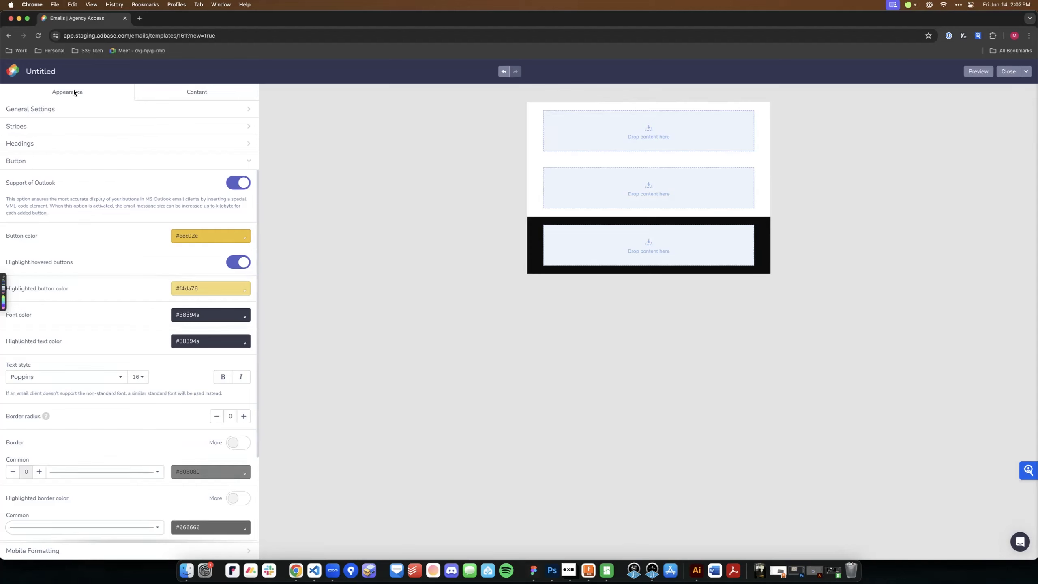
pyautogui.scroll(-3, 117, 322)
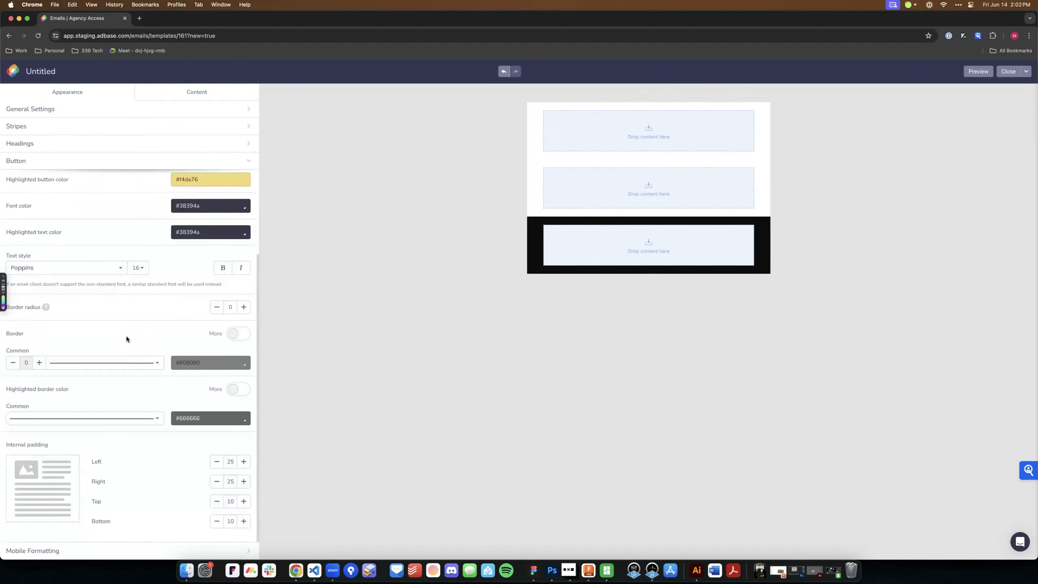
pyautogui.scroll(3, 127, 339)
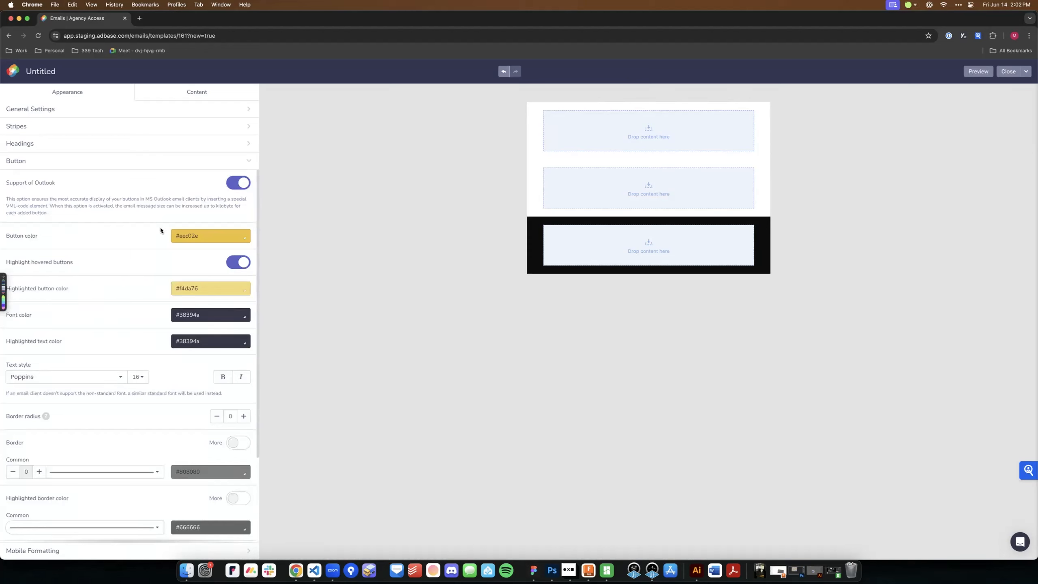
pyautogui.click(169, 92)
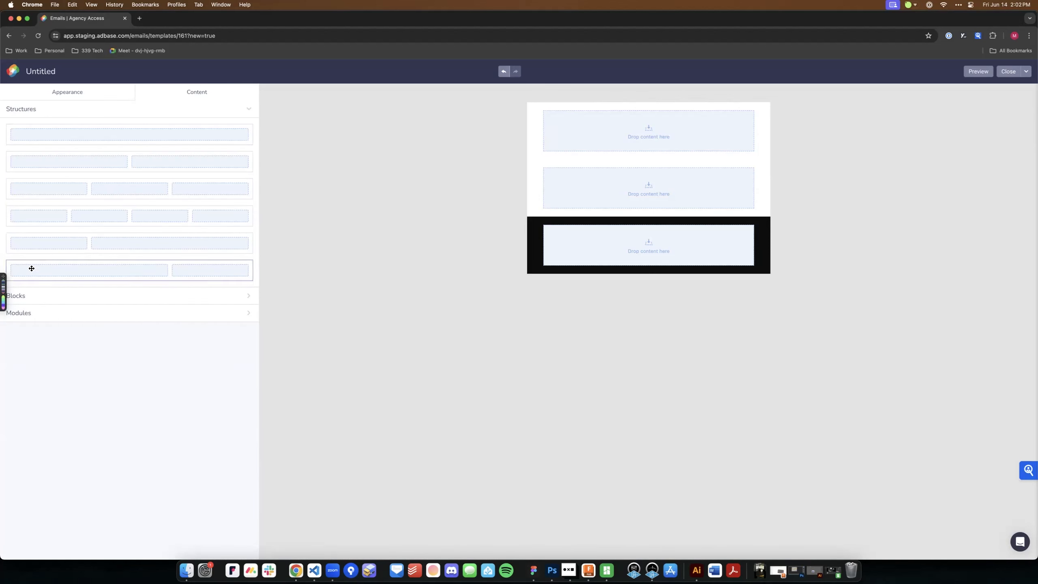
pyautogui.moveTo(3, 277); pyautogui.dragTo(4, 521)
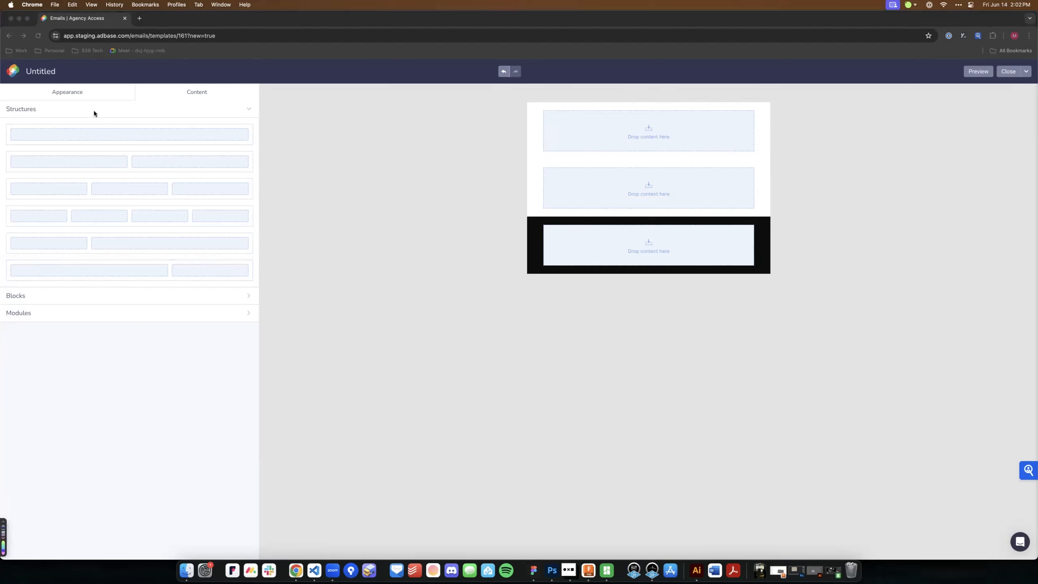
pyautogui.click(69, 111)
pyautogui.click(50, 112)
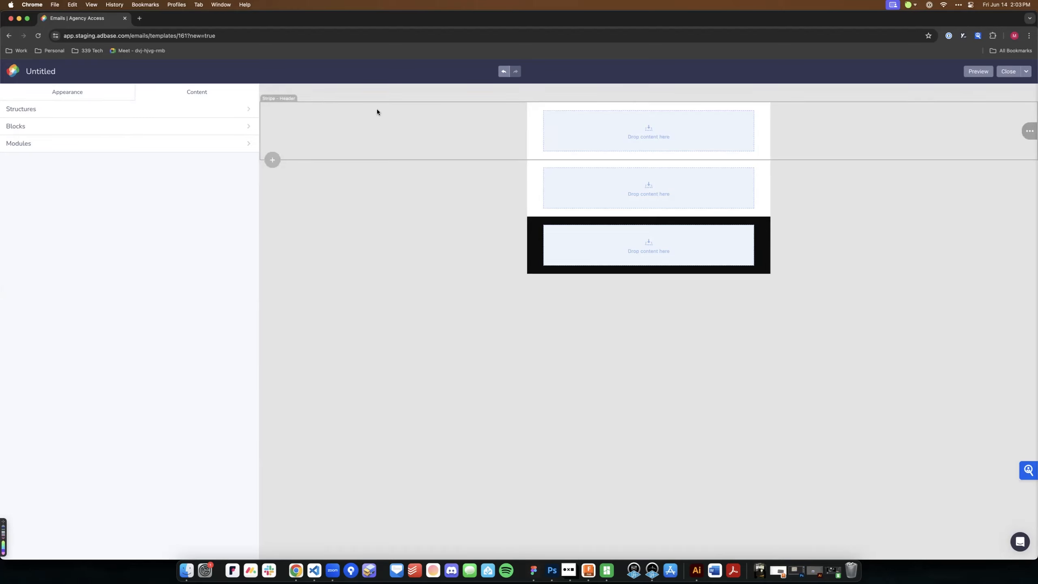
pyautogui.click(113, 113)
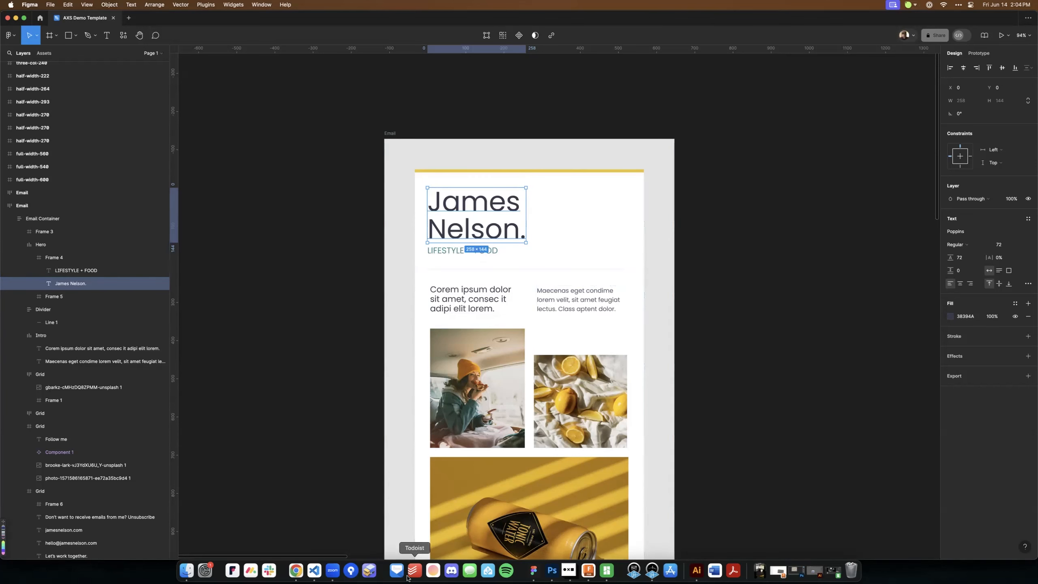
# Switch from Figma to Chrome and add a Text block to the template's first empty container
pyautogui.click(297, 570)
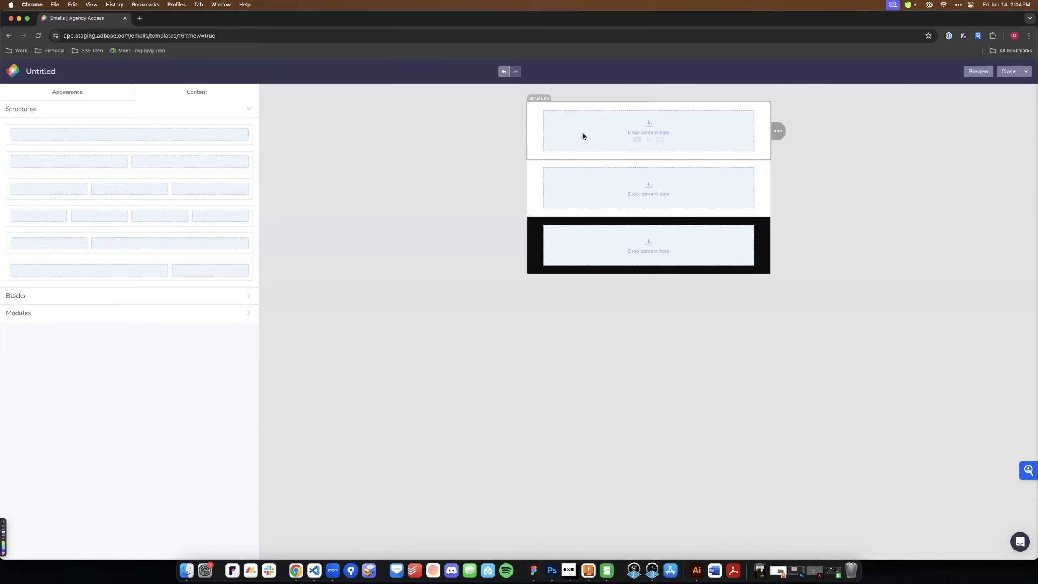
pyautogui.moveTo(33, 109); pyautogui.dragTo(41, 114)
pyautogui.click(25, 128)
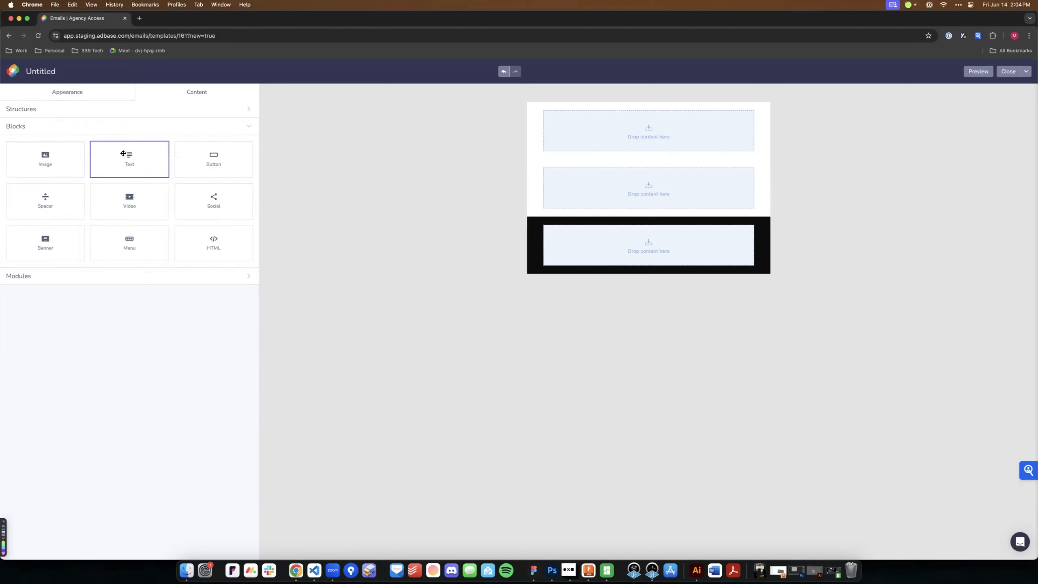
pyautogui.moveTo(122, 155); pyautogui.dragTo(574, 123)
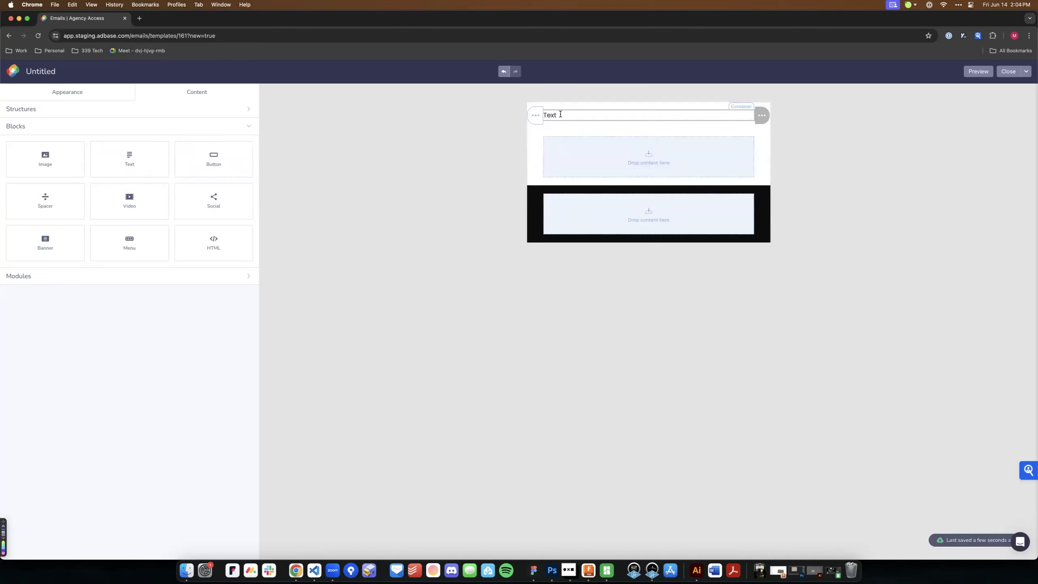
# Apply the Heading 1 style to the new text block's placeholder text and select the text
pyautogui.click(587, 108)
pyautogui.doubleClick(564, 116)
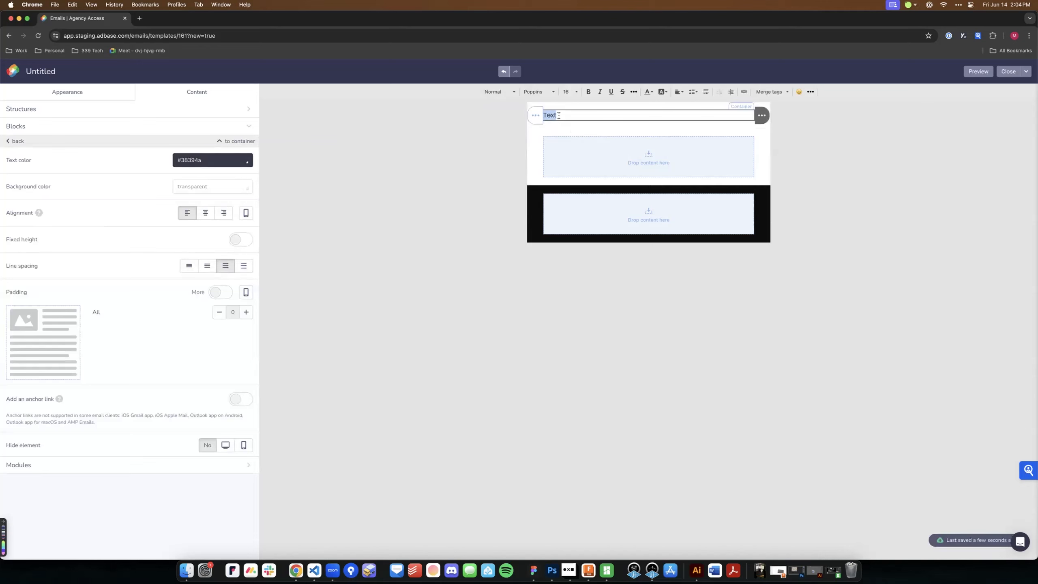
pyautogui.click(514, 92)
pyautogui.click(510, 135)
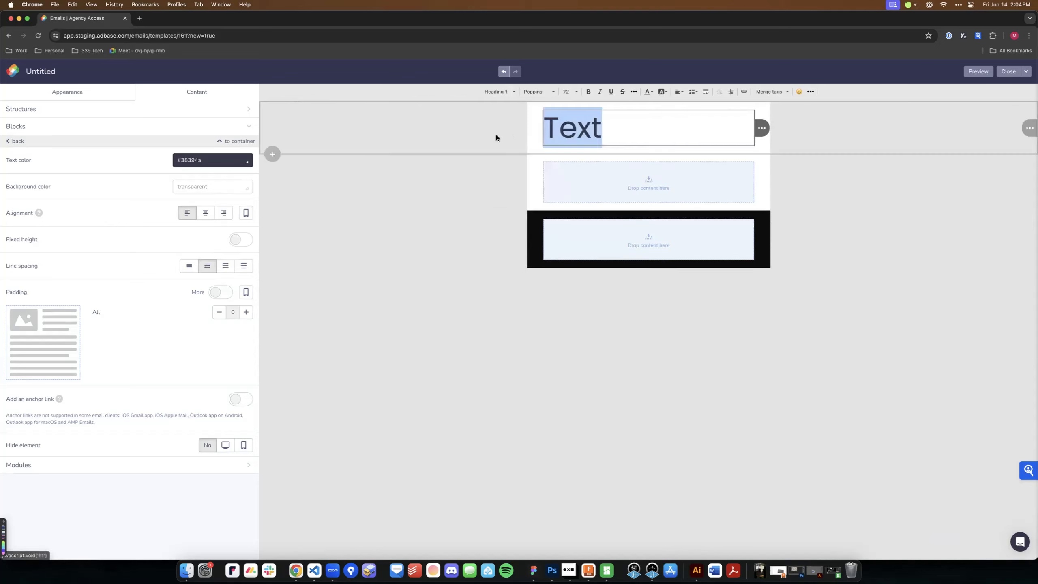
pyautogui.doubleClick(580, 130)
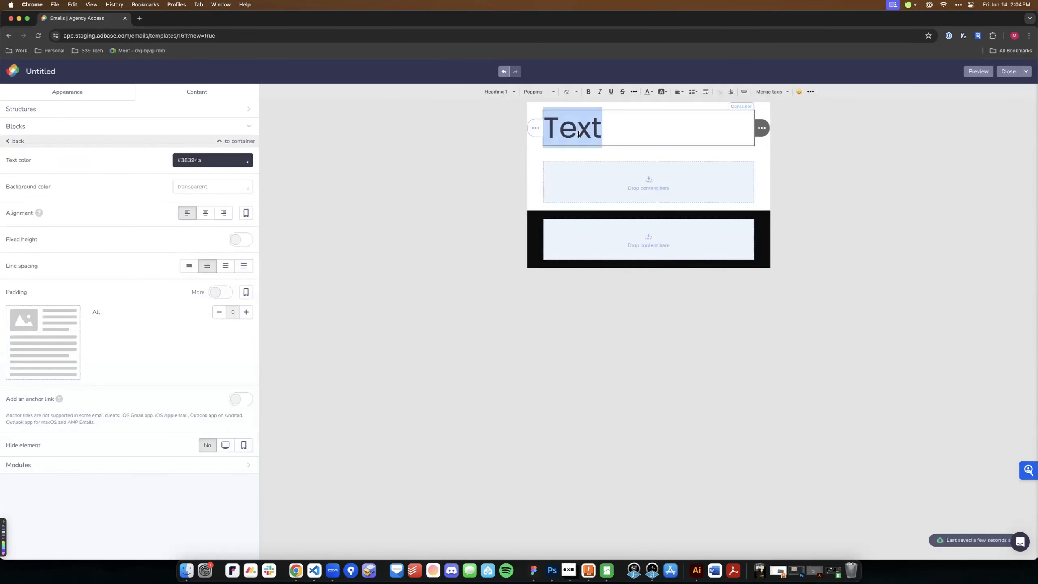
# Check the headline in Figma, return to Chrome and replace the heading placeholder with the person's first and last name on two lines
pyautogui.click(533, 571)
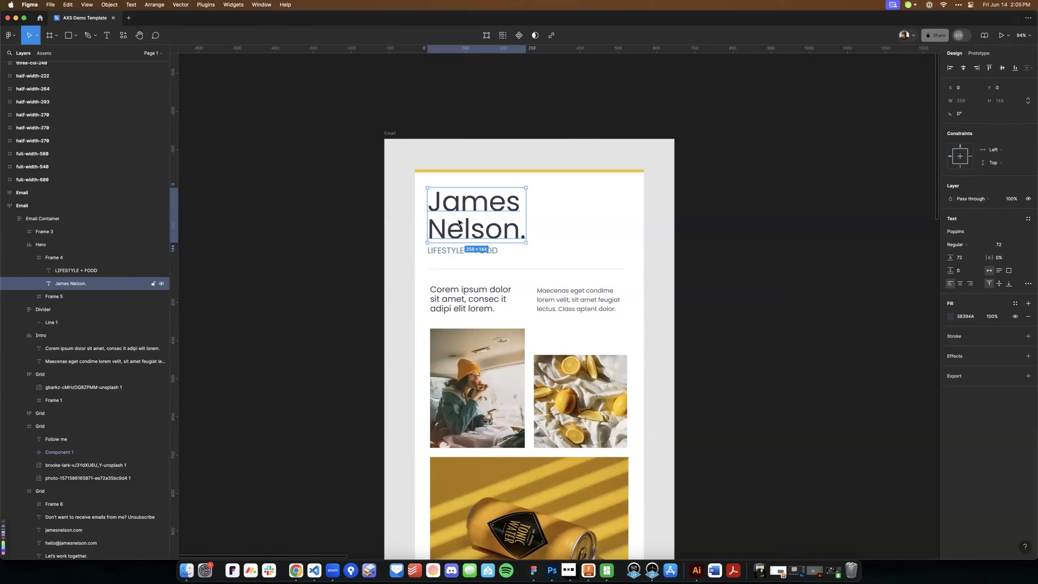
pyautogui.click(296, 571)
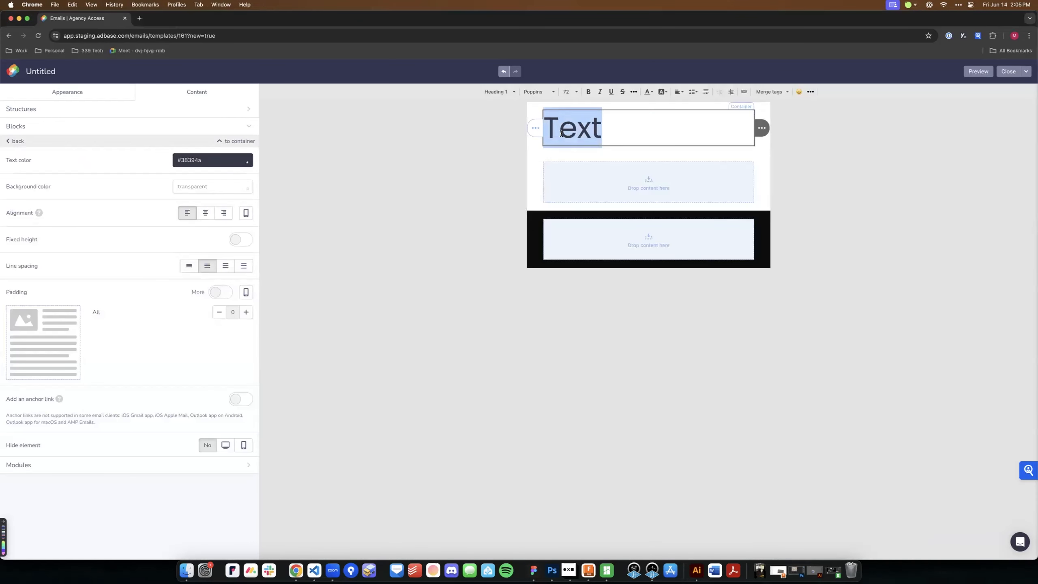
pyautogui.write('James')
pyautogui.press('Return')
pyautogui.write('Nelson')
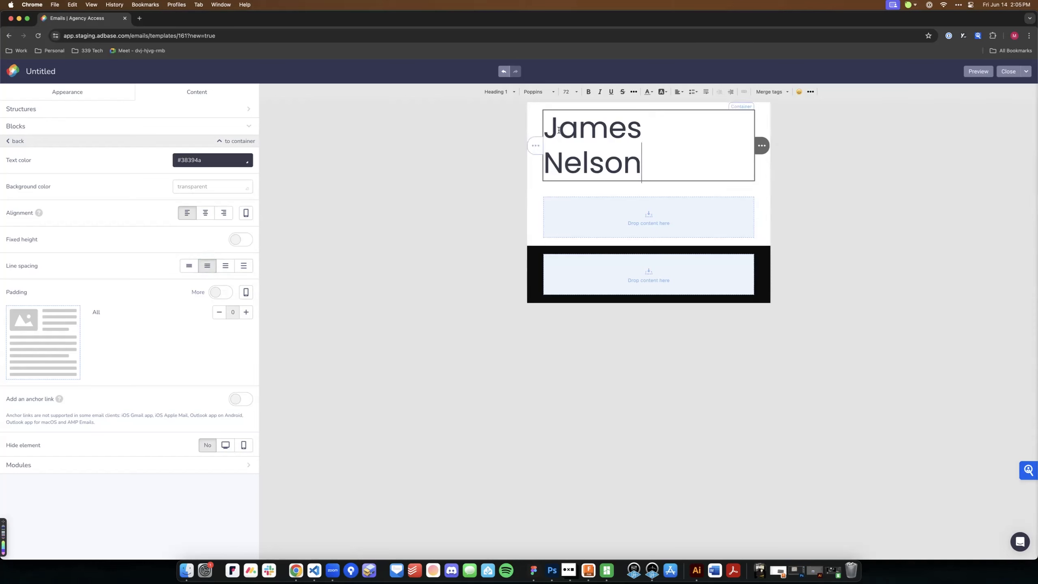
# Set the name heading's line spacing to the tightest option
pyautogui.doubleClick(580, 131)
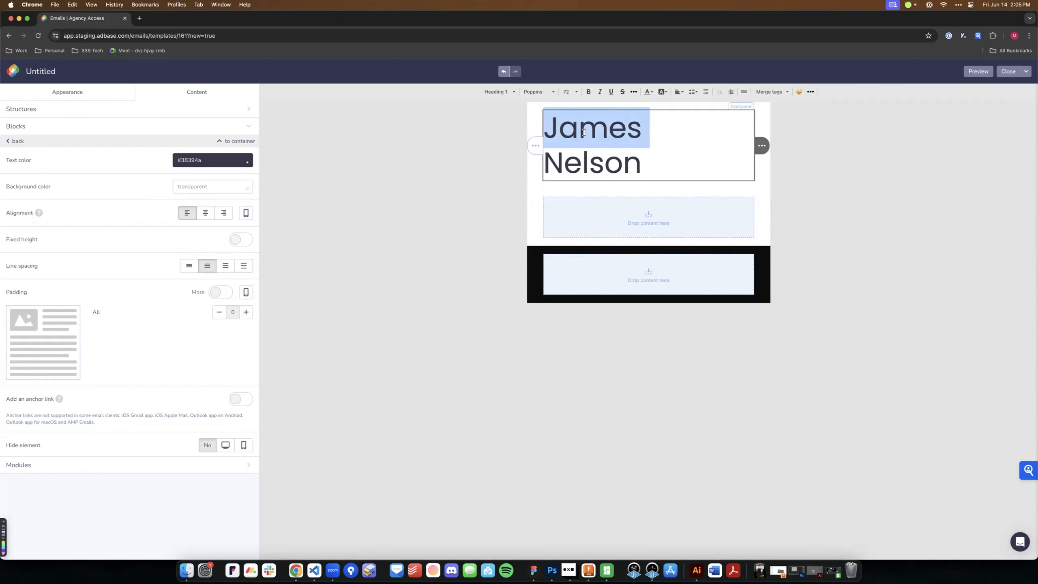
pyautogui.tripleClick(583, 133)
pyautogui.click(189, 267)
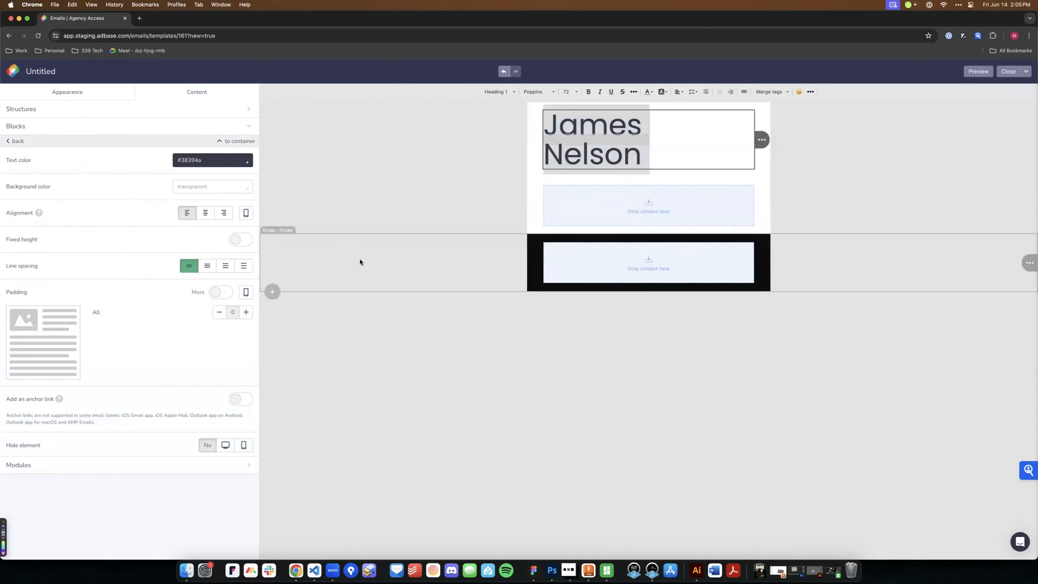
pyautogui.click(592, 130)
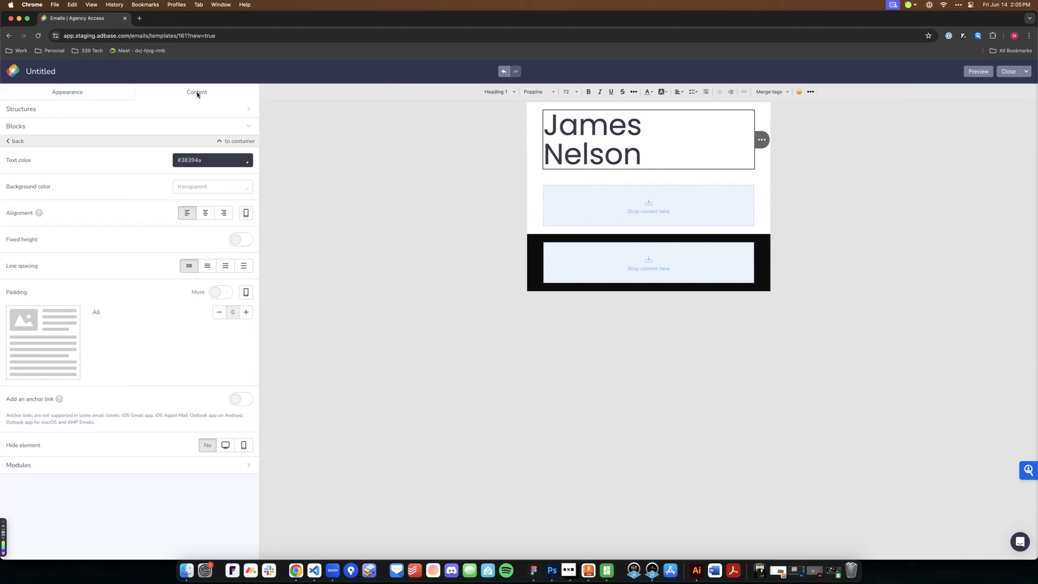
# Add a Text block directly below the name heading and apply the Heading 2 style to its placeholder text
pyautogui.click(15, 142)
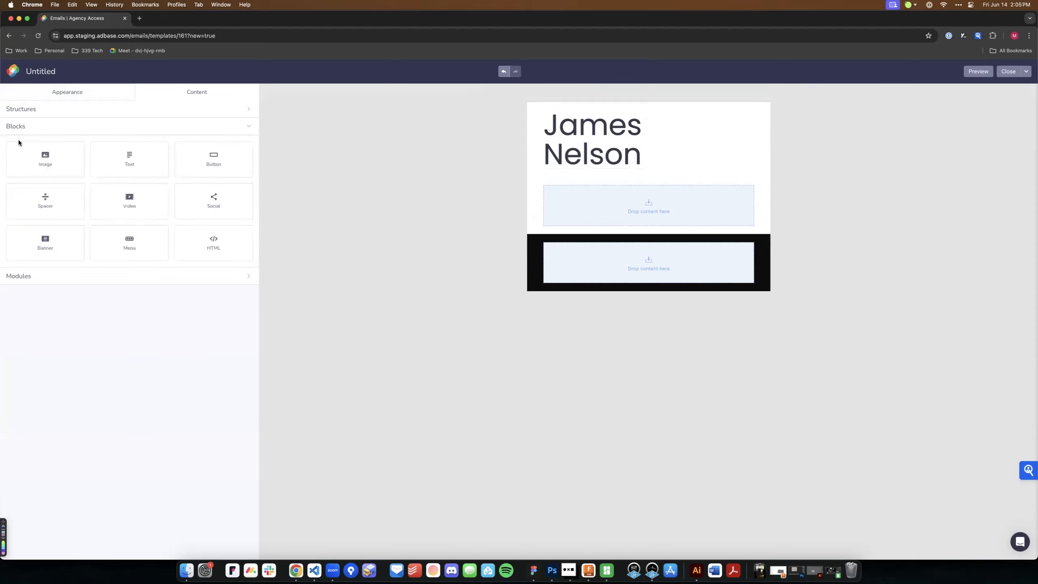
pyautogui.moveTo(129, 158); pyautogui.dragTo(588, 163)
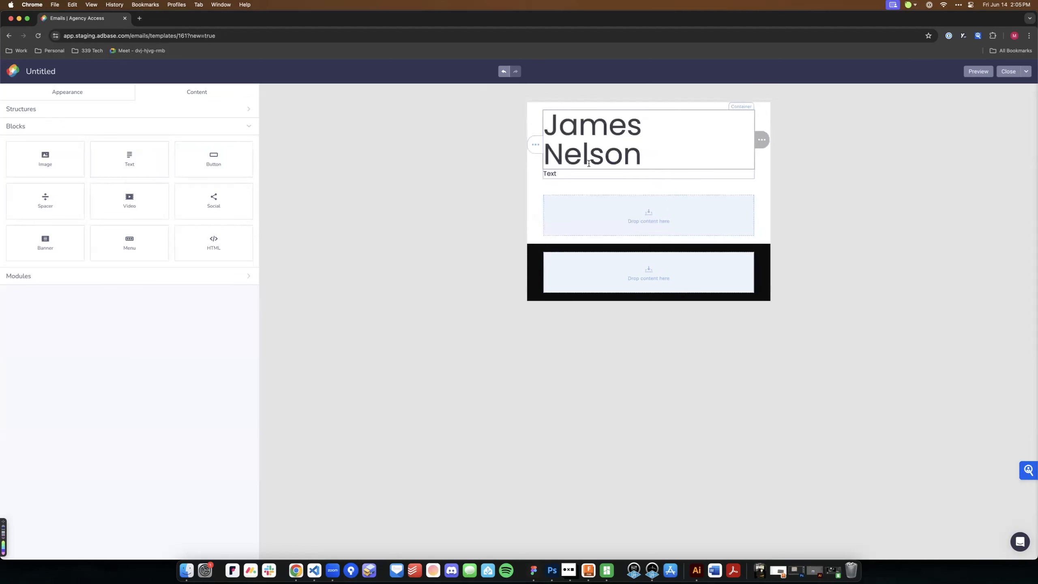
pyautogui.doubleClick(551, 173)
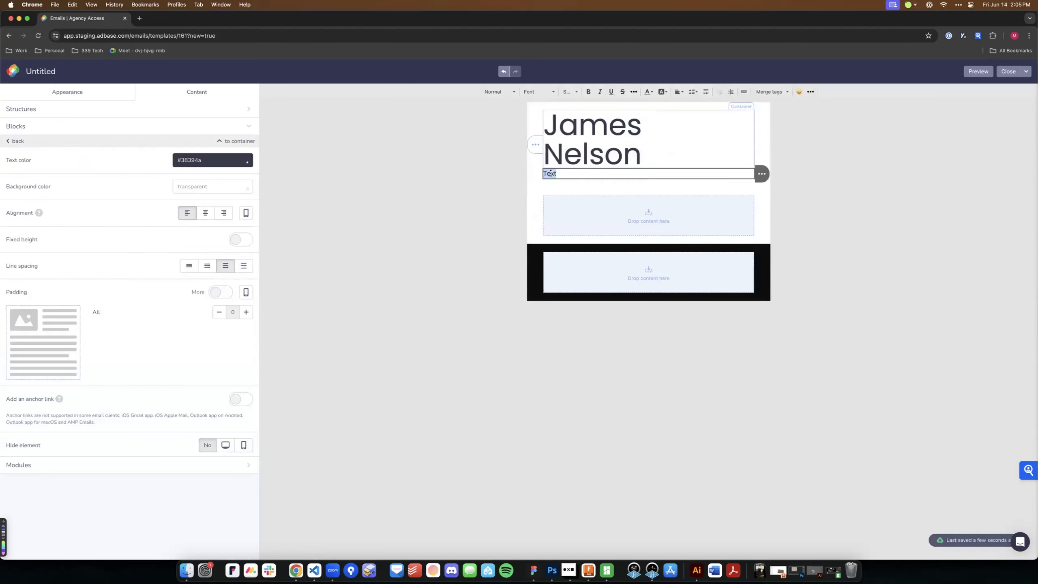
pyautogui.click(512, 92)
pyautogui.click(511, 149)
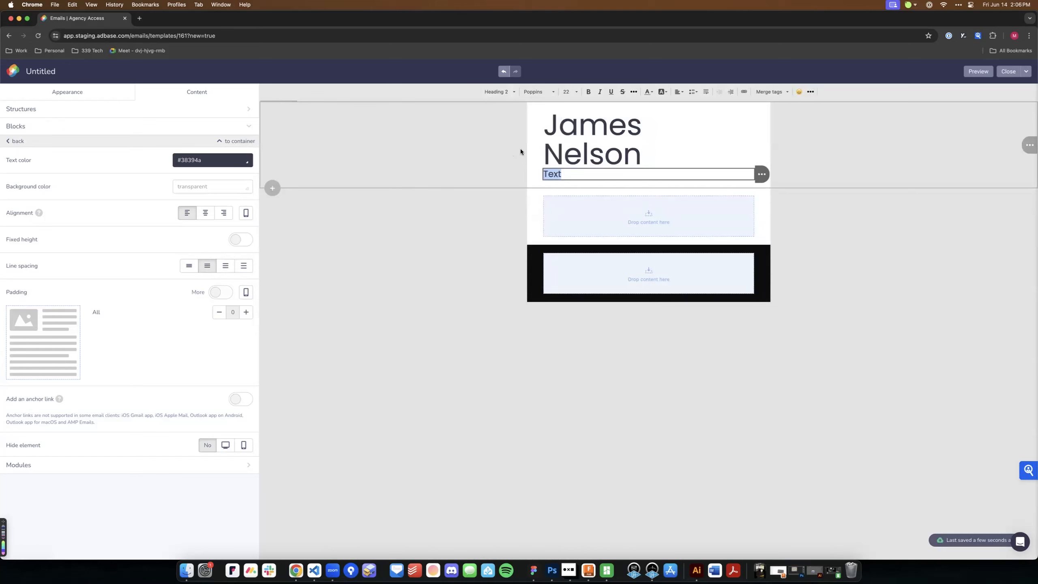
# Copy the tagline from the Figma design and replace the Heading 2 placeholder in Chrome with "LIFESTYLE + FOOD"
pyautogui.click(533, 570)
pyautogui.click(457, 253)
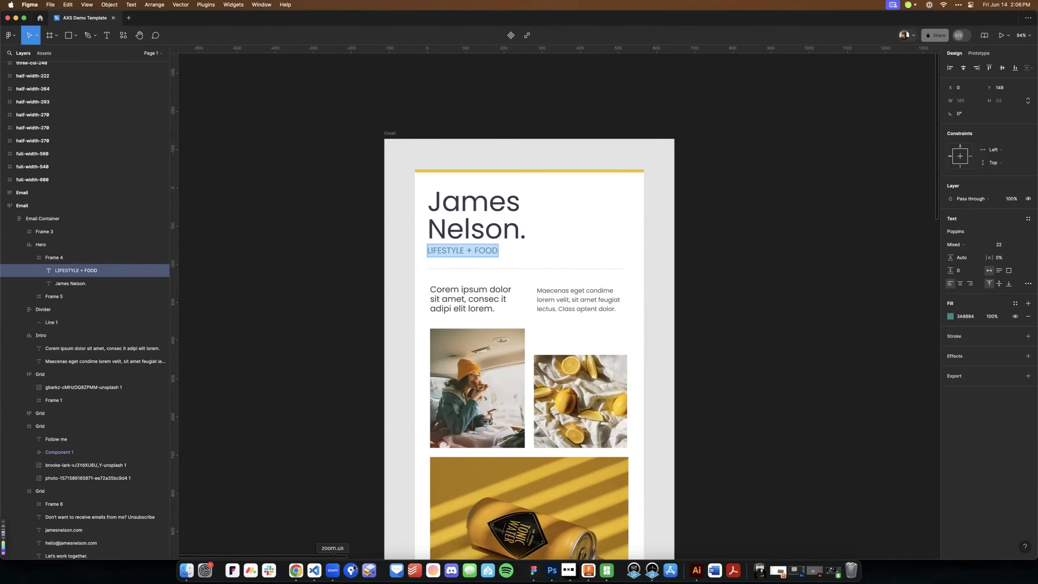
pyautogui.click(296, 572)
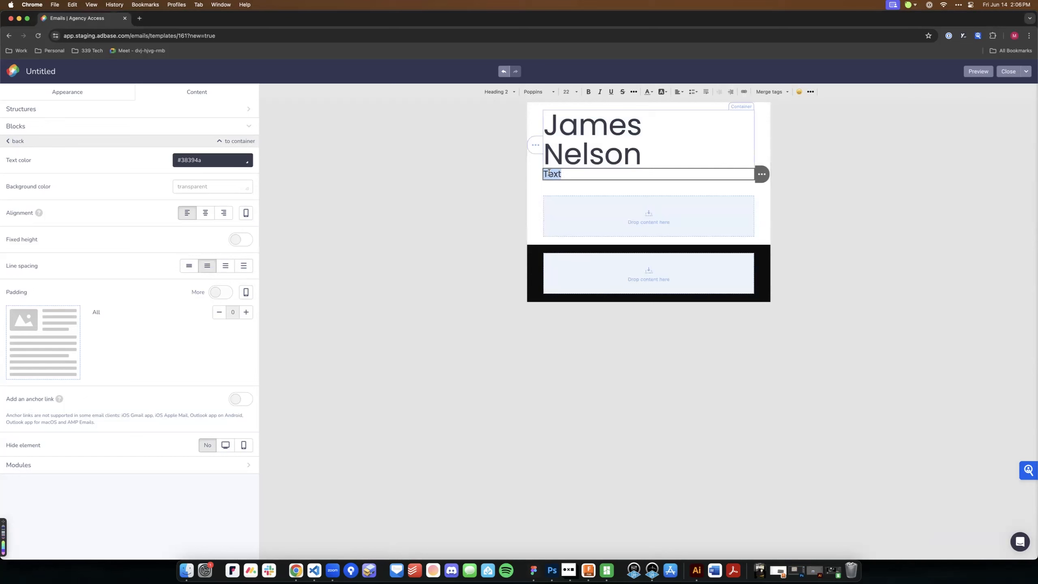
pyautogui.write('LIFESTYLE + FOOD')
pyautogui.click(476, 170)
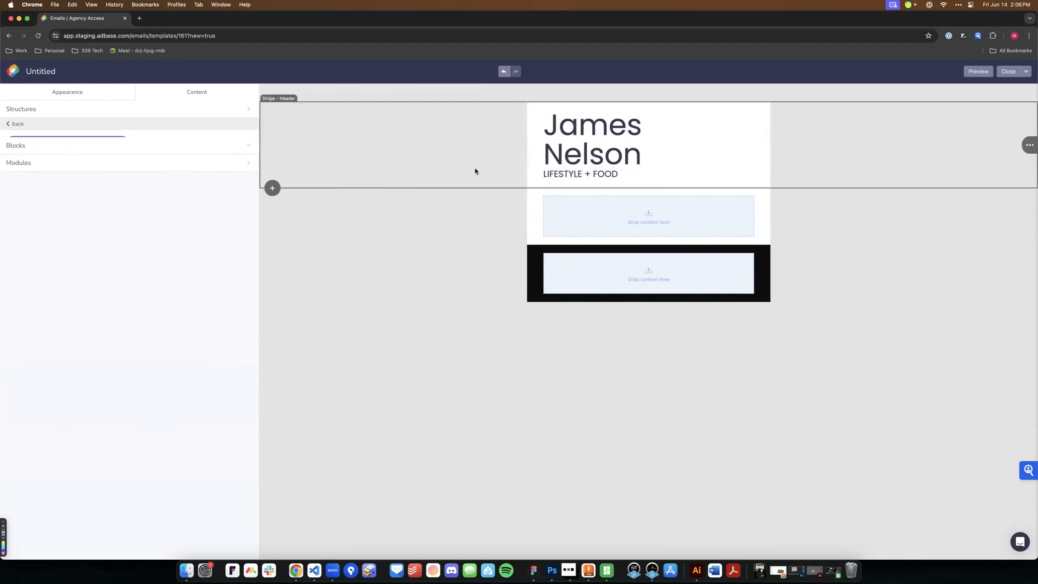
# Set the text color of the "LIFESTYLE + FOOD" tagline to #3a8884
pyautogui.click(557, 175)
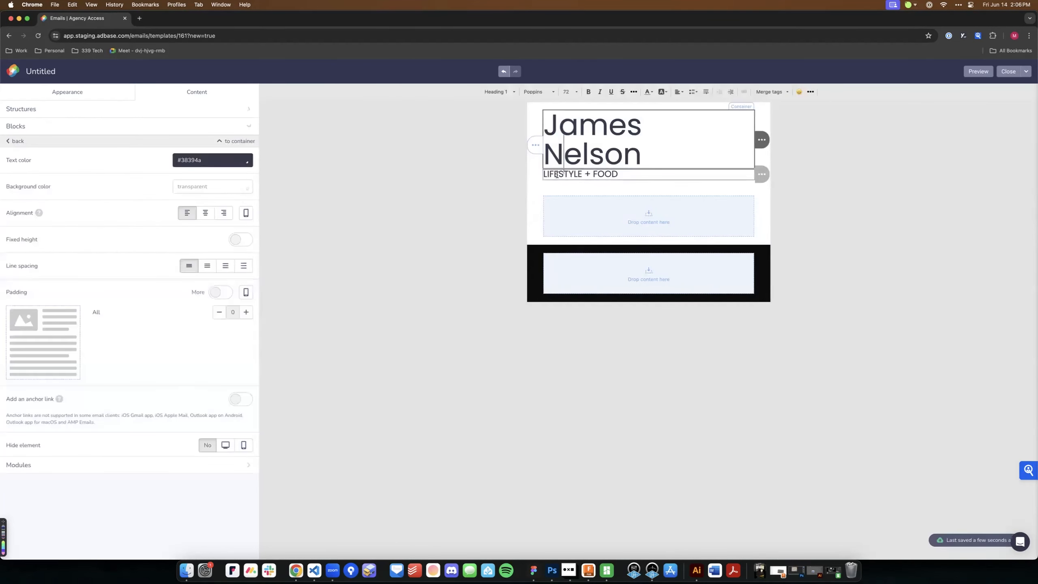
pyautogui.tripleClick(556, 174)
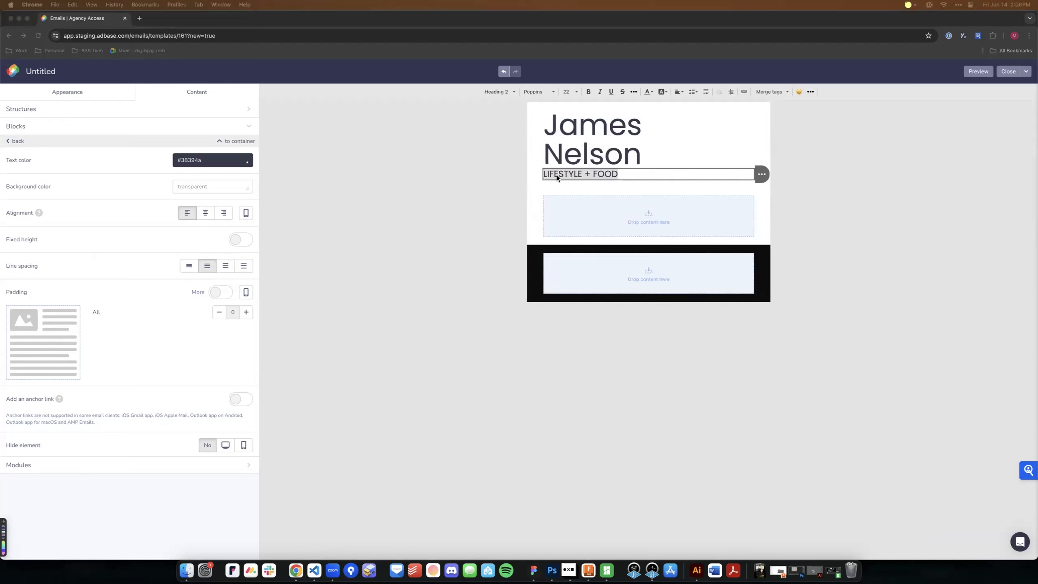
pyautogui.click(573, 174)
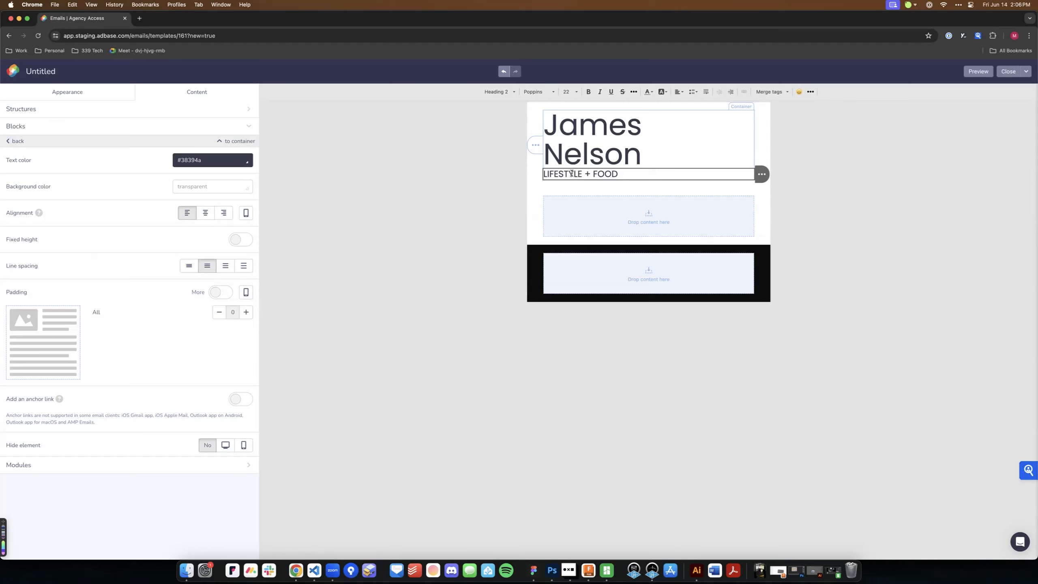
pyautogui.tripleClick(572, 174)
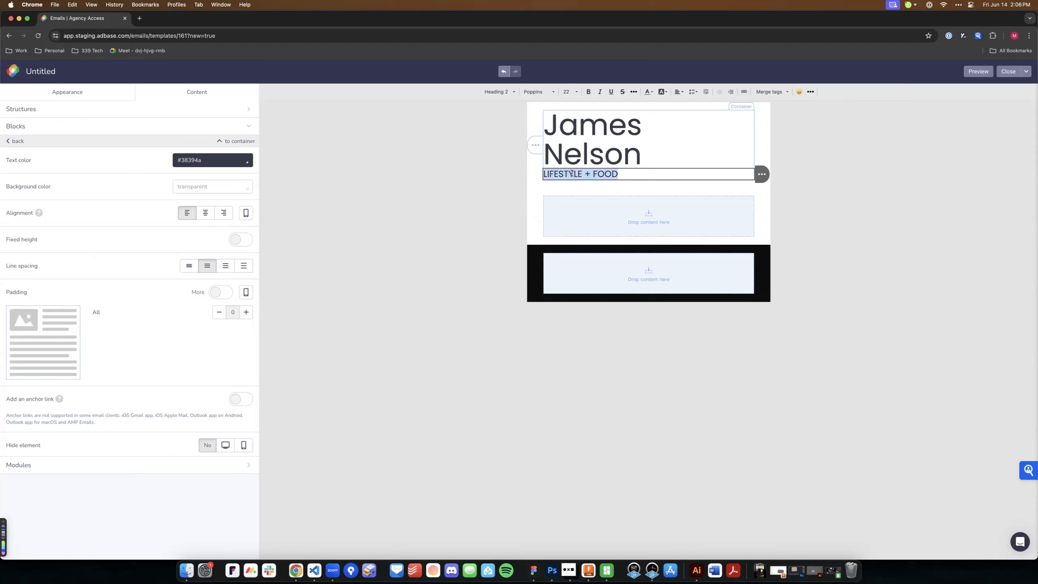
pyautogui.doubleClick(190, 160)
pyautogui.write('3a8884')
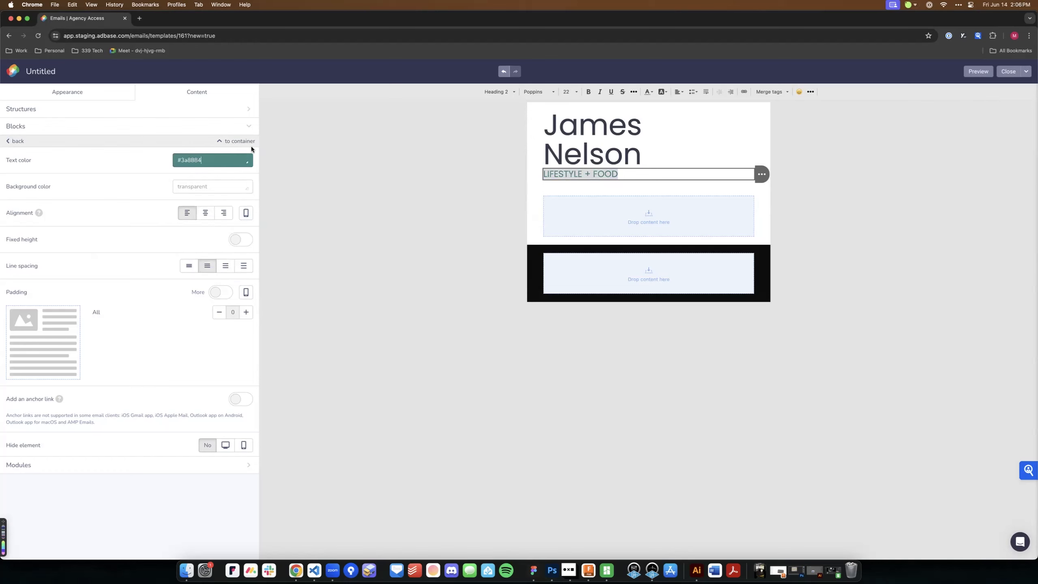
pyautogui.click(661, 153)
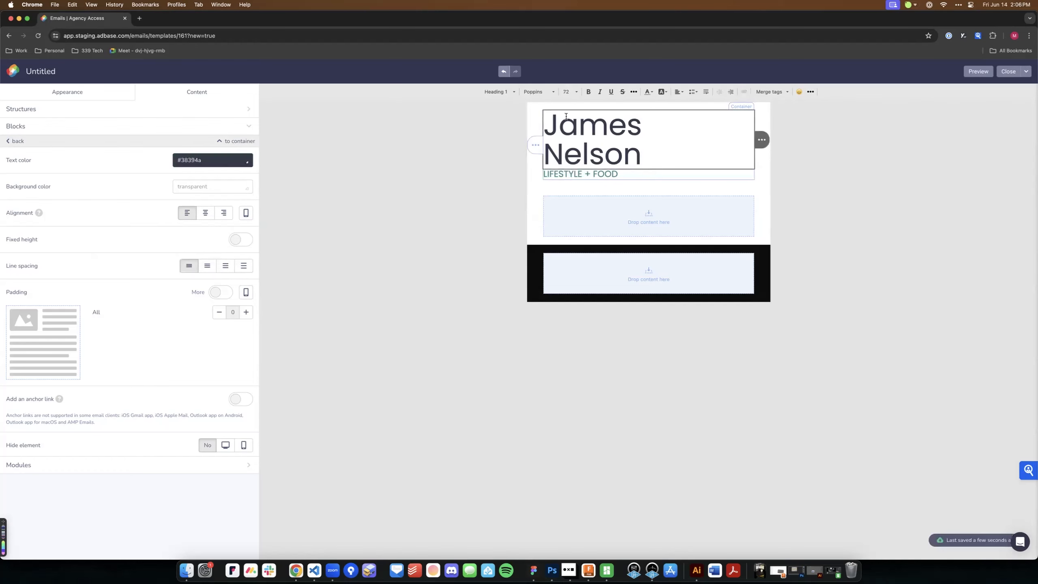
pyautogui.click(468, 128)
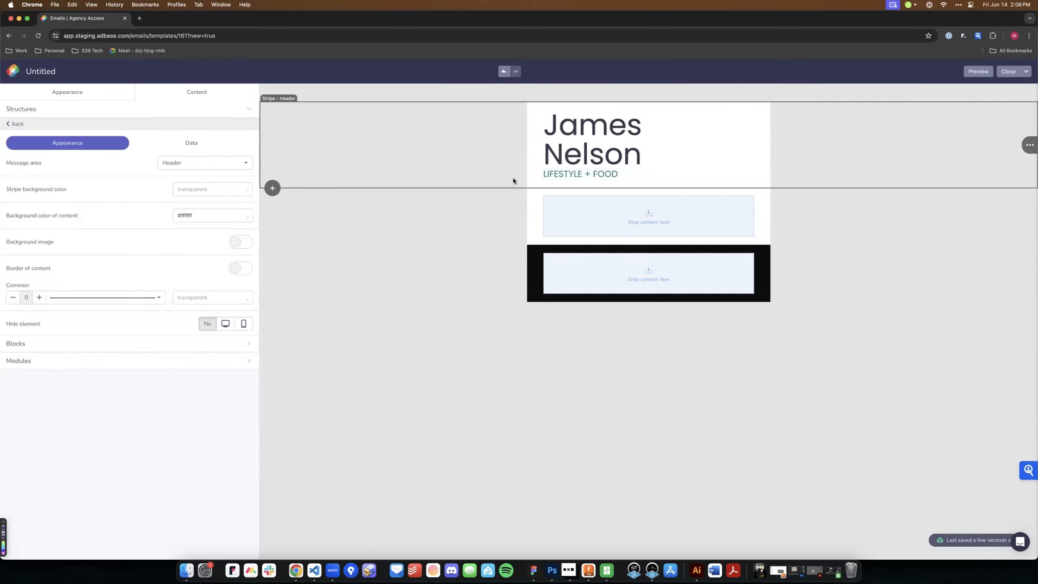
# Compare the heading and tagline with the Figma design, return to Chrome and undo the last edit
pyautogui.click(566, 175)
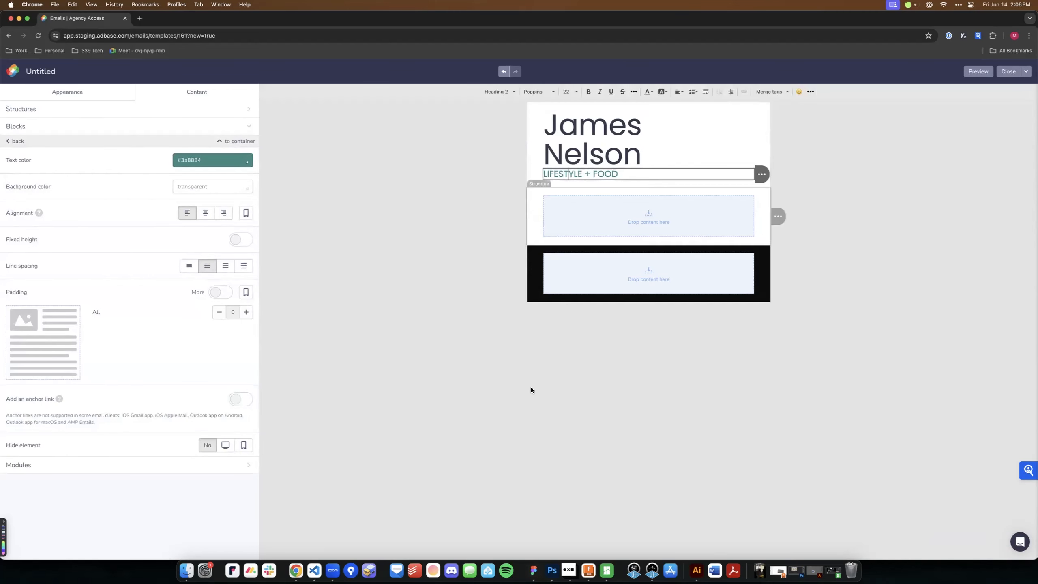
pyautogui.click(533, 569)
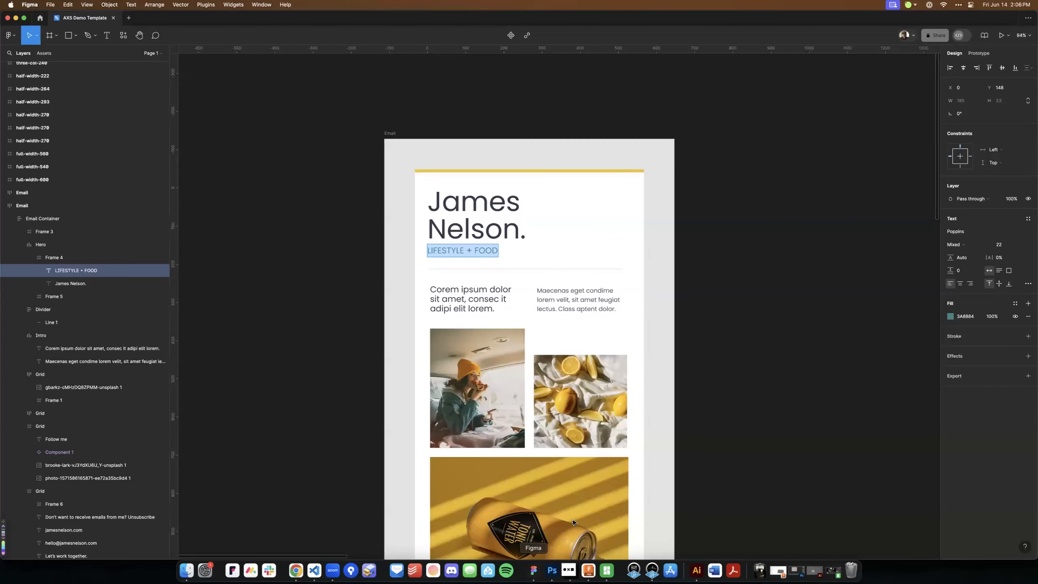
pyautogui.click(442, 202)
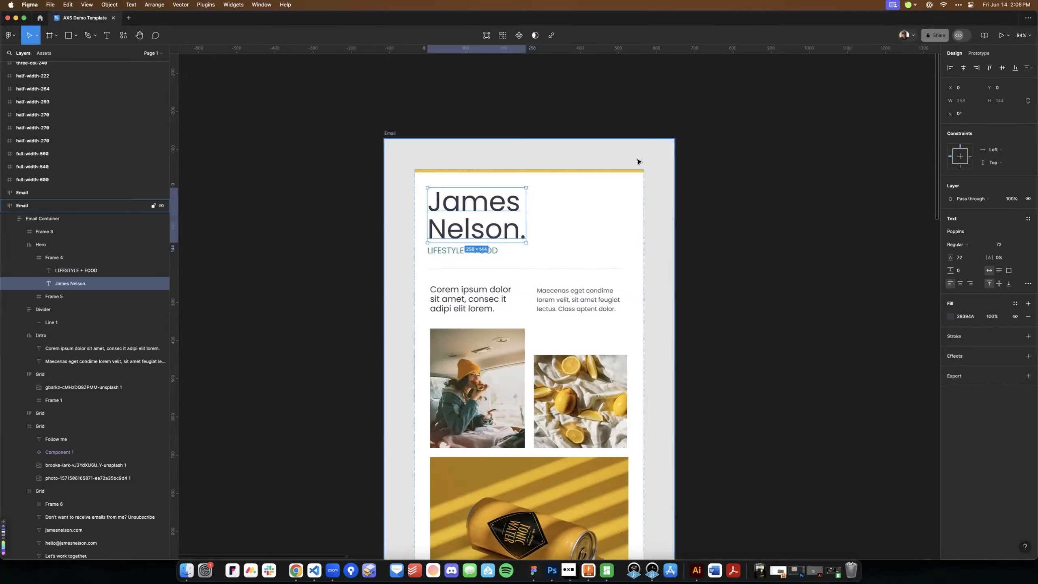
pyautogui.click(680, 159)
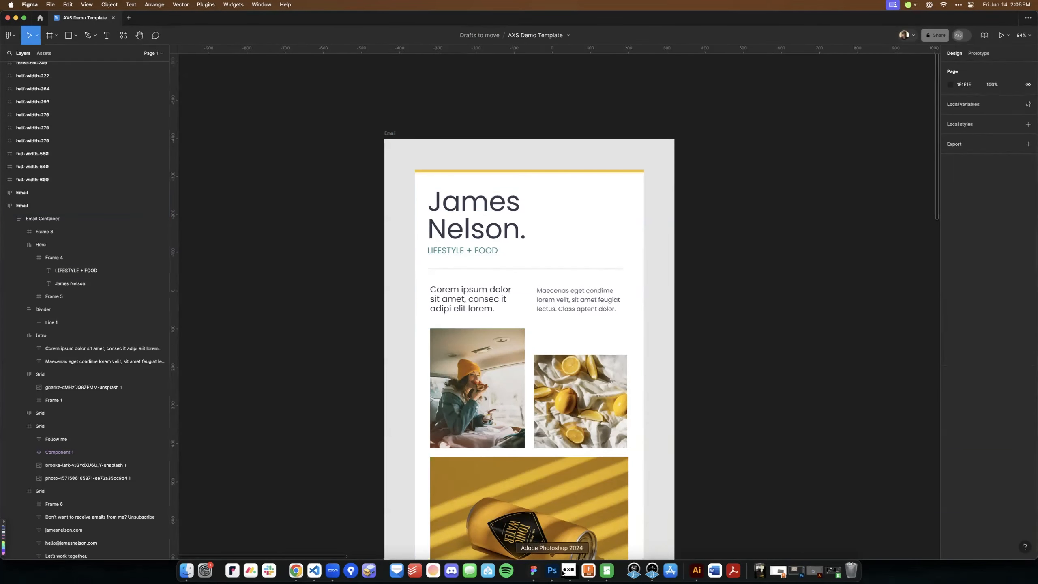
pyautogui.click(298, 570)
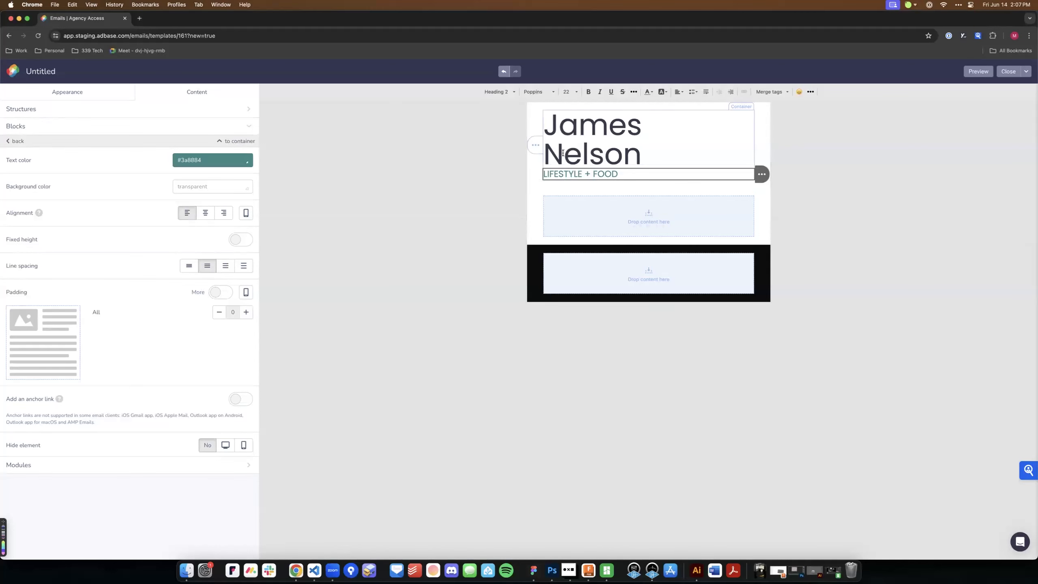
pyautogui.click(492, 140)
pyautogui.press('super+z')
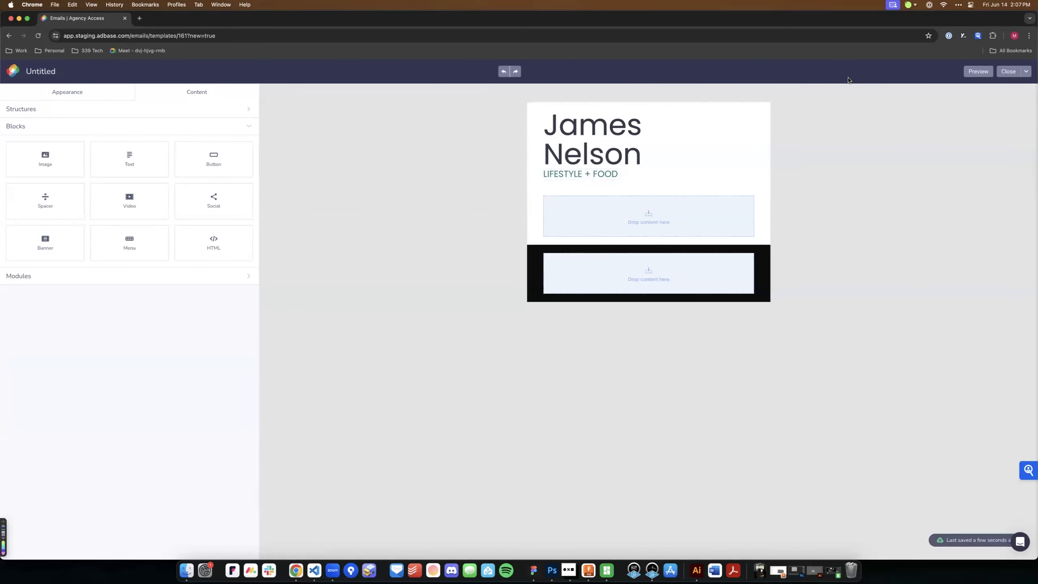
# Try center and right alignment on the name heading, and restore left alignment
pyautogui.click(544, 126)
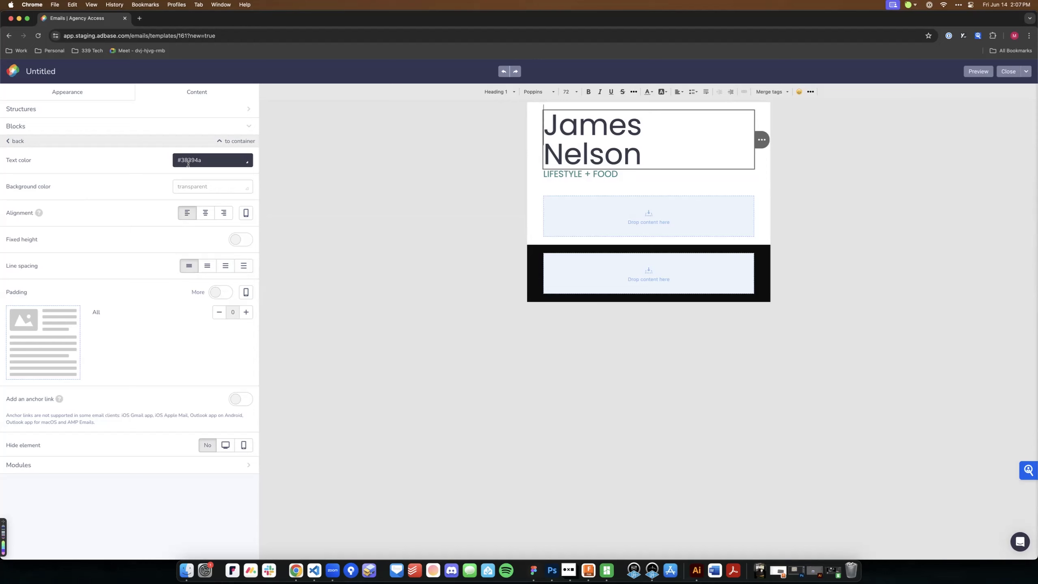
pyautogui.click(205, 216)
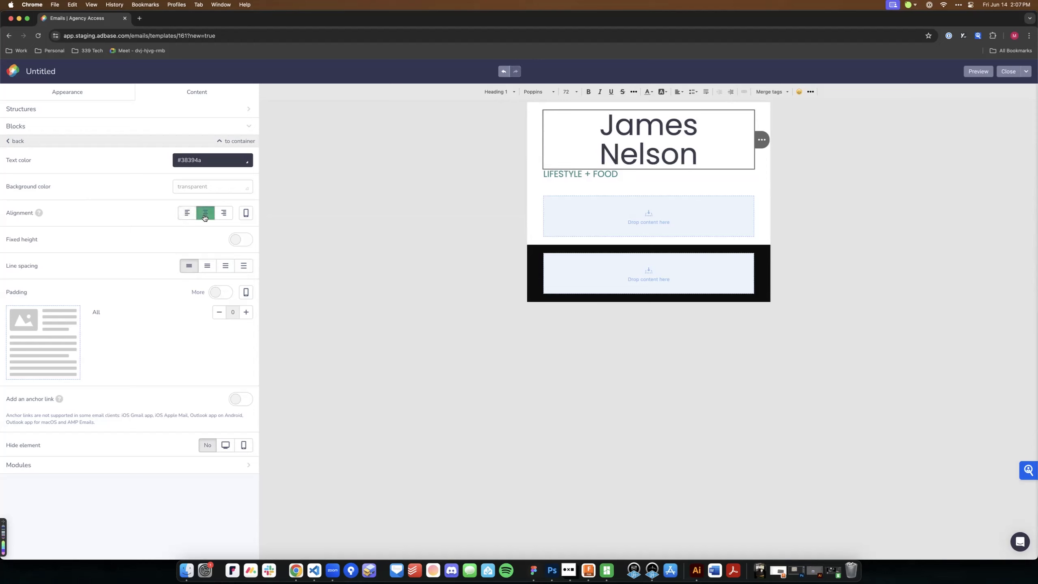
pyautogui.click(222, 214)
pyautogui.click(188, 214)
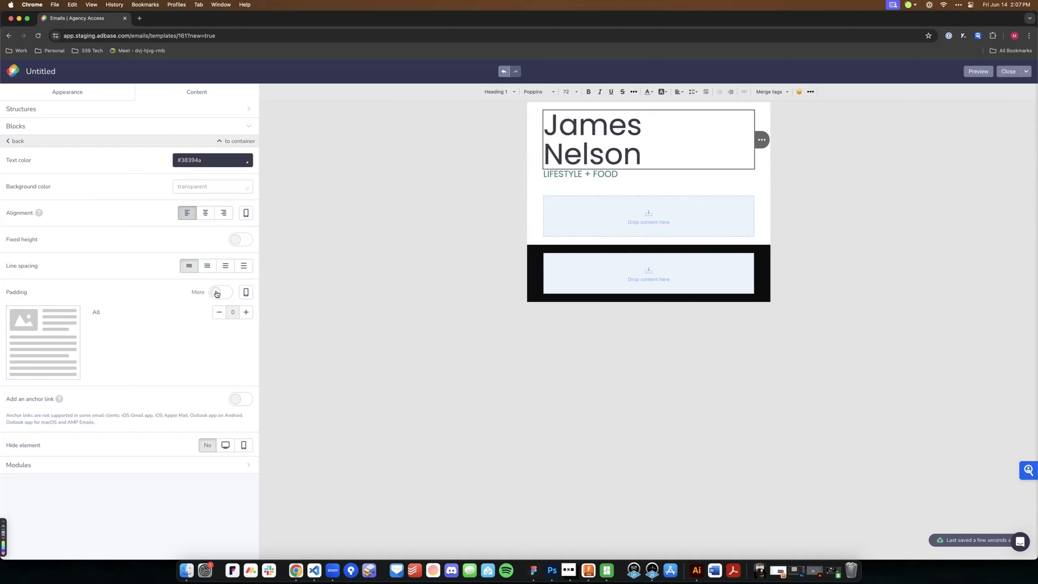
# Try a padding of 30 on all sides of the name heading, and reset it to 0
pyautogui.click(246, 313)
pyautogui.click(245, 313)
pyautogui.click(245, 313)
pyautogui.click(246, 312)
pyautogui.click(246, 313)
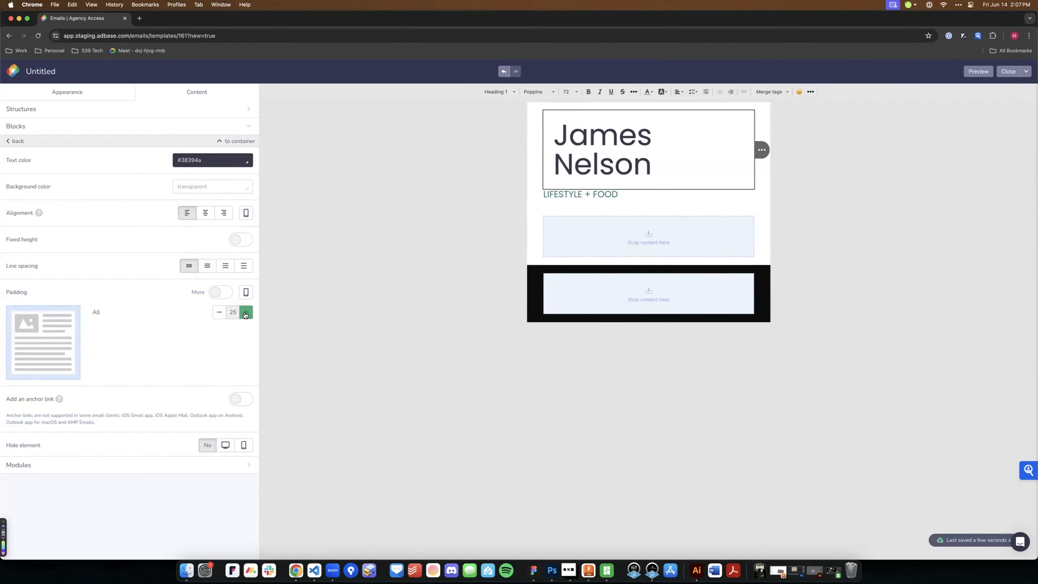
pyautogui.click(246, 312)
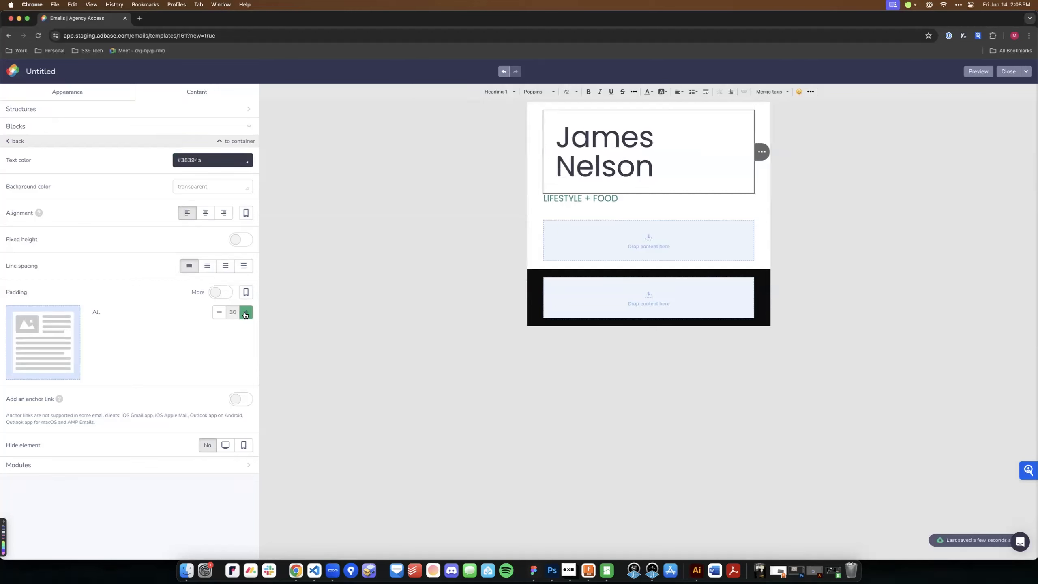
pyautogui.click(219, 312)
pyautogui.click(220, 312)
pyautogui.click(219, 312)
pyautogui.click(220, 312)
pyautogui.click(220, 312)
pyautogui.click(220, 312)
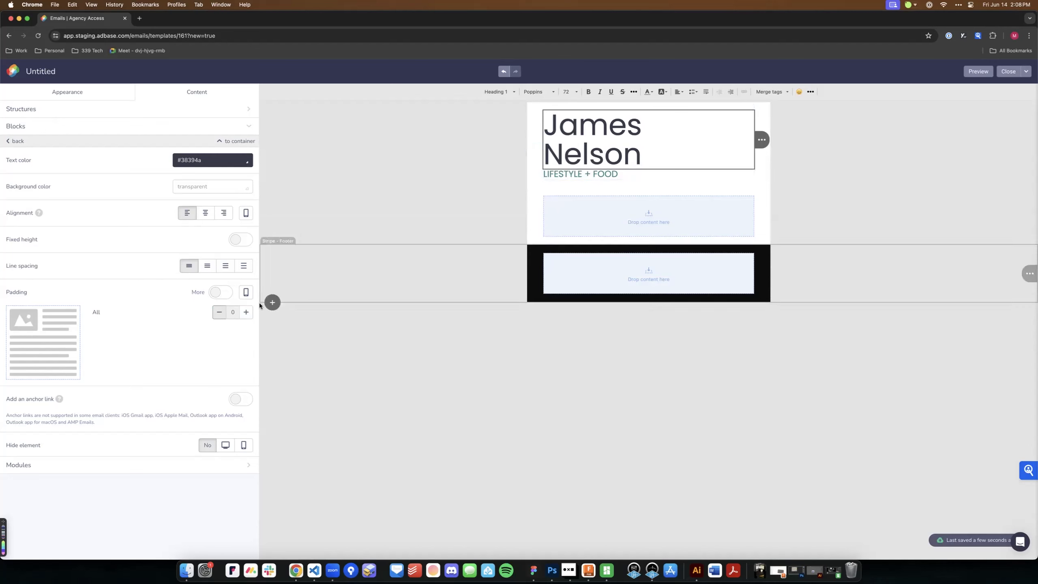
# Enable separate padding per side for the name heading and set its bottom padding to 5
pyautogui.click(211, 294)
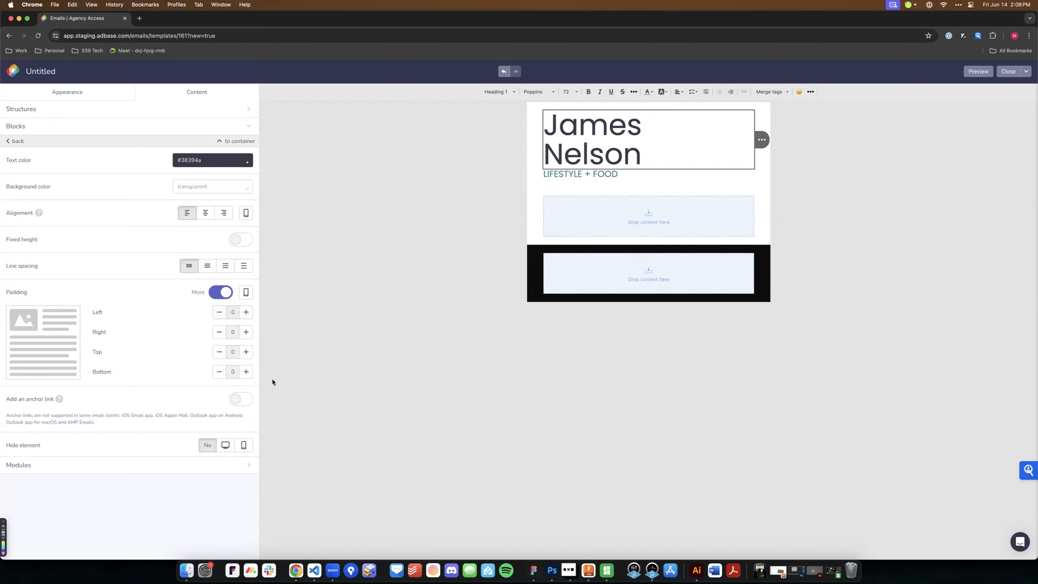
pyautogui.click(246, 371)
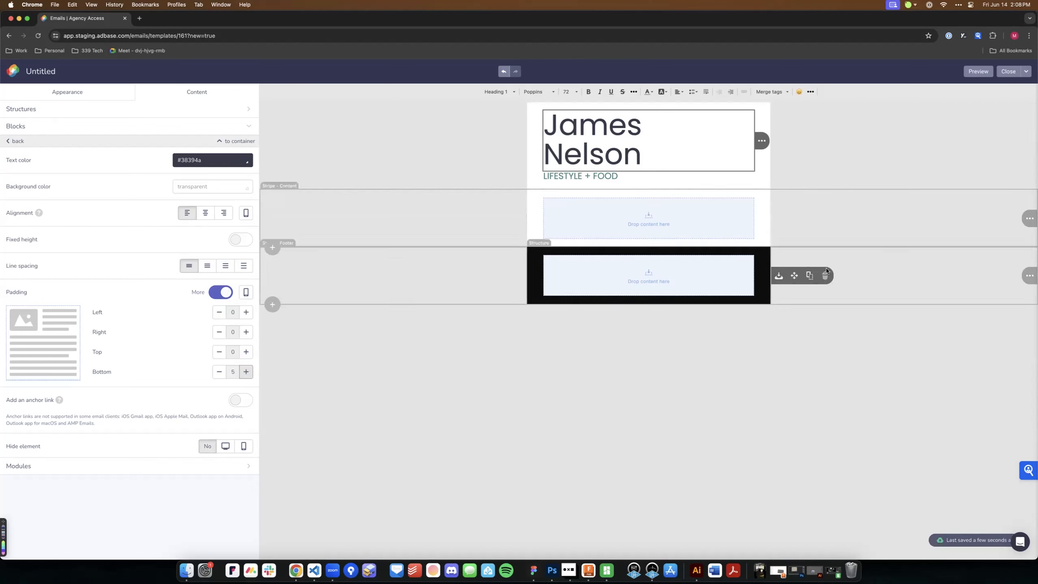
pyautogui.click(770, 416)
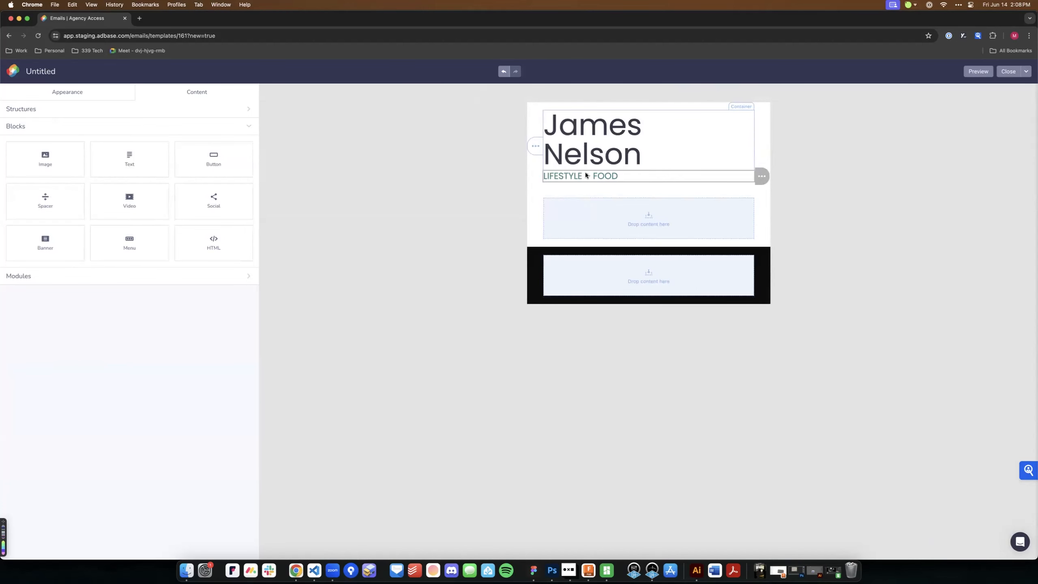
# Check the divider in the Figma design, return to Chrome and add a spacer block below the LIFESTYLE + FOOD tagline
pyautogui.click(533, 571)
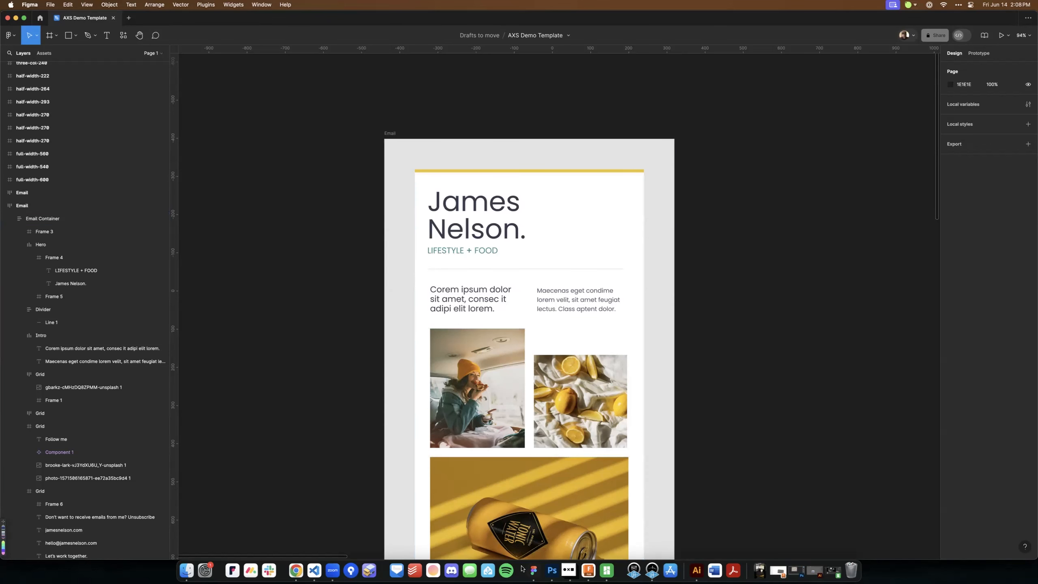
pyautogui.click(298, 571)
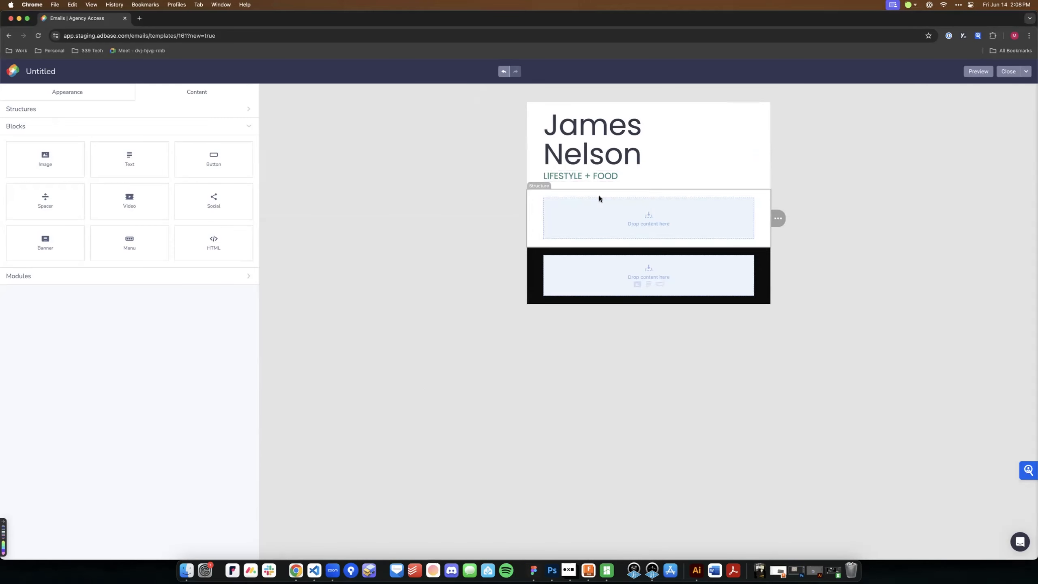
pyautogui.click(594, 184)
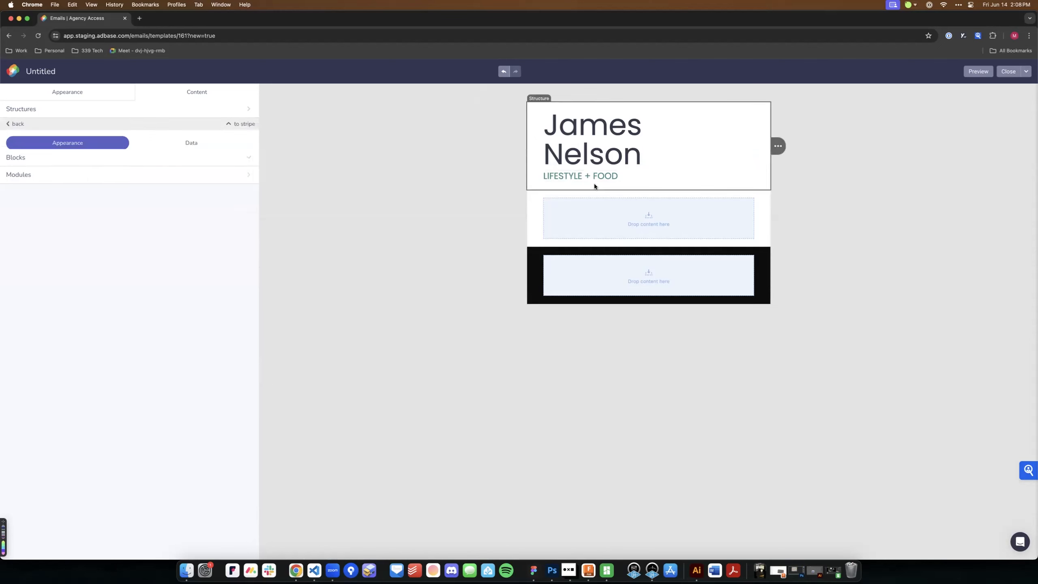
pyautogui.click(17, 124)
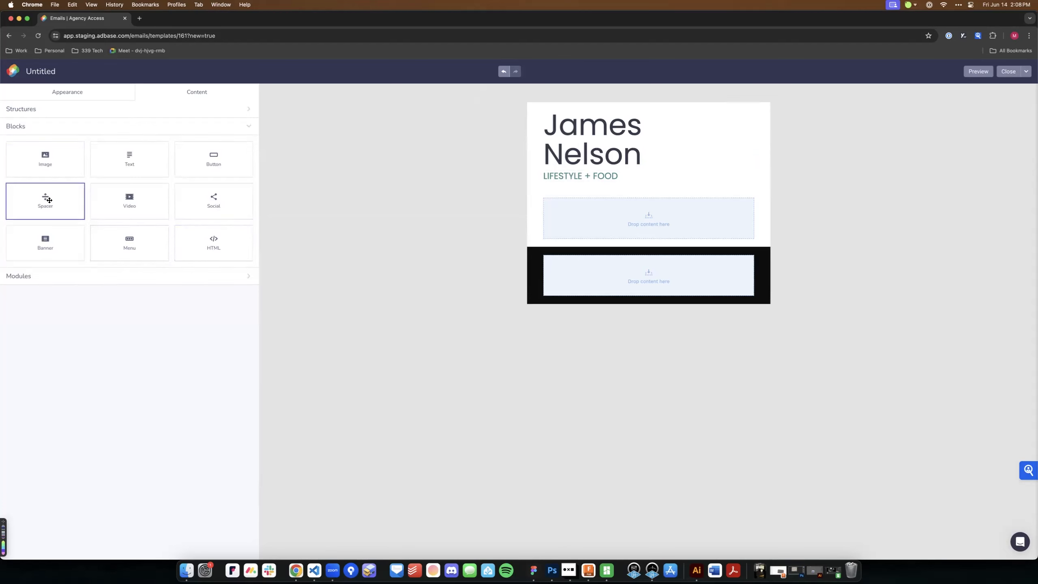
pyautogui.moveTo(42, 202); pyautogui.dragTo(608, 180)
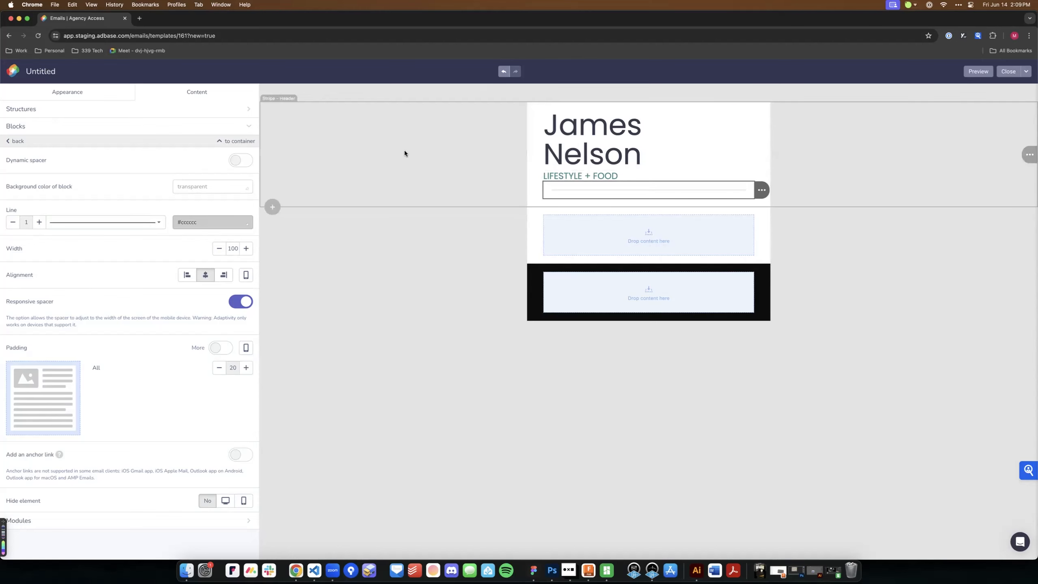
pyautogui.click(397, 271)
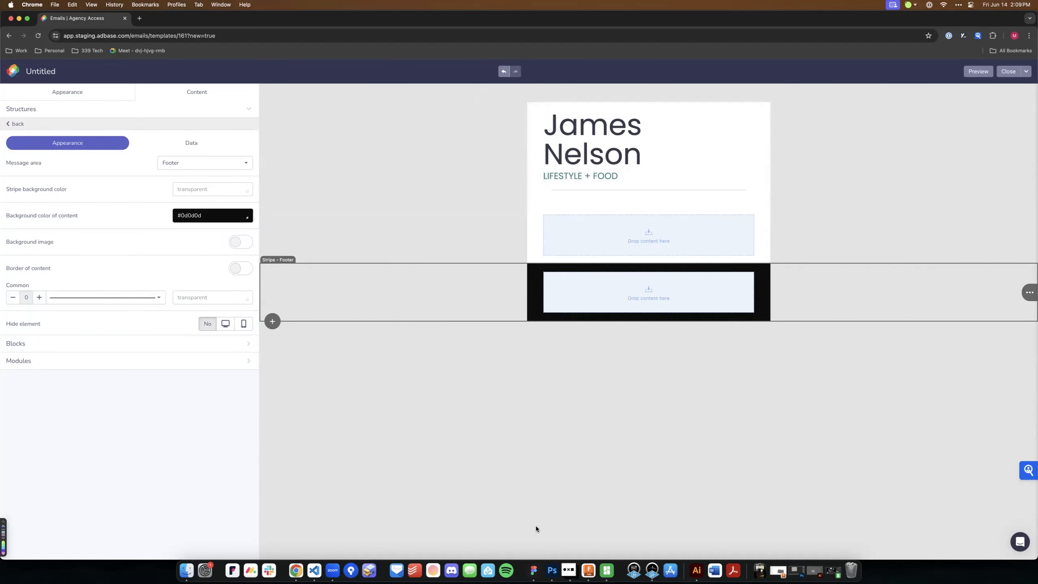
# Enable separate padding per side for the spacer and set its left and right padding to 0
pyautogui.click(559, 188)
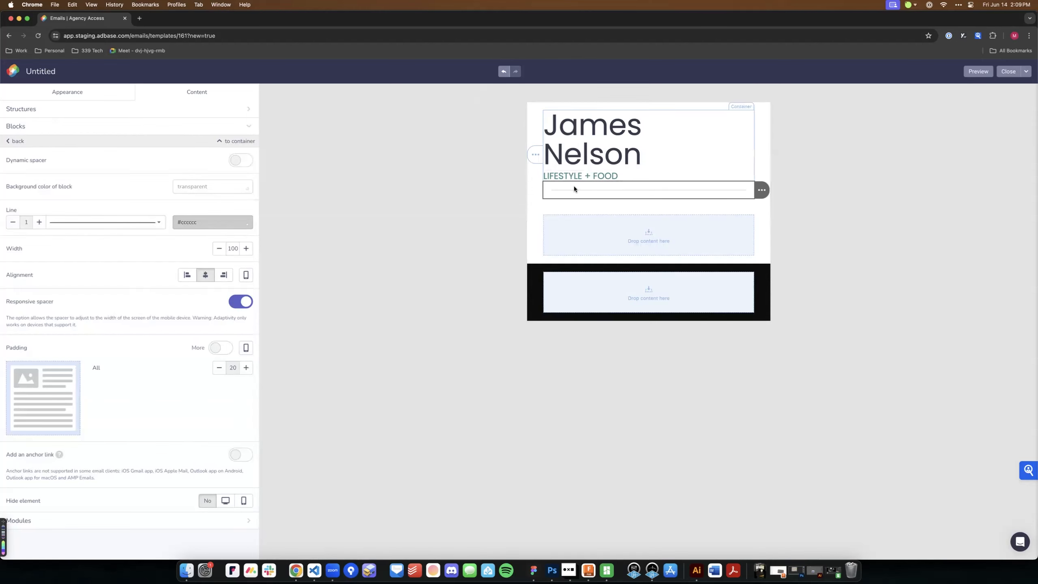
pyautogui.click(221, 349)
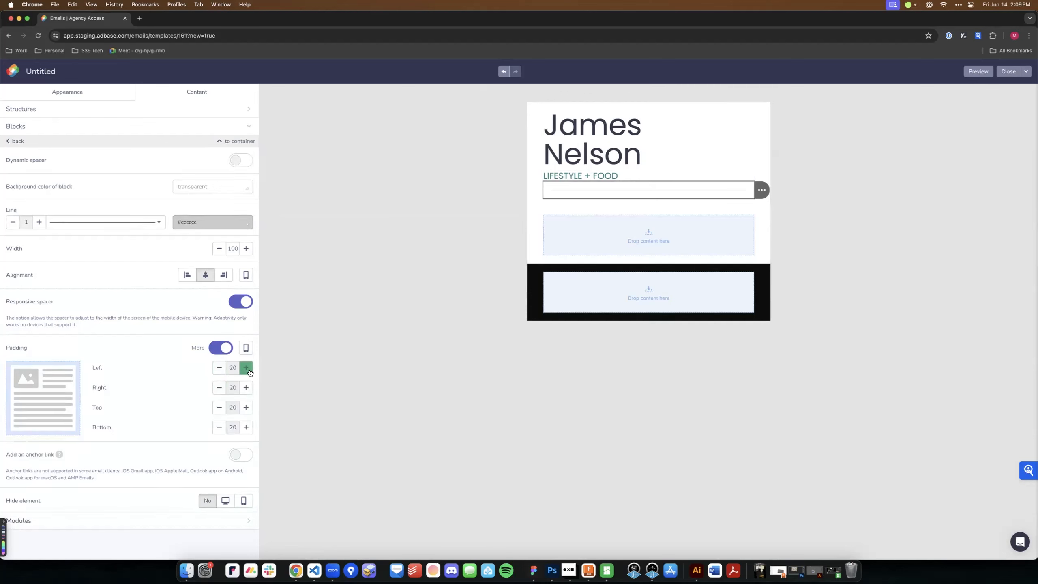
pyautogui.click(219, 368)
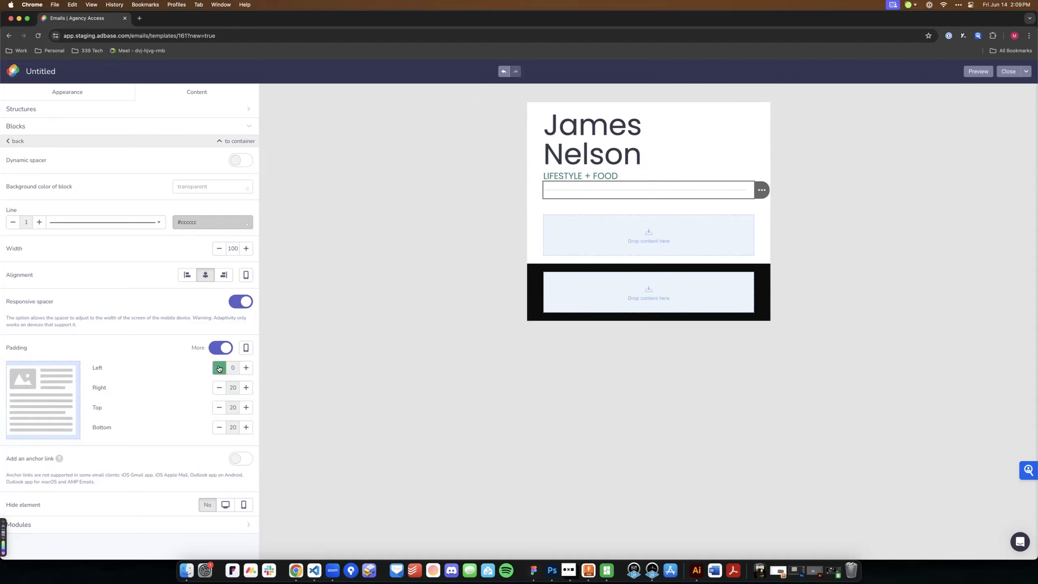
pyautogui.click(219, 388)
pyautogui.click(220, 388)
pyautogui.click(220, 387)
pyautogui.click(220, 388)
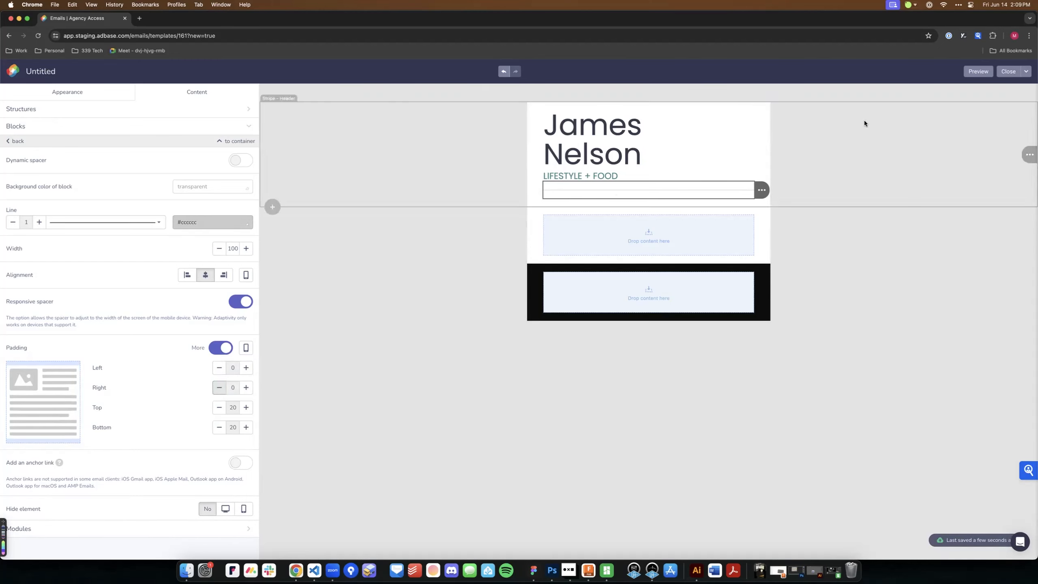
pyautogui.click(853, 309)
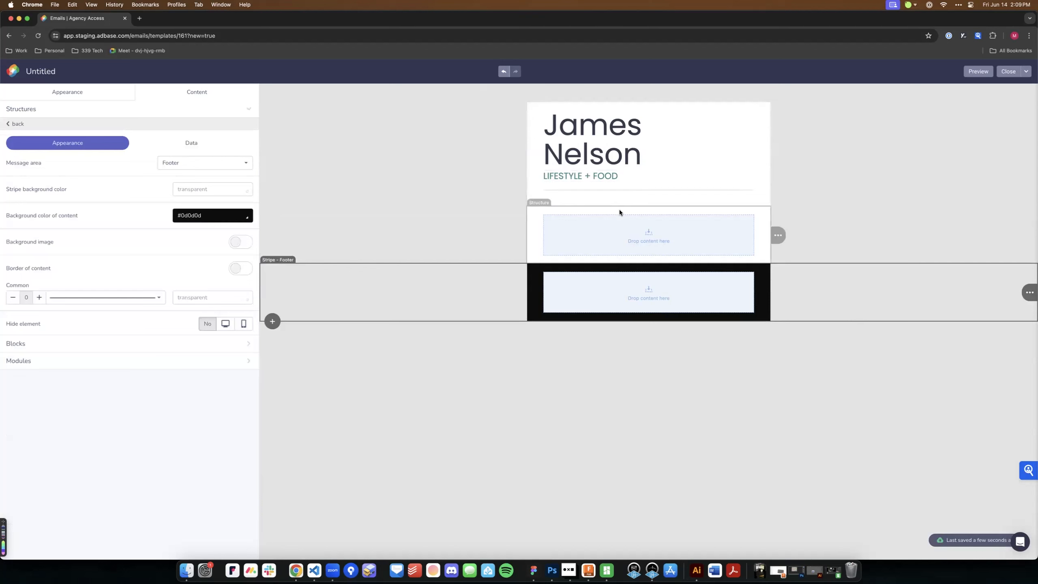
# Set the spacer's top and bottom padding to 40
pyautogui.click(624, 188)
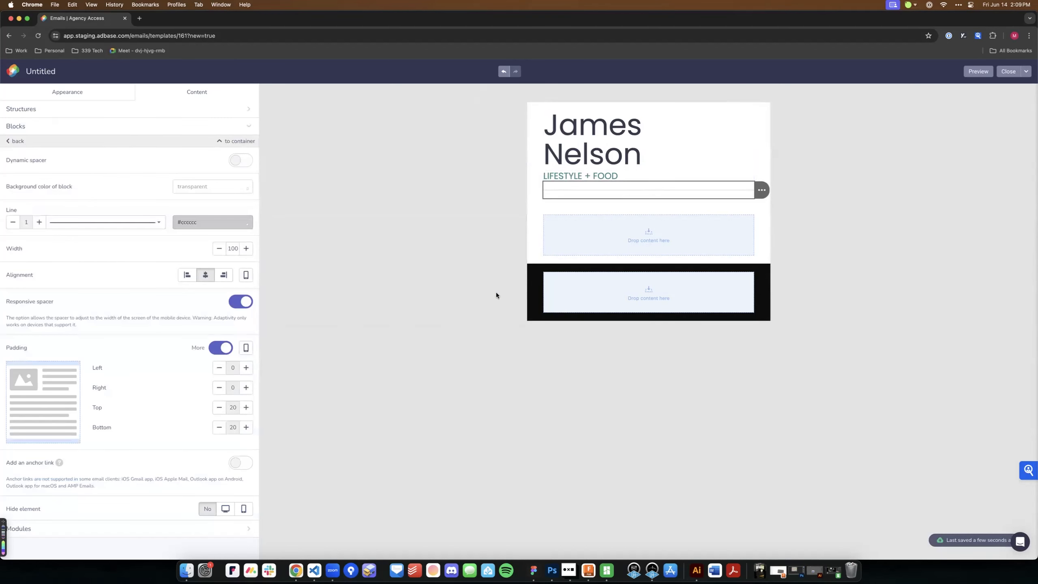
pyautogui.click(246, 407)
pyautogui.click(246, 407)
pyautogui.click(246, 407)
pyautogui.click(246, 407)
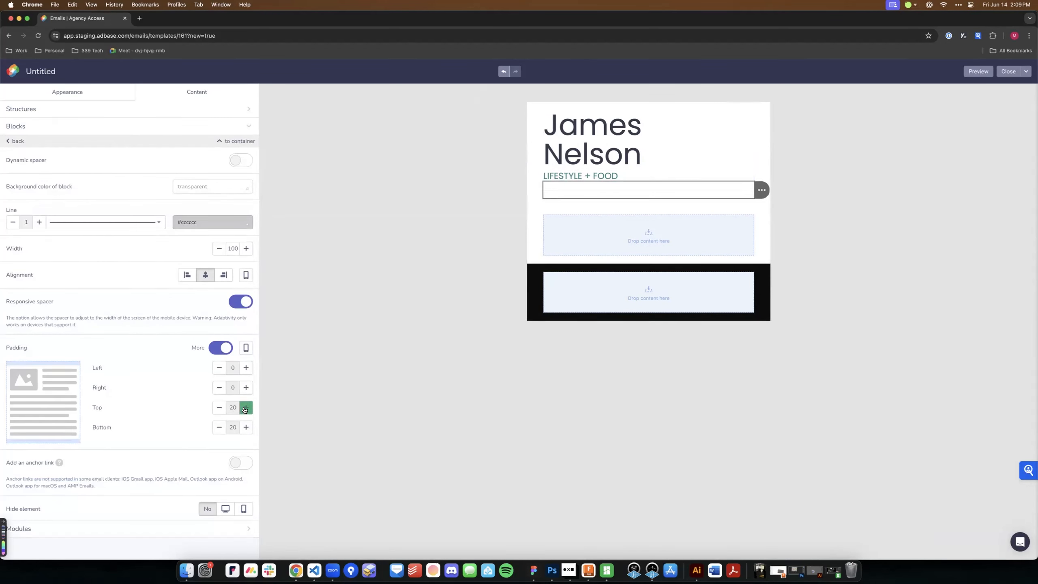
pyautogui.click(246, 427)
pyautogui.click(245, 427)
pyautogui.click(246, 428)
pyautogui.click(245, 427)
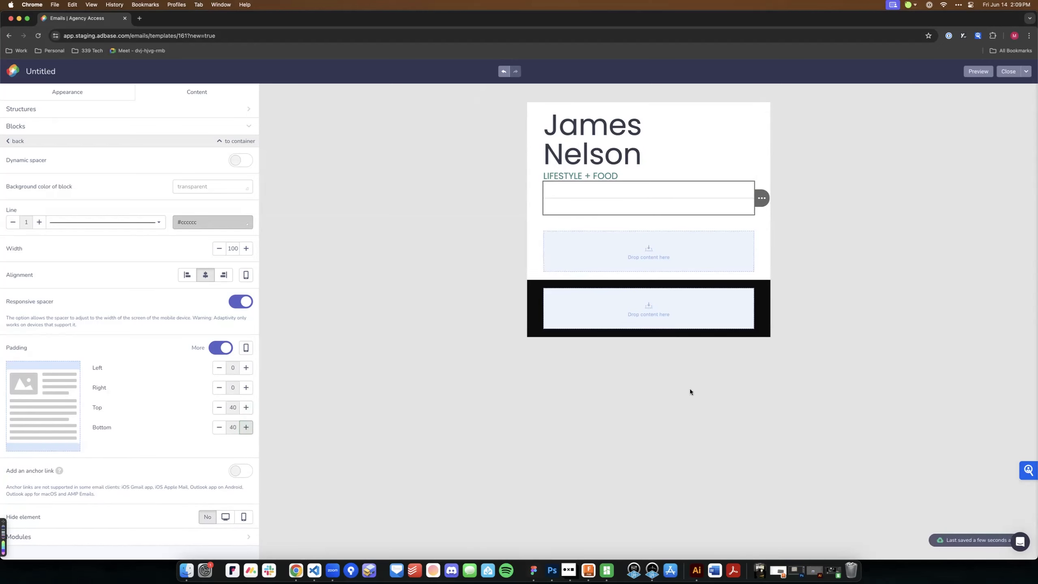
pyautogui.click(884, 251)
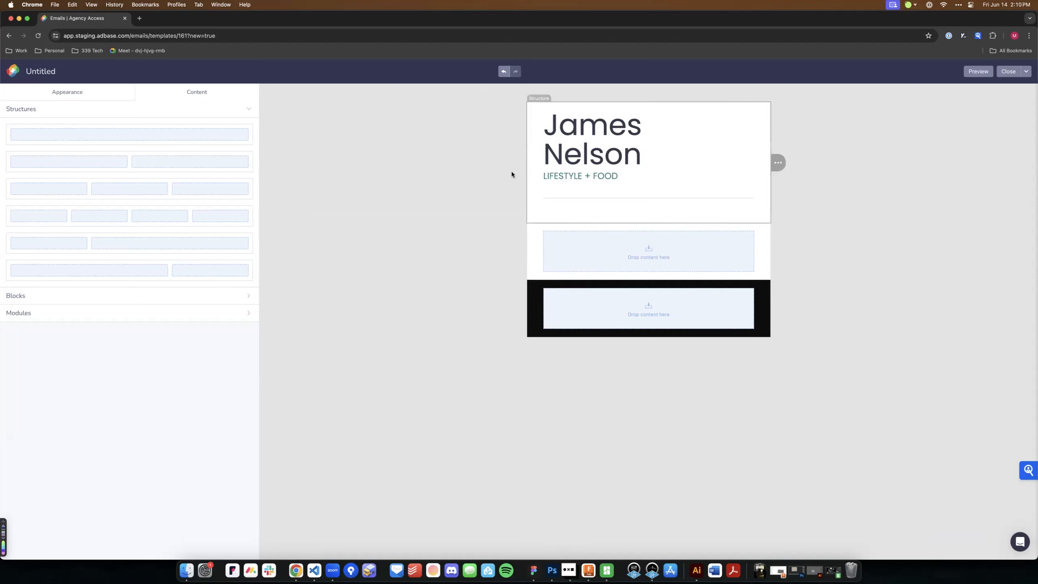
pyautogui.click(453, 164)
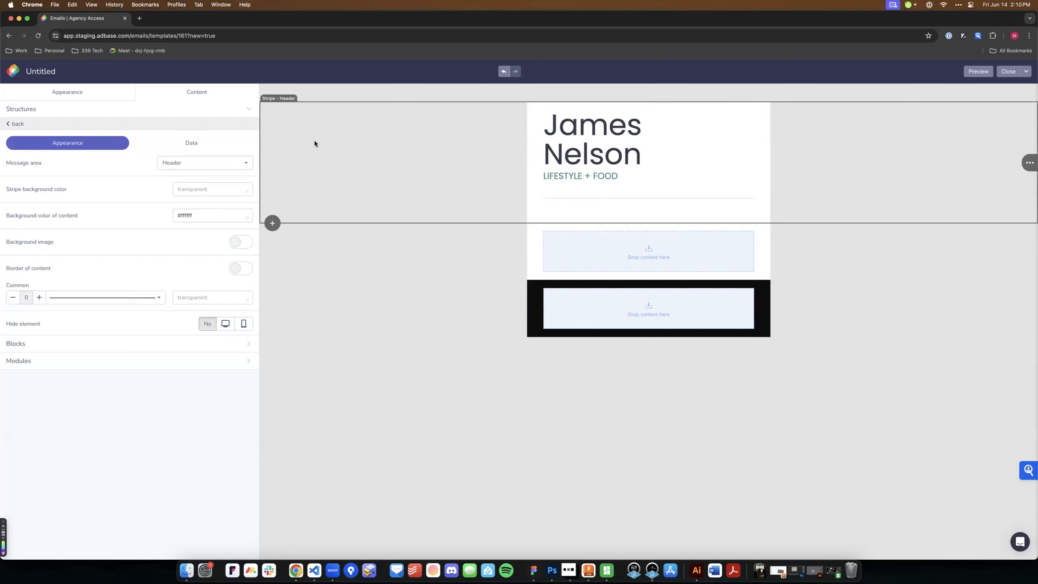
# Switch to Figma, copy the "Corem ipsum dolor sit amet, consec it adipi elit lorem." intro text, and return to Chrome
pyautogui.click(533, 570)
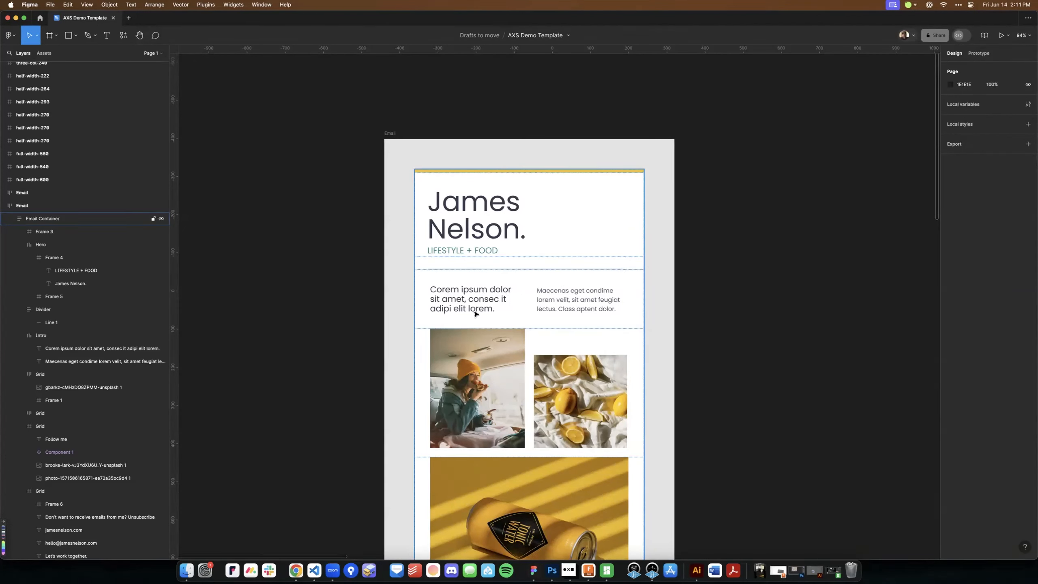
pyautogui.doubleClick(484, 296)
pyautogui.press('super+c')
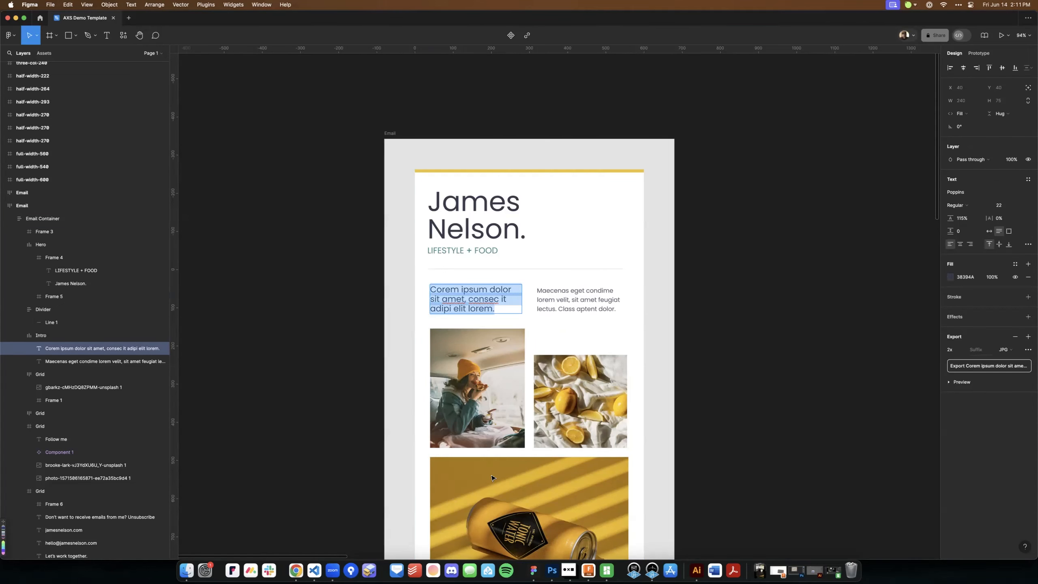
pyautogui.click(296, 571)
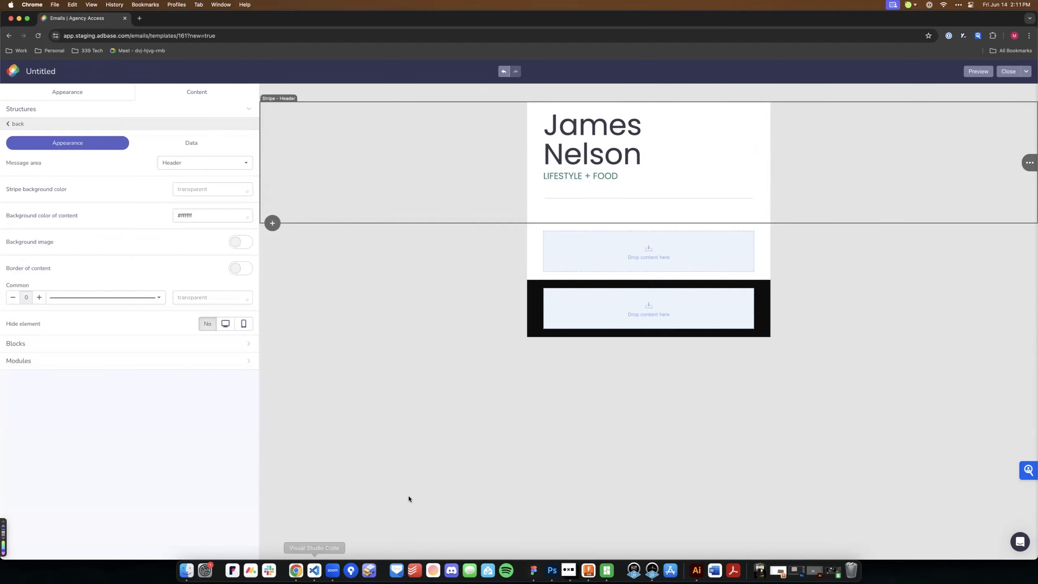
# Add a two-column structure at the start of the content stripe and place a text block in each column
pyautogui.click(492, 240)
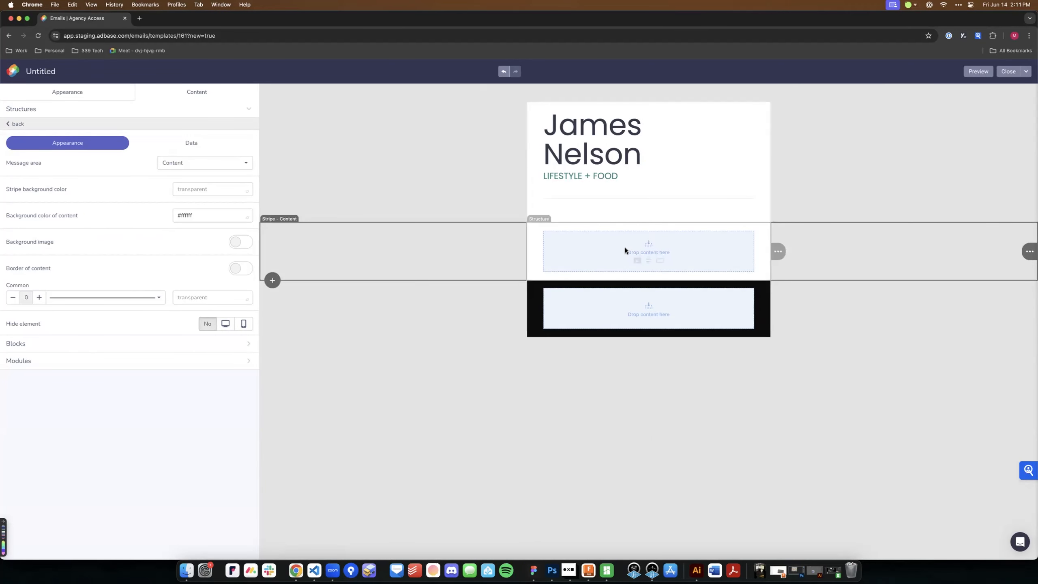
pyautogui.click(18, 124)
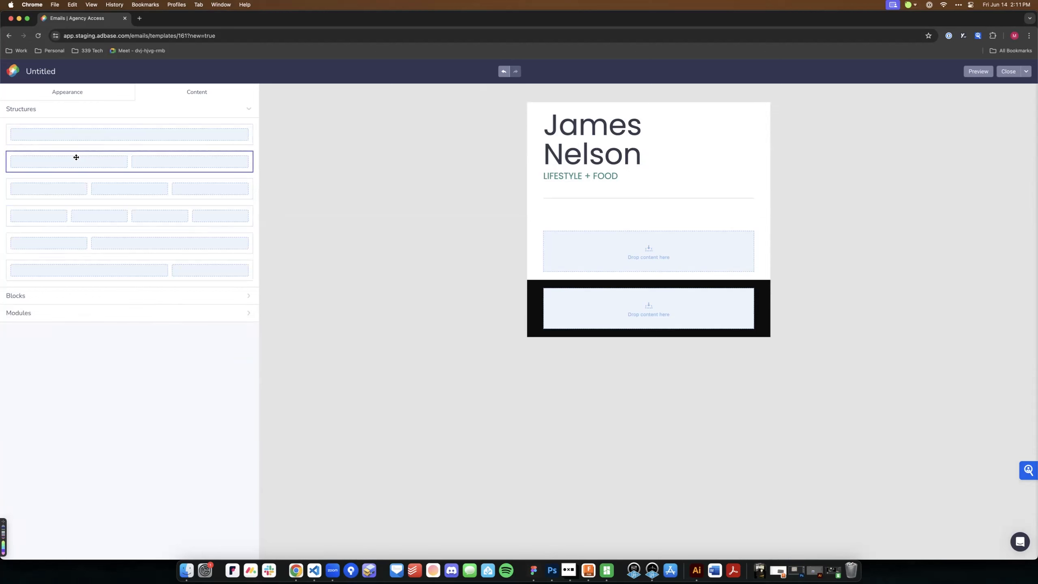
pyautogui.moveTo(76, 157); pyautogui.dragTo(584, 229)
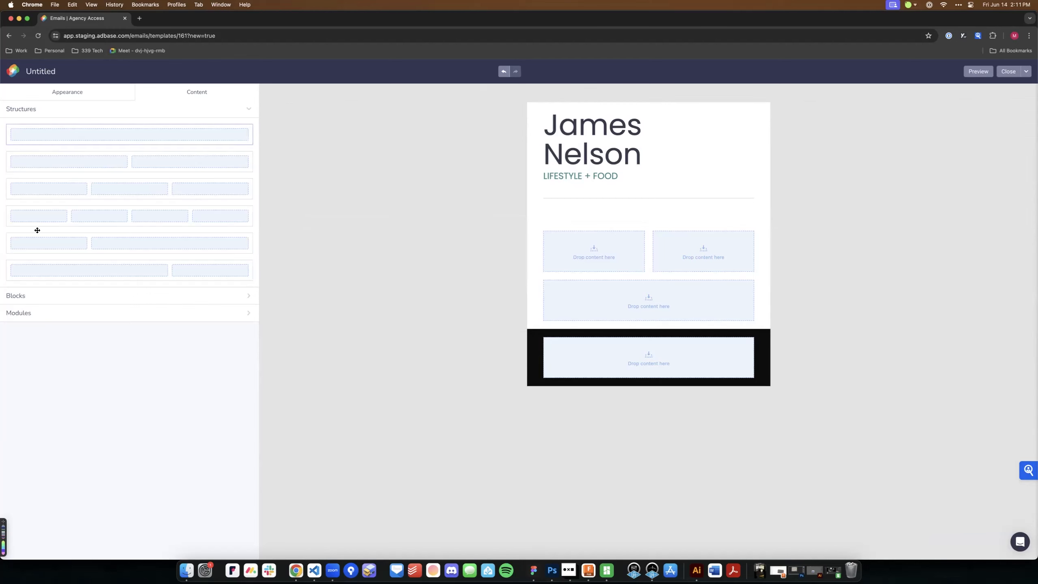
pyautogui.click(25, 295)
pyautogui.moveTo(131, 159); pyautogui.dragTo(578, 248)
pyautogui.moveTo(129, 159); pyautogui.dragTo(674, 237)
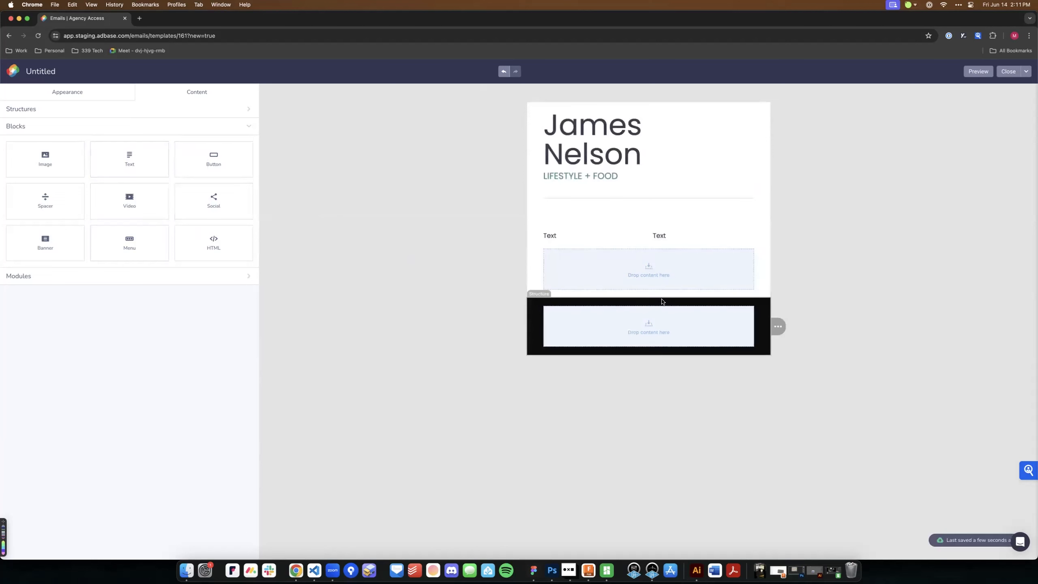
# Replace the first column's placeholder text with the copied "Corem ipsum dolor" intro text
pyautogui.click(562, 236)
pyautogui.doubleClick(561, 236)
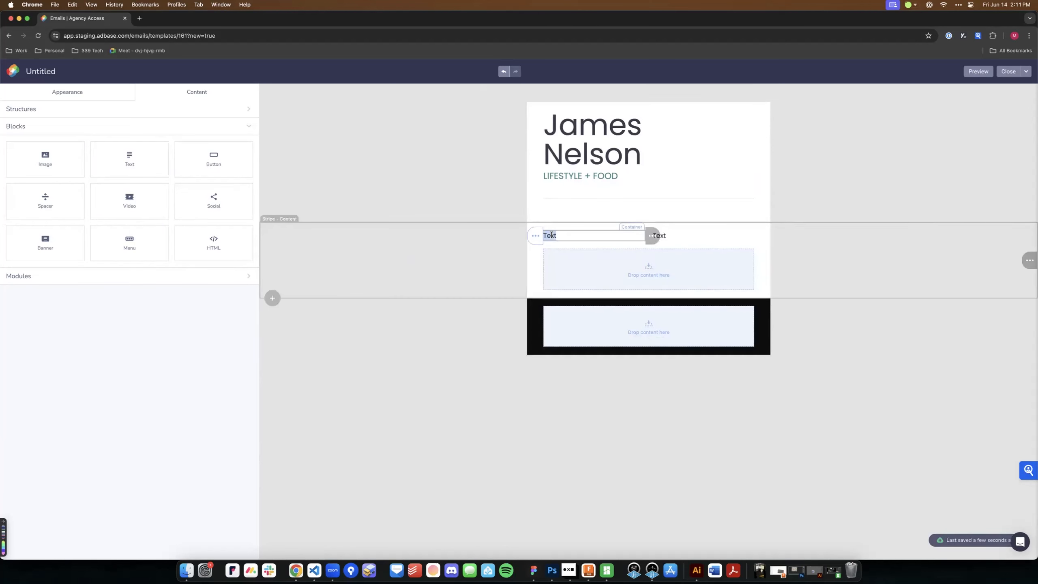
pyautogui.press('super+v')
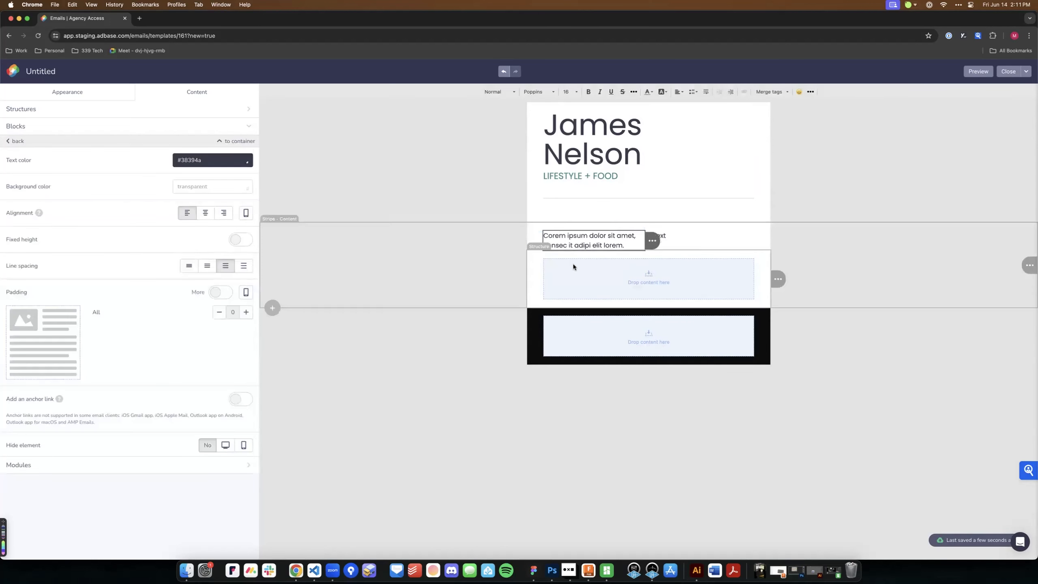
# Copy the "Maecenas eget condime" paragraph from Figma and paste it over the second column's placeholder text in Chrome
pyautogui.click(533, 571)
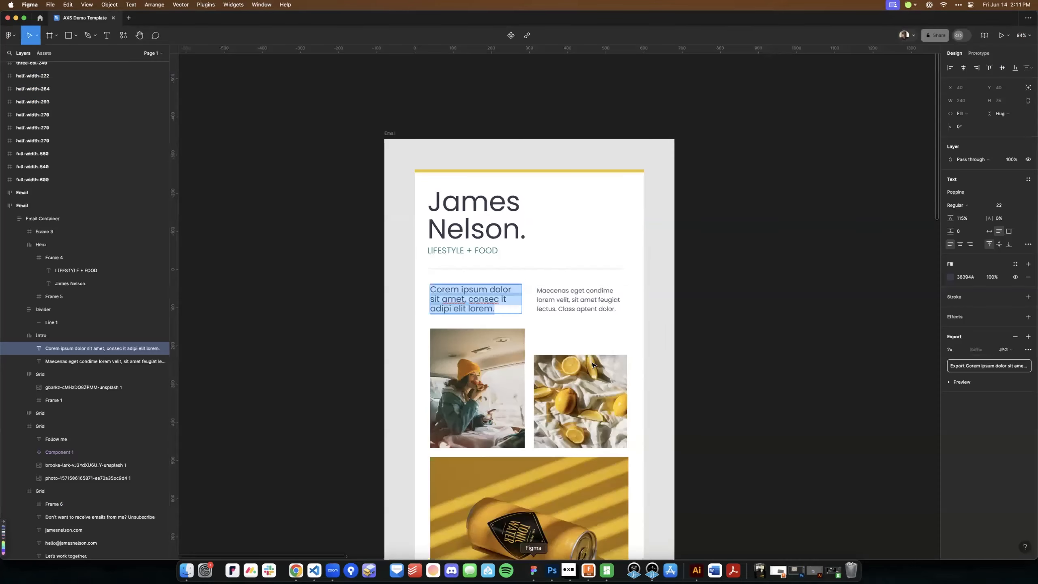
pyautogui.doubleClick(583, 300)
pyautogui.press('super+a')
pyautogui.press('super+c')
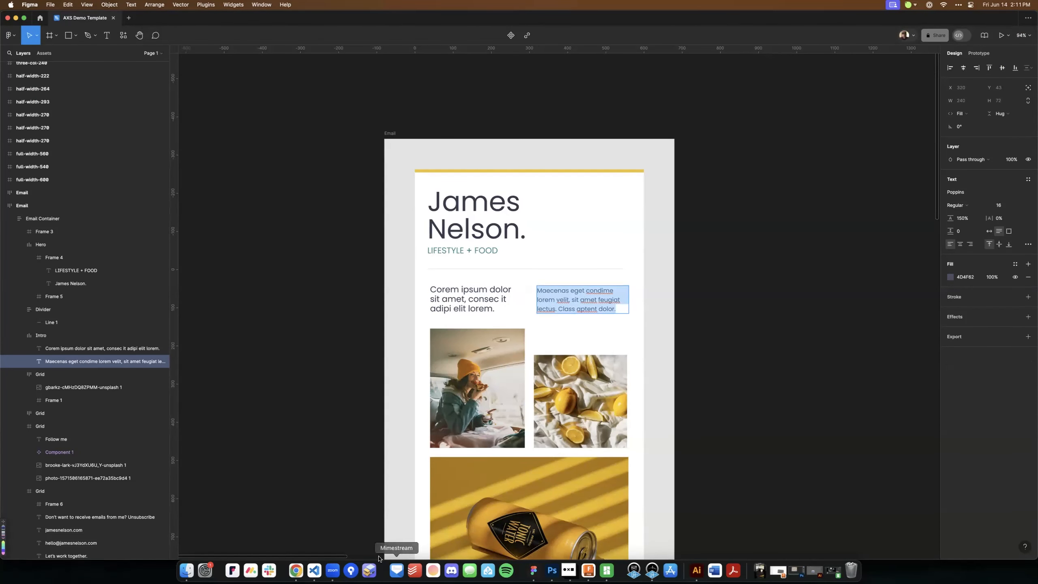
pyautogui.click(300, 571)
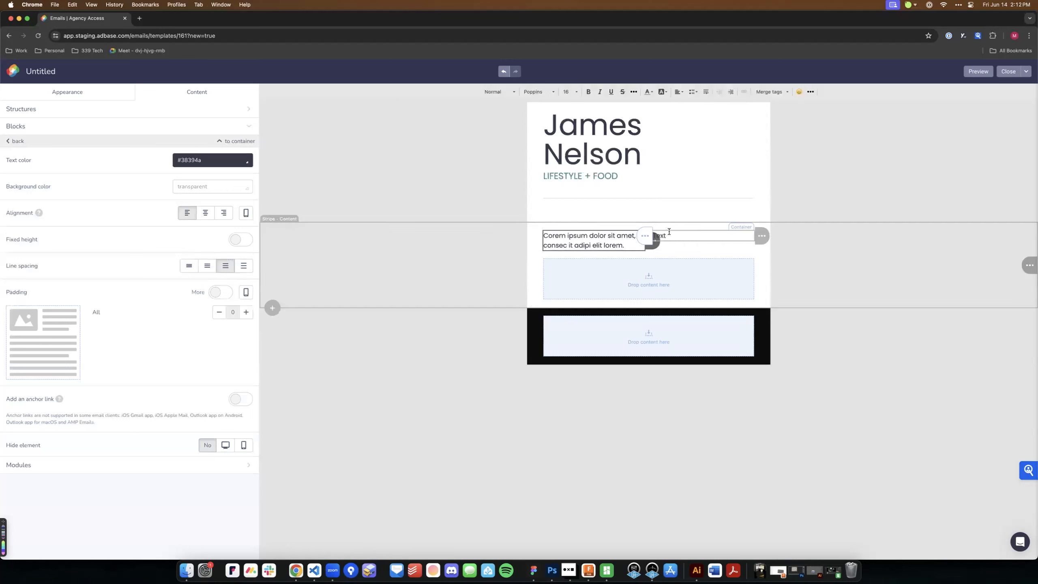
pyautogui.doubleClick(664, 236)
pyautogui.press('super+v')
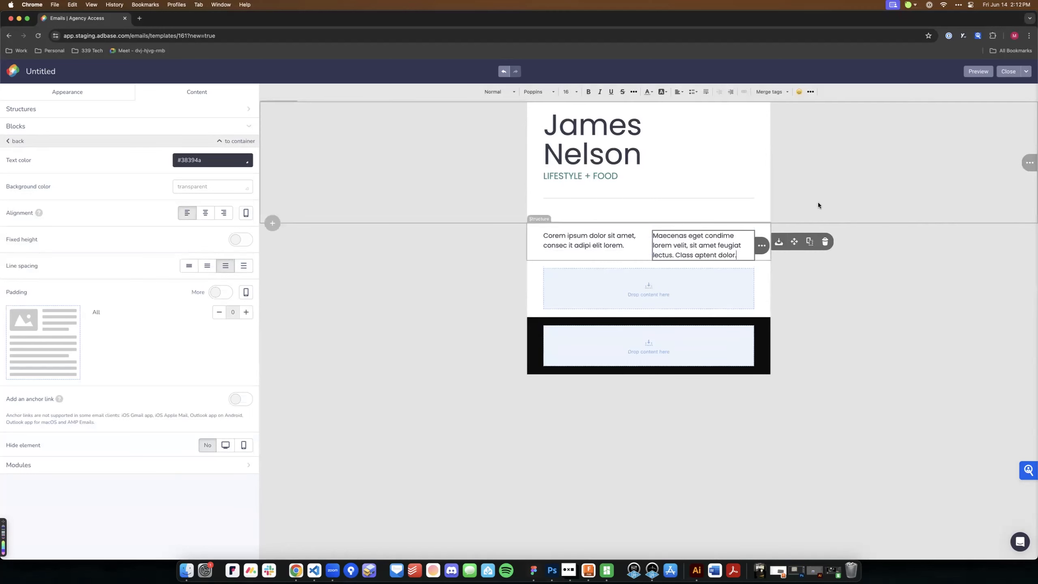
pyautogui.click(409, 441)
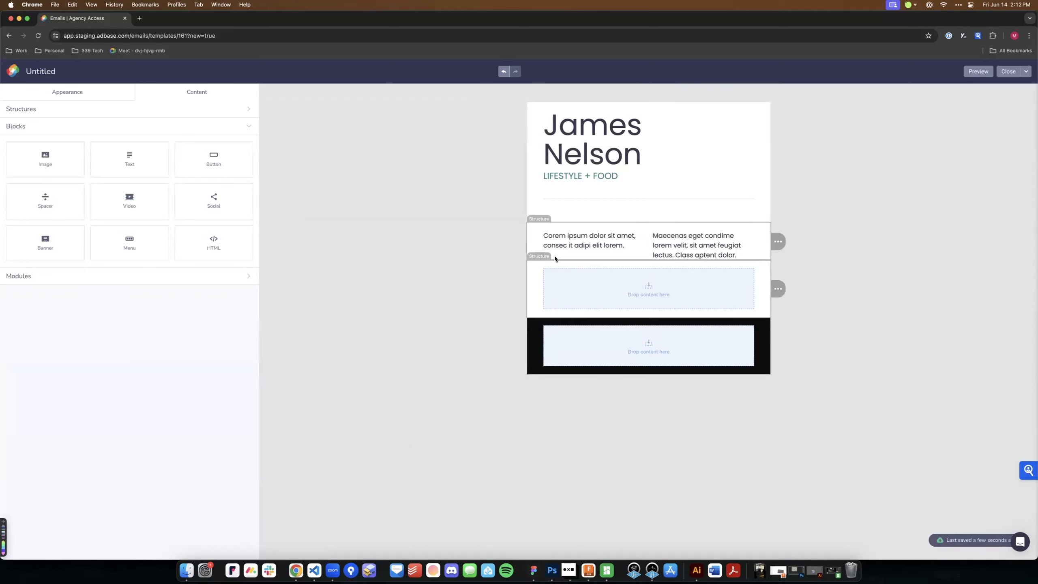
# Format the "Corem ipsum dolor" intro text in the first column as Heading 2
pyautogui.tripleClick(575, 241)
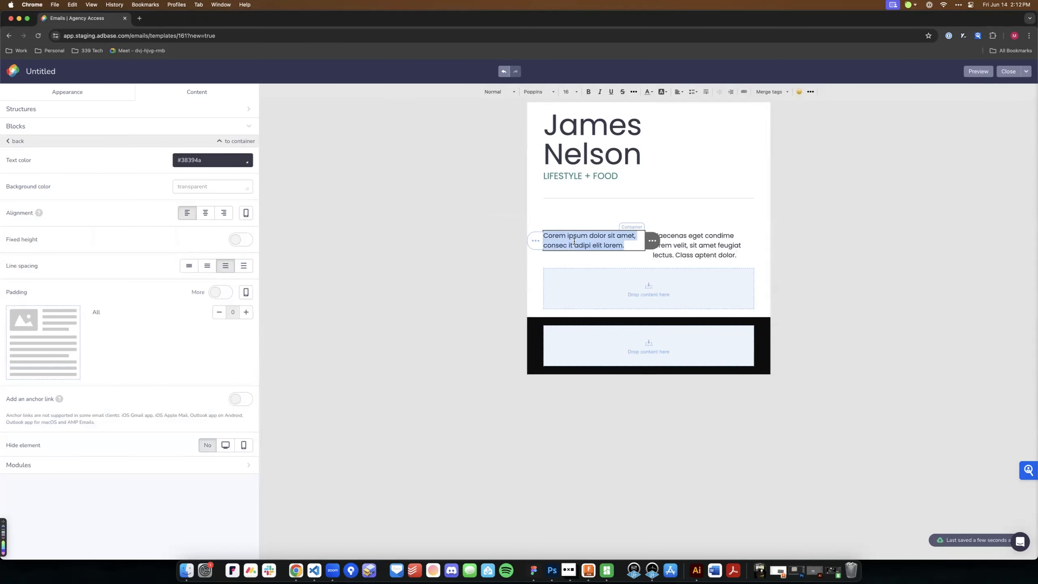
pyautogui.click(513, 91)
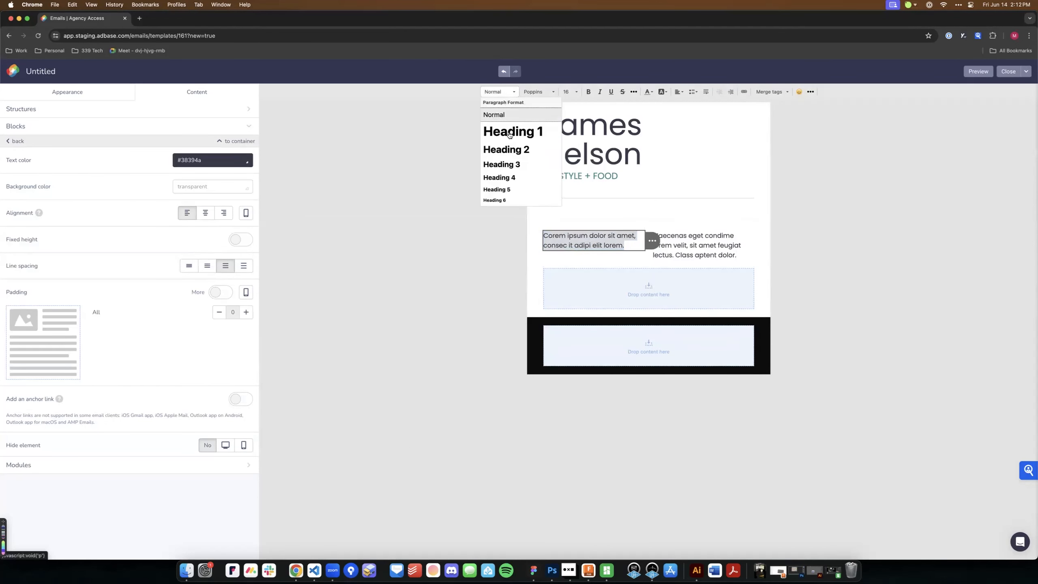
pyautogui.click(510, 148)
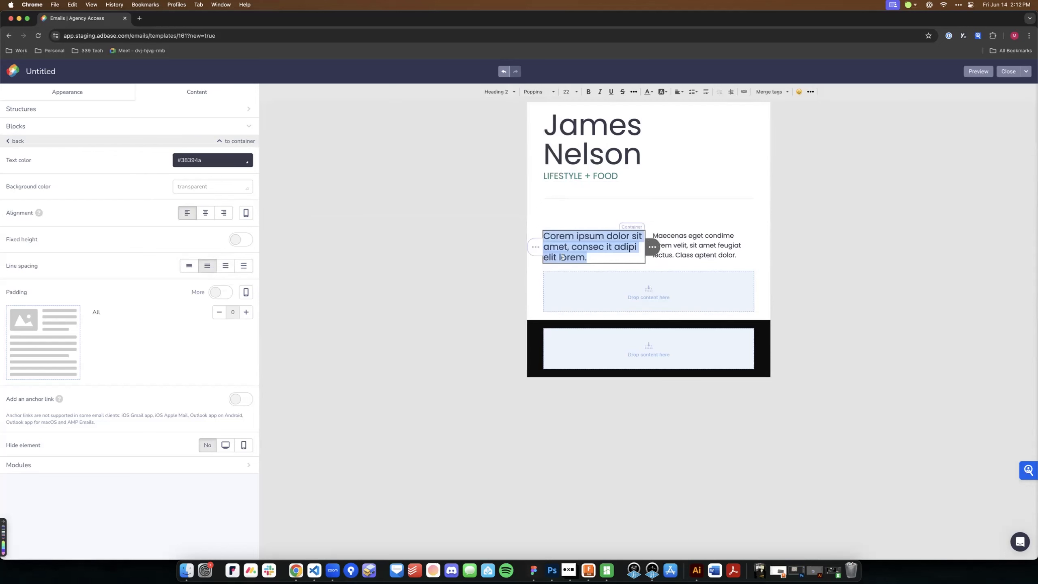
pyautogui.click(571, 247)
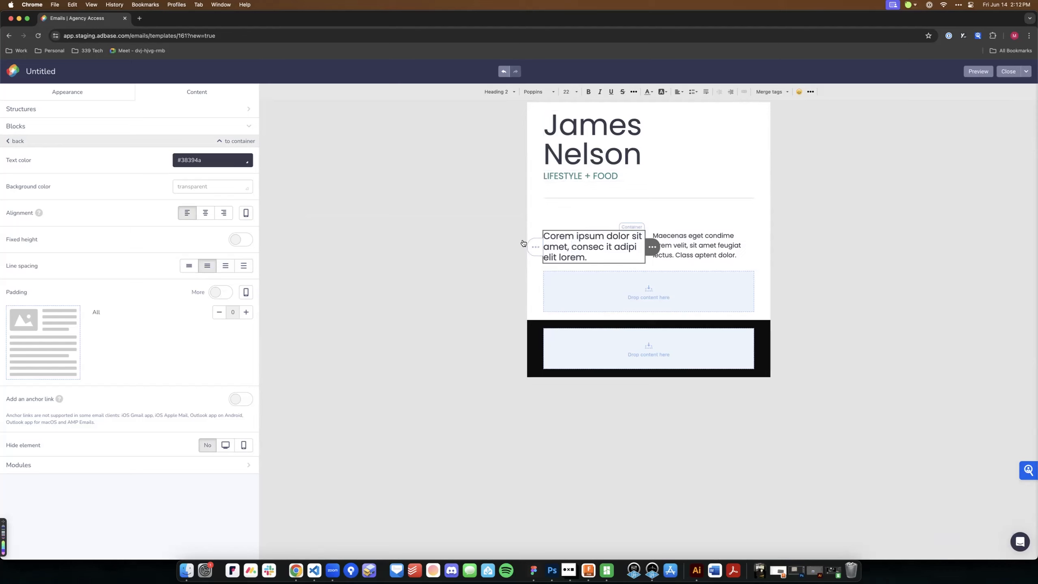
pyautogui.click(383, 404)
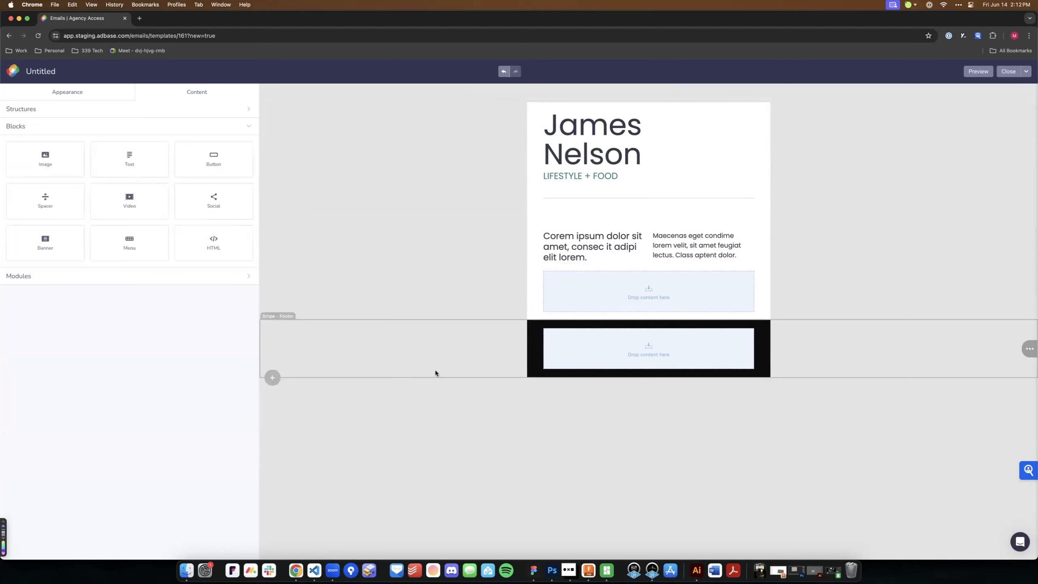
# Check the padding settings of the header divider, the header structure and the two-column intro structure
pyautogui.click(557, 206)
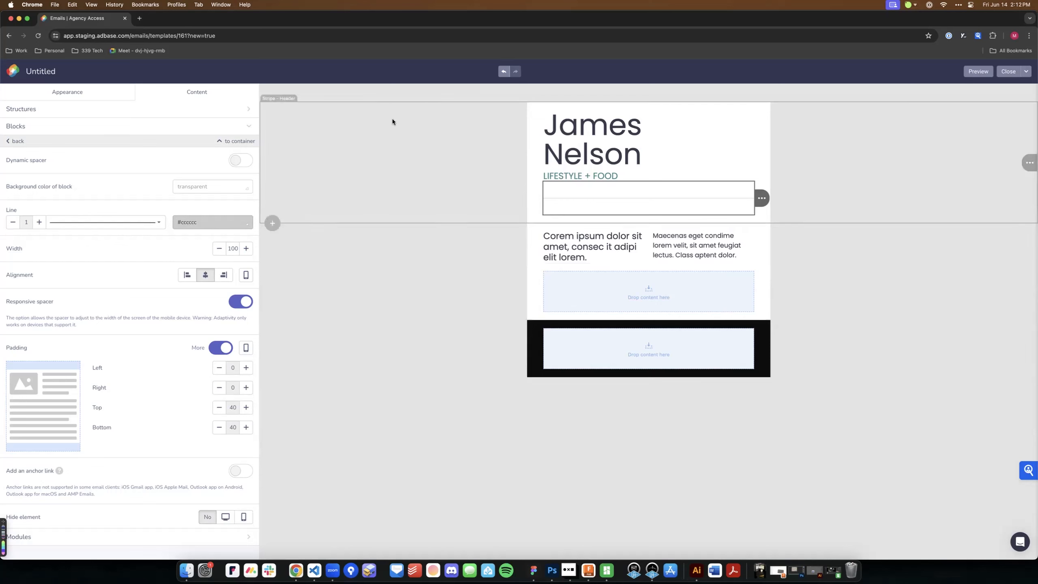
pyautogui.click(401, 91)
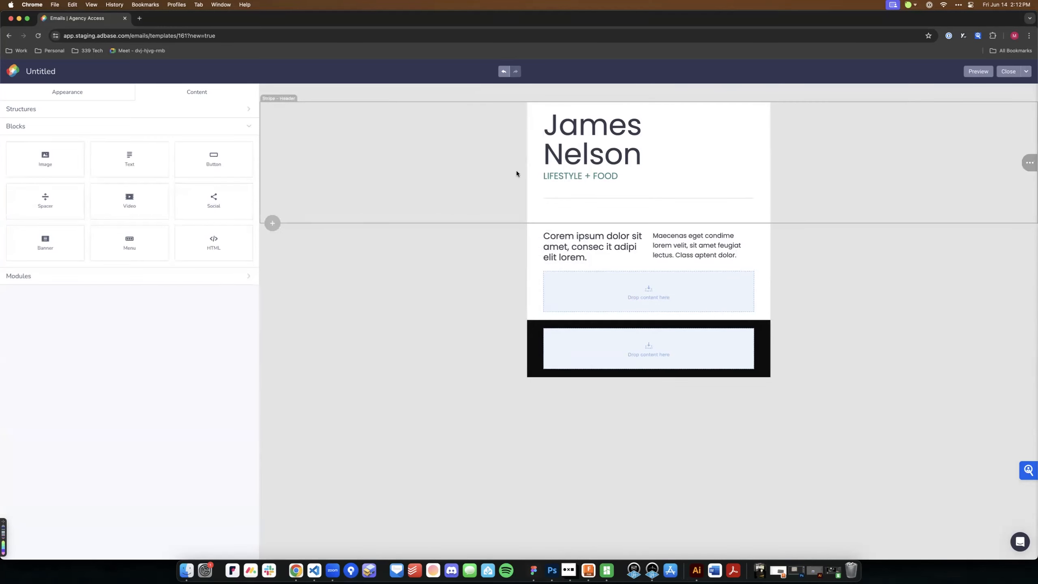
pyautogui.click(563, 207)
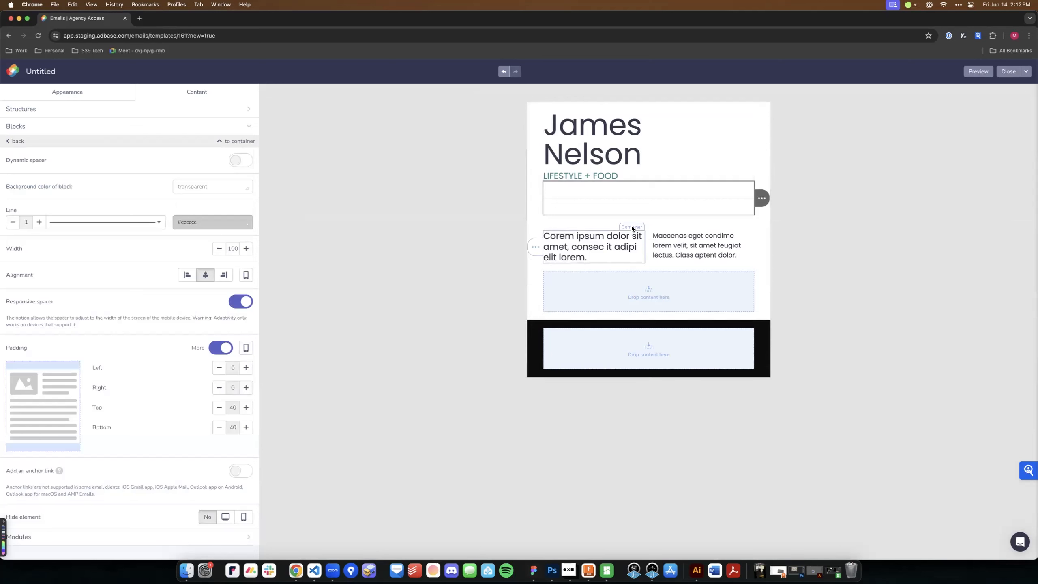
pyautogui.click(527, 193)
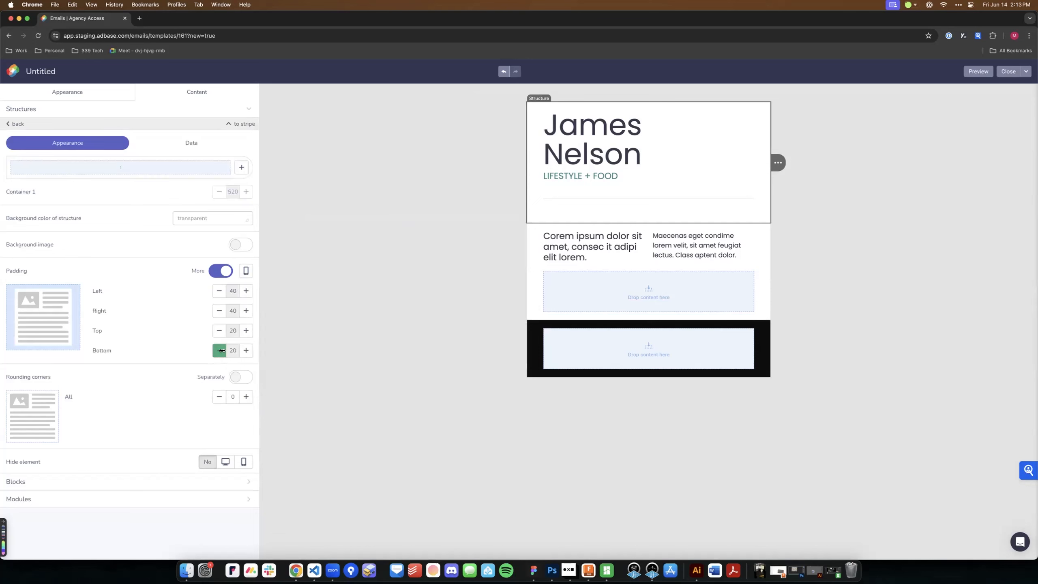
pyautogui.click(561, 209)
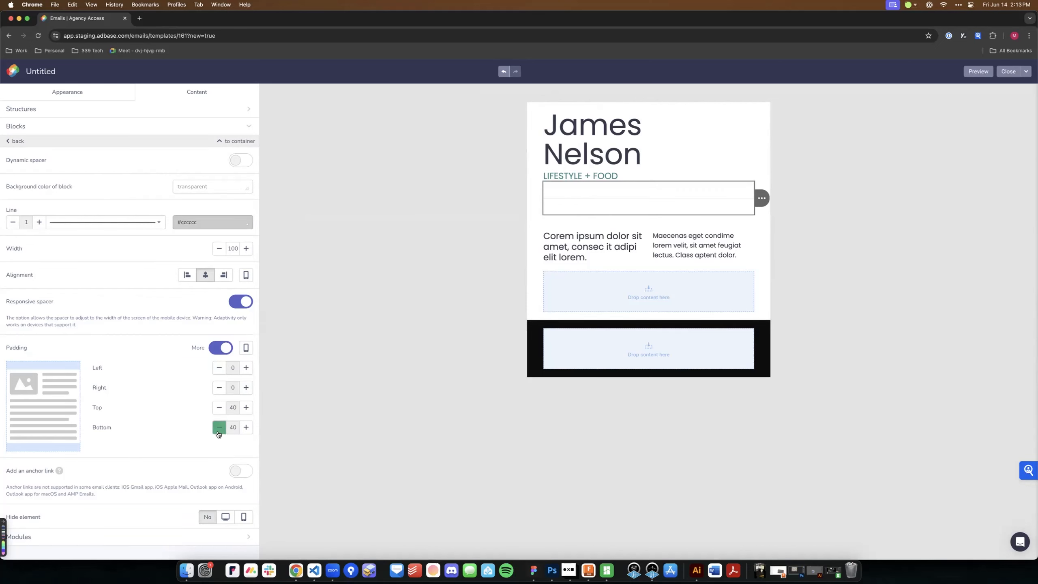
pyautogui.click(537, 227)
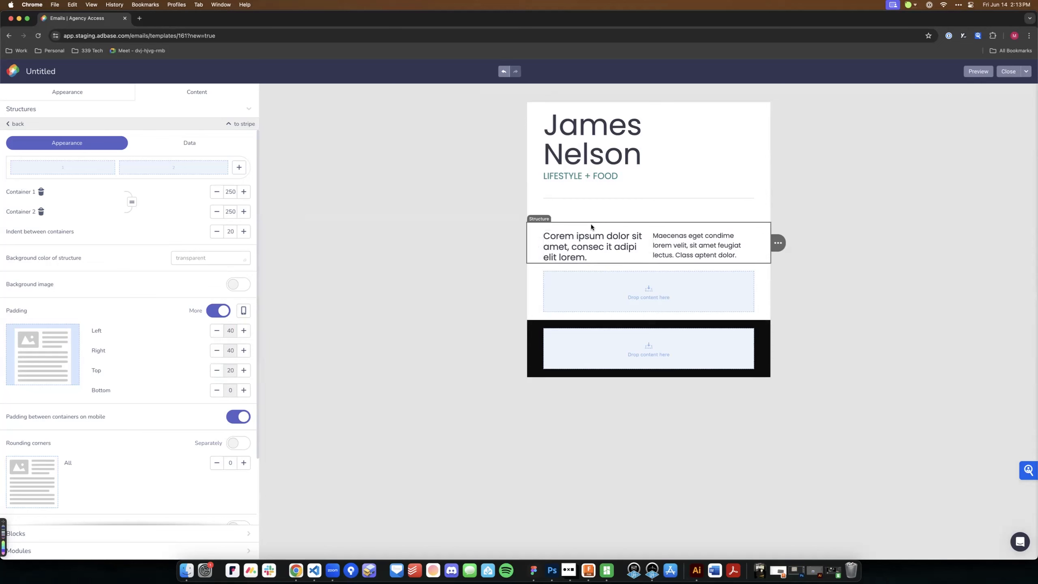
# Set the bottom padding of the header divider to 0
pyautogui.click(574, 208)
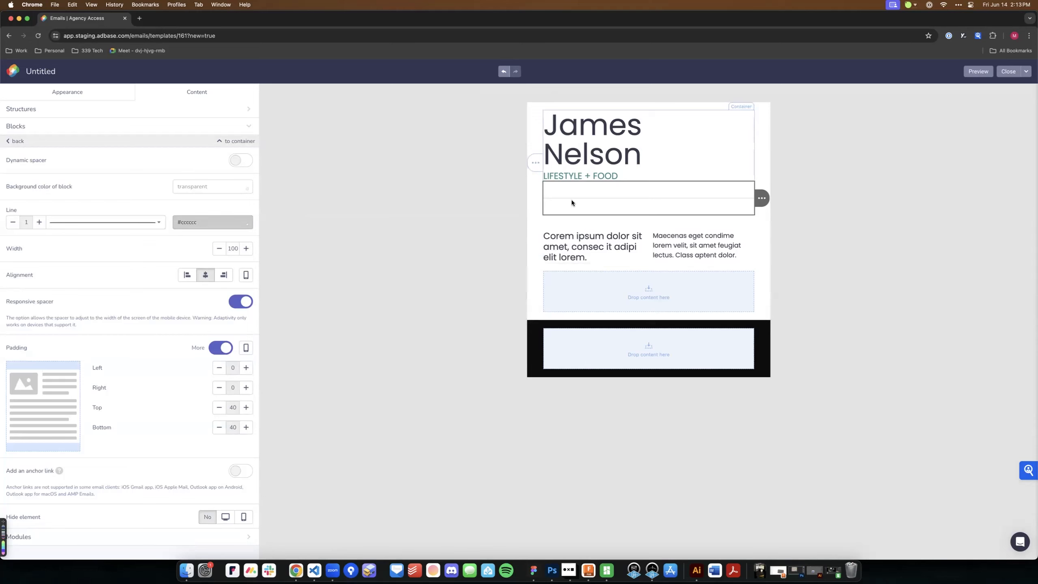
pyautogui.click(221, 432)
pyautogui.click(220, 432)
pyautogui.click(220, 432)
pyautogui.click(220, 431)
pyautogui.click(220, 432)
pyautogui.click(220, 432)
pyautogui.click(220, 431)
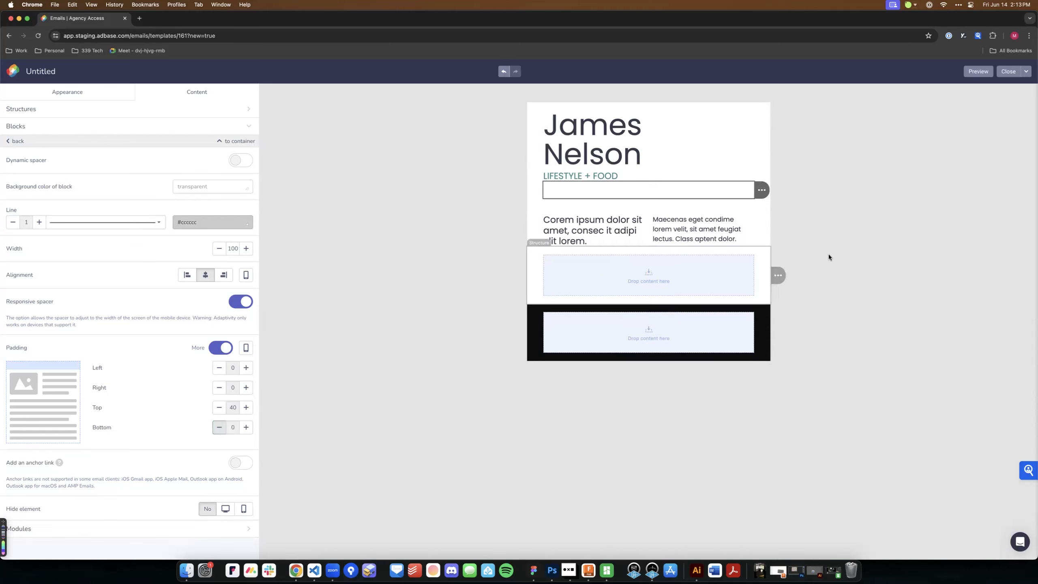
pyautogui.click(842, 159)
pyautogui.click(423, 417)
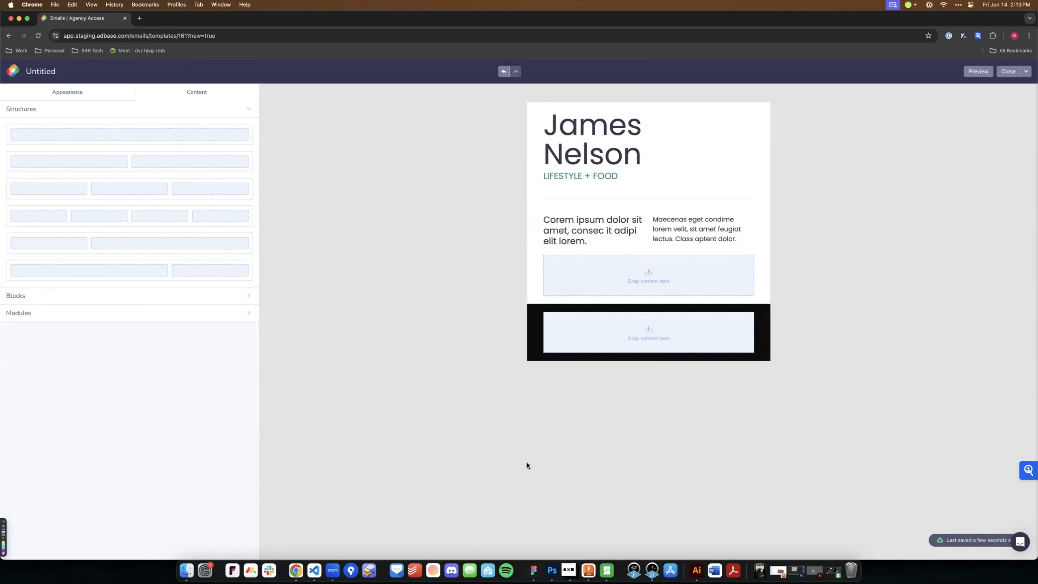
# Enable individual side padding on the first column's "Corem ipsum dolor" text and set its right padding to 10
pyautogui.click(597, 227)
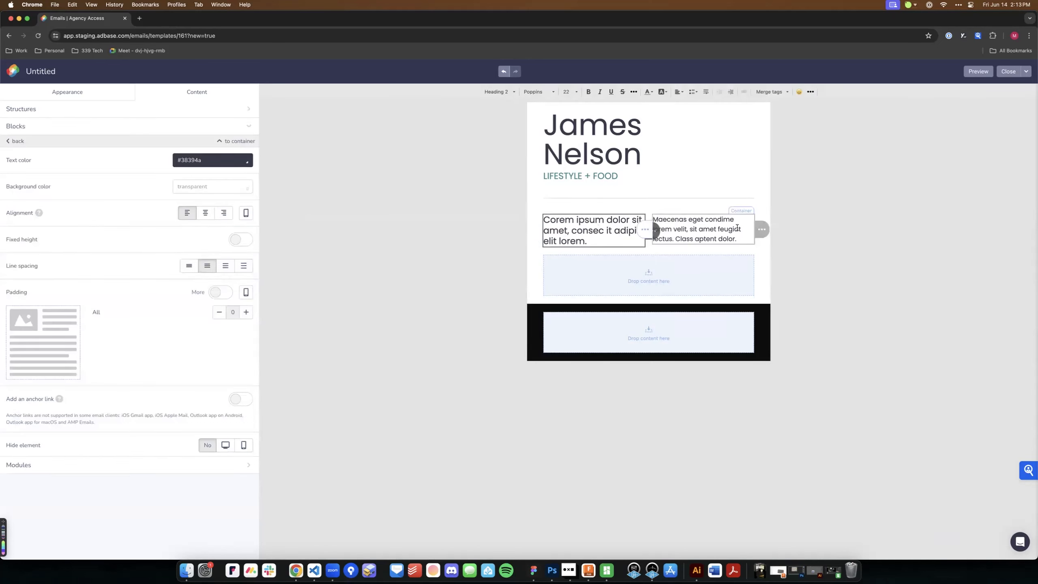
pyautogui.click(837, 171)
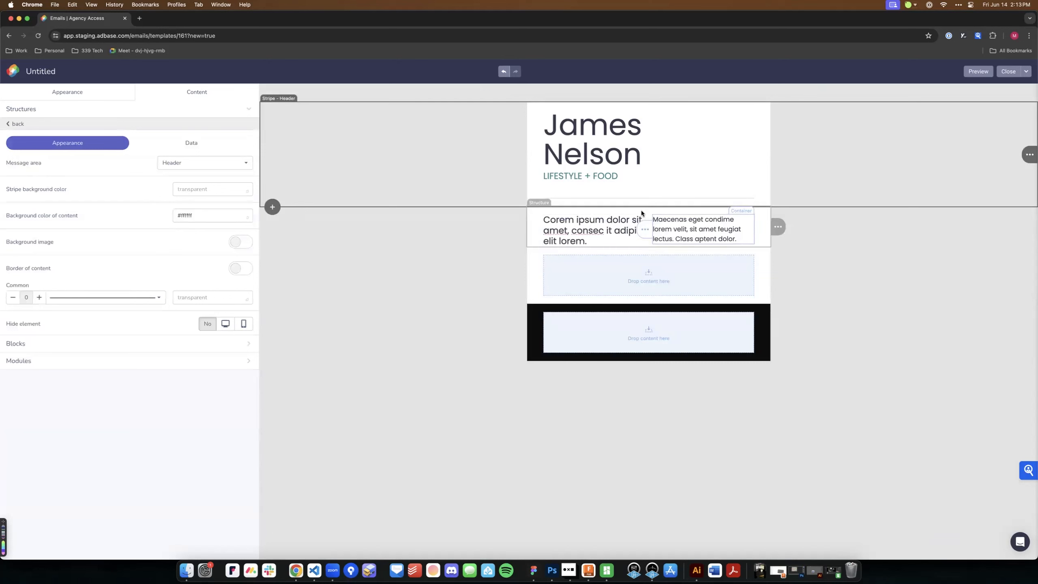
pyautogui.click(480, 436)
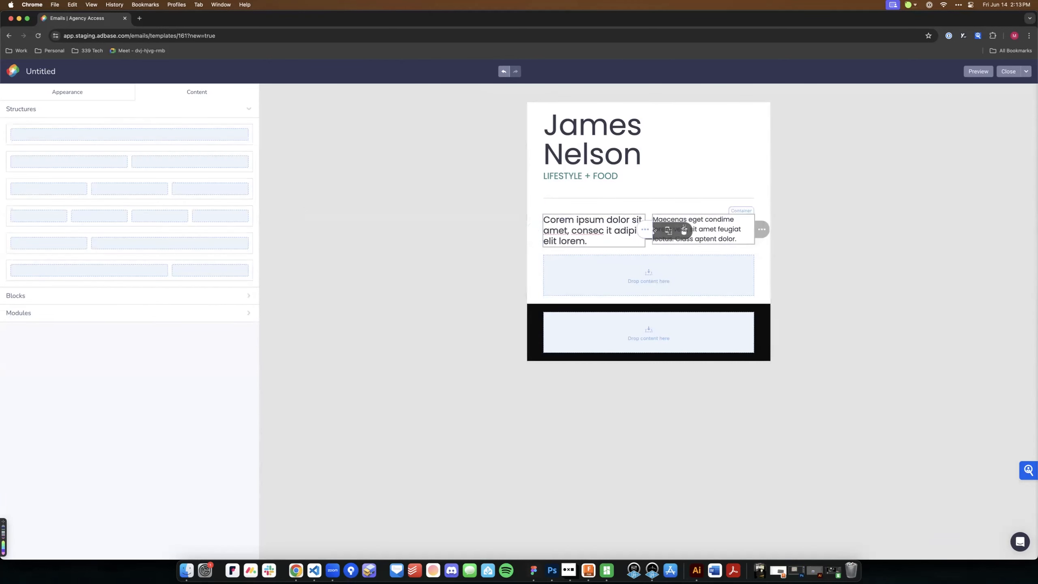
pyautogui.click(598, 222)
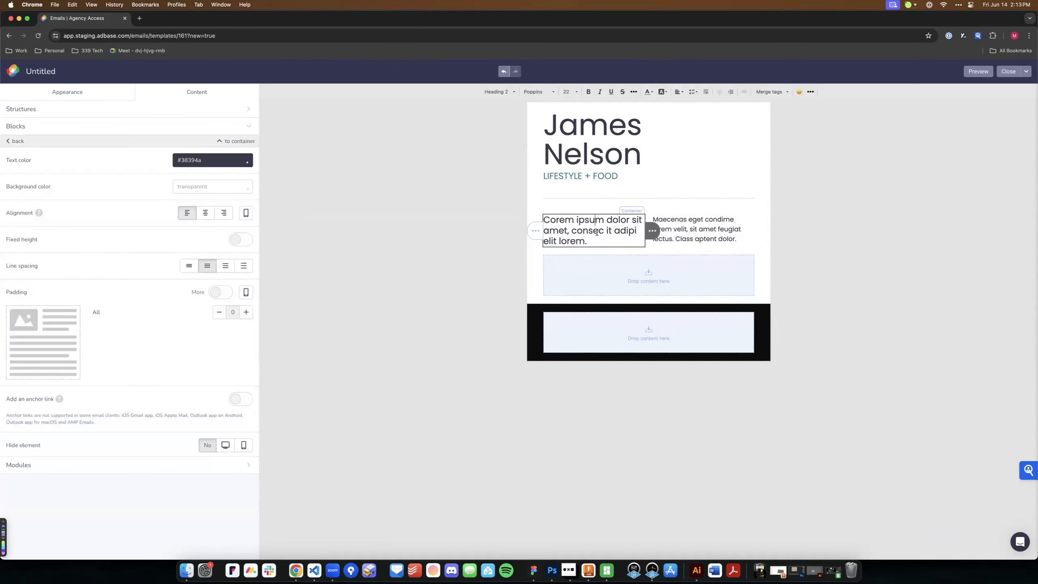
pyautogui.click(215, 293)
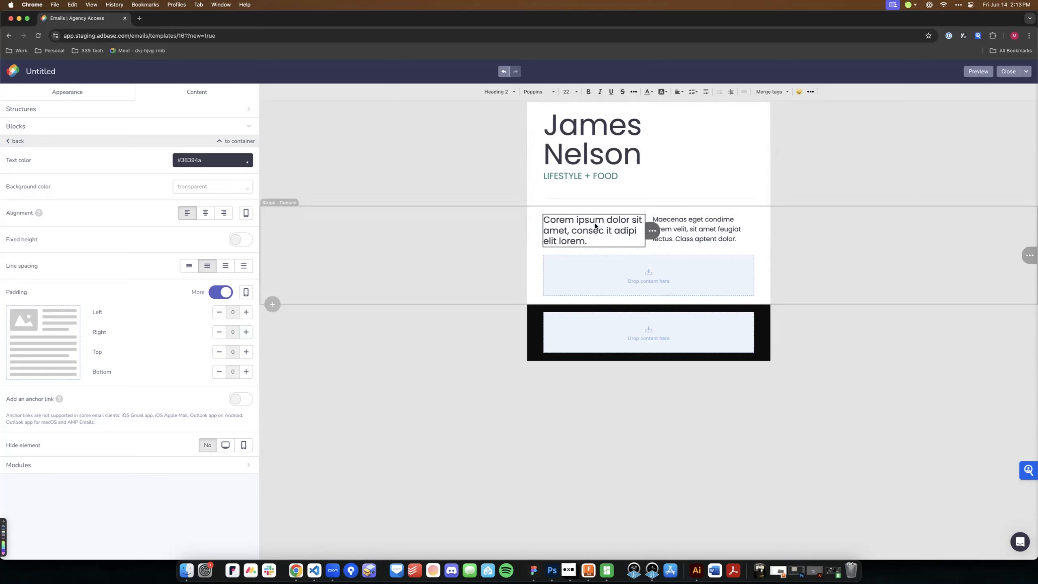
pyautogui.click(246, 332)
pyautogui.click(246, 333)
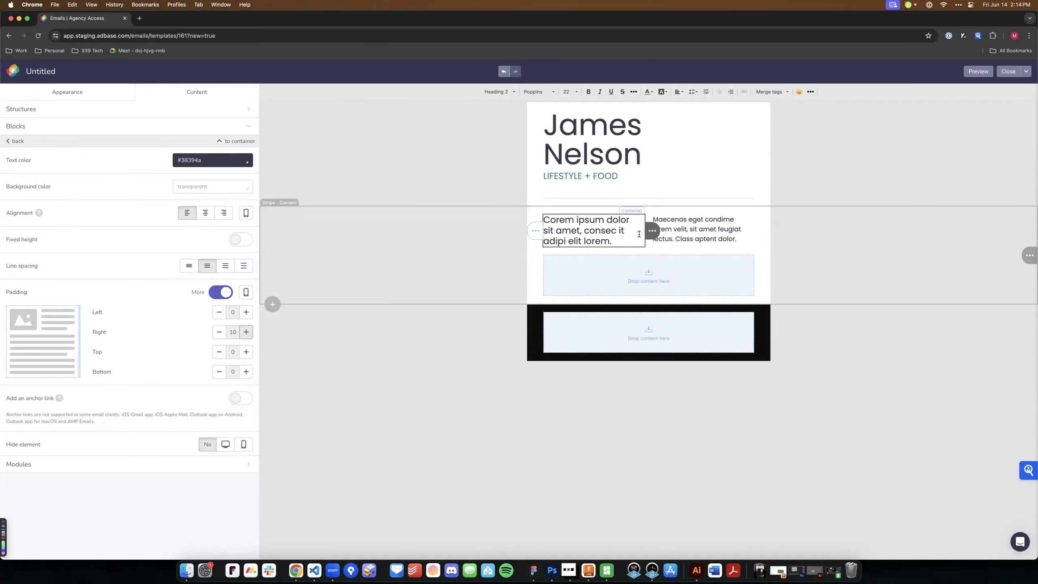
pyautogui.click(453, 487)
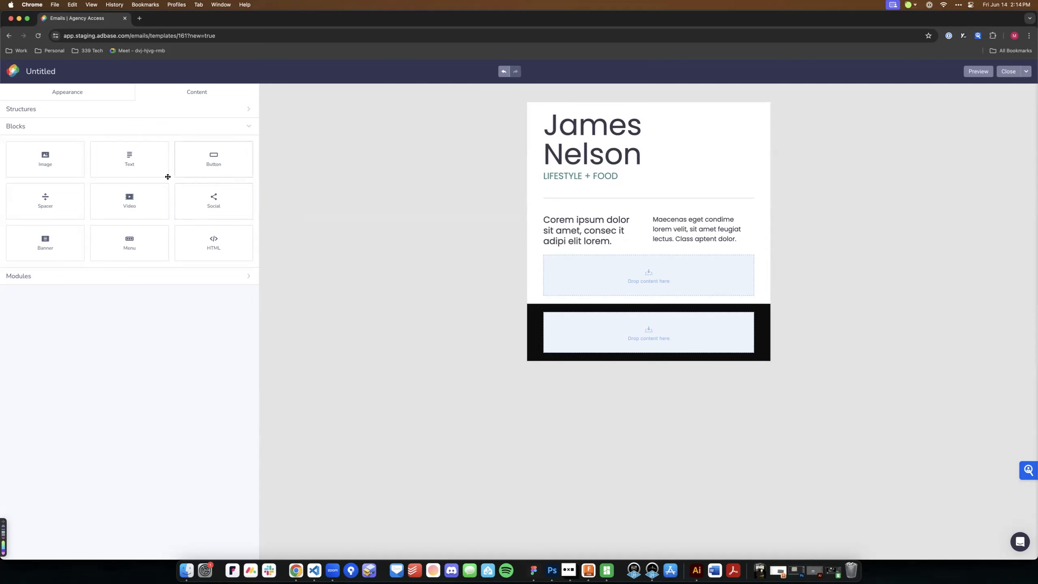
# Add a spacer above the second column's "Maecenas eget condime" paragraph, make it a dynamic spacer and set its height to about 7 px
pyautogui.moveTo(29, 197); pyautogui.dragTo(684, 218)
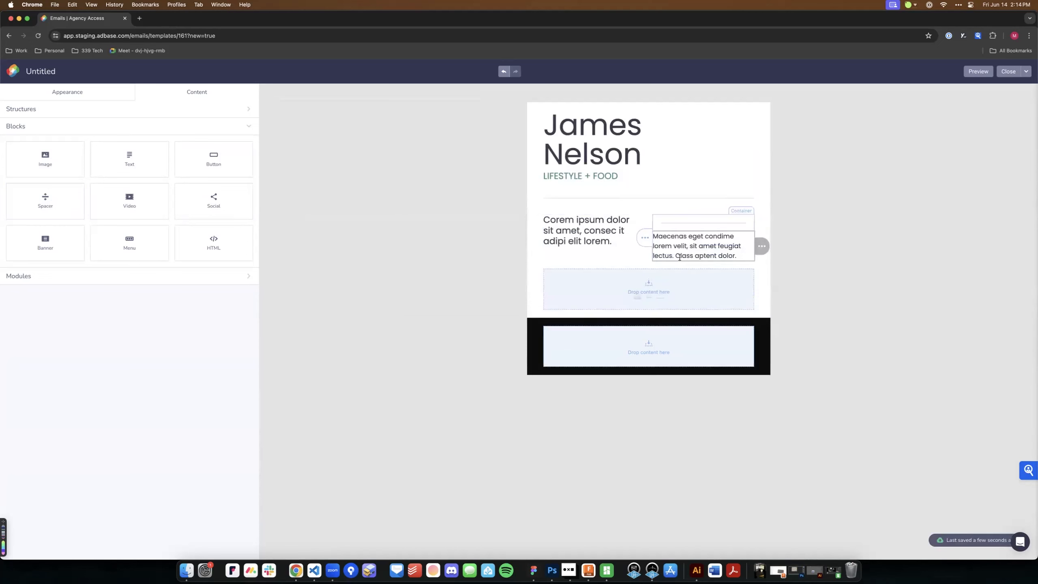
pyautogui.click(668, 223)
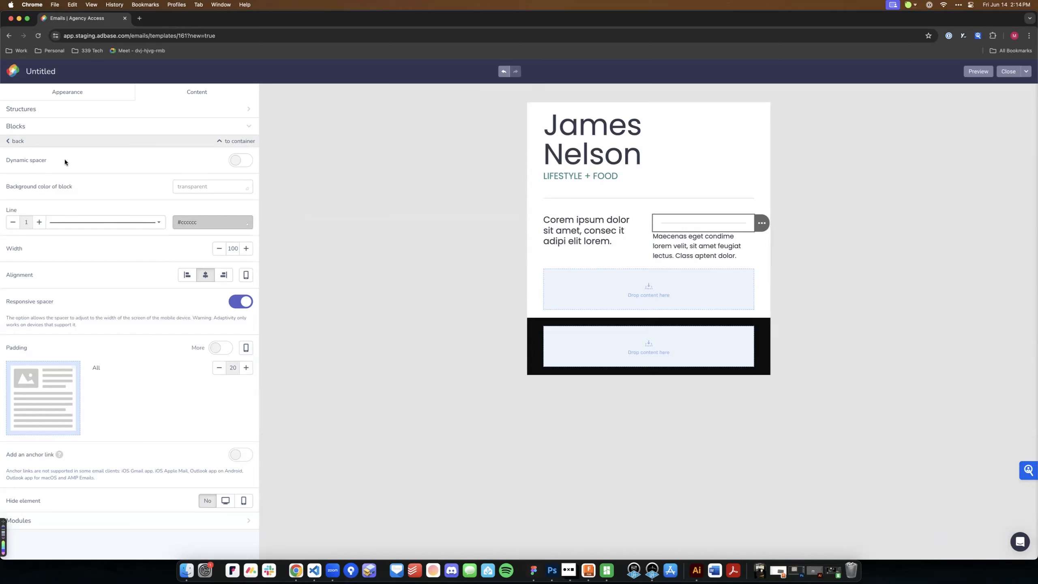
pyautogui.click(593, 230)
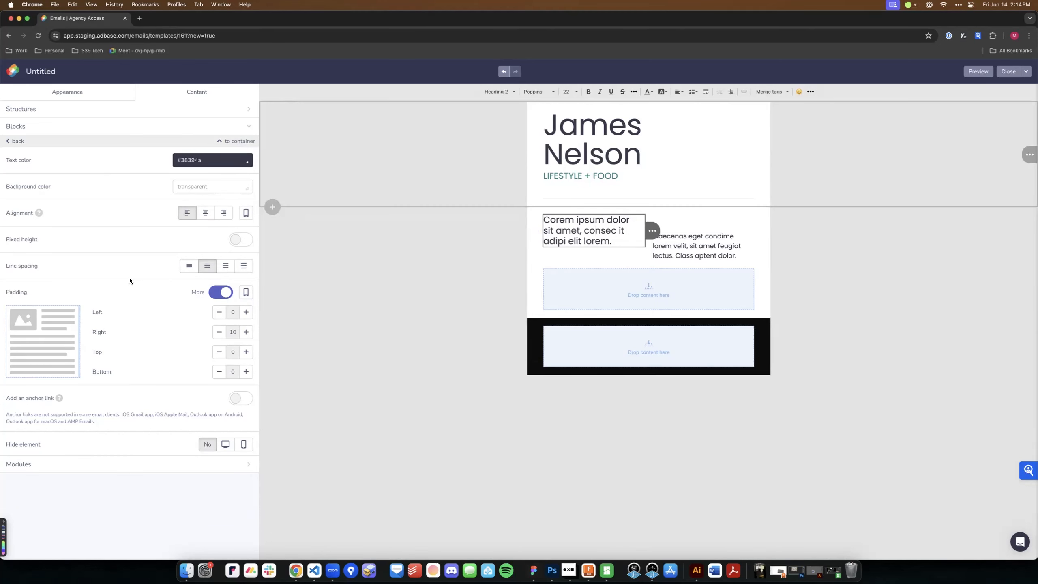
pyautogui.click(685, 222)
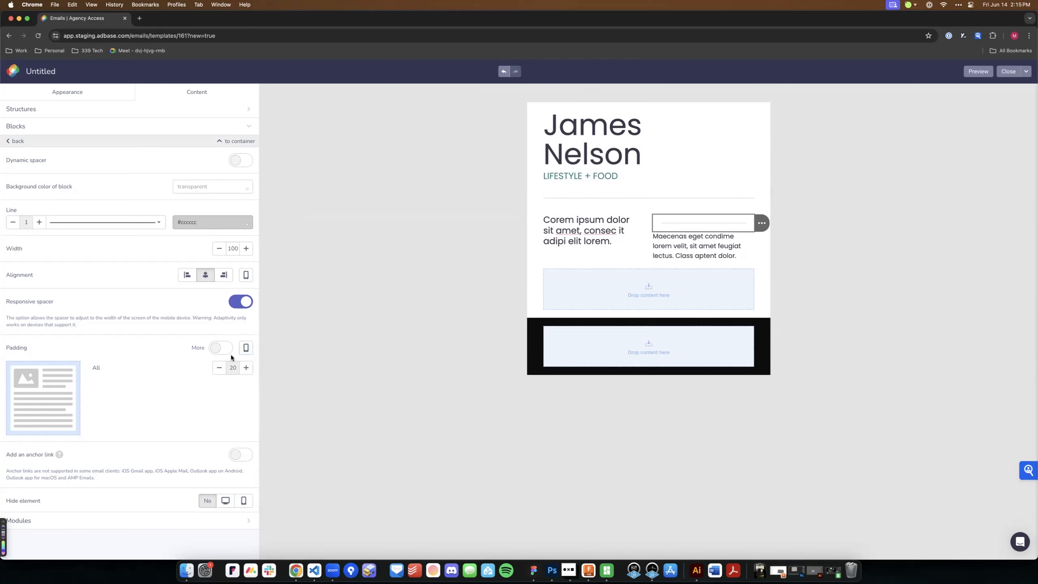
pyautogui.click(240, 160)
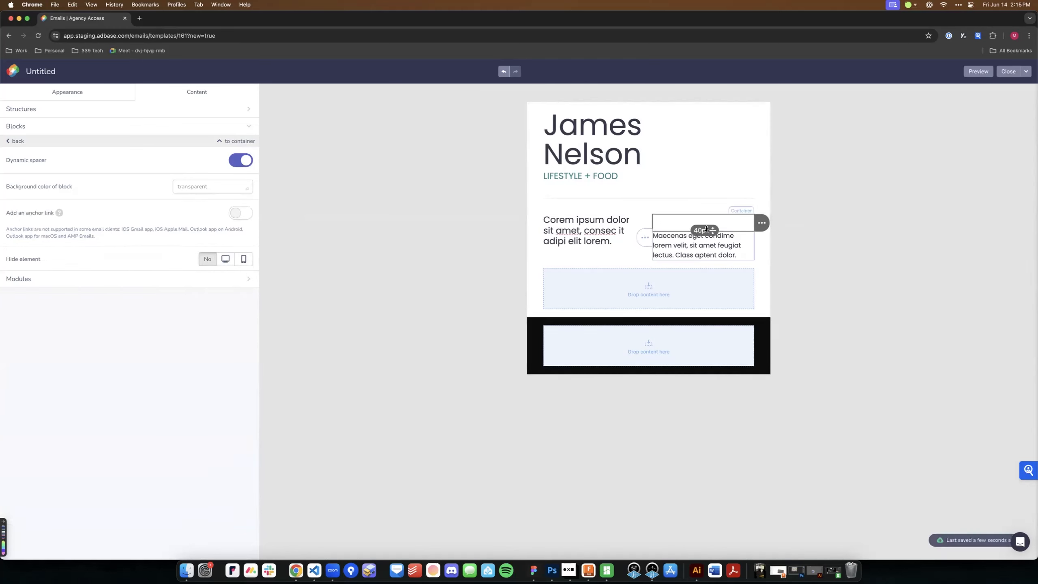
pyautogui.moveTo(708, 229)
pyautogui.mouseDown()
pyautogui.moveTo(702, 267)
pyautogui.moveTo(701, 221)
pyautogui.moveTo(711, 215)
pyautogui.moveTo(711, 243)
pyautogui.moveTo(712, 216)
pyautogui.mouseUp()
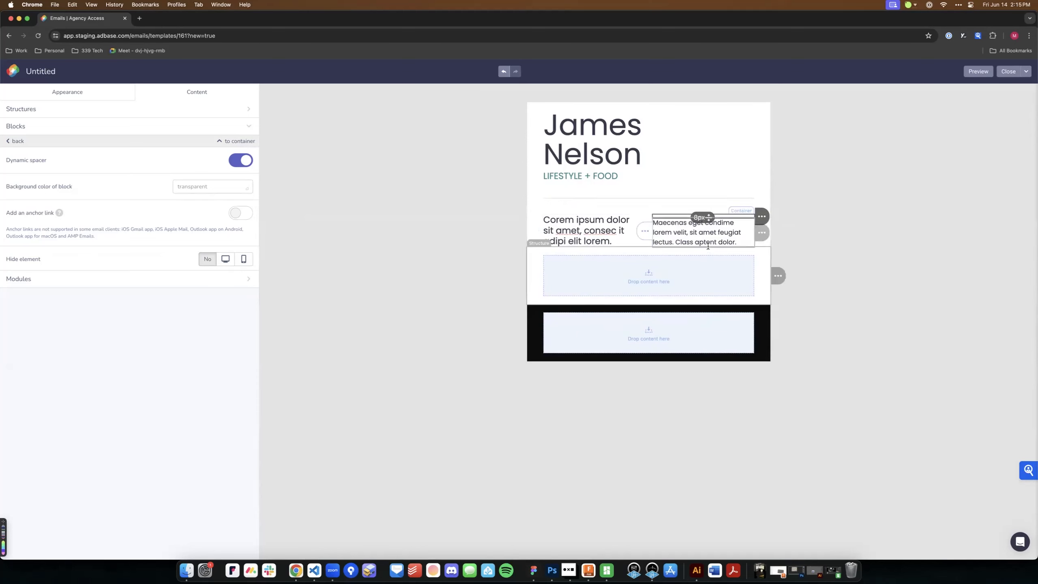
pyautogui.moveTo(707, 217); pyautogui.dragTo(709, 218)
# Paste a second copy of the intro text into the first column and enlarge the spacer to bottom-align the second column's paragraph
pyautogui.click(559, 231)
pyautogui.doubleClick(559, 231)
pyautogui.tripleClick(589, 234)
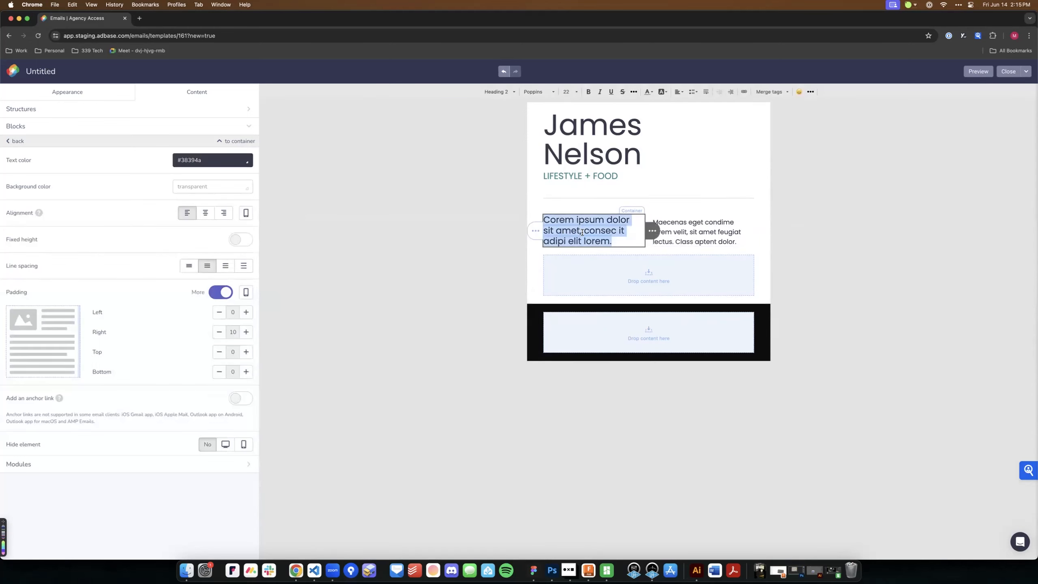
pyautogui.press('super+c')
pyautogui.click(615, 241)
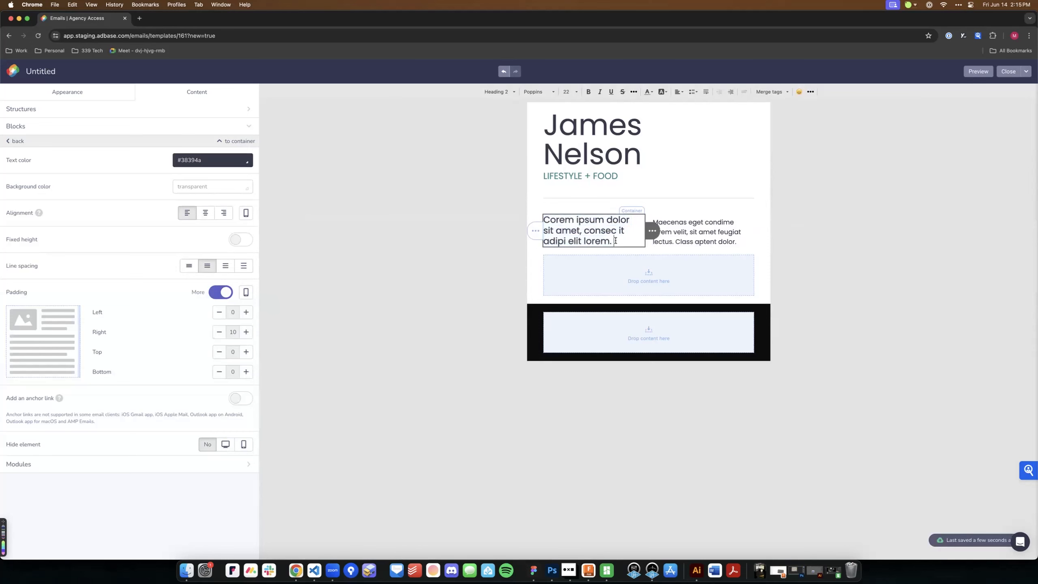
pyautogui.press('super+v')
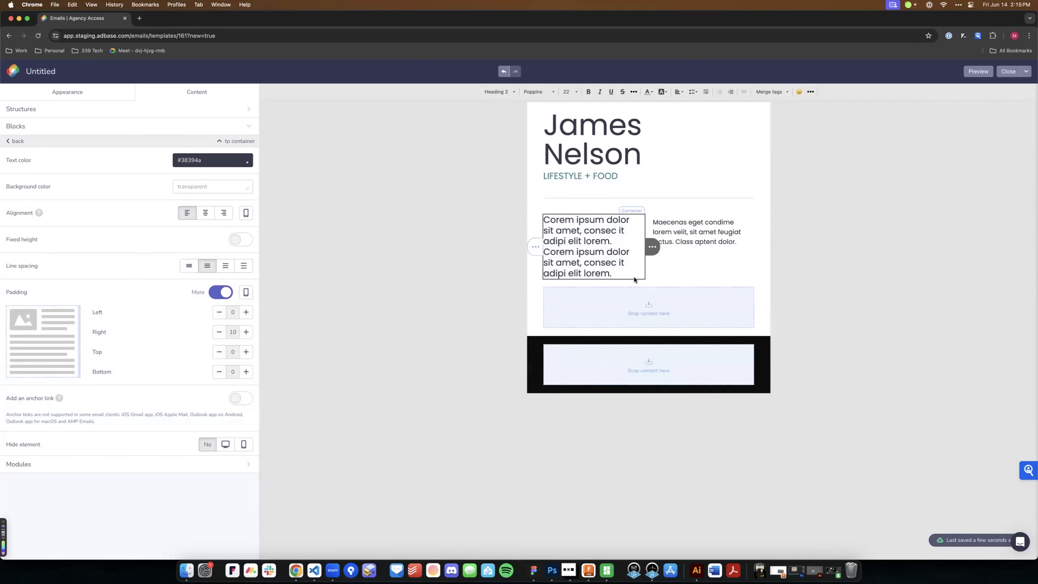
pyautogui.click(821, 169)
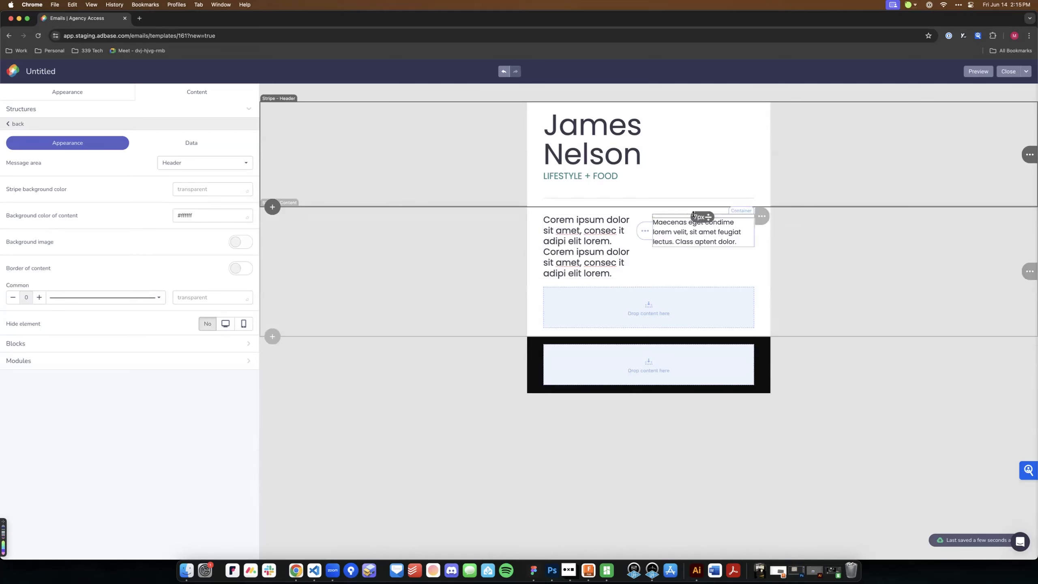
pyautogui.moveTo(700, 216); pyautogui.dragTo(695, 248)
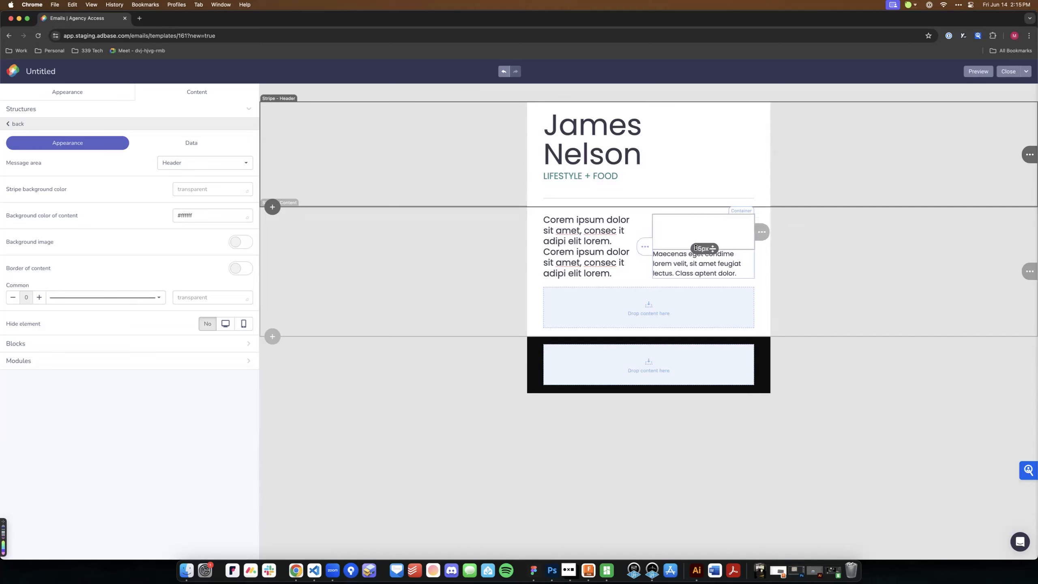
pyautogui.click(853, 255)
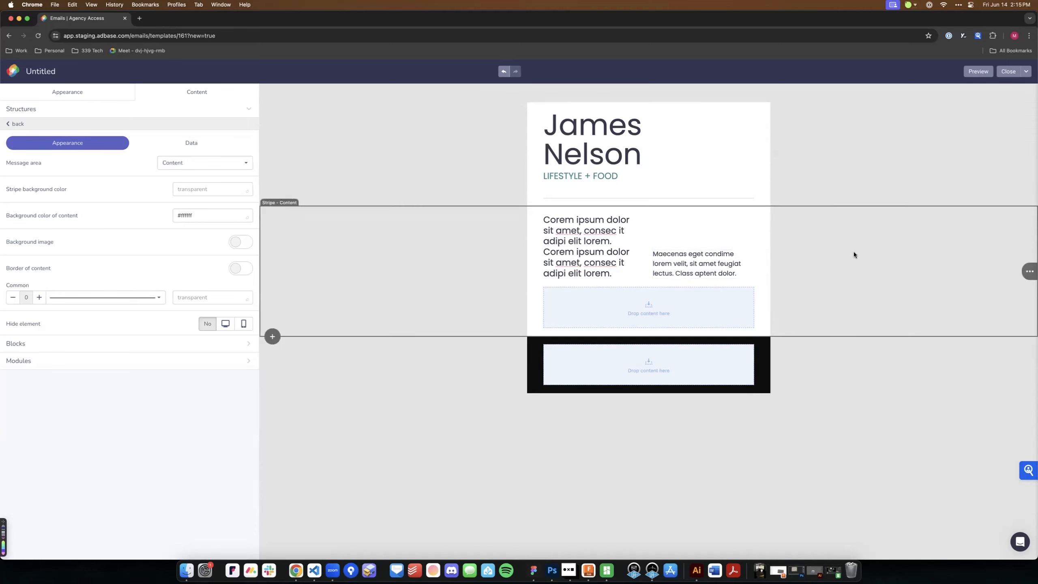
# Delete the duplicated intro text from the first column and shrink the second column's spacer to 7 px
pyautogui.doubleClick(594, 262)
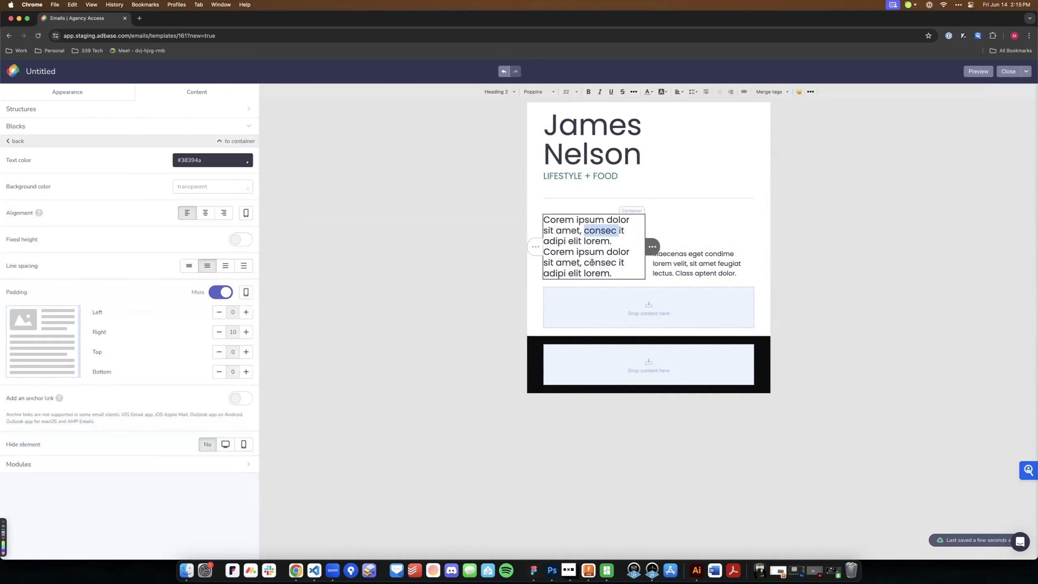
pyautogui.moveTo(613, 273); pyautogui.dragTo(535, 257)
pyautogui.moveTo(535, 257)
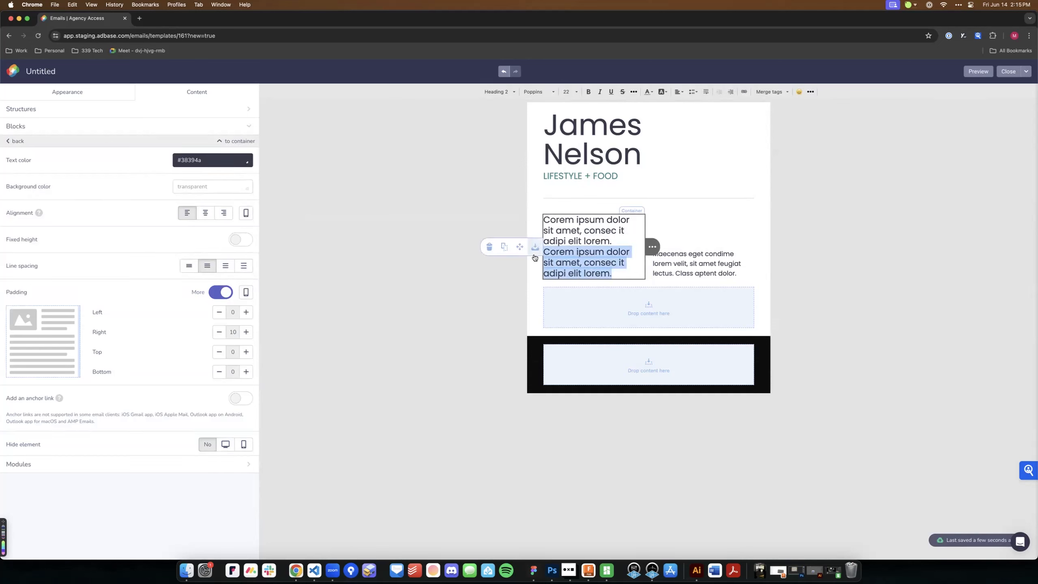
pyautogui.press('BackSpace')
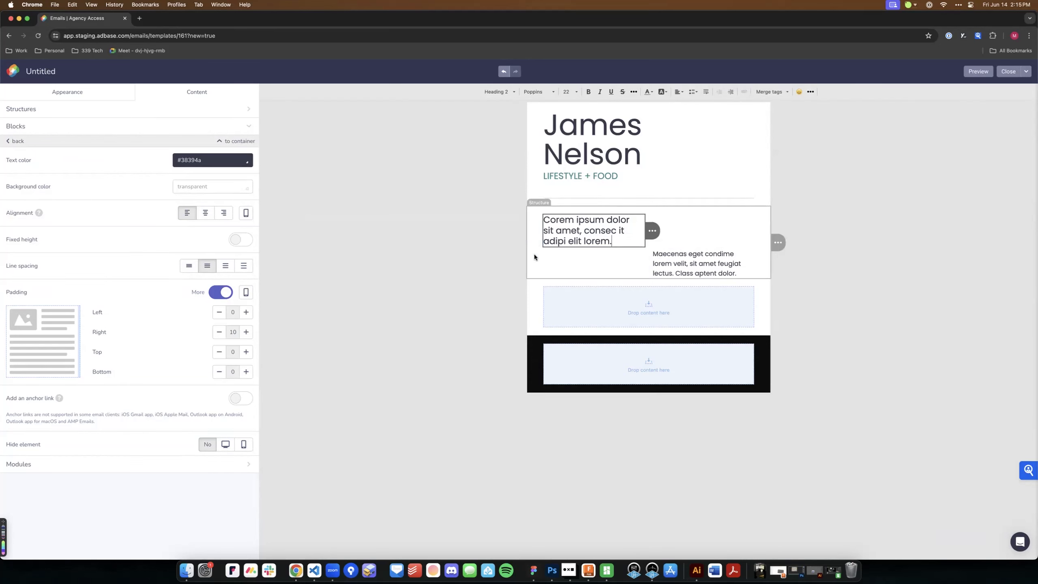
pyautogui.click(677, 242)
pyautogui.moveTo(704, 248); pyautogui.dragTo(709, 218)
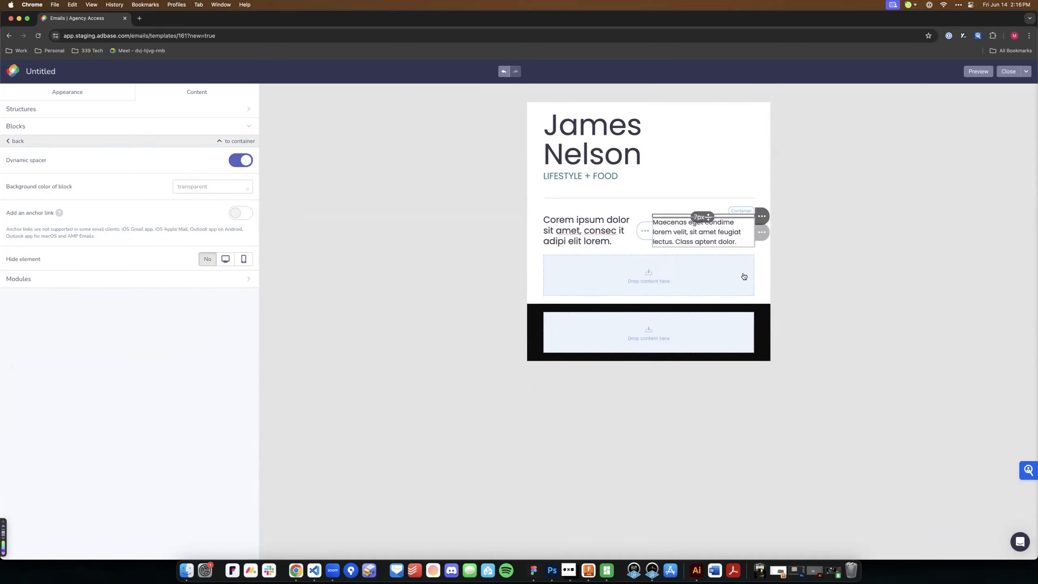
pyautogui.click(679, 485)
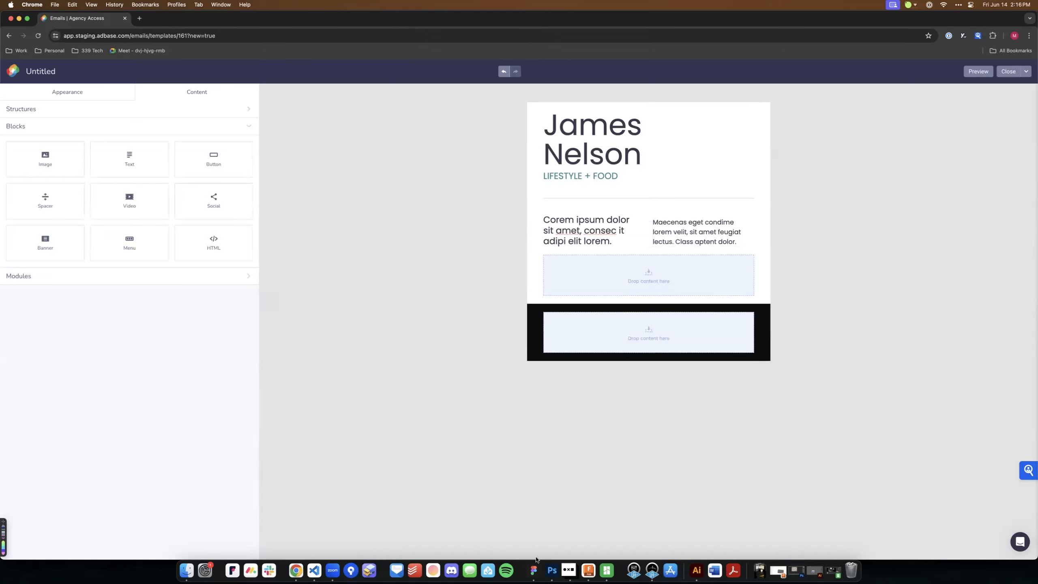
# Check the image grid in the Figma design and insert a two-column structure below the intro text in the Chrome email template
pyautogui.click(534, 570)
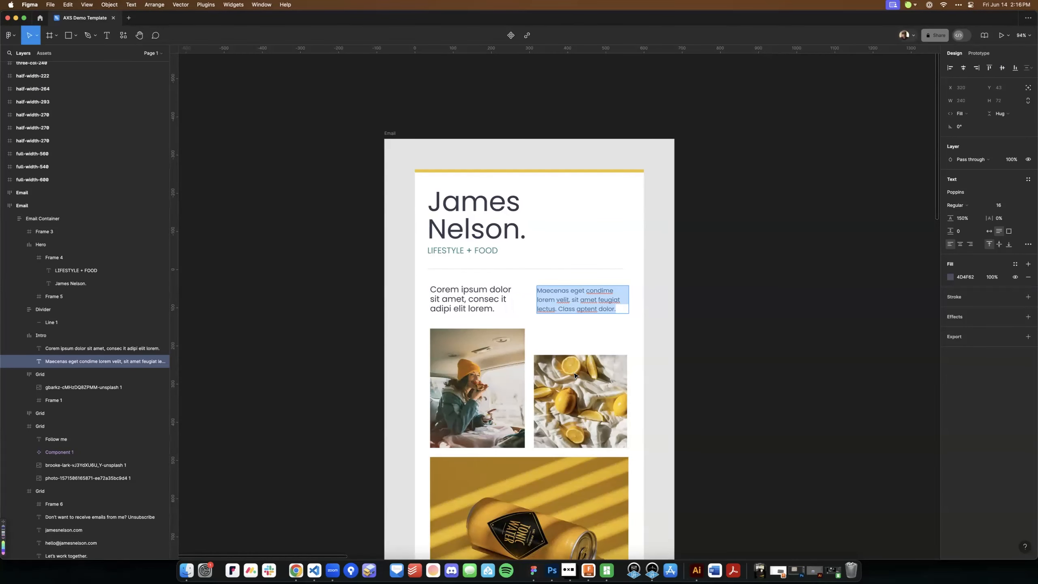
pyautogui.scroll(-5, 574, 375)
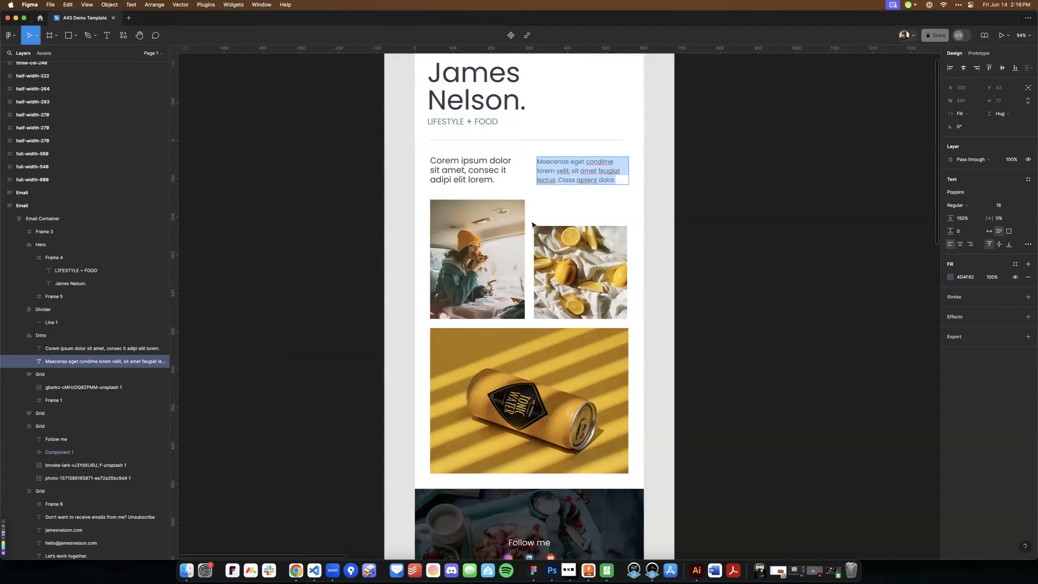
pyautogui.press('Escape')
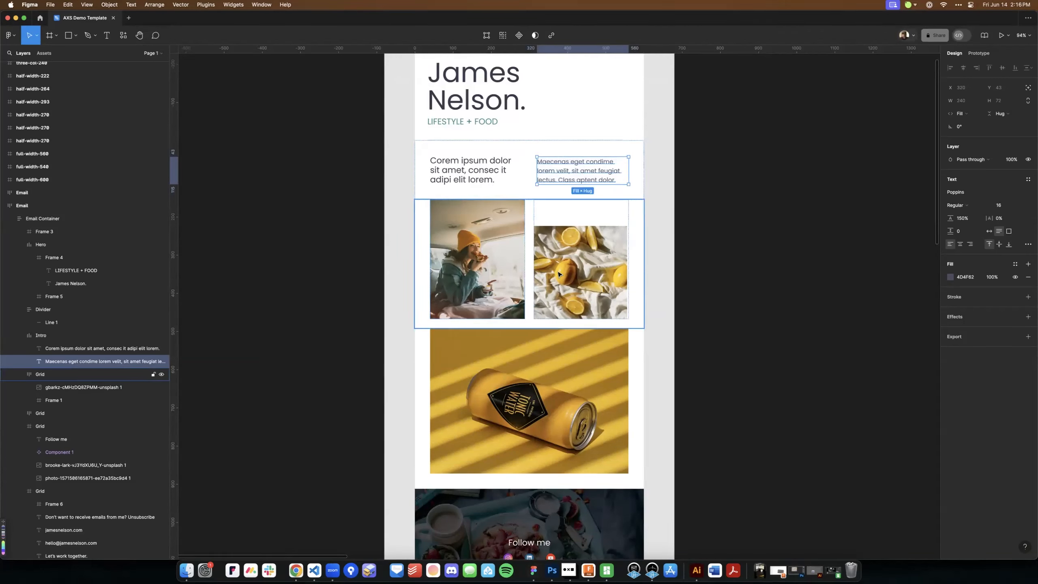
pyautogui.press('Escape')
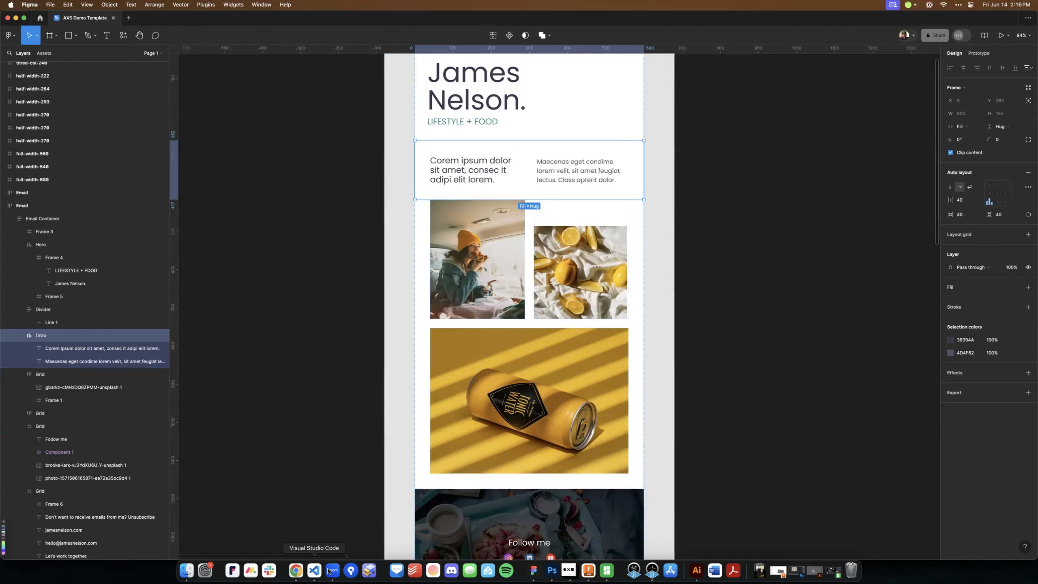
pyautogui.click(296, 570)
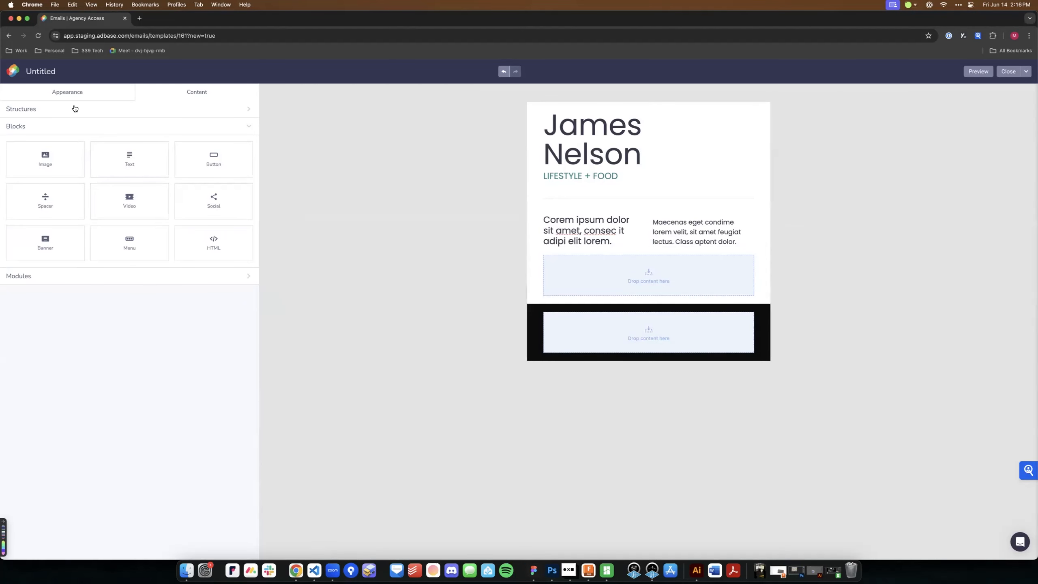
pyautogui.click(111, 110)
pyautogui.moveTo(44, 164)
pyautogui.mouseDown()
pyautogui.moveTo(504, 223)
pyautogui.moveTo(602, 253)
pyautogui.mouseUp()
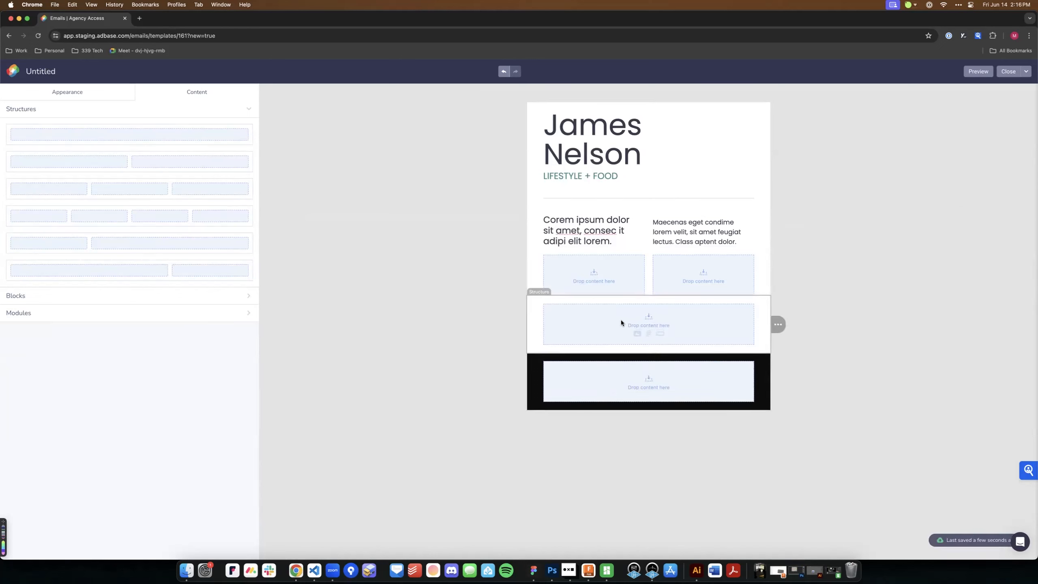
# Place an image block in each column of the empty two-column structure below the intro text
pyautogui.click(38, 297)
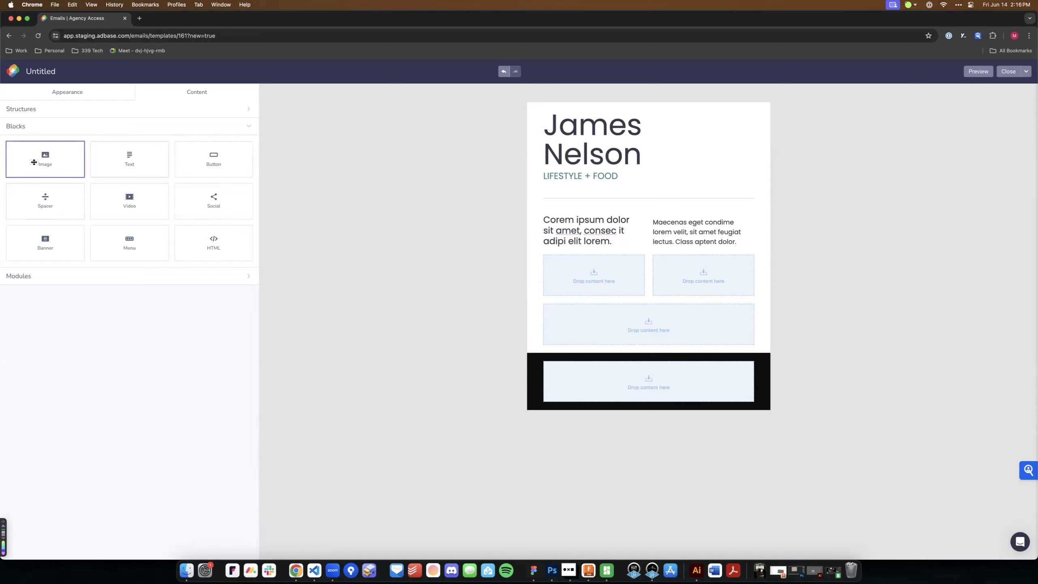
pyautogui.moveTo(34, 162); pyautogui.dragTo(670, 279)
pyautogui.moveTo(601, 279); pyautogui.dragTo(594, 275)
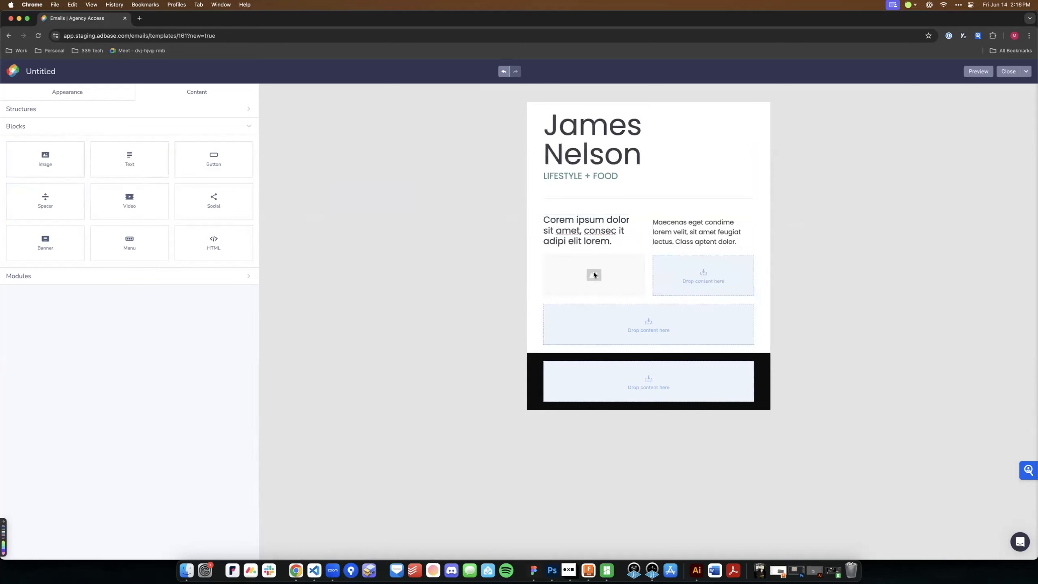
pyautogui.moveTo(45, 155); pyautogui.dragTo(694, 274)
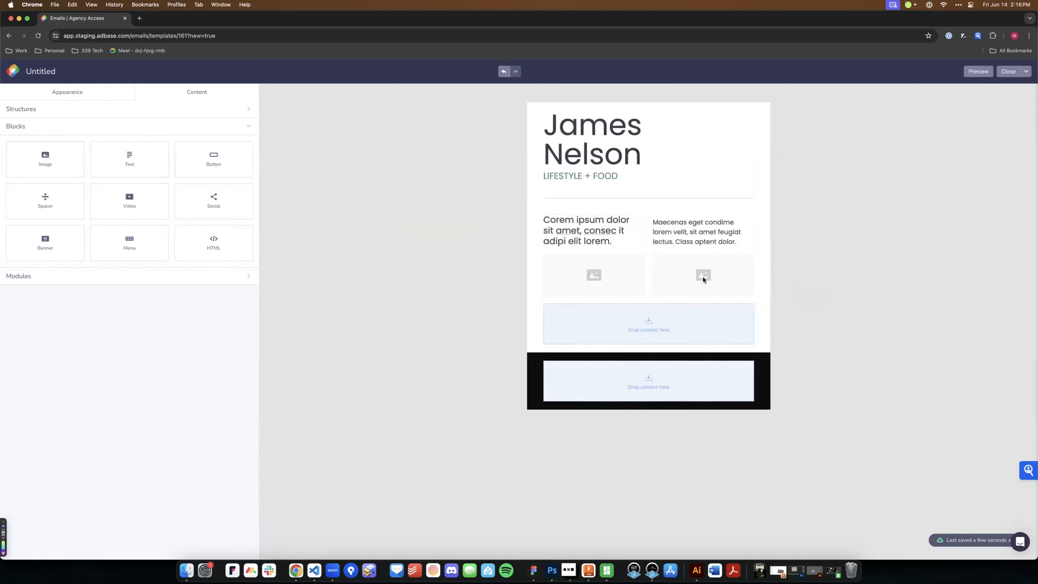
# Upload 1.jpg from the Desktop's demo-images folder into the first column's image block
pyautogui.click(595, 275)
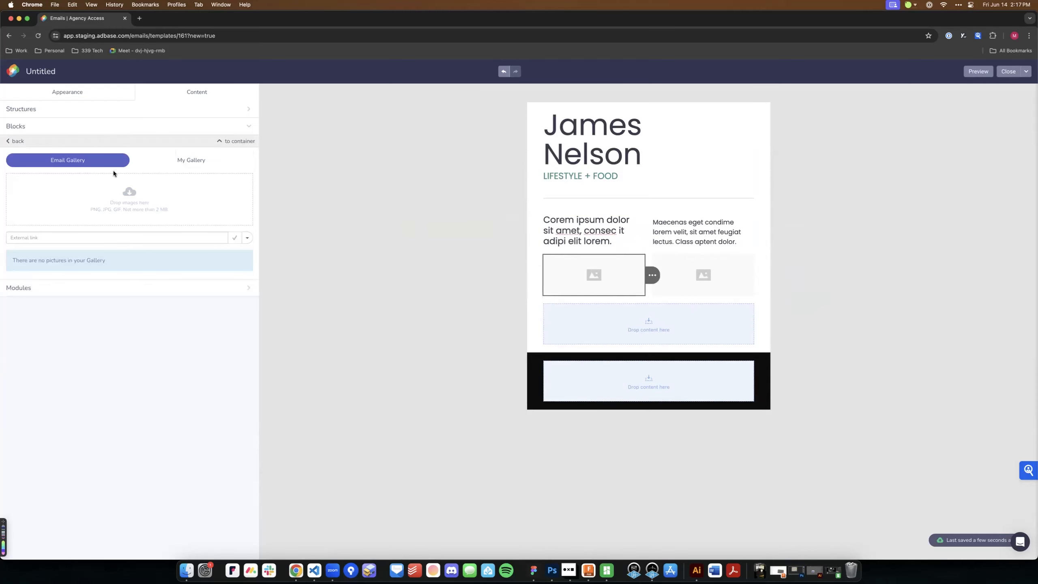
pyautogui.click(114, 197)
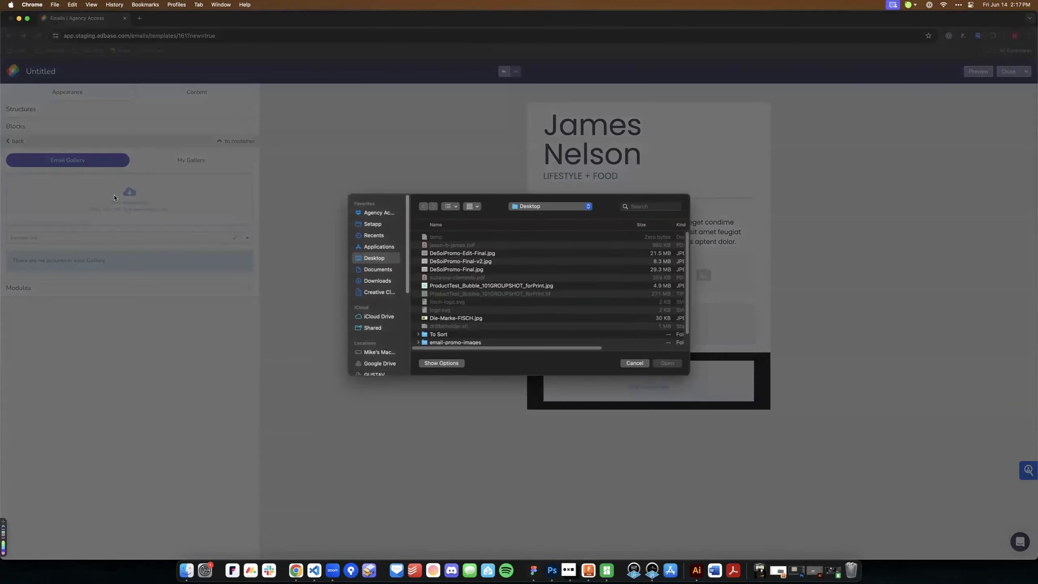
pyautogui.click(372, 267)
pyautogui.click(375, 259)
pyautogui.scroll(-2, 481, 279)
pyautogui.doubleClick(463, 319)
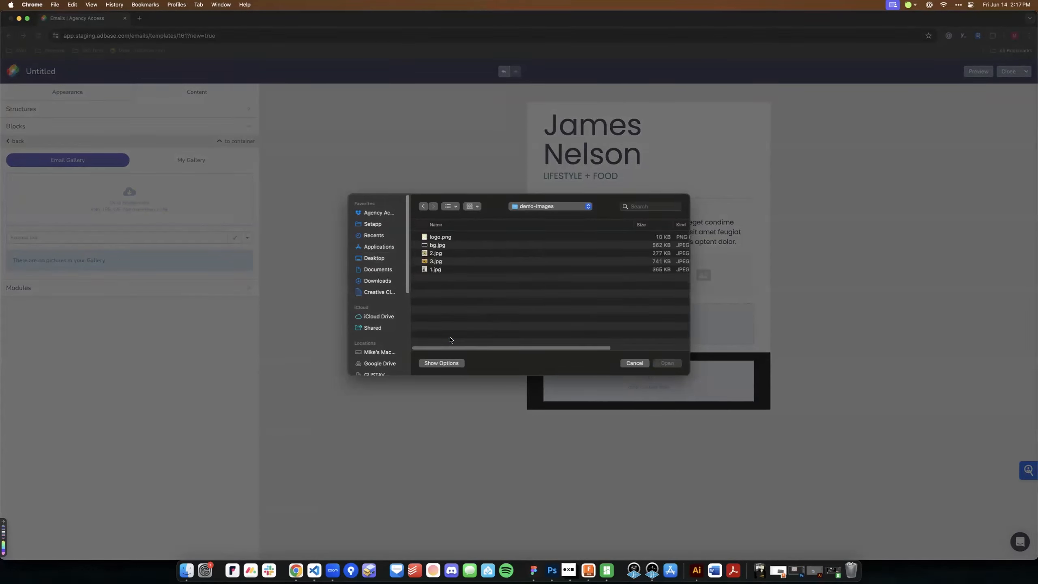
pyautogui.click(439, 271)
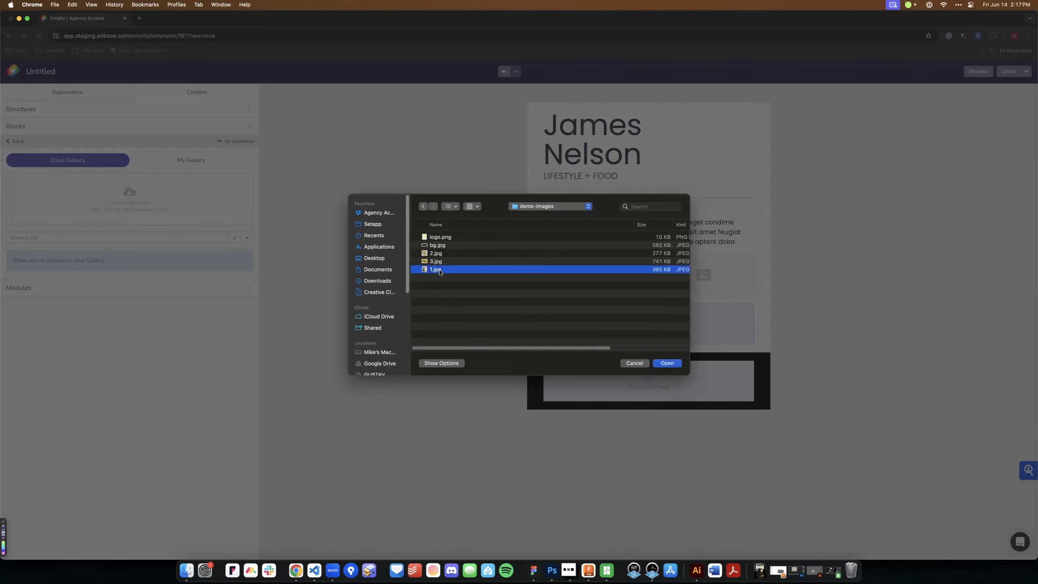
pyautogui.click(656, 361)
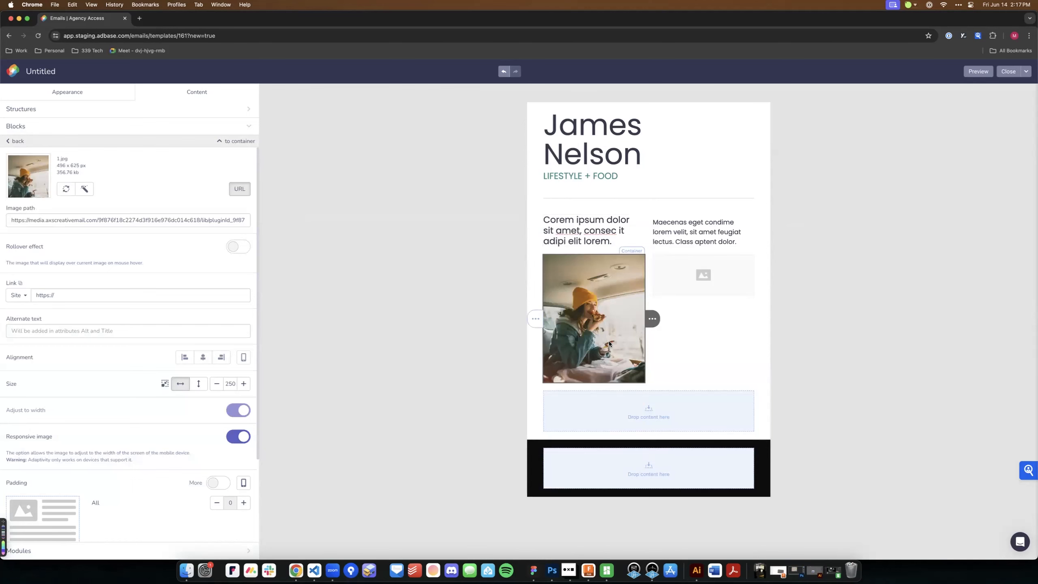
pyautogui.click(465, 159)
# Compare with the Figma design and upload 2.jpg from Finder's demo-images folder into the second column's image block
pyautogui.click(533, 571)
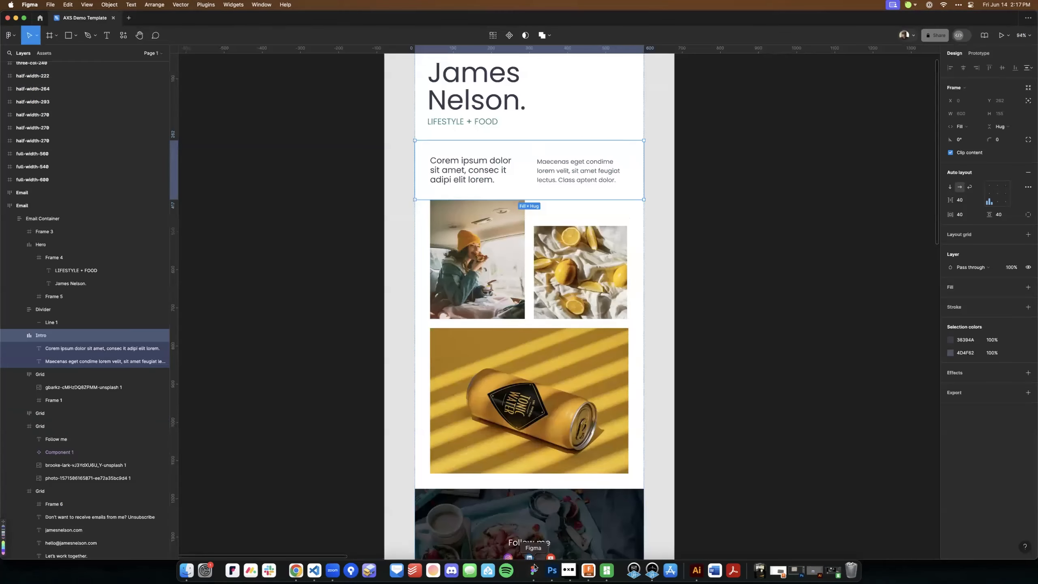
pyautogui.click(296, 570)
pyautogui.click(676, 274)
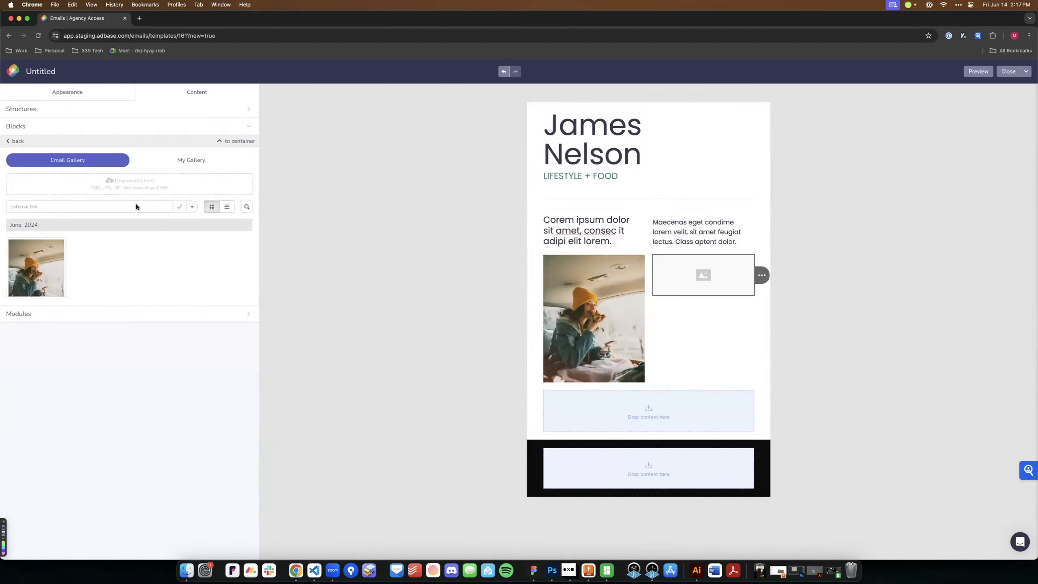
pyautogui.click(123, 185)
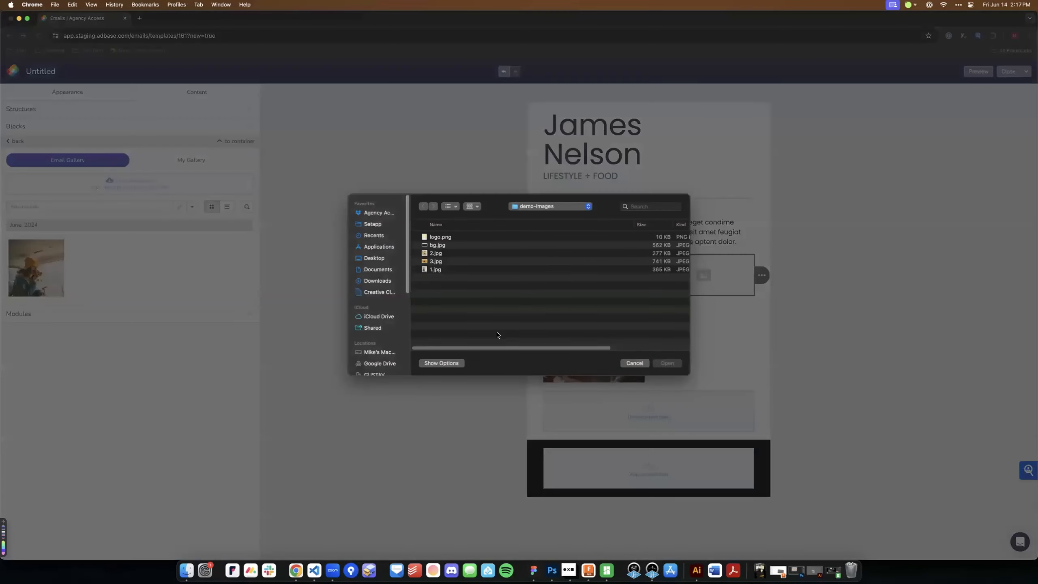
pyautogui.click(633, 352)
pyautogui.click(186, 570)
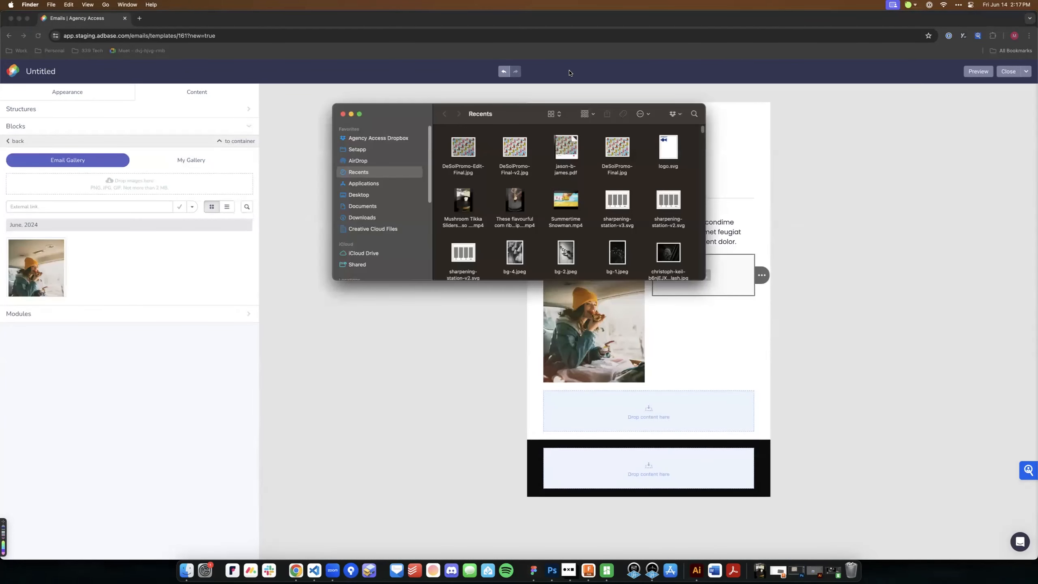
pyautogui.moveTo(514, 116); pyautogui.dragTo(360, 229)
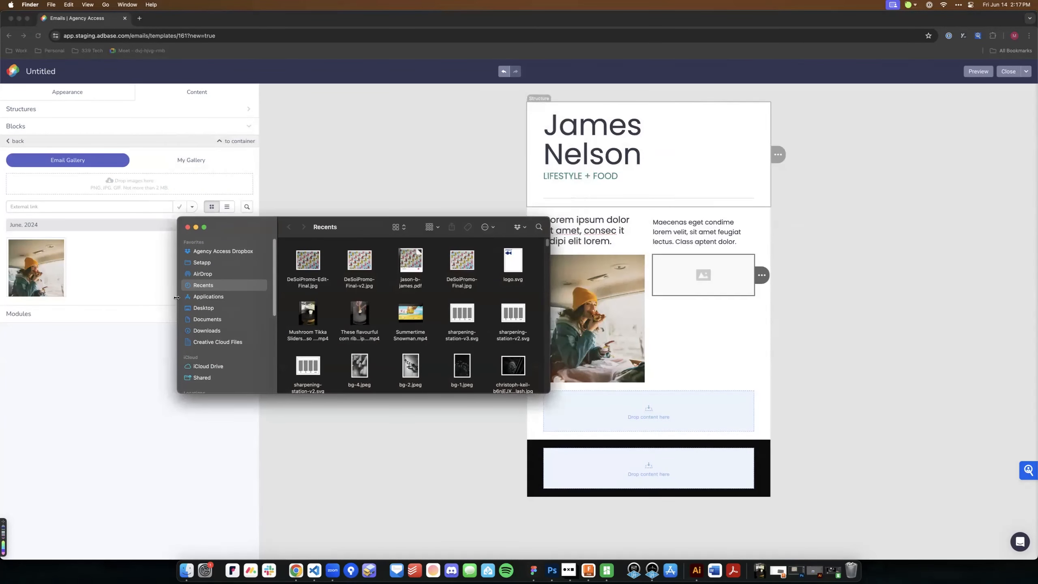
pyautogui.click(203, 307)
pyautogui.doubleClick(309, 369)
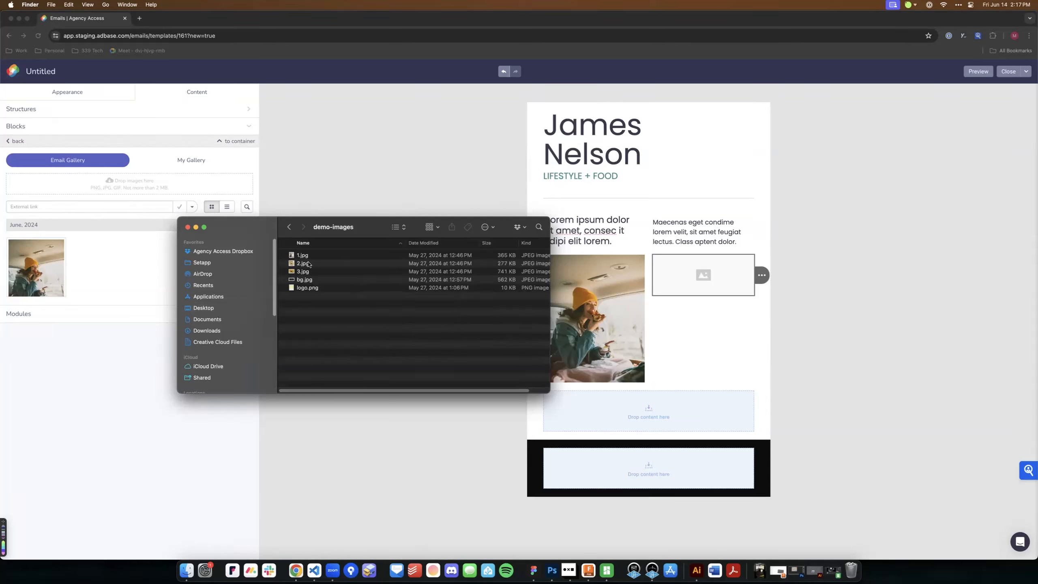
pyautogui.moveTo(304, 264); pyautogui.dragTo(98, 187)
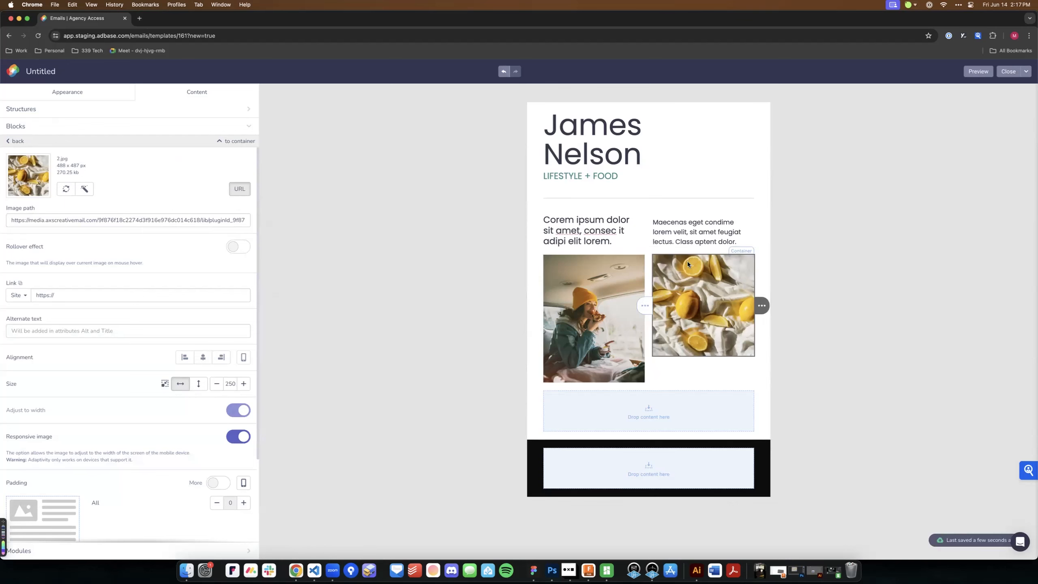
# Check the image offset in the Figma design and add a spacer above the second column's lemon image in the template
pyautogui.click(533, 570)
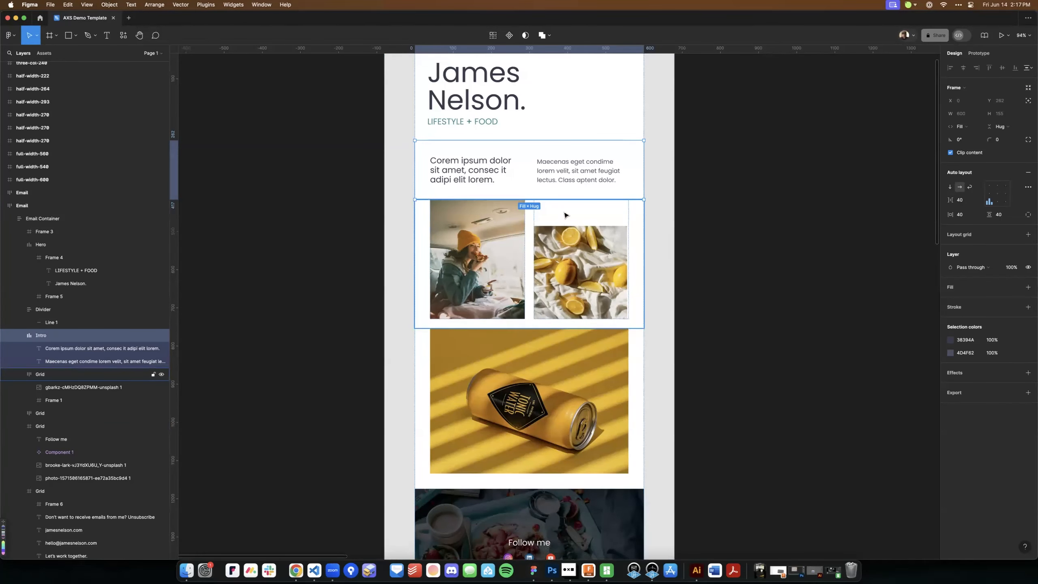
pyautogui.click(298, 575)
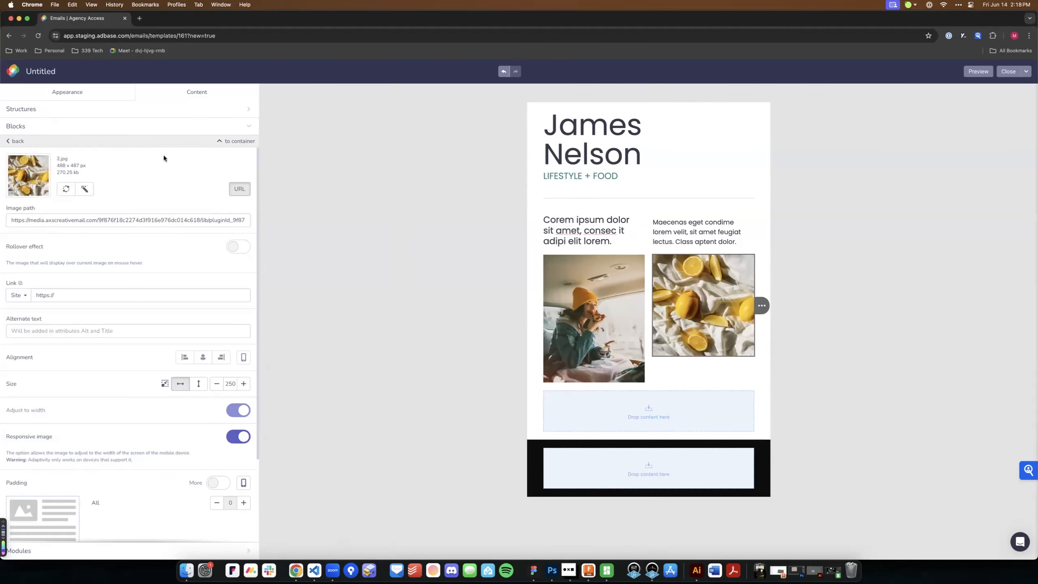
pyautogui.click(13, 141)
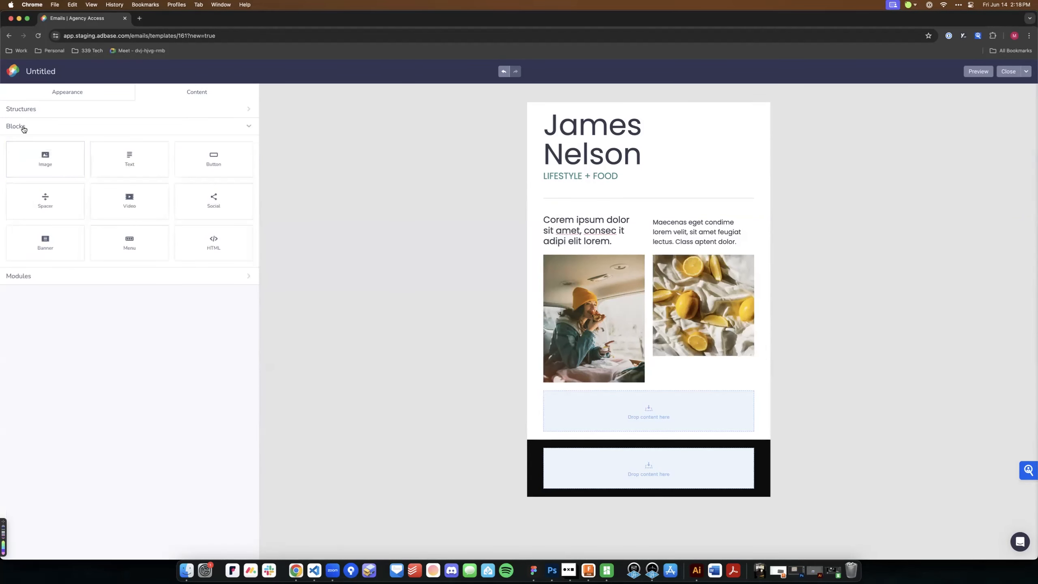
pyautogui.moveTo(38, 192); pyautogui.dragTo(686, 264)
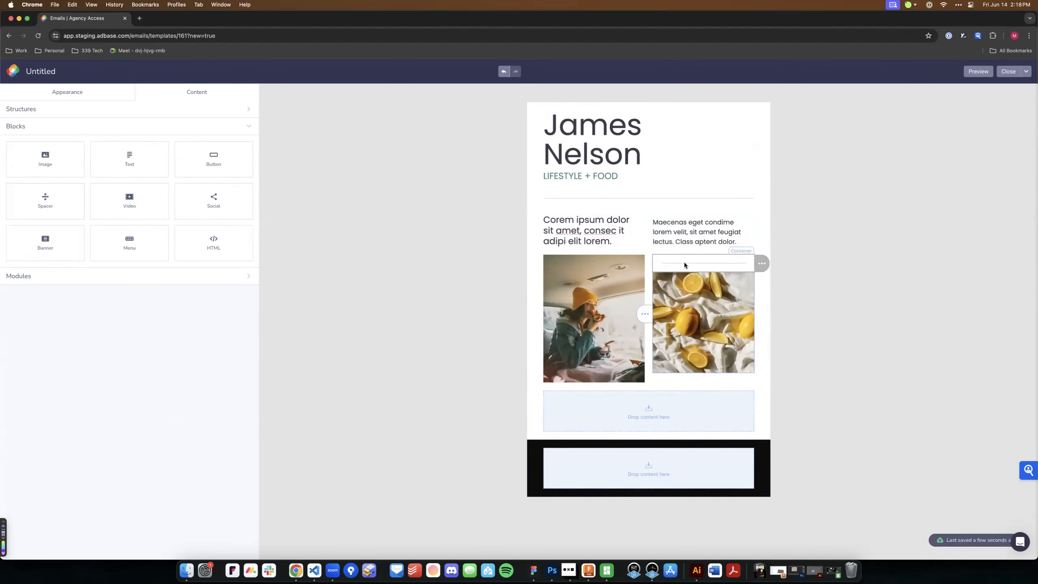
# Make the spacer above the lemon image dynamic and set its height to 65 px to bottom-align both images
pyautogui.click(684, 263)
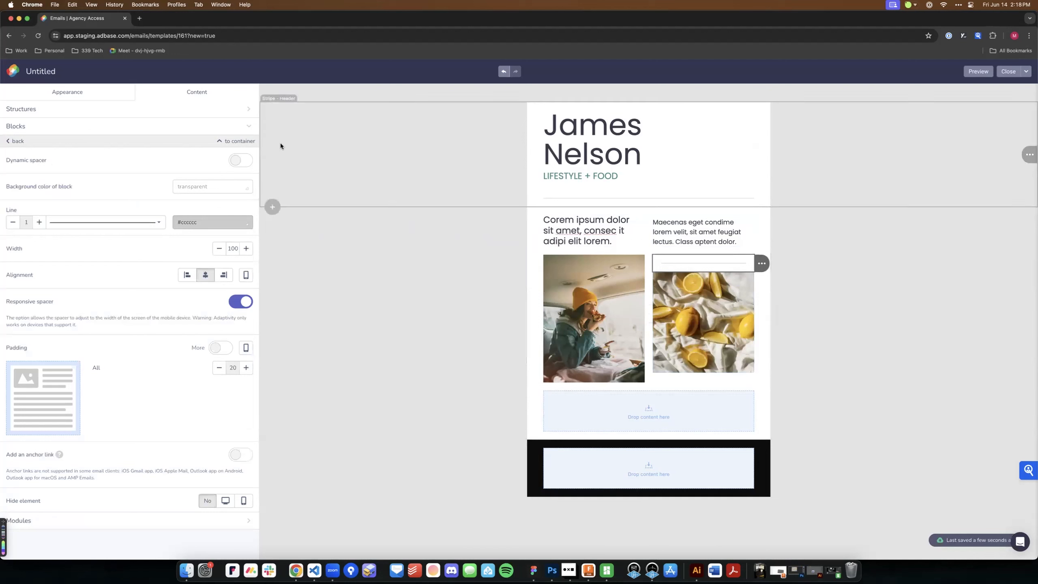
pyautogui.click(236, 164)
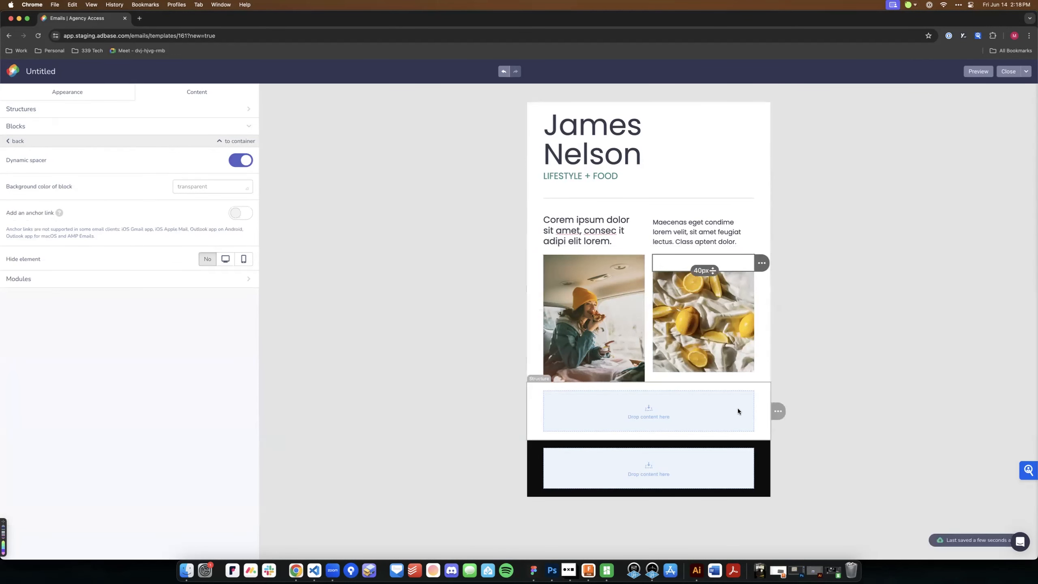
pyautogui.moveTo(703, 272); pyautogui.dragTo(704, 282)
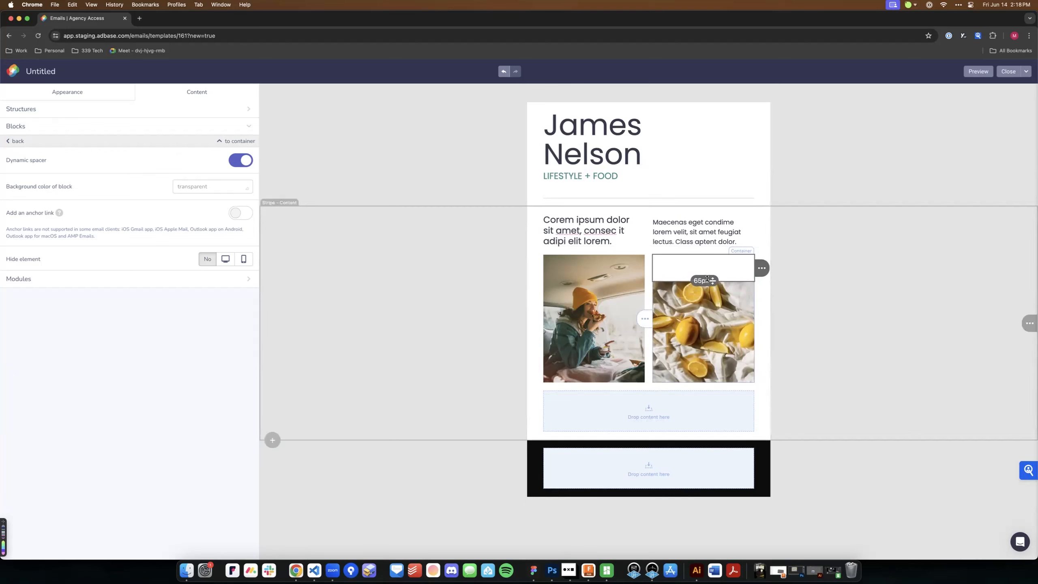
pyautogui.moveTo(706, 278); pyautogui.dragTo(707, 278)
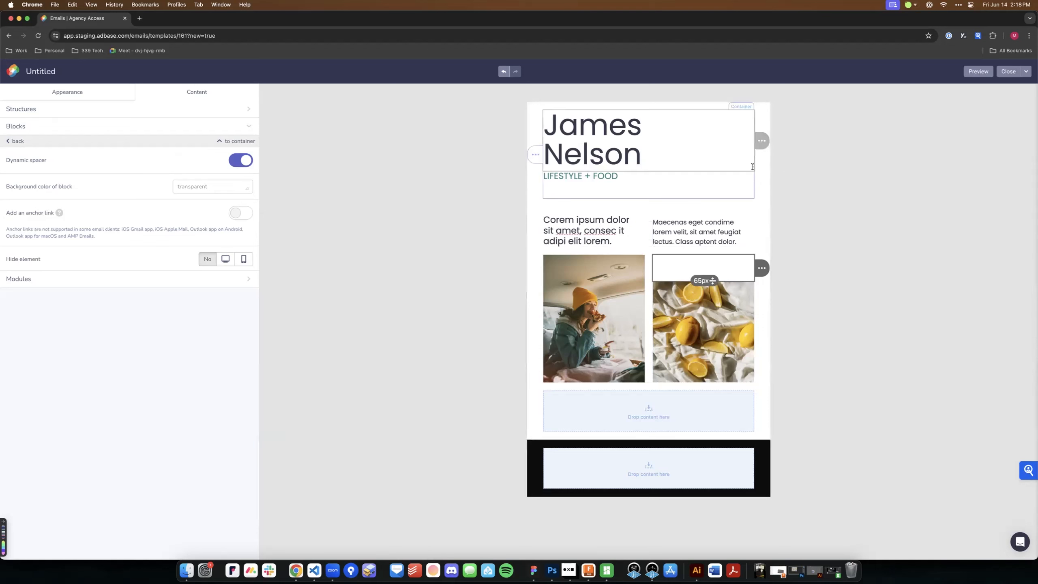
pyautogui.click(842, 255)
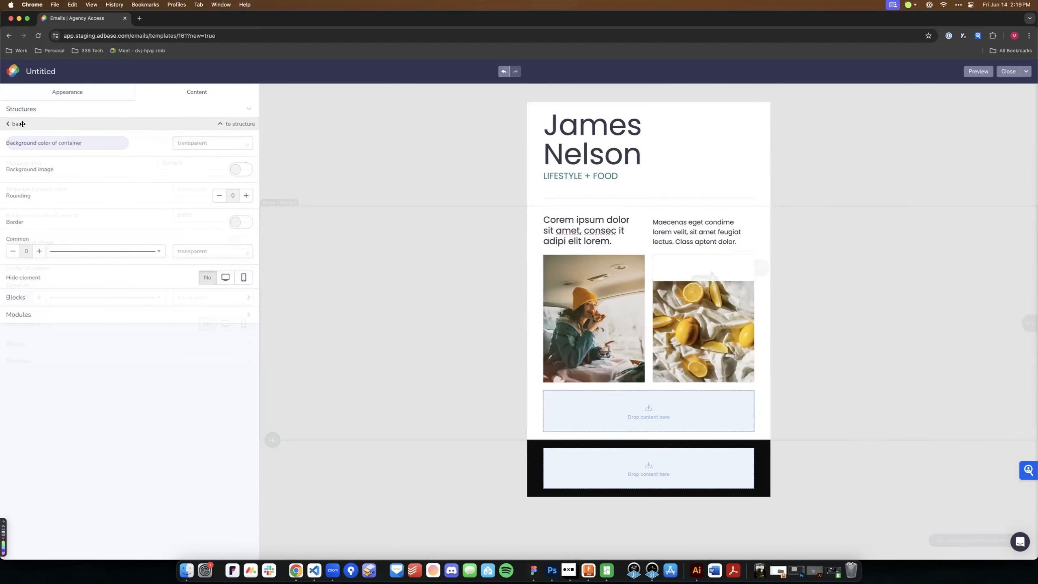
# Add an image block to the empty full-width structure and upload 3.jpg from the demo-images folder into it
pyautogui.click(16, 124)
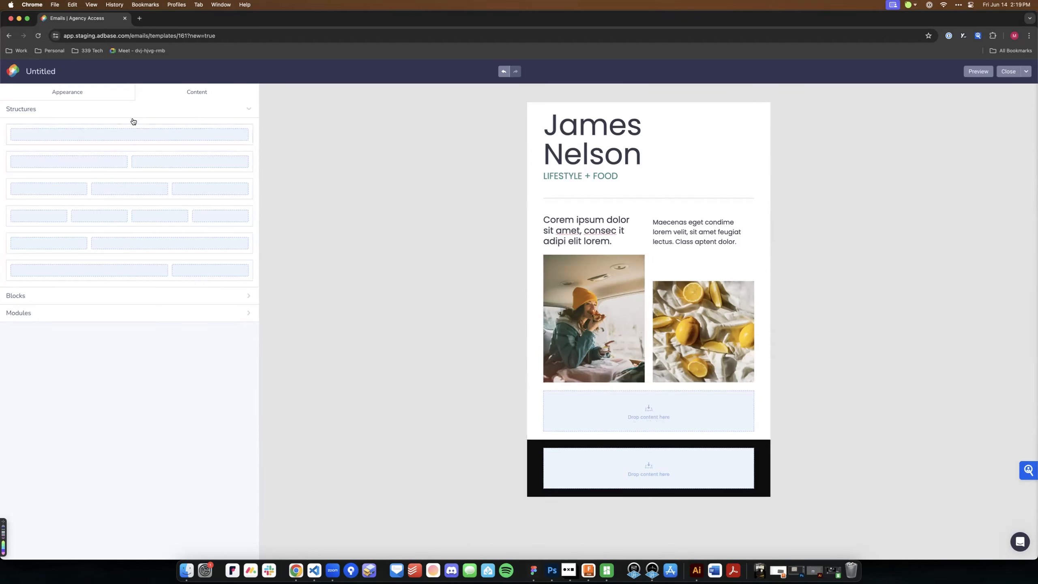
pyautogui.click(26, 299)
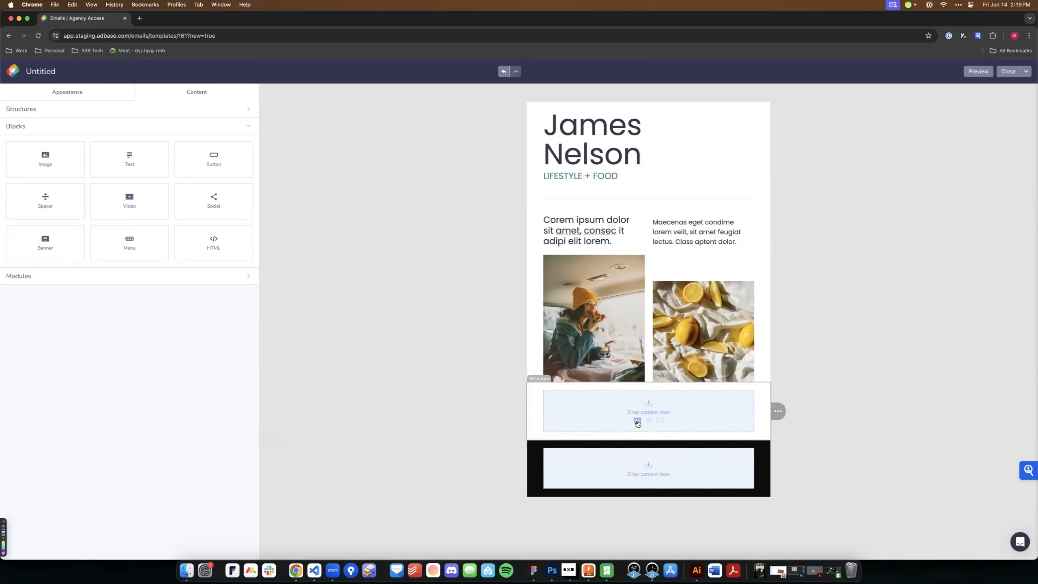
pyautogui.click(637, 421)
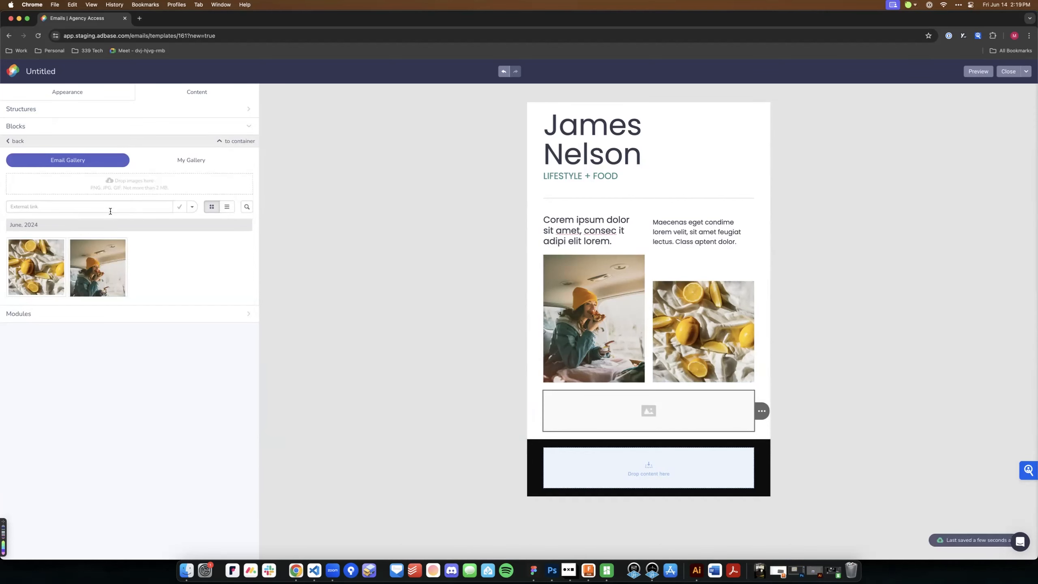
pyautogui.click(118, 181)
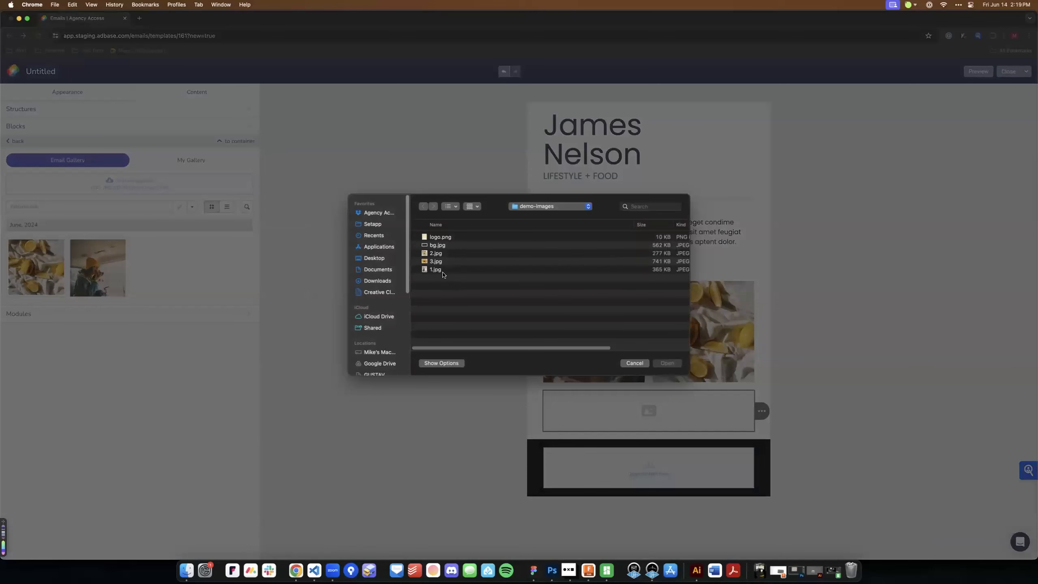
pyautogui.click(435, 261)
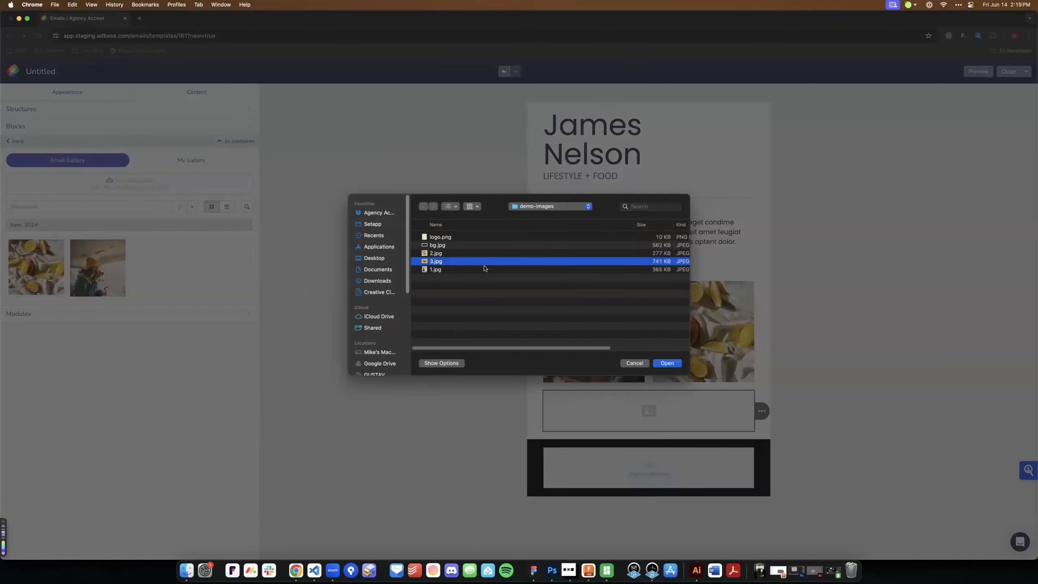
pyautogui.click(667, 363)
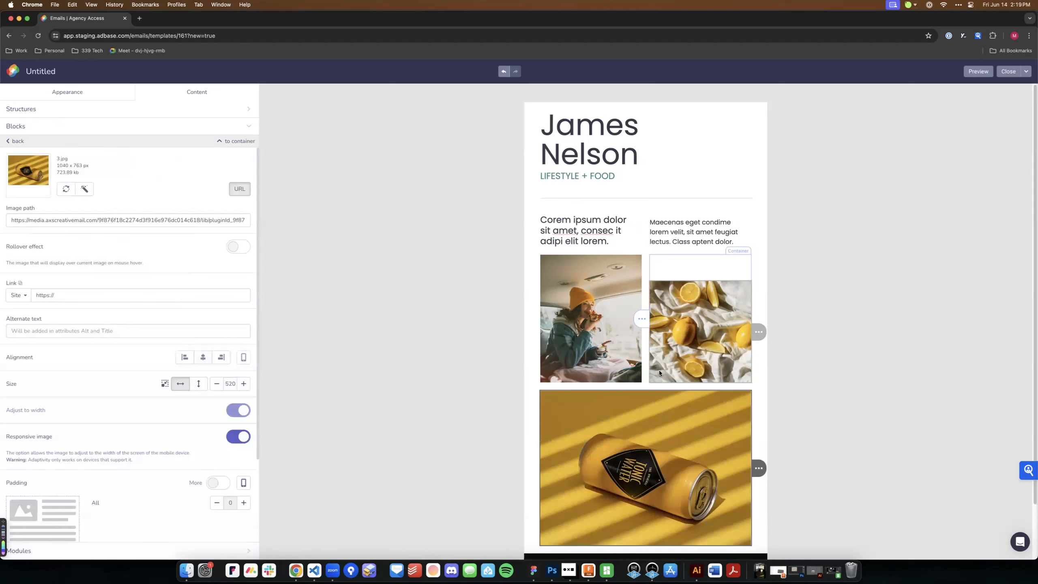
pyautogui.scroll(-3, 782, 361)
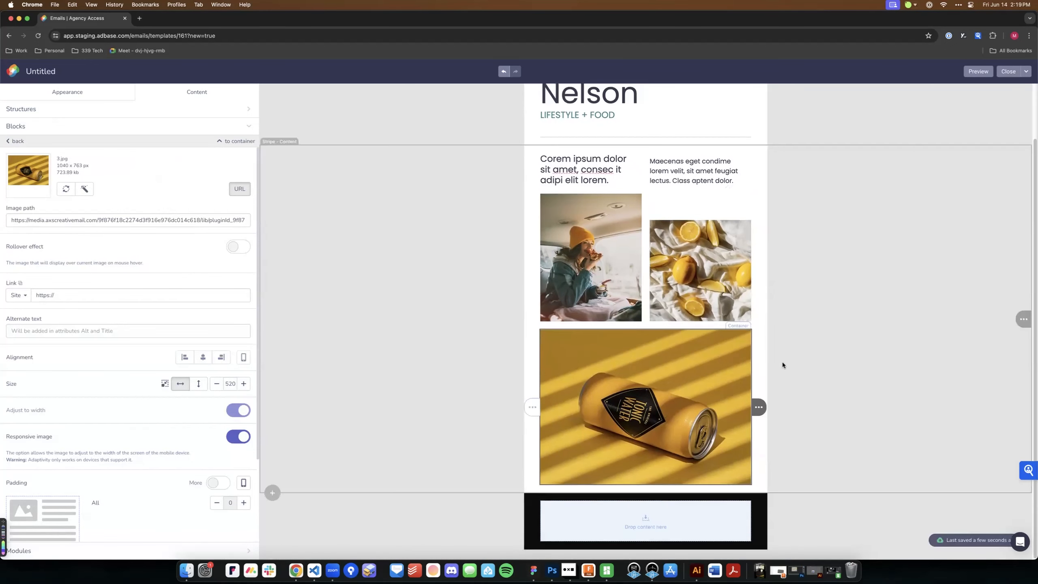
pyautogui.click(814, 351)
pyautogui.scroll(3, 818, 309)
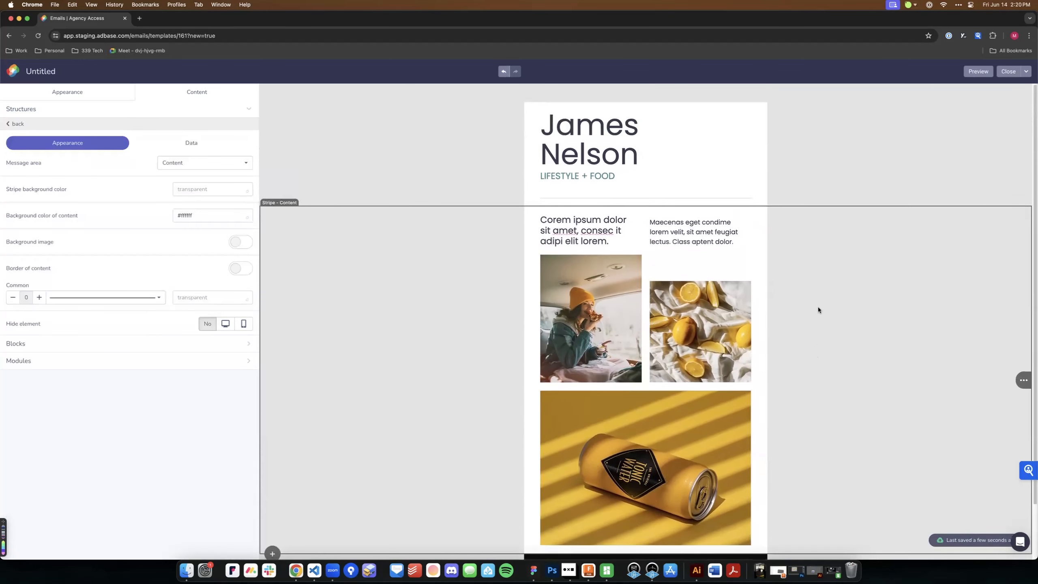
pyautogui.scroll(-3, 820, 307)
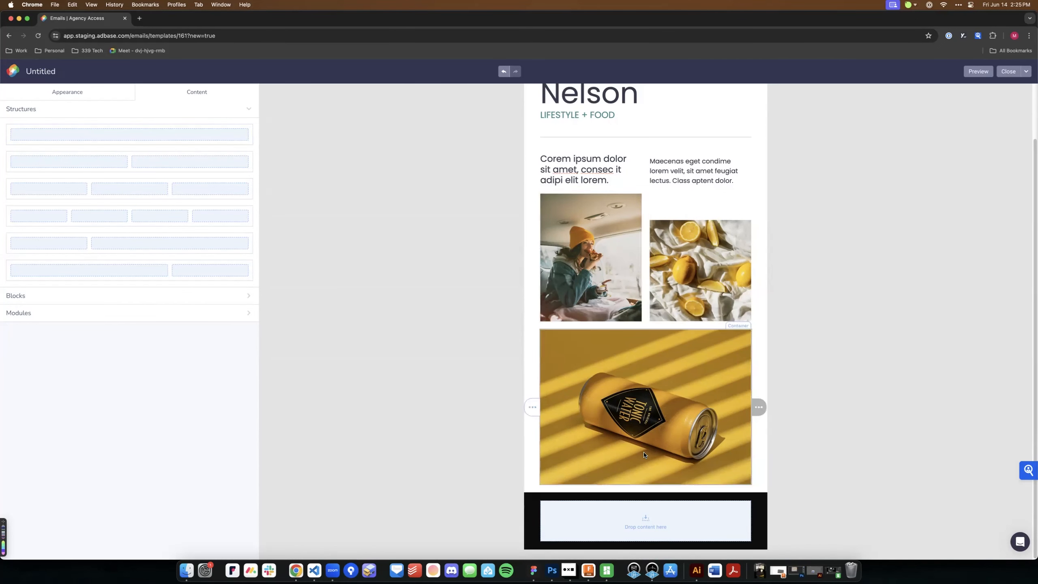
# Check the section below the can image in the Figma design and add a one-column structure beneath that image in the template
pyautogui.click(533, 570)
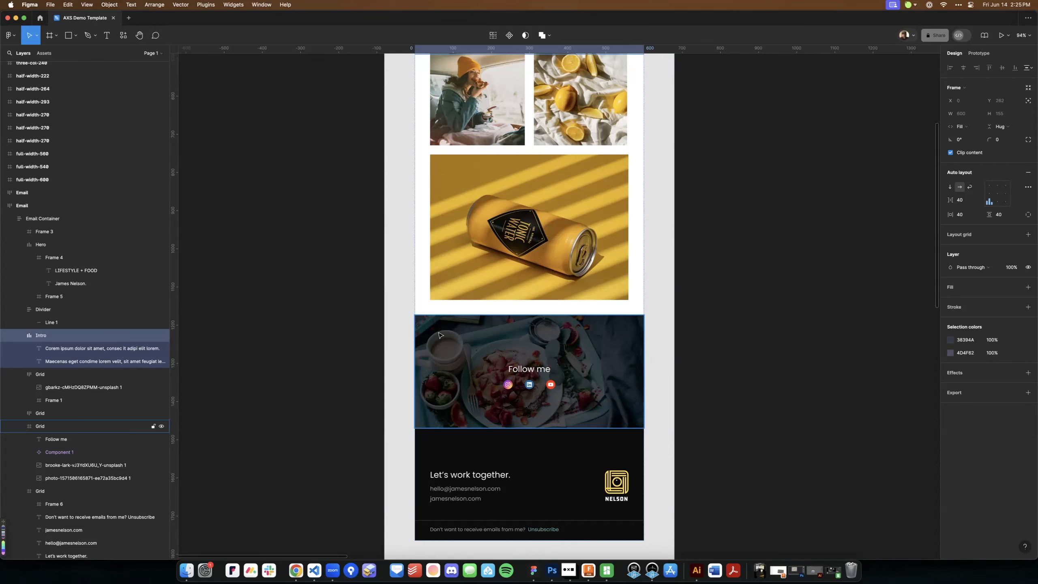
pyautogui.scroll(5, 490, 392)
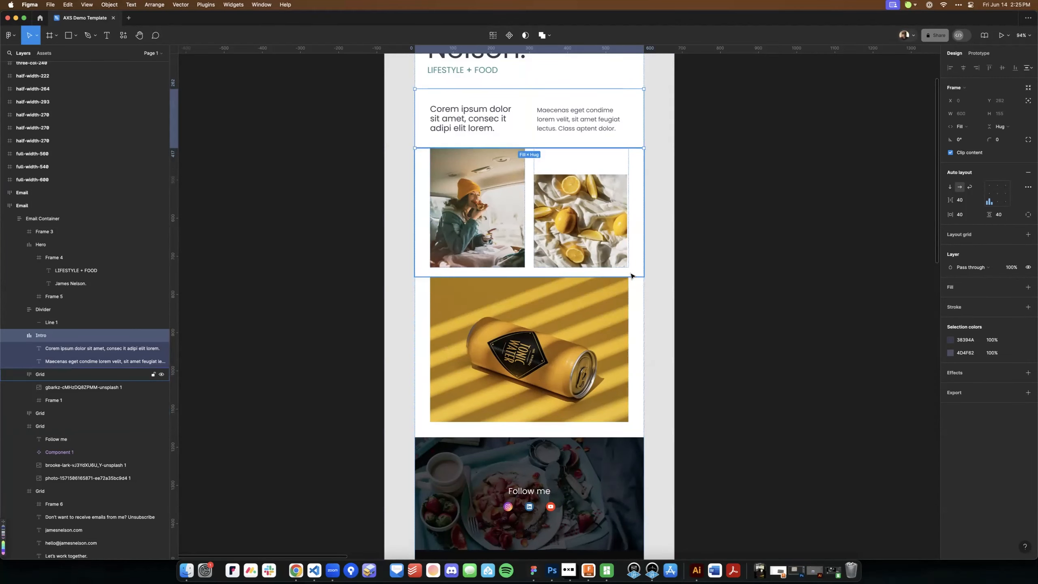
pyautogui.scroll(-1, 631, 276)
pyautogui.scroll(-4, 631, 276)
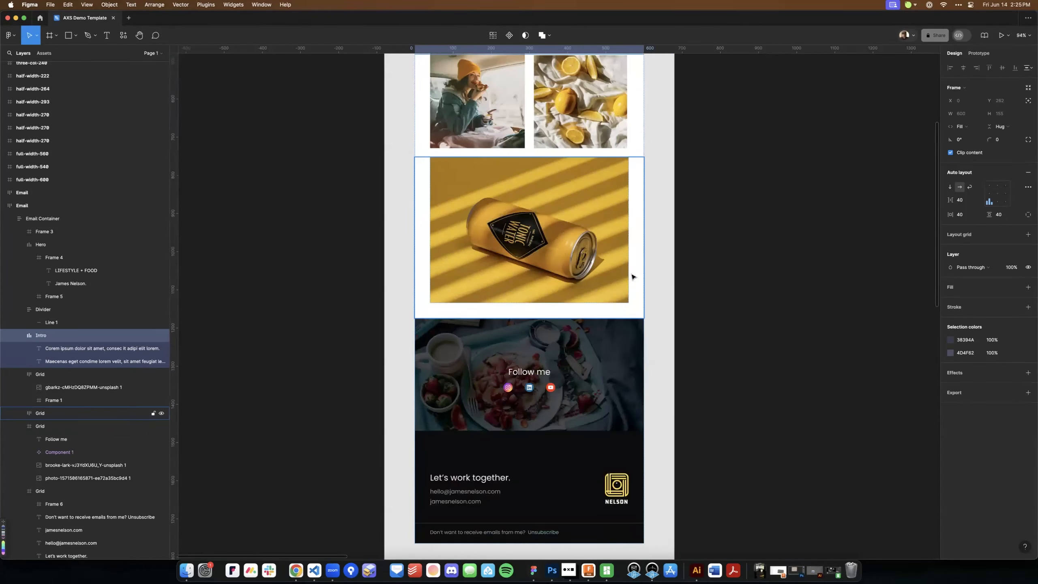
pyautogui.scroll(5, 523, 223)
pyautogui.scroll(-5, 522, 223)
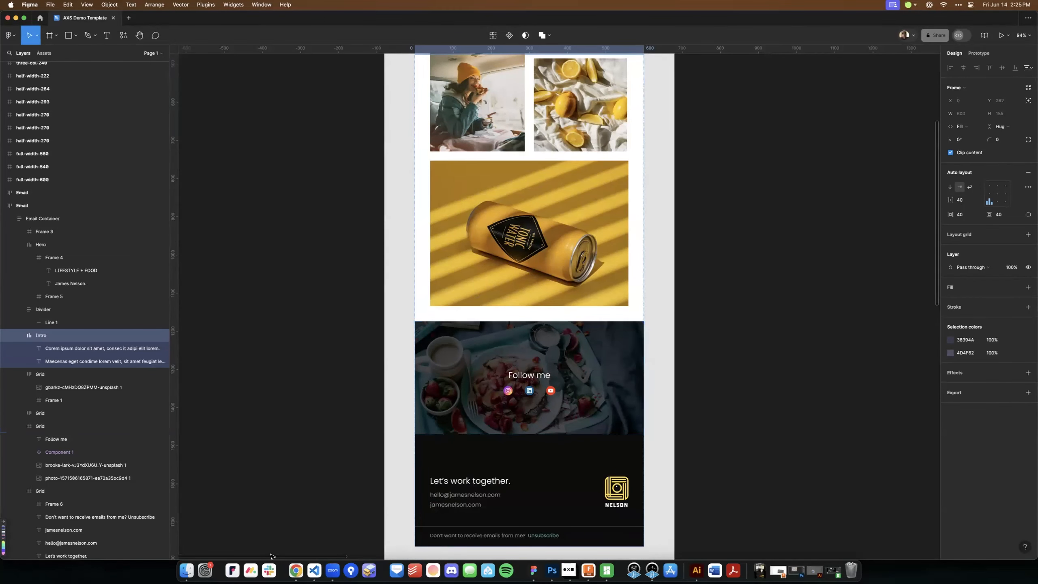
pyautogui.click(296, 571)
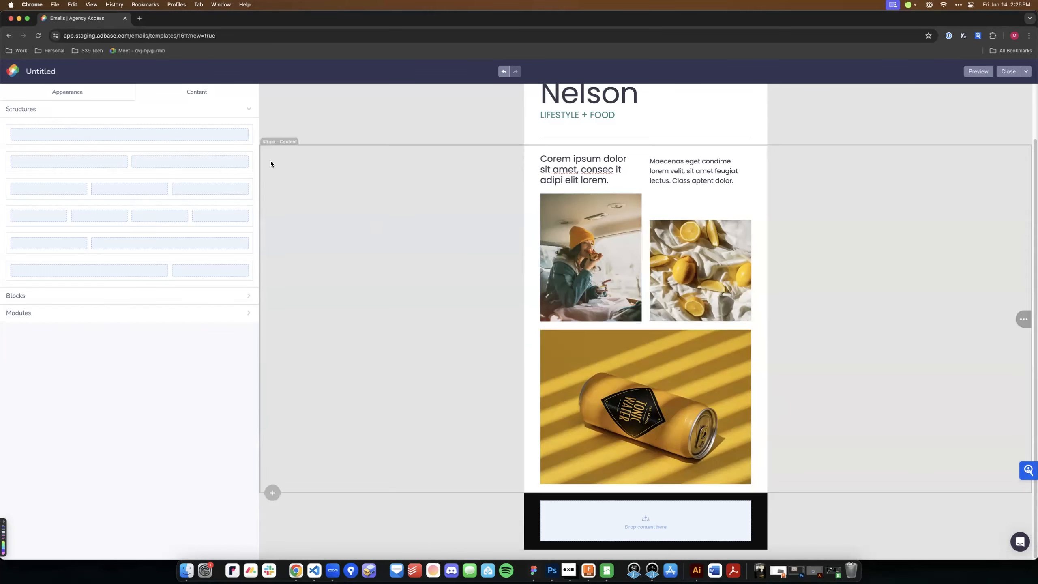
pyautogui.moveTo(305, 166); pyautogui.dragTo(602, 483)
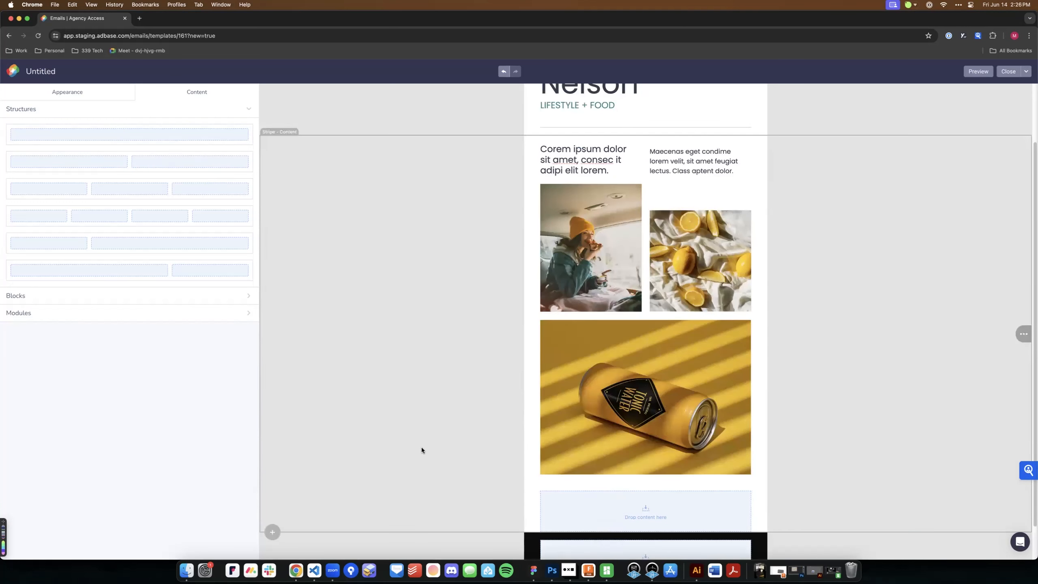
# Reduce the new structure's left and right padding to 0 and turn off separate padding so that all sides use 0
pyautogui.click(605, 486)
pyautogui.moveTo(604, 491)
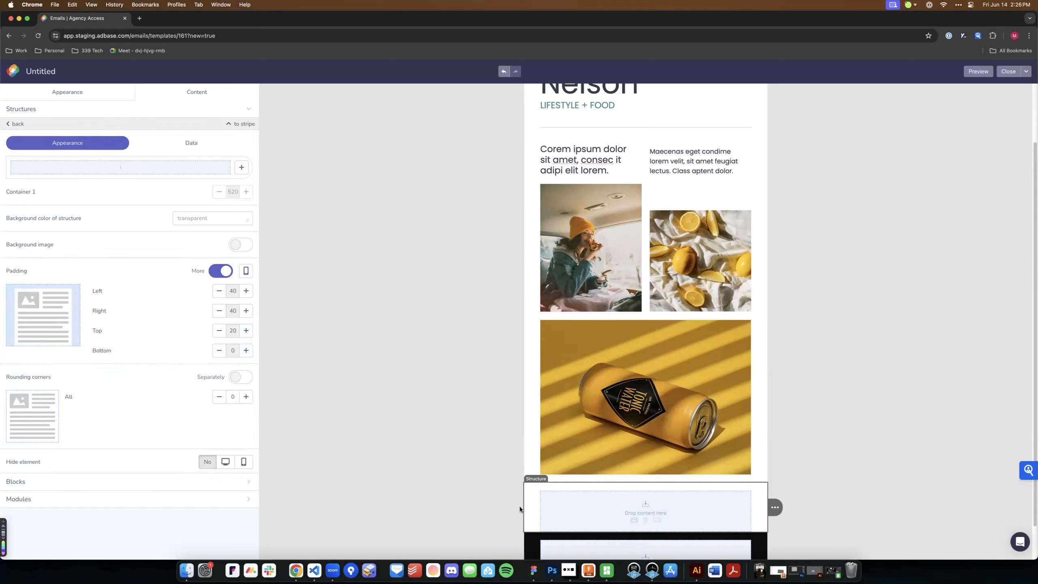
pyautogui.moveTo(712, 504)
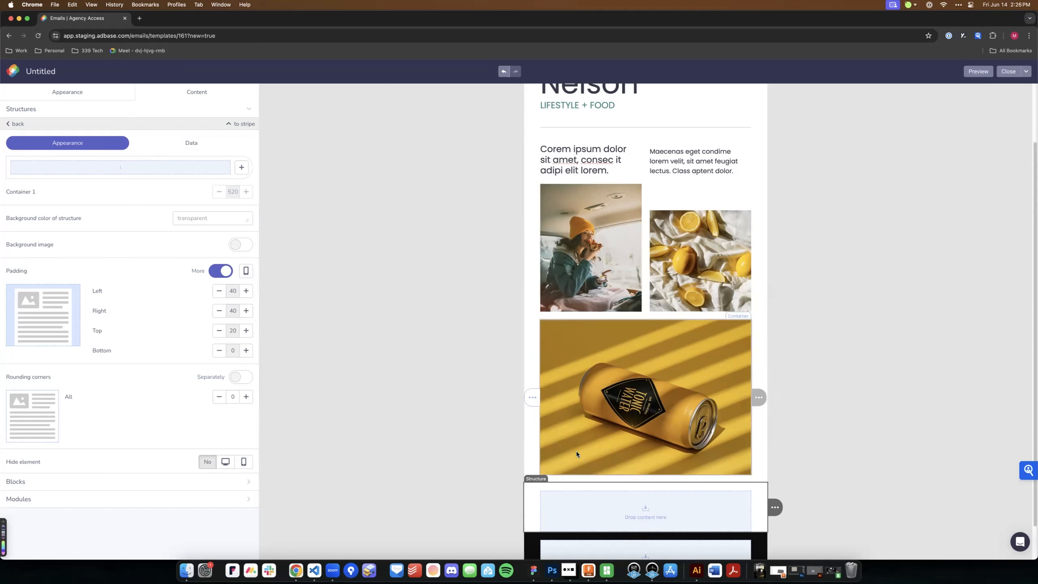
pyautogui.click(219, 291)
pyautogui.click(218, 291)
pyautogui.click(219, 291)
pyautogui.click(219, 290)
pyautogui.click(218, 290)
pyautogui.click(218, 291)
pyautogui.click(219, 290)
pyautogui.click(218, 291)
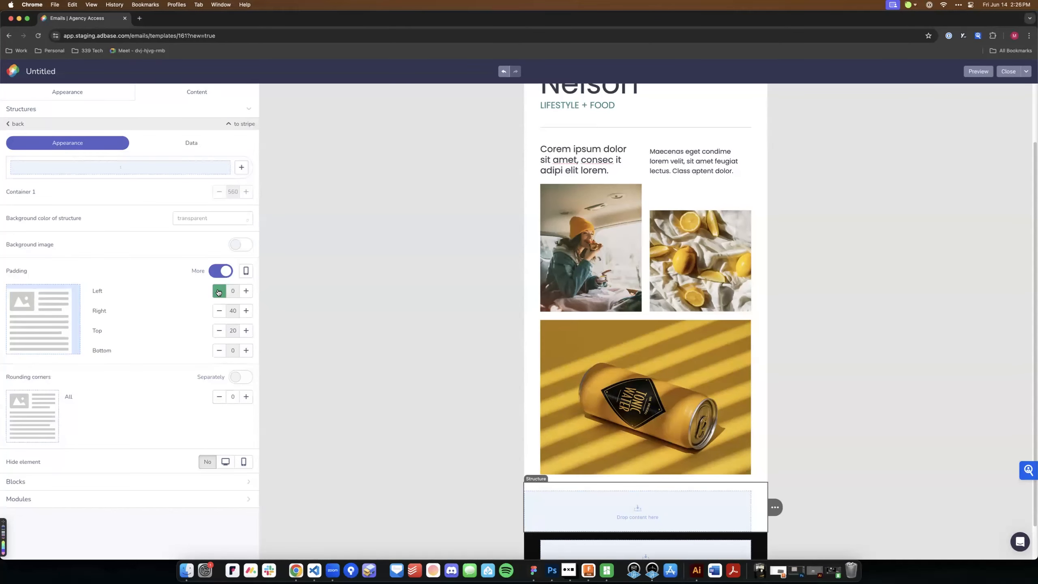
pyautogui.click(219, 312)
pyautogui.click(220, 312)
pyautogui.click(219, 311)
pyautogui.click(219, 312)
pyautogui.click(219, 311)
pyautogui.click(220, 311)
pyautogui.click(220, 311)
pyautogui.click(220, 311)
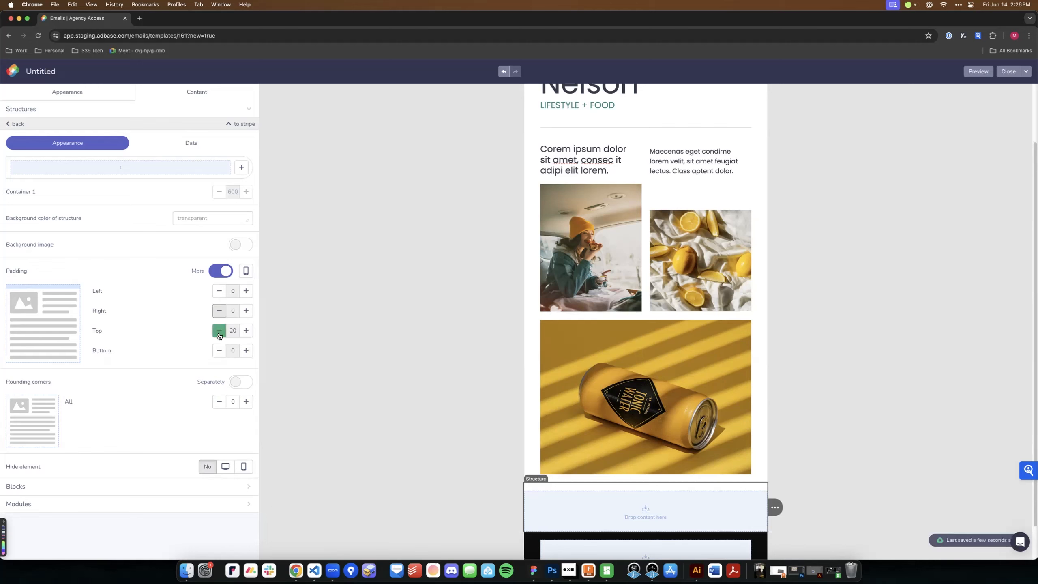
pyautogui.click(218, 273)
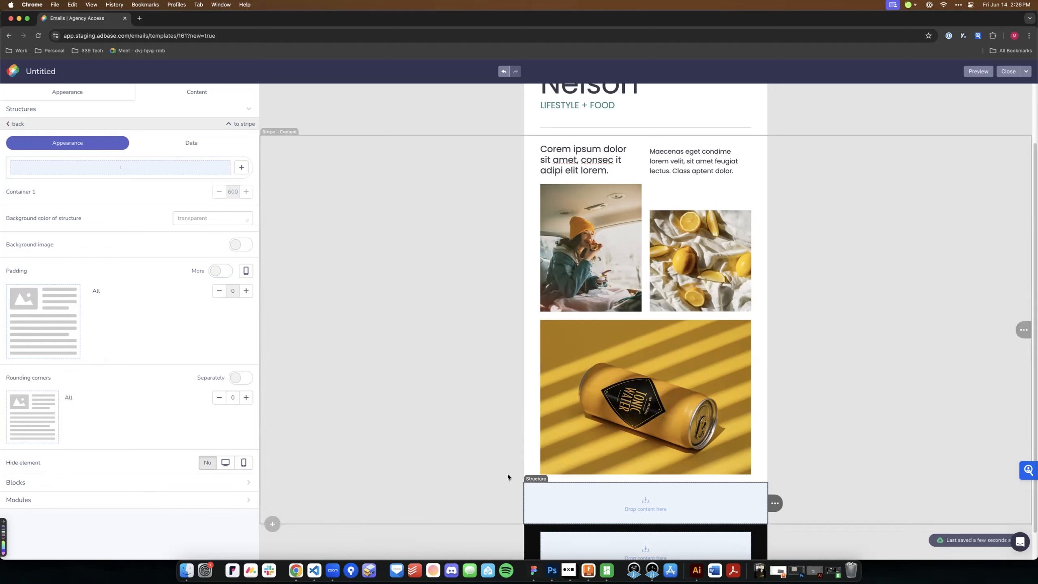
# Enable a background image on the new structure's container and choose bg.jpg from the Email Gallery
pyautogui.click(536, 488)
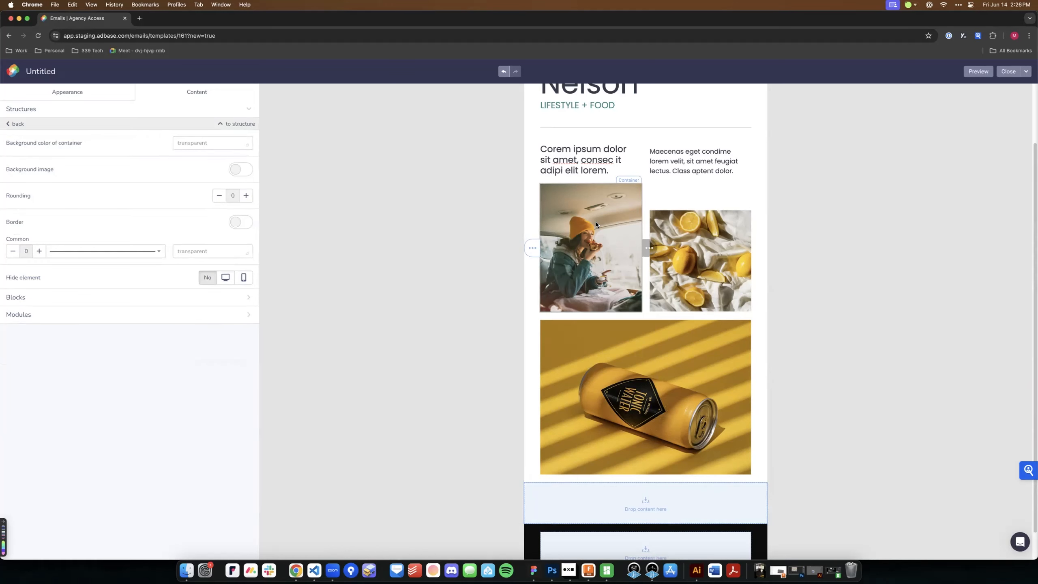
pyautogui.scroll(-1, 613, 286)
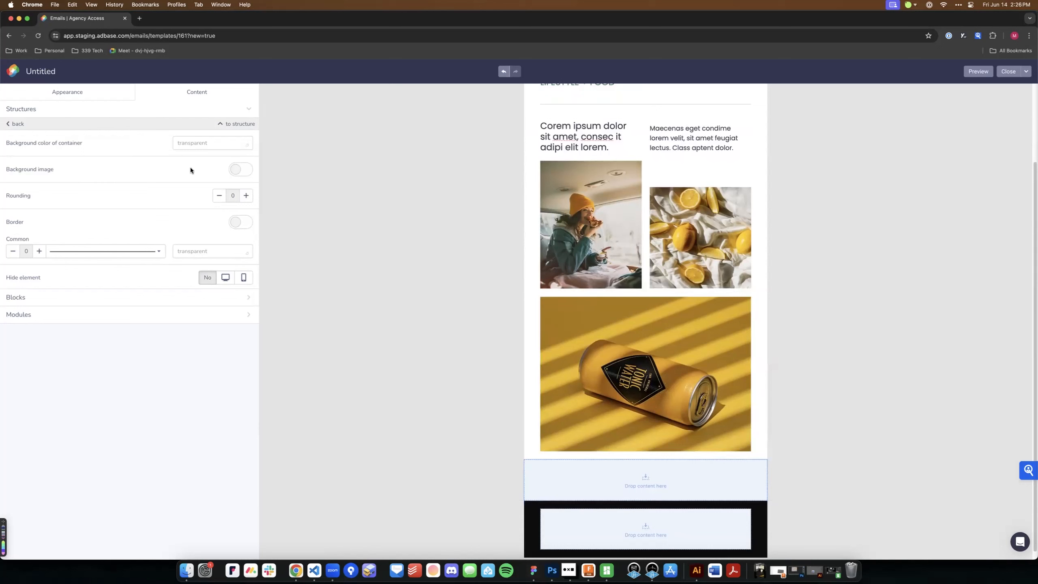
pyautogui.click(238, 170)
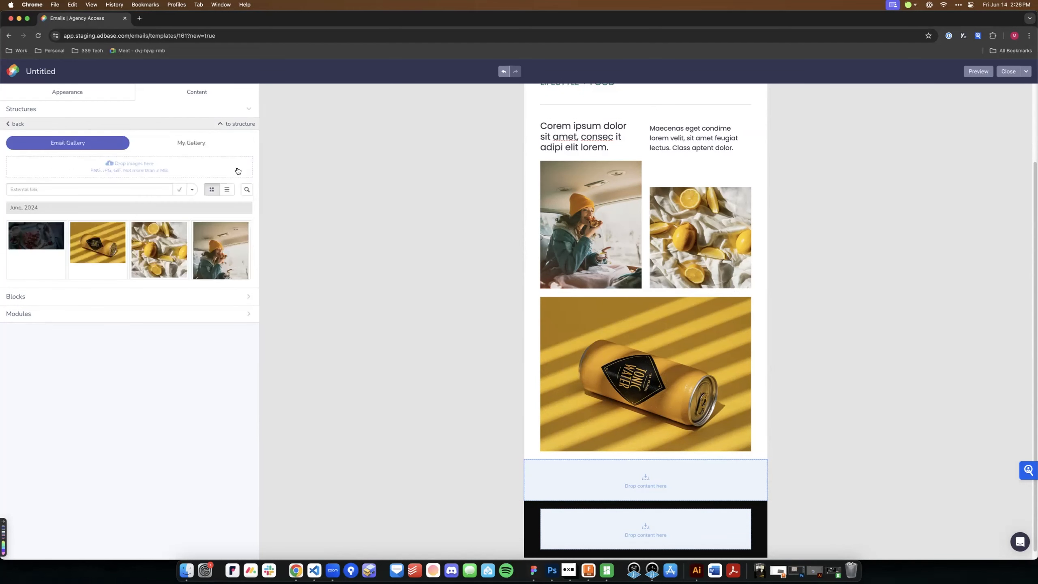
pyautogui.click(42, 240)
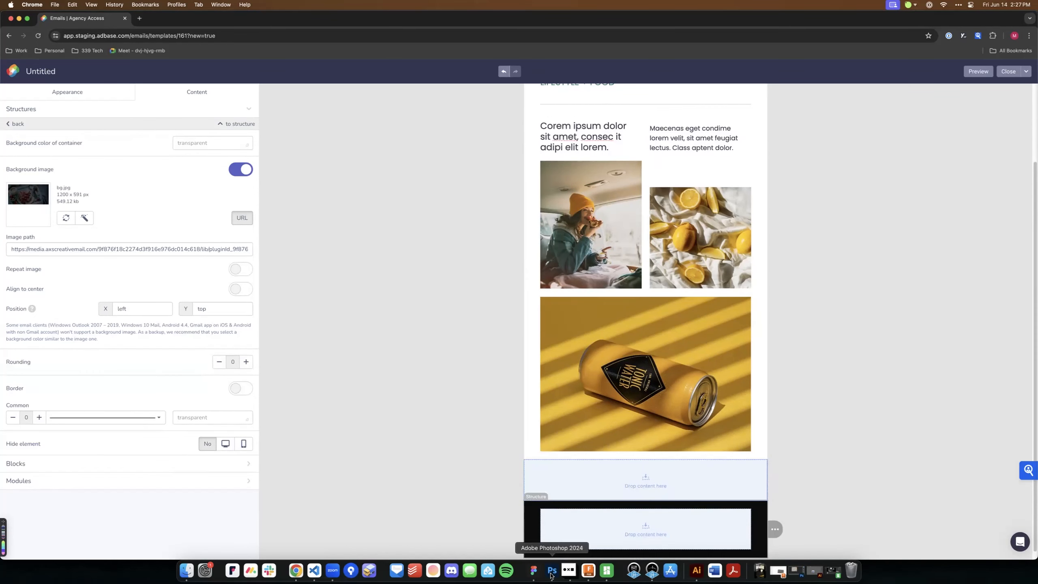
# Check the Follow me section in the Figma design, add a text block to the background-image container and format its text as Heading 2
pyautogui.click(534, 570)
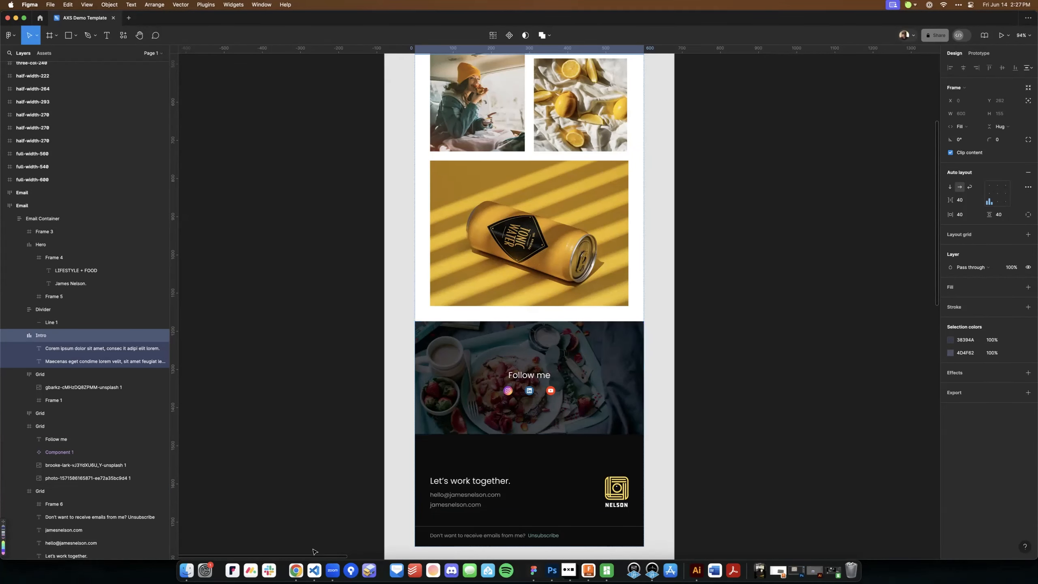
pyautogui.click(296, 572)
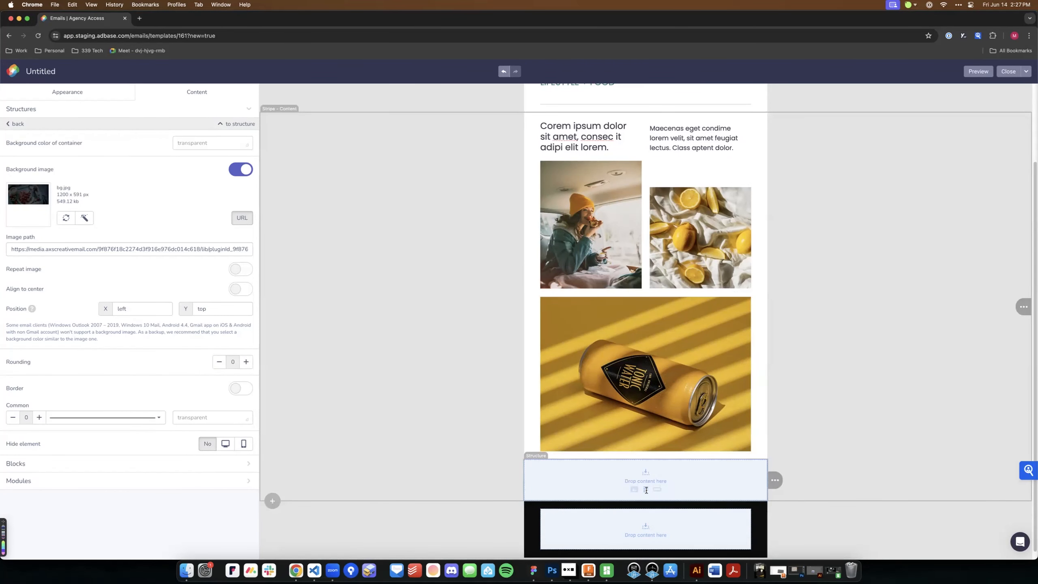
pyautogui.click(646, 490)
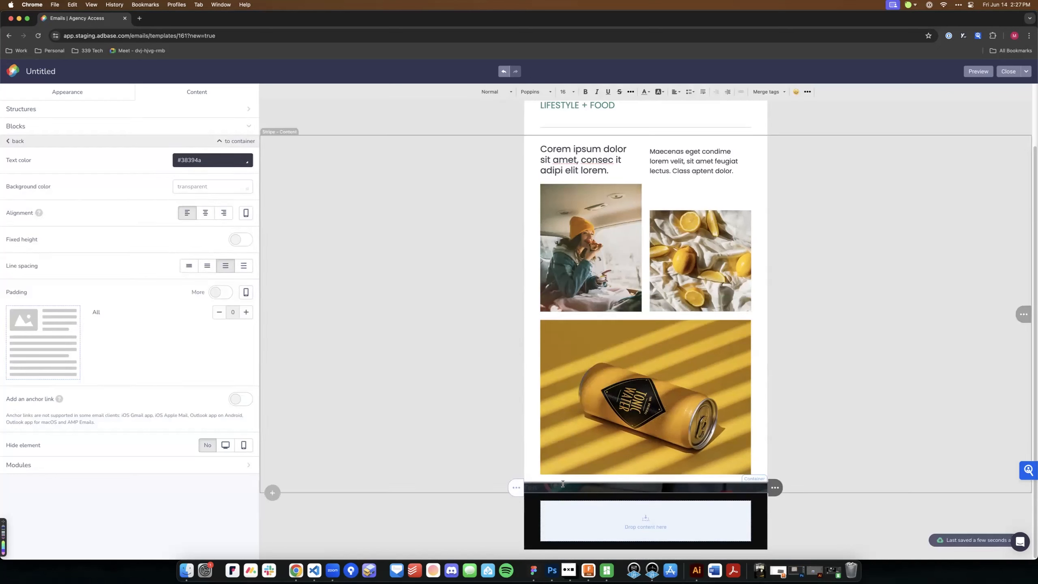
pyautogui.doubleClick(532, 488)
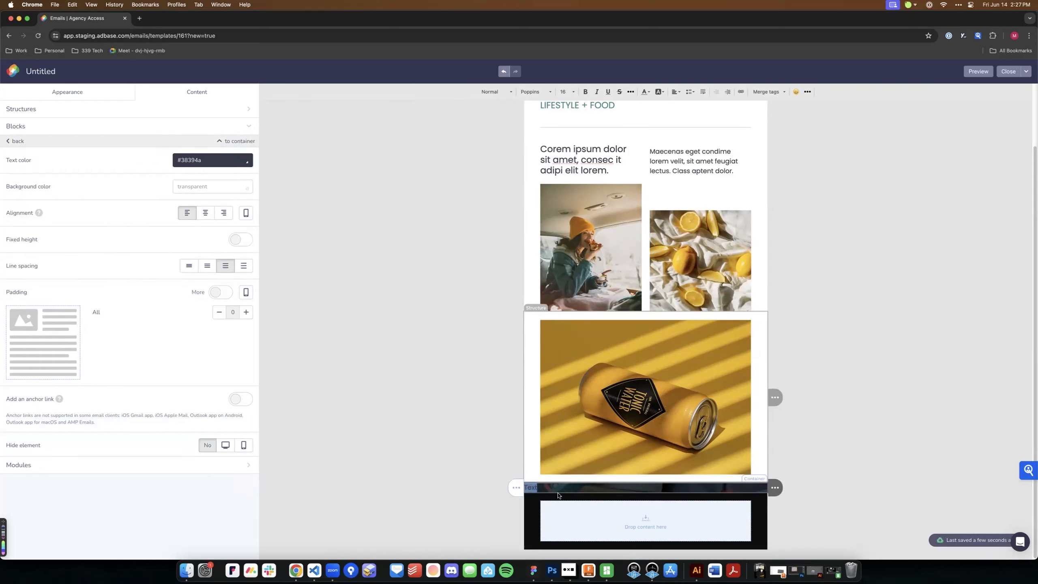
pyautogui.click(511, 93)
pyautogui.click(507, 155)
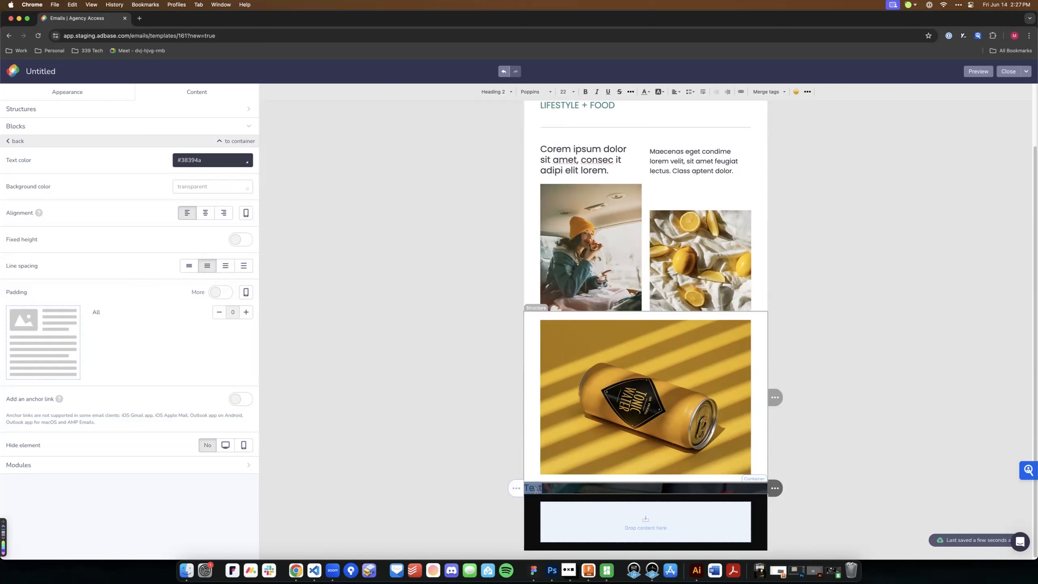
# Set the heading's text color to #ffffff
pyautogui.doubleClick(195, 161)
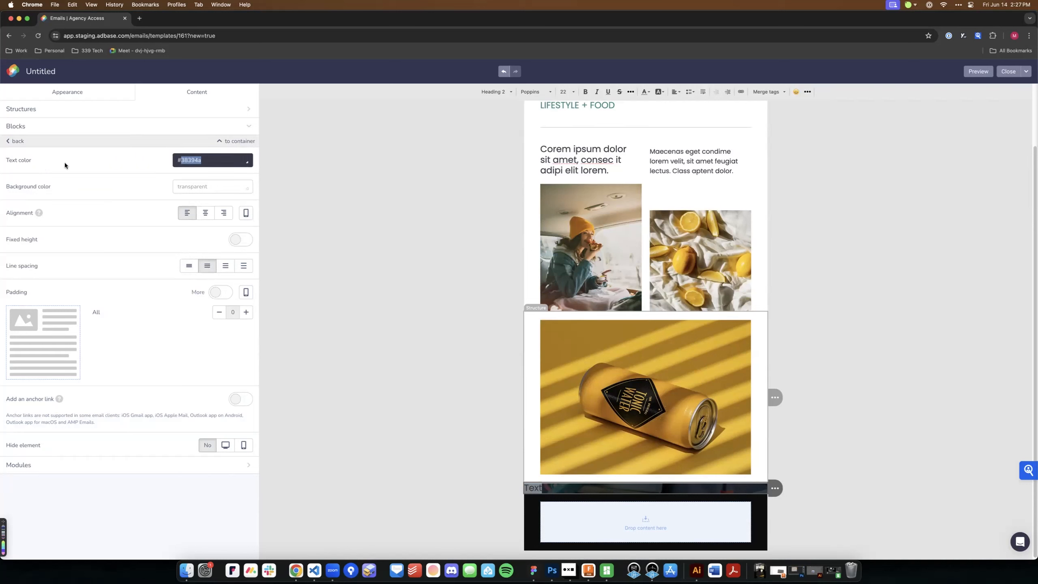
pyautogui.click(197, 159)
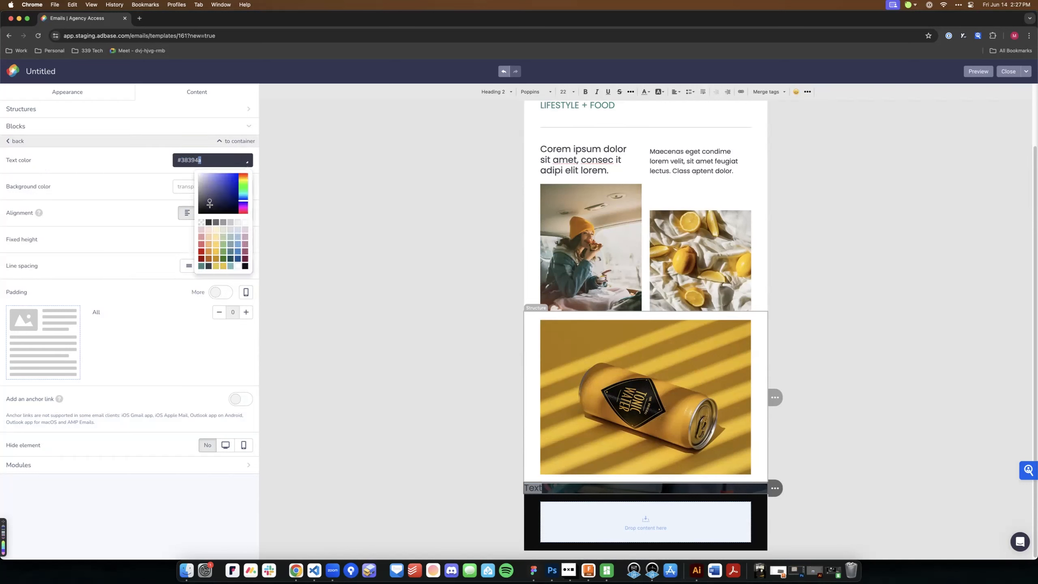
pyautogui.moveTo(201, 179); pyautogui.dragTo(198, 173)
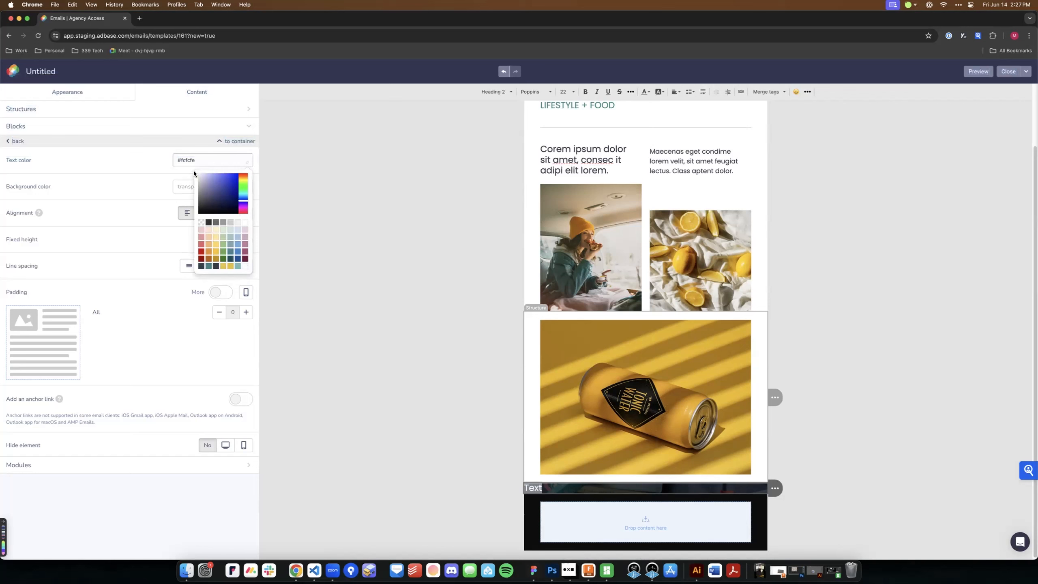
pyautogui.doubleClick(191, 160)
pyautogui.write('f')
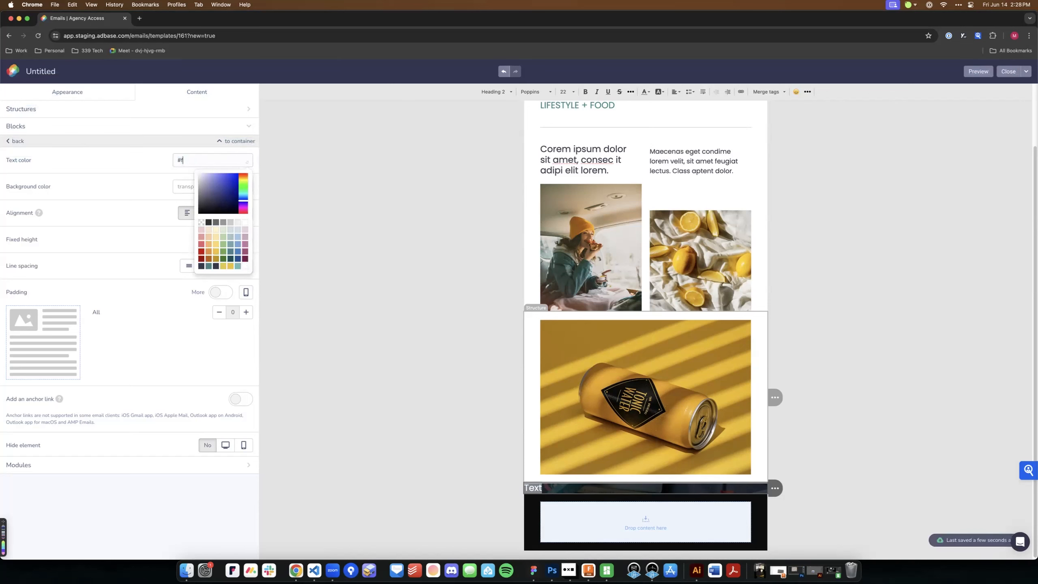
pyautogui.write('fffff')
pyautogui.click(150, 164)
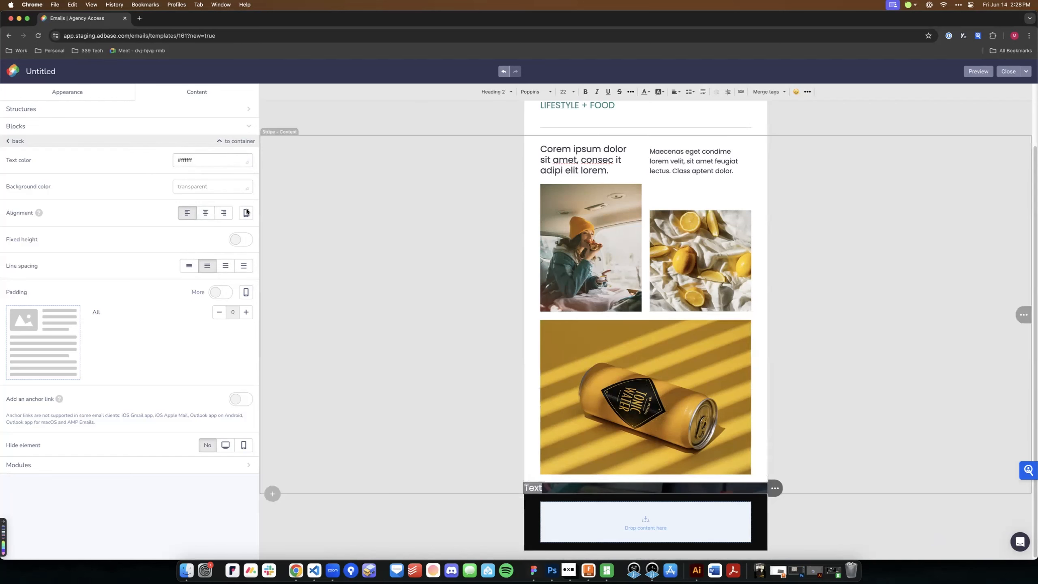
# Check the Follow me section in the Figma design, center the heading and replace its text with "Follow me"
pyautogui.click(534, 570)
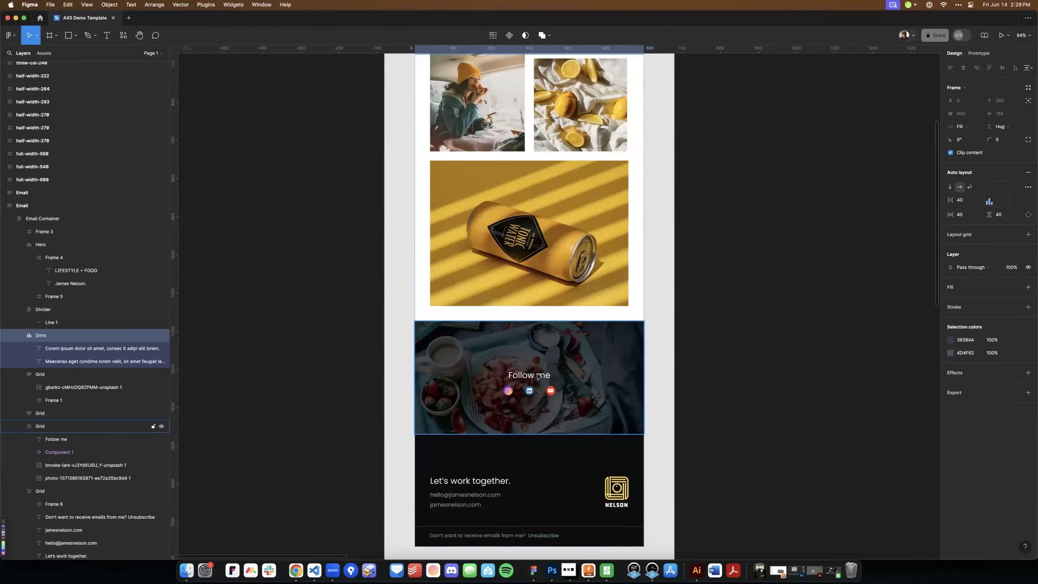
pyautogui.click(299, 574)
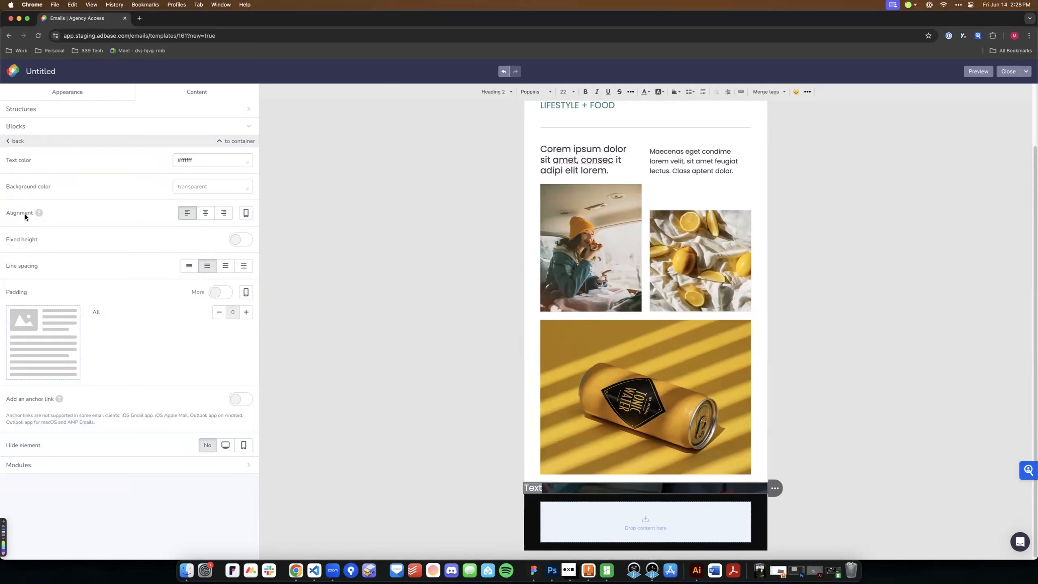
pyautogui.click(204, 213)
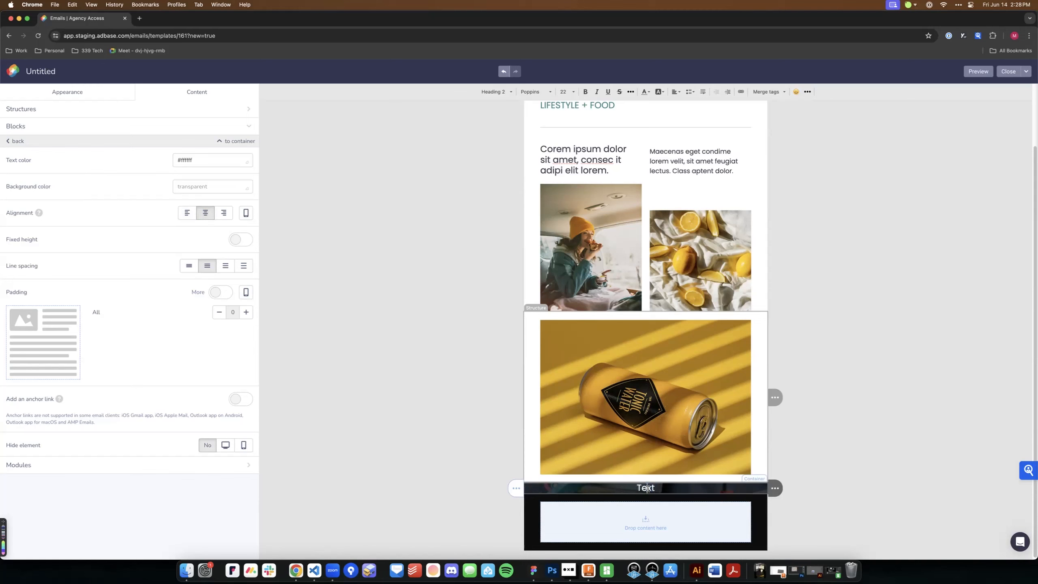
pyautogui.write('Follow me')
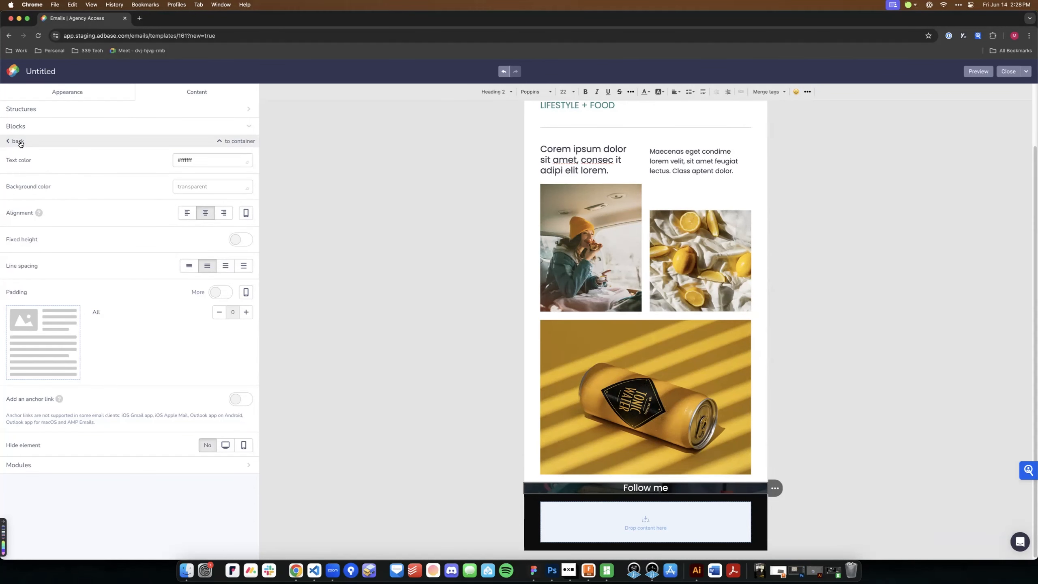
# Add a spacer above the Follow me heading, make it a dynamic spacer and set its height to 112px
pyautogui.click(17, 141)
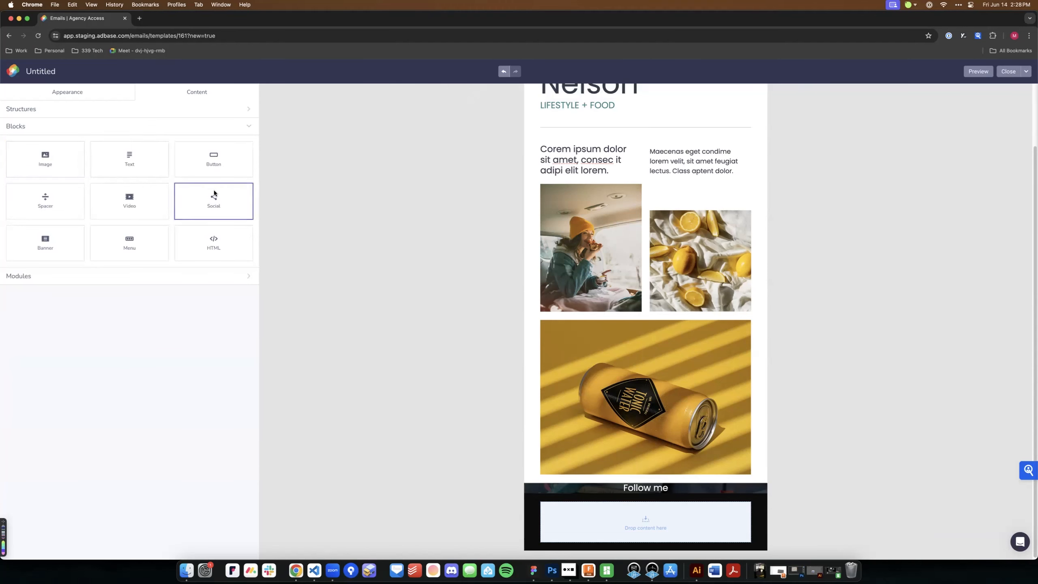
pyautogui.moveTo(76, 203); pyautogui.dragTo(577, 481)
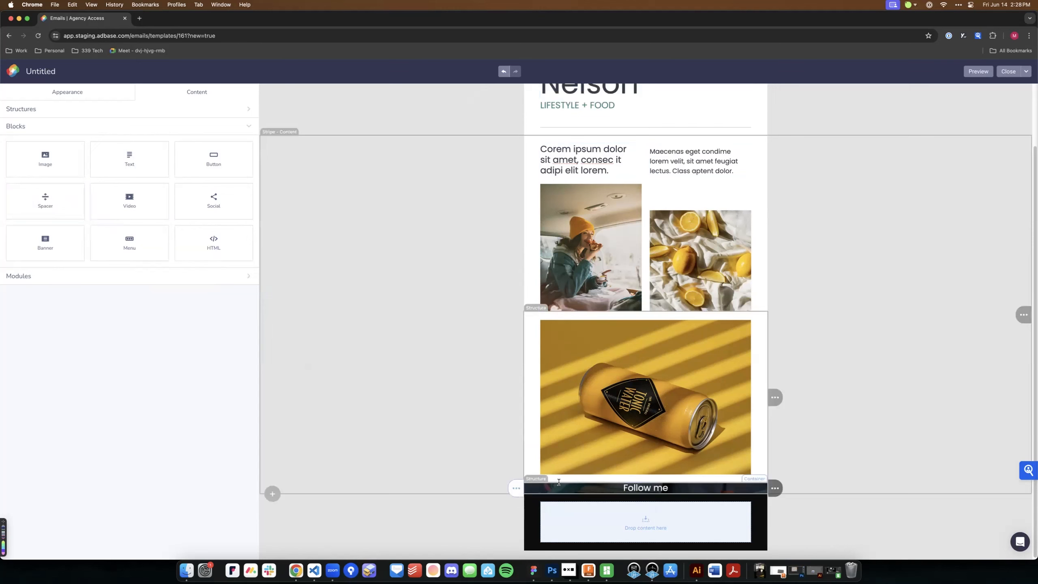
pyautogui.moveTo(32, 184); pyautogui.dragTo(598, 490)
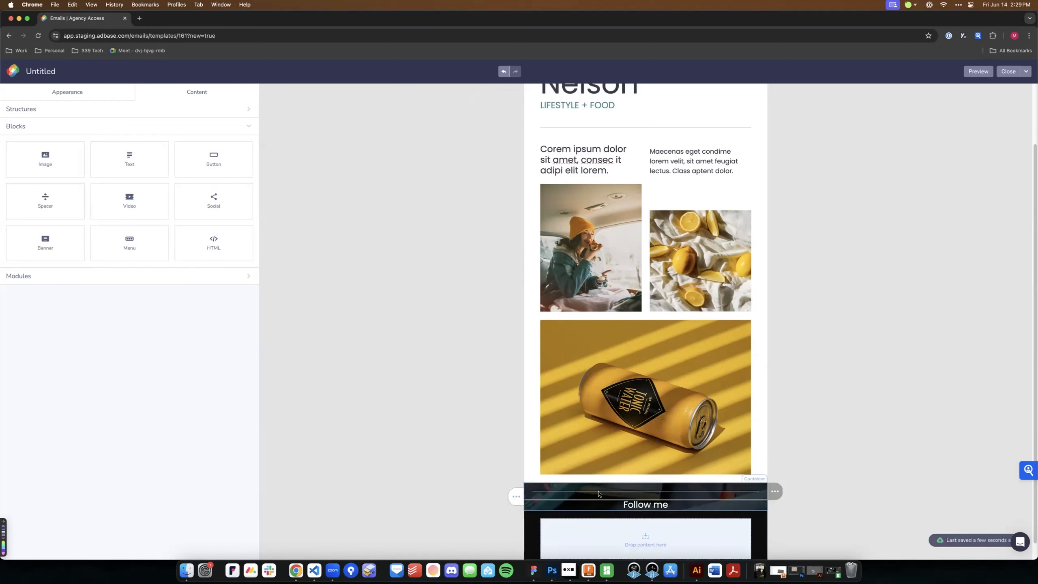
pyautogui.click(593, 495)
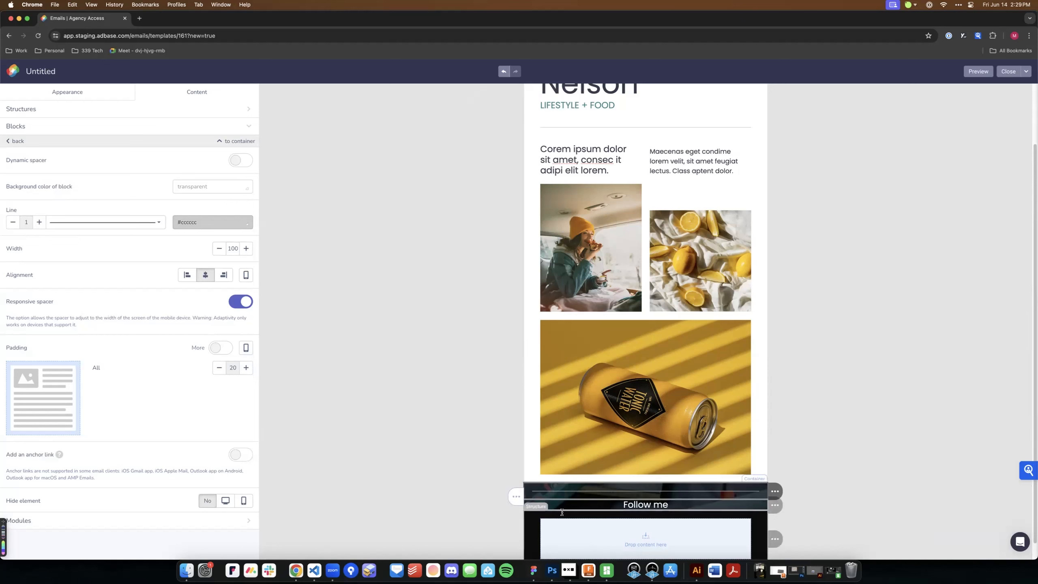
pyautogui.click(236, 160)
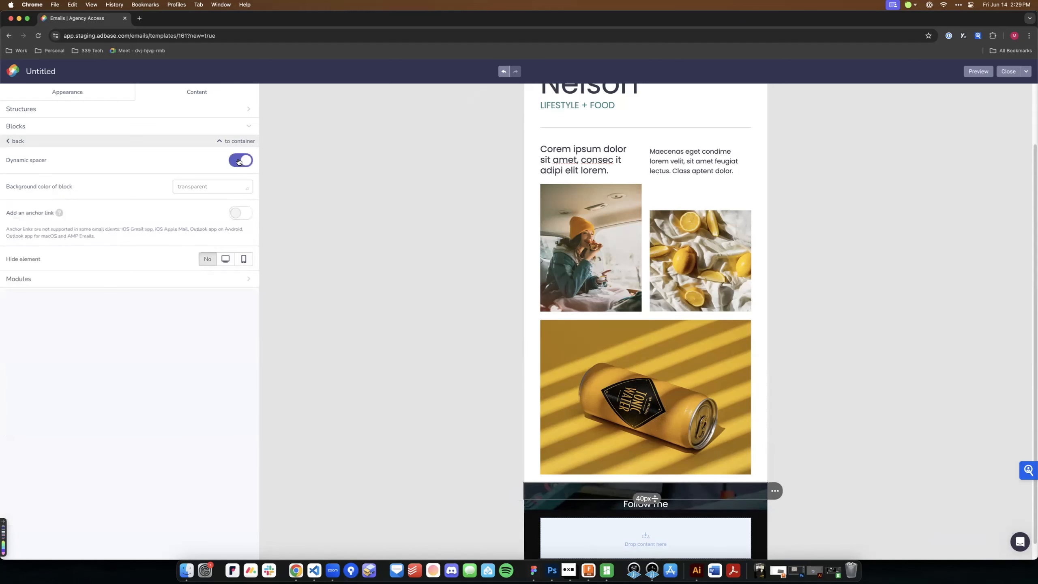
pyautogui.moveTo(655, 498); pyautogui.dragTo(653, 507)
pyautogui.moveTo(653, 517); pyautogui.dragTo(659, 526)
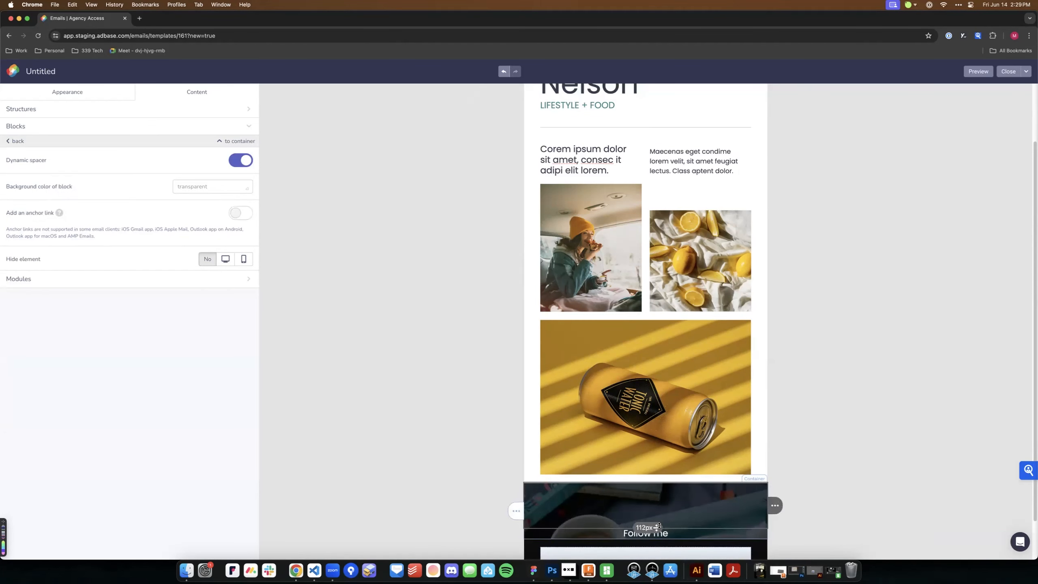
pyautogui.scroll(-2, 835, 387)
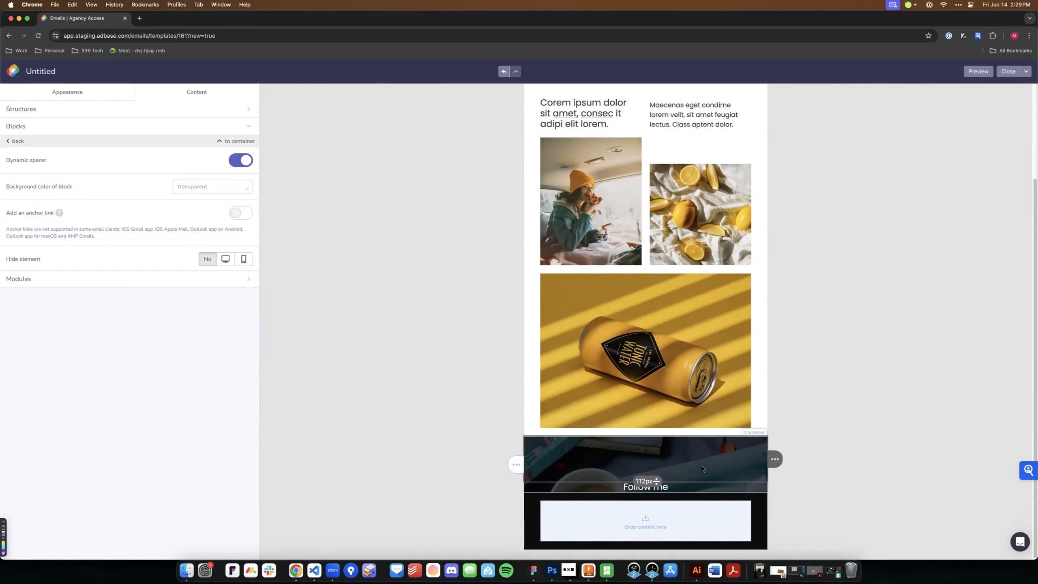
pyautogui.click(18, 141)
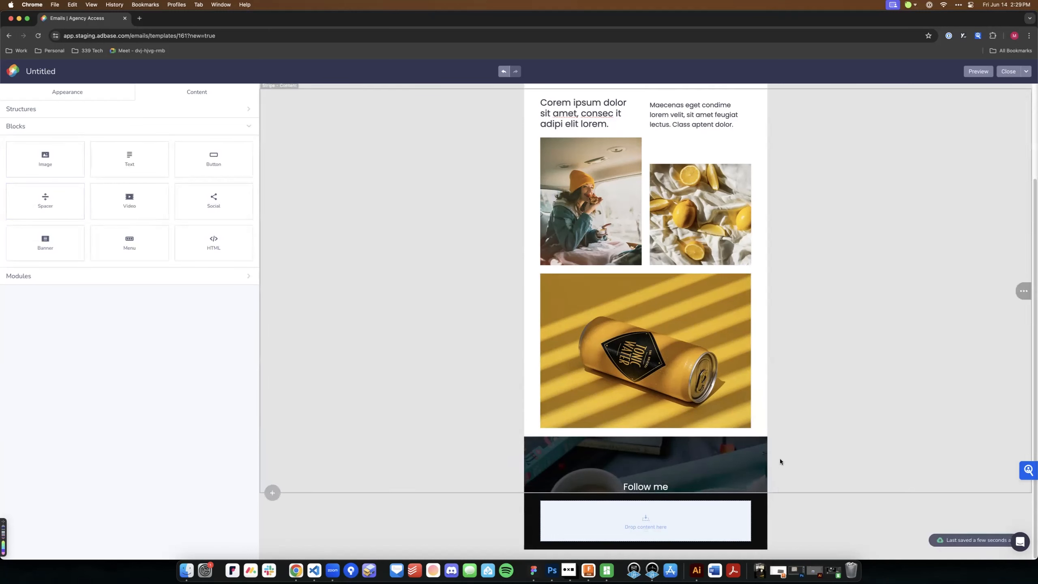
# Duplicate the 112px spacer and move the Follow me heading between the two spacers
pyautogui.click(741, 453)
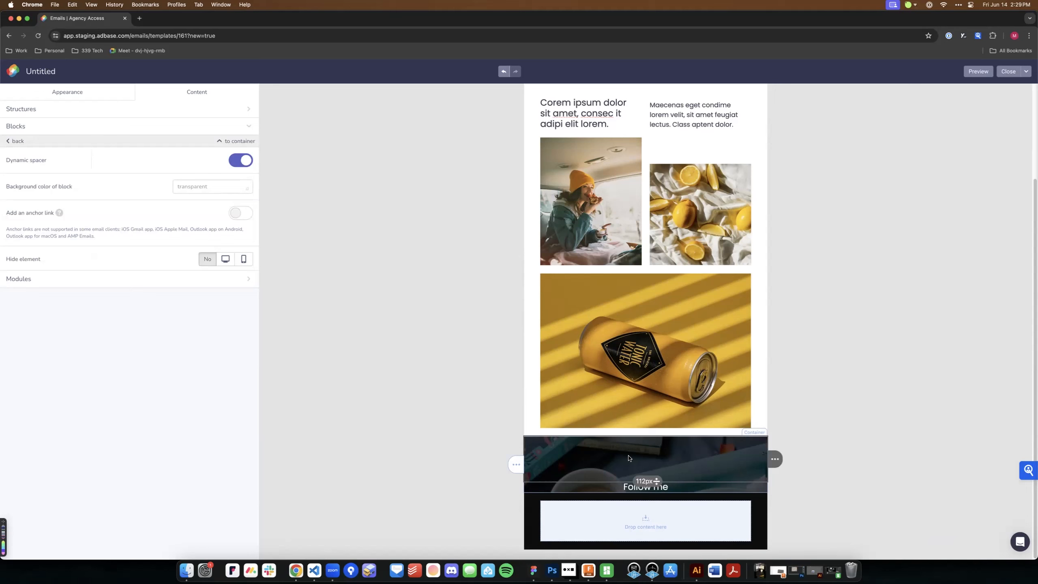
pyautogui.moveTo(775, 458)
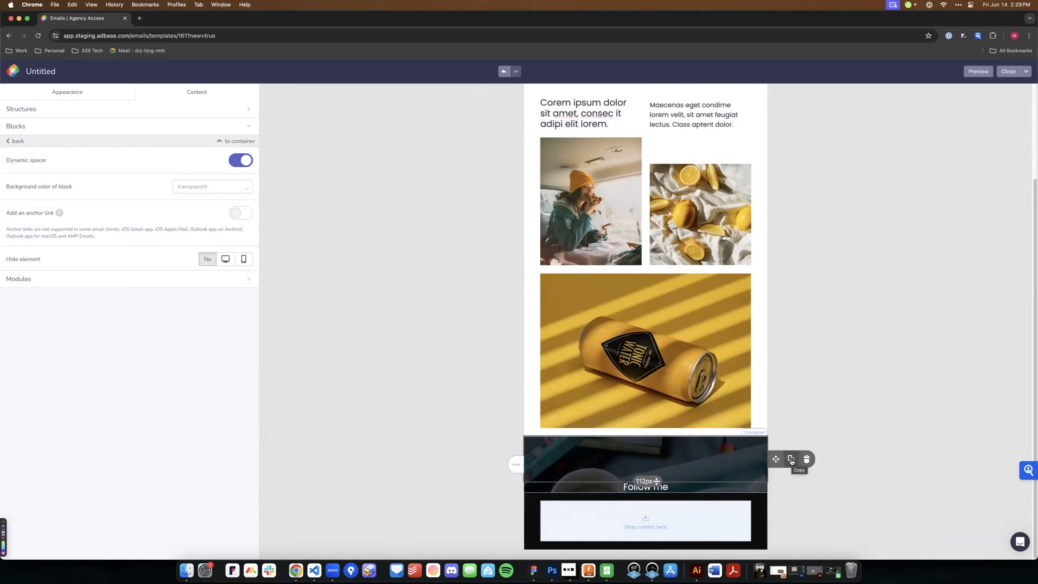
pyautogui.click(790, 459)
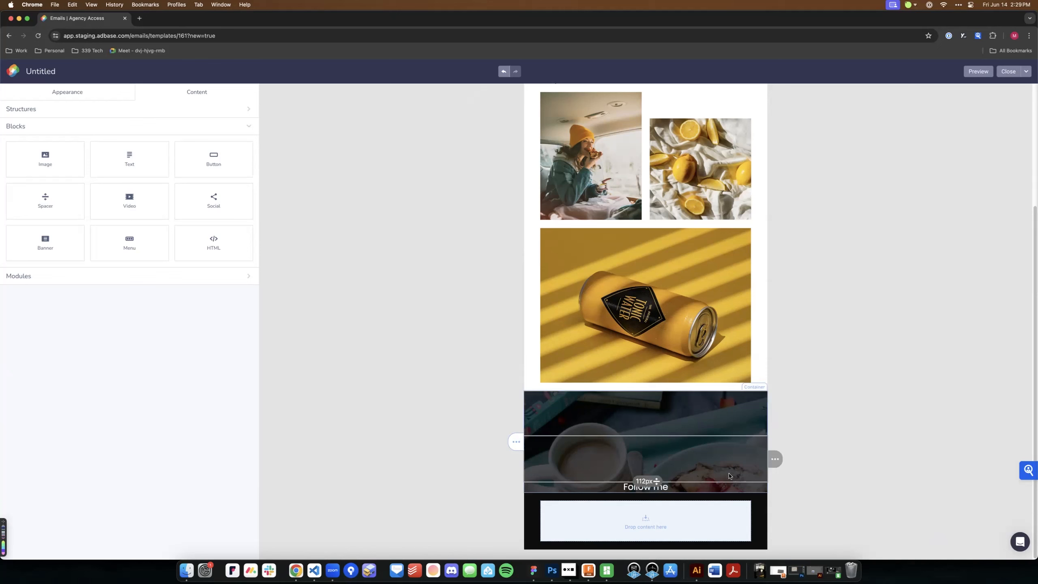
pyautogui.moveTo(771, 490)
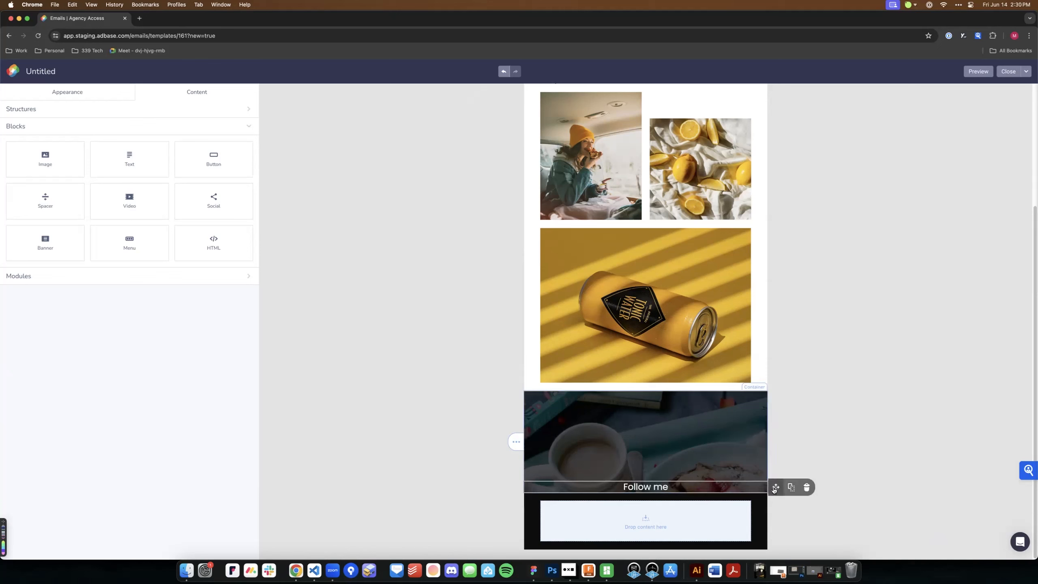
pyautogui.moveTo(775, 490); pyautogui.dragTo(734, 439)
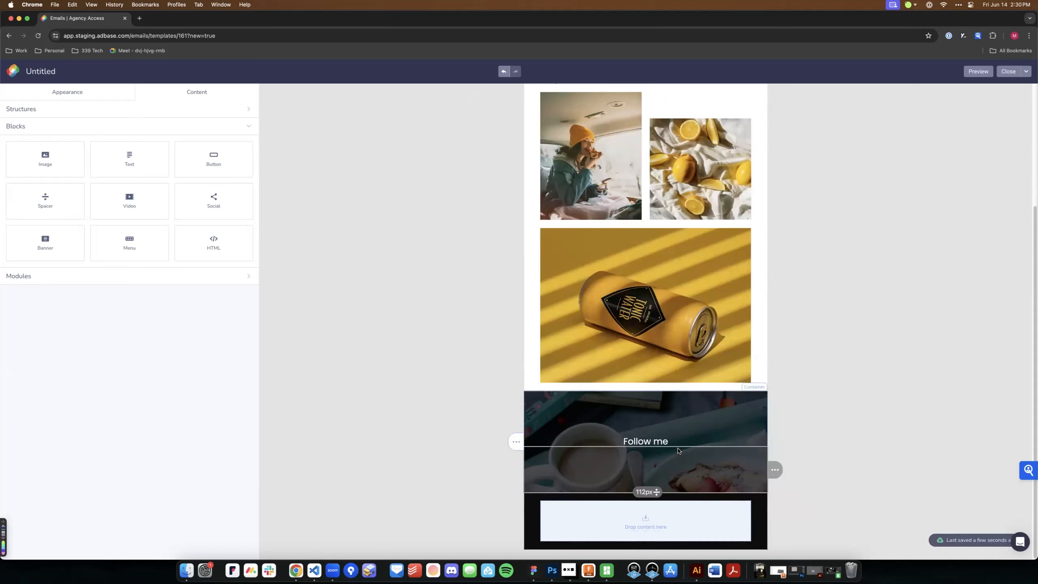
# Examine how the two spacers and the Follow me heading are arranged in the background-image container
pyautogui.click(680, 420)
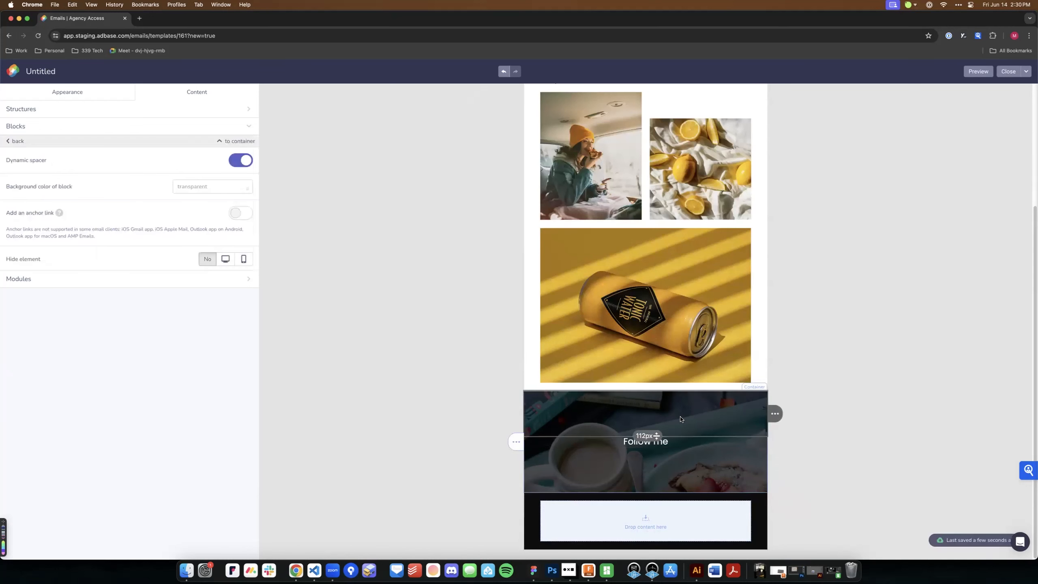
pyautogui.click(644, 441)
pyautogui.click(651, 471)
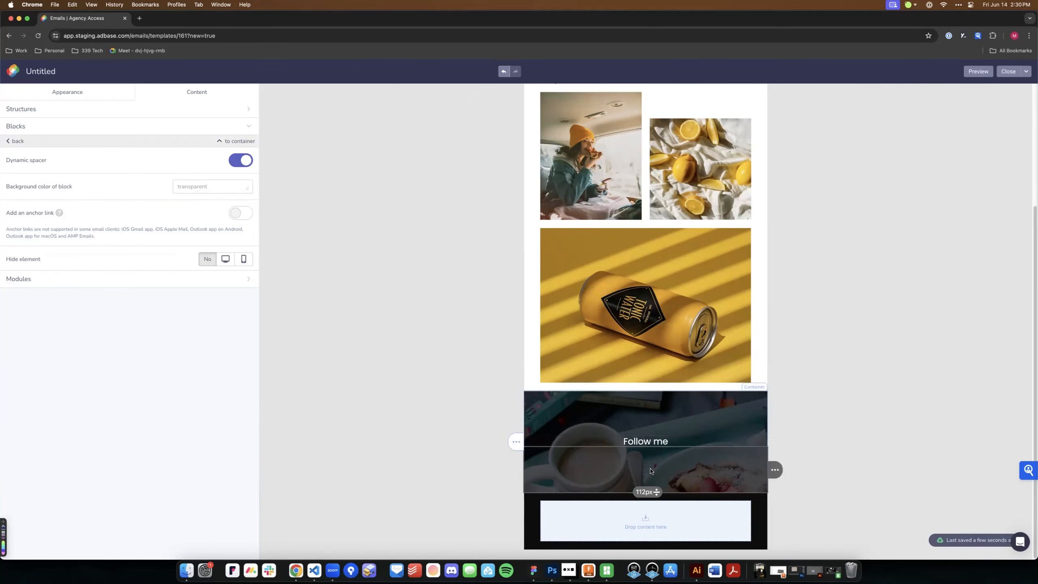
pyautogui.click(799, 352)
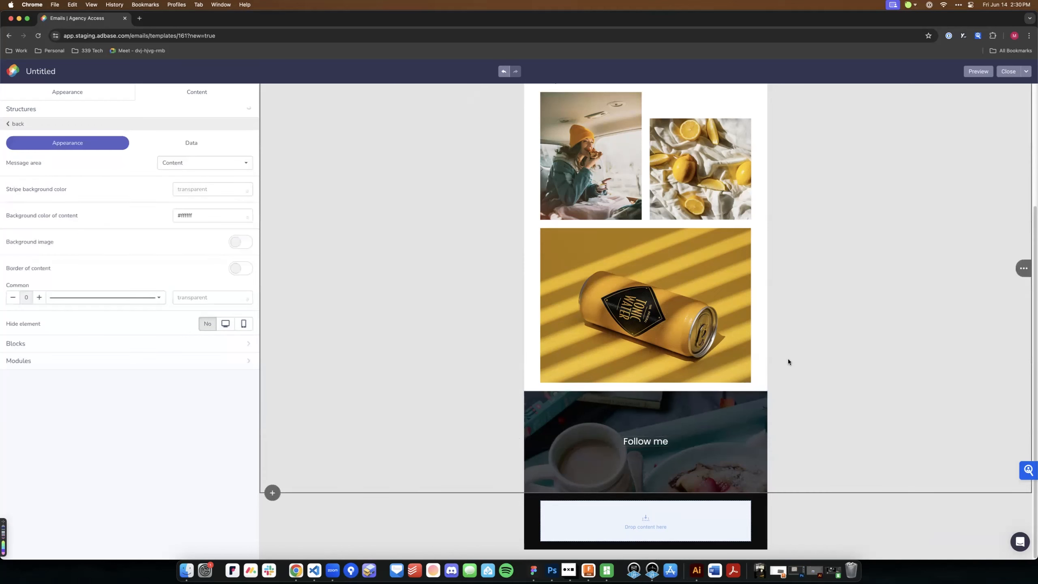
pyautogui.click(532, 405)
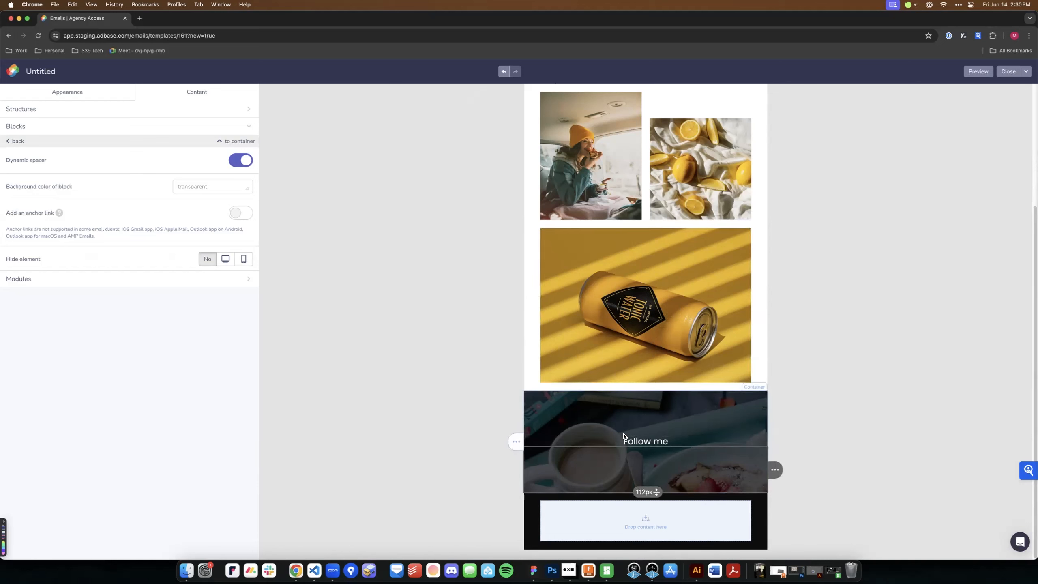
pyautogui.click(601, 441)
pyautogui.click(612, 416)
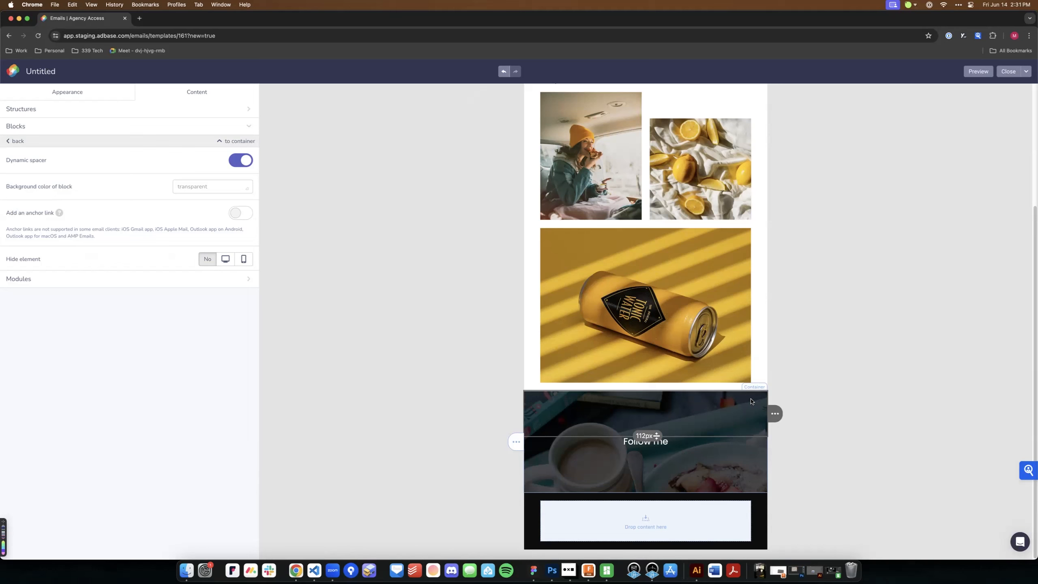
pyautogui.rightClick(352, 206)
pyautogui.click(320, 181)
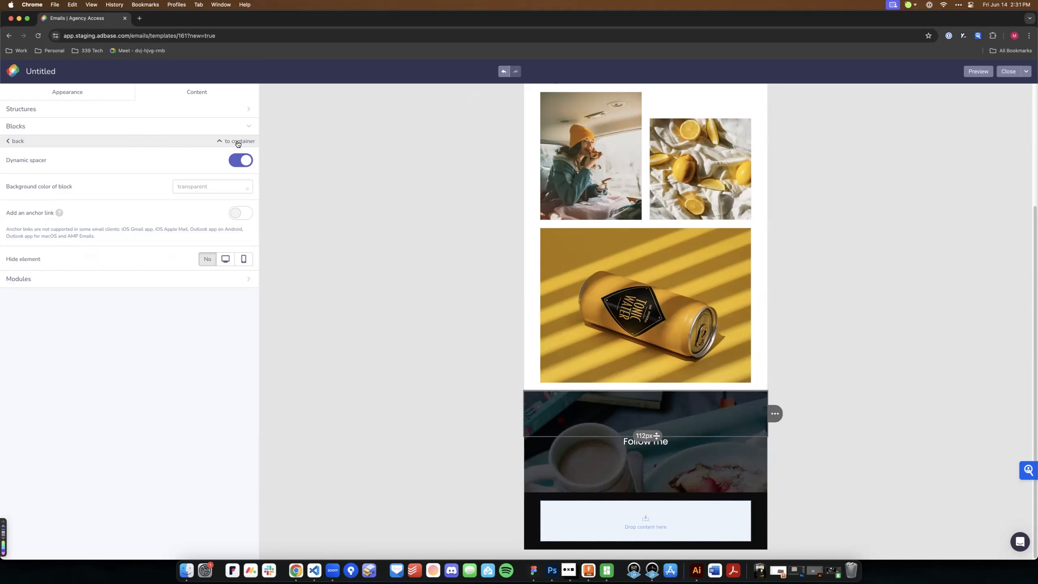
# Align the container's background image to center, set its Y position to center and turn on image repeat
pyautogui.click(238, 141)
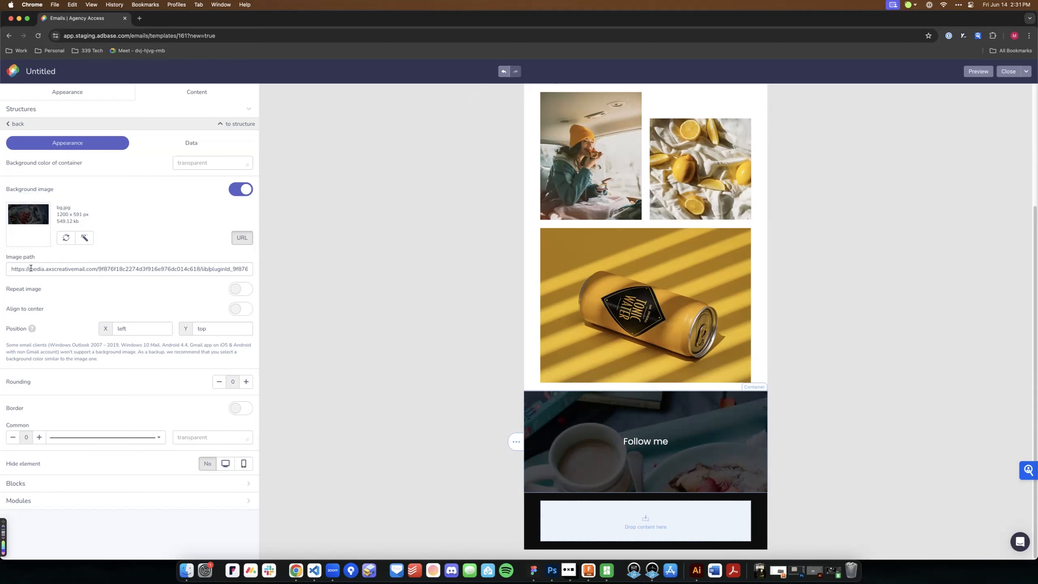
pyautogui.click(237, 310)
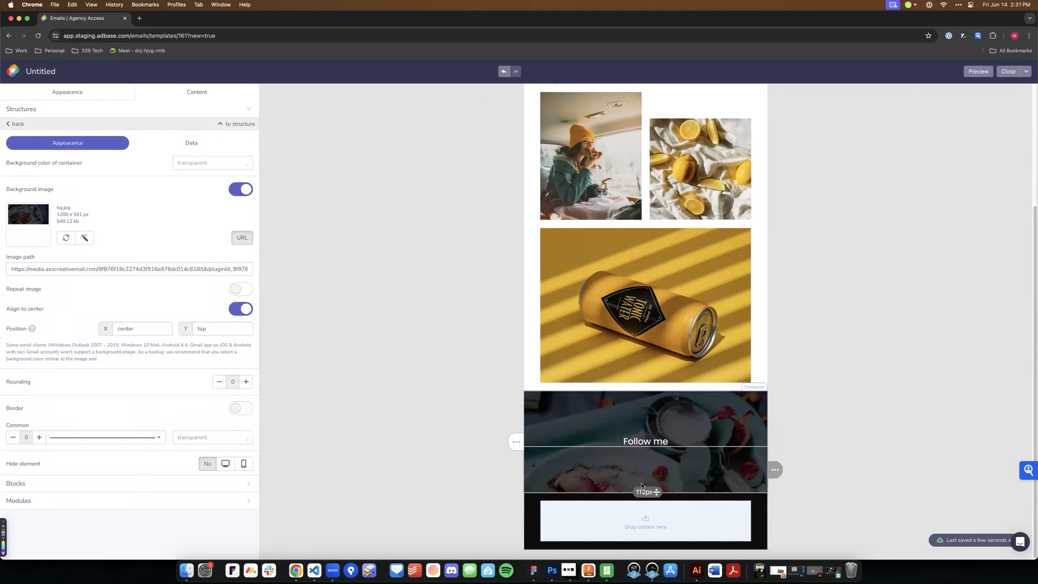
pyautogui.moveTo(33, 330)
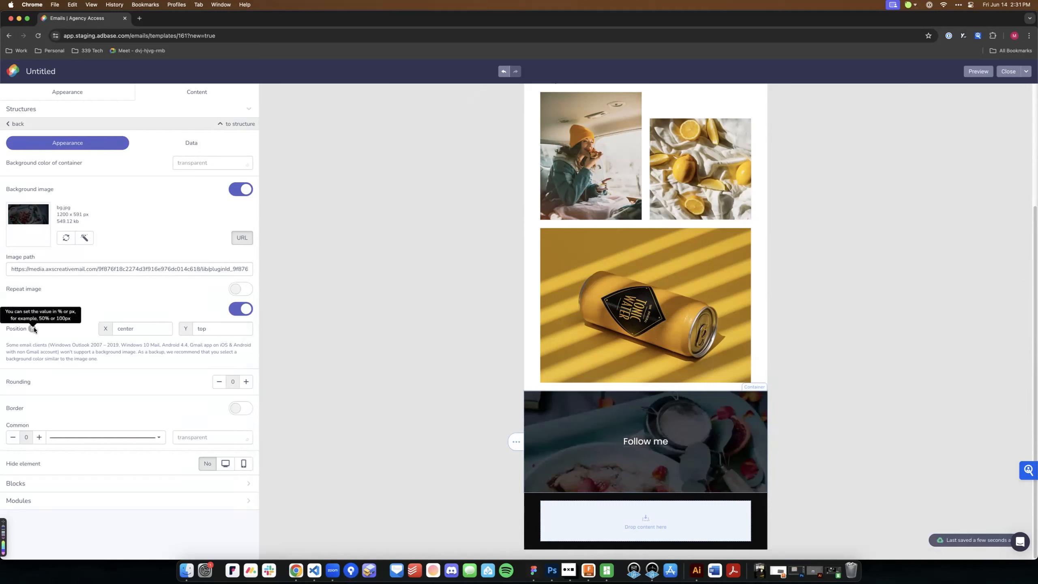
pyautogui.doubleClick(144, 329)
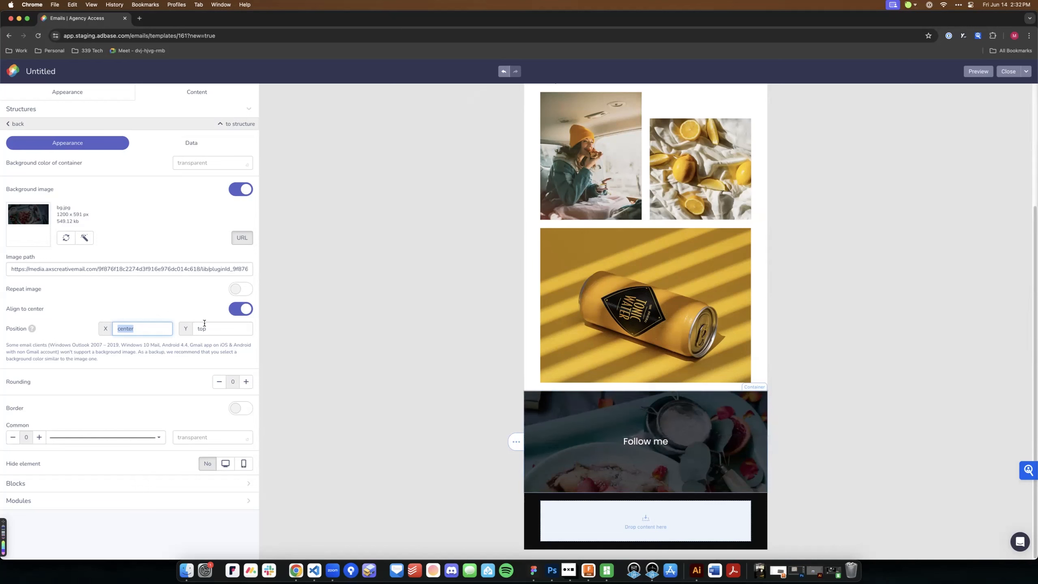
pyautogui.click(238, 323)
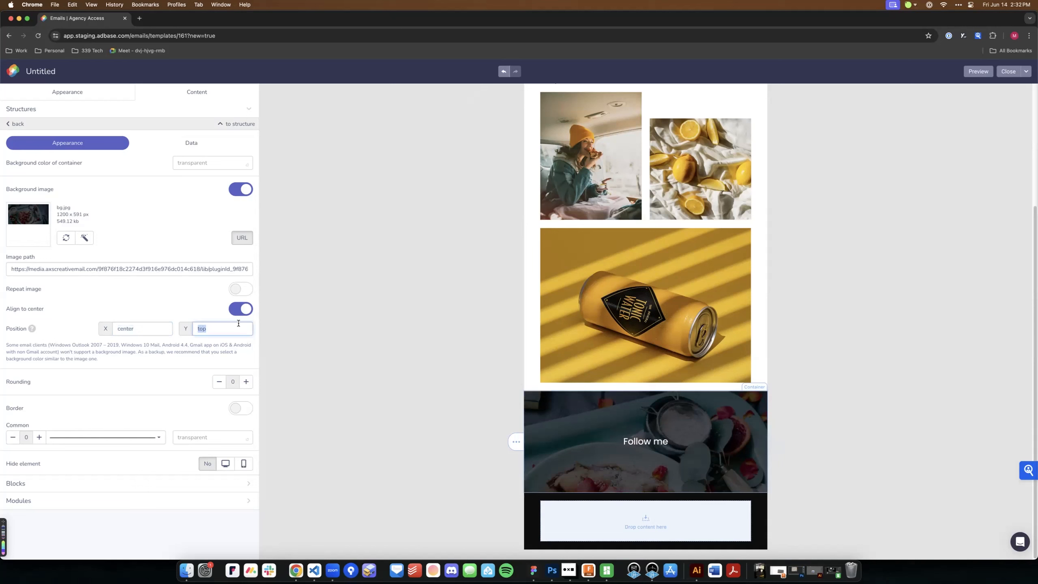
pyautogui.write('center')
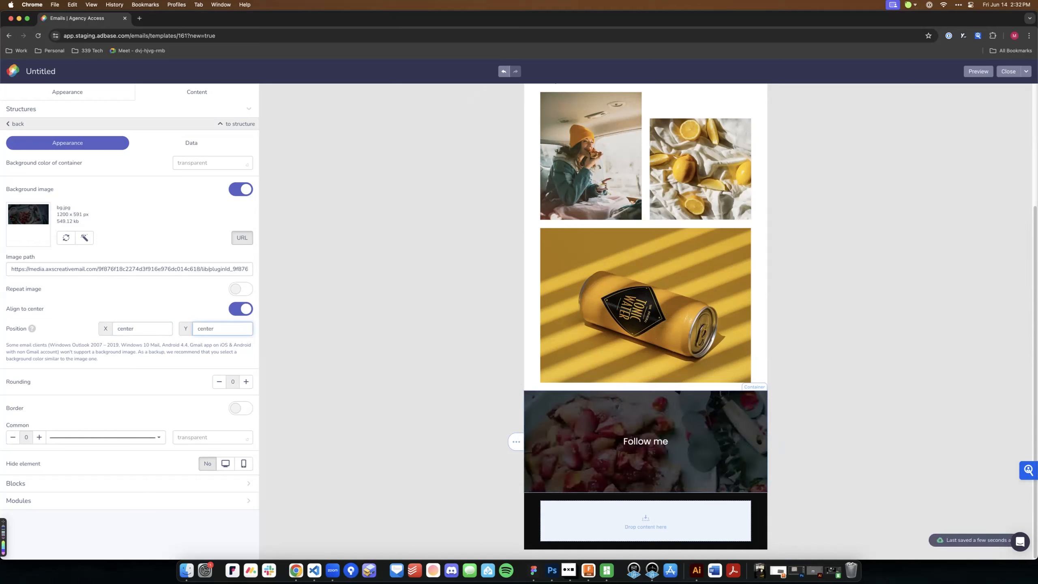
pyautogui.click(185, 307)
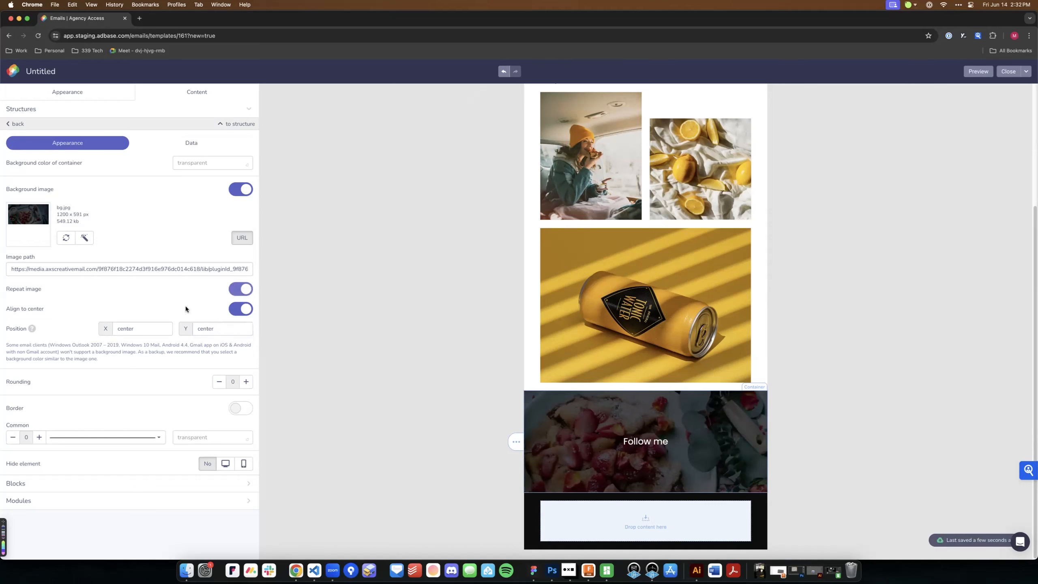
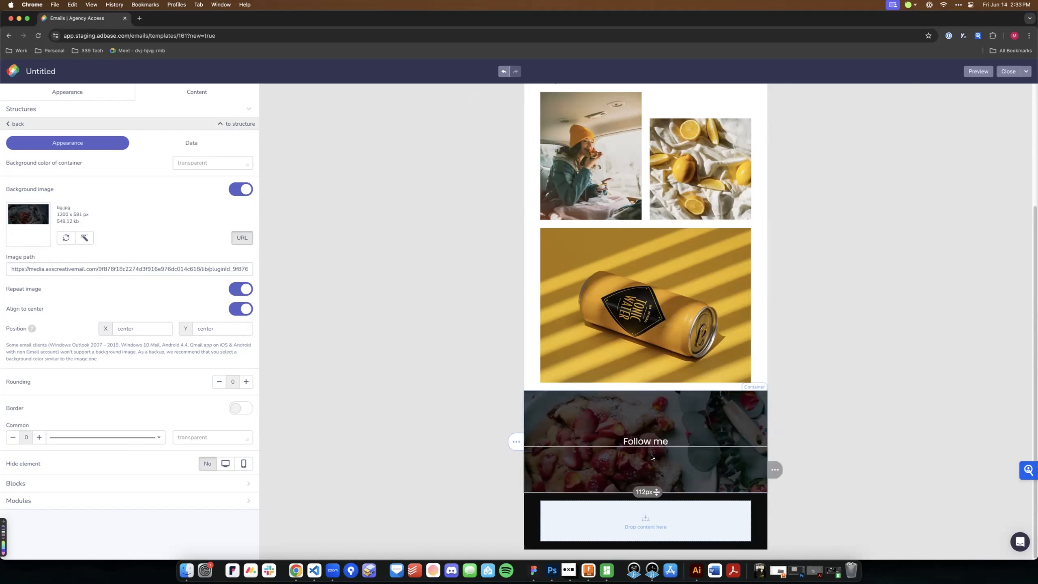
# Add a Social block between the Follow me heading and the lower spacer and open its settings
pyautogui.click(17, 124)
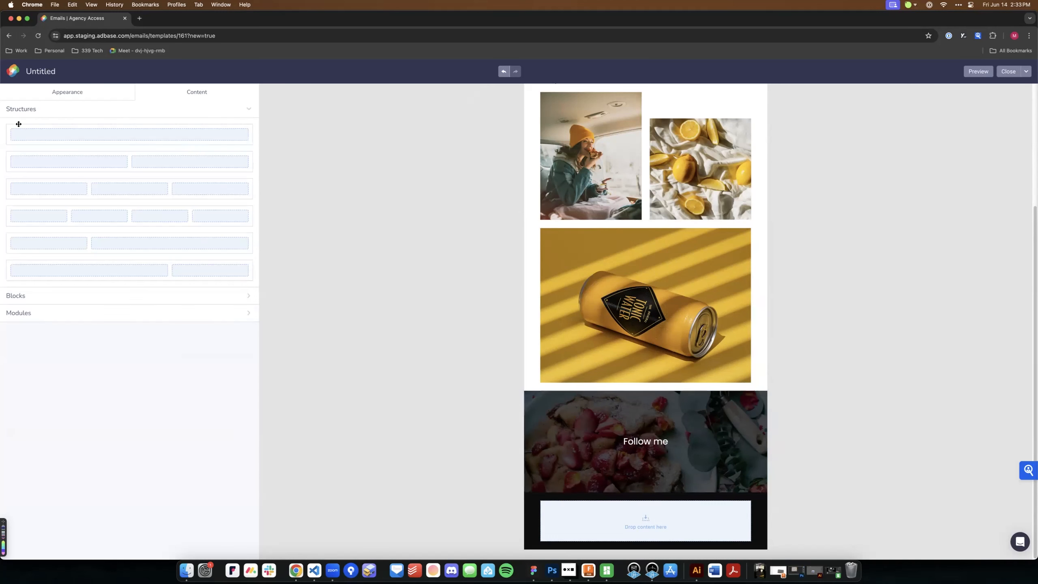
pyautogui.click(24, 296)
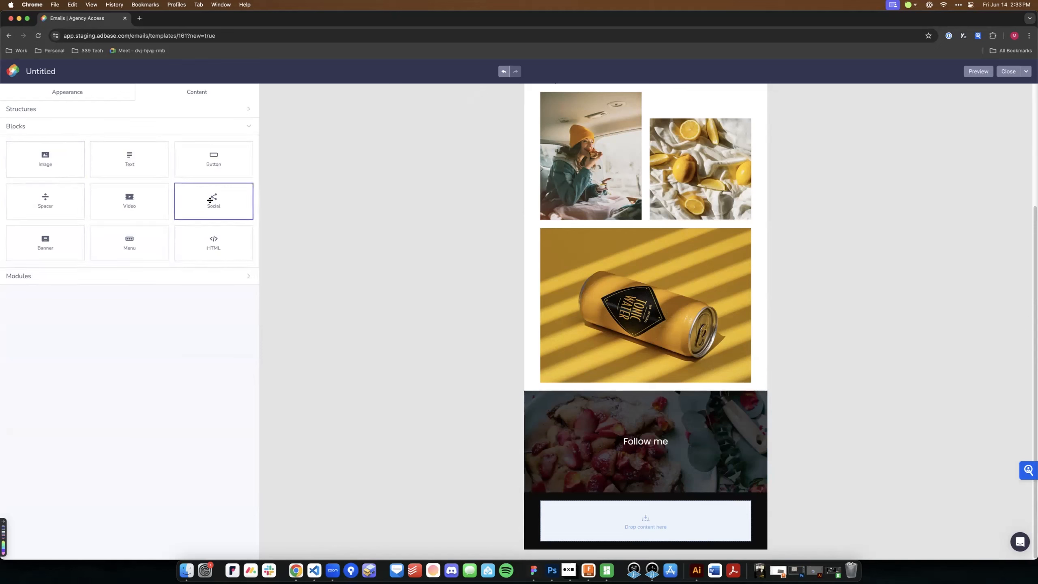
pyautogui.moveTo(206, 201); pyautogui.dragTo(640, 450)
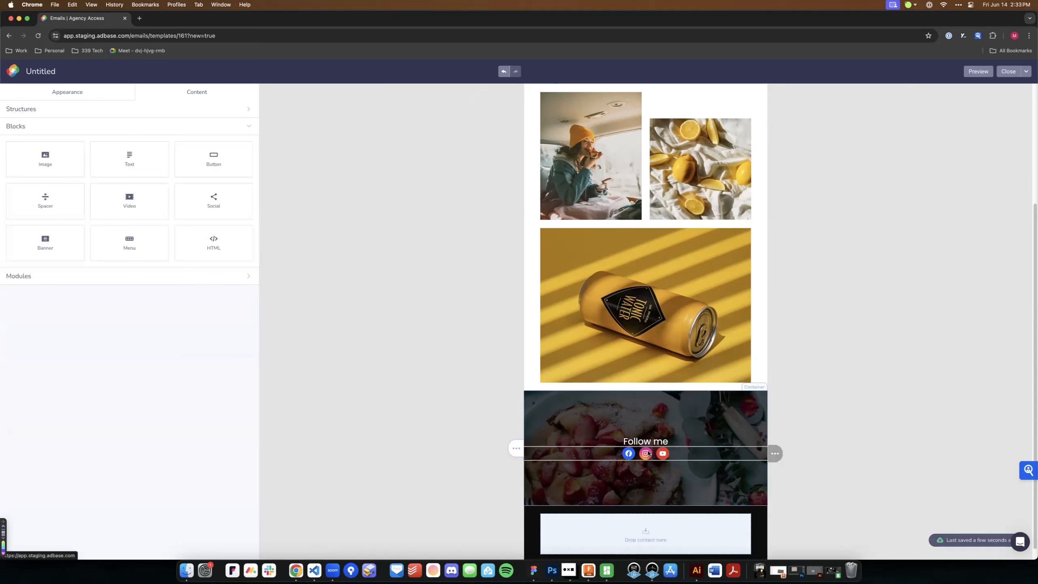
pyautogui.click(644, 454)
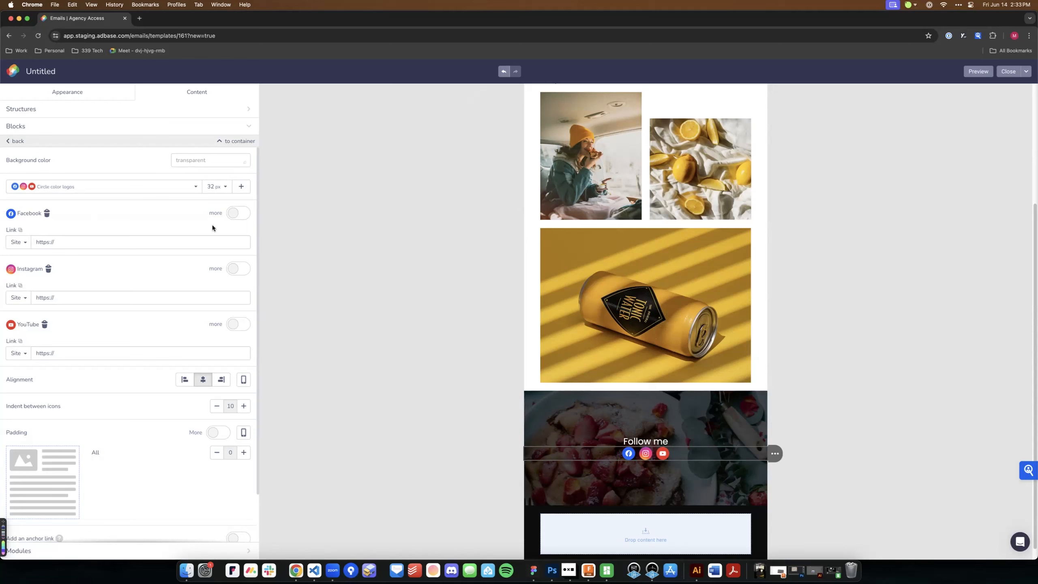
# Remove the YouTube icon from the Social block and add a Vimeo icon in its place
pyautogui.click(46, 325)
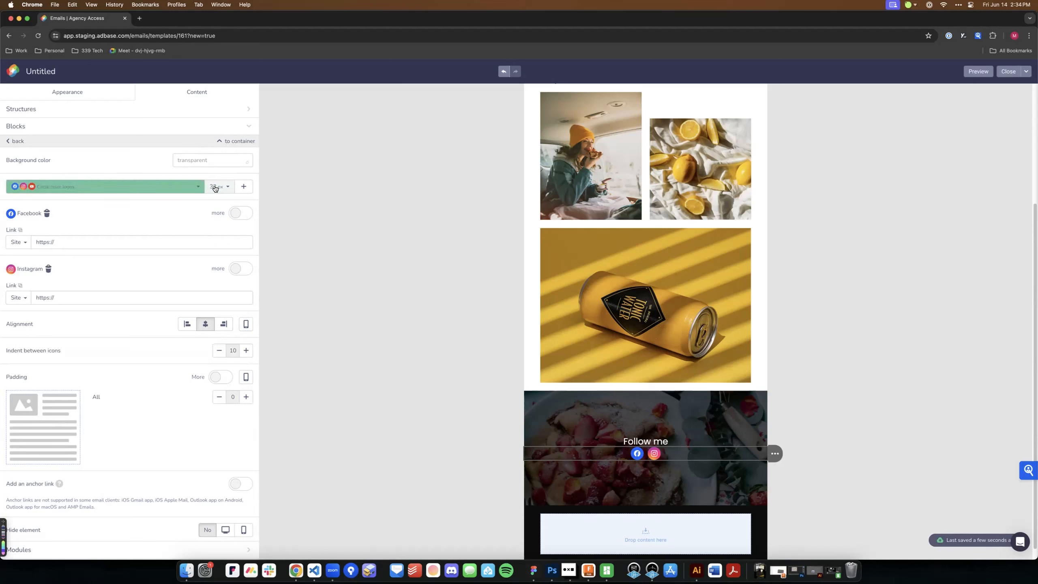
pyautogui.click(243, 187)
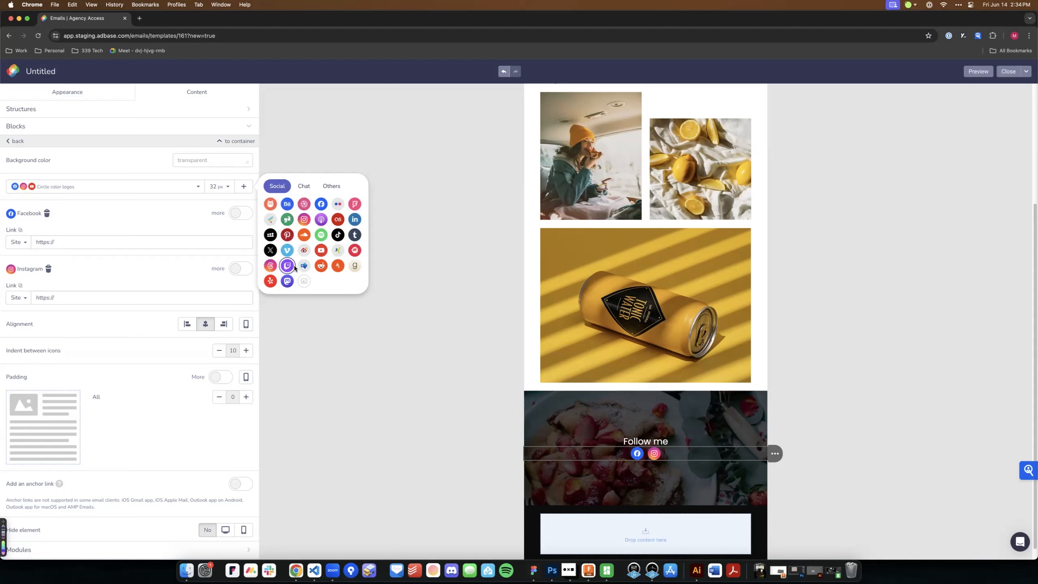
pyautogui.click(302, 191)
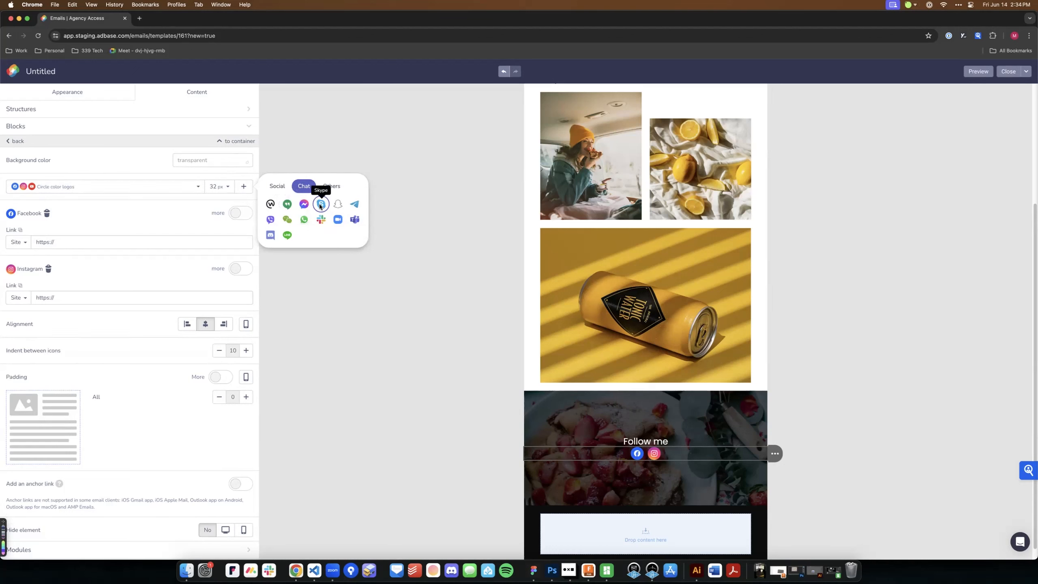
pyautogui.click(332, 186)
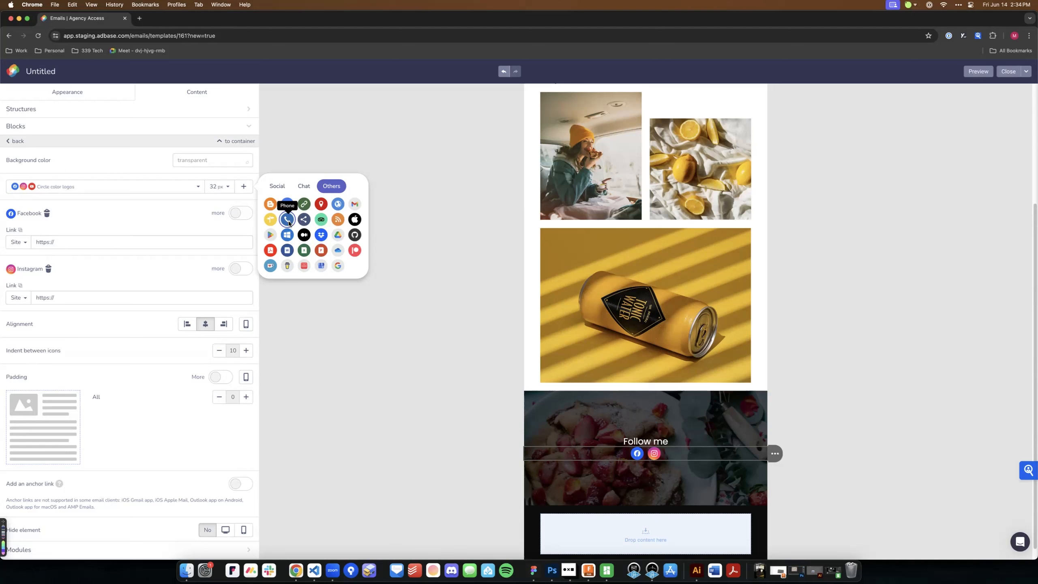
pyautogui.click(279, 191)
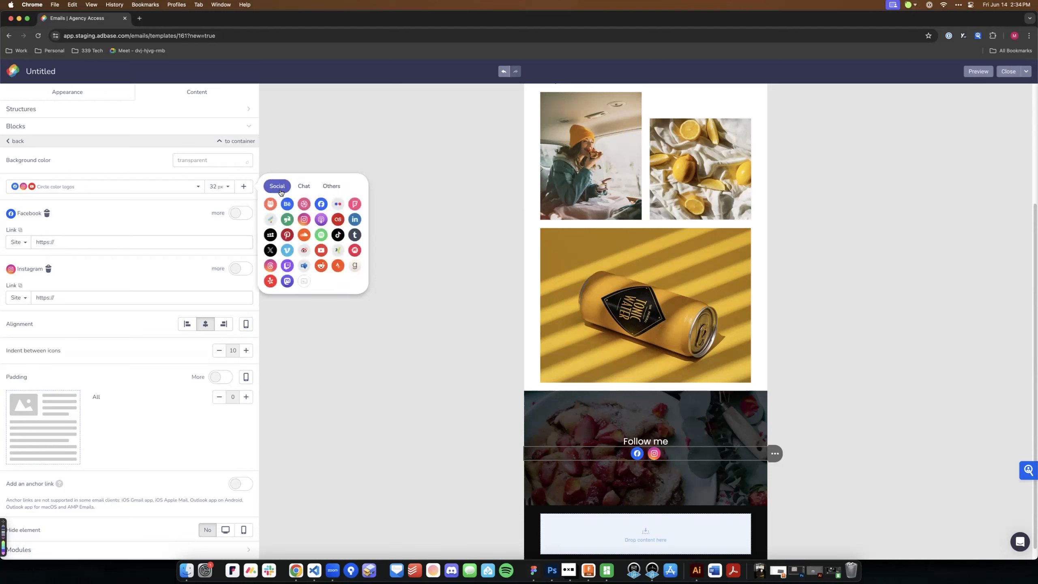
pyautogui.click(285, 250)
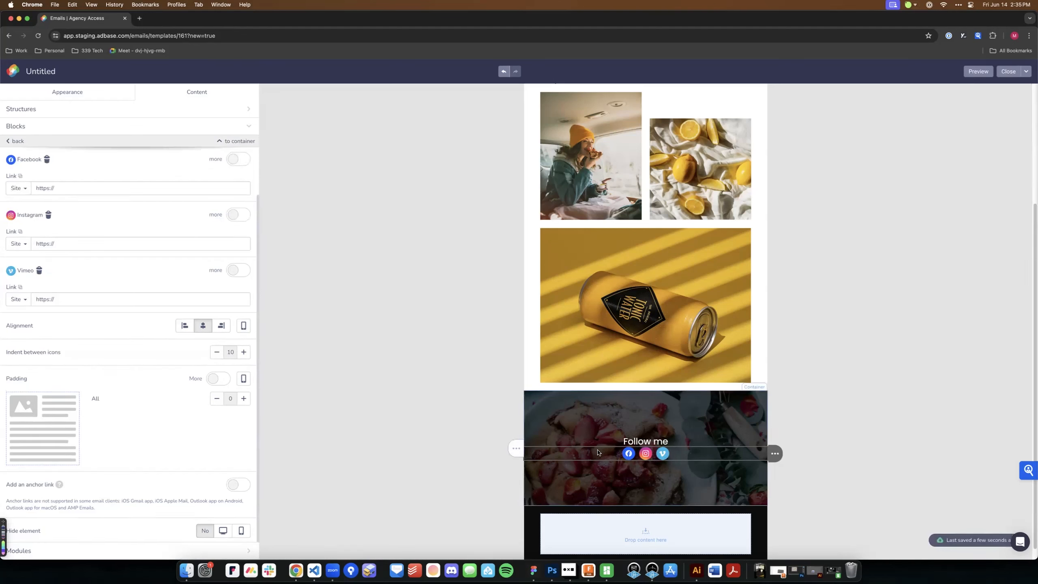
# Try the Rounded color logos and Rounded color with border styles on the social icons
pyautogui.scroll(1, 138, 250)
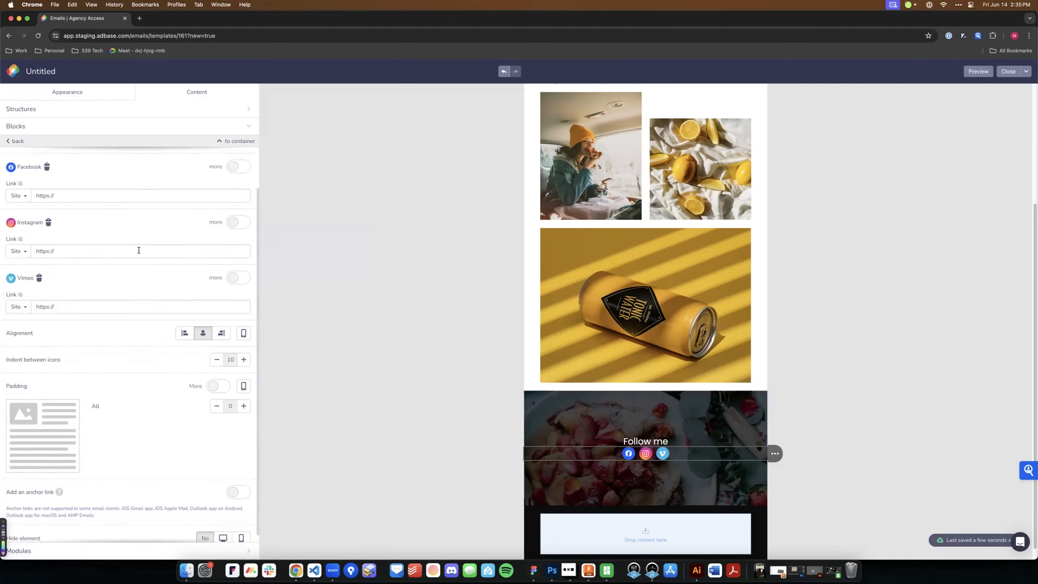
pyautogui.scroll(3, 139, 250)
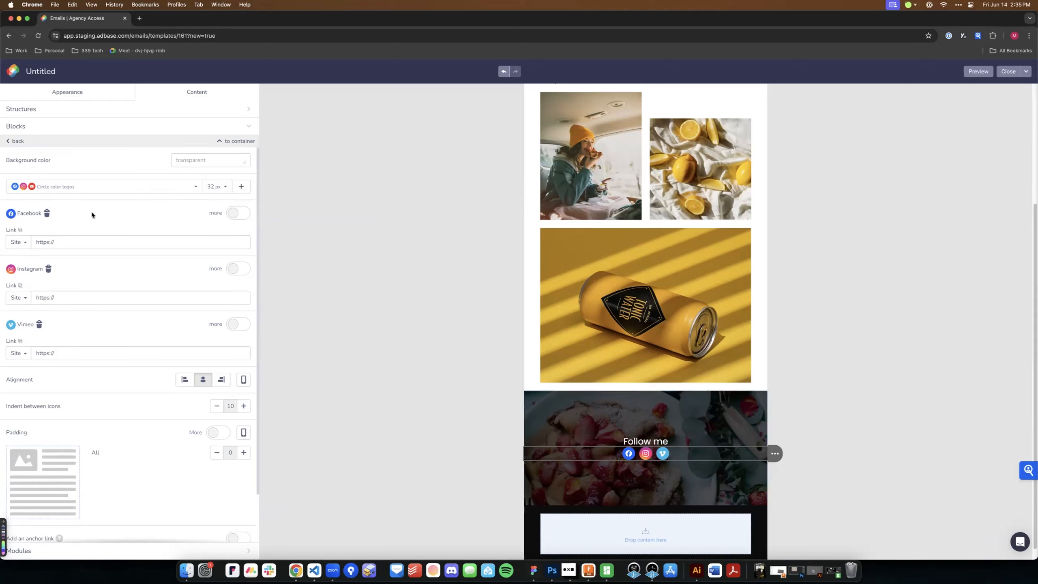
pyautogui.click(182, 188)
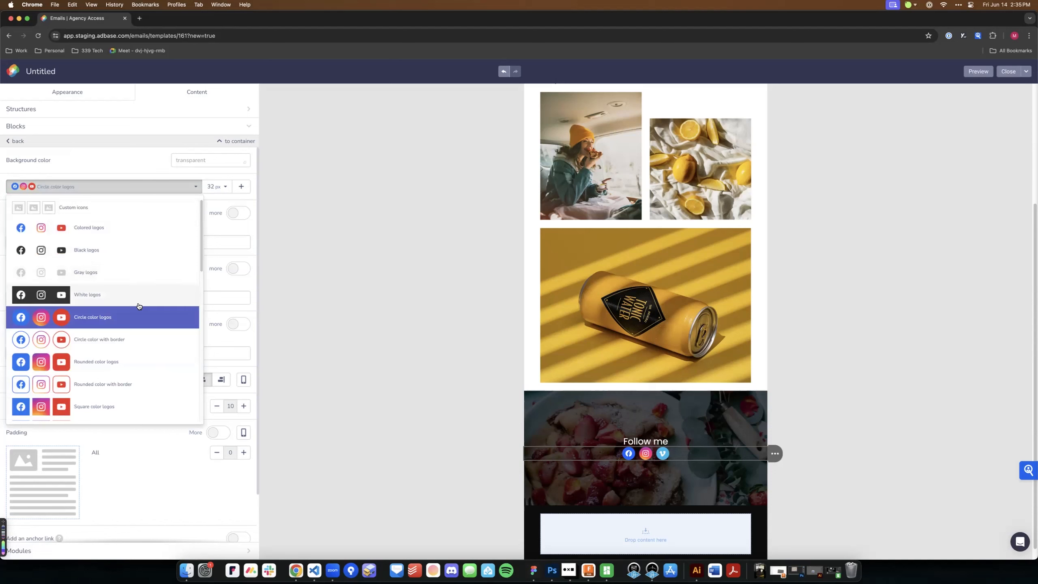
pyautogui.scroll(-5, 136, 306)
pyautogui.scroll(2, 135, 304)
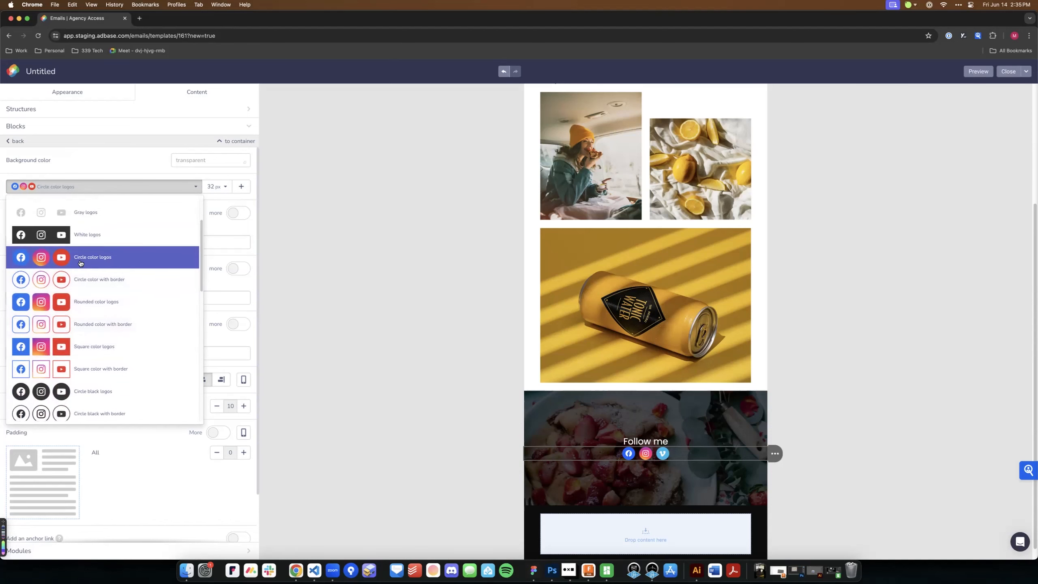
pyautogui.click(81, 301)
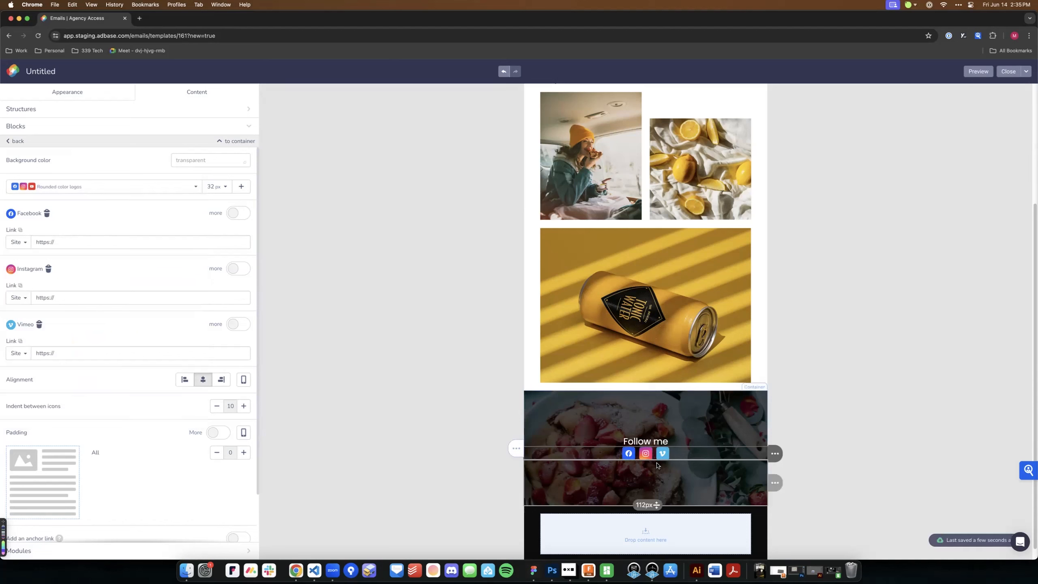
pyautogui.click(141, 188)
pyautogui.click(102, 384)
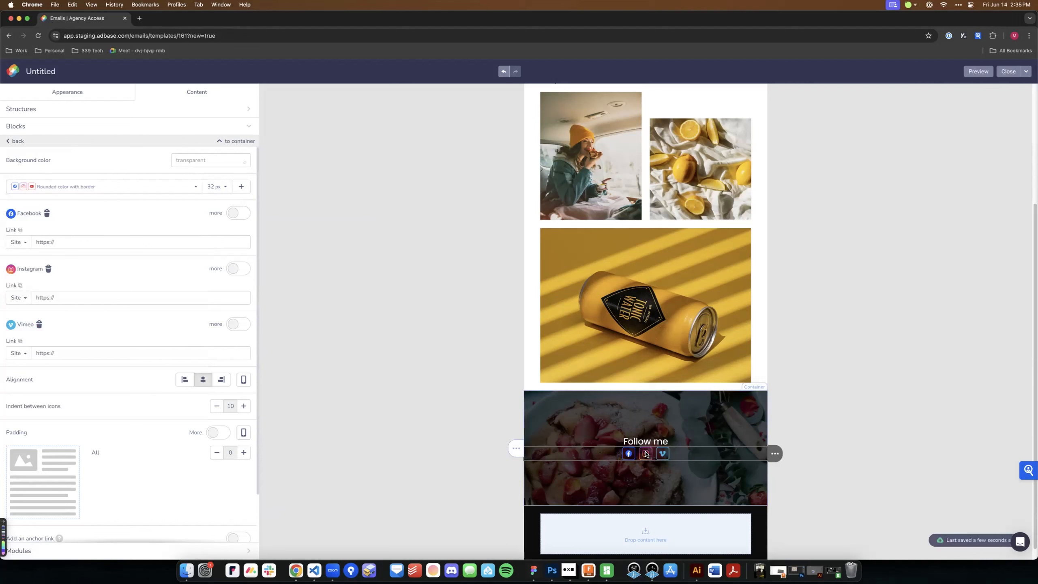
# Try the Gray logos style on the social icons and switch them back to Circle color logos
pyautogui.click(82, 187)
pyautogui.scroll(-2, 98, 339)
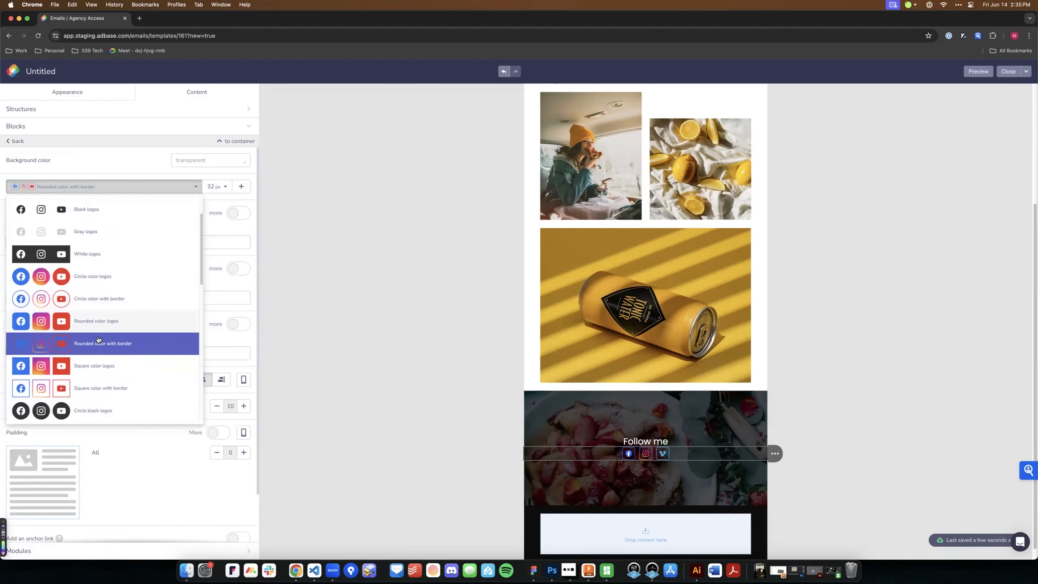
pyautogui.scroll(-15, 99, 340)
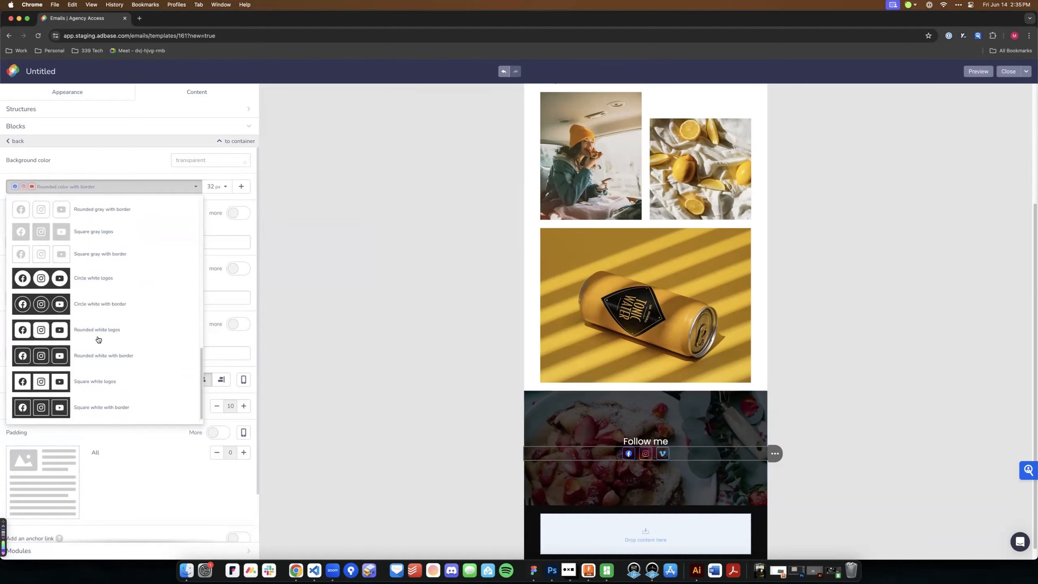
pyautogui.scroll(15, 98, 339)
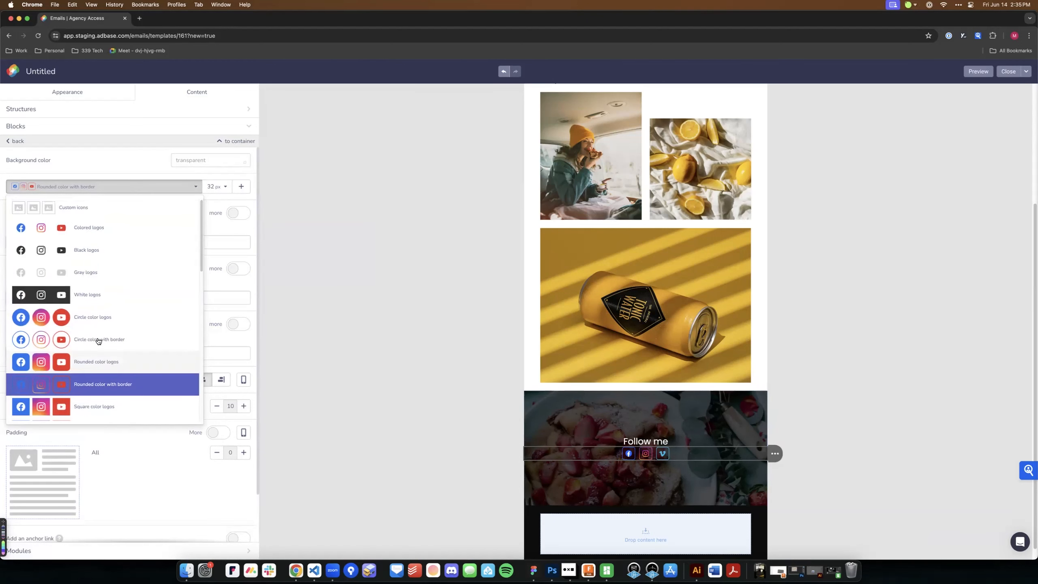
pyautogui.click(97, 273)
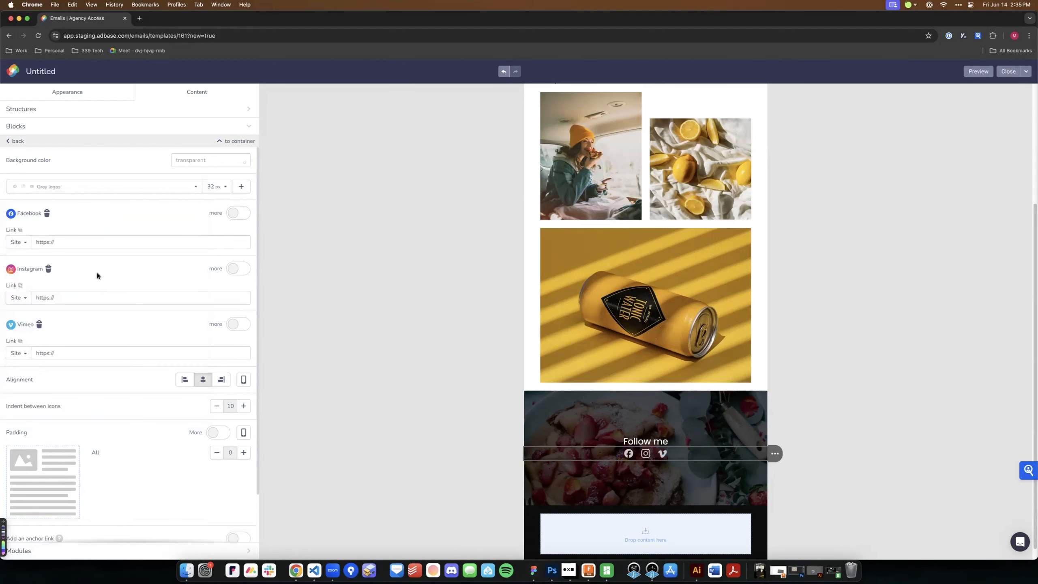
pyautogui.click(124, 186)
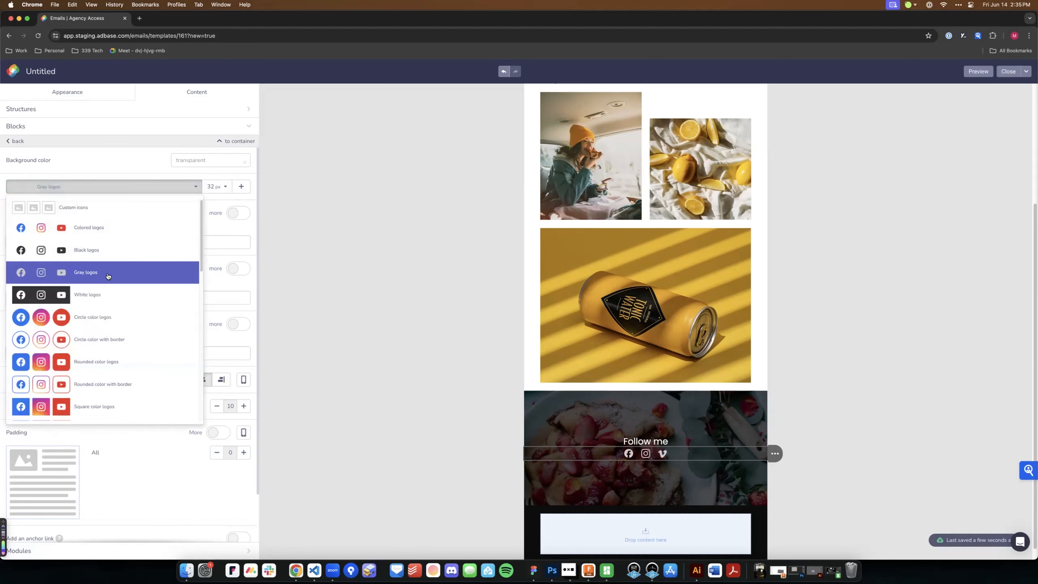
pyautogui.click(104, 322)
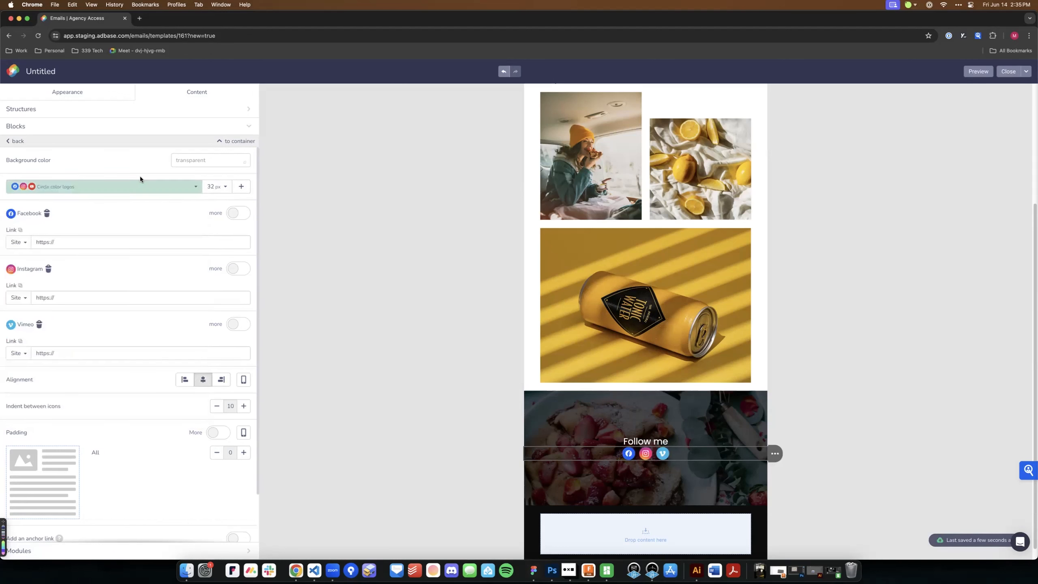
# Try sizes of 24 px and 64 px on the social icons and set them back to 32 px
pyautogui.click(221, 187)
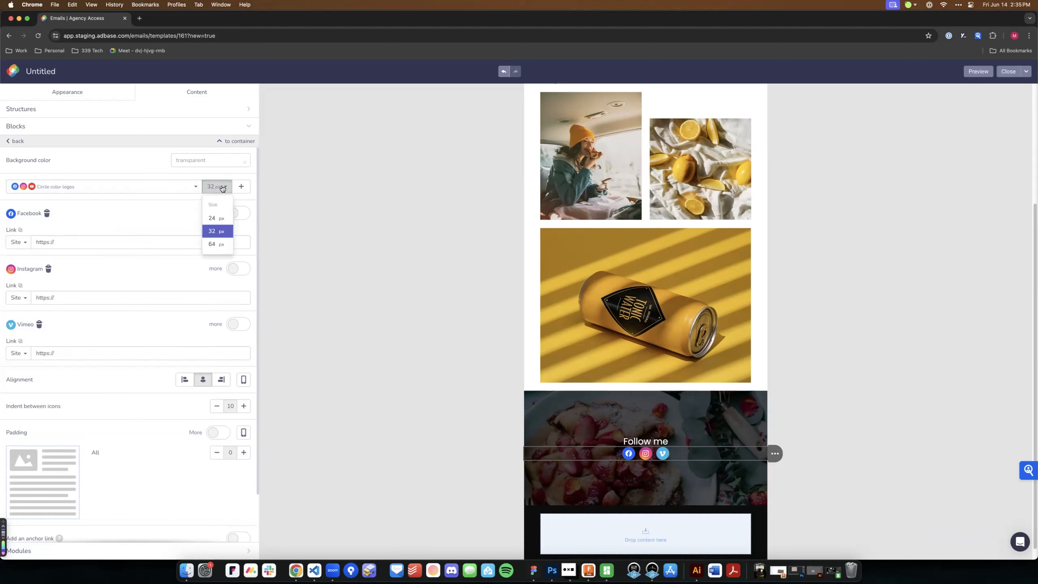
pyautogui.click(216, 219)
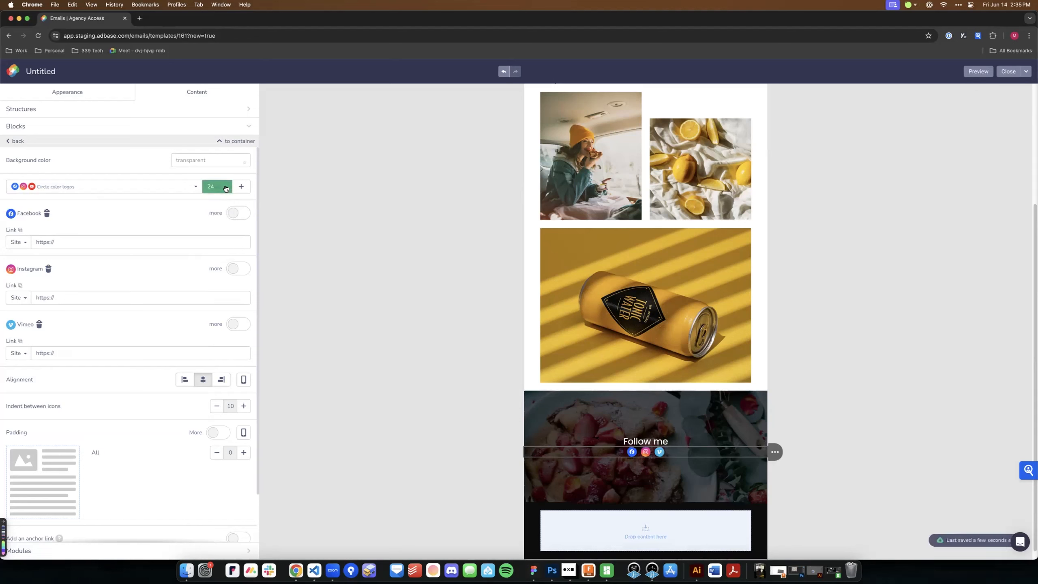
pyautogui.click(225, 187)
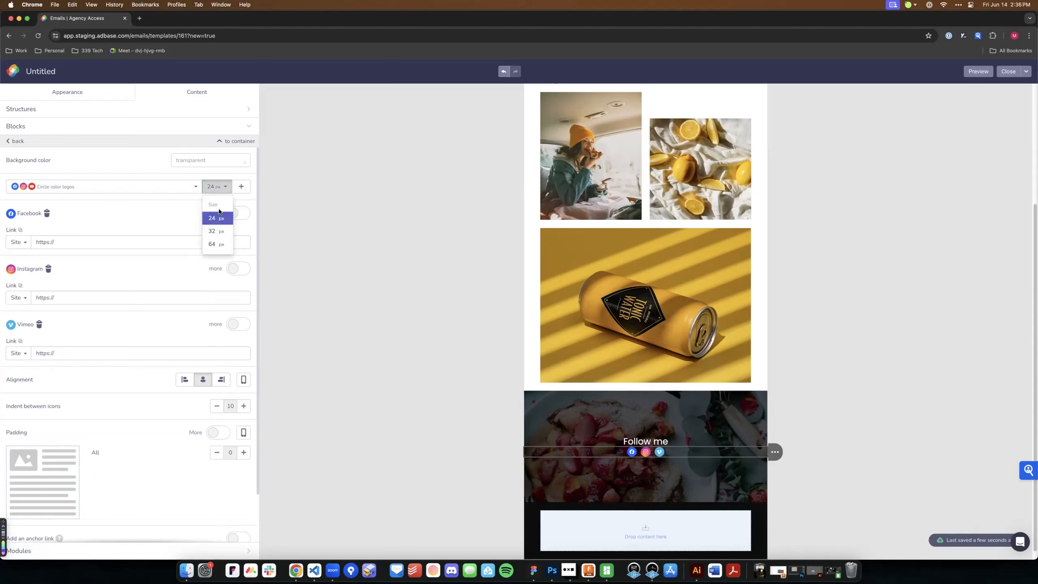
pyautogui.click(216, 231)
pyautogui.click(225, 188)
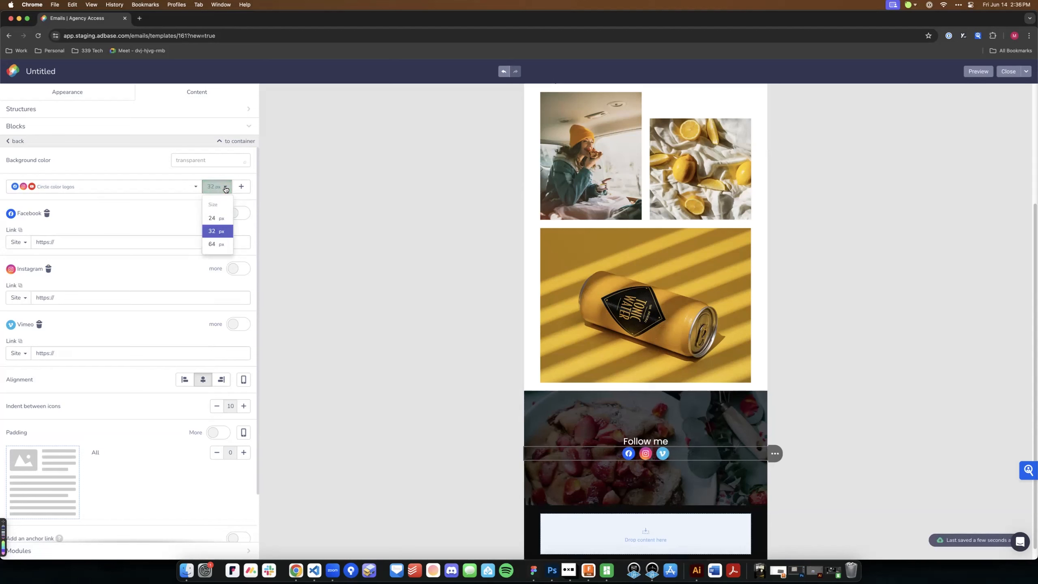
pyautogui.click(216, 244)
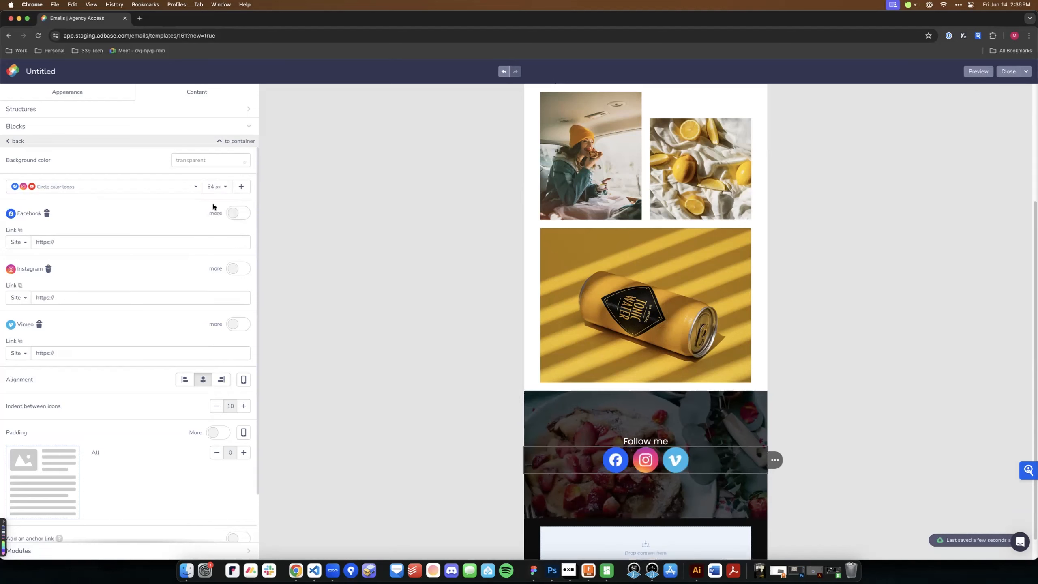
pyautogui.click(221, 187)
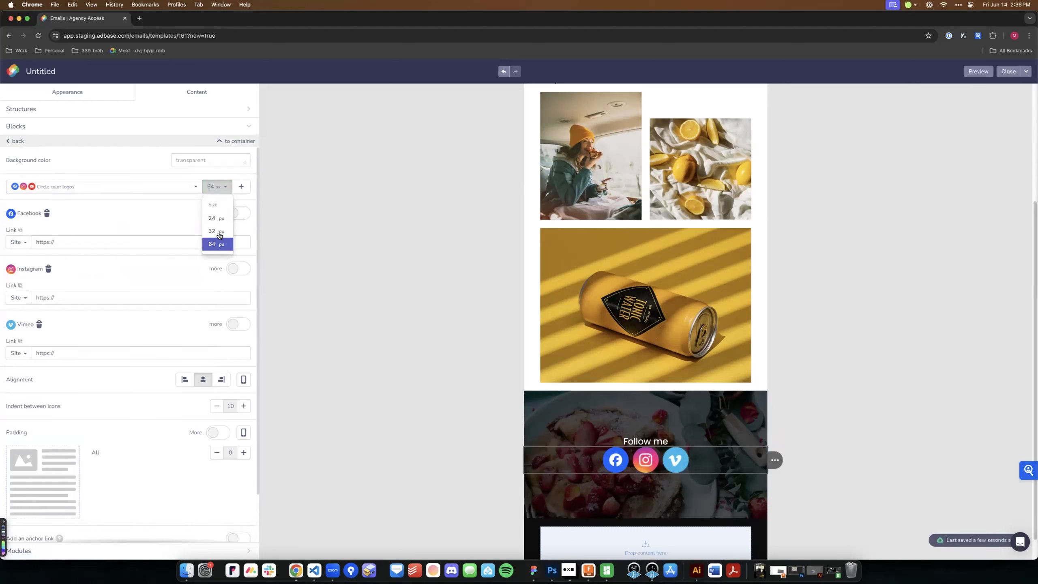
pyautogui.click(212, 218)
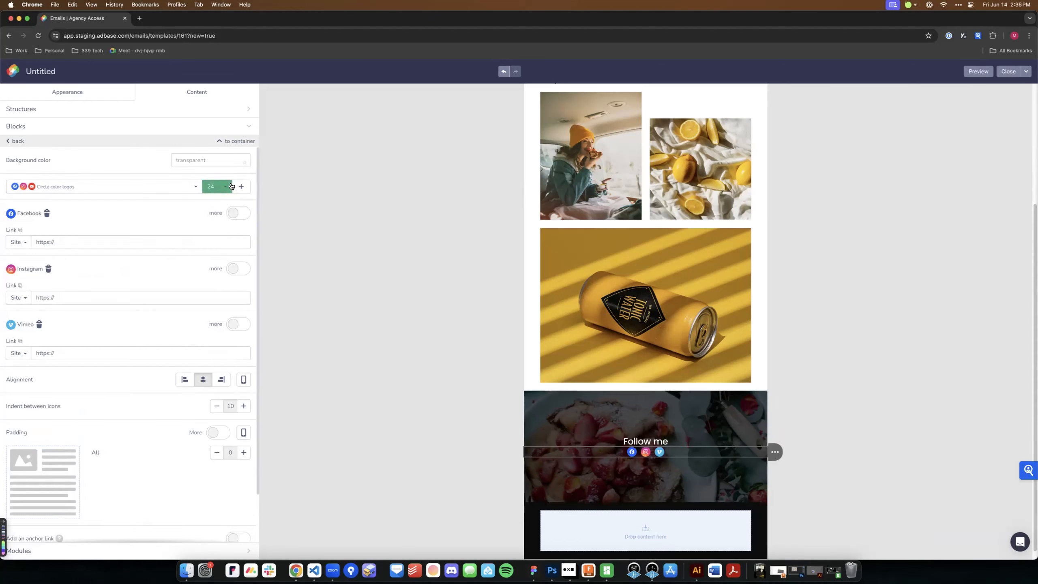
pyautogui.click(217, 187)
pyautogui.click(216, 231)
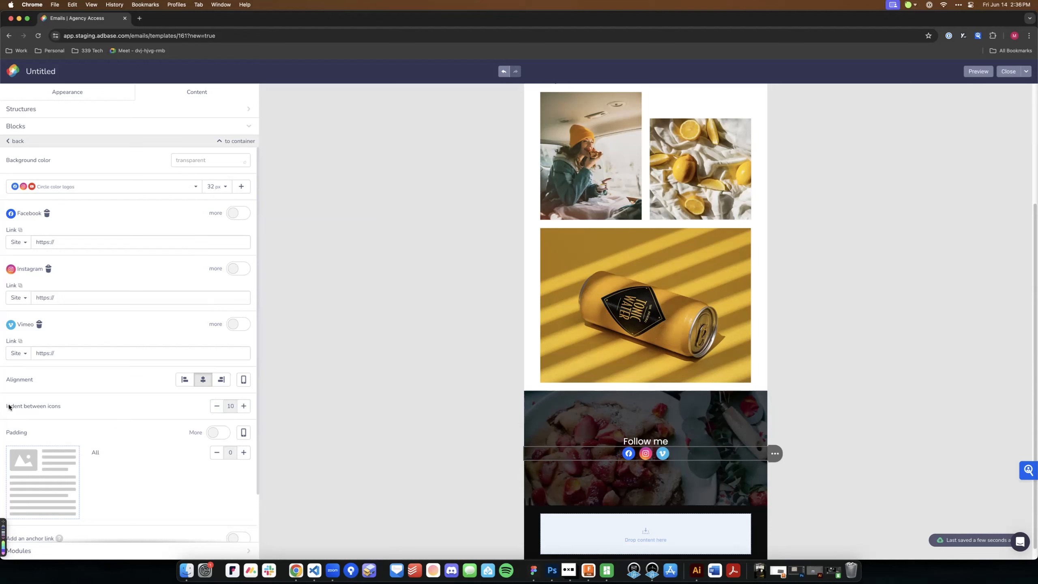
# Set the indent between the social icons to 30
pyautogui.click(243, 406)
pyautogui.click(243, 406)
pyautogui.click(242, 406)
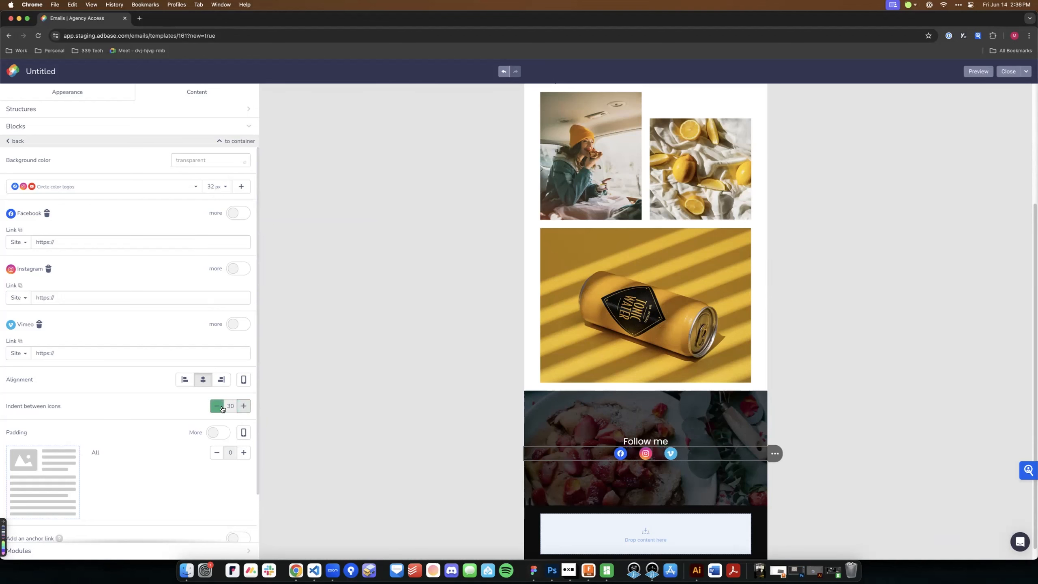
pyautogui.click(243, 406)
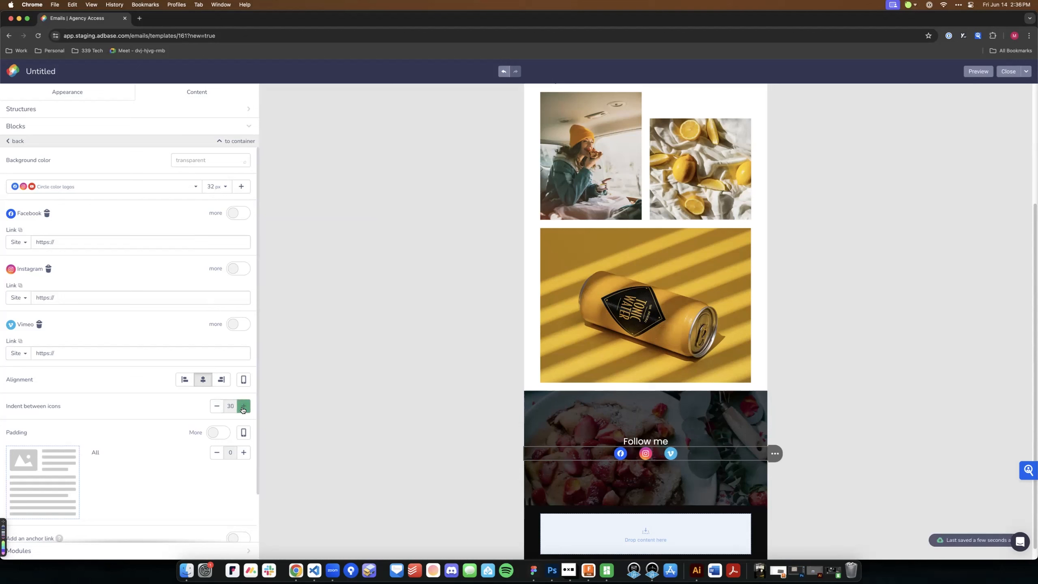
# Try the 24 px icon size with the wider spacing and return the social icons to 32 px
pyautogui.click(219, 188)
pyautogui.click(213, 218)
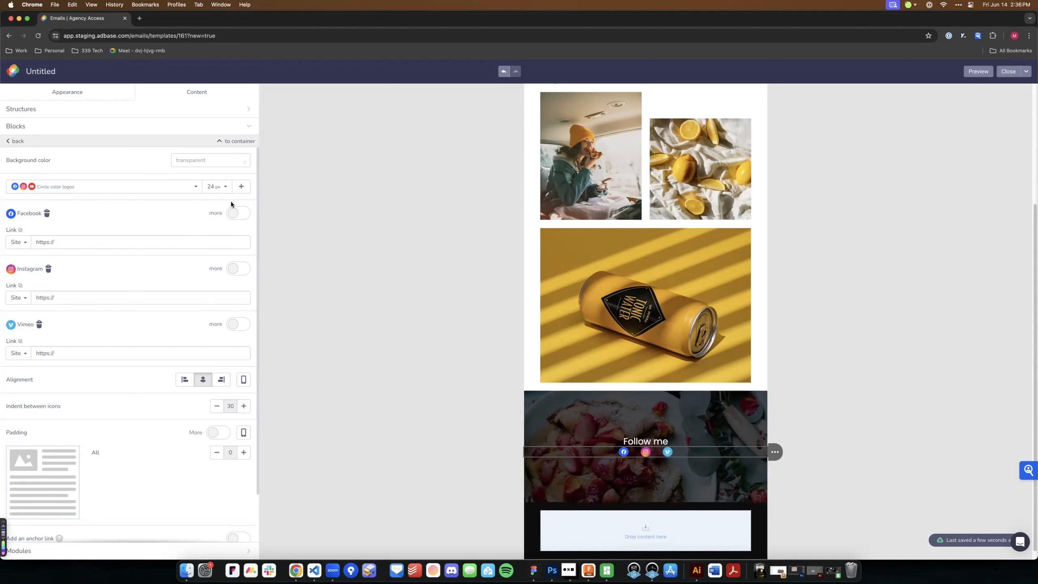
pyautogui.click(227, 189)
pyautogui.click(216, 230)
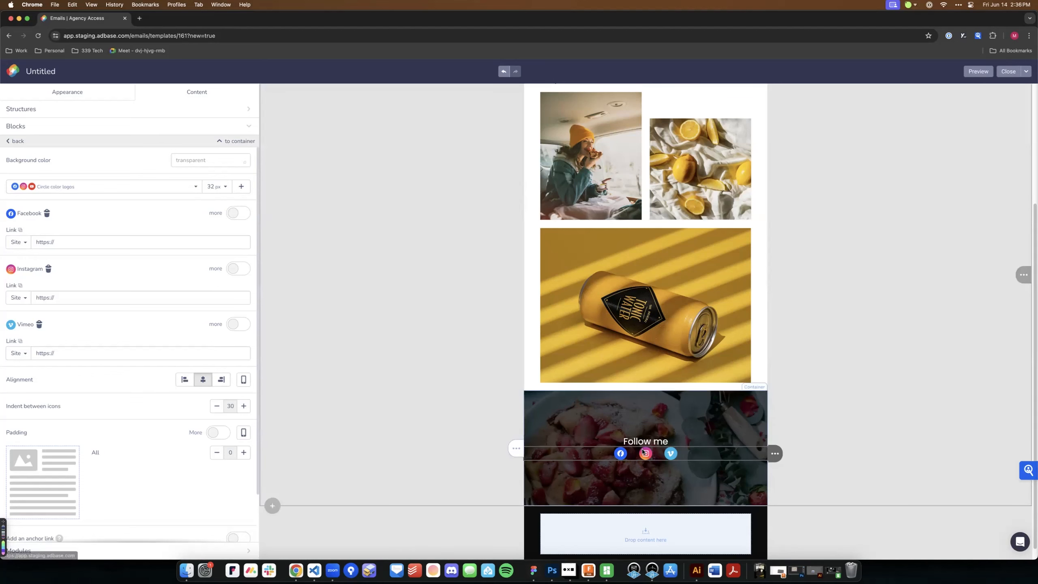
# Try the Tel link type on the Facebook icon's link and return it to Site
pyautogui.click(63, 242)
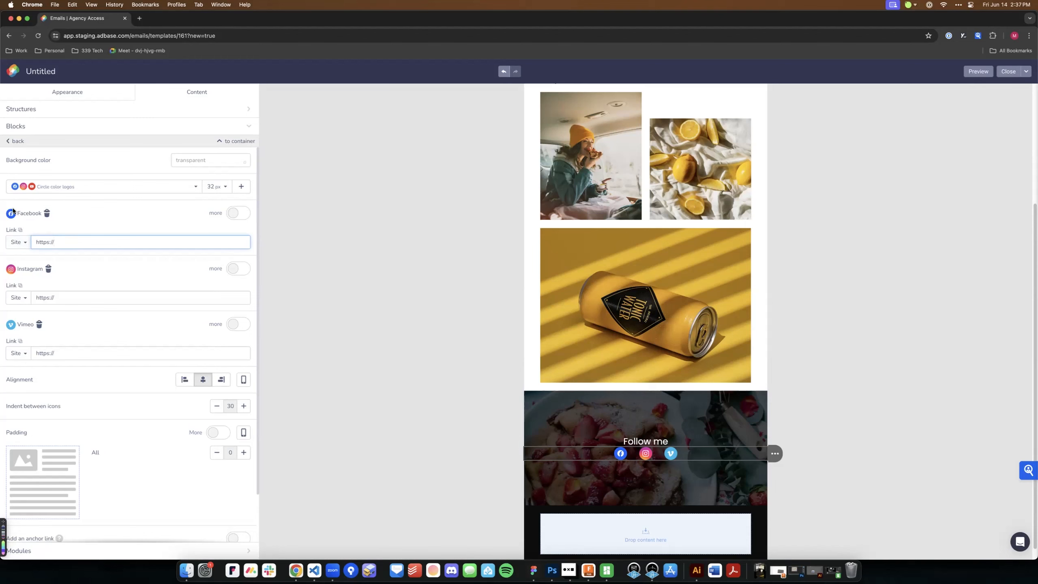
pyautogui.click(73, 298)
pyautogui.click(78, 352)
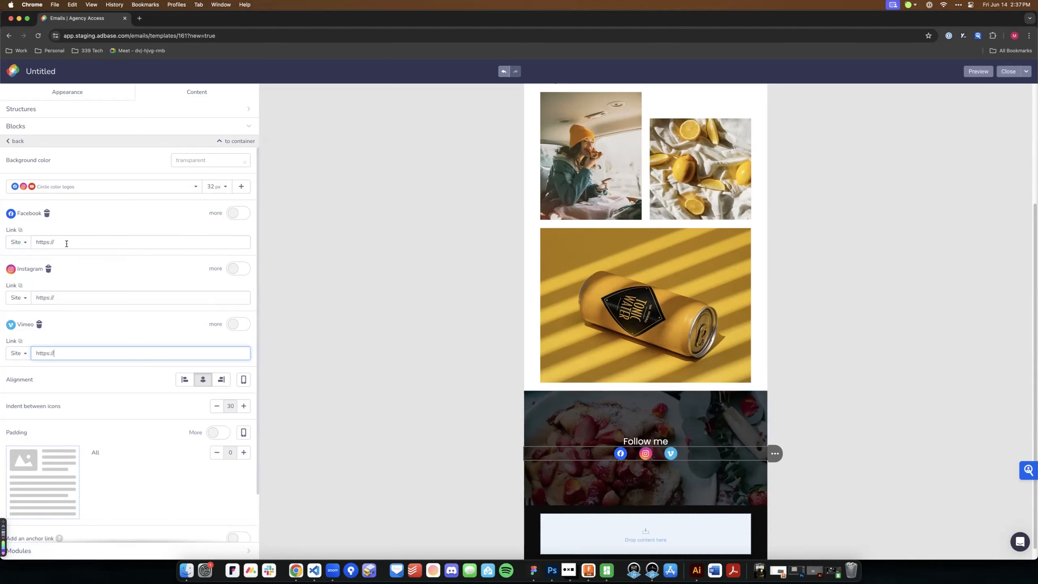
pyautogui.click(17, 241)
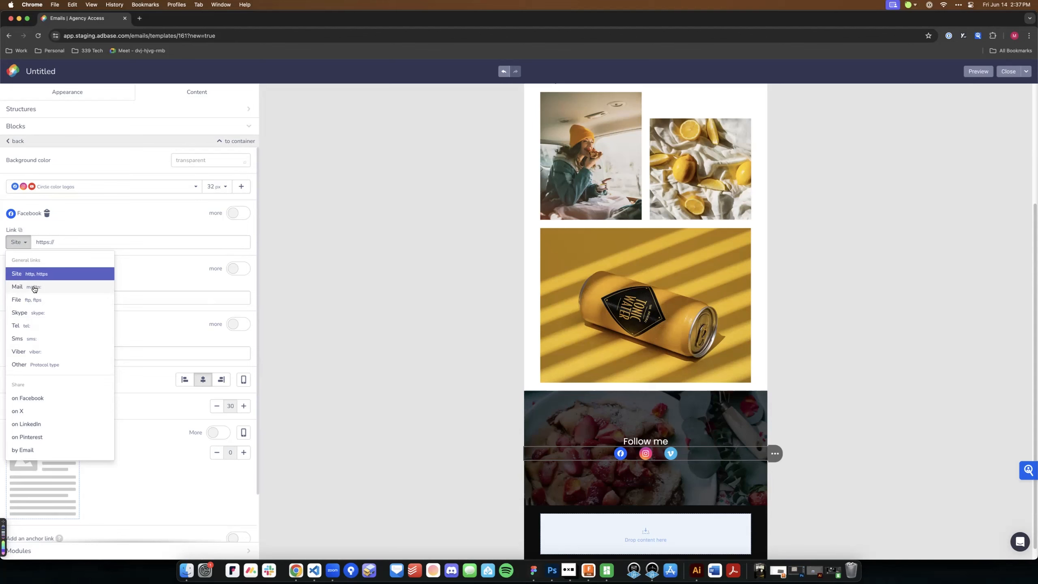
pyautogui.click(28, 327)
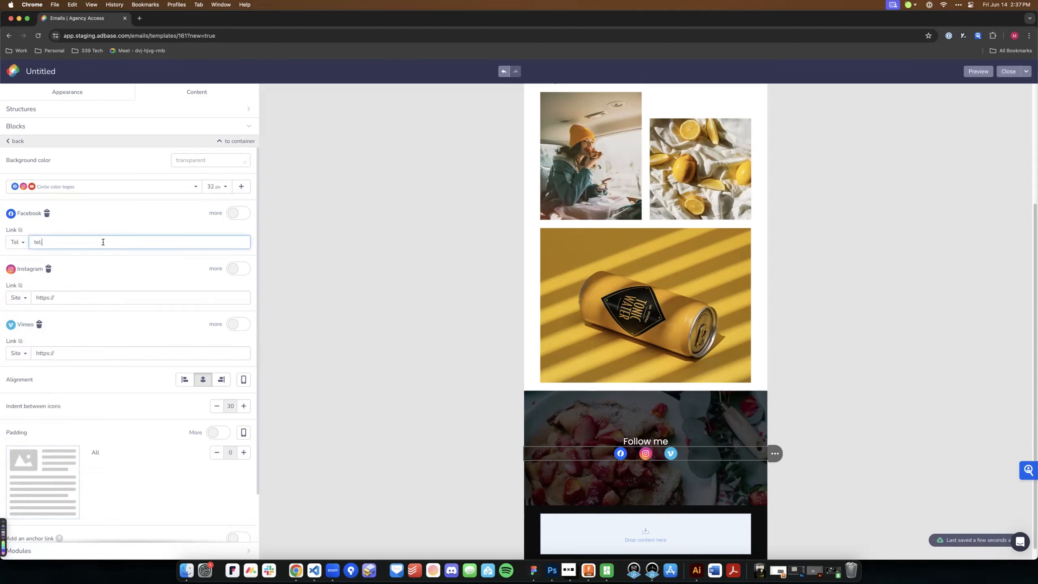
pyautogui.click(24, 246)
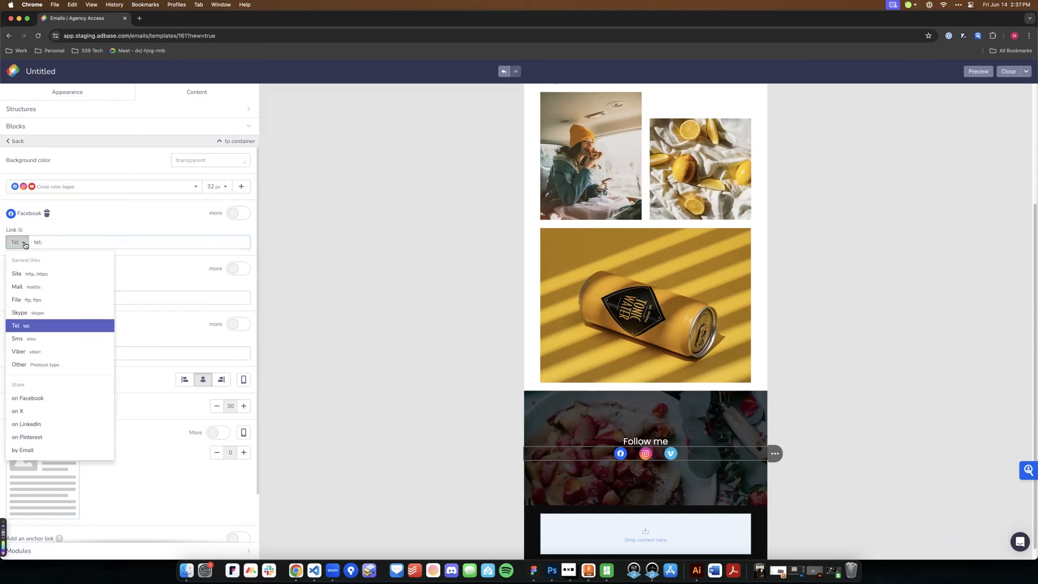
pyautogui.click(36, 275)
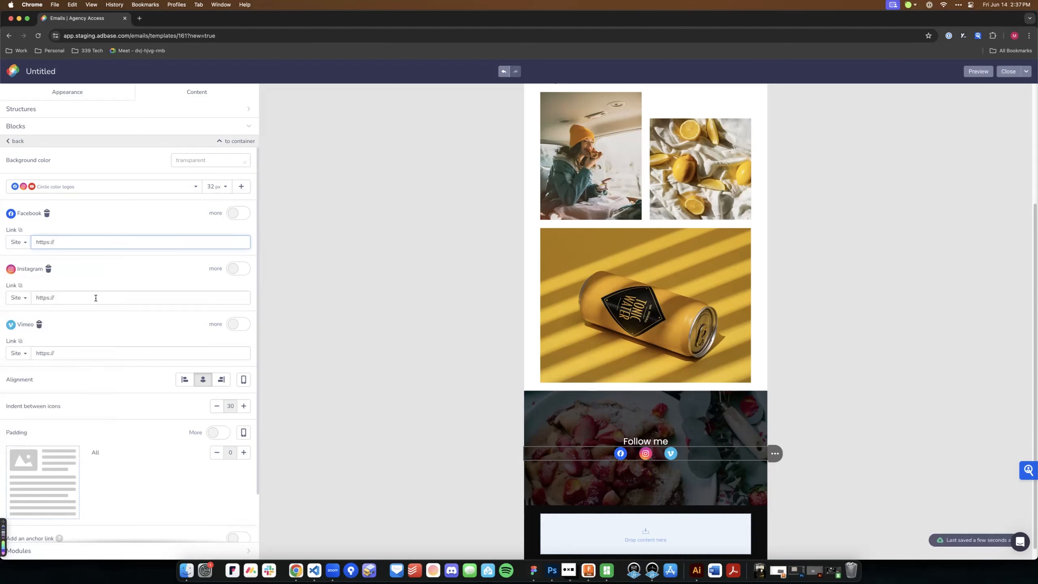
# Open the settings of the Follow me heading above the social icons
pyautogui.scroll(-3, 98, 300)
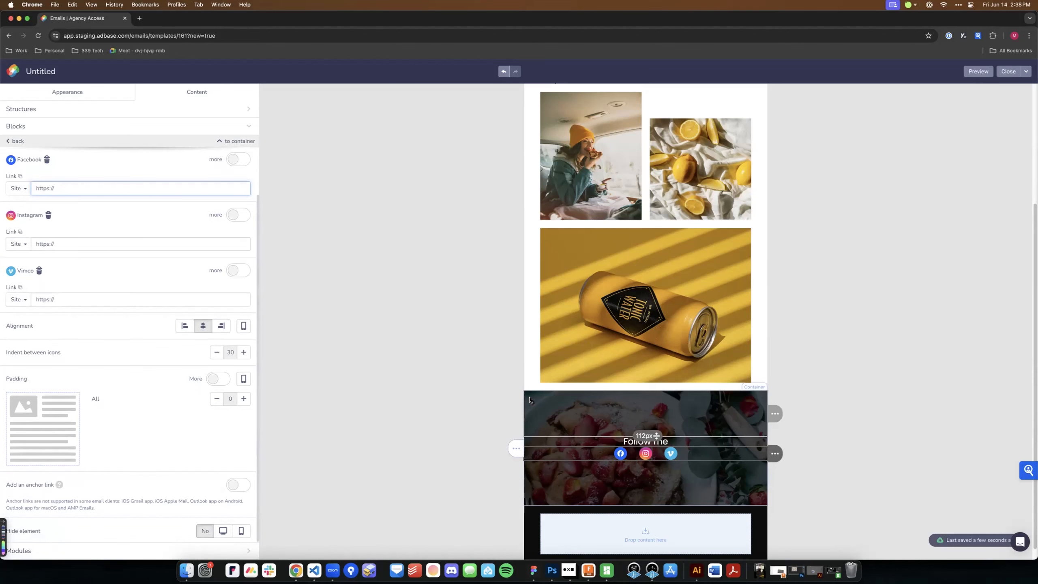
pyautogui.click(619, 441)
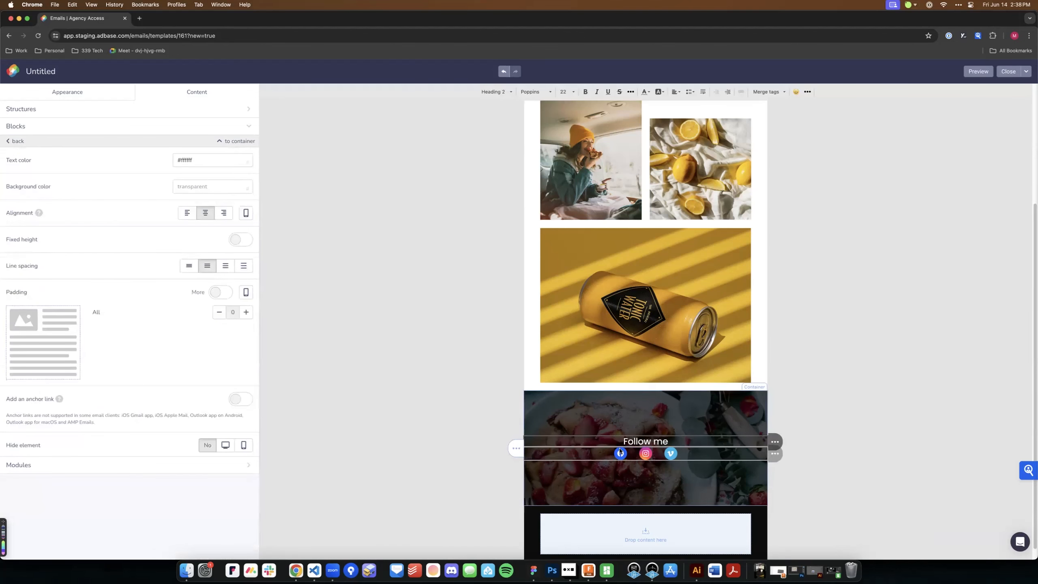
# Check the Follow me section of the design in Figma and return to the email template in Chrome
pyautogui.click(533, 571)
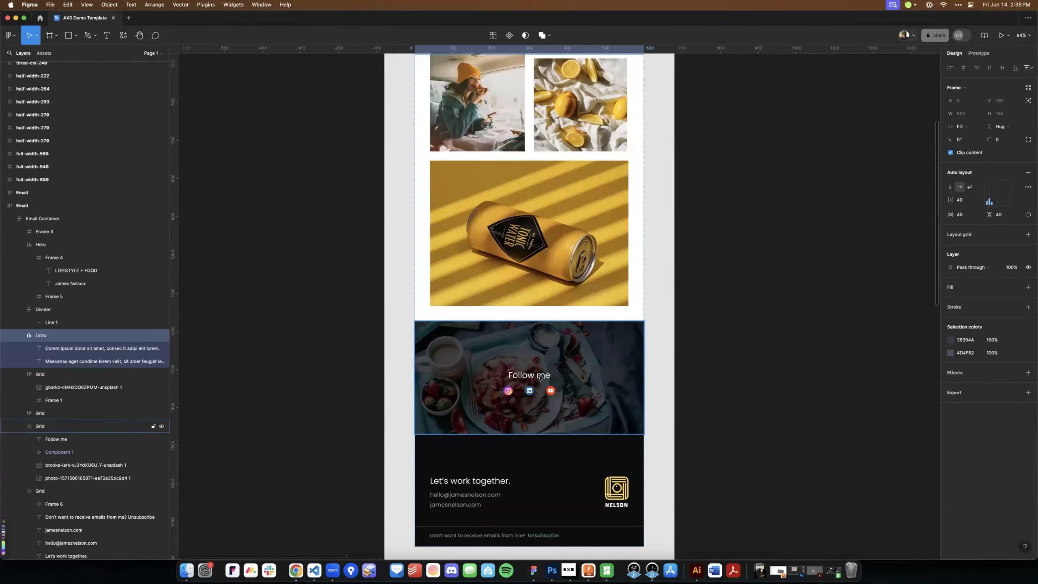
pyautogui.click(297, 571)
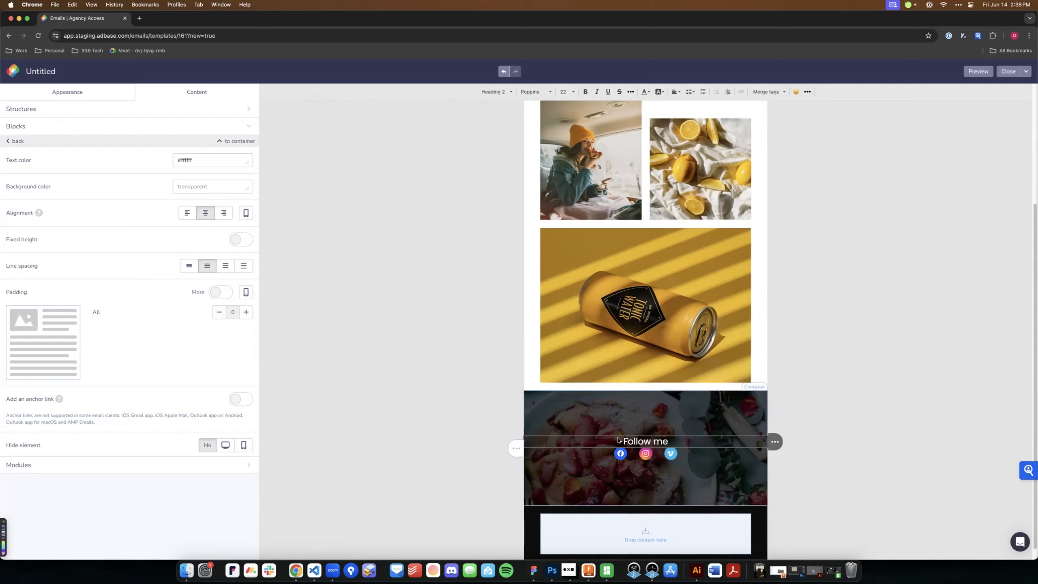
# Try a bottom padding of 10 on the Follow me heading and reset it to 0
pyautogui.click(216, 293)
pyautogui.click(246, 372)
pyautogui.click(246, 372)
pyautogui.click(246, 372)
pyautogui.click(246, 372)
pyautogui.click(246, 371)
pyautogui.click(245, 373)
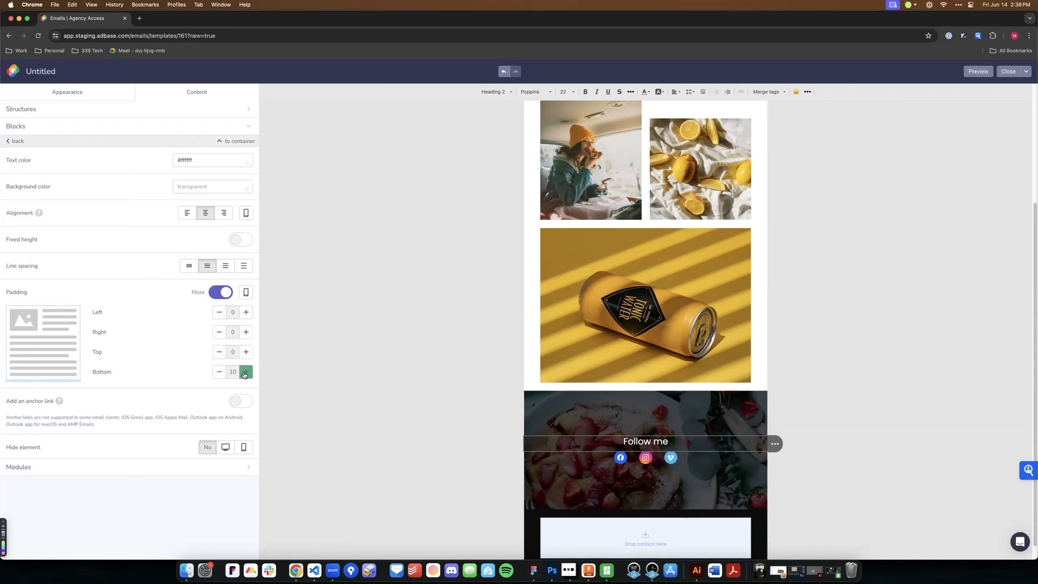
pyautogui.click(219, 372)
pyautogui.click(220, 372)
pyautogui.click(220, 372)
pyautogui.click(219, 372)
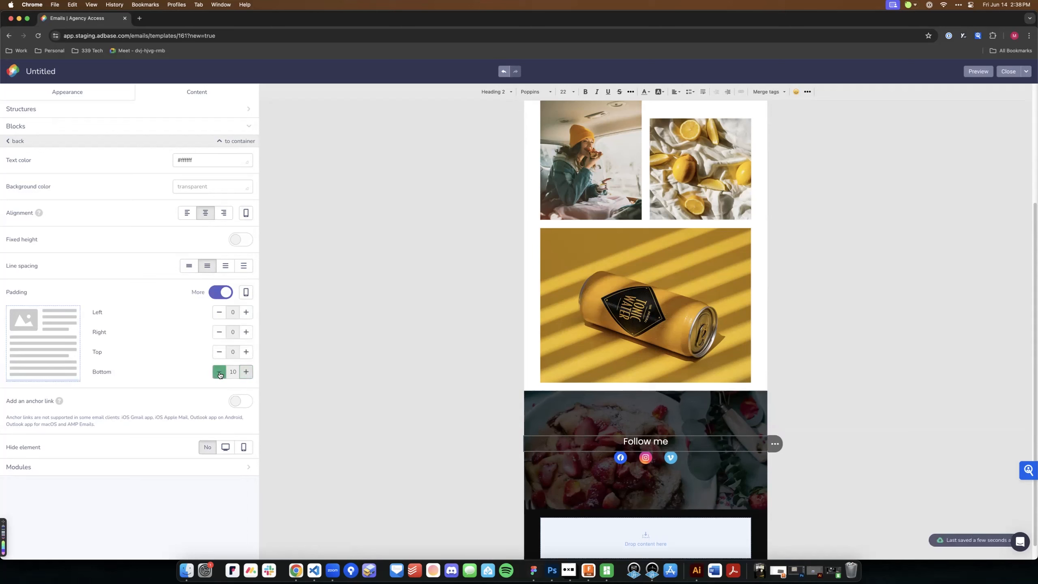
pyautogui.click(219, 372)
pyautogui.click(220, 372)
pyautogui.click(219, 372)
pyautogui.click(219, 372)
pyautogui.click(216, 293)
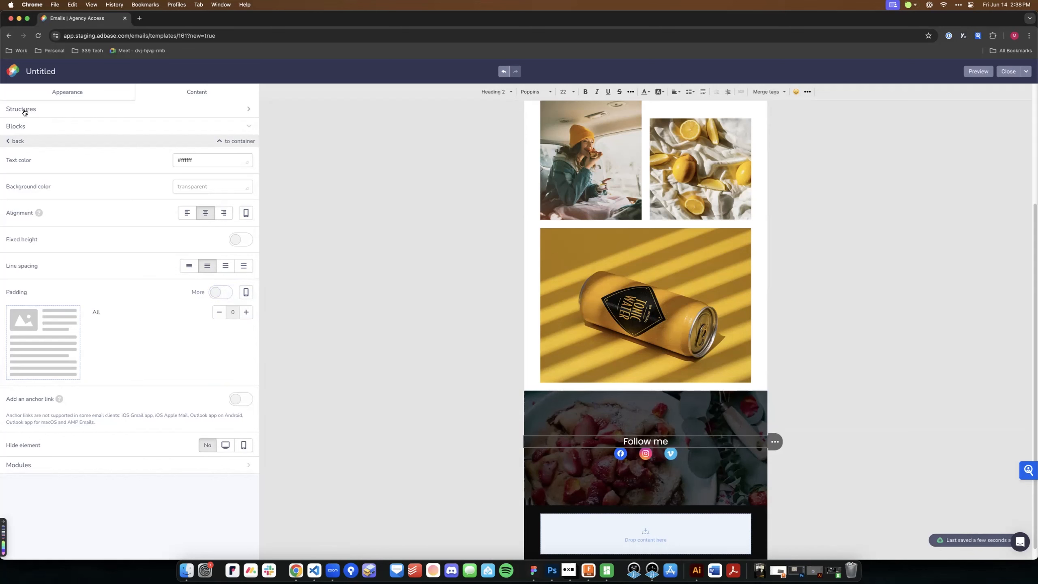
# Try a dynamic spacer about 22 px high between the Follow me heading and the social icons
pyautogui.click(18, 141)
pyautogui.moveTo(41, 214); pyautogui.dragTo(639, 447)
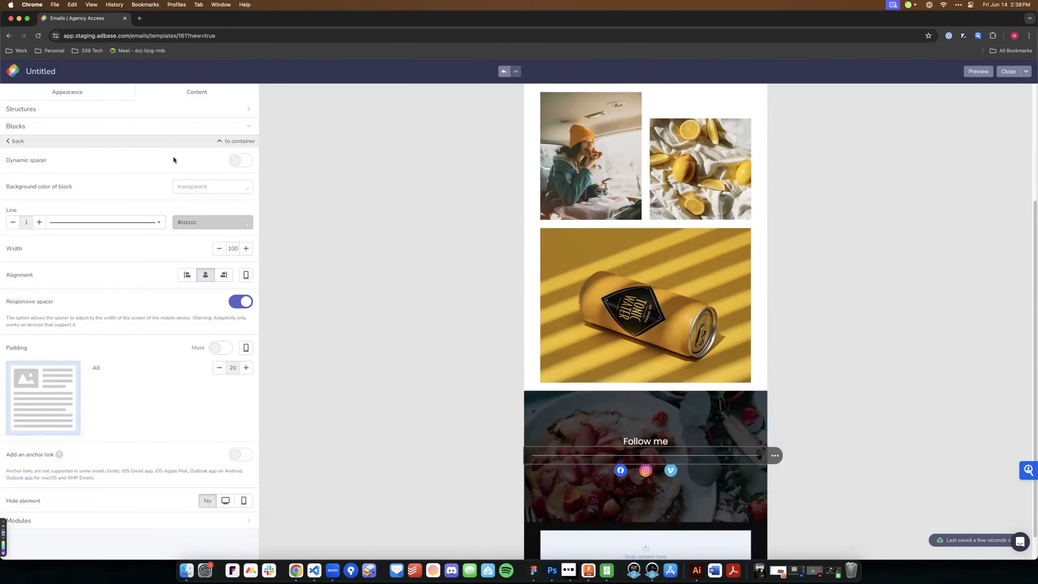
pyautogui.click(235, 165)
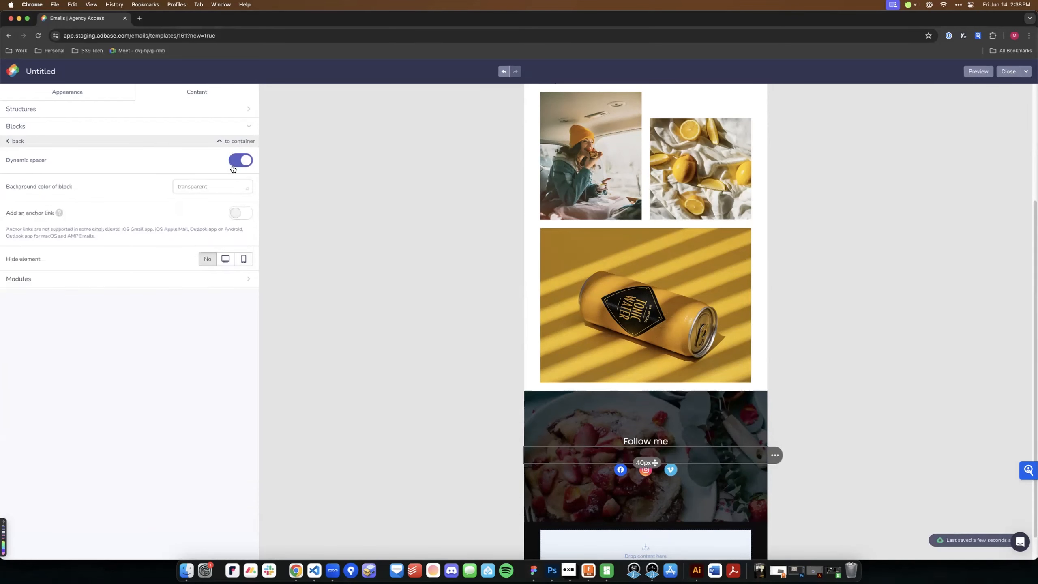
pyautogui.moveTo(655, 463); pyautogui.dragTo(655, 455)
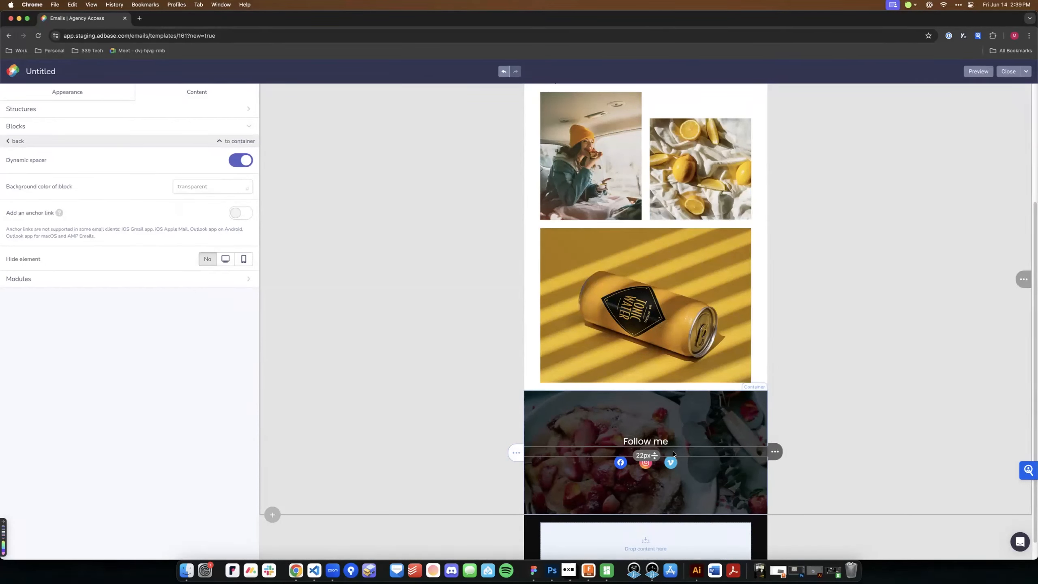
# Delete the spacer between the Follow me heading and the social icons
pyautogui.click(775, 451)
pyautogui.moveTo(776, 453)
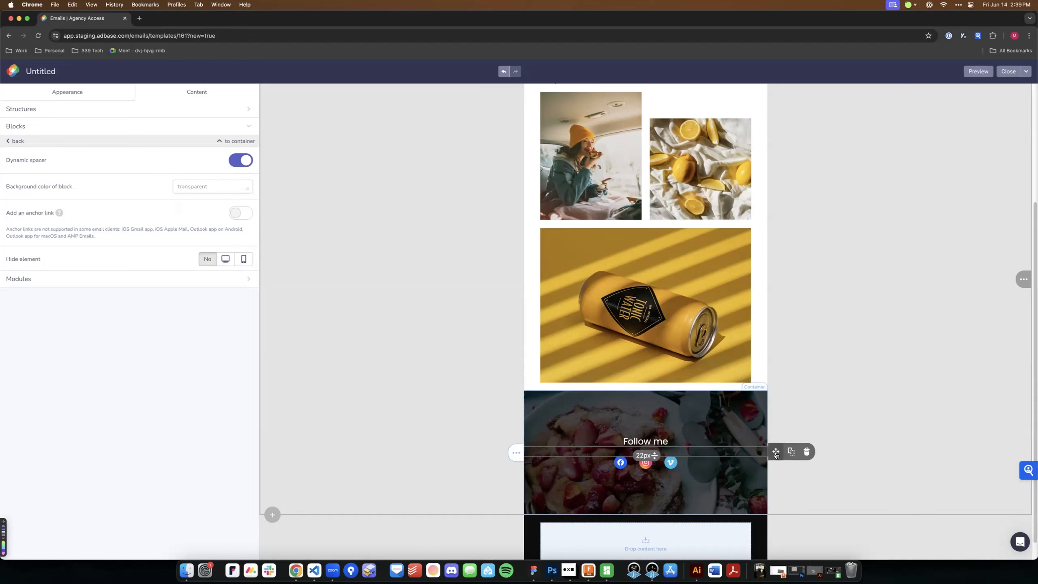
pyautogui.click(808, 451)
# Set only the bottom padding of the Follow me heading to 15
pyautogui.click(663, 444)
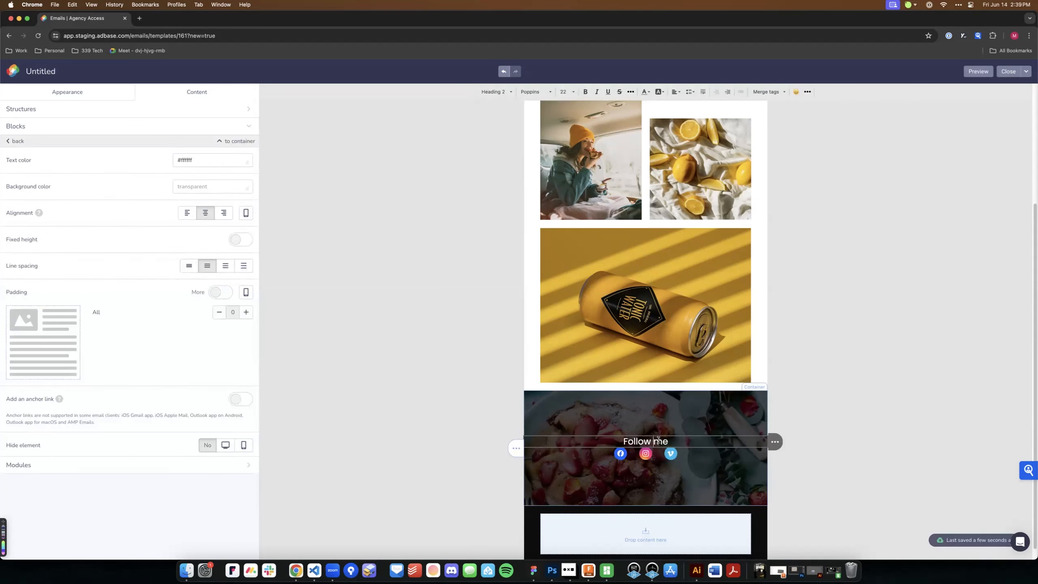
pyautogui.click(215, 293)
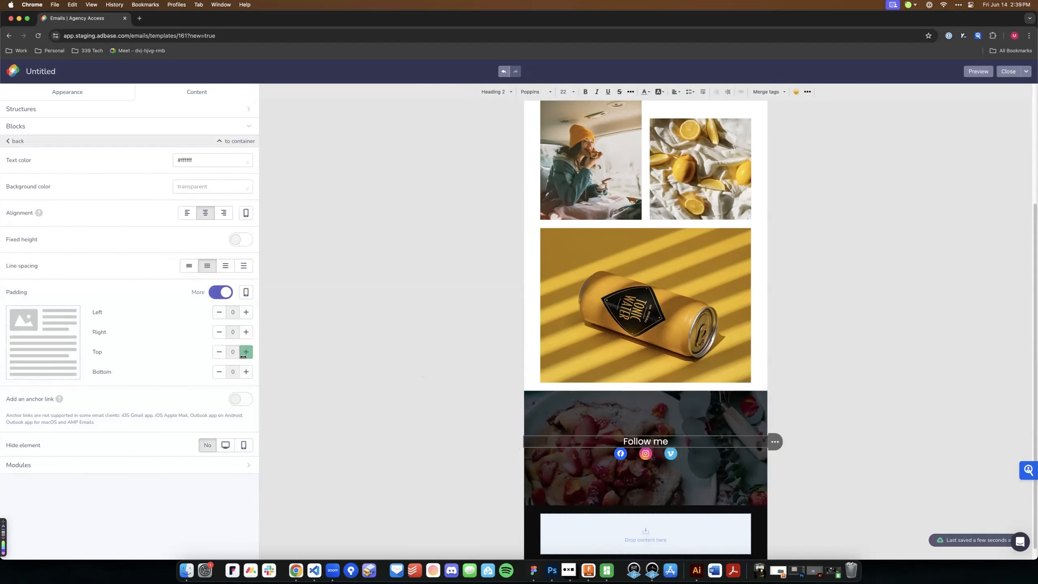
pyautogui.click(247, 373)
pyautogui.click(247, 372)
pyautogui.click(246, 372)
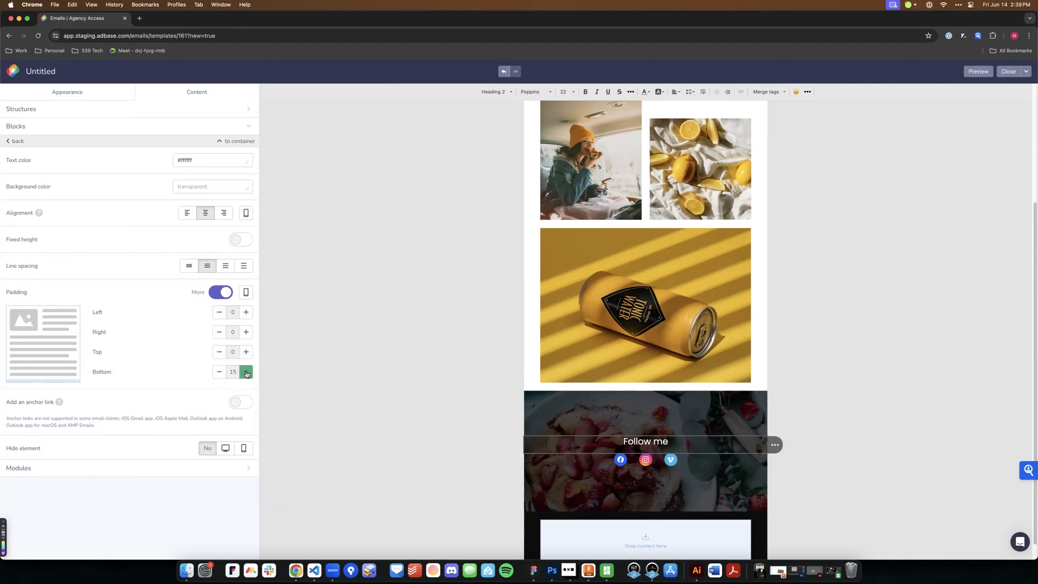
# Set the size of the social icons below the Follow me heading to 24 px
pyautogui.click(569, 462)
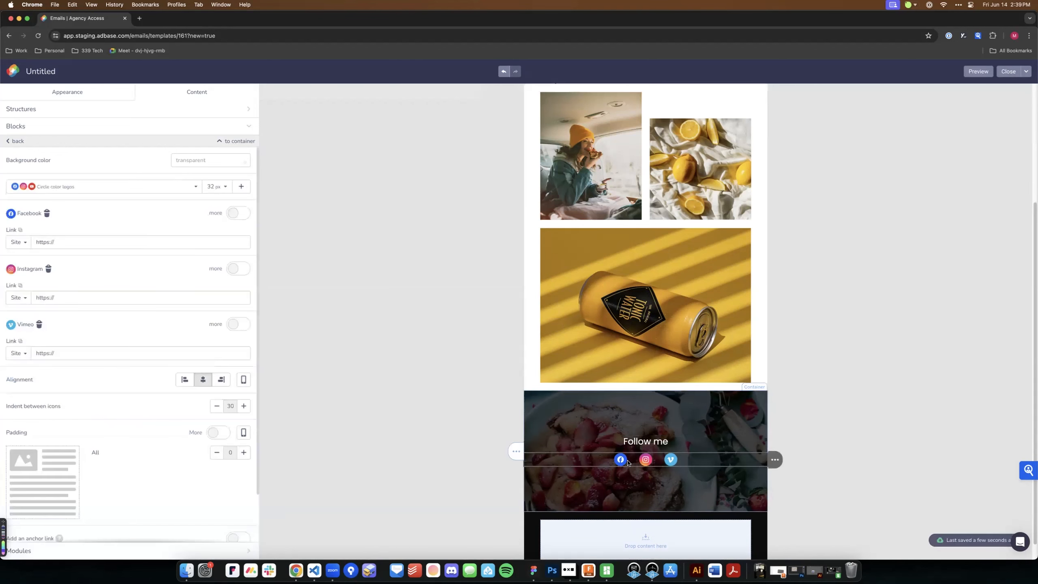
pyautogui.click(206, 184)
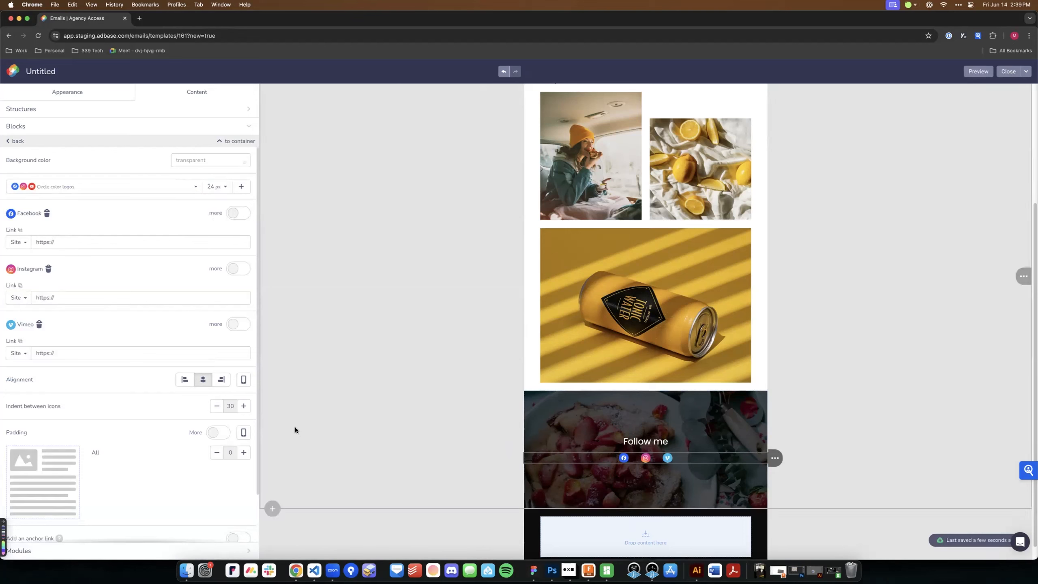
pyautogui.click(809, 292)
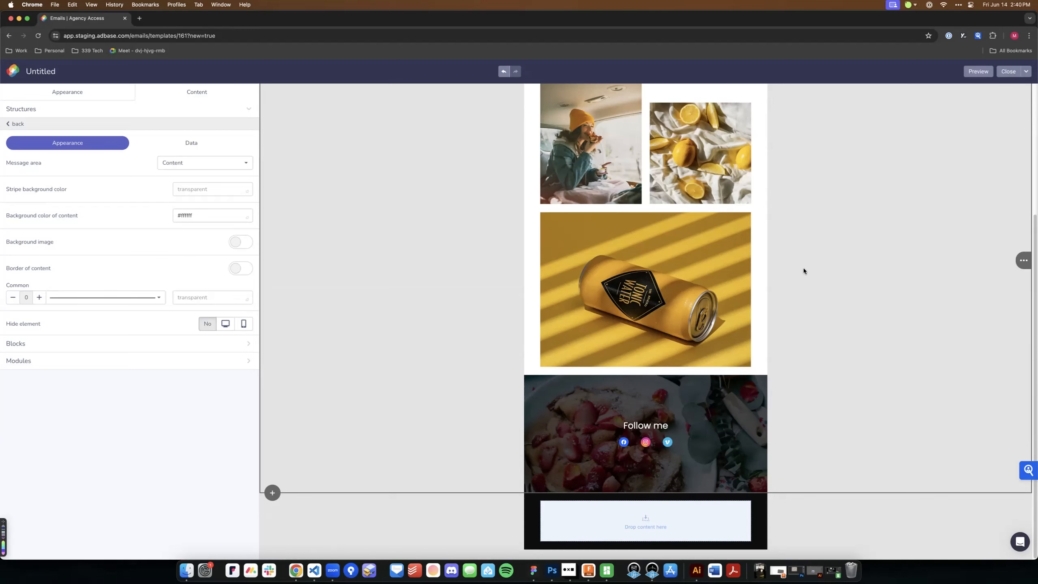
# Inspect the "Let’s work together." heading in the Figma footer design and return to the email template in Chrome
pyautogui.scroll(5, 801, 255)
pyautogui.scroll(-4, 801, 255)
pyautogui.scroll(-1, 801, 256)
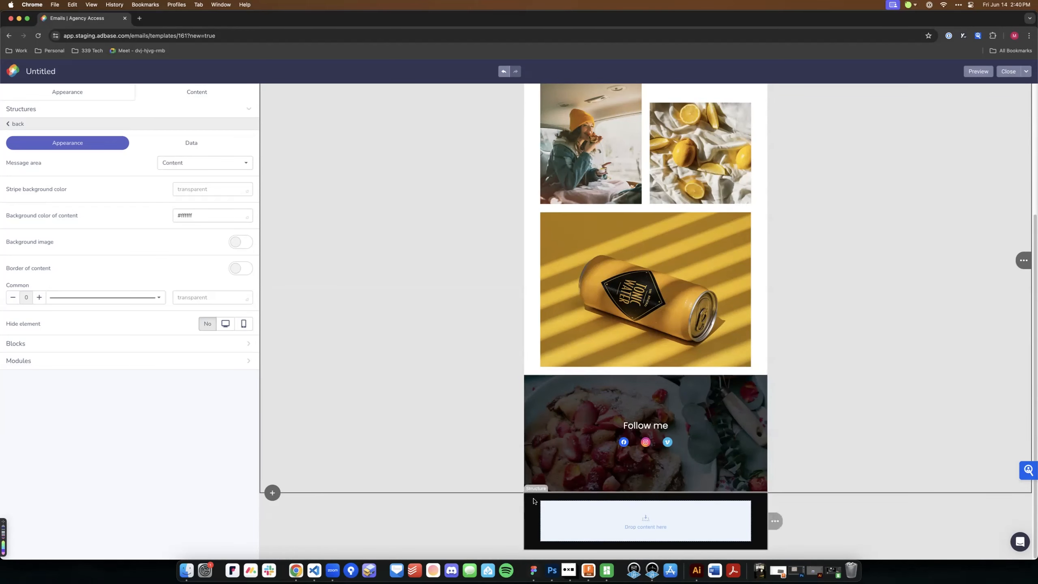
pyautogui.click(533, 571)
pyautogui.scroll(-3, 572, 429)
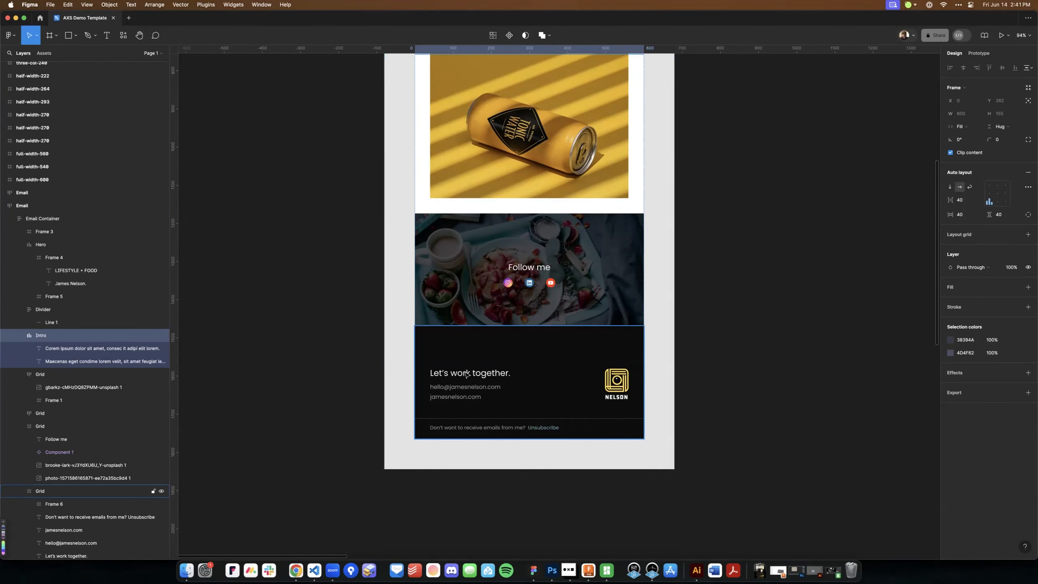
pyautogui.click(479, 374)
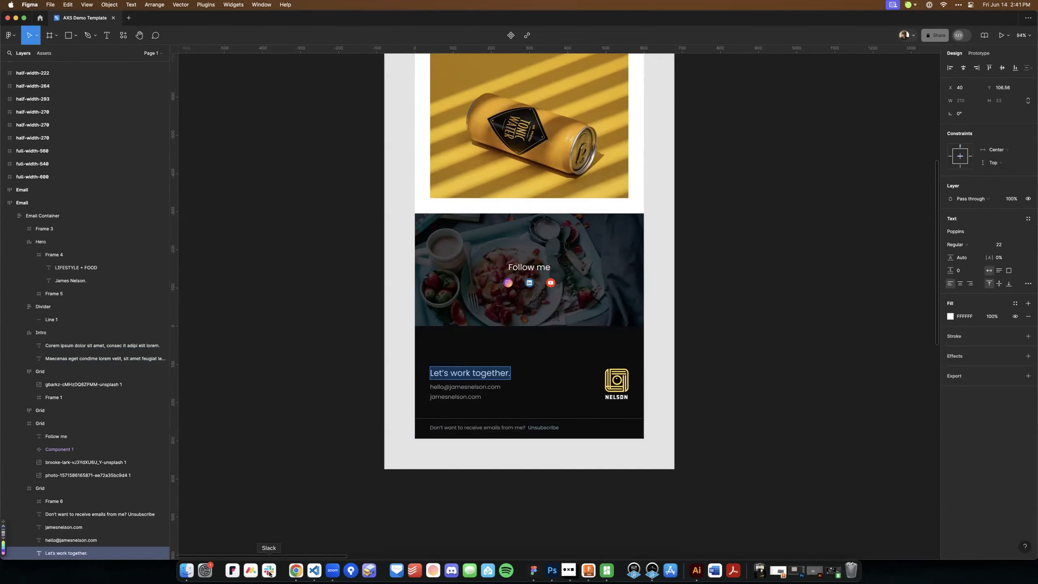
pyautogui.click(296, 572)
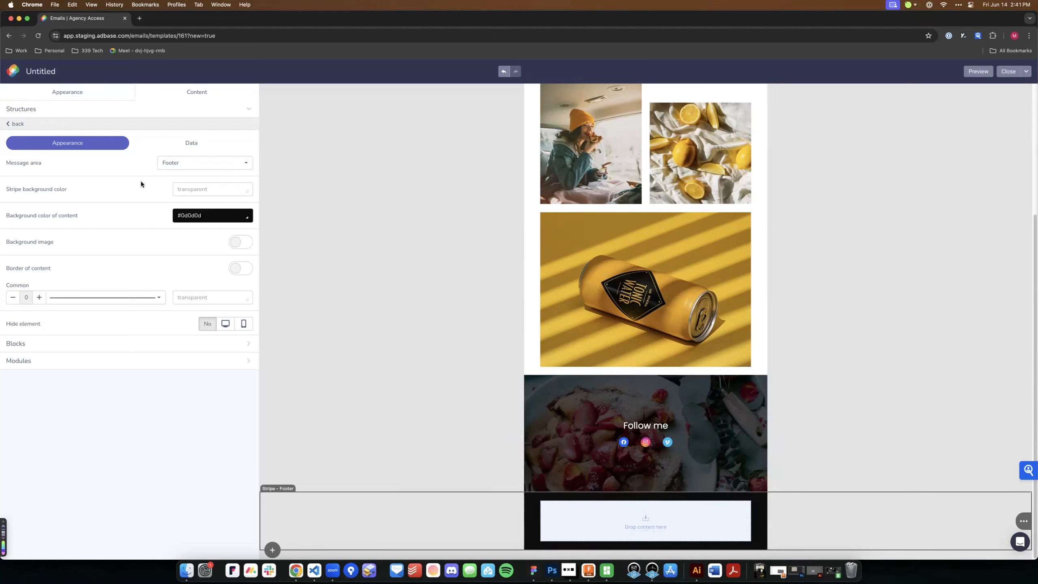
# Insert a structure with two equal columns above the empty single-column structure in the black footer
pyautogui.click(99, 100)
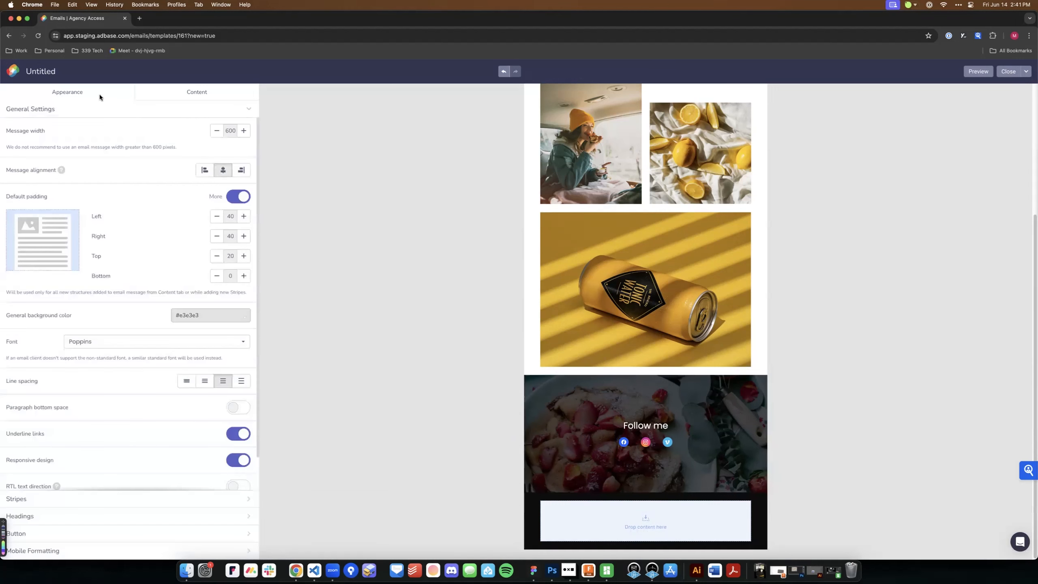
pyautogui.doubleClick(180, 100)
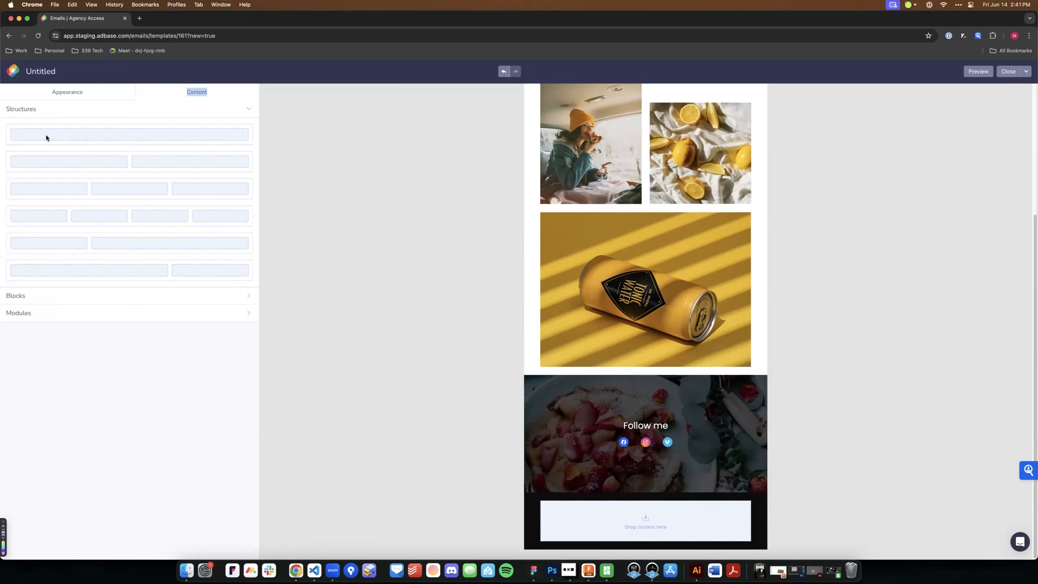
pyautogui.moveTo(52, 163); pyautogui.dragTo(623, 498)
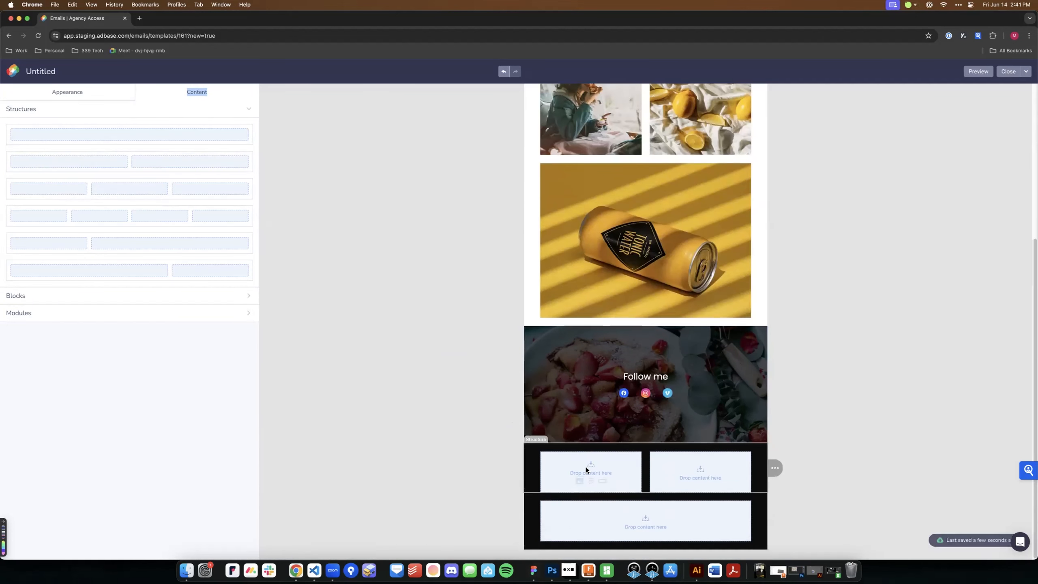
pyautogui.moveTo(776, 523)
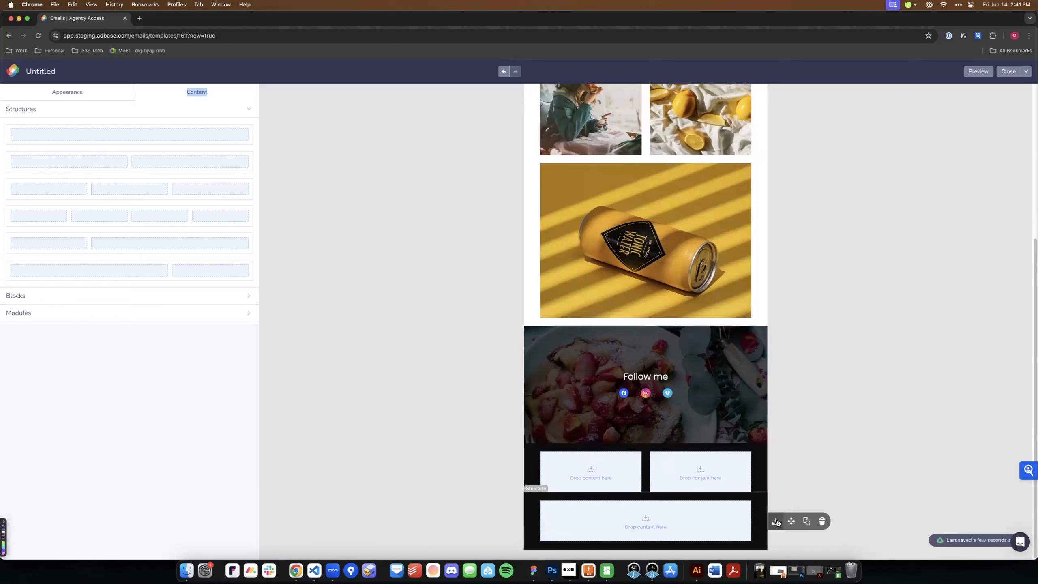
pyautogui.moveTo(657, 512)
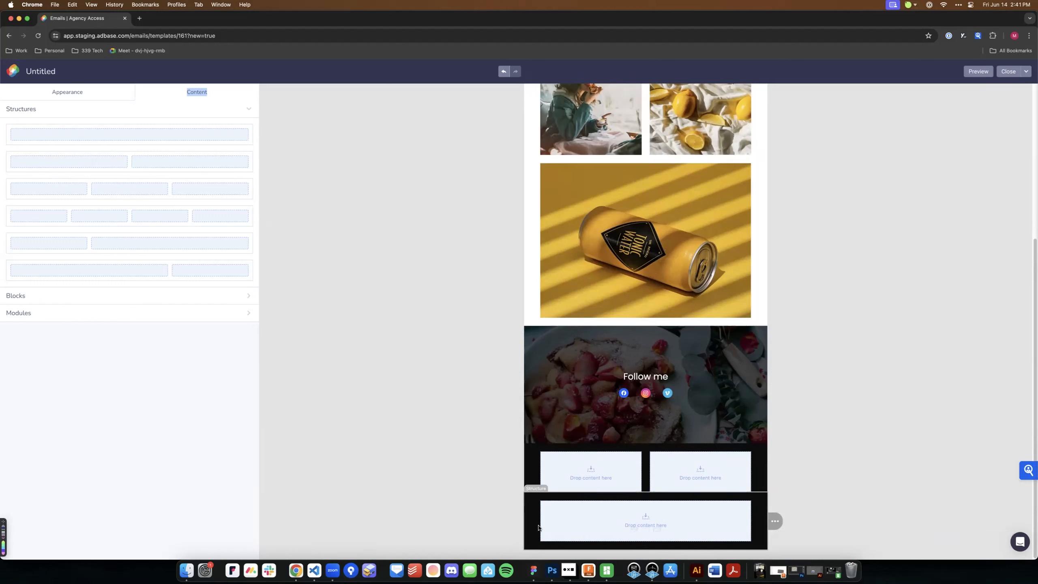
# Check the footer design in Figma, then add a text block reading "Let’s work together." to the first column of the two-column footer structure
pyautogui.click(534, 570)
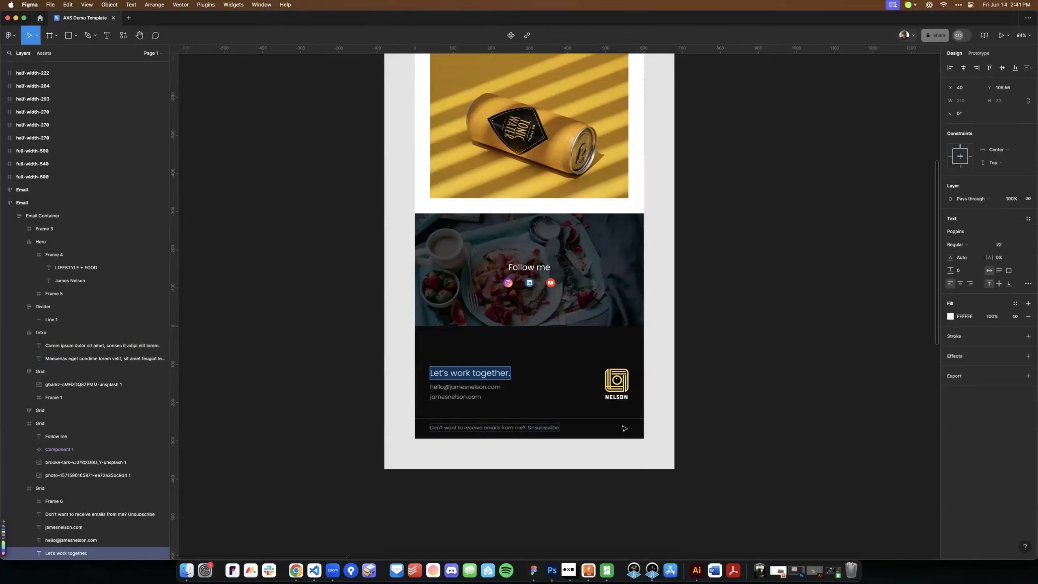
pyautogui.click(295, 571)
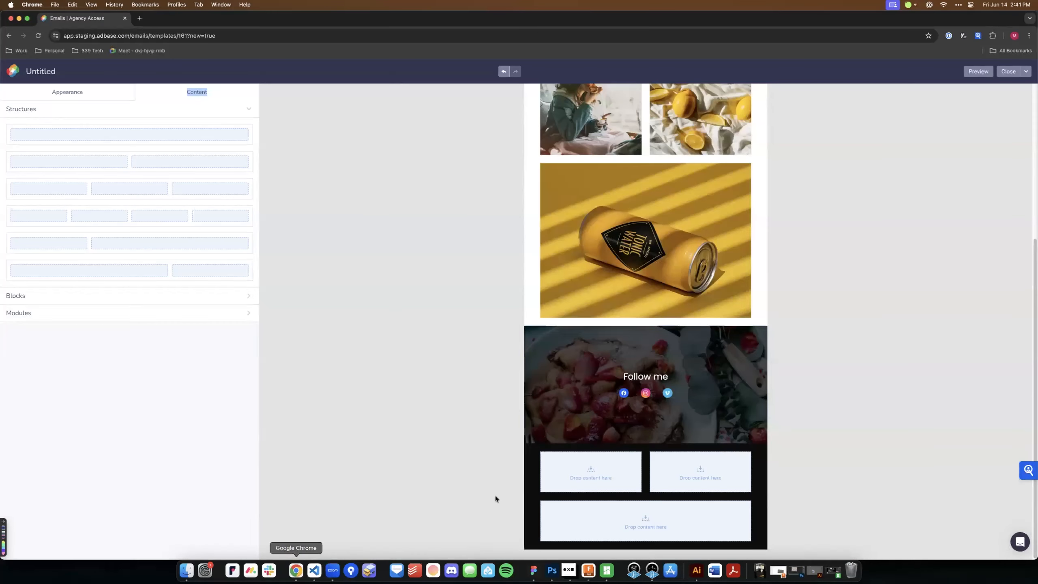
pyautogui.click(591, 481)
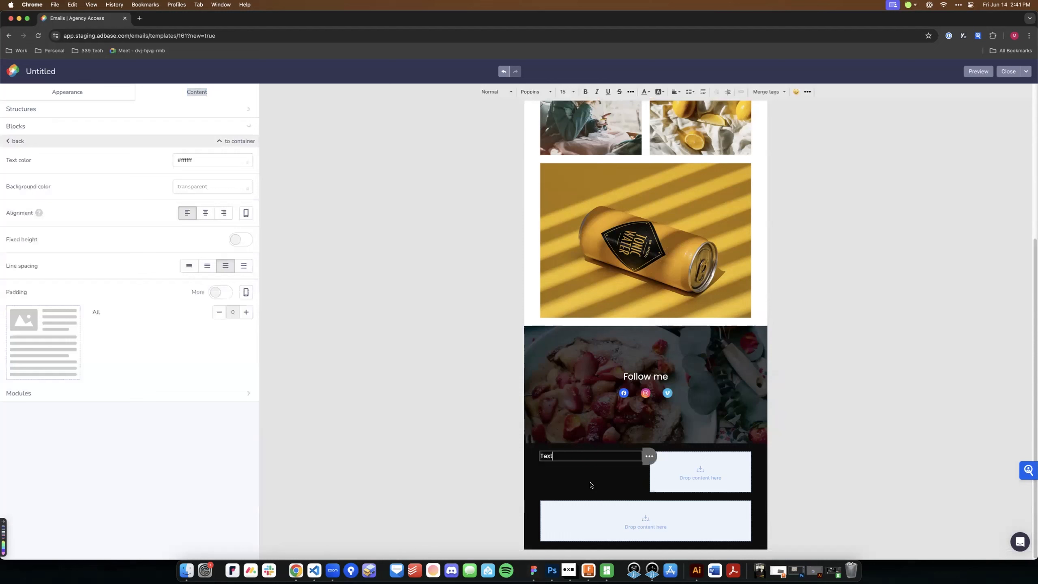
pyautogui.doubleClick(548, 456)
pyautogui.write('Let’s work together.')
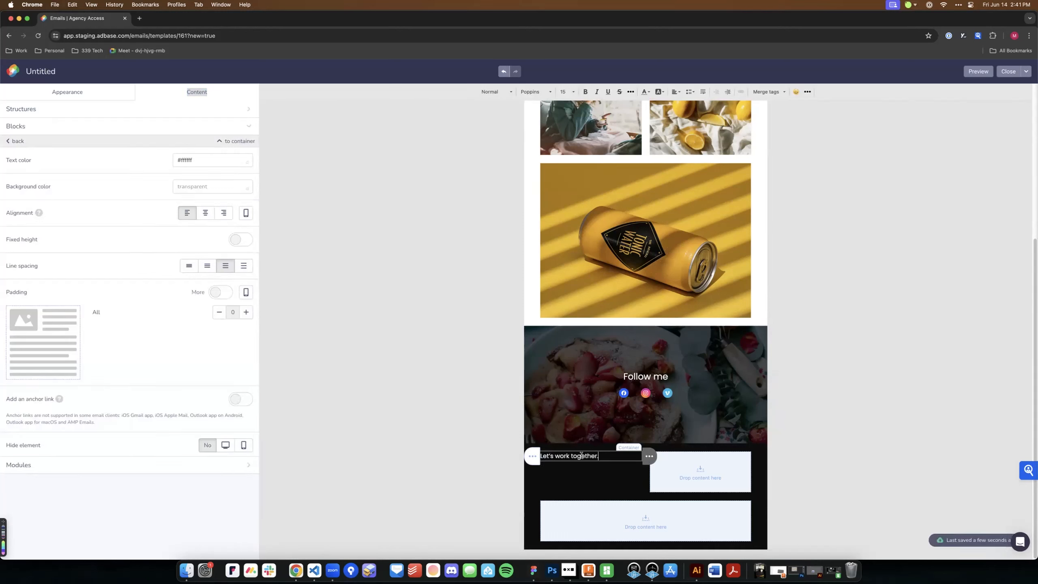
# Format the "Let’s work together." text in the footer as Heading 2
pyautogui.tripleClick(583, 455)
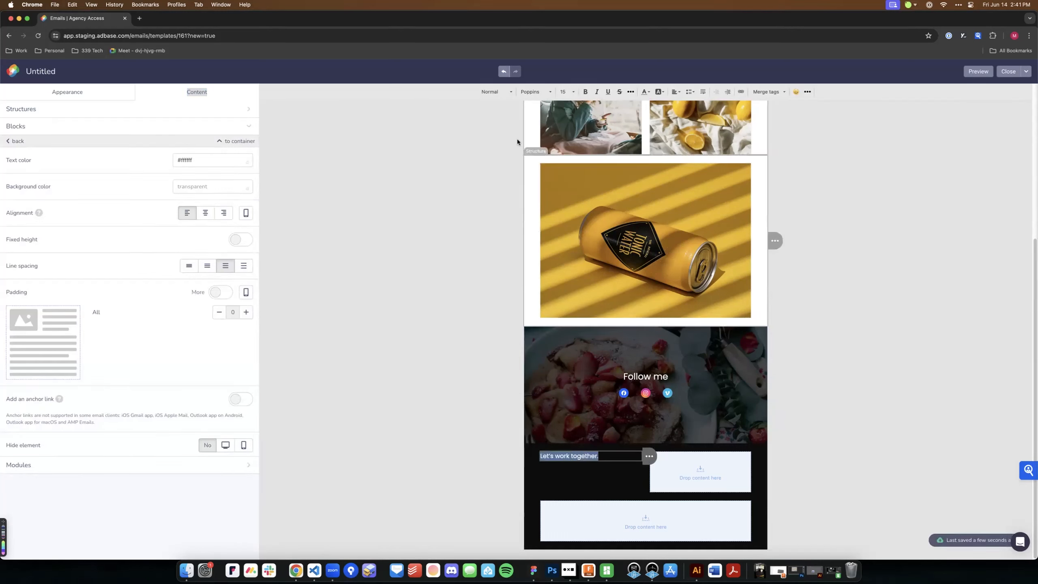
pyautogui.click(496, 91)
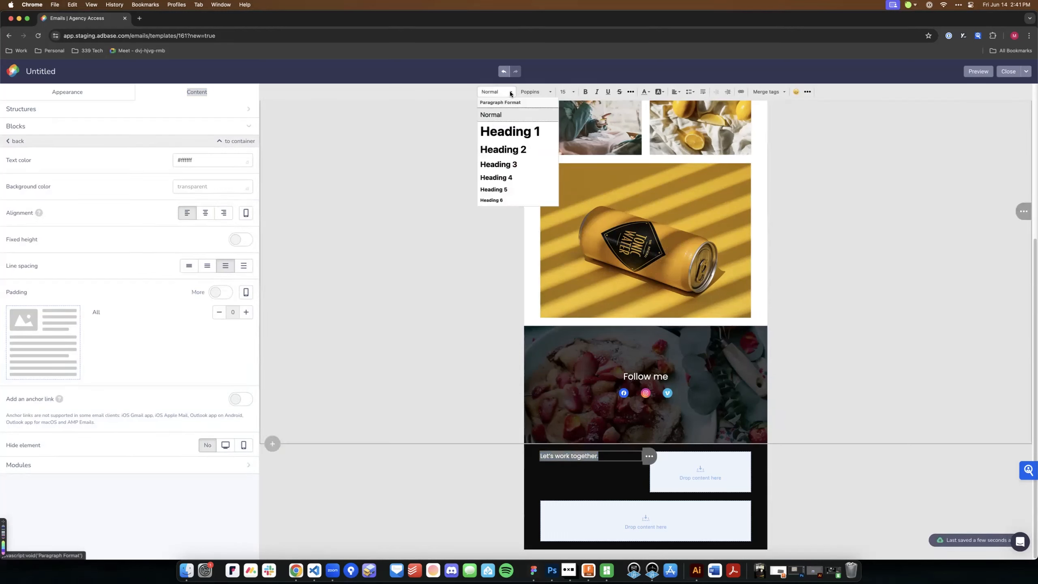
pyautogui.click(507, 149)
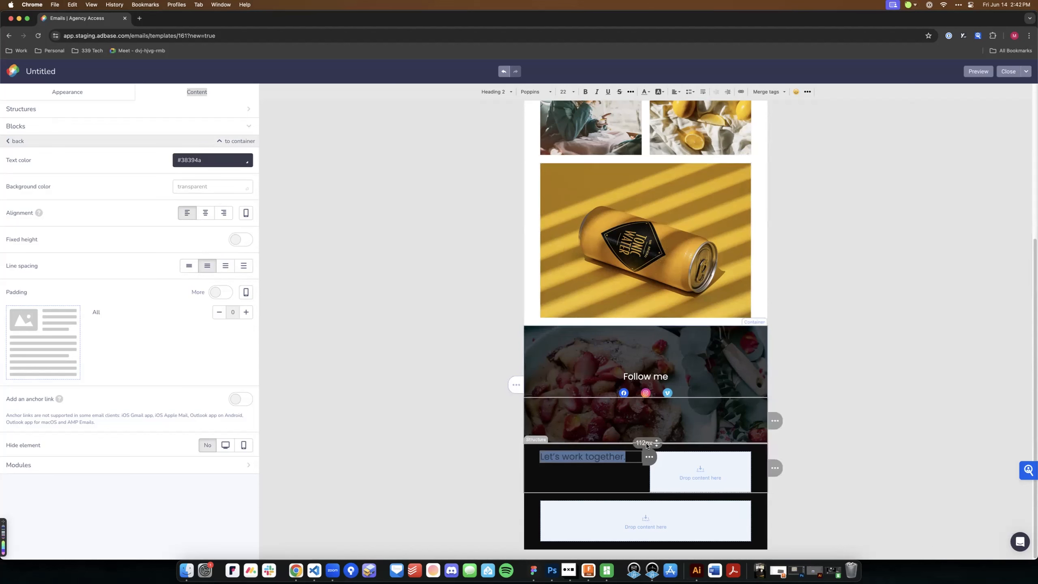
# Set the text color of the "Let’s work together." heading to #ffffff
pyautogui.click(601, 456)
pyautogui.tripleClick(606, 455)
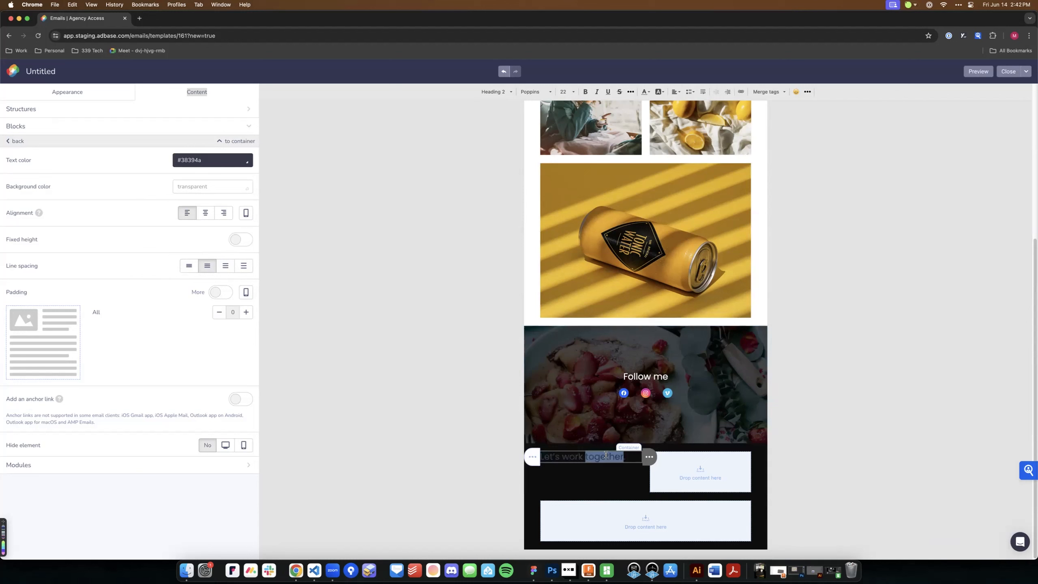
pyautogui.click(207, 160)
pyautogui.write('#fffff')
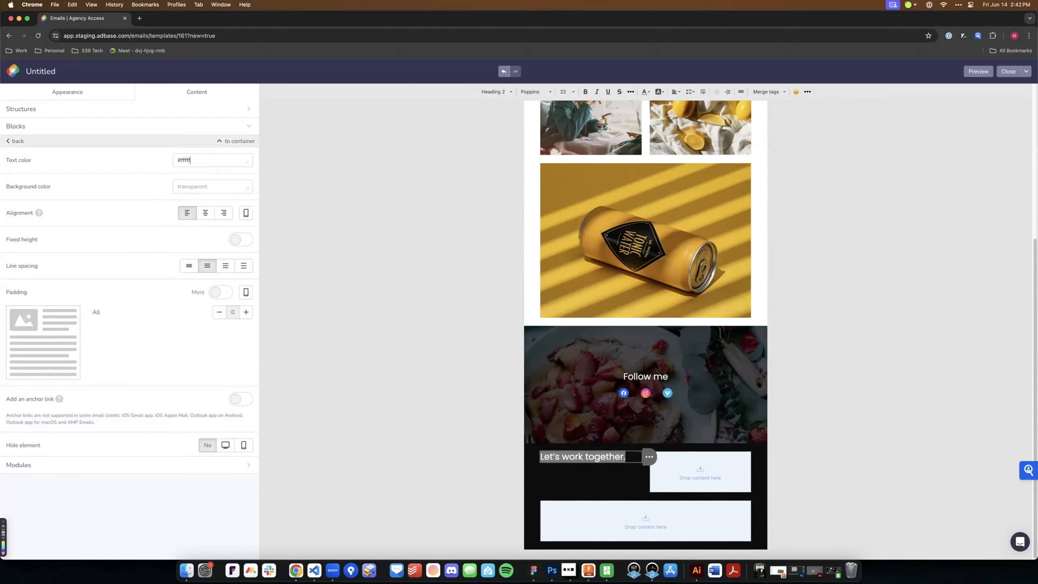
pyautogui.write('f')
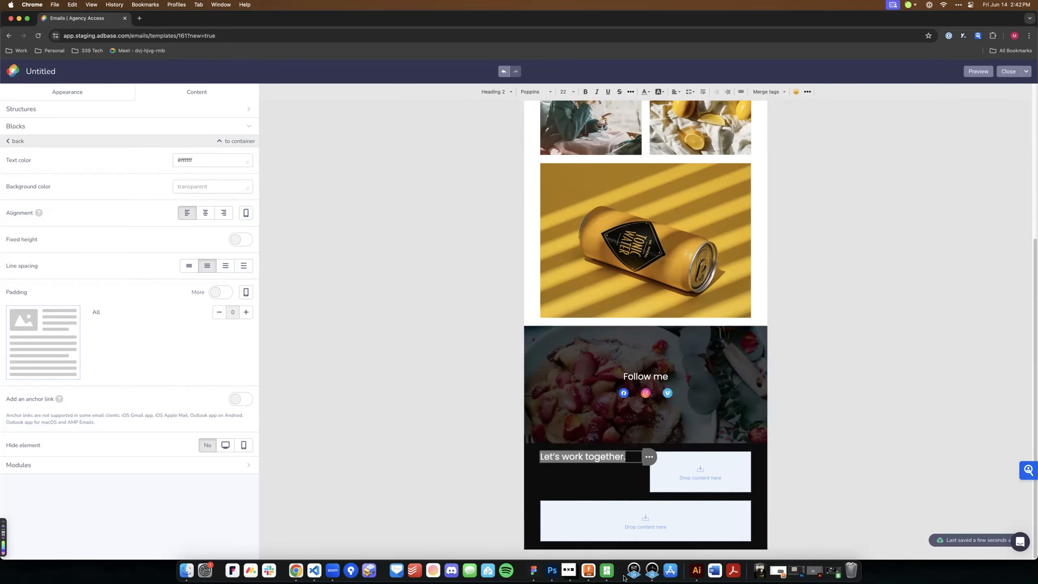
# Copy the contact email from the Figma footer and paste it into a new text block below the "Let’s work together." heading
pyautogui.click(534, 571)
pyautogui.click(461, 385)
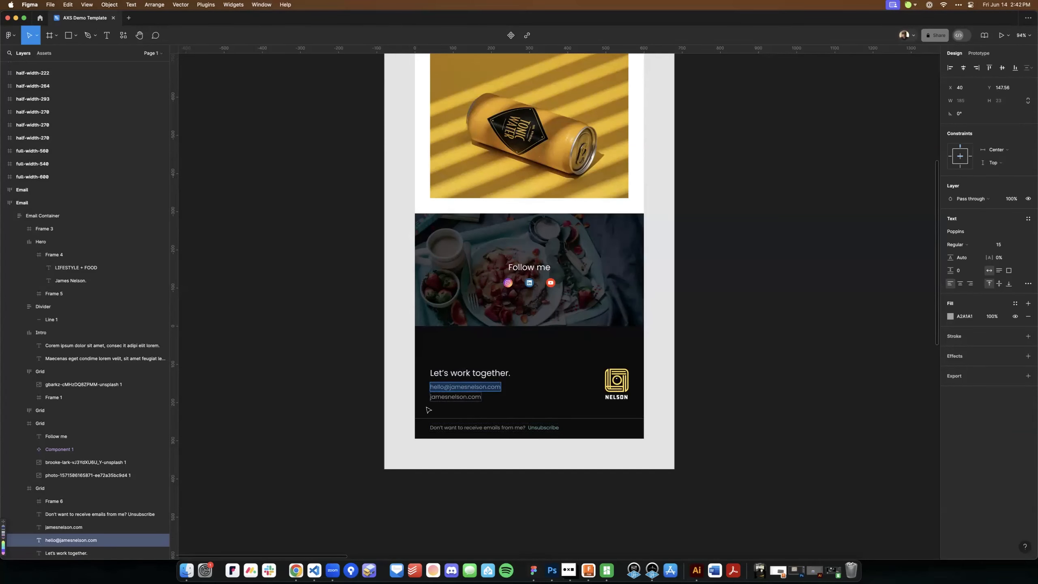
pyautogui.click(294, 569)
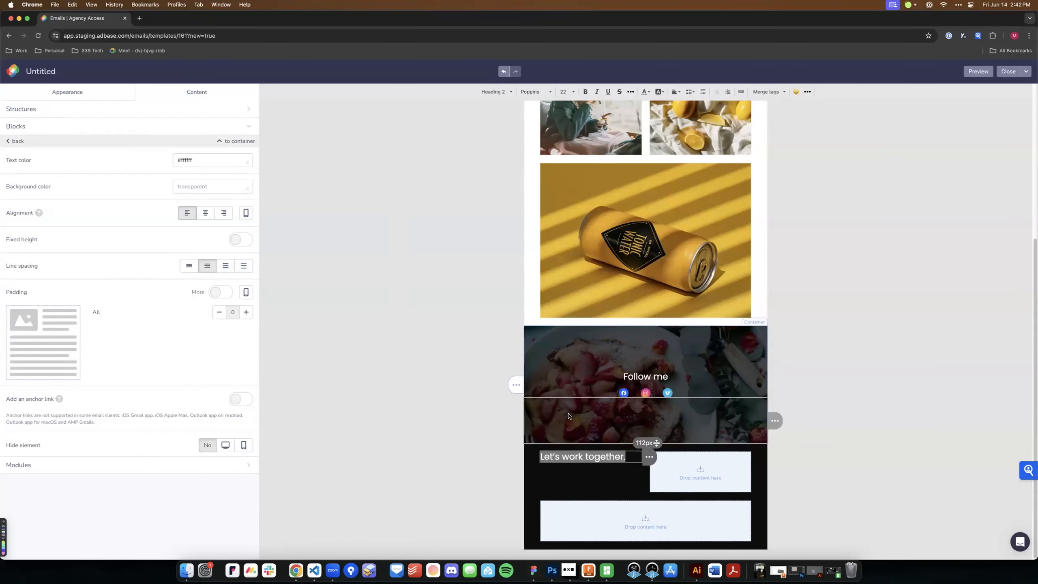
pyautogui.click(20, 128)
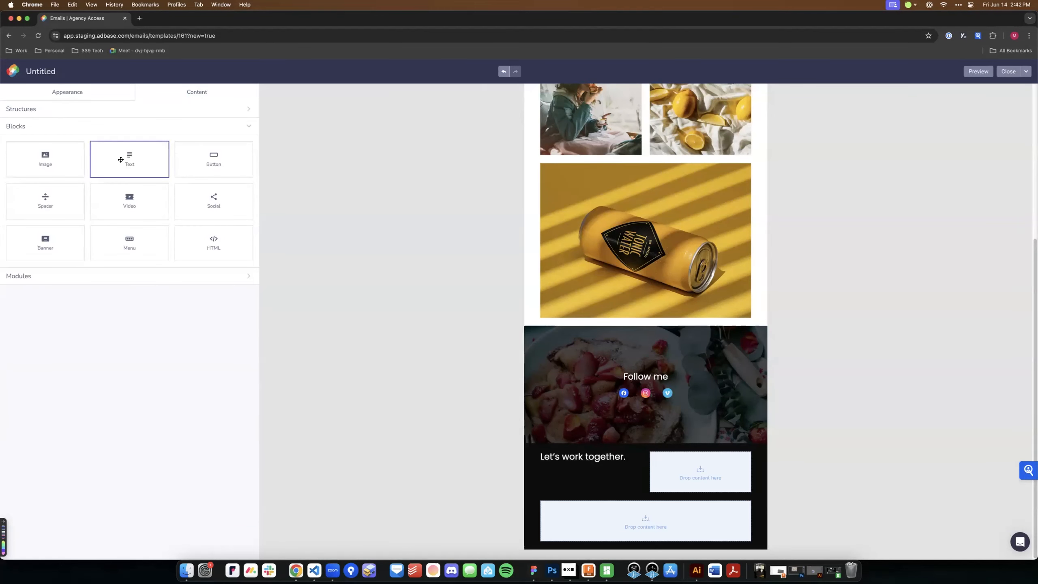
pyautogui.moveTo(117, 157); pyautogui.dragTo(562, 466)
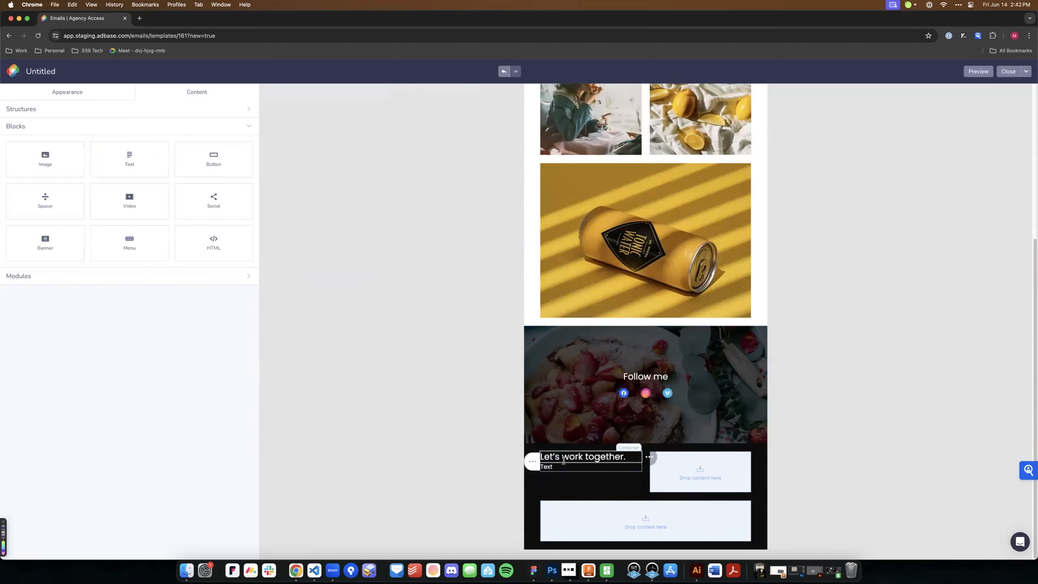
pyautogui.doubleClick(547, 466)
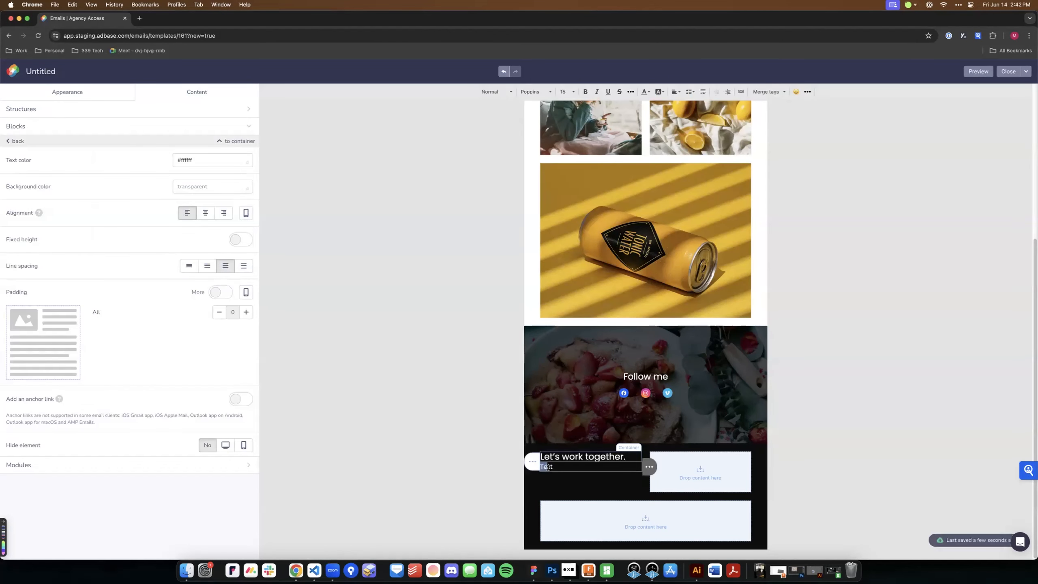
pyautogui.press('super+v')
# Set the text color of the contact email line in the footer to #a2a2a2
pyautogui.tripleClick(573, 467)
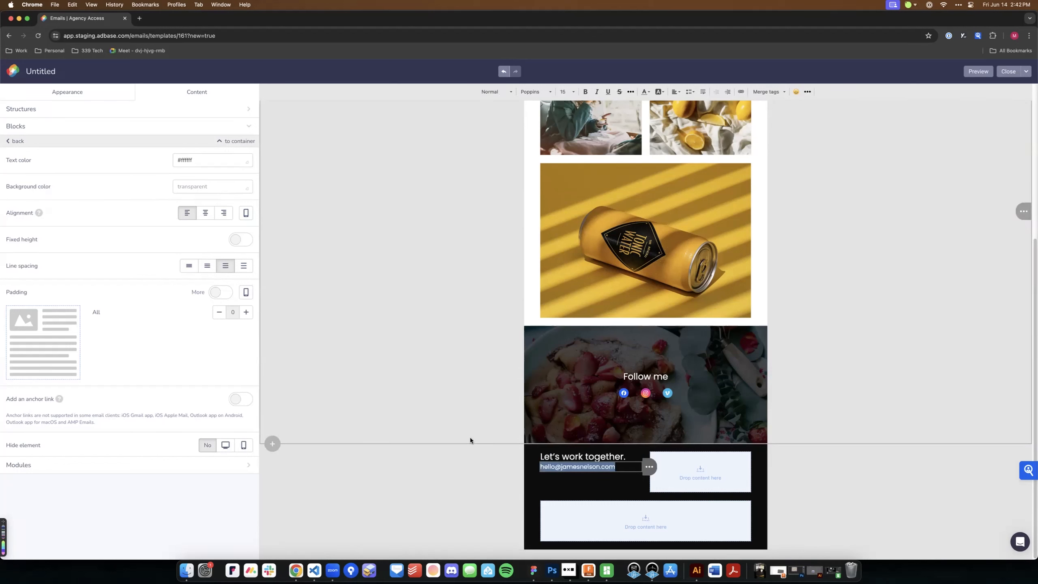
pyautogui.doubleClick(191, 160)
pyautogui.write('a3')
pyautogui.press('BackSpace')
pyautogui.write('2a2a2')
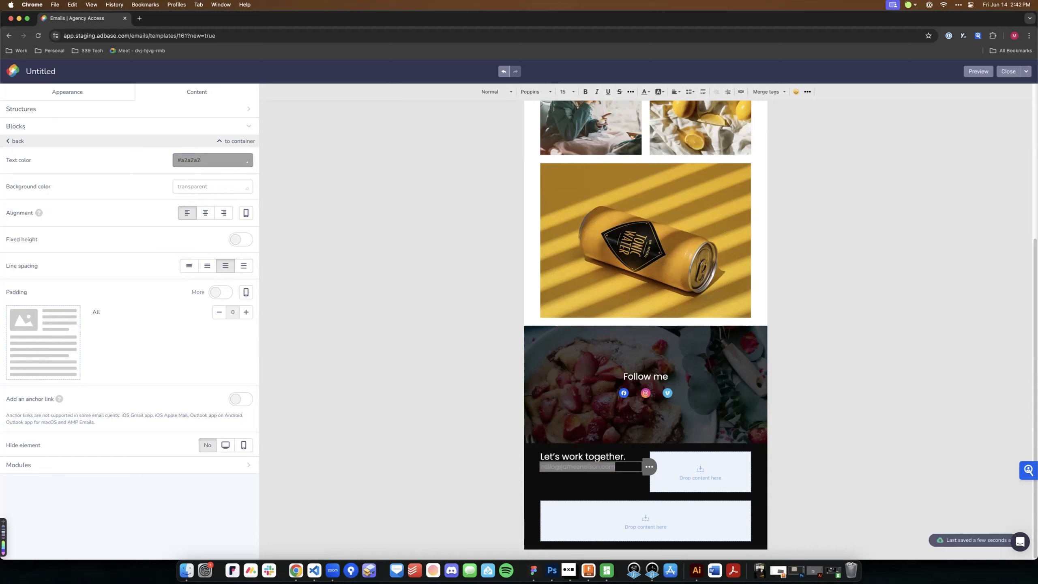
pyautogui.click(594, 469)
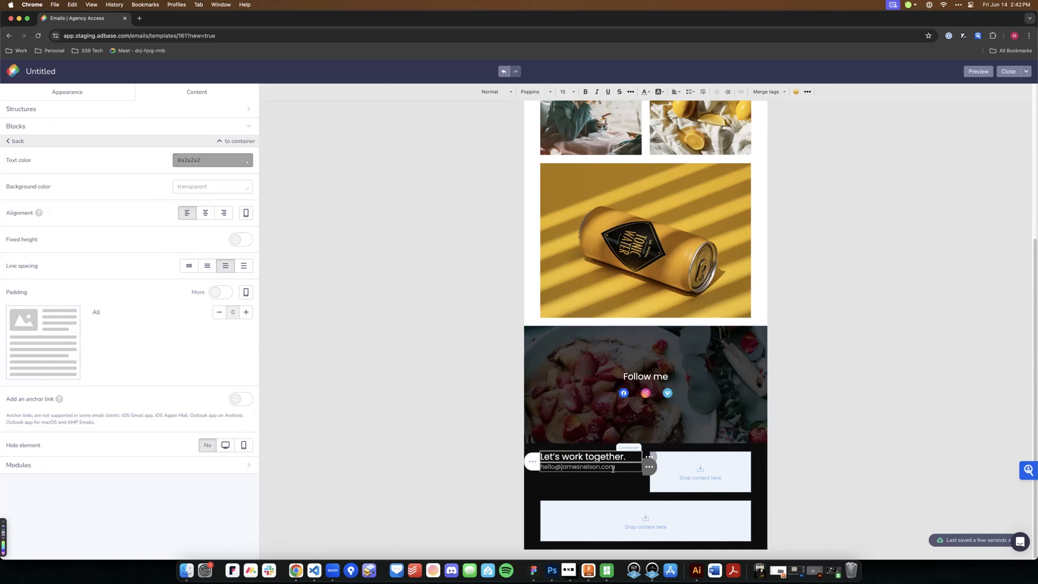
pyautogui.click(454, 401)
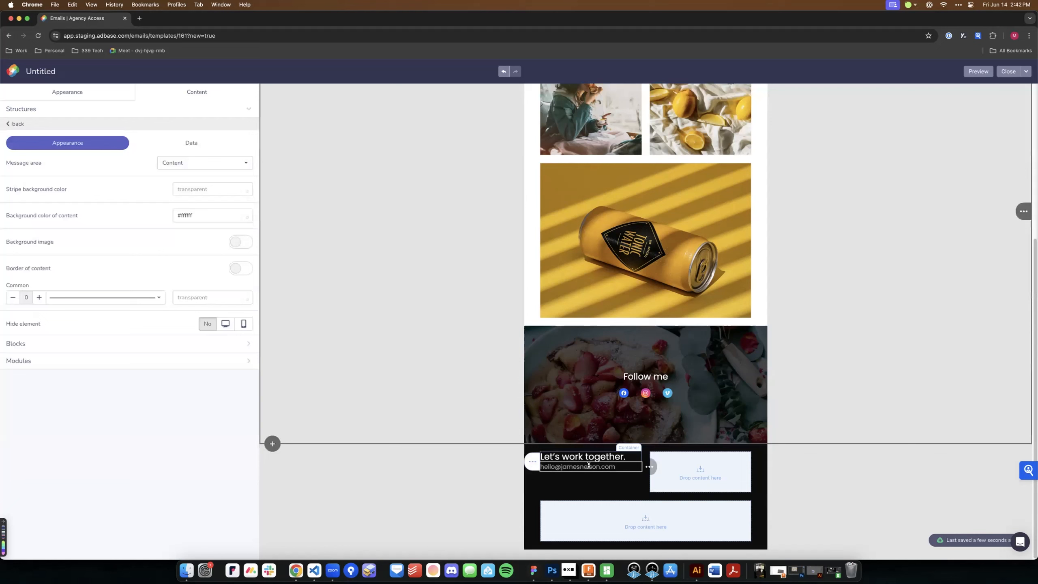
# Turn the contact email text in the footer into a mail link, leaving the email subject empty
pyautogui.tripleClick(571, 466)
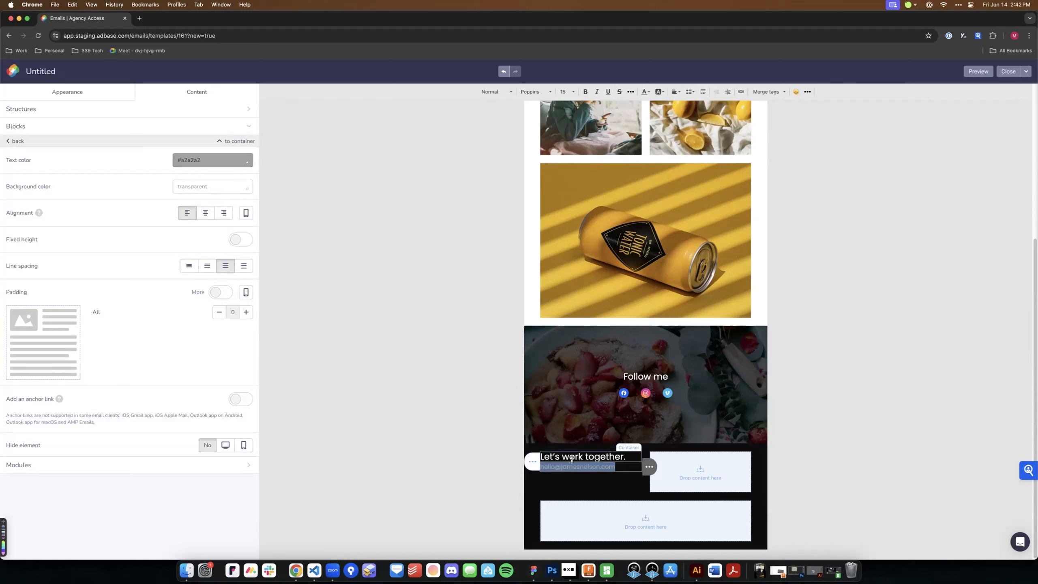
pyautogui.click(741, 93)
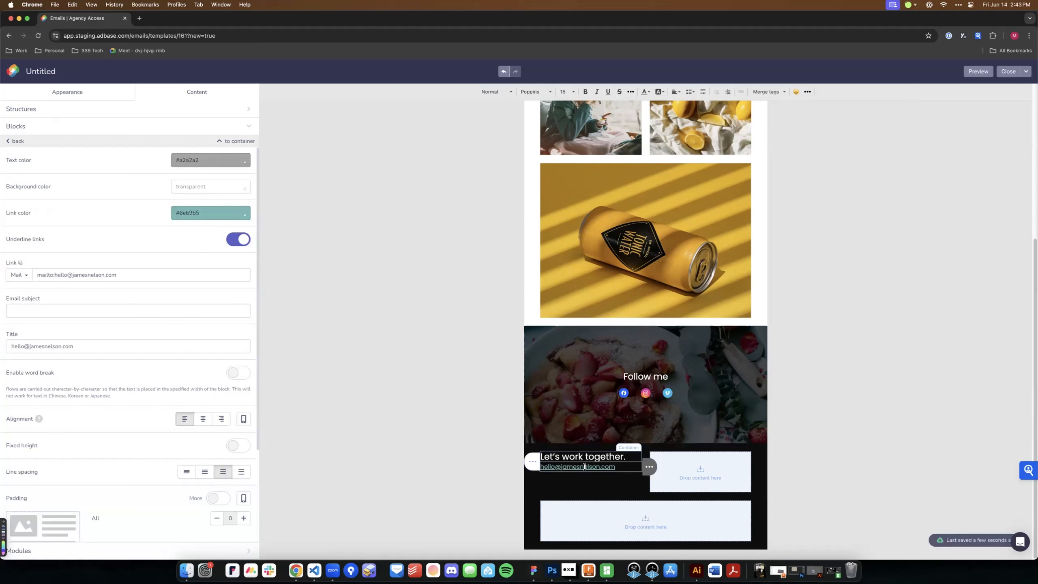
pyautogui.tripleClick(584, 467)
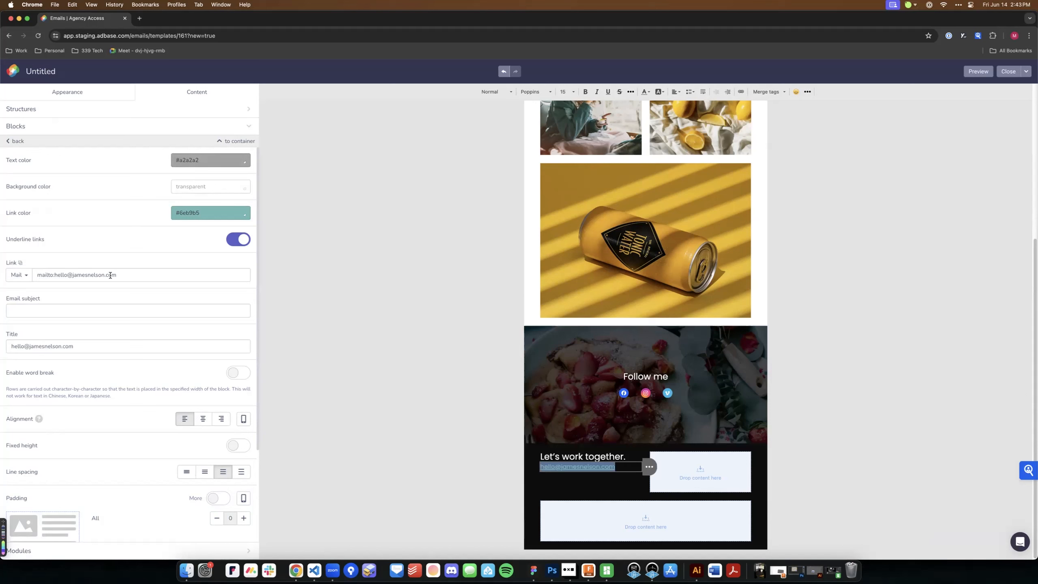
pyautogui.click(39, 312)
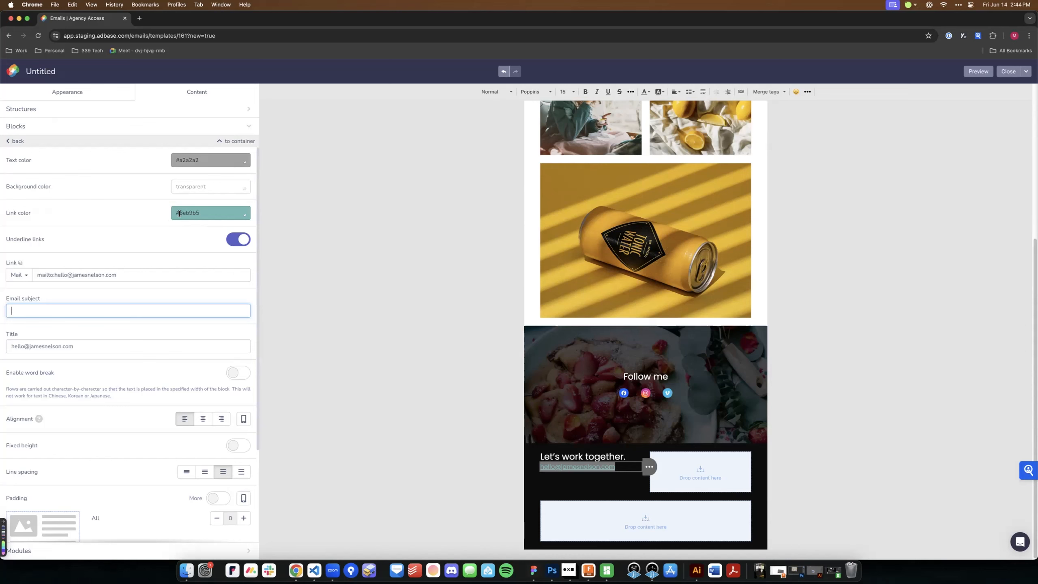
# Compare the footer with the Figma design, then set the email link's color to #a2a2a2 and turn off link underlining
pyautogui.scroll(5, 637, 277)
pyautogui.scroll(1, 637, 276)
pyautogui.scroll(-2, 654, 311)
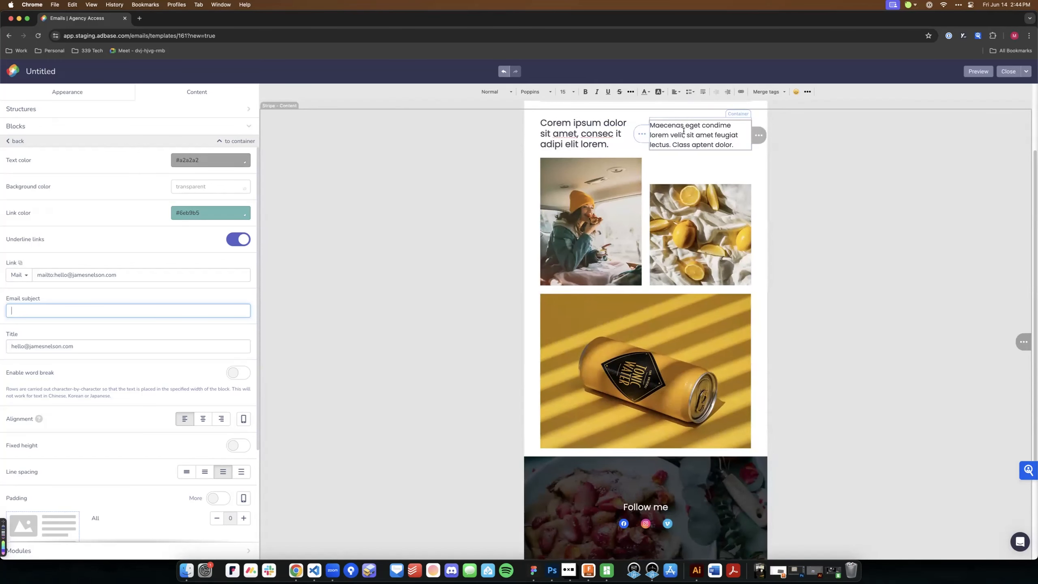
pyautogui.scroll(-7, 642, 298)
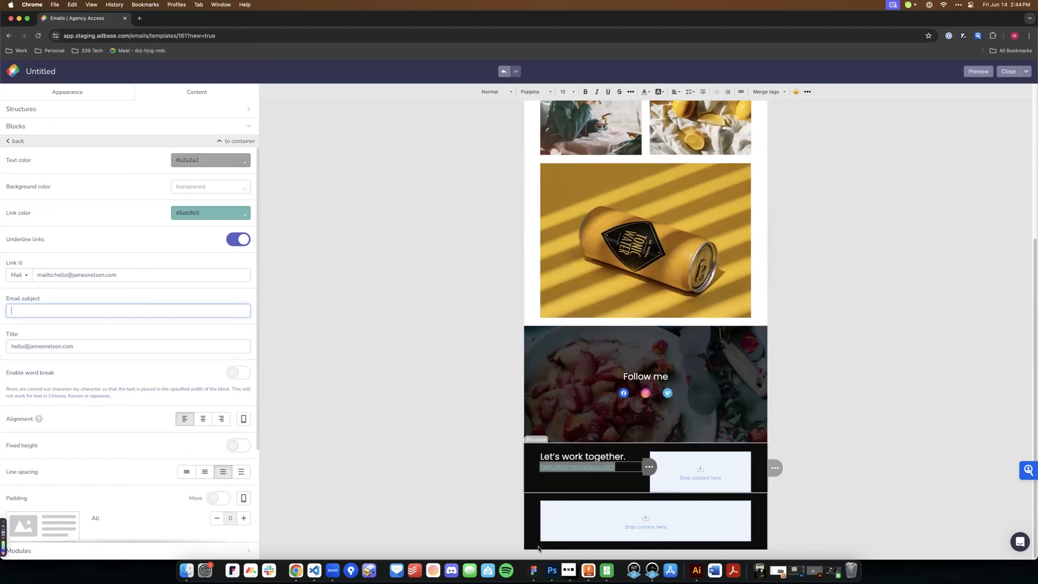
pyautogui.click(533, 571)
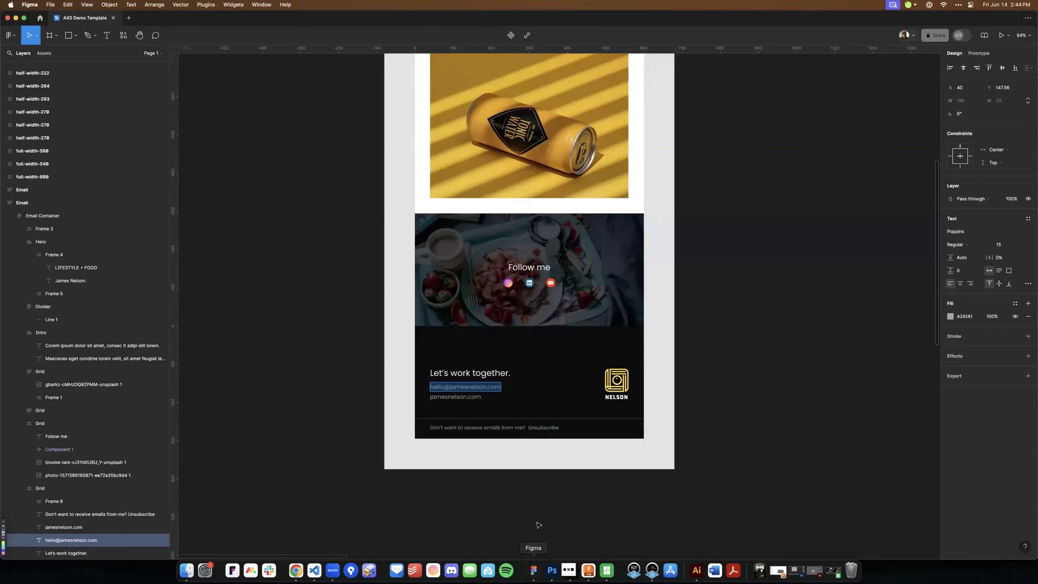
pyautogui.click(495, 372)
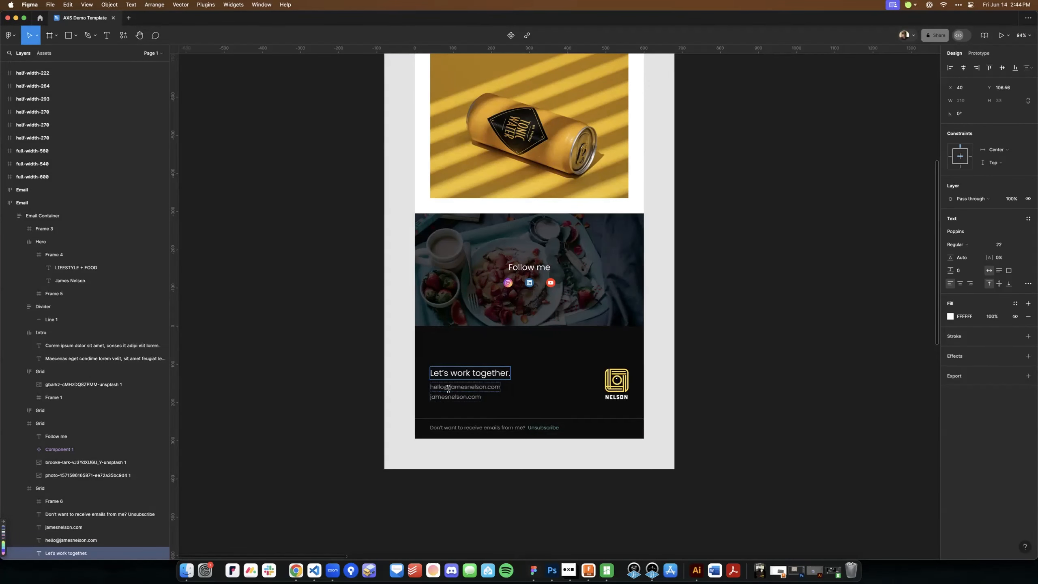
pyautogui.click(296, 571)
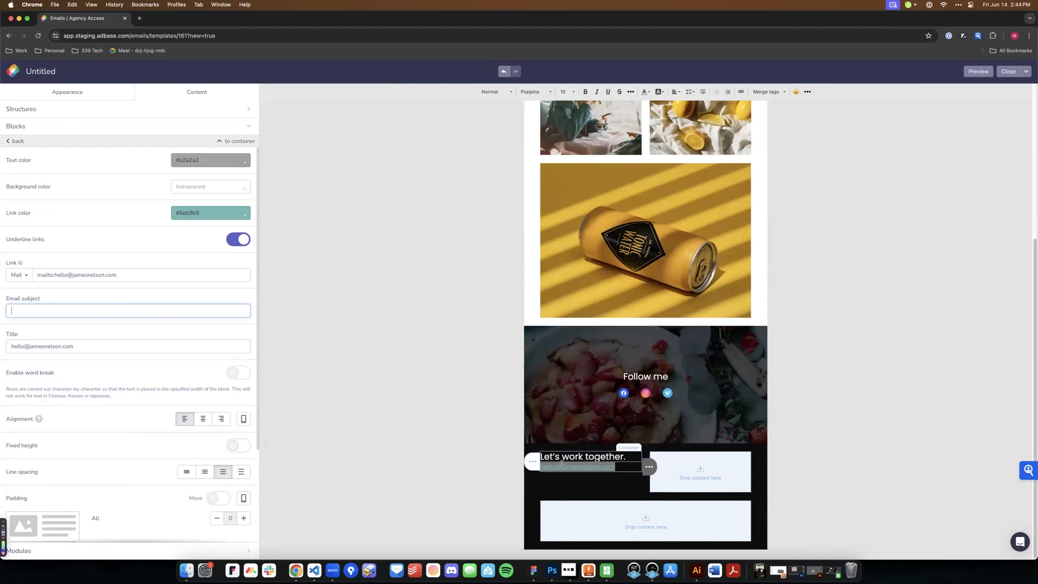
pyautogui.click(199, 214)
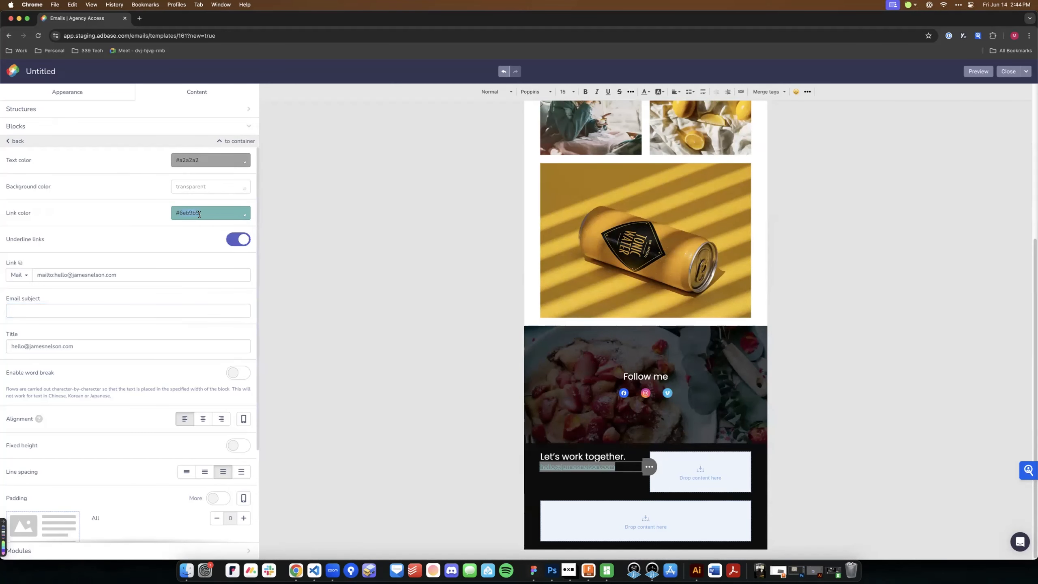
pyautogui.write('a2a2a2')
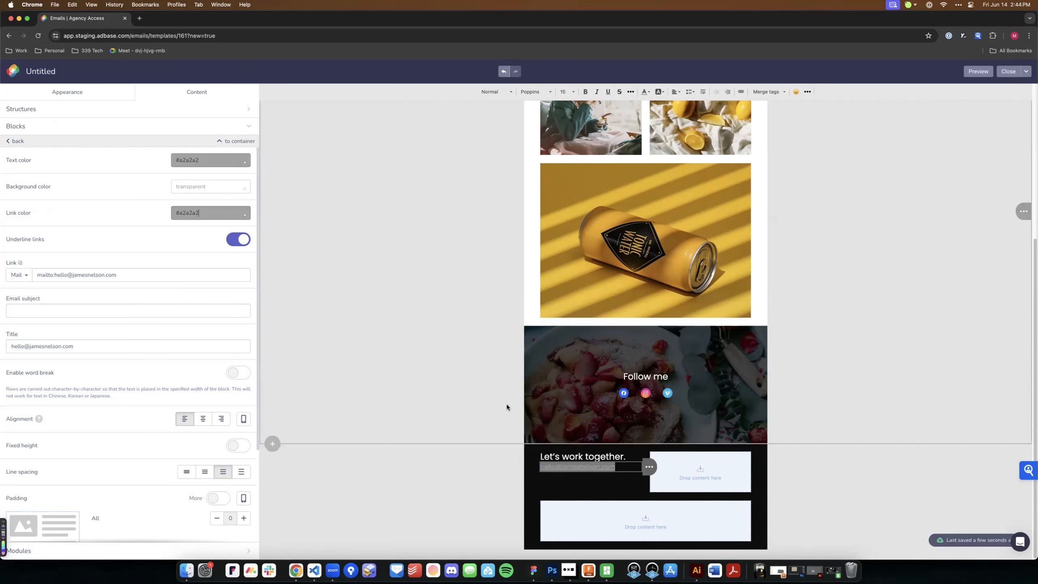
pyautogui.scroll(5, 703, 184)
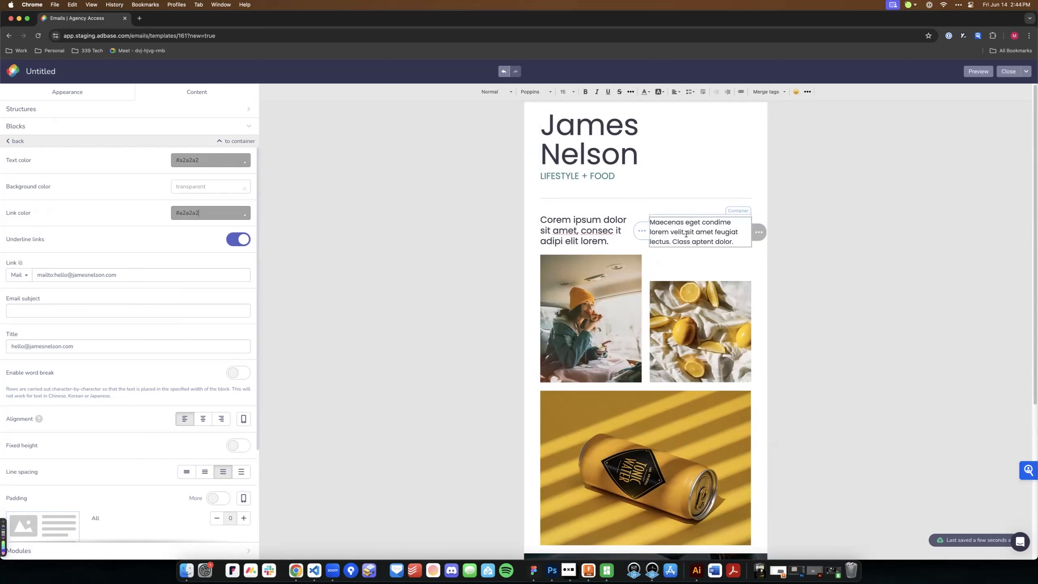
pyautogui.scroll(-5, 678, 253)
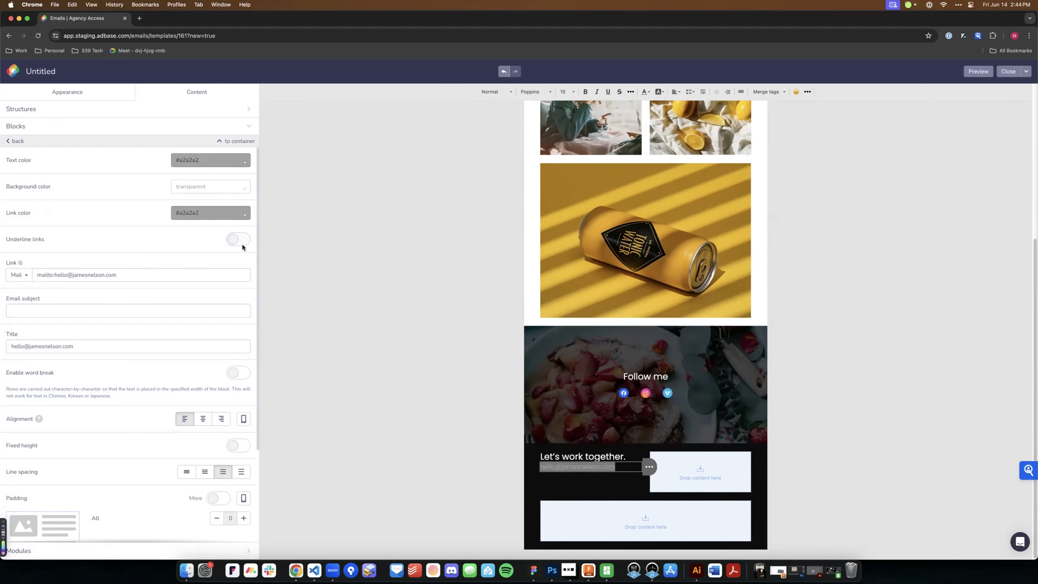
pyautogui.click(814, 362)
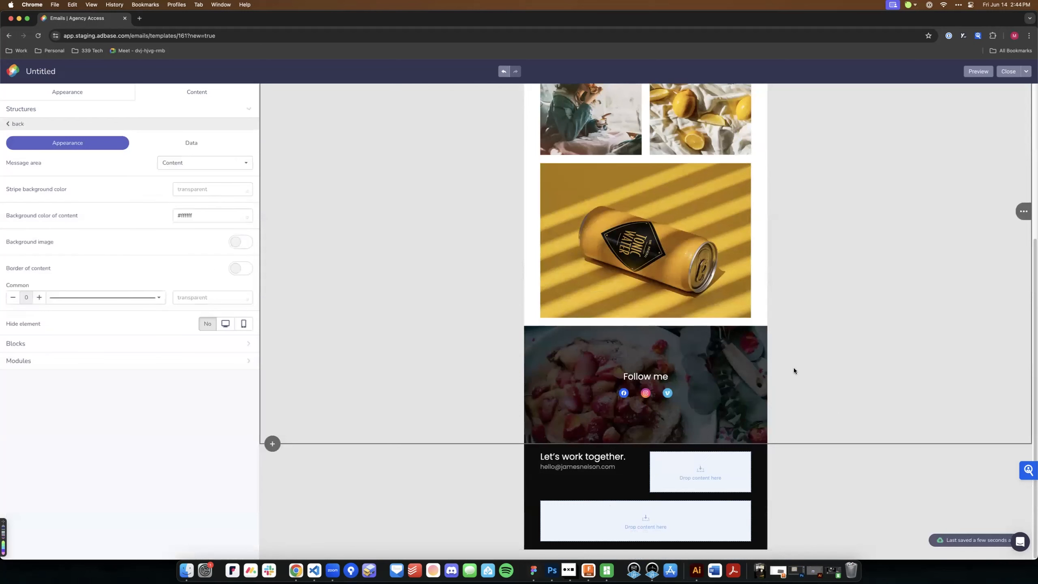
# Check the second contact line in the Figma footer, then duplicate the contact email text block in the template
pyautogui.click(589, 467)
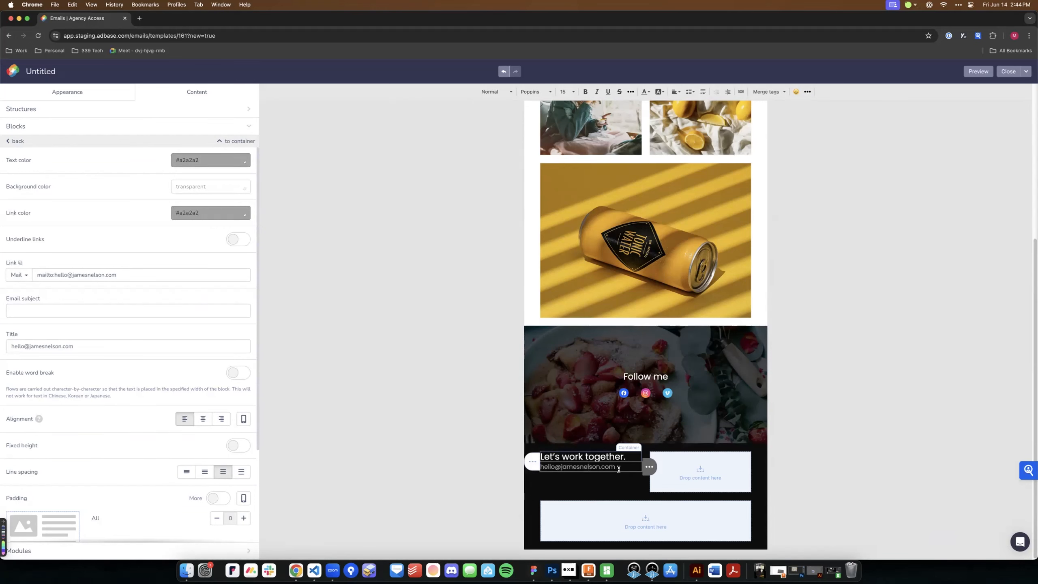
pyautogui.moveTo(534, 466)
pyautogui.click(534, 570)
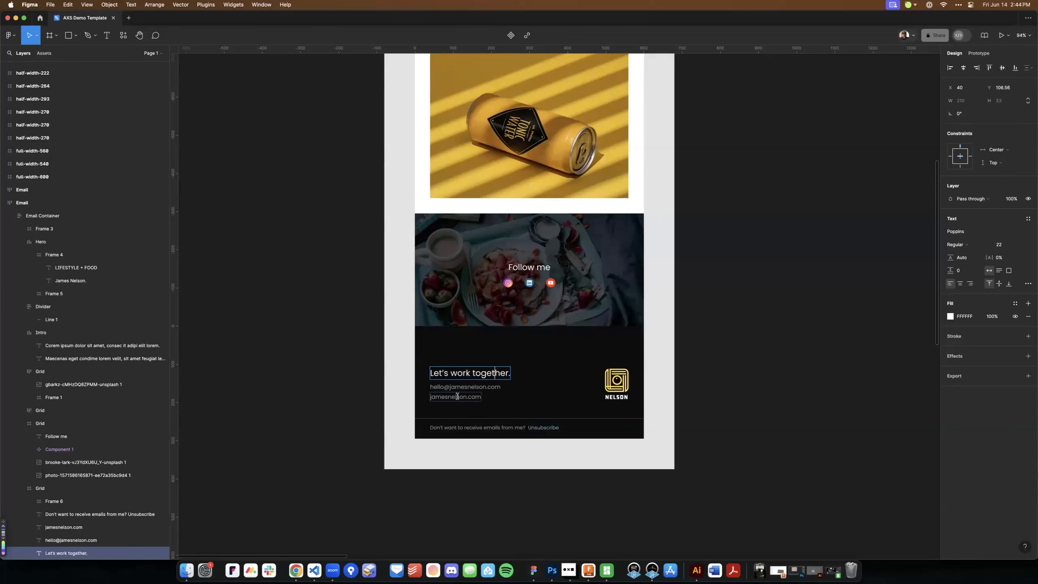
pyautogui.click(296, 571)
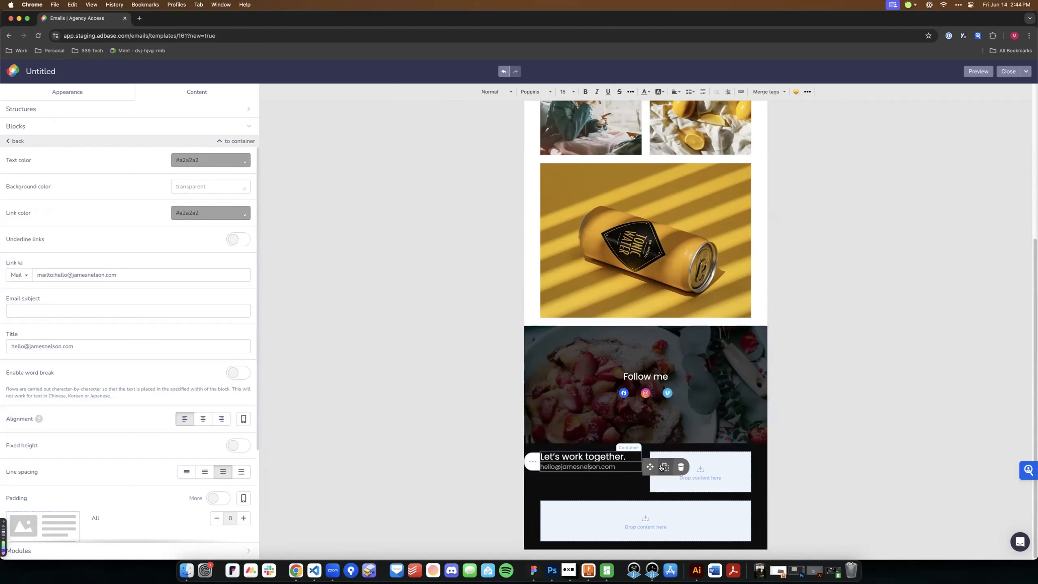
pyautogui.click(664, 467)
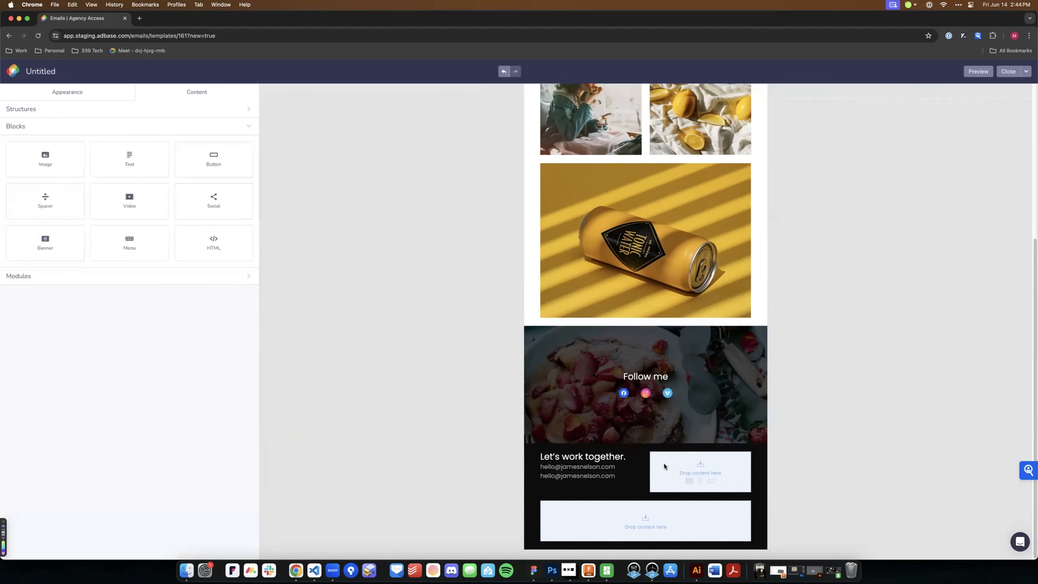
# Delete the "hello@" part from the duplicated line so only the website domain remains
pyautogui.doubleClick(588, 475)
pyautogui.click(564, 479)
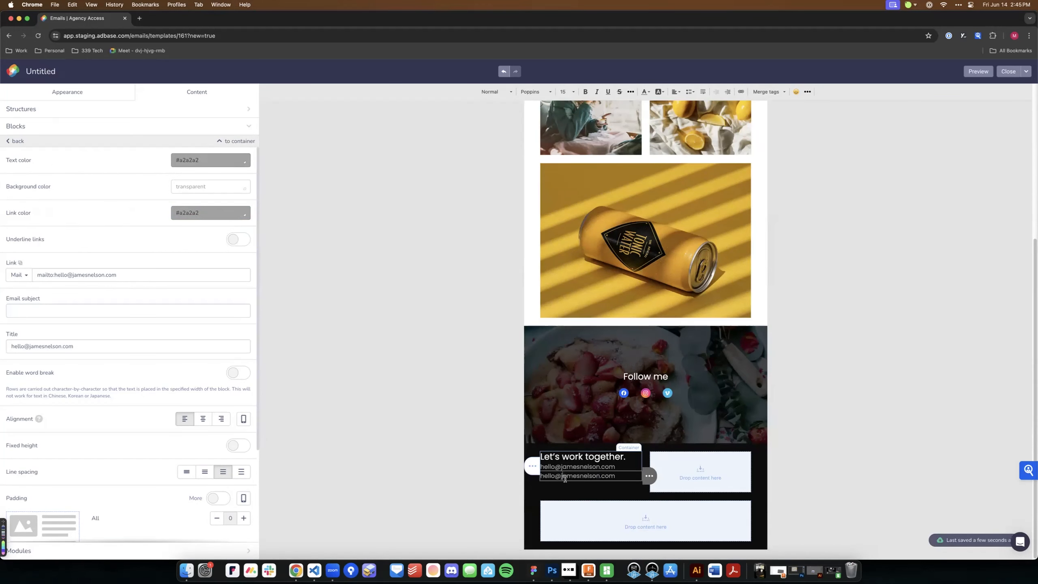
pyautogui.moveTo(561, 477); pyautogui.dragTo(540, 476)
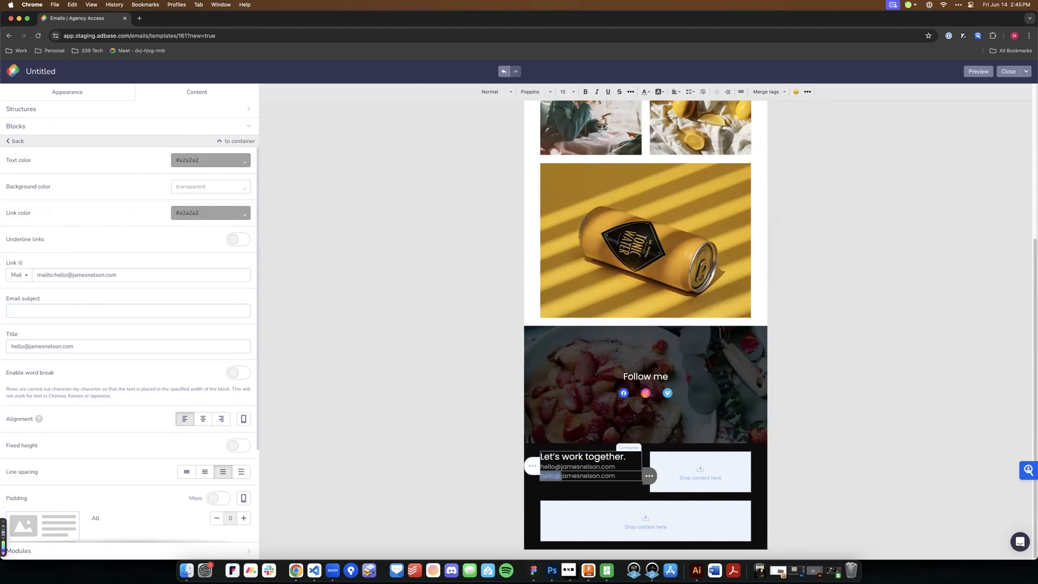
pyautogui.press('BackSpace')
pyautogui.doubleClick(575, 476)
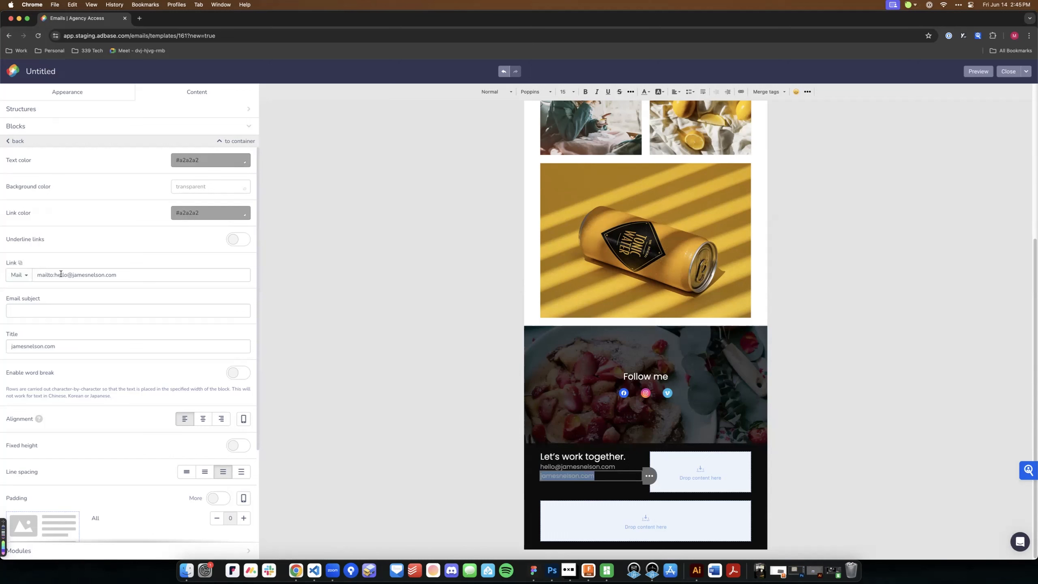
pyautogui.click(796, 382)
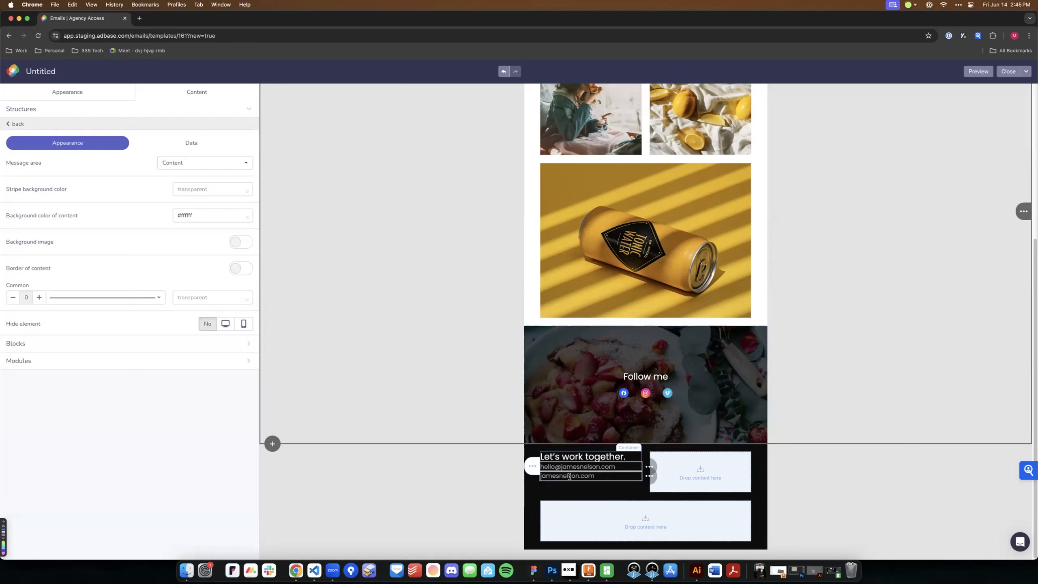
pyautogui.click(565, 475)
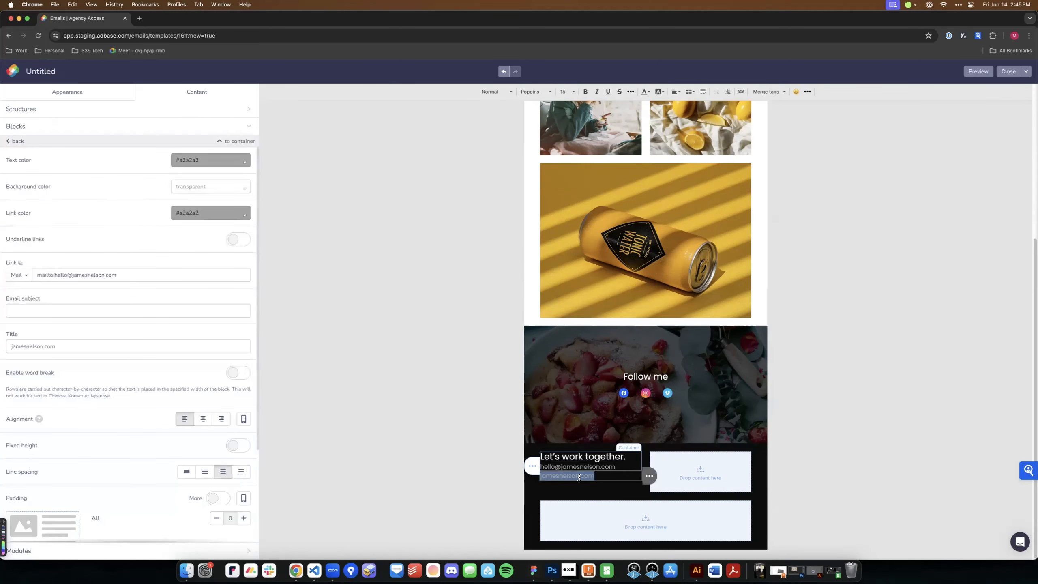
pyautogui.click(28, 276)
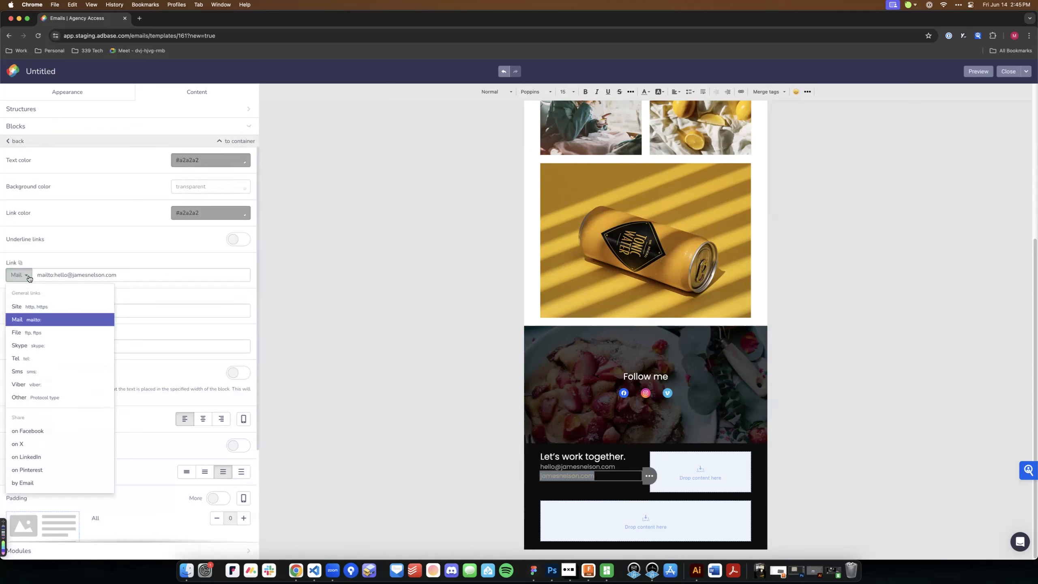
pyautogui.click(23, 310)
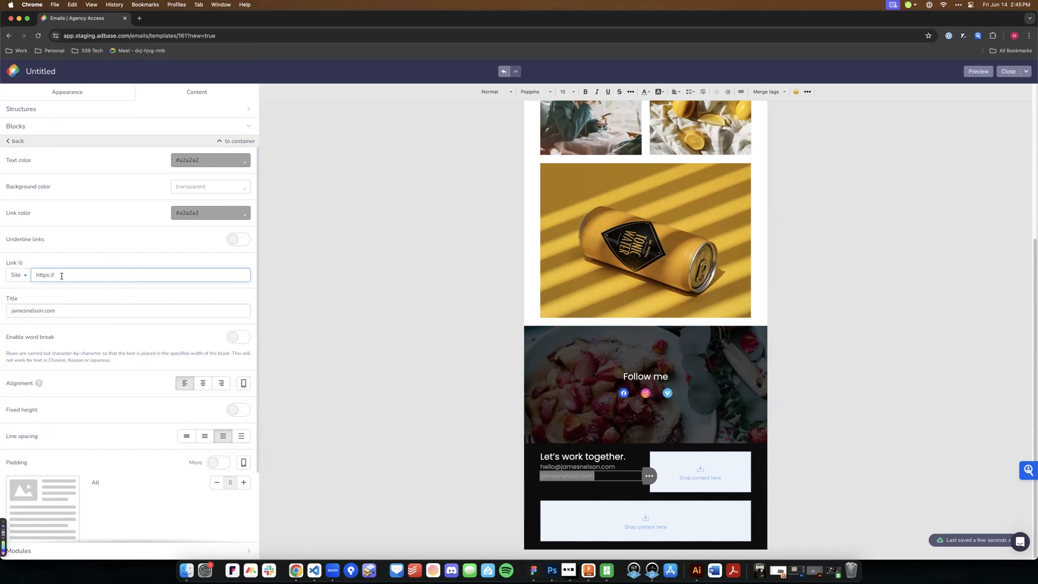
pyautogui.write('jamesnelson.com')
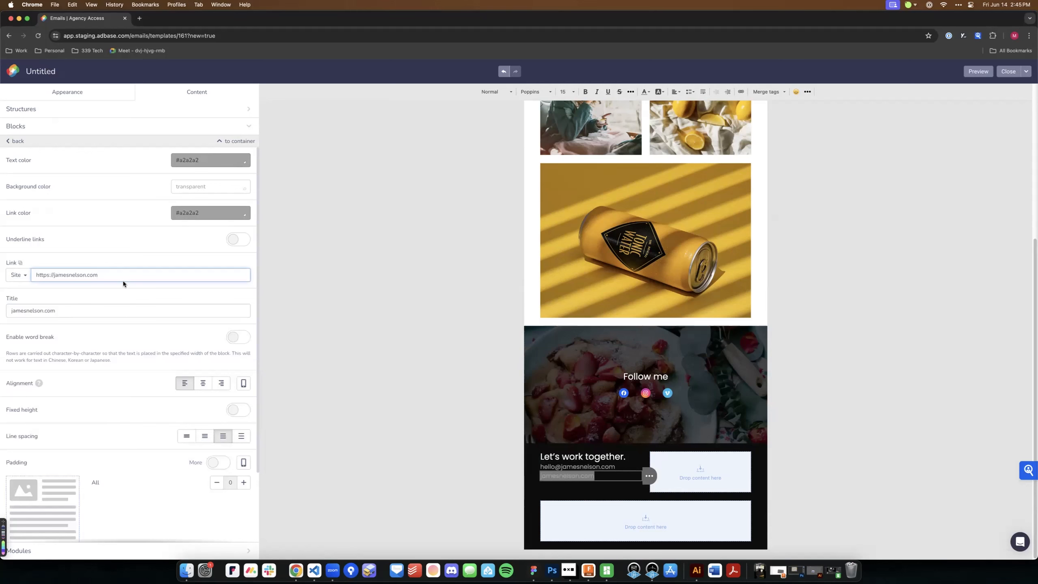
# Check the spacing above the contact text in the Figma footer, then add a single-column structure above the template's contact row
pyautogui.click(807, 373)
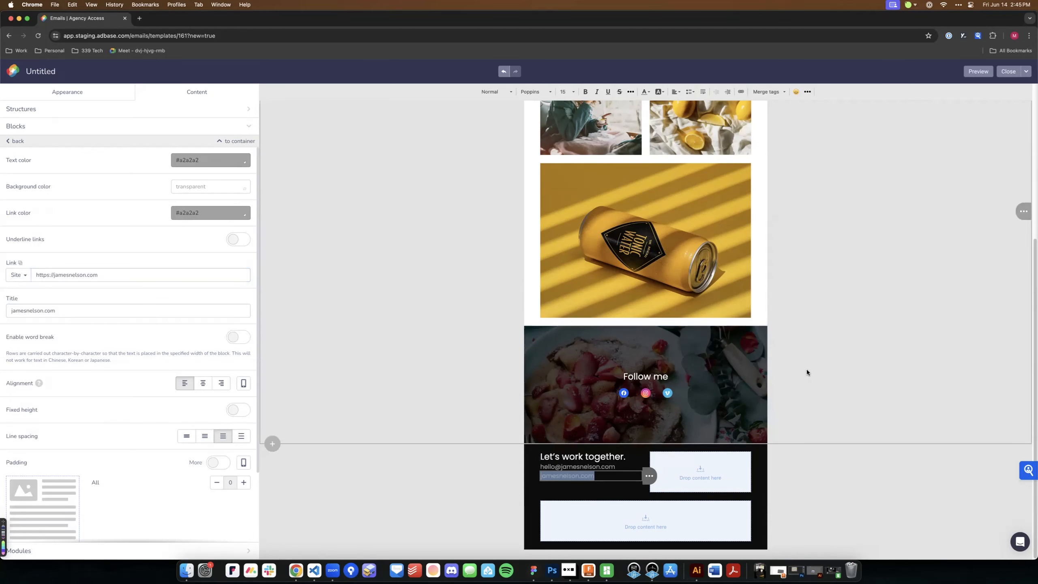
pyautogui.click(808, 371)
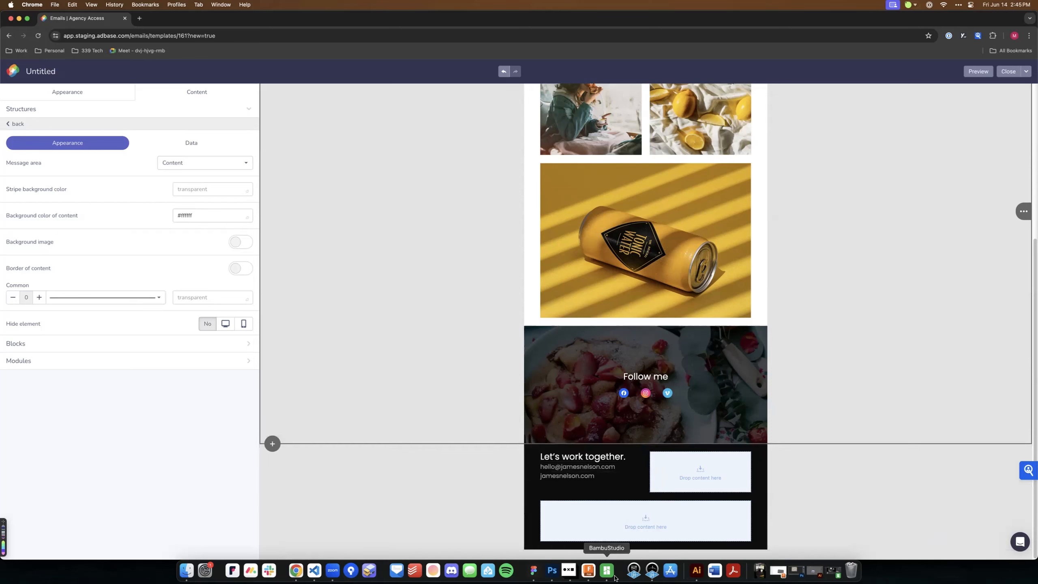
pyautogui.click(533, 571)
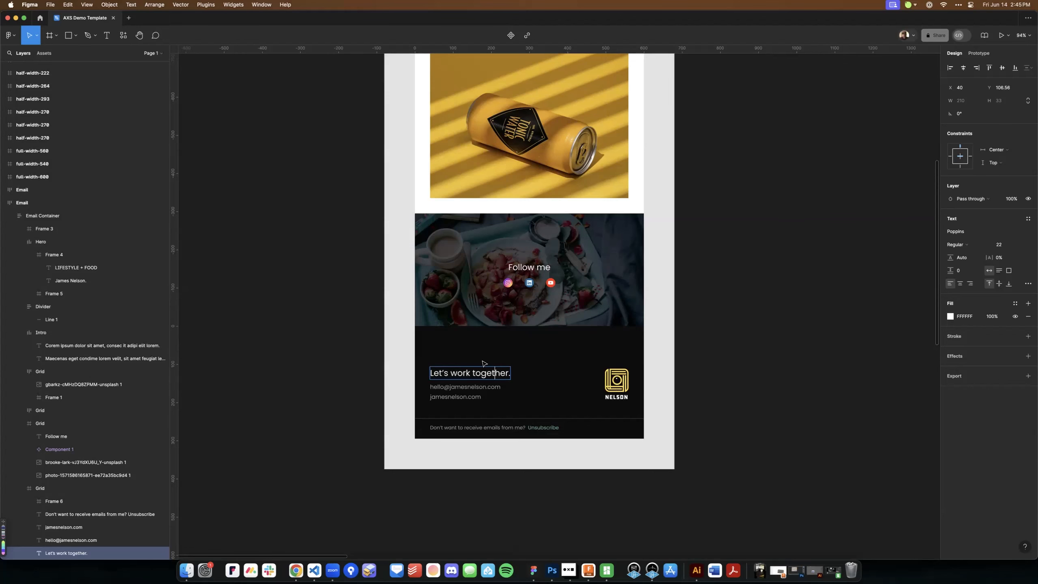
pyautogui.click(295, 571)
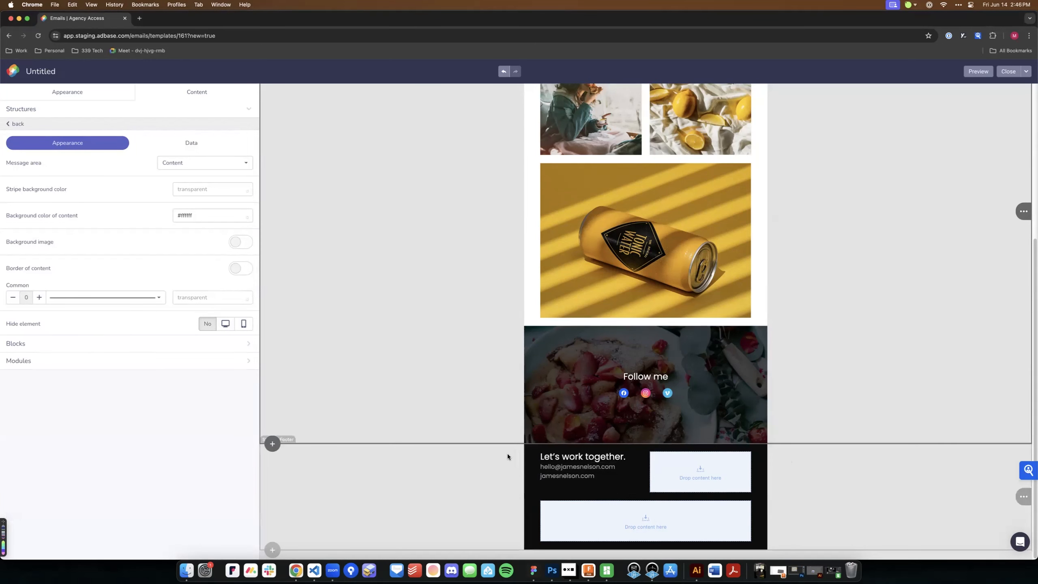
pyautogui.click(565, 457)
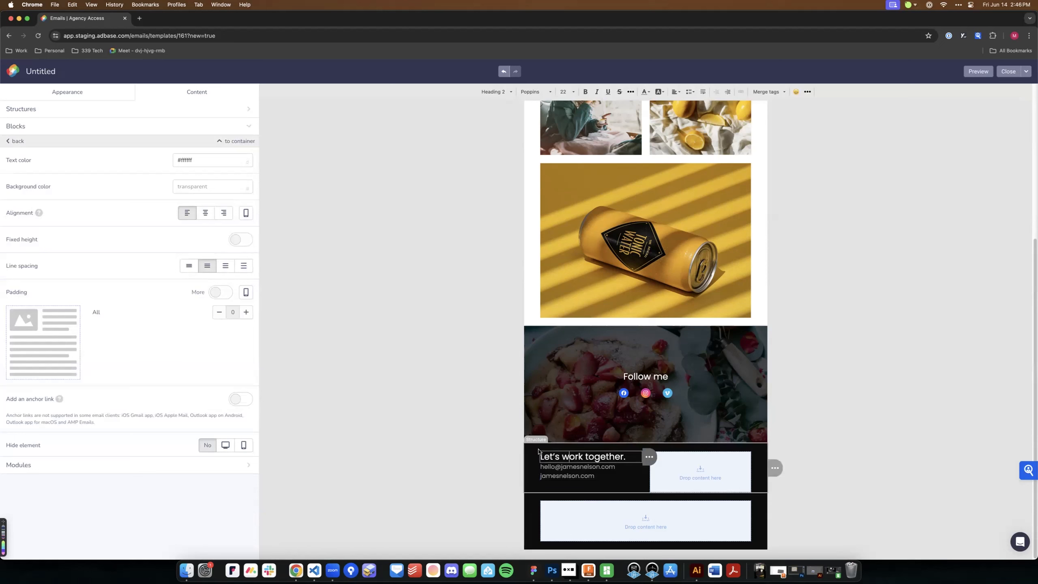
pyautogui.click(537, 450)
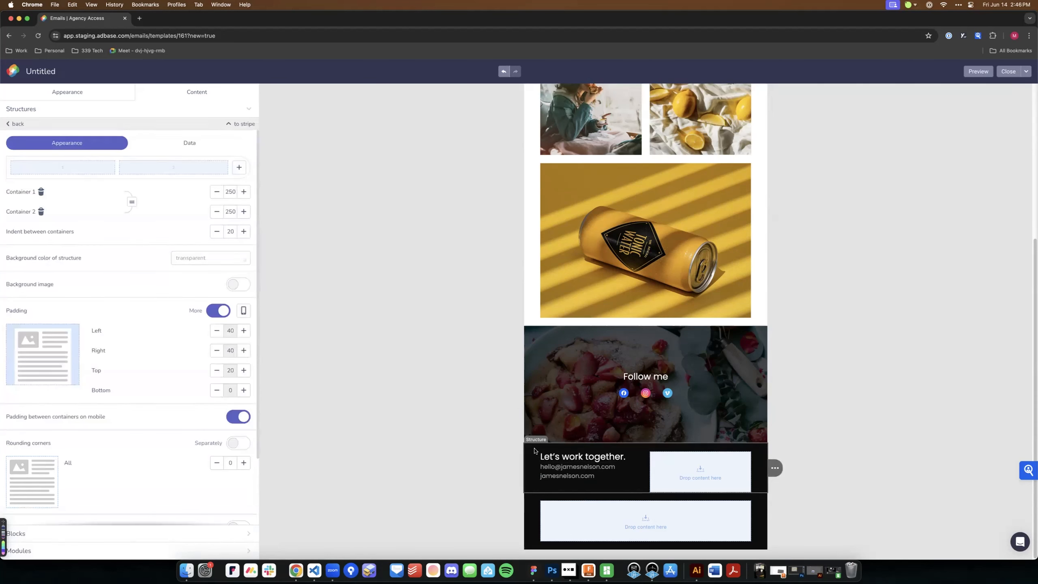
pyautogui.click(20, 124)
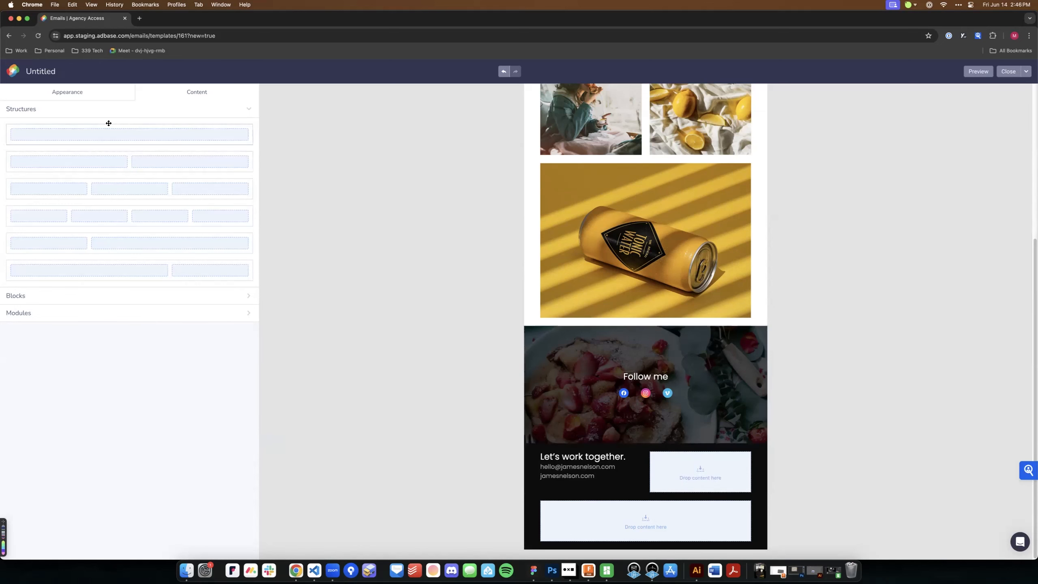
pyautogui.moveTo(48, 136); pyautogui.dragTo(593, 445)
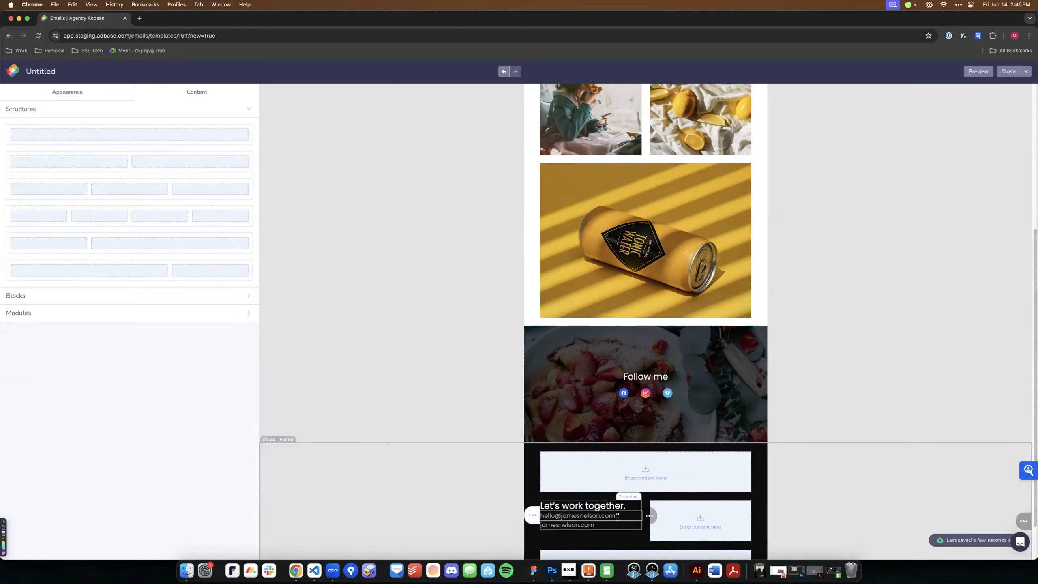
# Place a Spacer block in the new empty footer structure and set its line thickness to 0
pyautogui.click(612, 464)
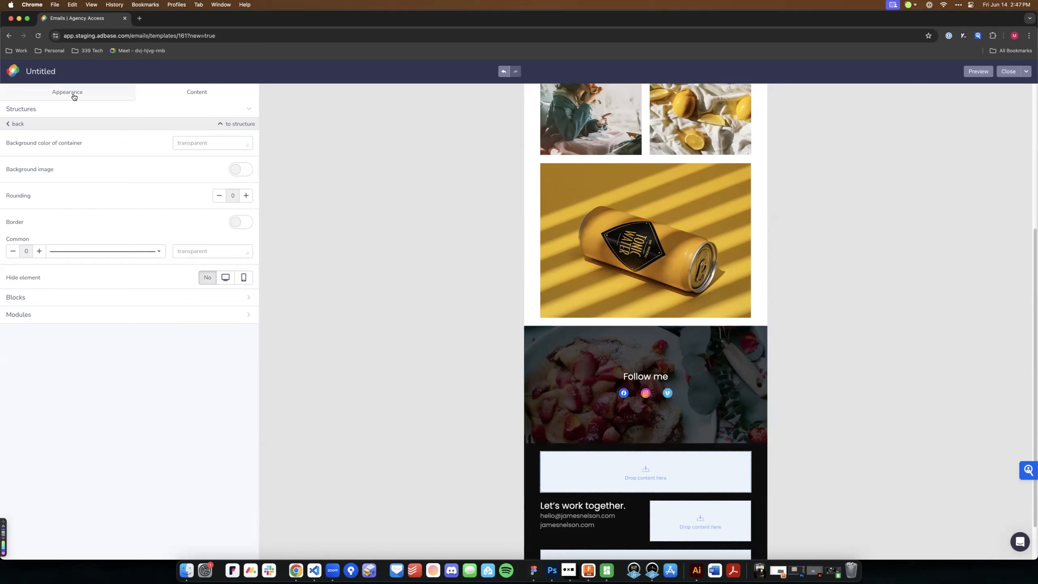
pyautogui.click(9, 125)
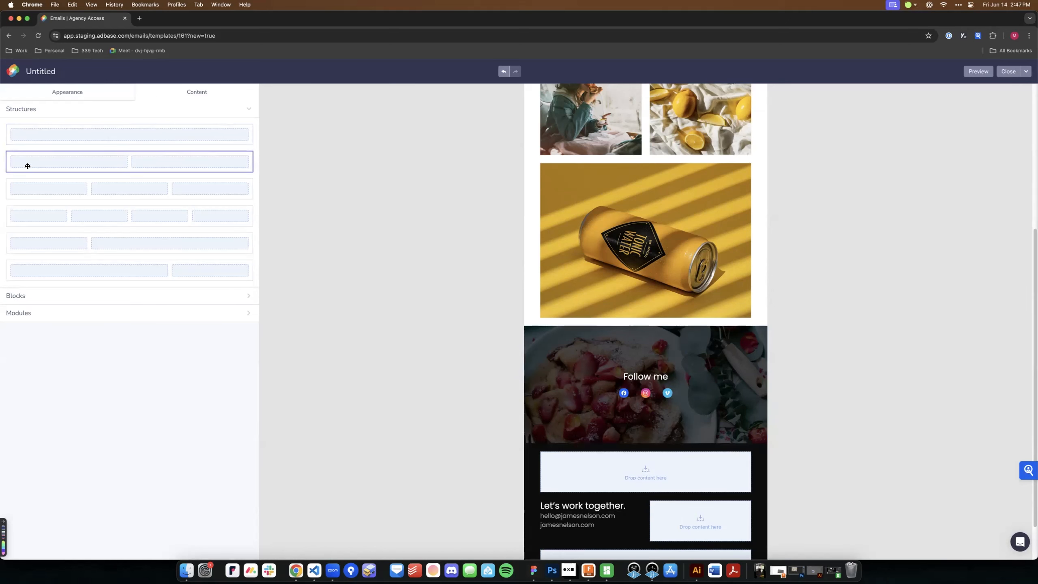
pyautogui.click(29, 298)
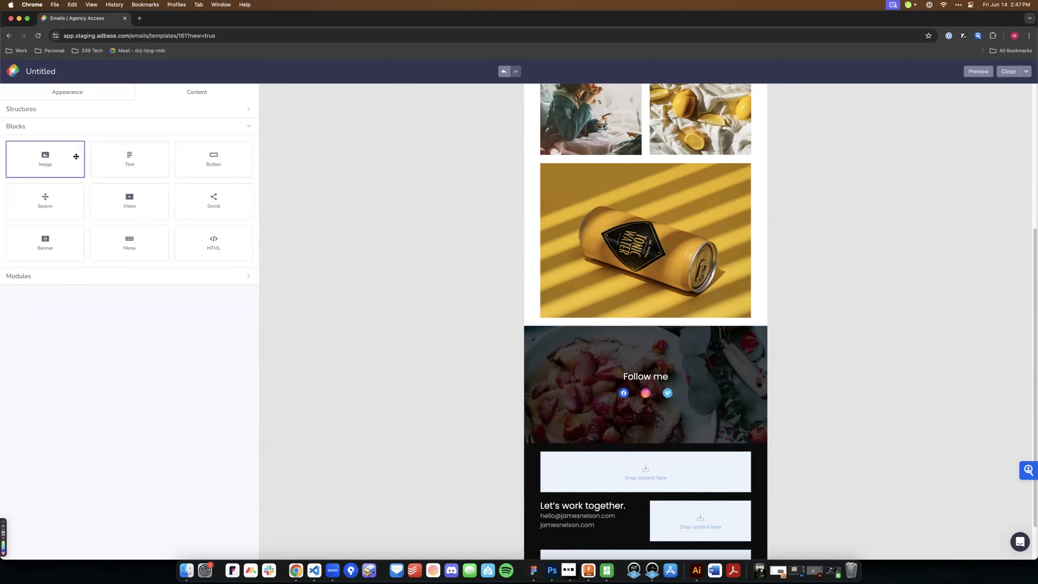
pyautogui.moveTo(43, 200); pyautogui.dragTo(663, 471)
pyautogui.click(611, 460)
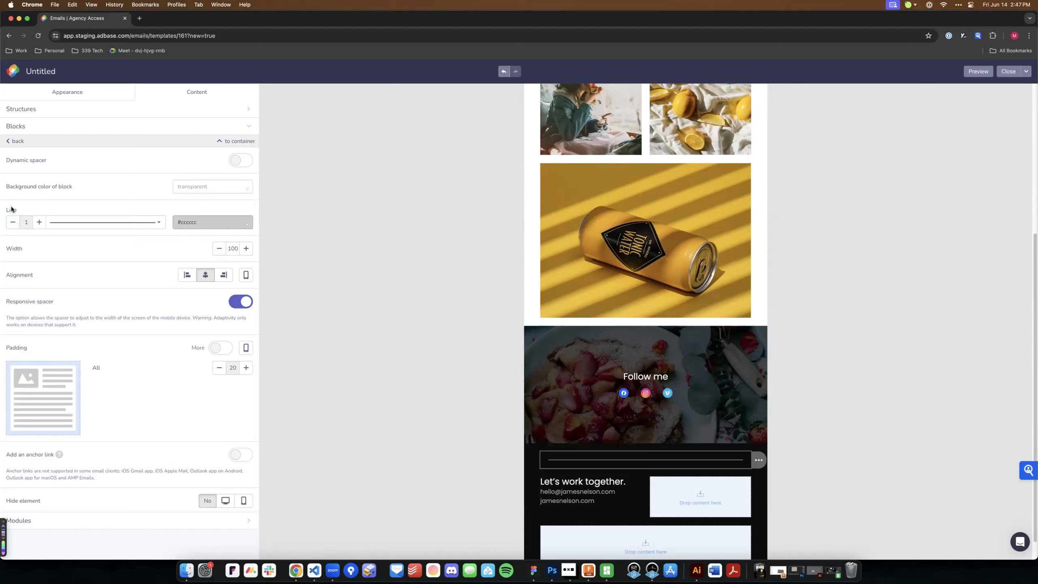
pyautogui.click(13, 223)
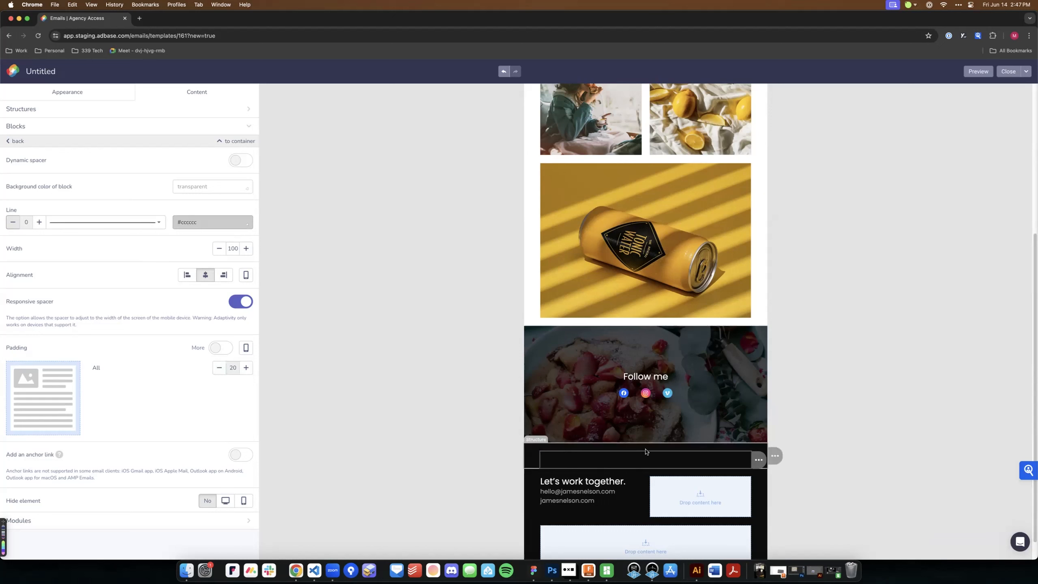
# Enable separate padding for the spacer and set its top and bottom padding to 40 each
pyautogui.click(220, 347)
pyautogui.click(247, 409)
pyautogui.click(247, 409)
pyautogui.click(246, 408)
pyautogui.click(247, 408)
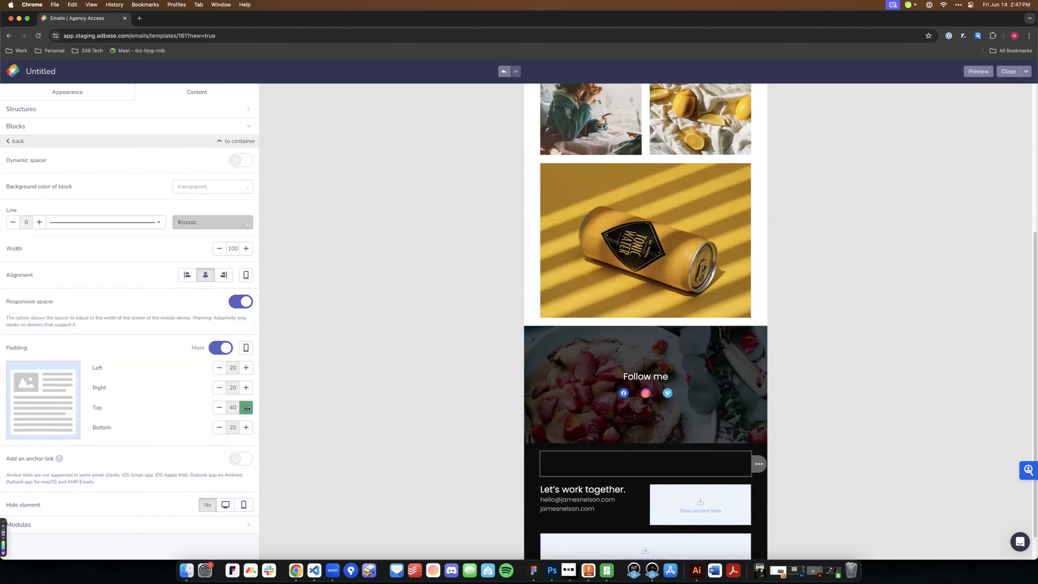
pyautogui.click(246, 427)
pyautogui.click(246, 427)
pyautogui.click(246, 427)
pyautogui.click(246, 427)
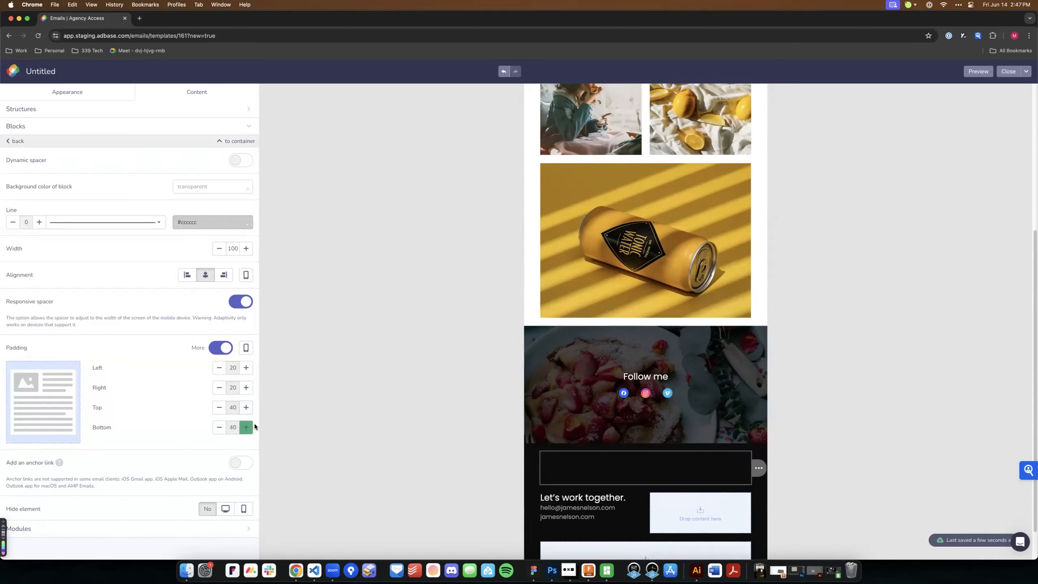
# Compare the contact lines with the Figma footer, then set the "Let's work together." heading's bottom padding to 10
pyautogui.scroll(-2, 973, 356)
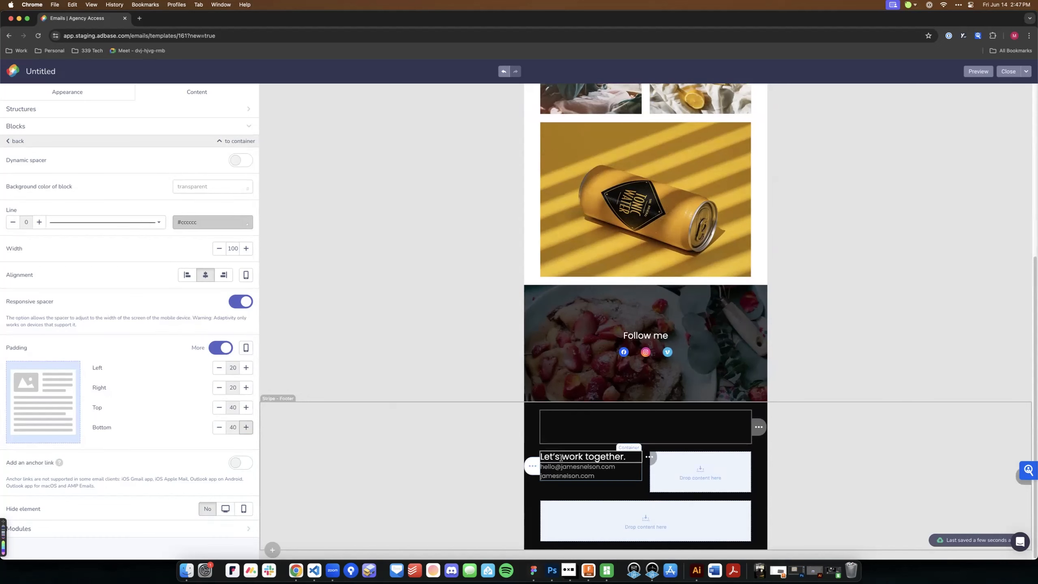
pyautogui.click(533, 570)
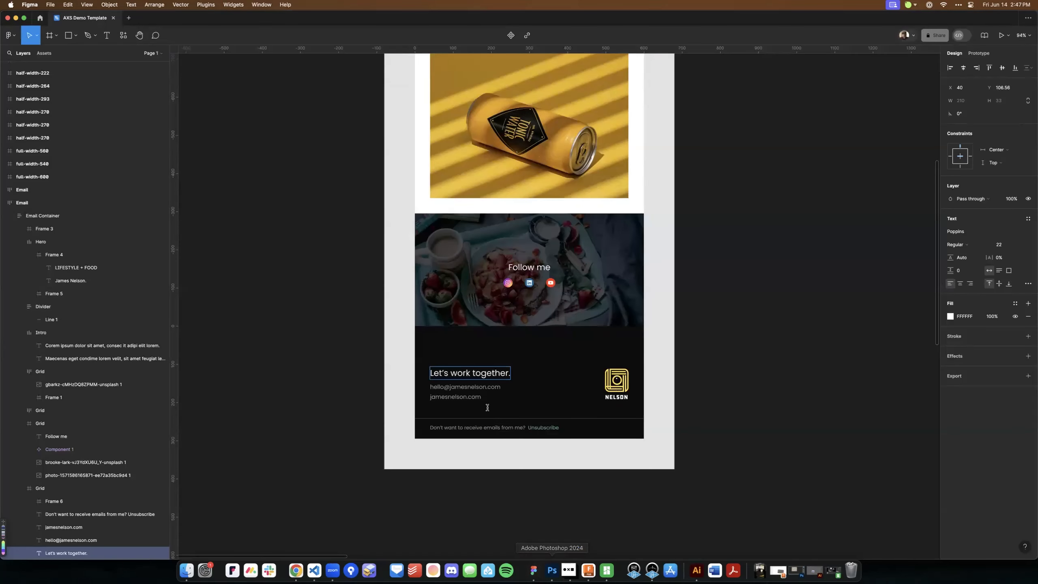
pyautogui.click(337, 393)
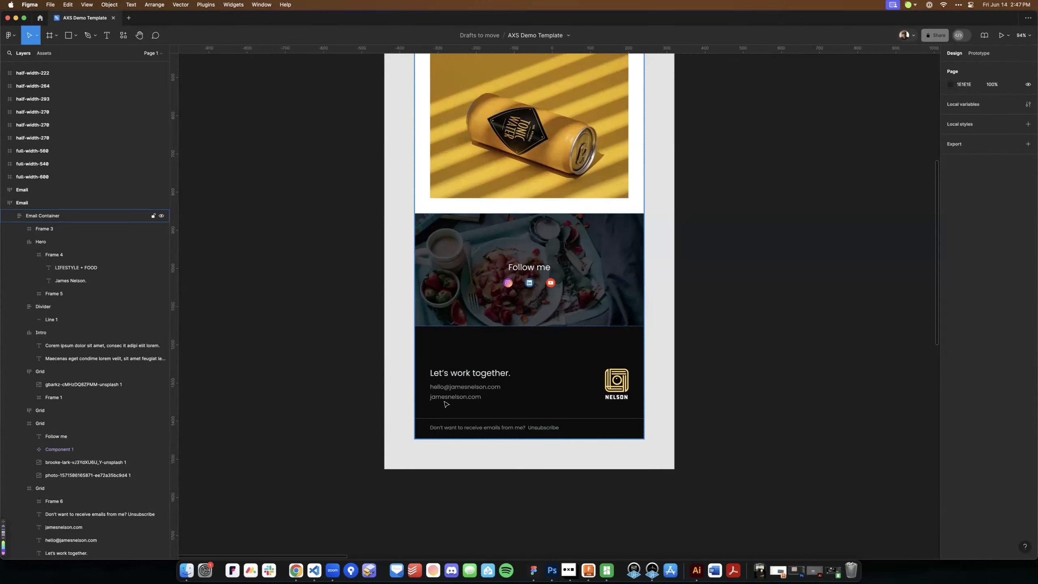
pyautogui.click(296, 570)
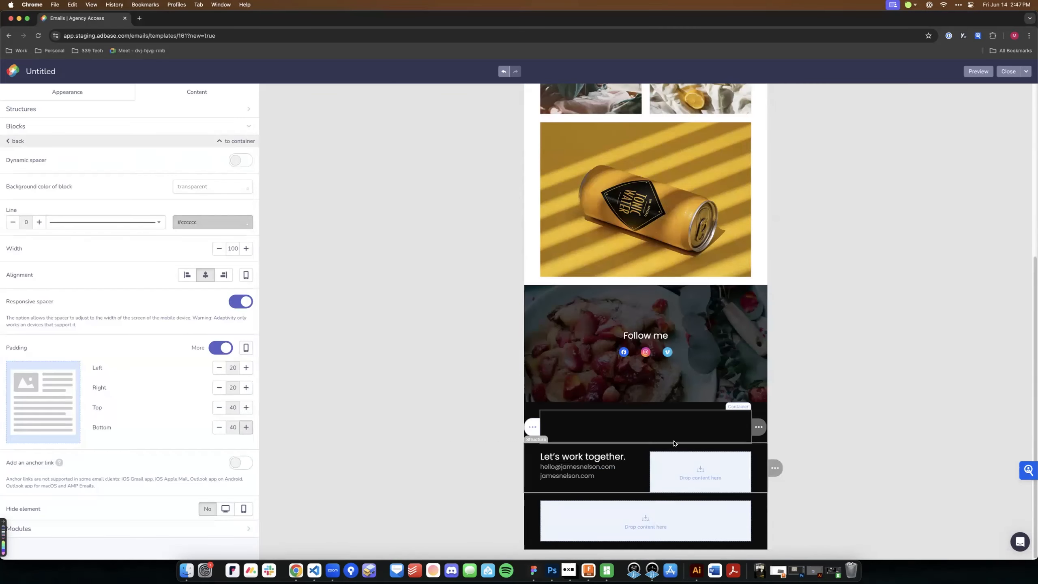
pyautogui.click(583, 466)
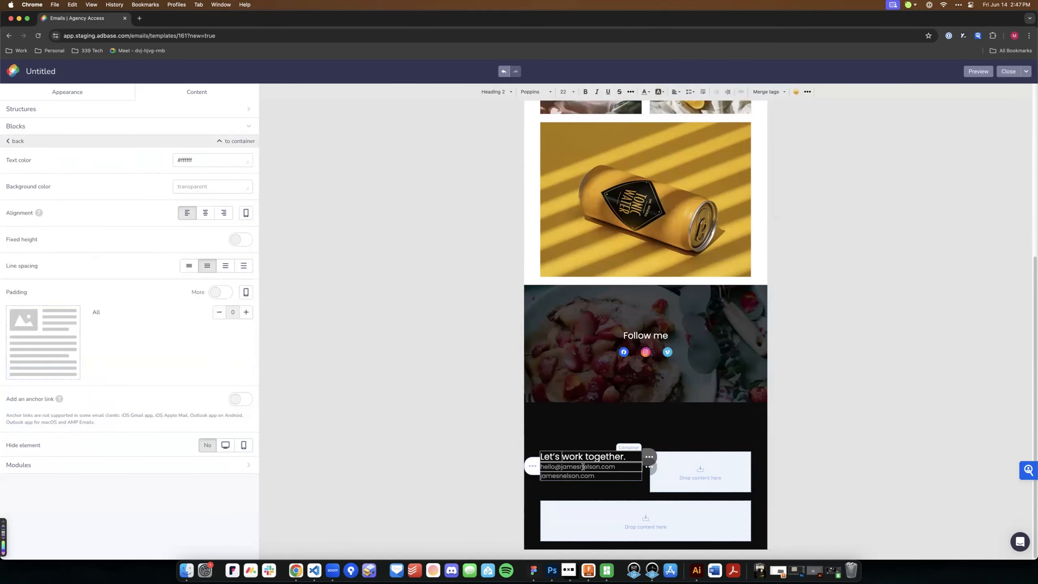
pyautogui.click(221, 292)
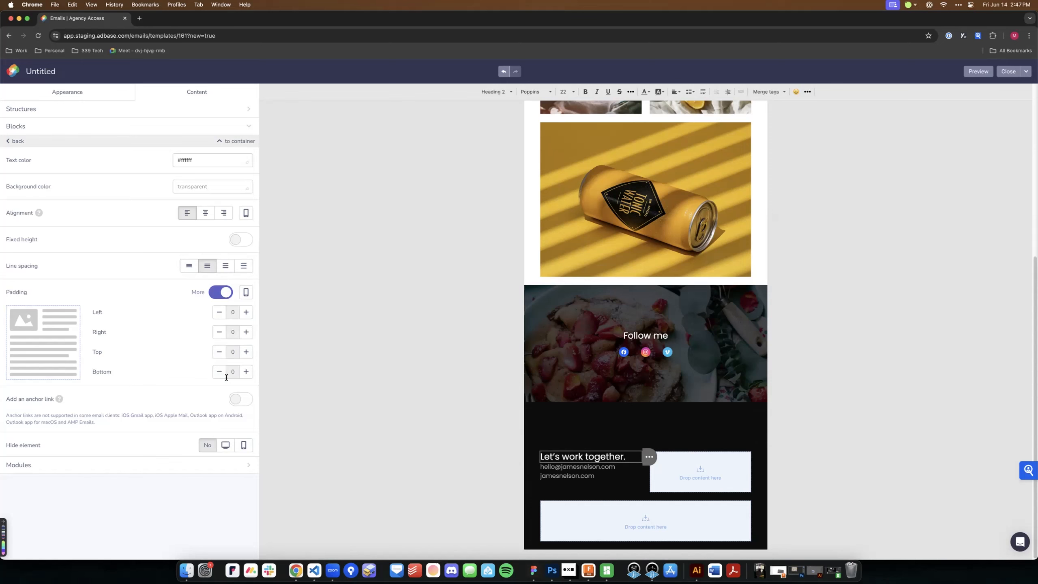
pyautogui.click(247, 372)
pyautogui.click(247, 373)
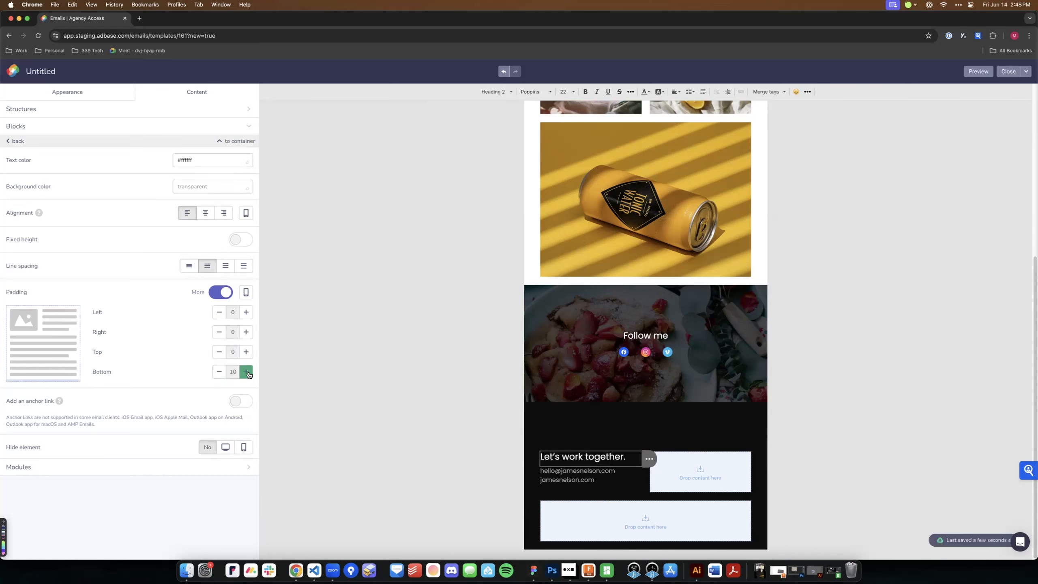
# Enable separate padding for the contact email line and set its bottom padding to 5
pyautogui.click(573, 473)
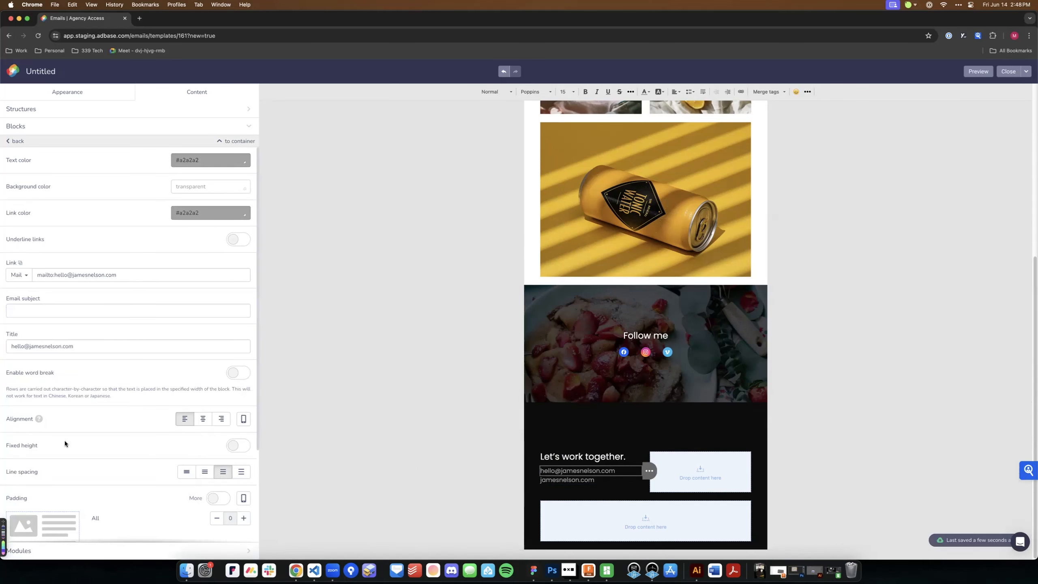
pyautogui.scroll(-3, 134, 404)
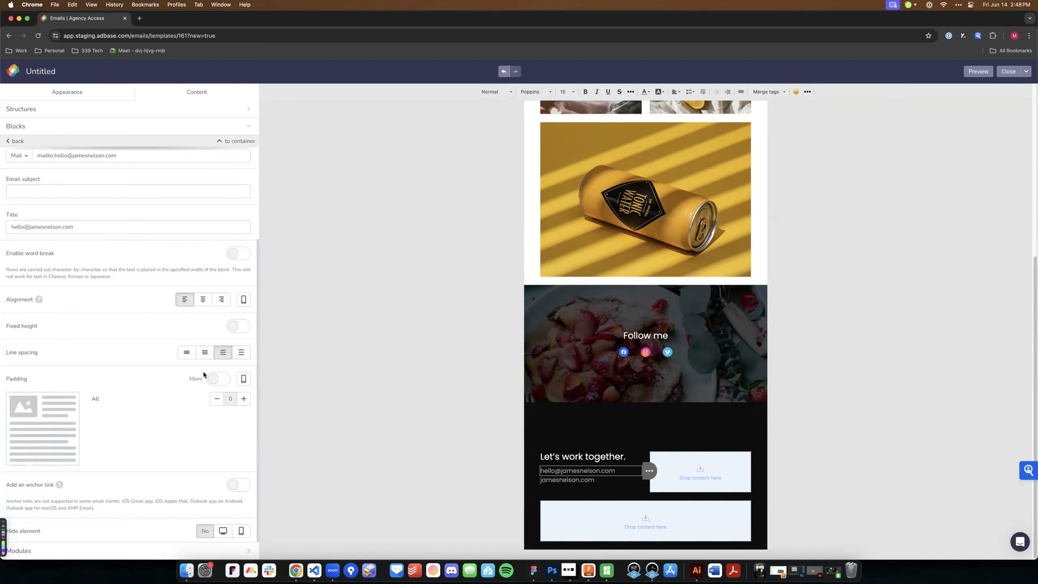
pyautogui.click(217, 379)
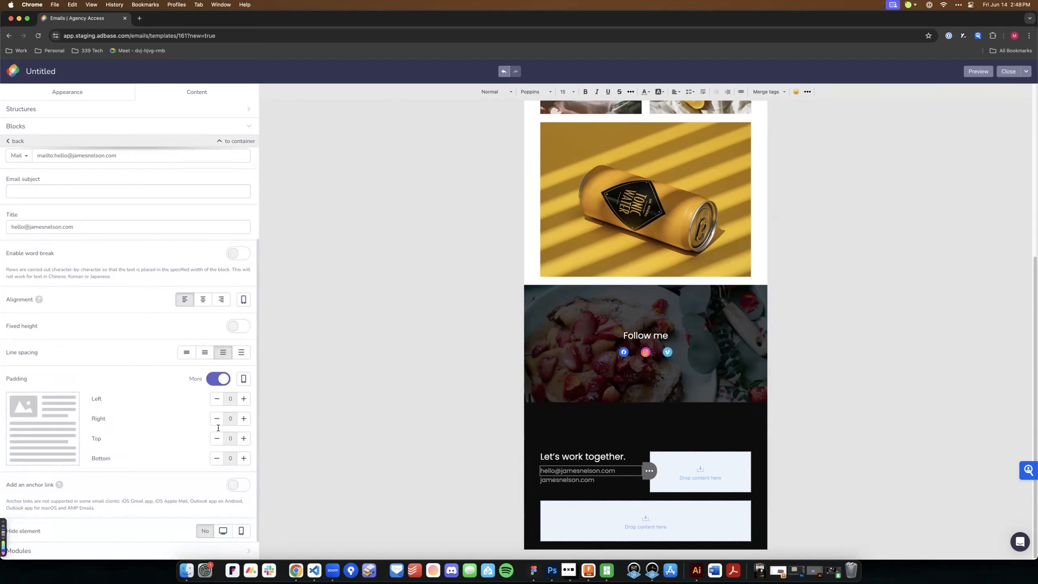
pyautogui.click(244, 457)
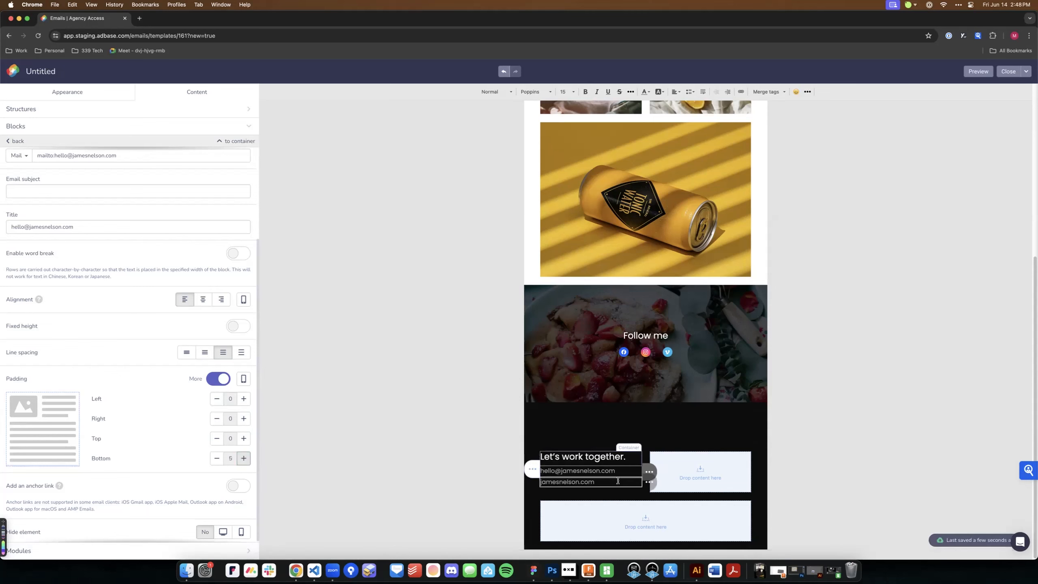
pyautogui.click(818, 351)
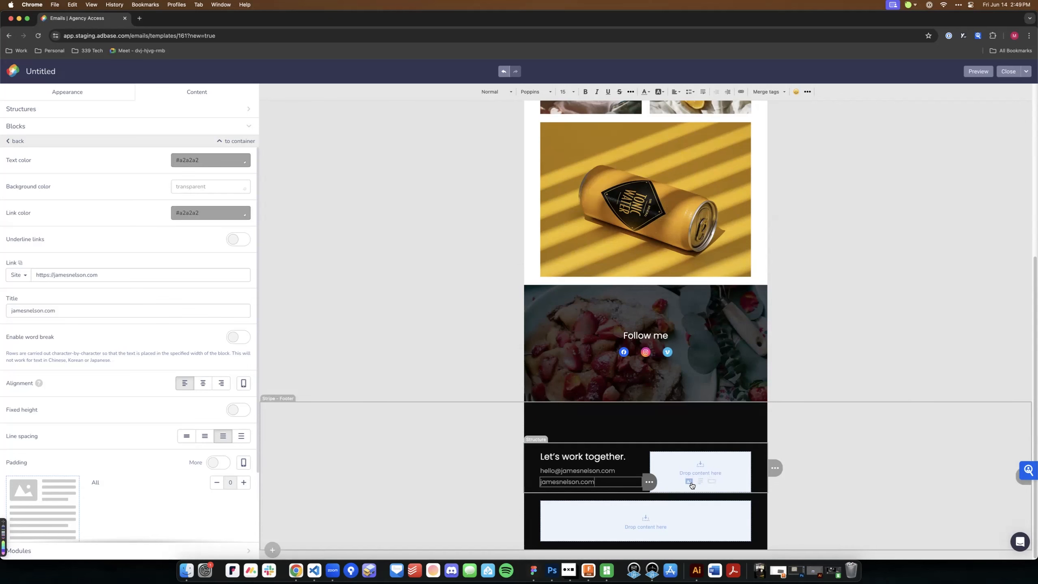
# Insert an image block in the empty column beside the contact text and upload logo.png from the demo-images folder
pyautogui.click(691, 483)
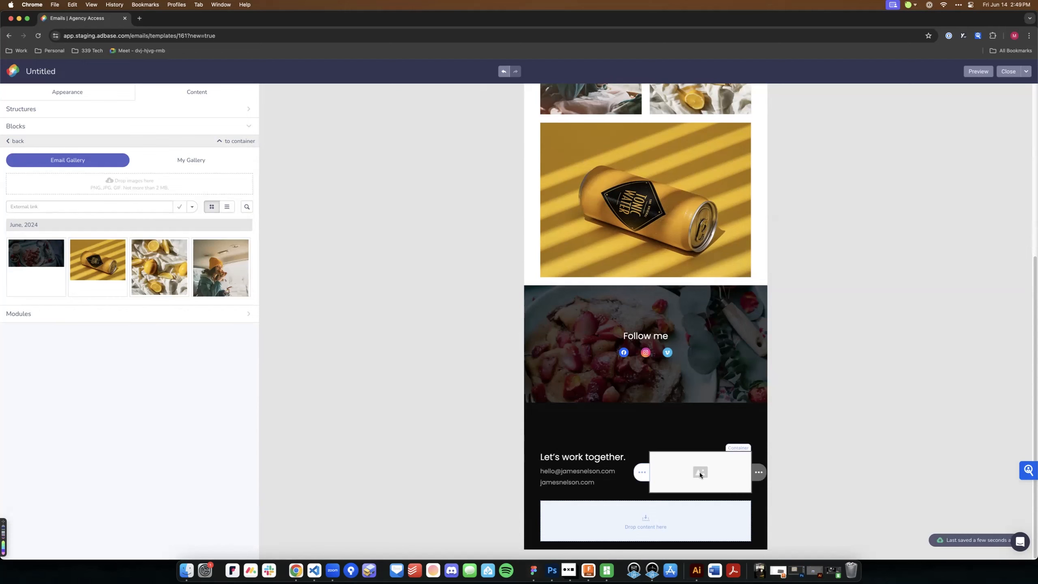
pyautogui.click(119, 184)
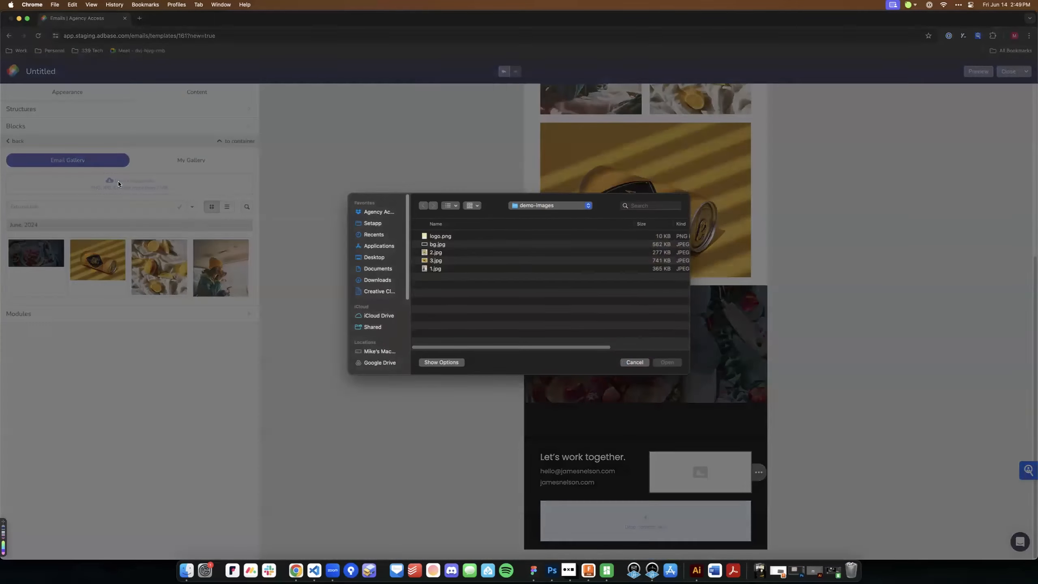
pyautogui.click(434, 238)
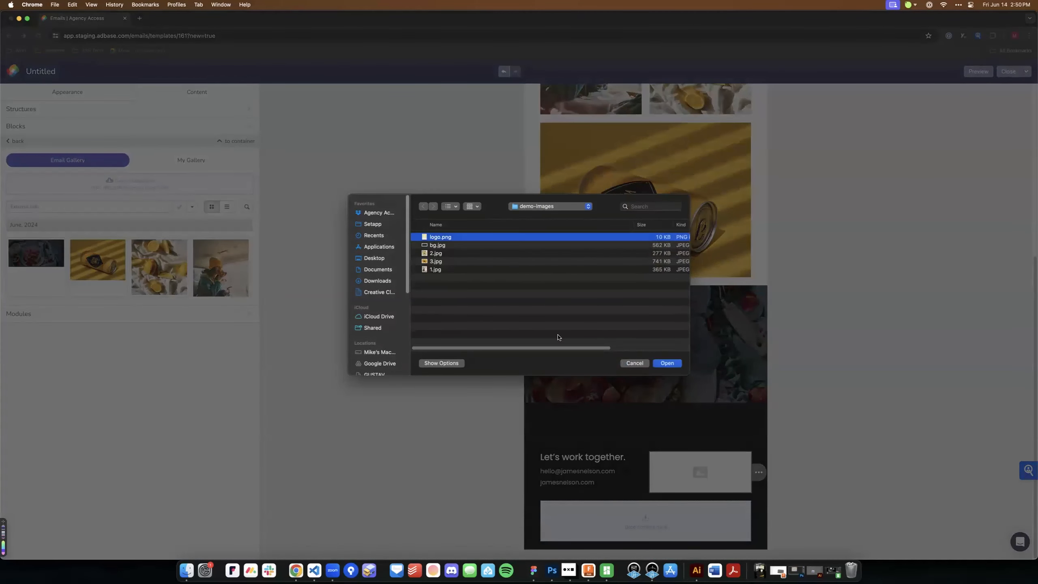
pyautogui.click(659, 363)
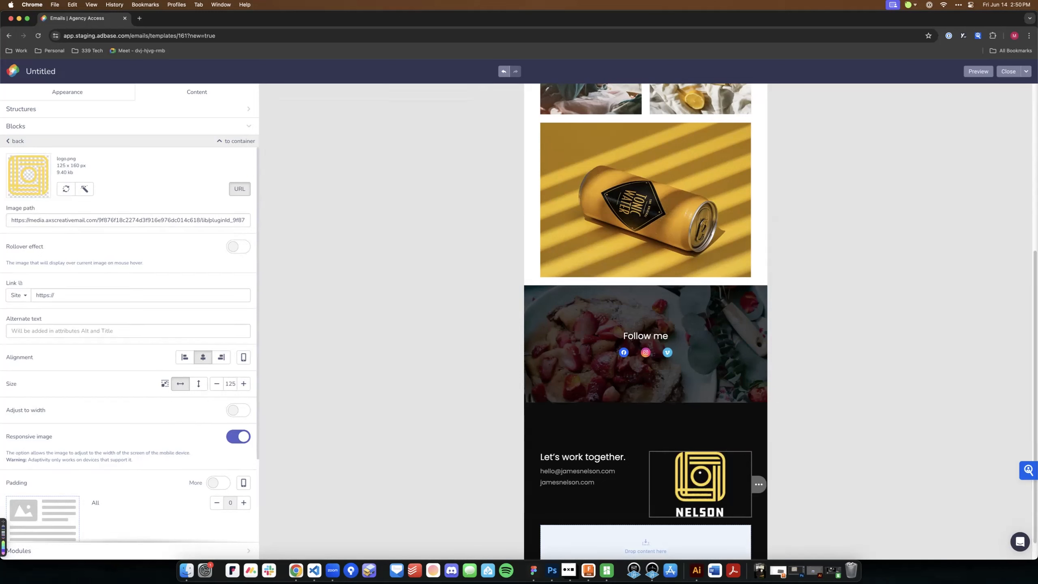
# Set the footer logo's width to 70 and compare it with the logo in the Figma footer
pyautogui.click(217, 384)
pyautogui.click(217, 384)
pyautogui.click(217, 384)
pyautogui.click(217, 384)
pyautogui.click(217, 384)
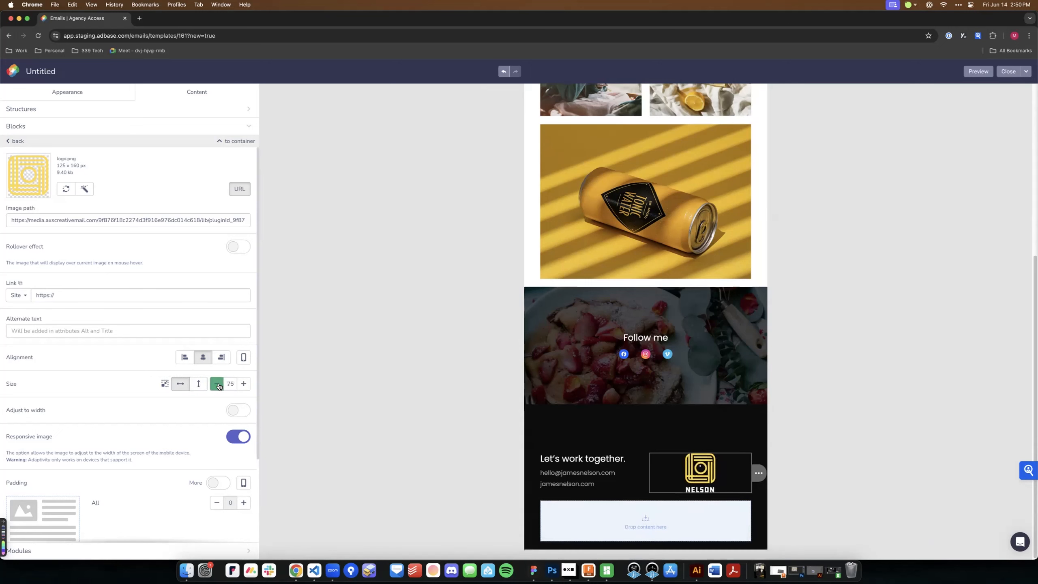
pyautogui.click(217, 384)
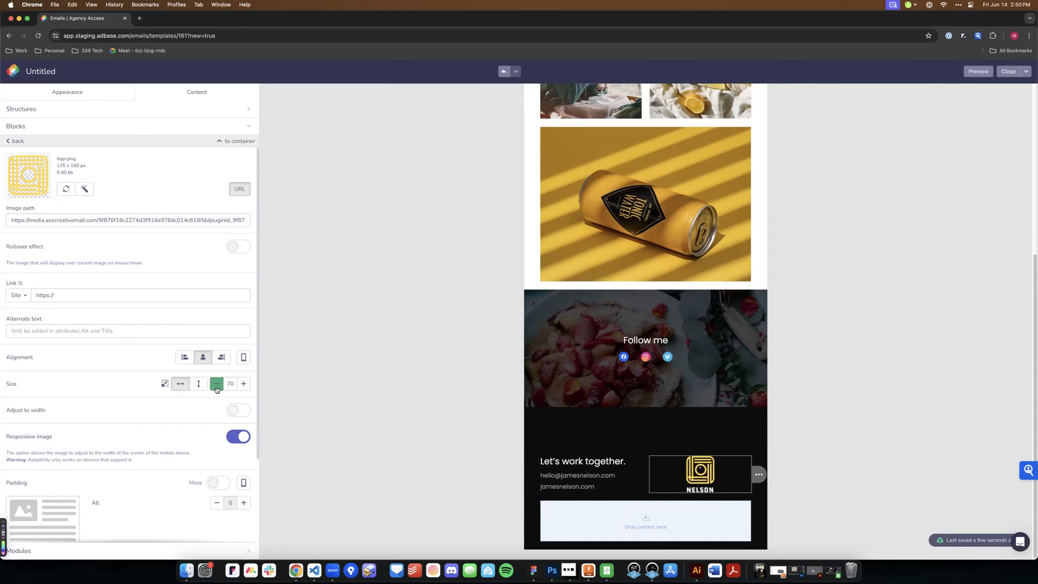
pyautogui.click(533, 571)
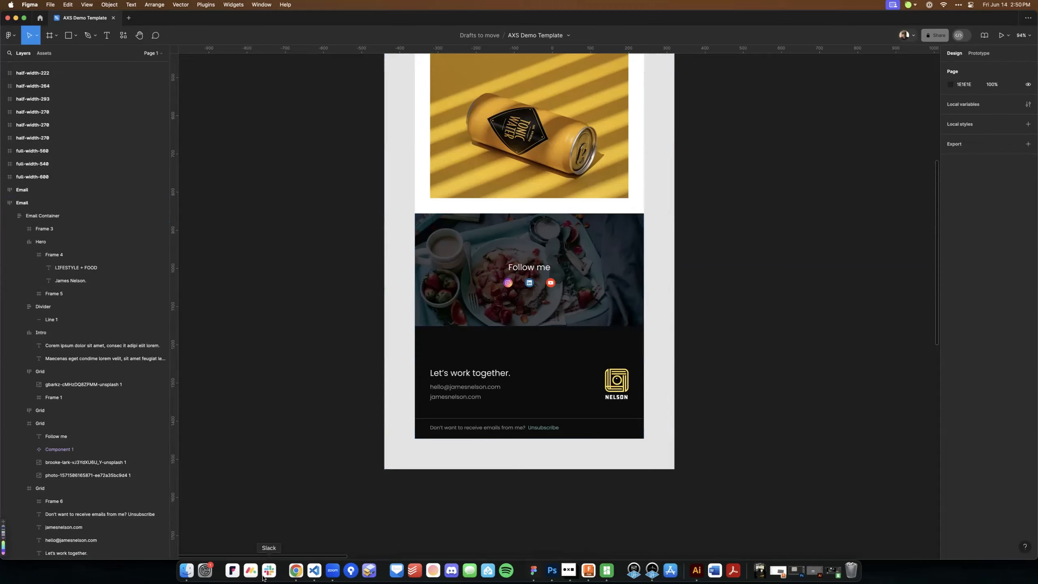
pyautogui.click(296, 571)
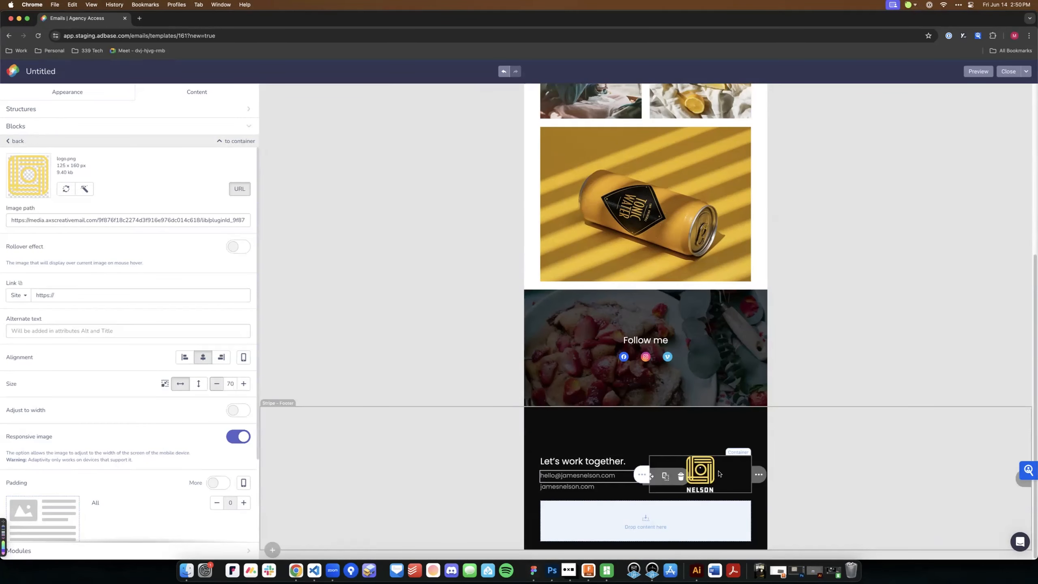
# Try the footer logo at width 65, return it to 70, and align the logo to the right
pyautogui.click(217, 384)
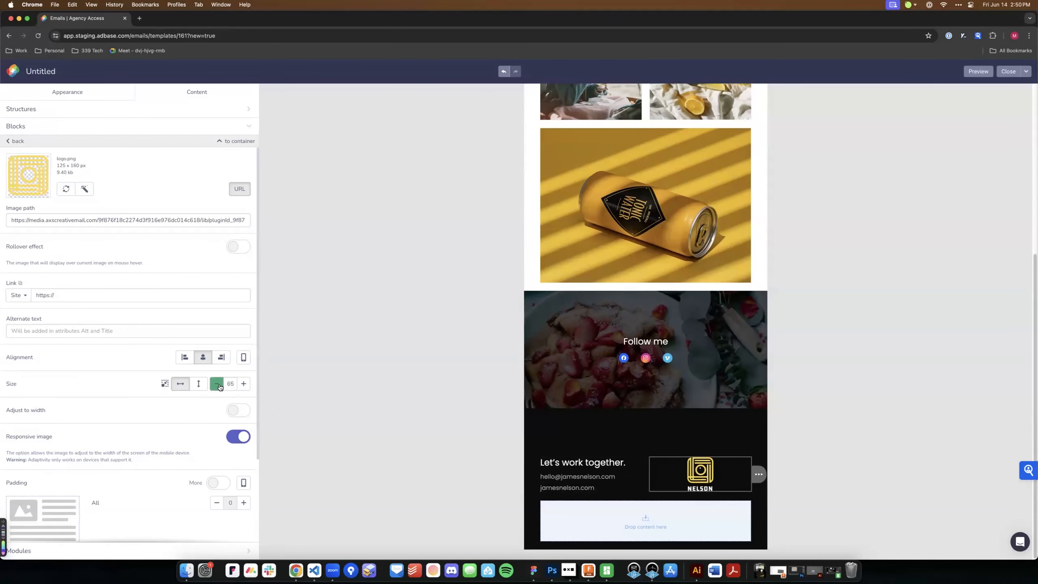
pyautogui.click(244, 383)
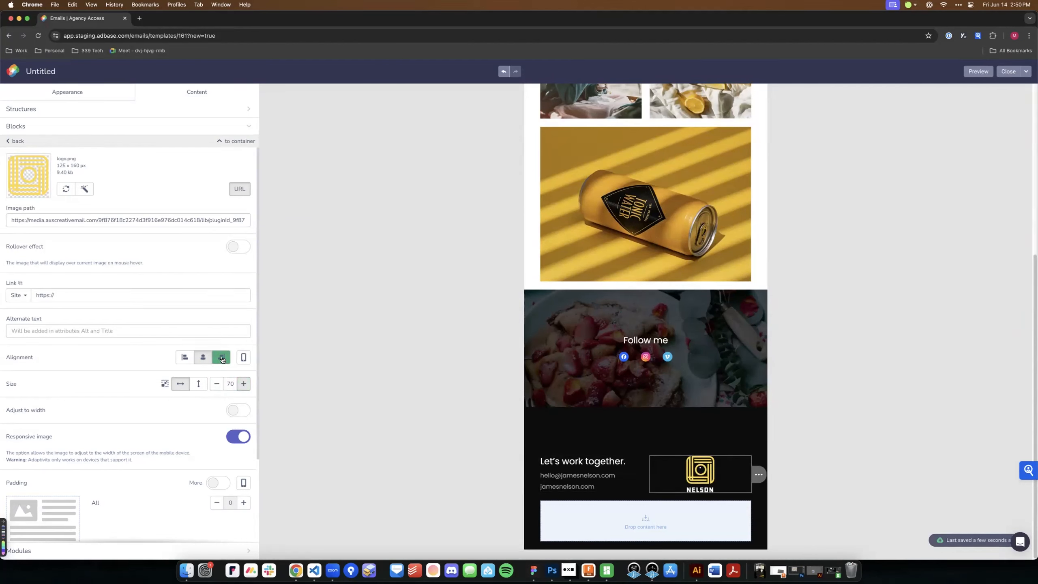
pyautogui.click(222, 359)
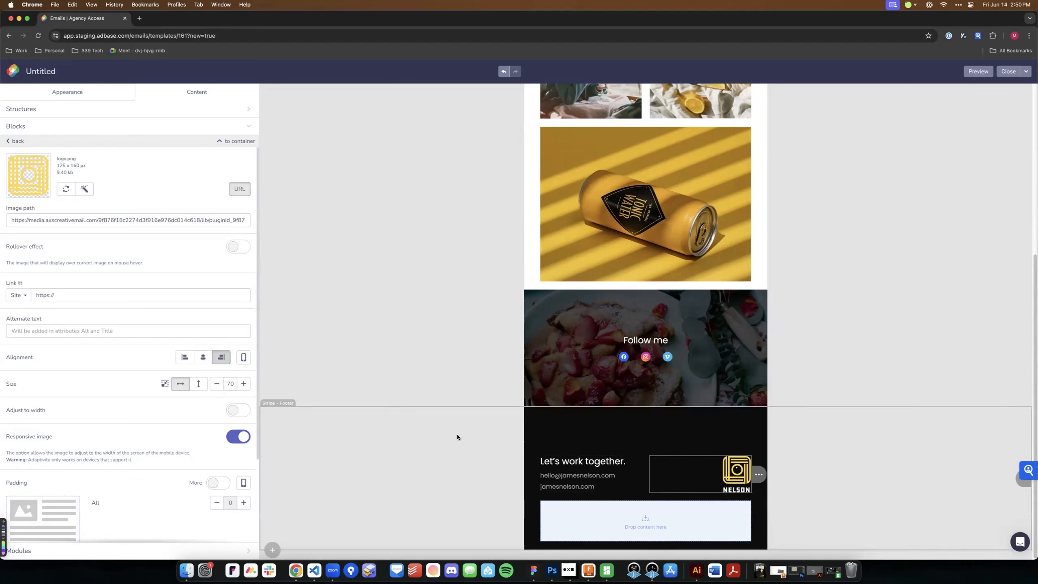
# Toggle the footer logo's Responsive image option off and back on
pyautogui.scroll(-3, 65, 430)
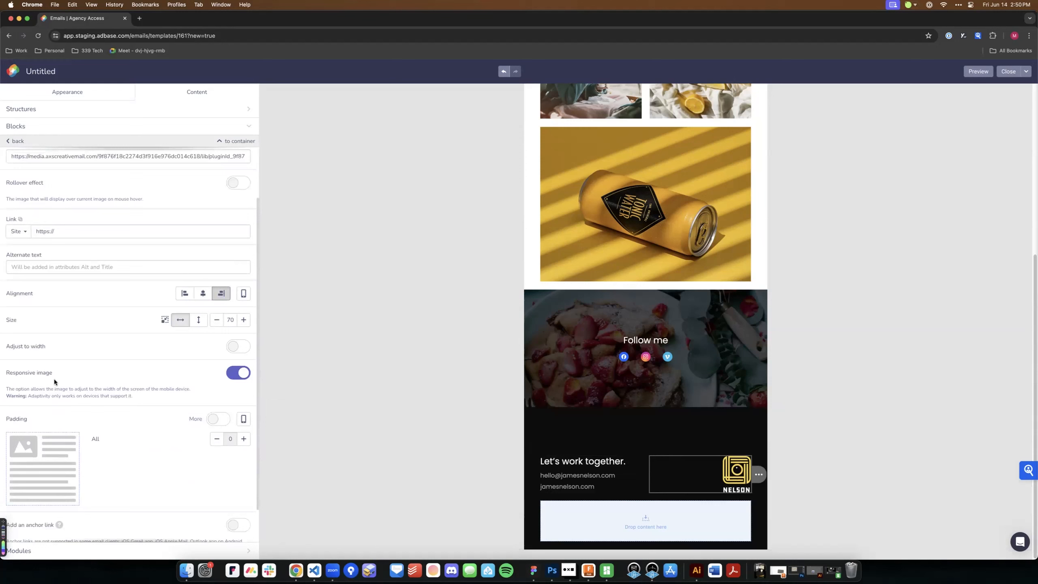
pyautogui.click(234, 374)
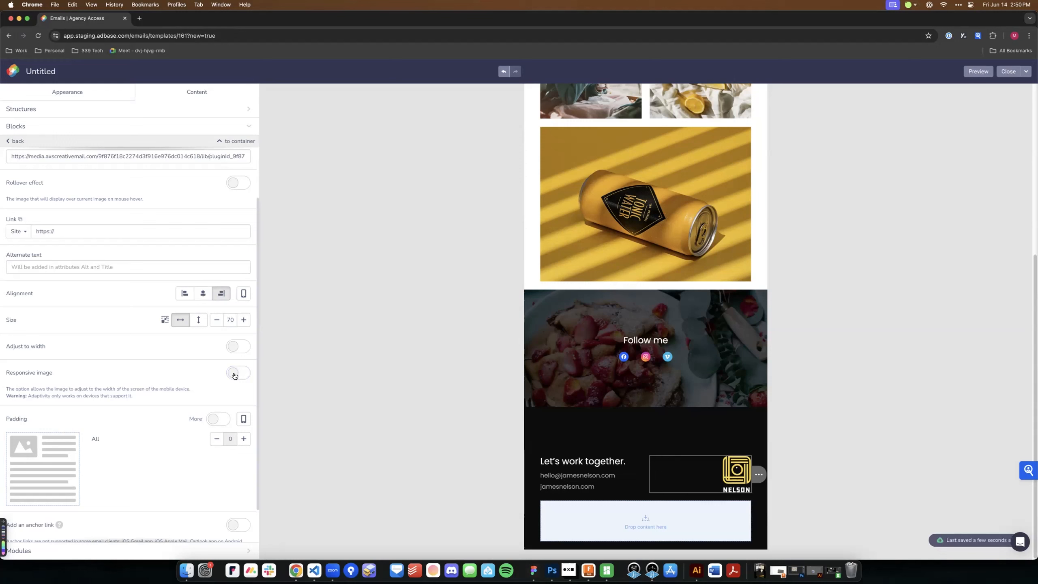
pyautogui.click(234, 375)
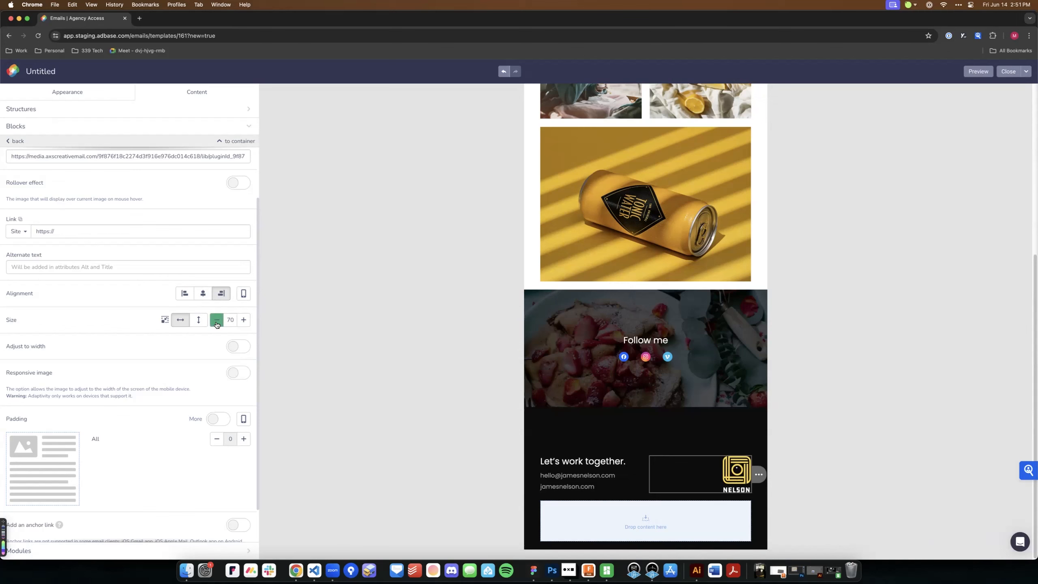
pyautogui.click(236, 373)
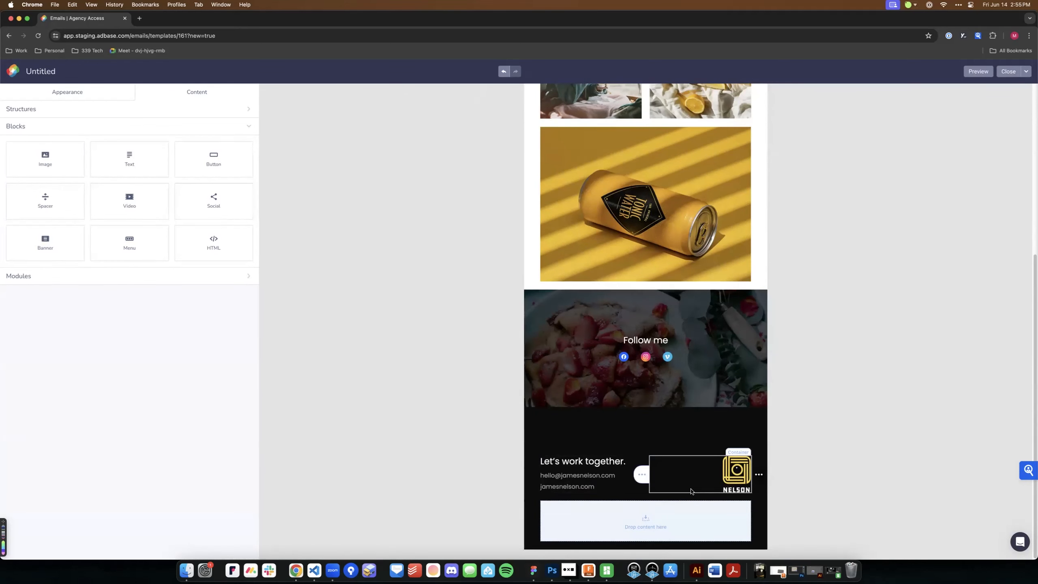
# Copy the unsubscribe line from Figma and add "Don't want to receive emails from me? Unsubscribe" as a text block in the empty footer container
pyautogui.click(532, 569)
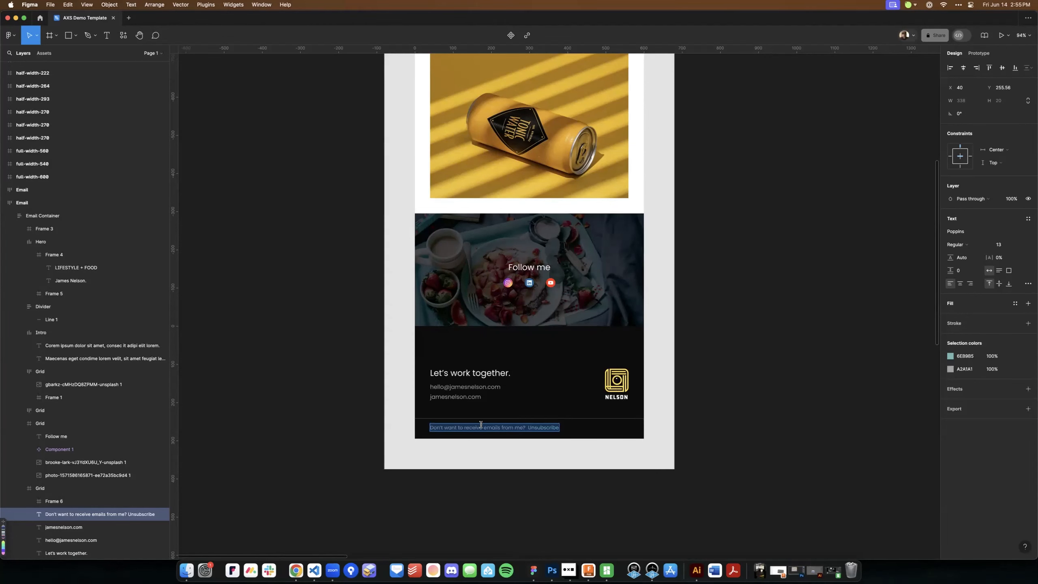
pyautogui.click(296, 570)
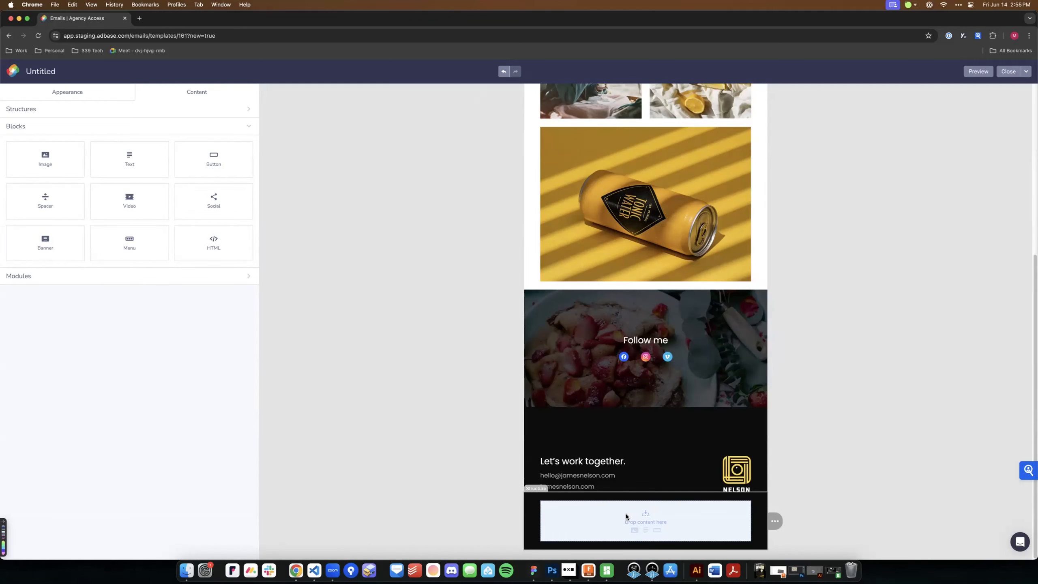
pyautogui.click(646, 530)
pyautogui.doubleClick(547, 535)
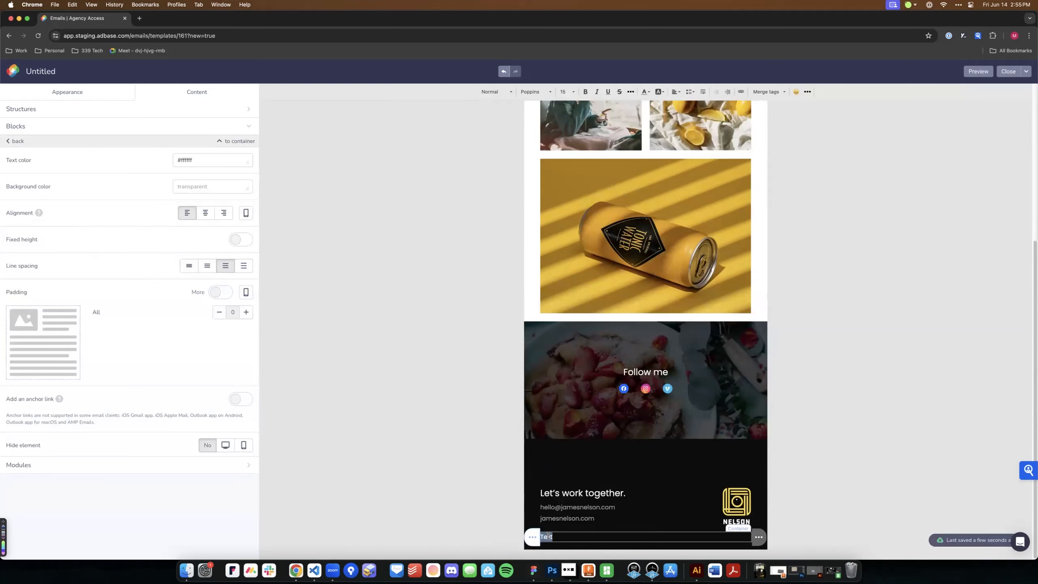
pyautogui.write("Don't want to receive emails from me? Unsubscribe")
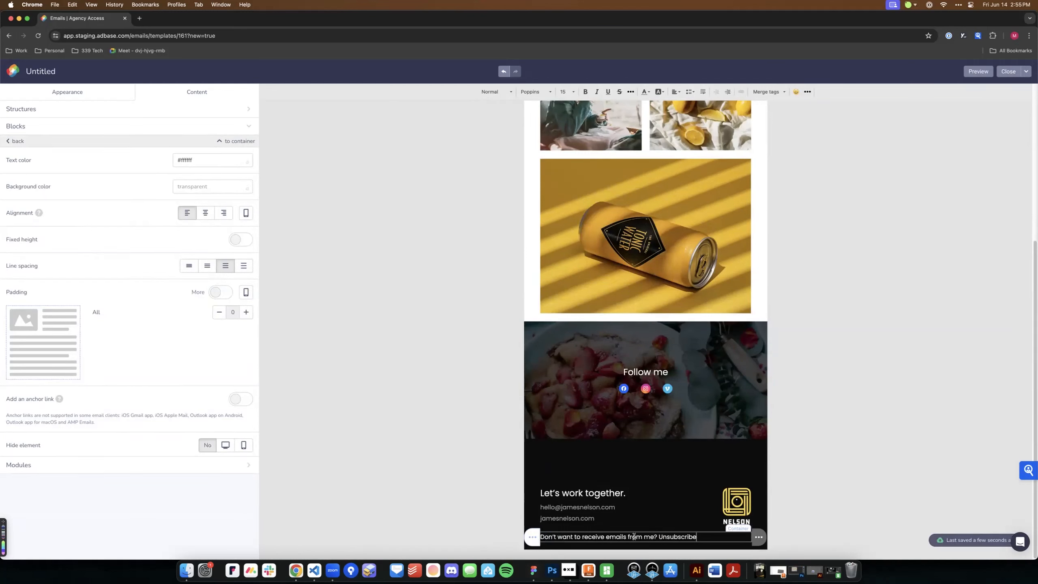
# Set the whole unsubscribe line's text color to #a2a2a2 and its font size to 13
pyautogui.tripleClick(620, 535)
pyautogui.doubleClick(189, 160)
pyautogui.write('a2a2a2')
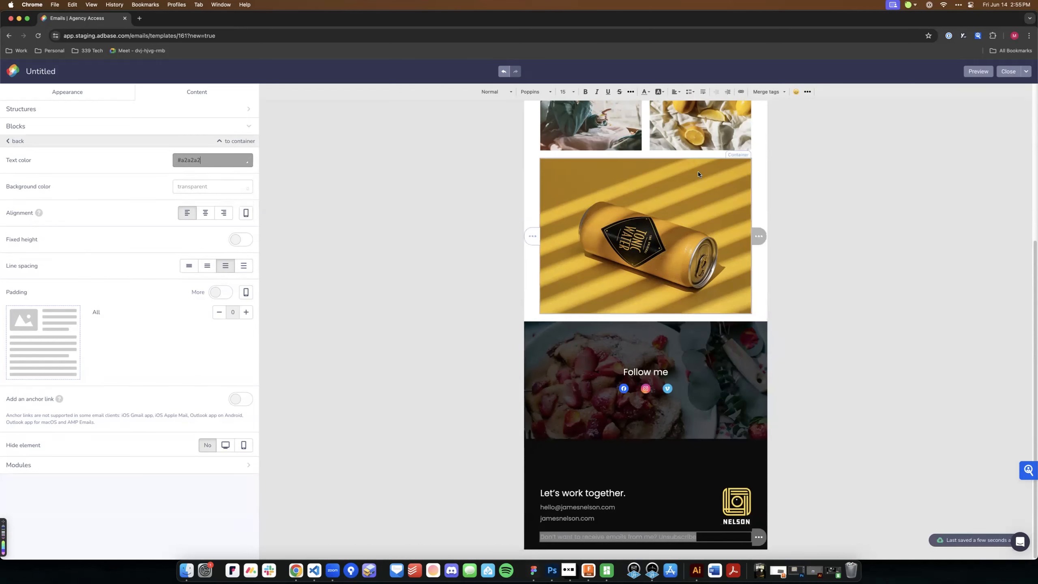
pyautogui.click(567, 91)
pyautogui.click(566, 128)
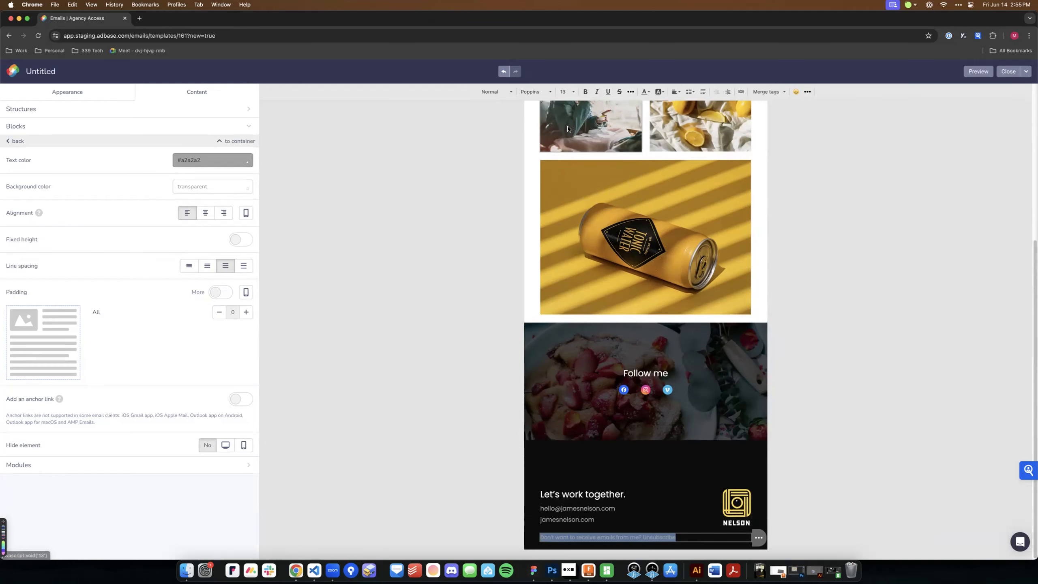
# Turn the word "Unsubscribe" in the footer line into a link
pyautogui.click(573, 538)
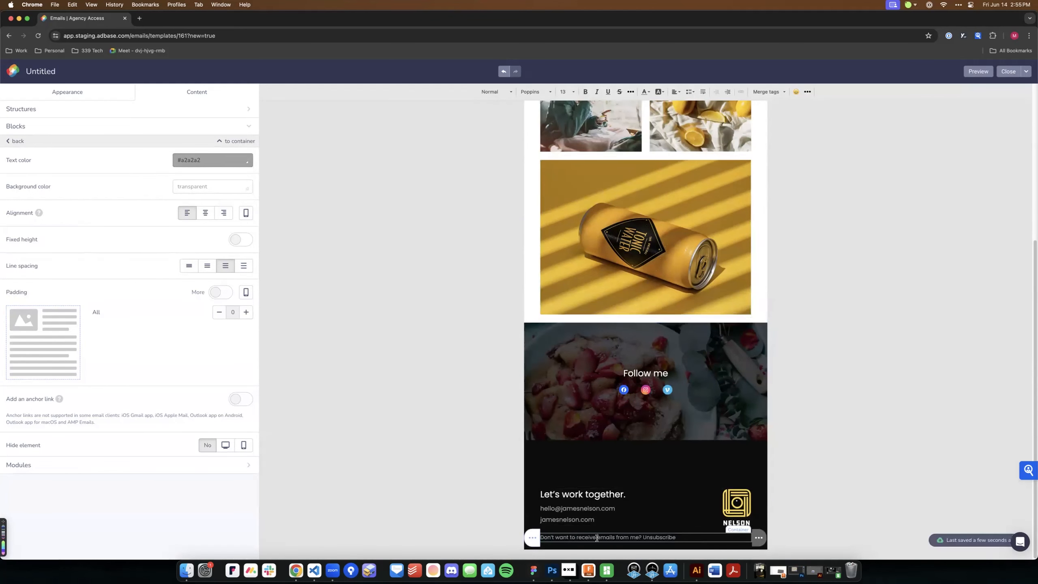
pyautogui.doubleClick(644, 536)
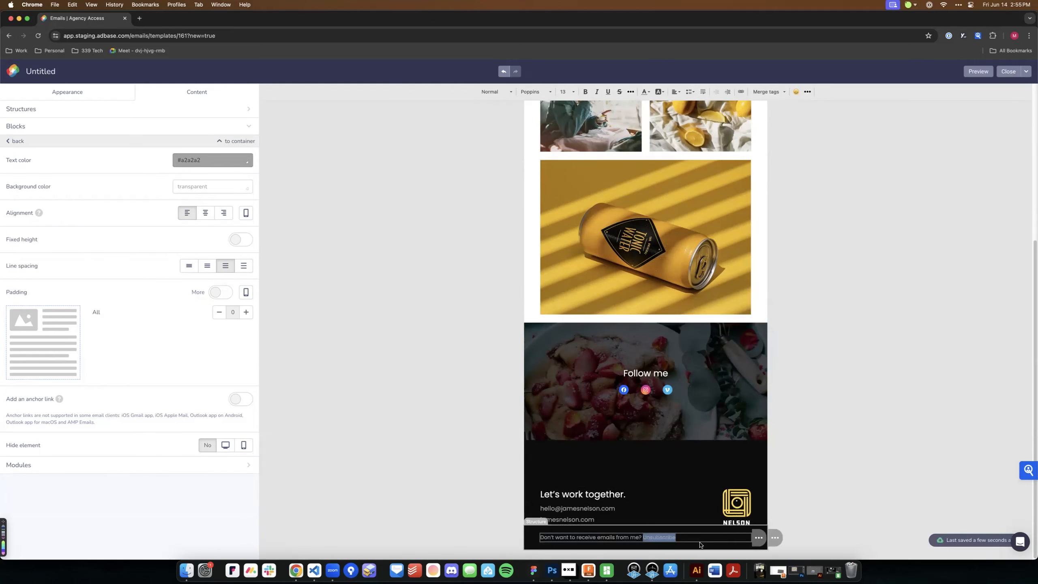
pyautogui.click(741, 92)
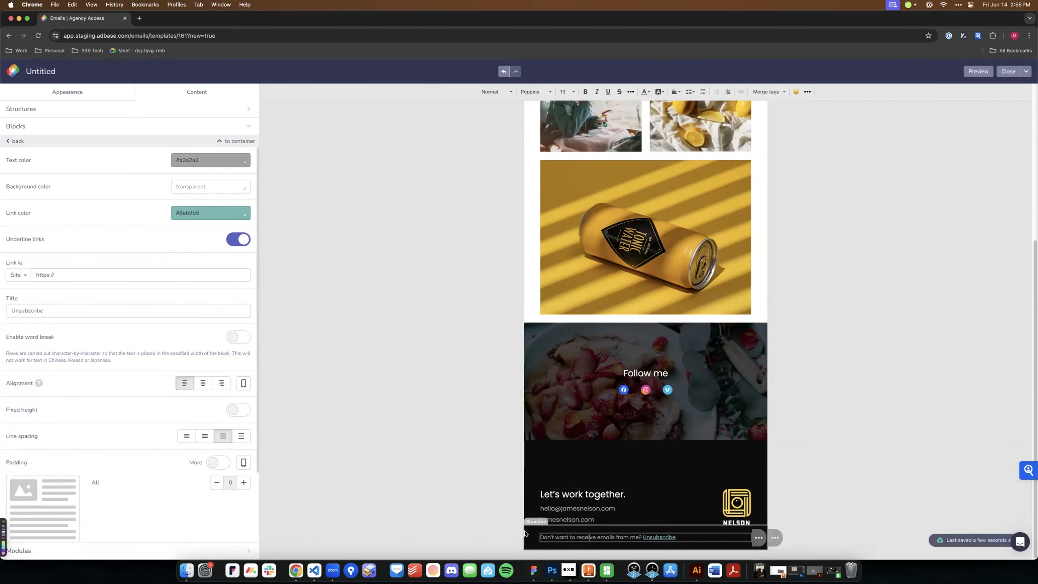
# Check the divider in the Figma footer, then insert a spacer block directly above the unsubscribe line in the email template
pyautogui.click(534, 571)
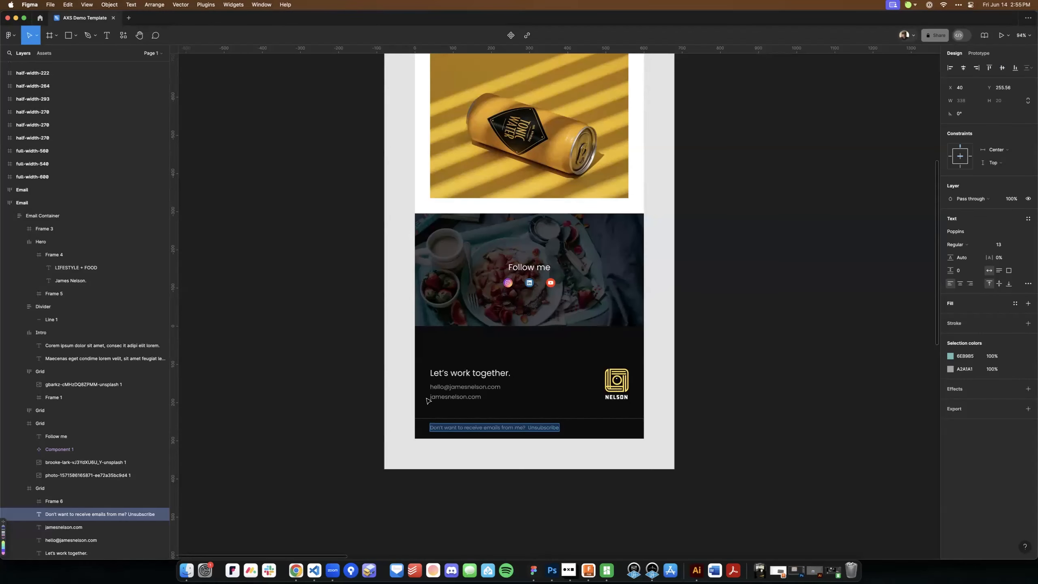
pyautogui.press('Escape')
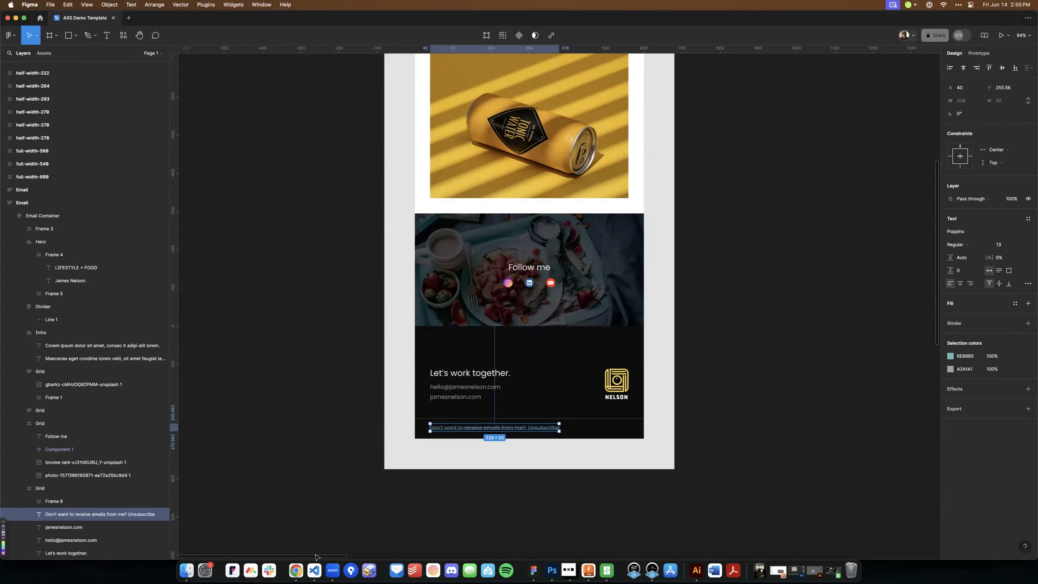
pyautogui.click(296, 571)
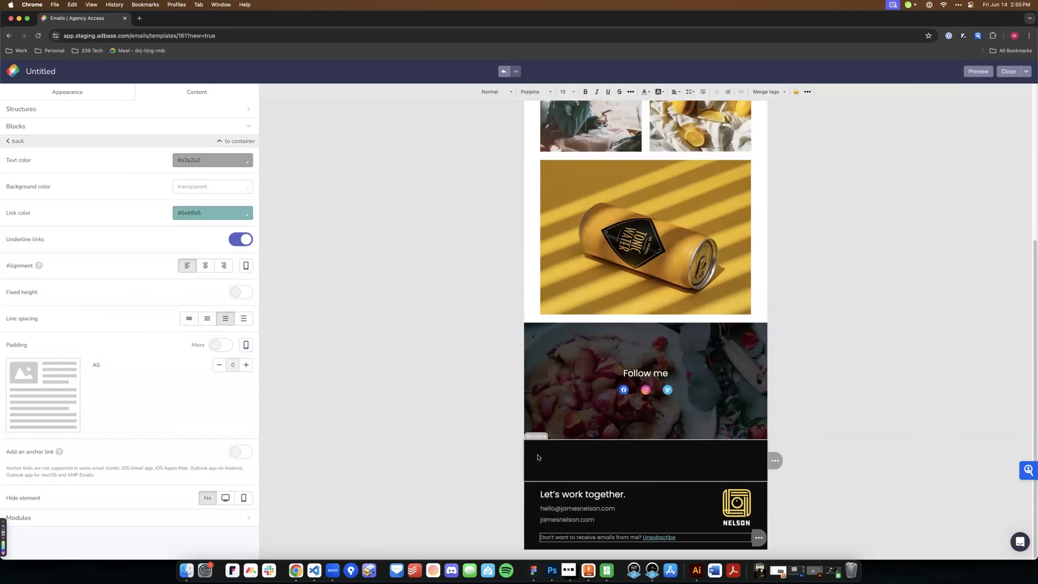
pyautogui.click(14, 140)
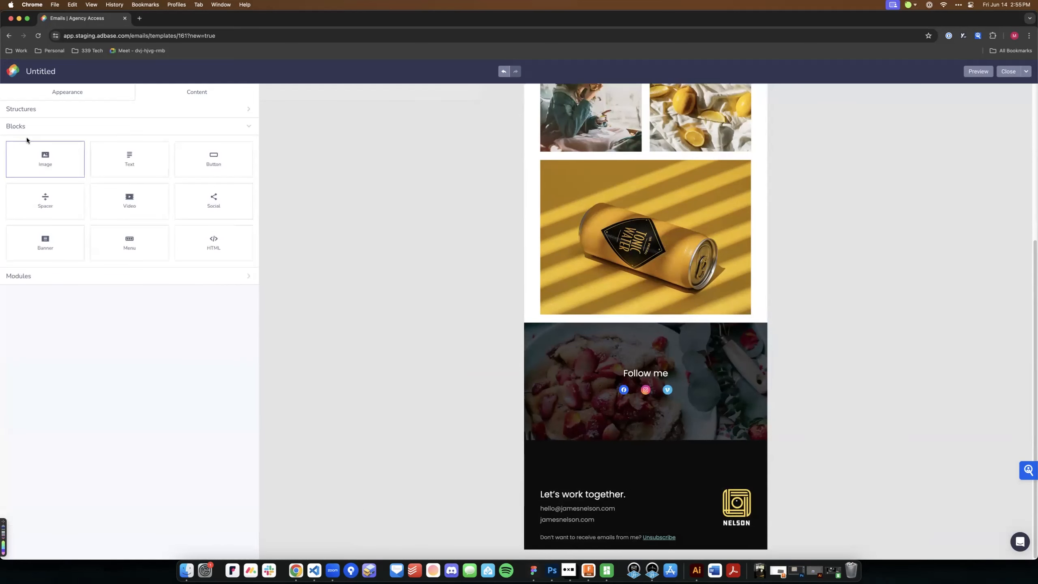
pyautogui.moveTo(35, 205)
pyautogui.mouseDown()
pyautogui.moveTo(532, 466)
pyautogui.moveTo(534, 514)
pyautogui.moveTo(555, 537)
pyautogui.mouseUp()
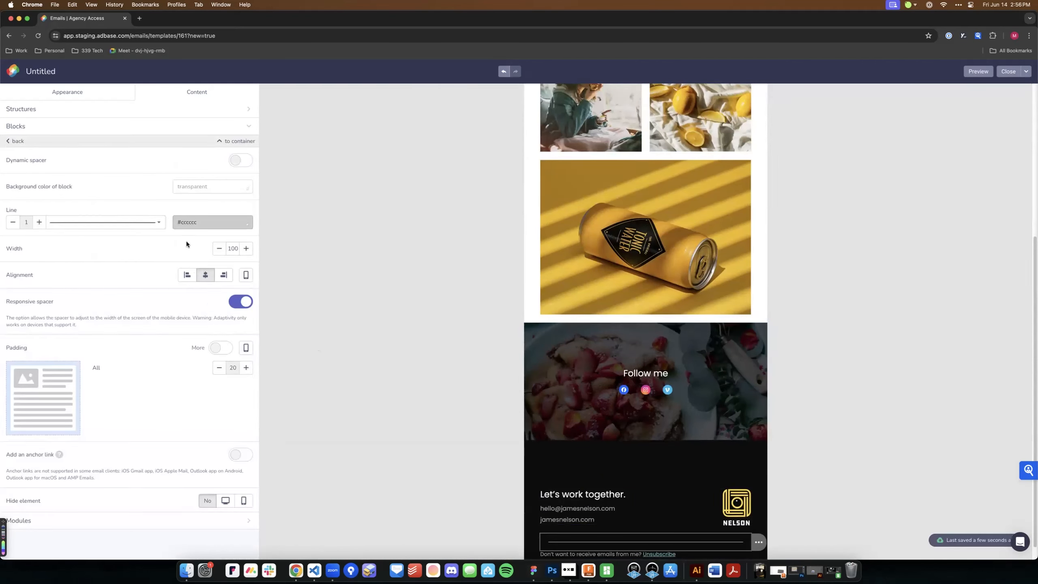
# Try a lighter gray swatch for the footer spacer's line, then set the line color to #444444
pyautogui.click(185, 221)
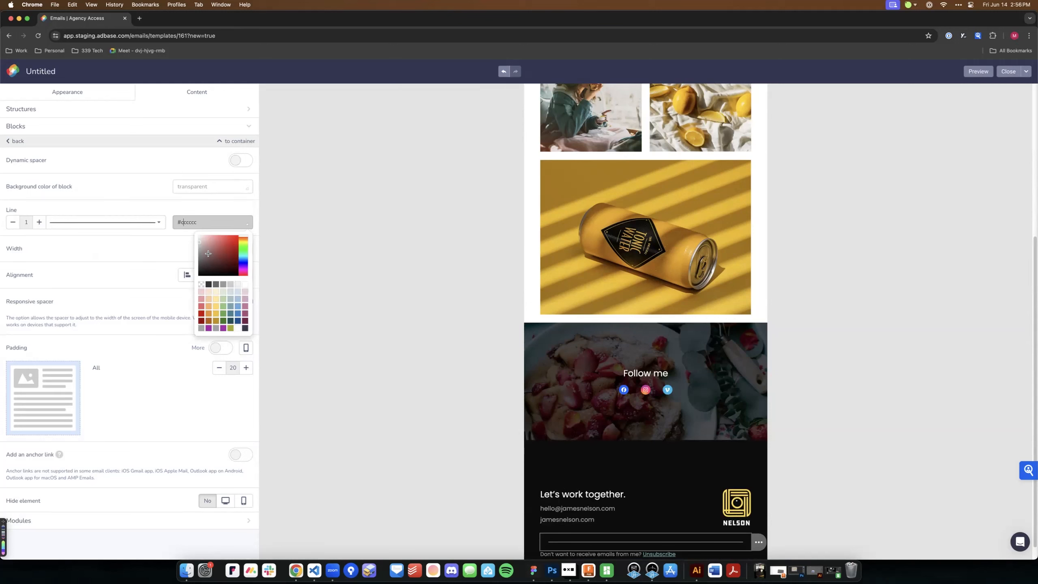
pyautogui.click(227, 285)
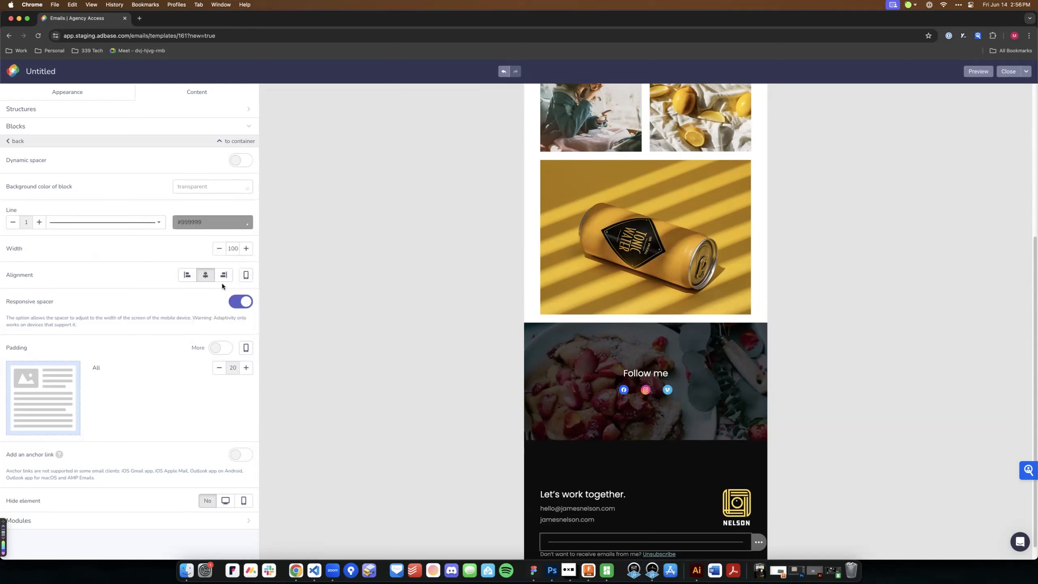
pyautogui.click(192, 225)
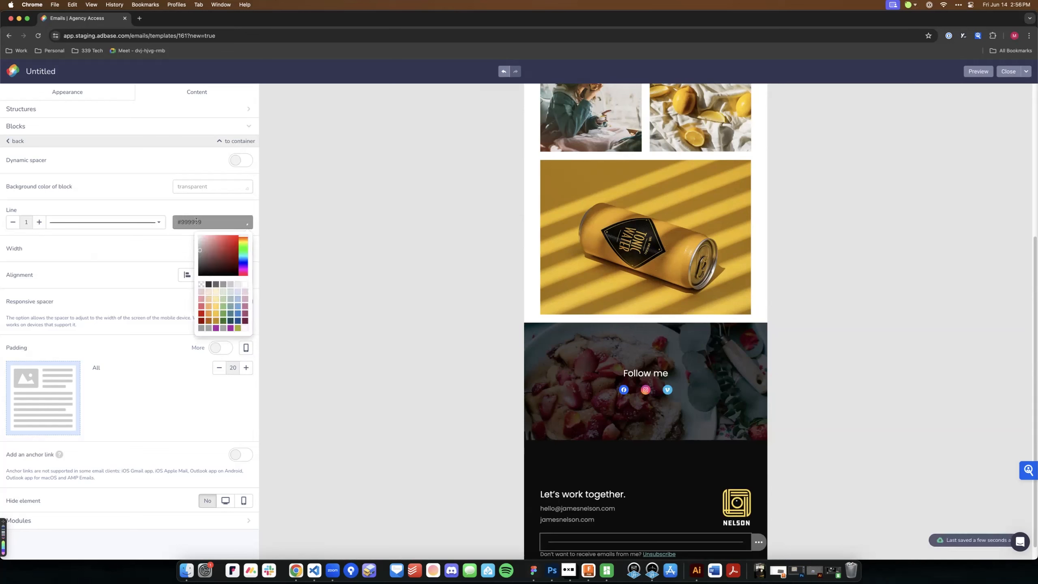
pyautogui.tripleClick(197, 222)
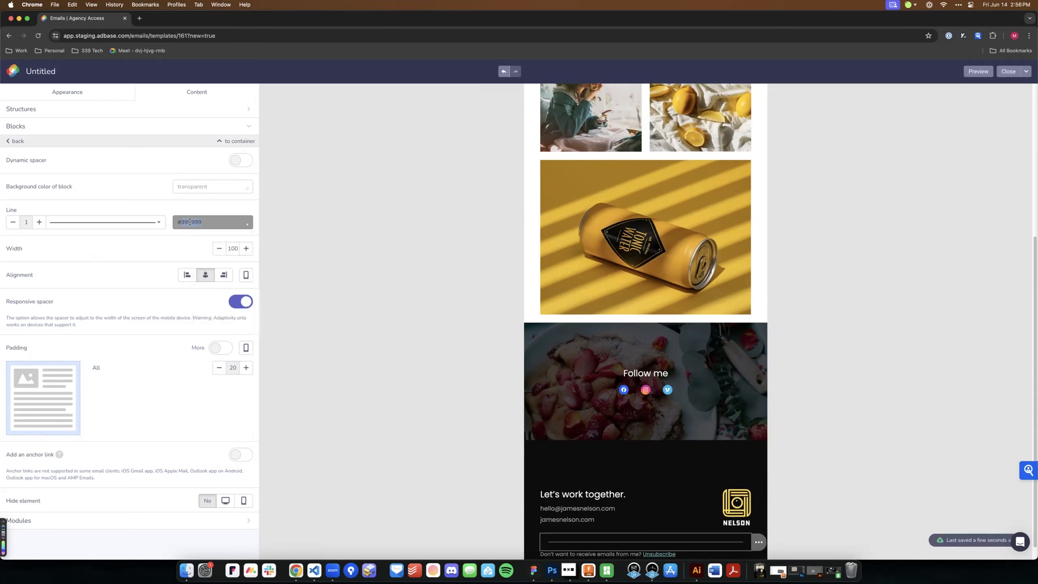
pyautogui.write('444444')
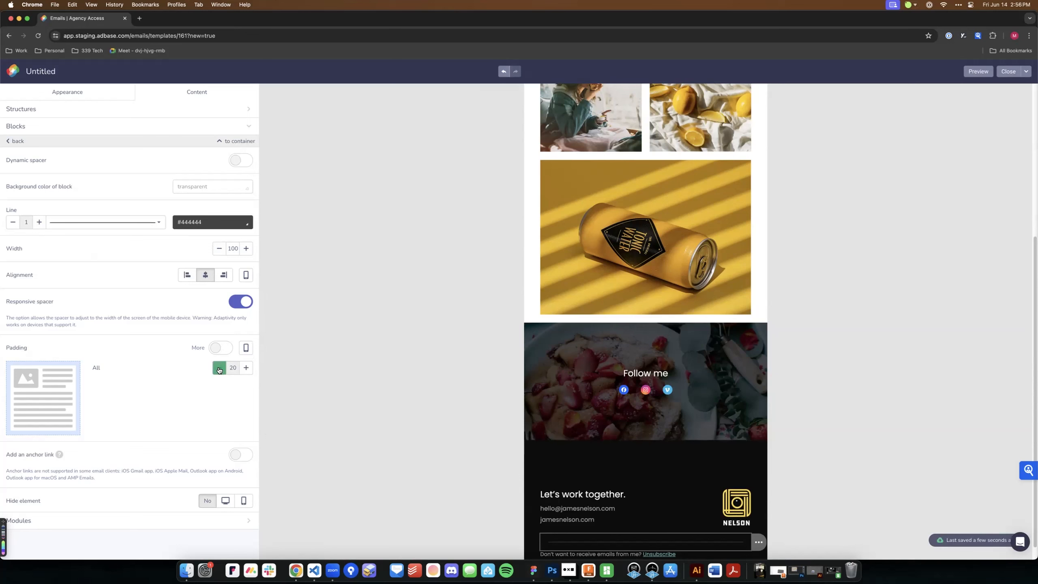
# Enable separate padding for the footer spacer, set its left and right padding to 0, and deselect the spacer
pyautogui.click(219, 348)
pyautogui.click(219, 367)
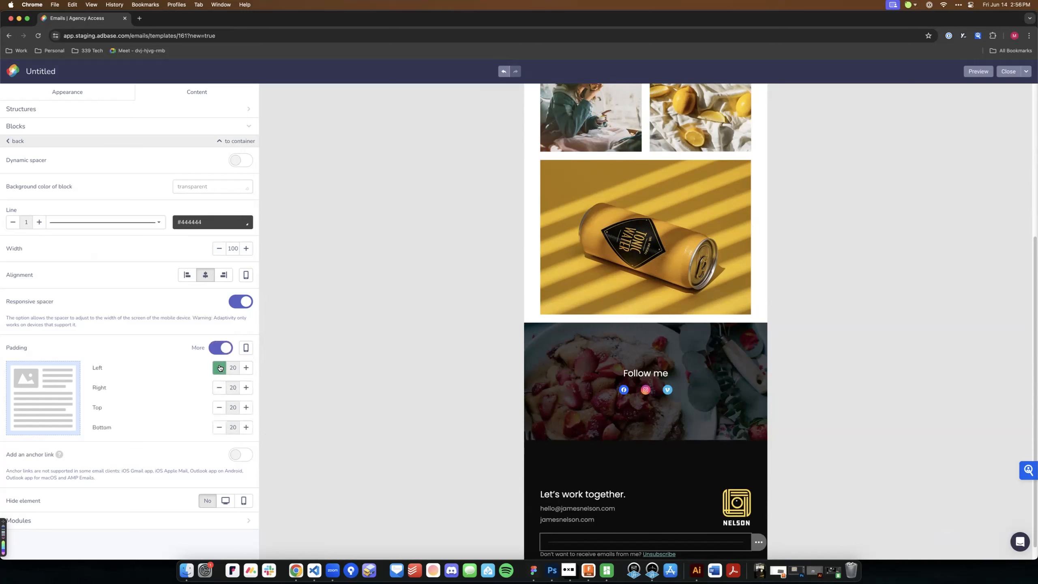
pyautogui.click(219, 368)
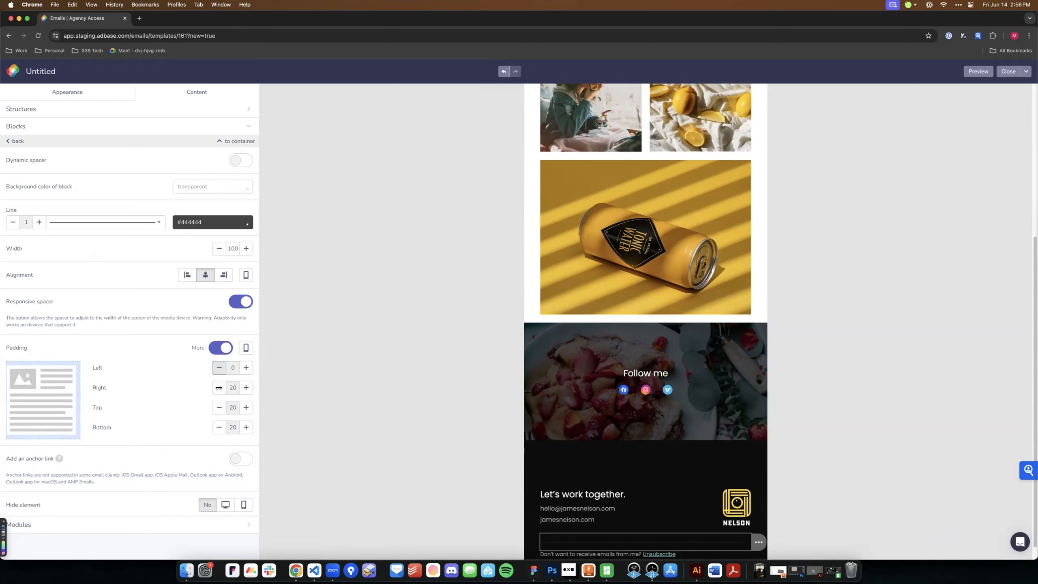
pyautogui.click(219, 368)
pyautogui.click(219, 387)
pyautogui.click(220, 388)
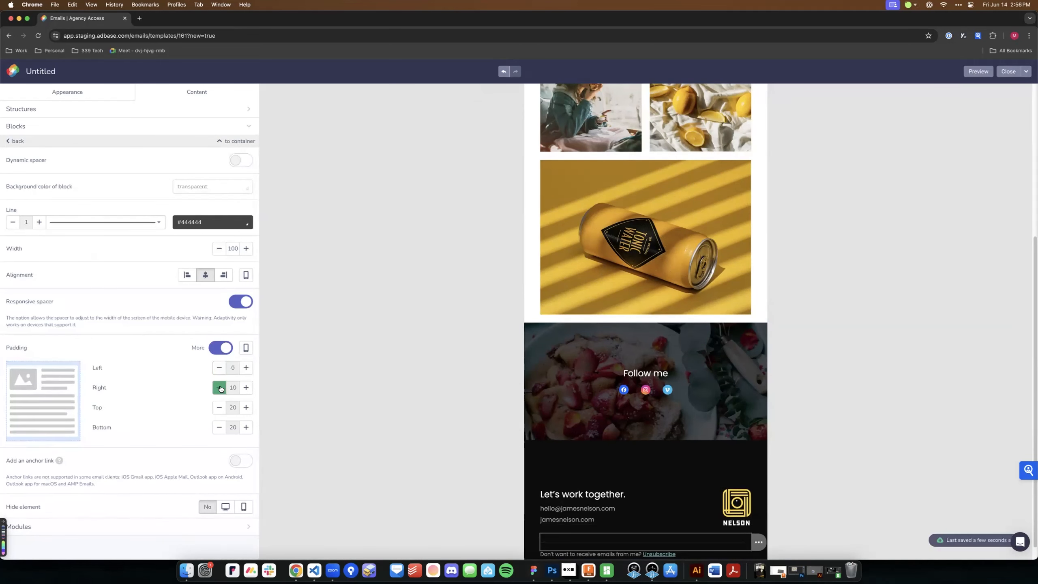
pyautogui.click(824, 403)
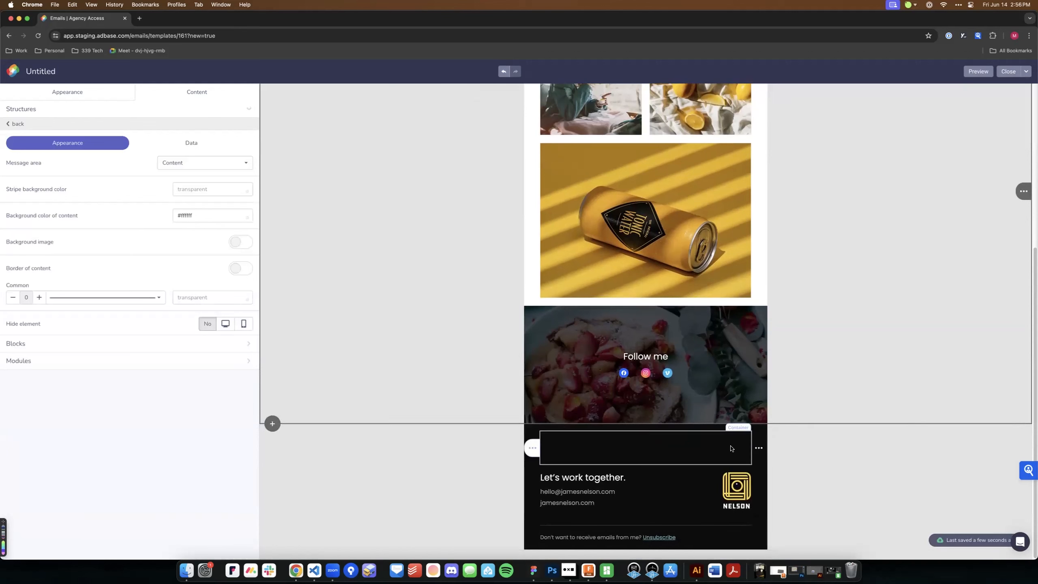
# Review the template from header to footer and inspect the yellow bar above the Figma email's header, then return to the template's header
pyautogui.scroll(1, 663, 454)
pyautogui.scroll(5, 663, 455)
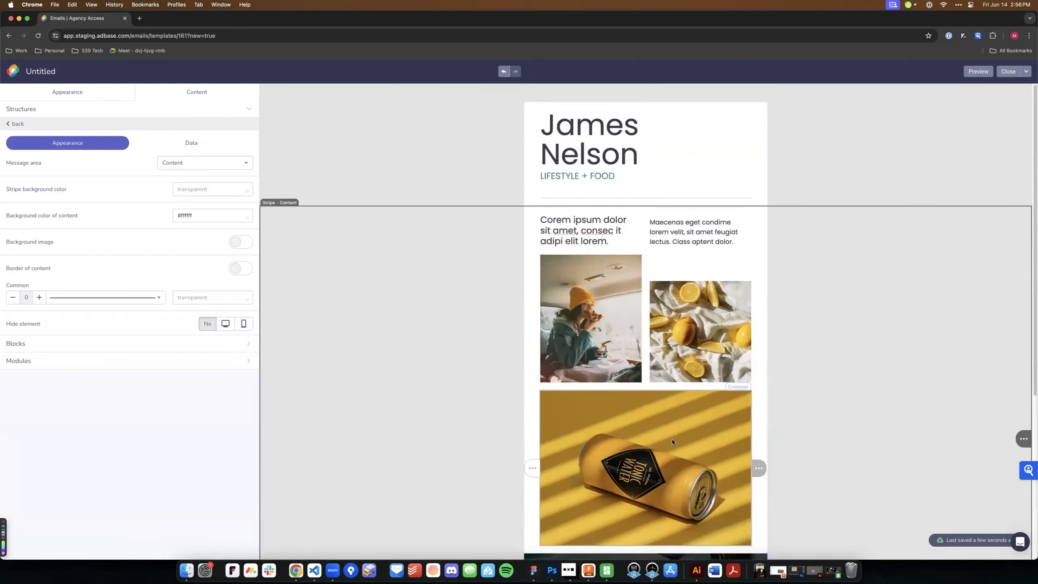
pyautogui.scroll(-1, 728, 335)
pyautogui.scroll(-6, 728, 336)
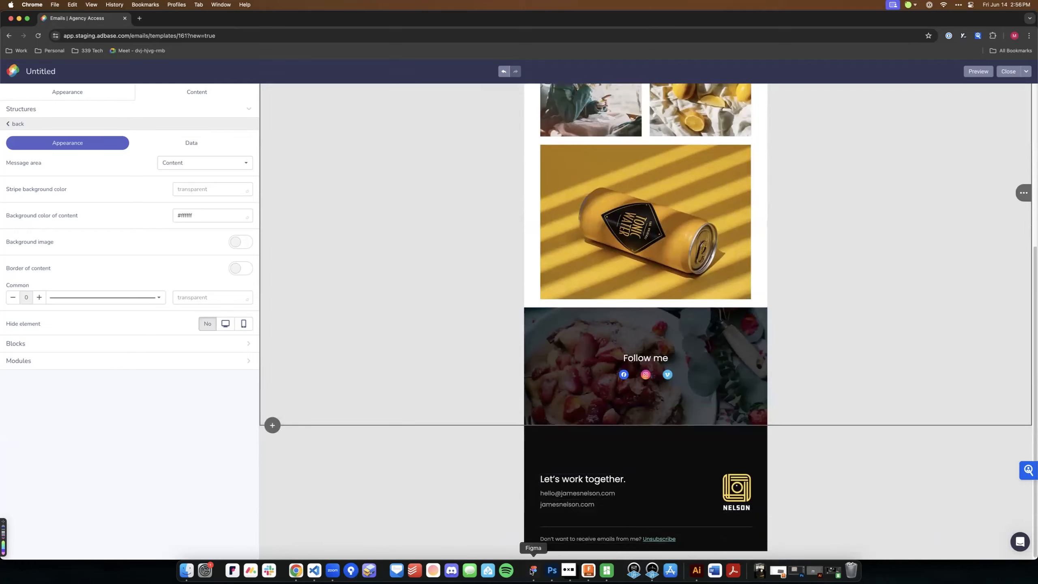
pyautogui.click(533, 570)
pyautogui.scroll(10, 668, 357)
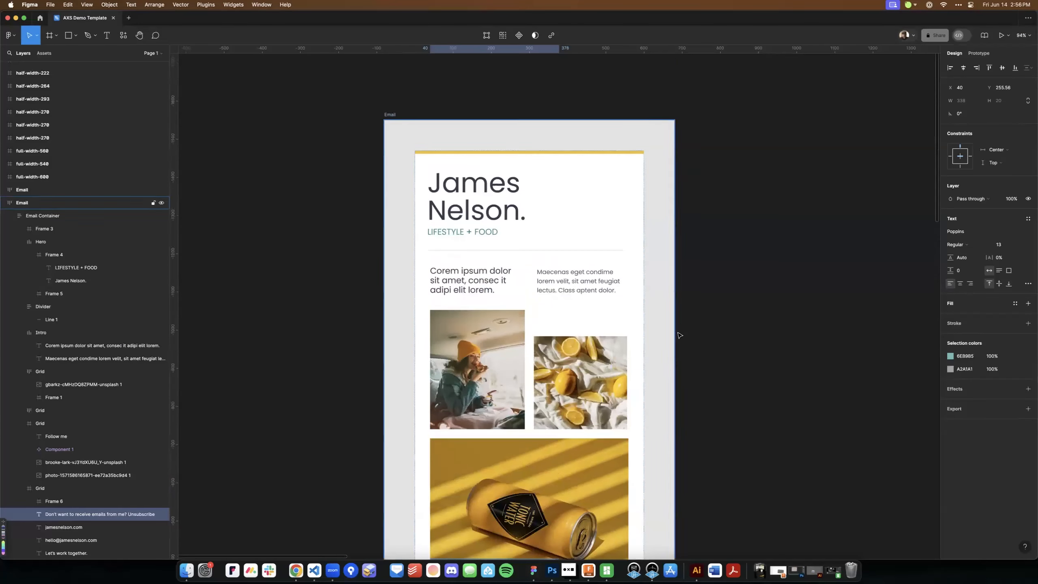
pyautogui.scroll(-1, 682, 342)
pyautogui.click(537, 135)
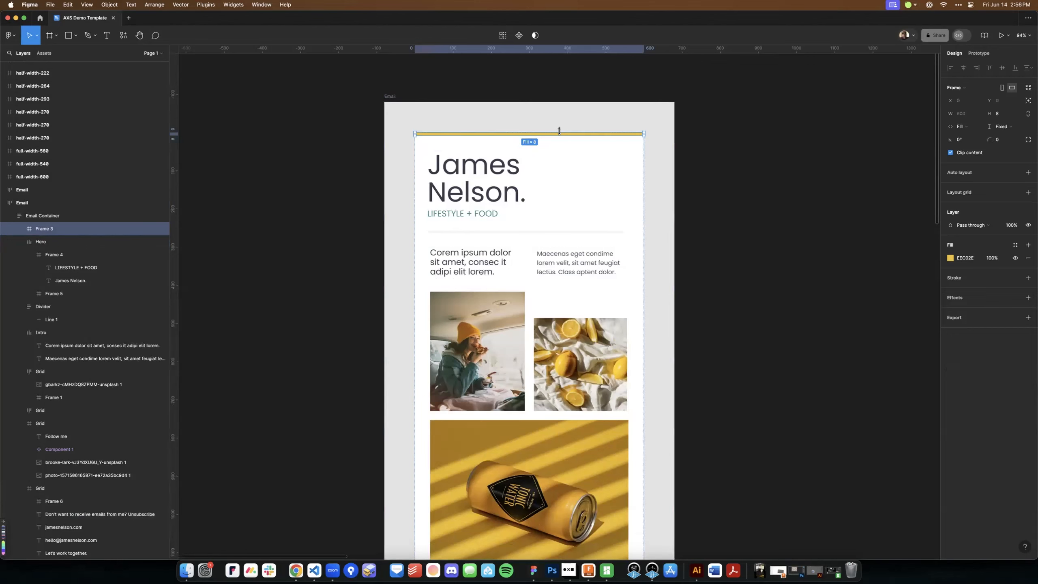
pyautogui.click(296, 570)
pyautogui.scroll(5, 594, 289)
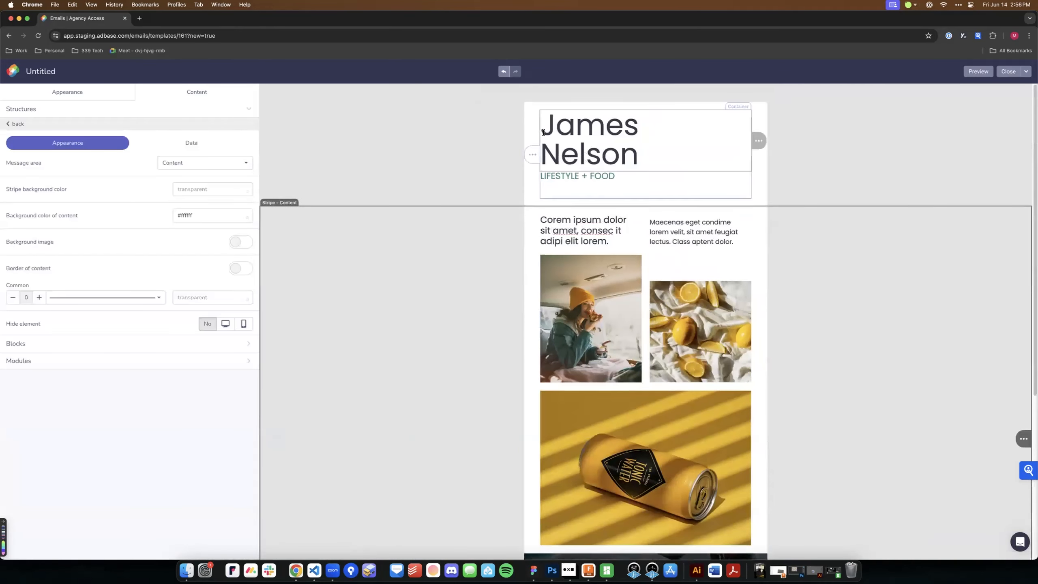
# Check the yellow bar in the Figma email, then add a one-column structure above the name heading in the email template
pyautogui.click(535, 108)
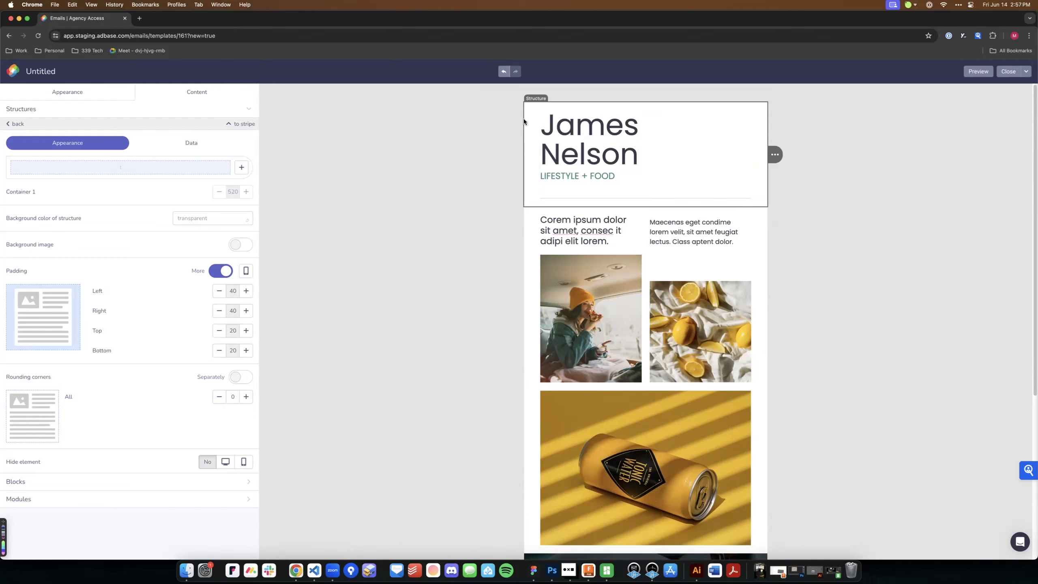
pyautogui.click(533, 571)
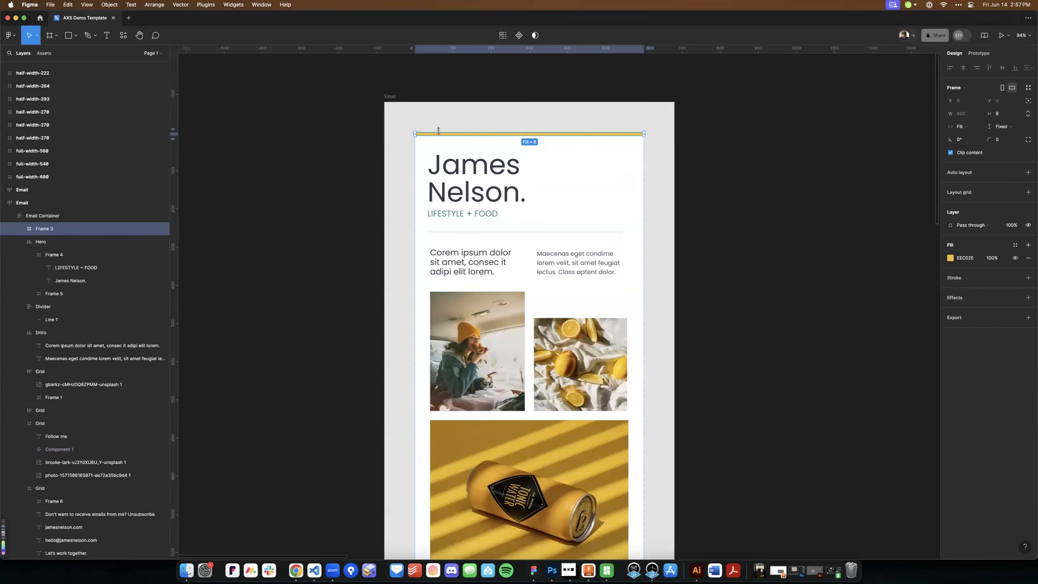
pyautogui.click(298, 571)
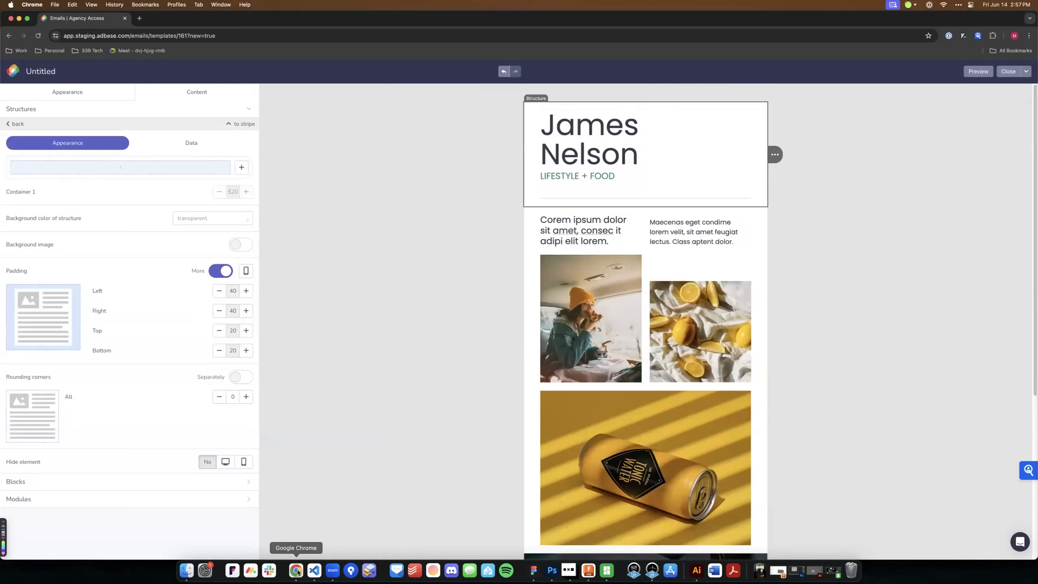
pyautogui.click(25, 112)
pyautogui.moveTo(35, 133); pyautogui.dragTo(601, 108)
pyautogui.click(537, 109)
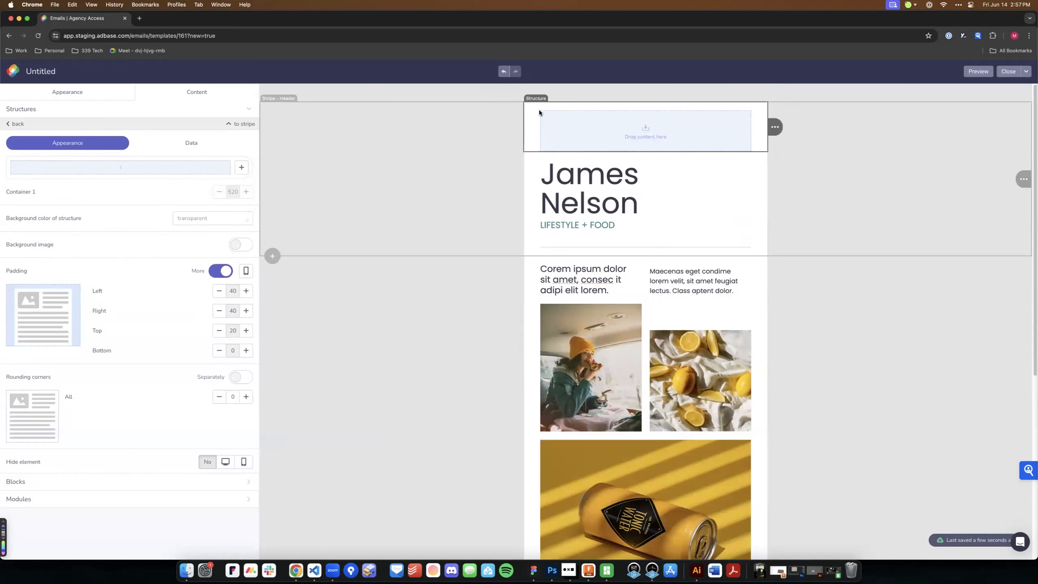
# Insert a spacer block into the empty structure above the name heading and set that structure's padding to 0 on all sides
pyautogui.click(18, 124)
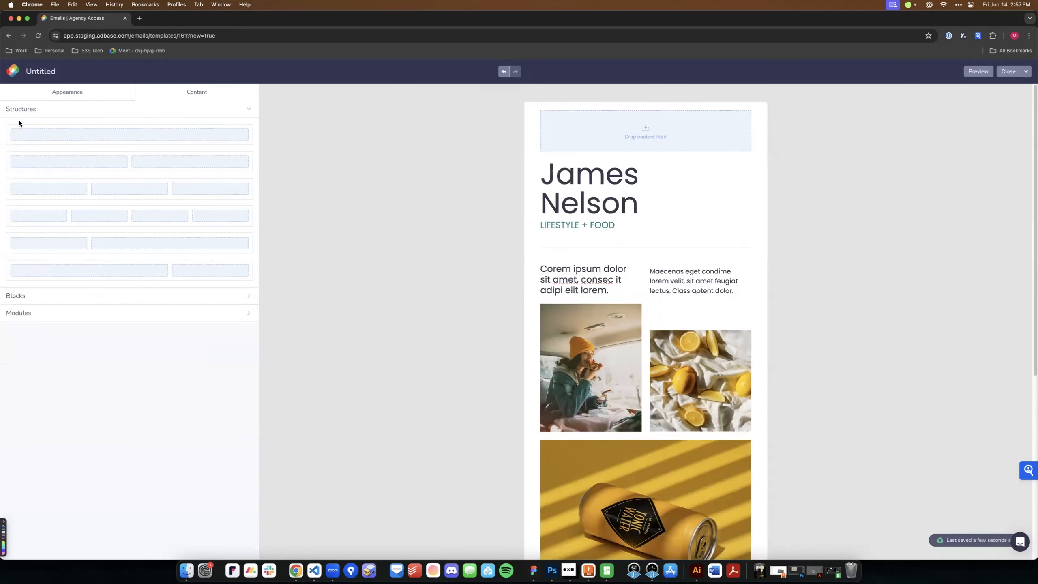
pyautogui.click(25, 295)
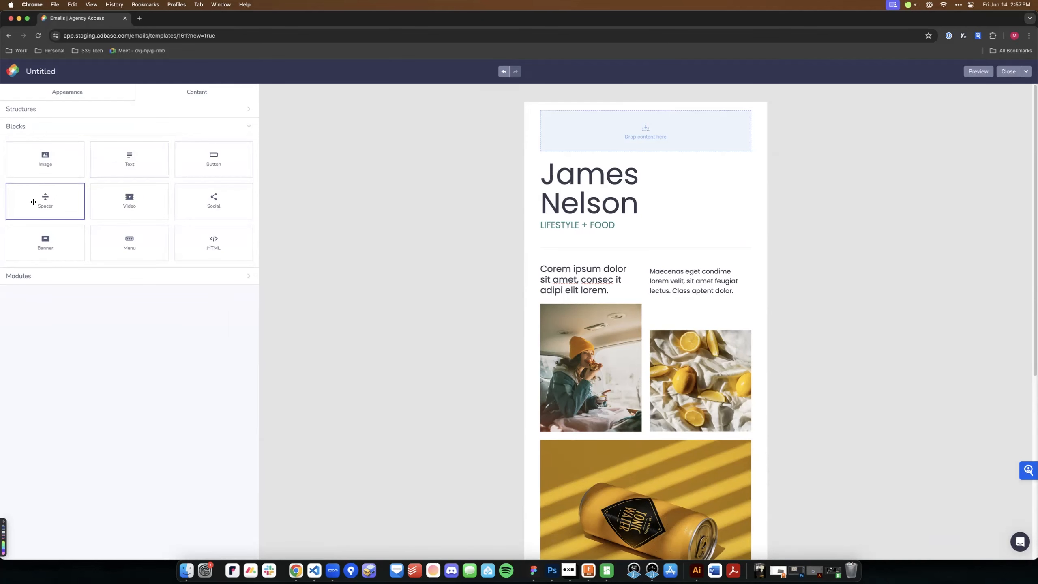
pyautogui.moveTo(34, 201); pyautogui.dragTo(607, 122)
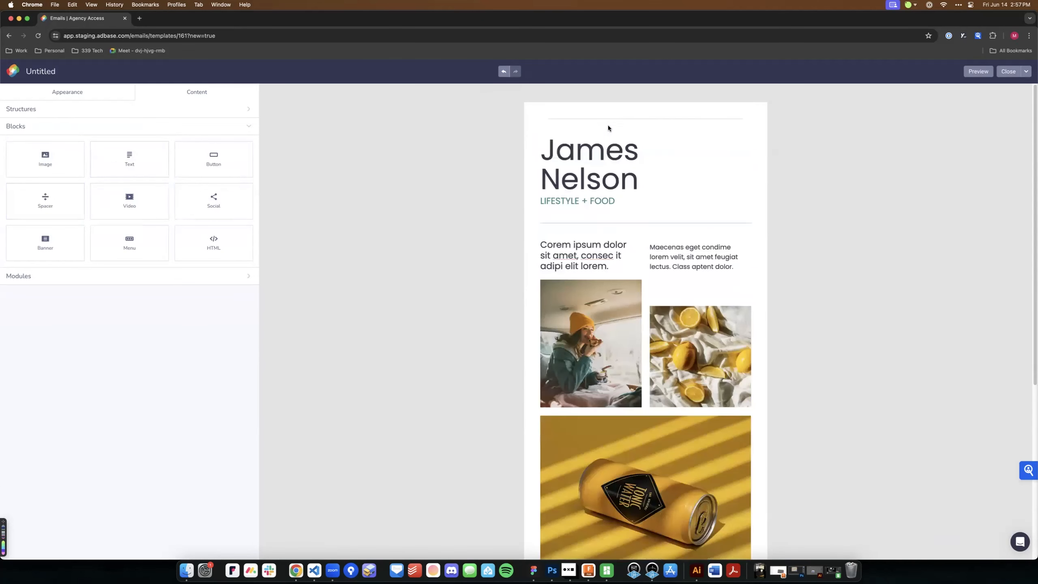
pyautogui.click(533, 107)
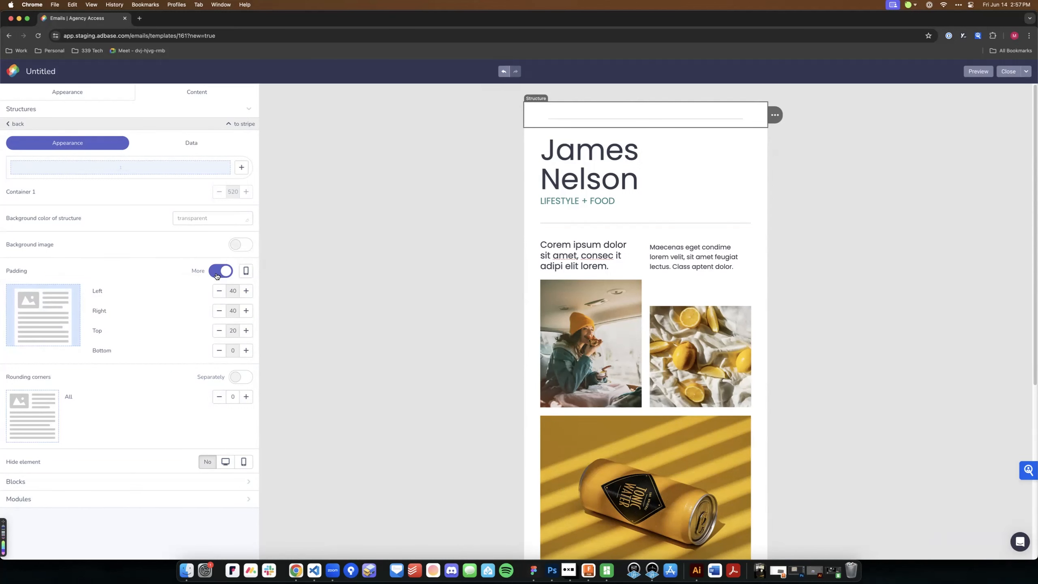
pyautogui.click(218, 276)
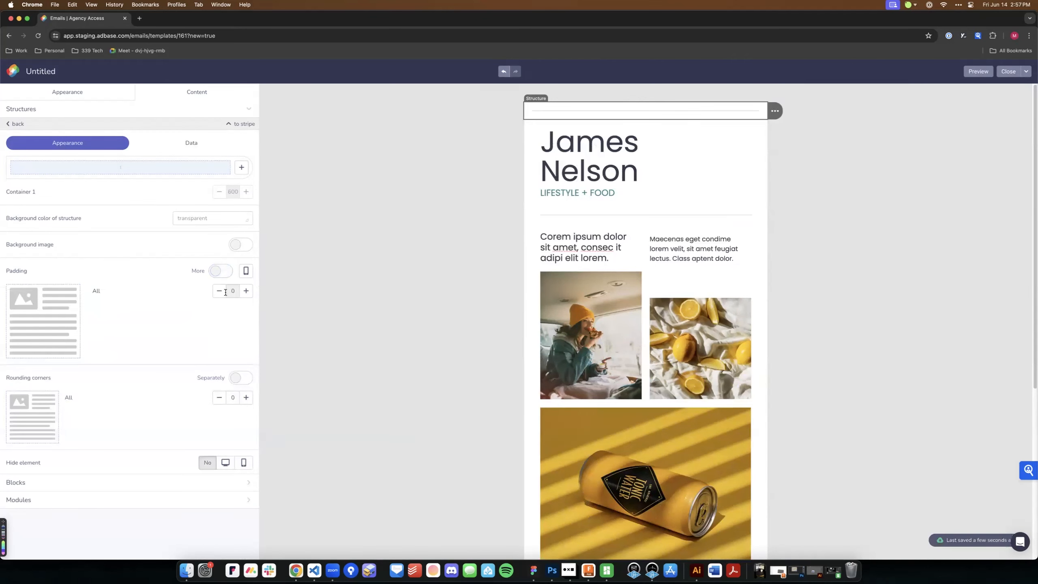
# Make the header spacer dynamic, try #ffd966 as its background color, then set the background to #f1c232
pyautogui.click(548, 109)
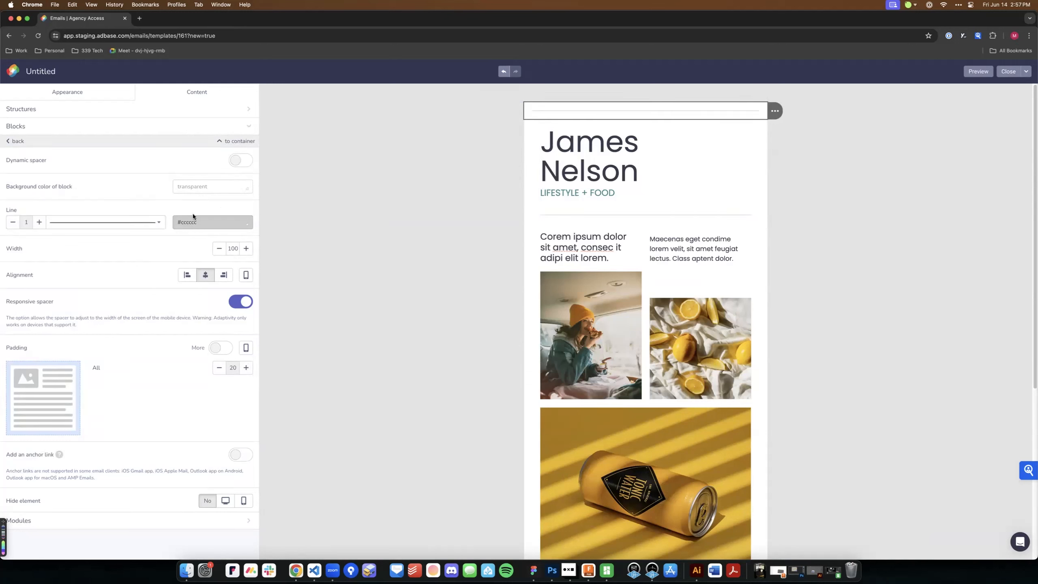
pyautogui.click(240, 160)
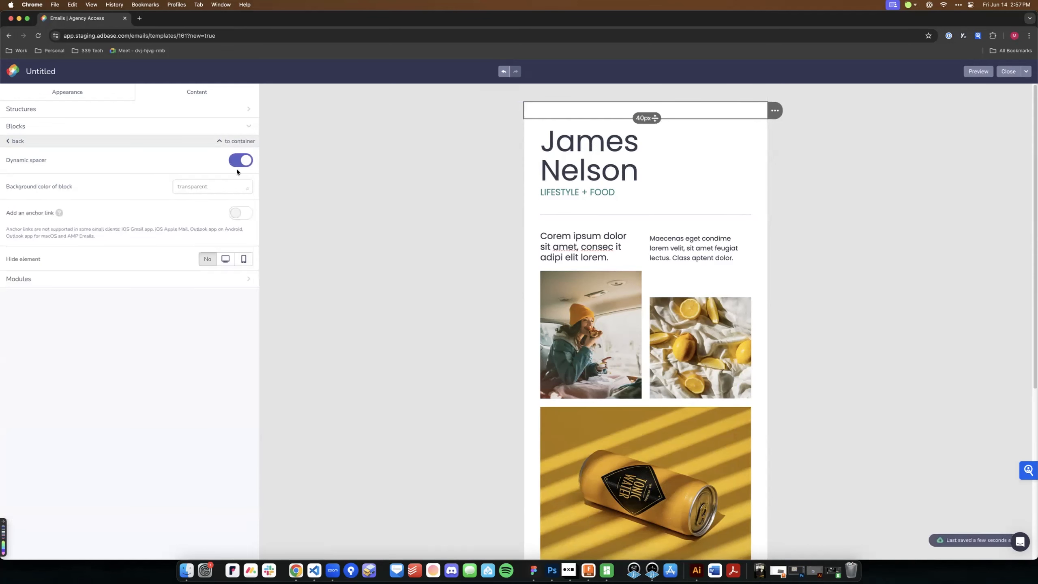
pyautogui.click(189, 187)
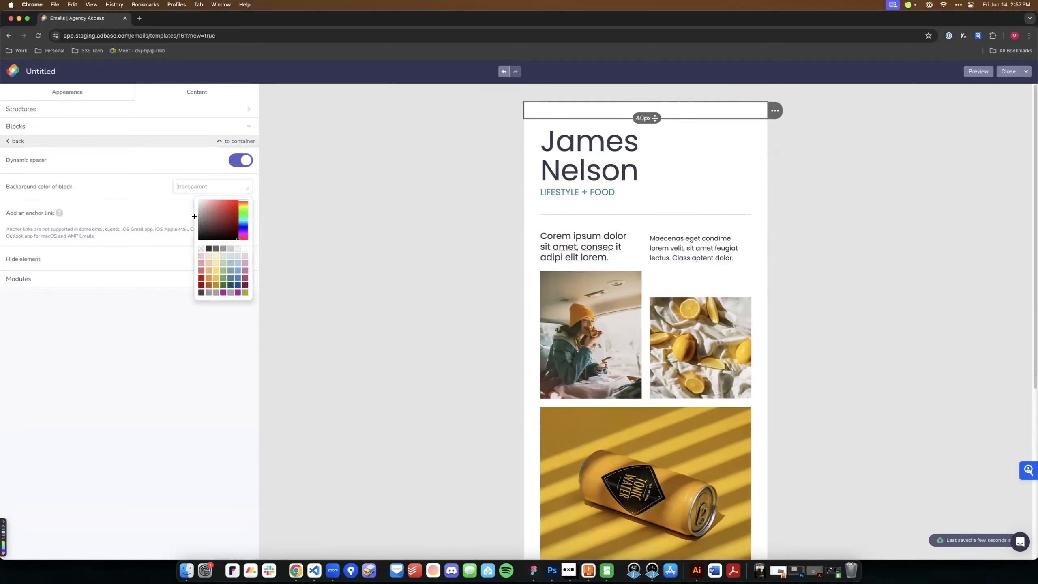
pyautogui.click(216, 270)
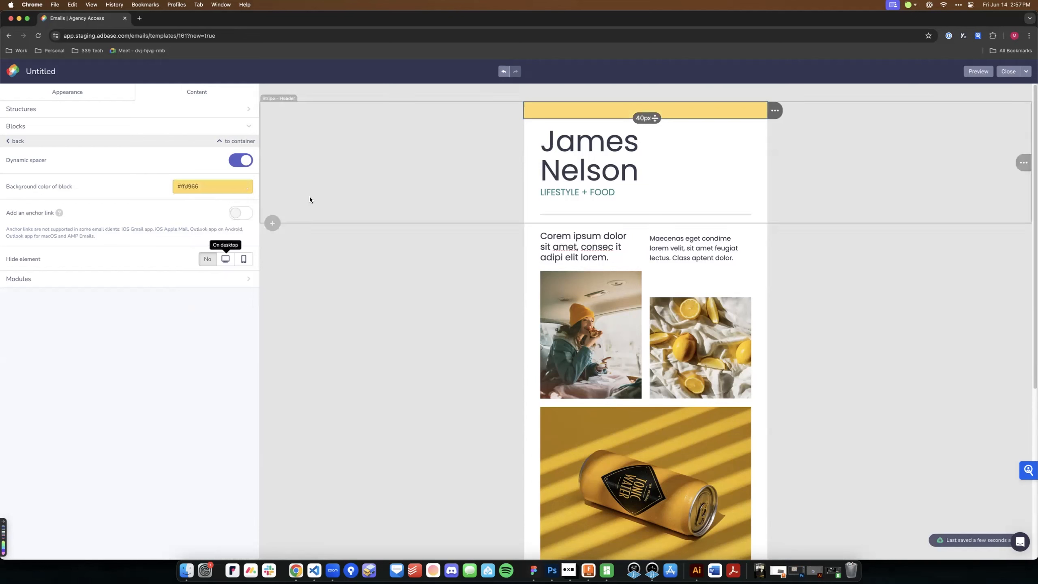
pyautogui.click(192, 186)
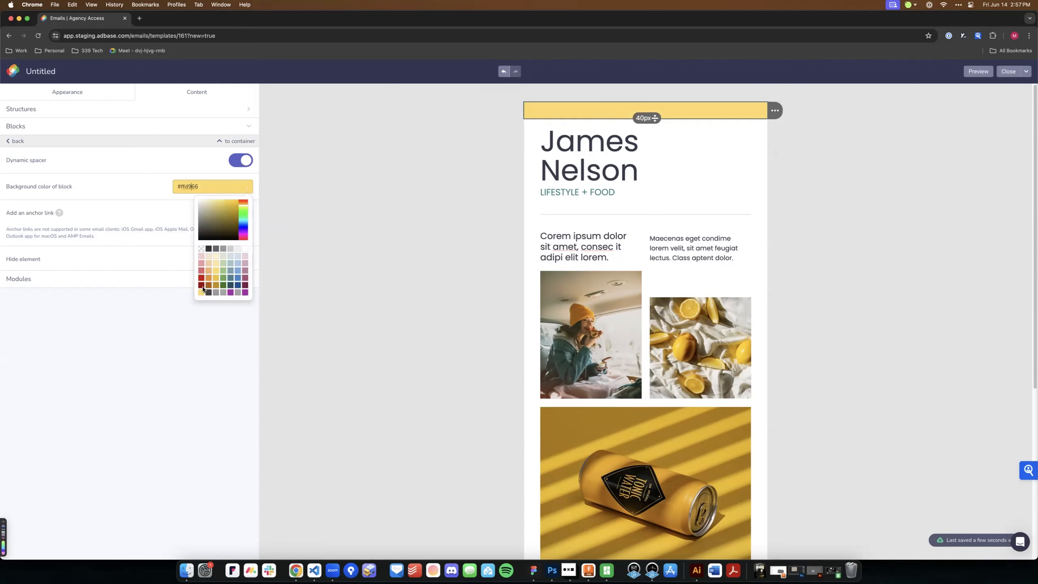
pyautogui.click(216, 278)
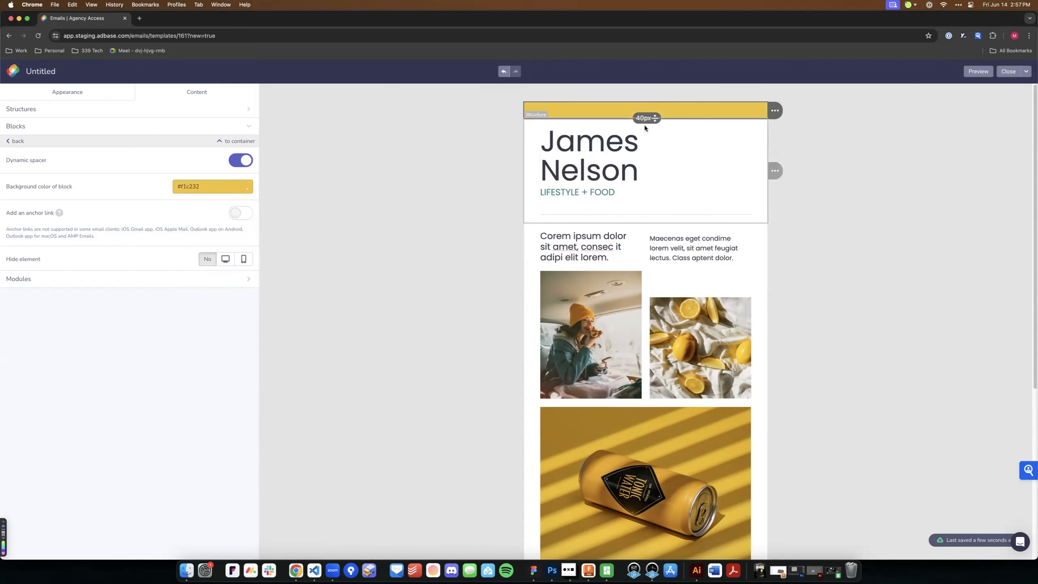
# Reduce the yellow header spacer's height to 6 px, deselect it and look over the template
pyautogui.moveTo(655, 118); pyautogui.dragTo(660, 101)
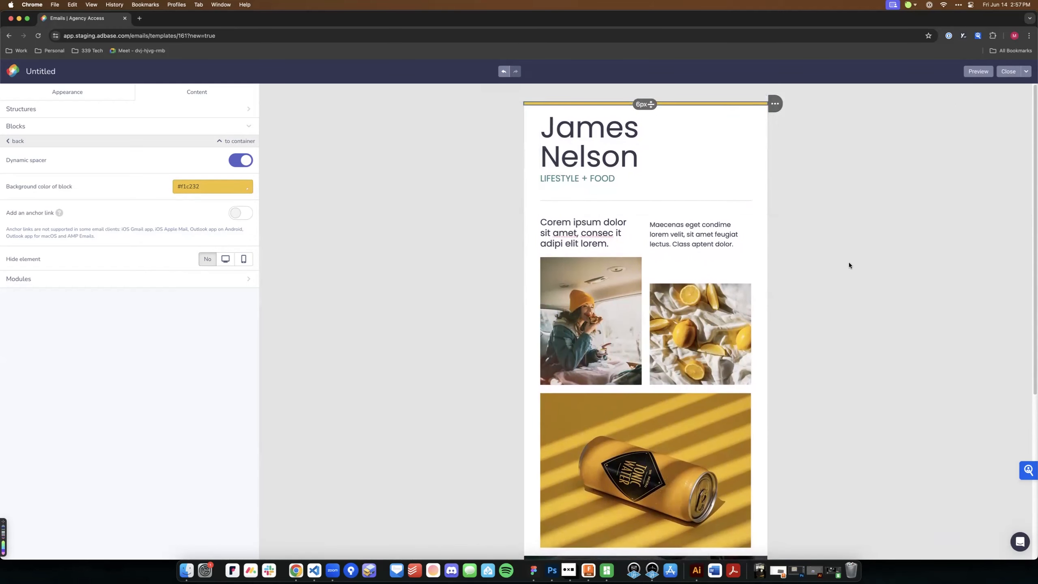
pyautogui.click(858, 286)
pyautogui.scroll(-6, 467, 197)
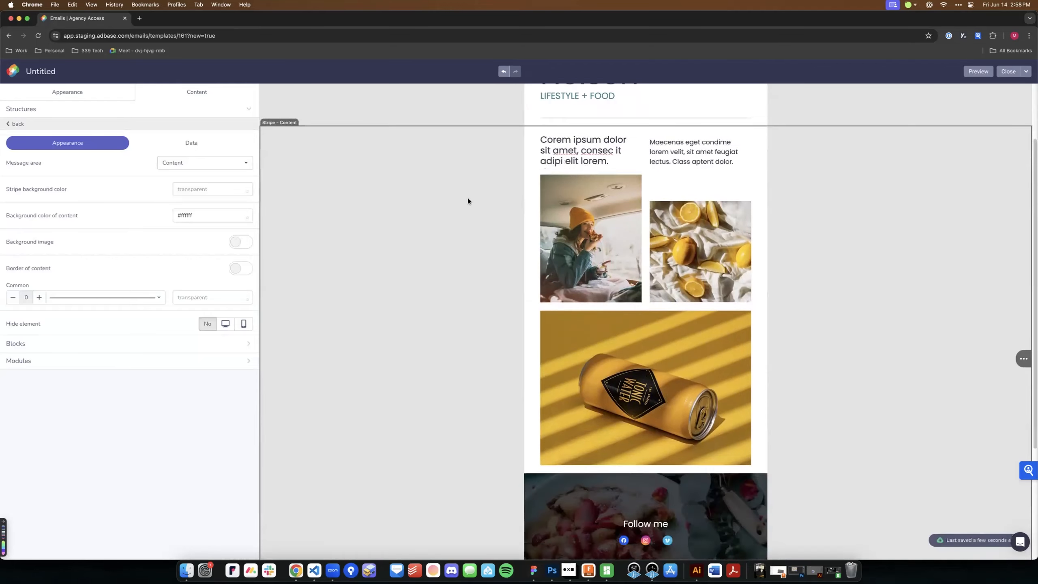
pyautogui.scroll(7, 467, 198)
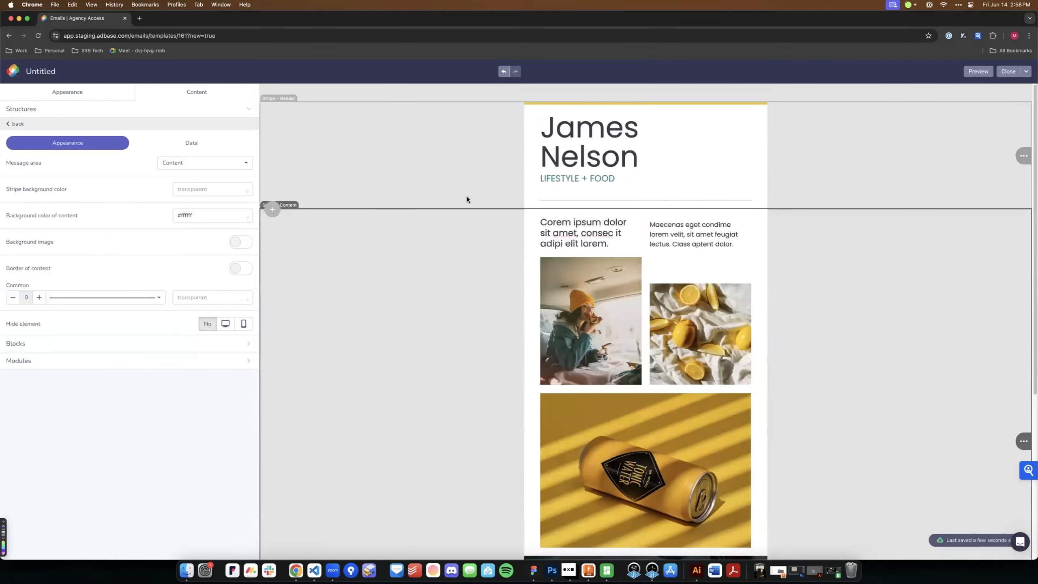
pyautogui.click(310, 93)
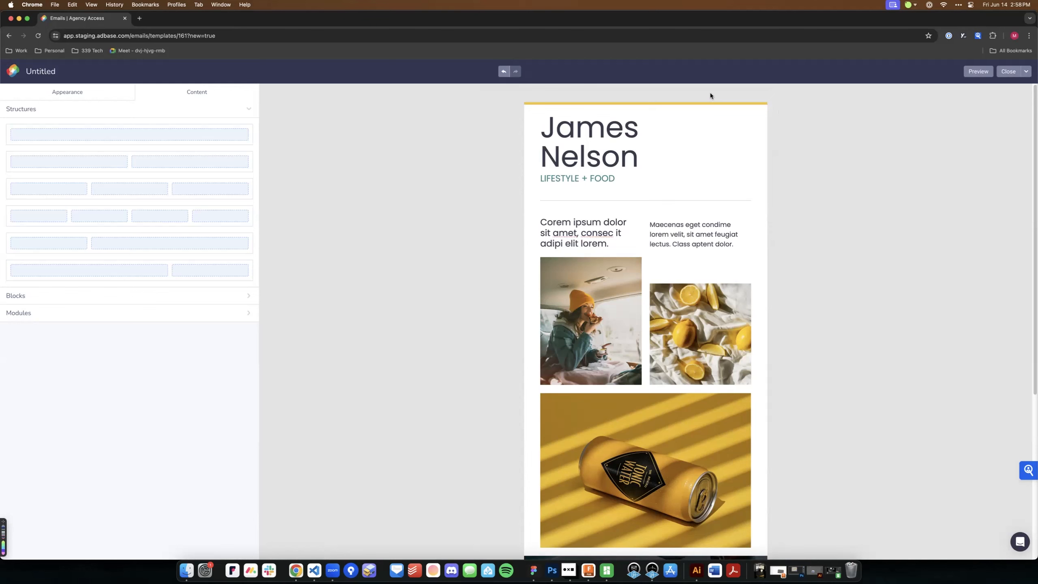
# Preview the email in its desktop and mobile versions, examine both layouts down the page, and close the preview
pyautogui.click(972, 72)
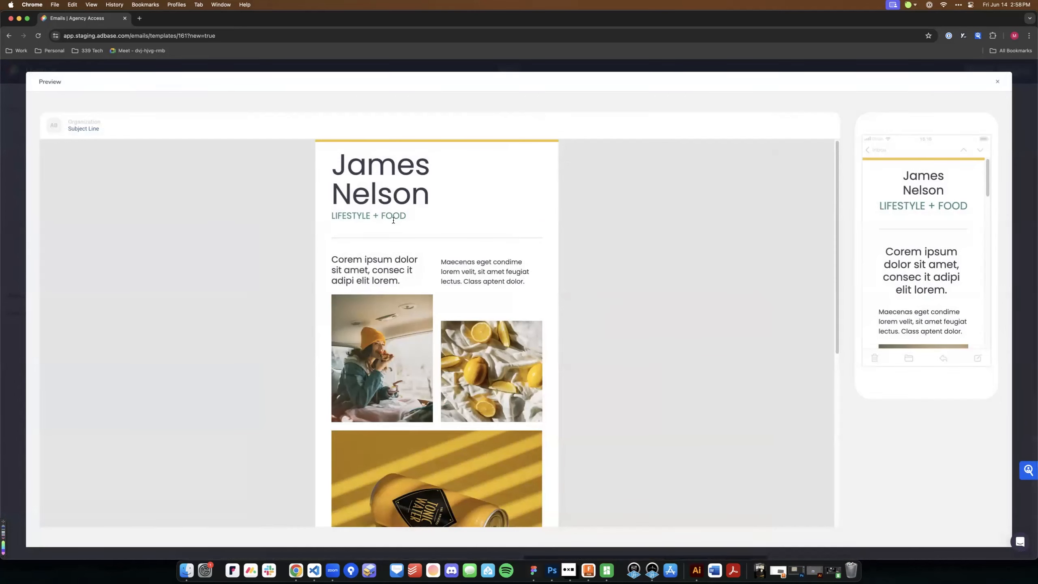
pyautogui.scroll(-7, 403, 245)
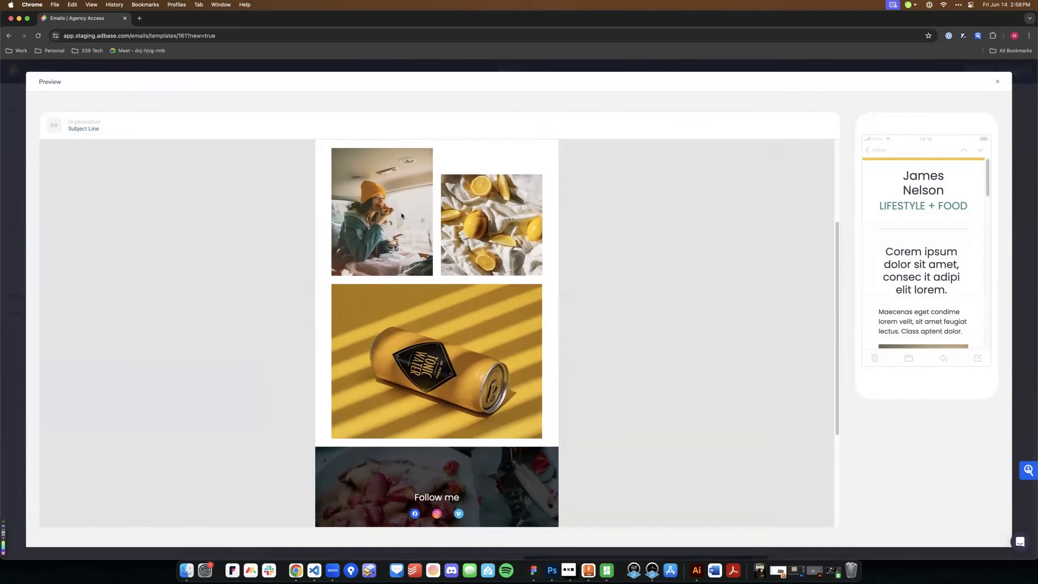
pyautogui.scroll(7, 428, 430)
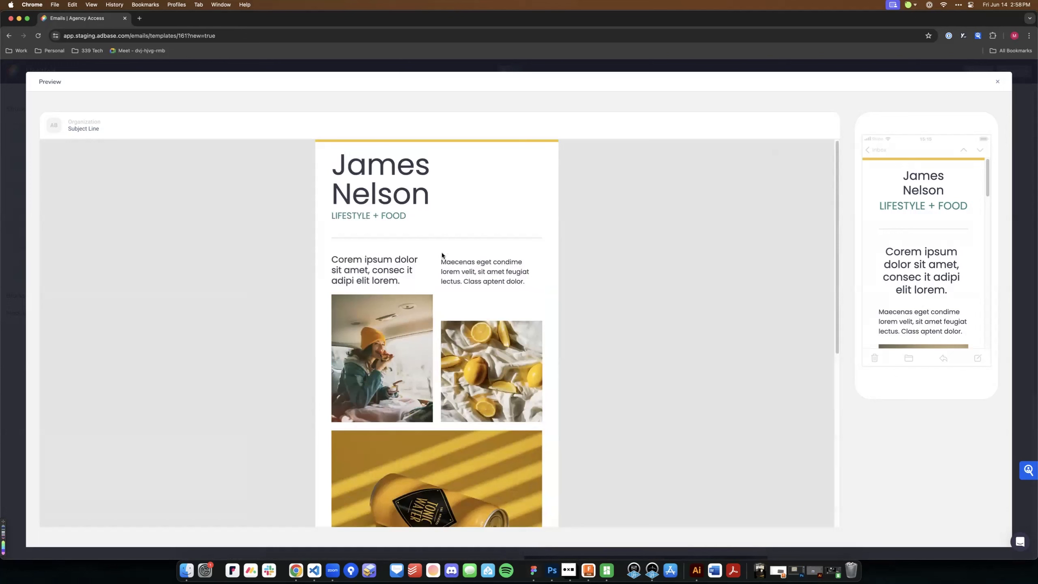
pyautogui.scroll(-10, 937, 192)
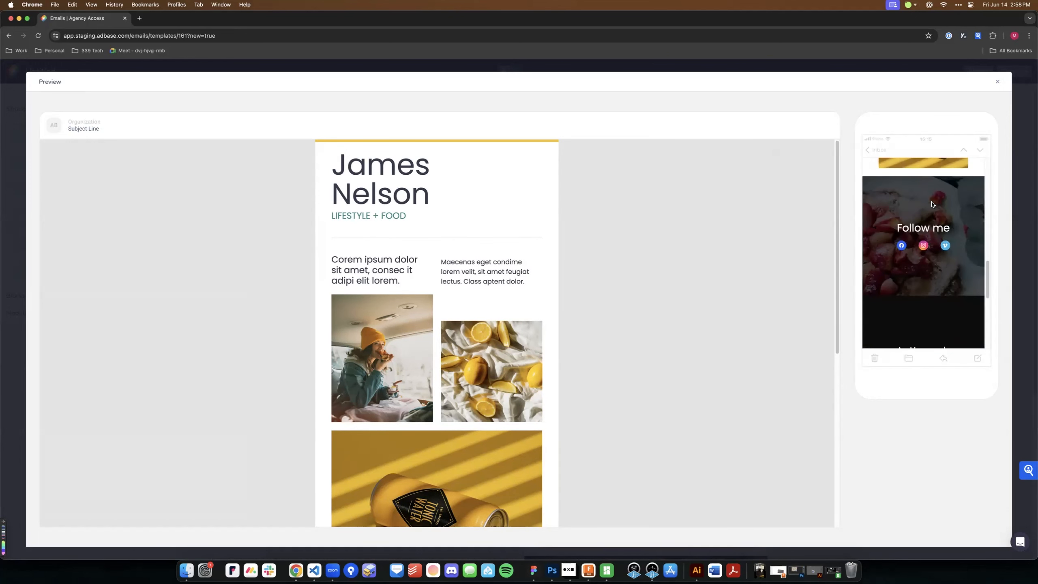
pyautogui.scroll(10, 933, 204)
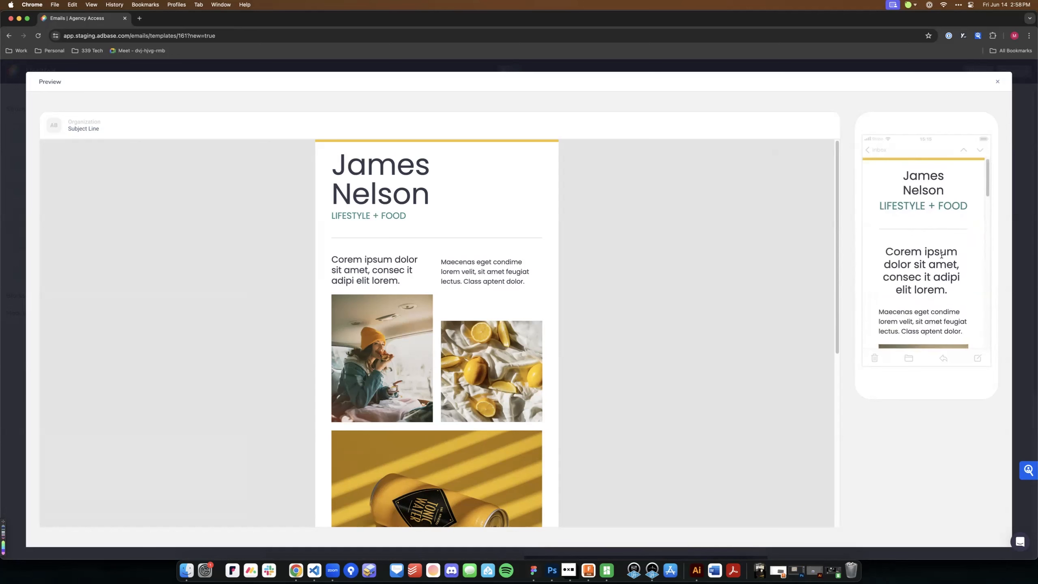
pyautogui.scroll(-15, 946, 247)
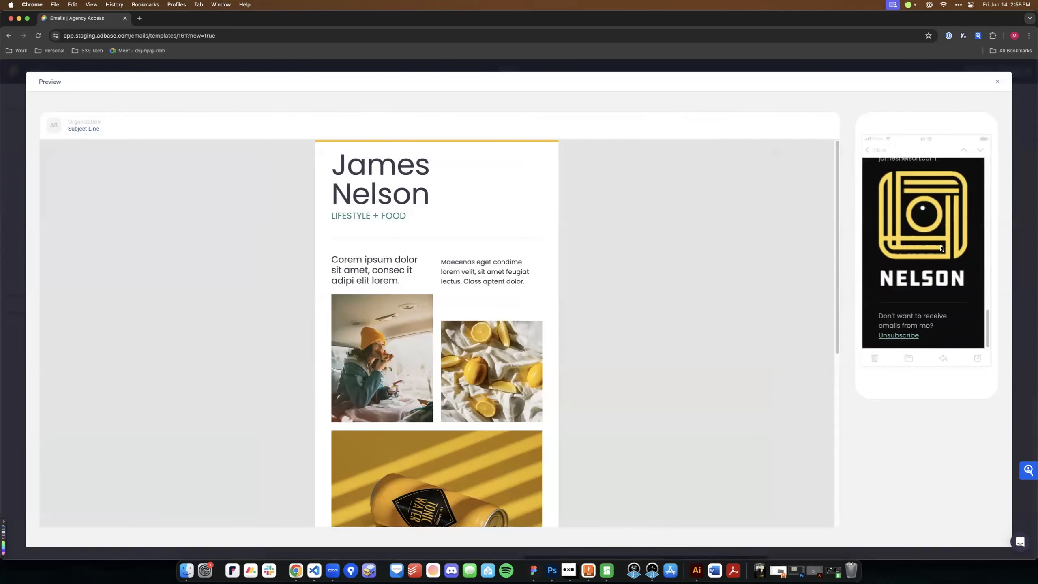
pyautogui.scroll(15, 941, 247)
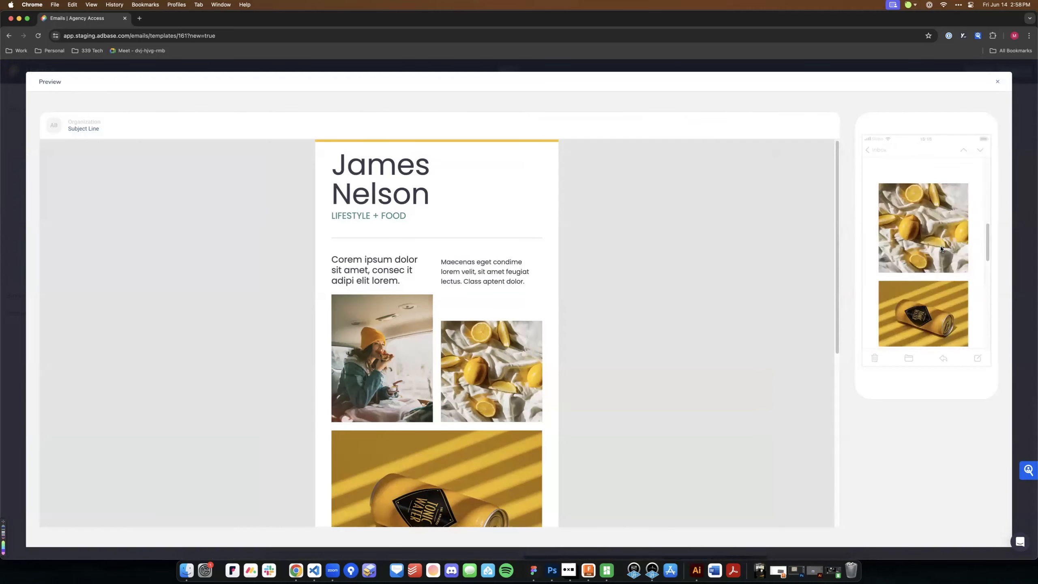
pyautogui.click(998, 82)
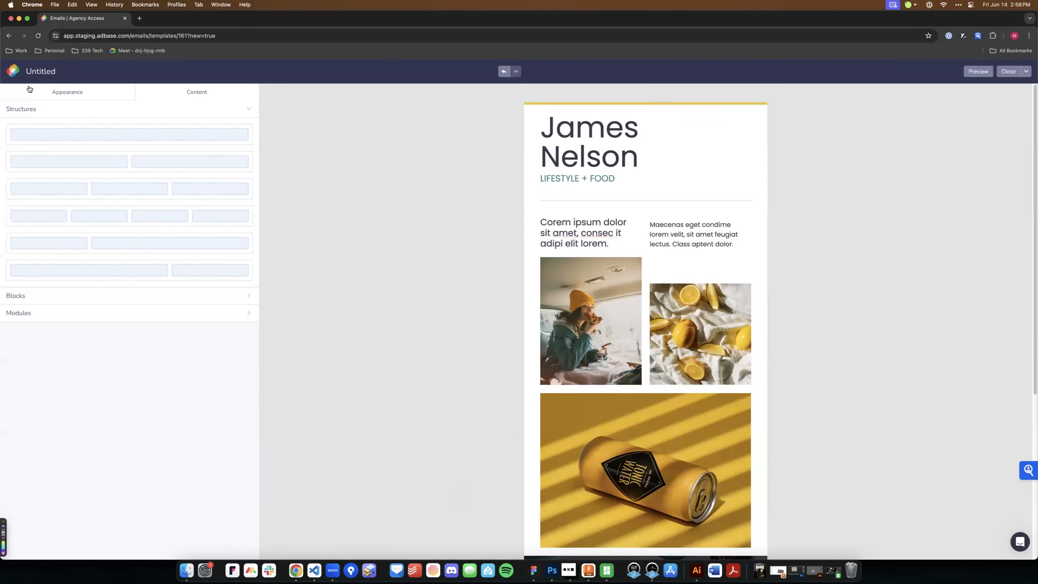
# Review the template's general, mobile formatting and heading appearance settings
pyautogui.click(77, 91)
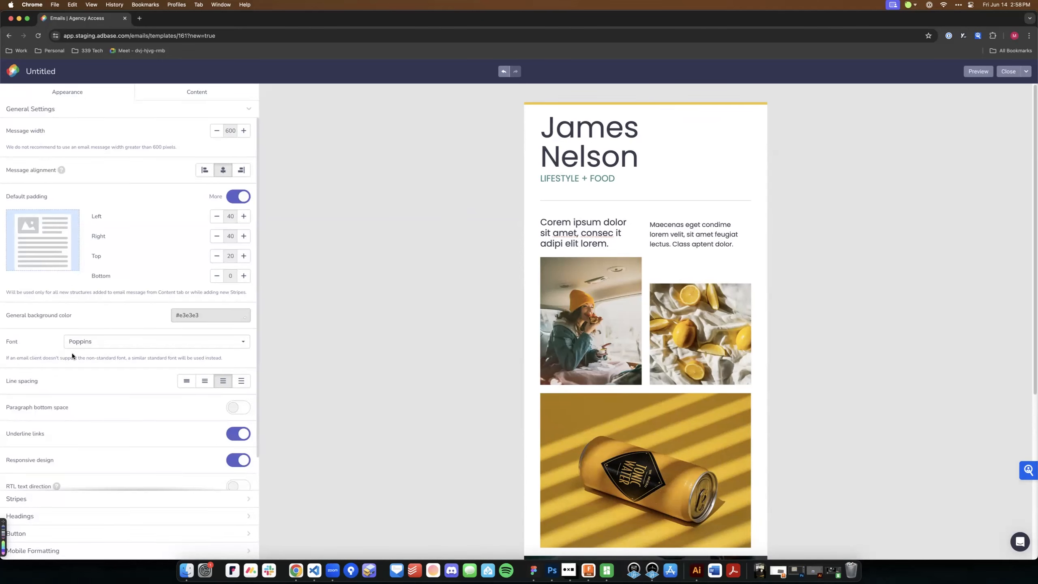
pyautogui.scroll(-2, 78, 409)
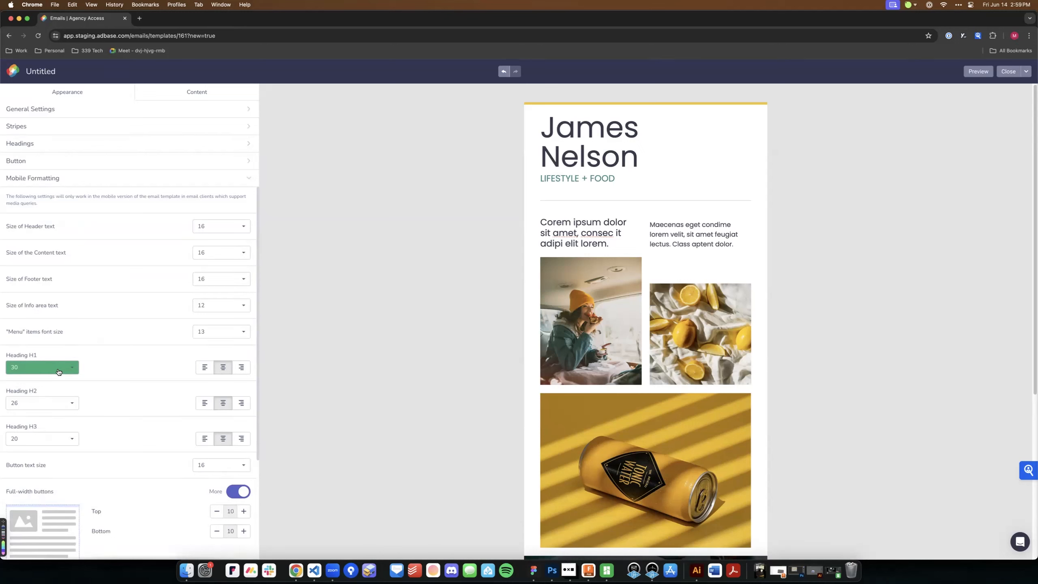
pyautogui.click(29, 144)
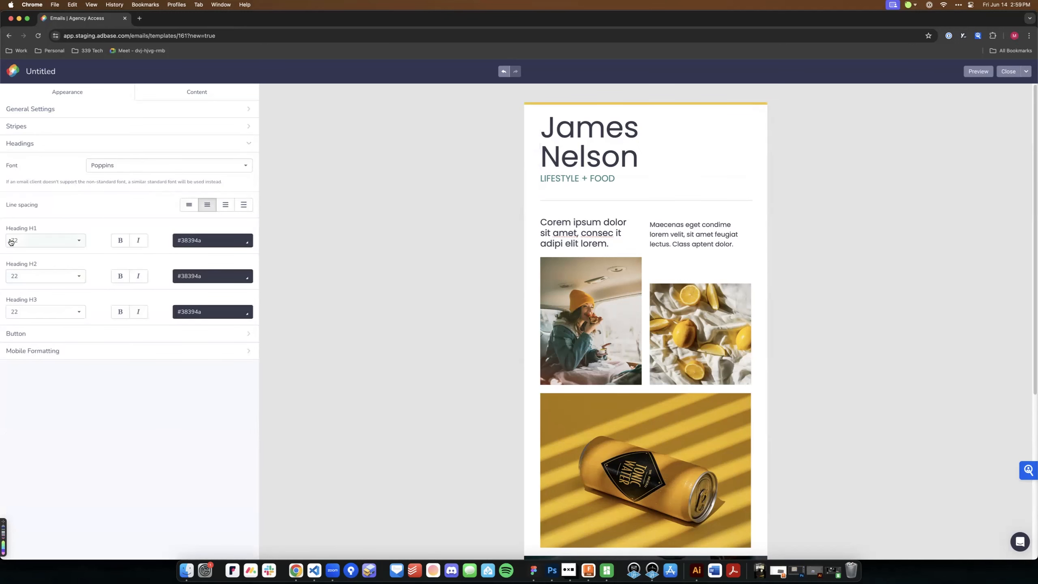
pyautogui.click(29, 144)
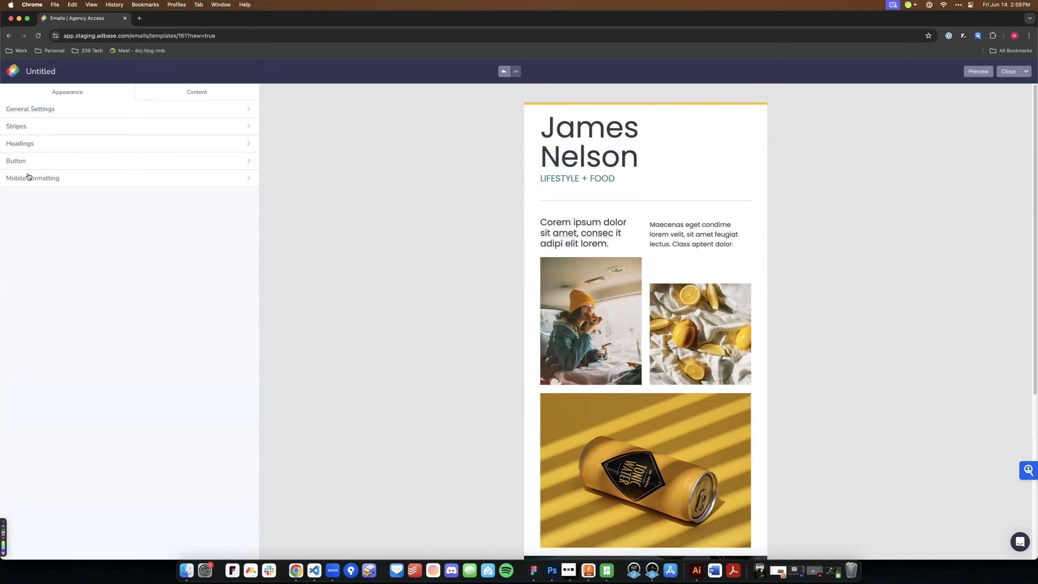
# Check the header text in the mobile preview and set the mobile formatting size of Heading H1 to 56
pyautogui.click(29, 177)
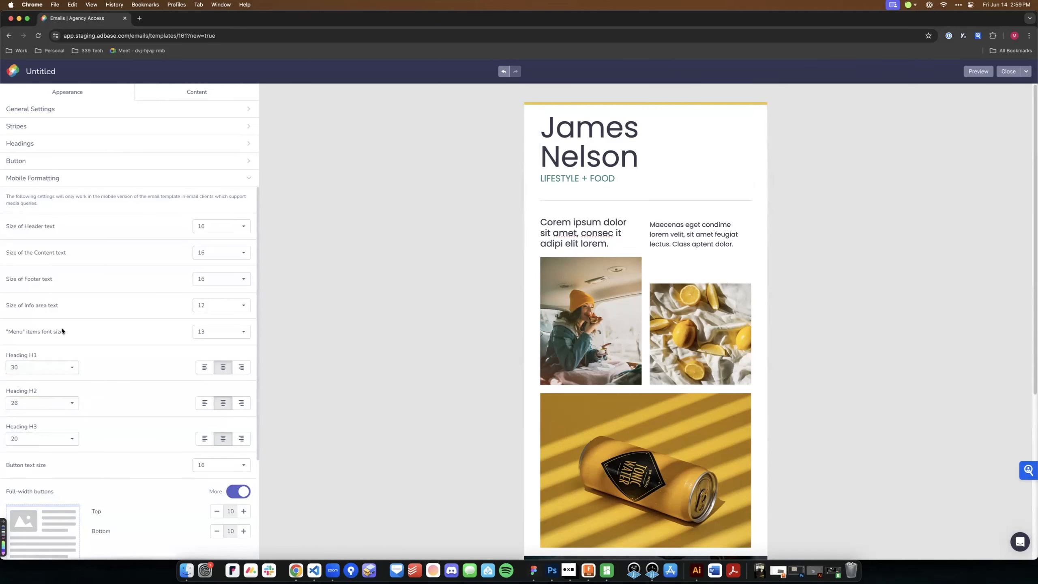
pyautogui.click(978, 71)
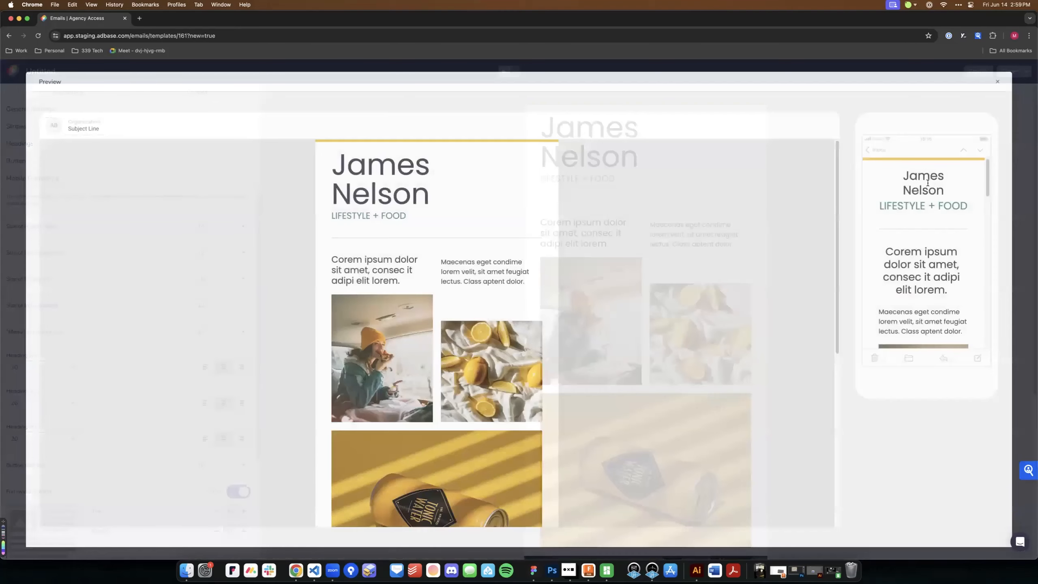
pyautogui.click(998, 81)
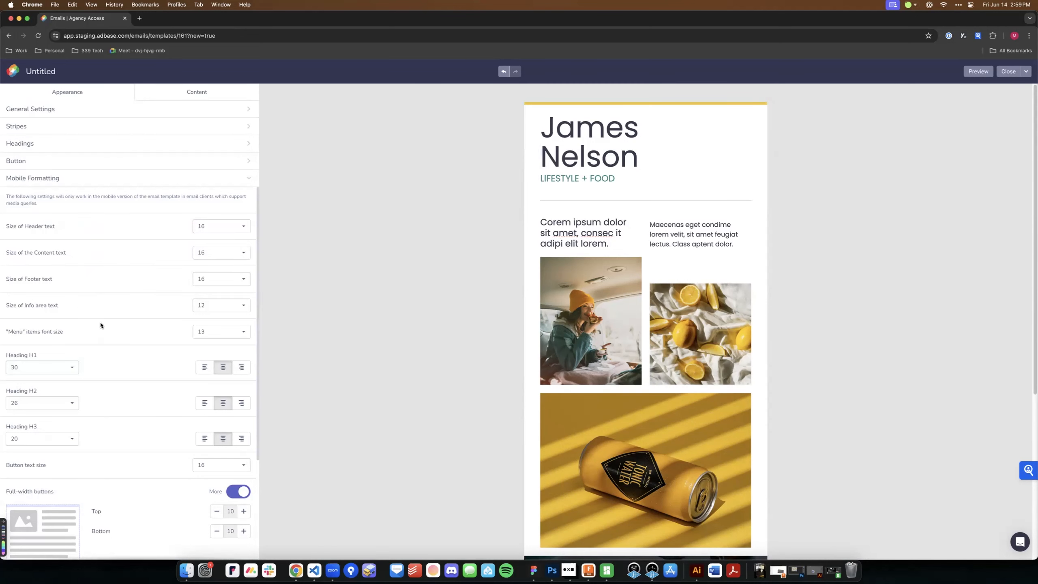
pyautogui.click(36, 368)
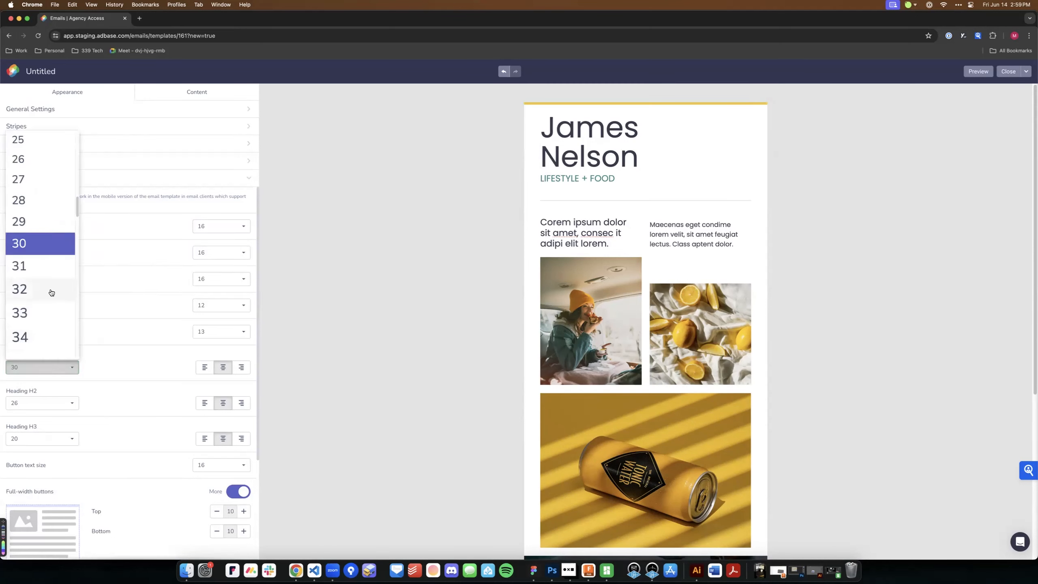
pyautogui.scroll(-10, 51, 292)
pyautogui.scroll(-3, 50, 293)
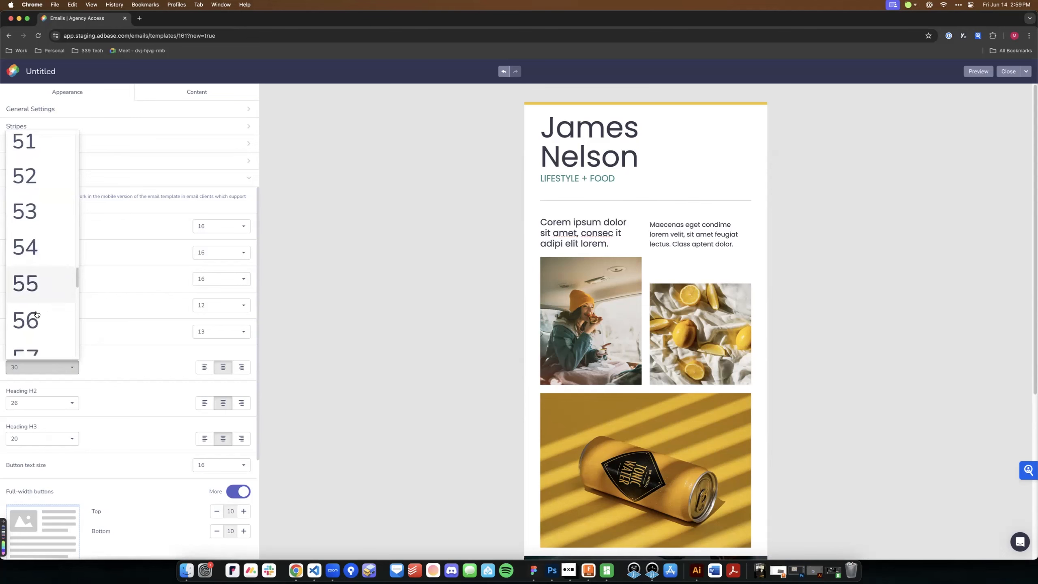
pyautogui.click(36, 317)
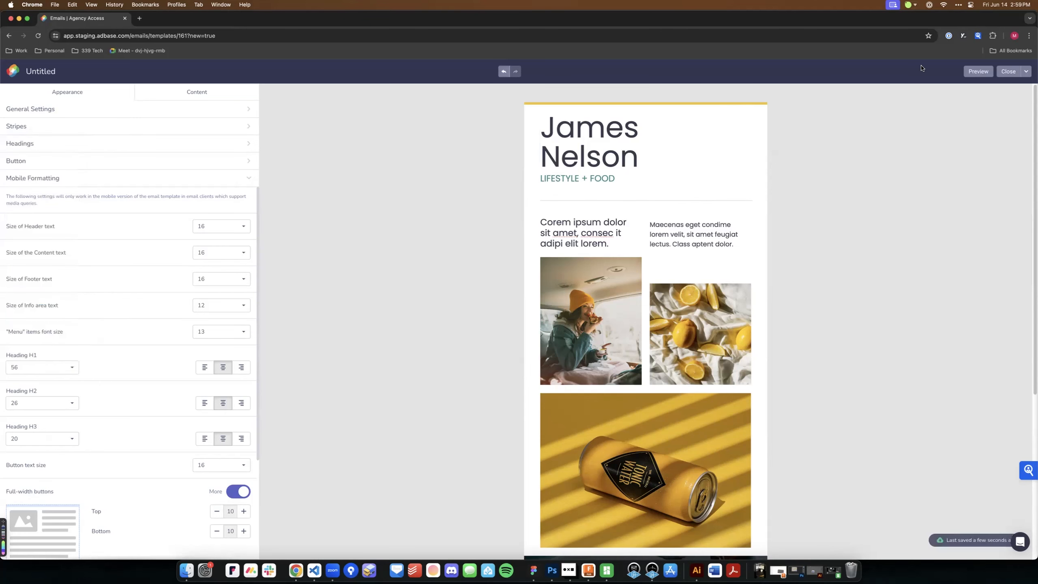
# Preview the email, examine the mobile heading size and intro text alignment against the desktop layout, and close the preview
pyautogui.click(976, 72)
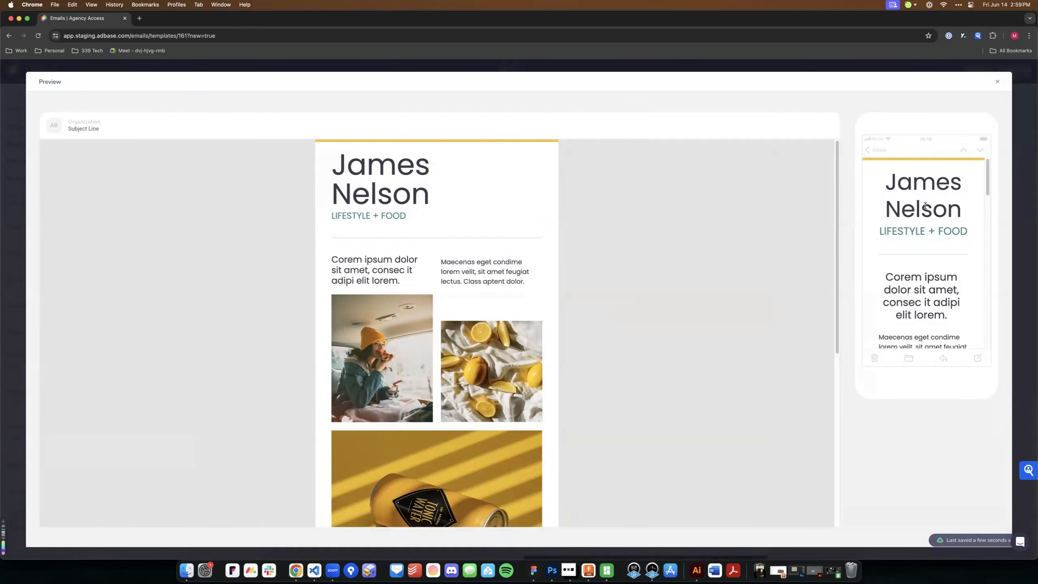
pyautogui.scroll(-5, 922, 232)
pyautogui.scroll(5, 936, 204)
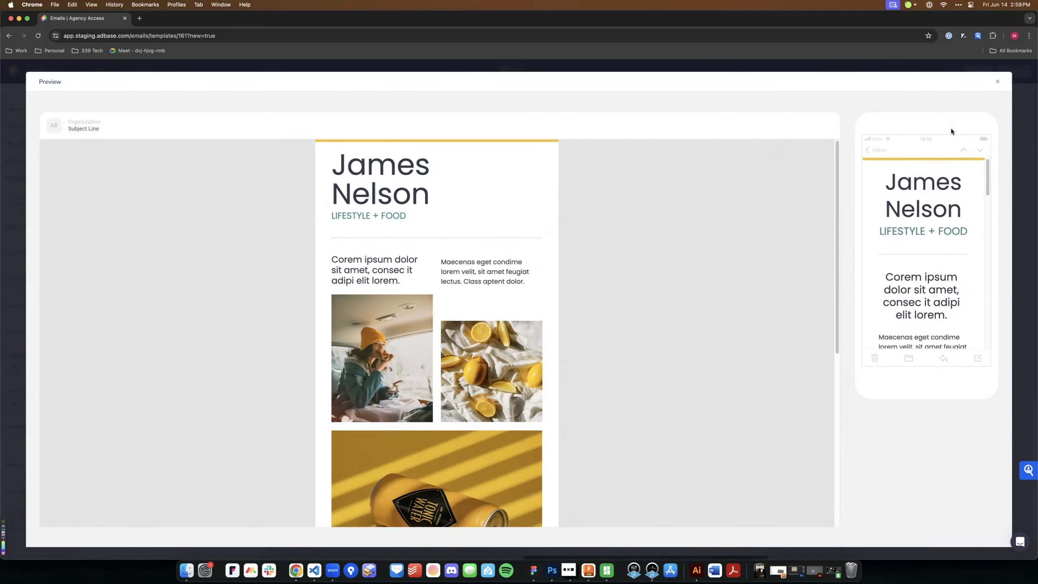
pyautogui.scroll(-1, 936, 180)
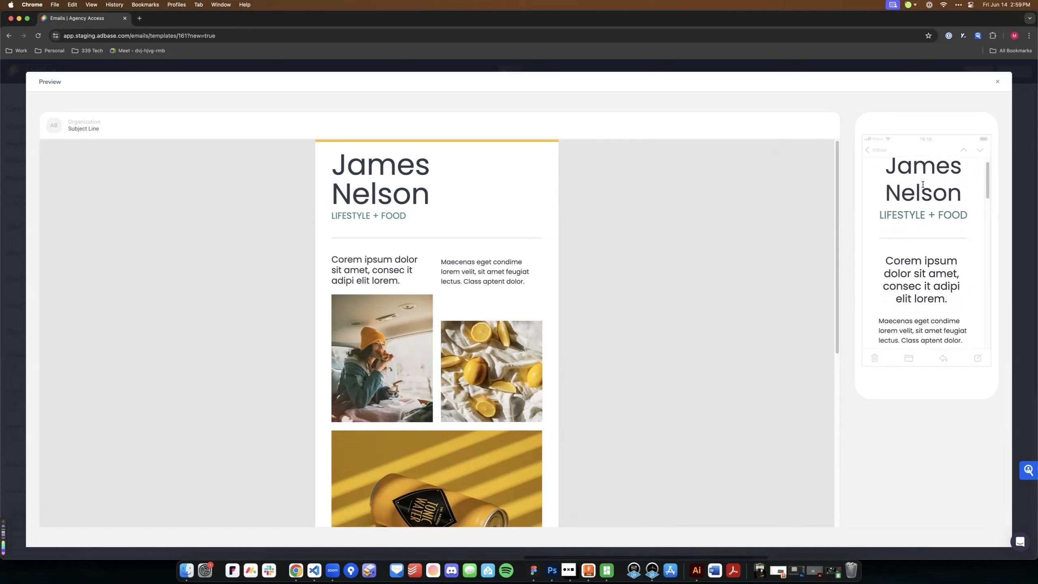
pyautogui.scroll(-5, 923, 184)
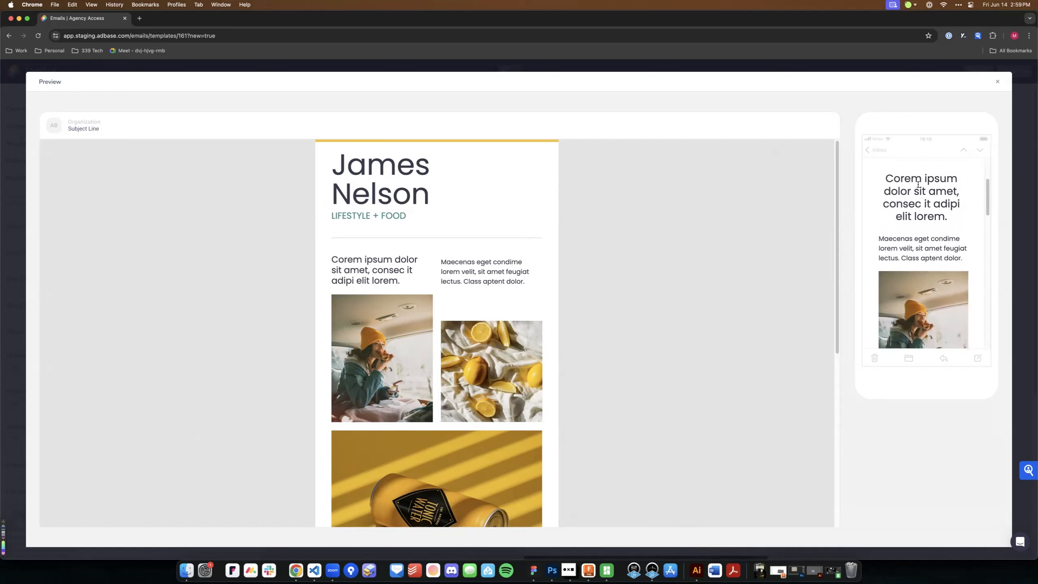
pyautogui.scroll(5, 919, 196)
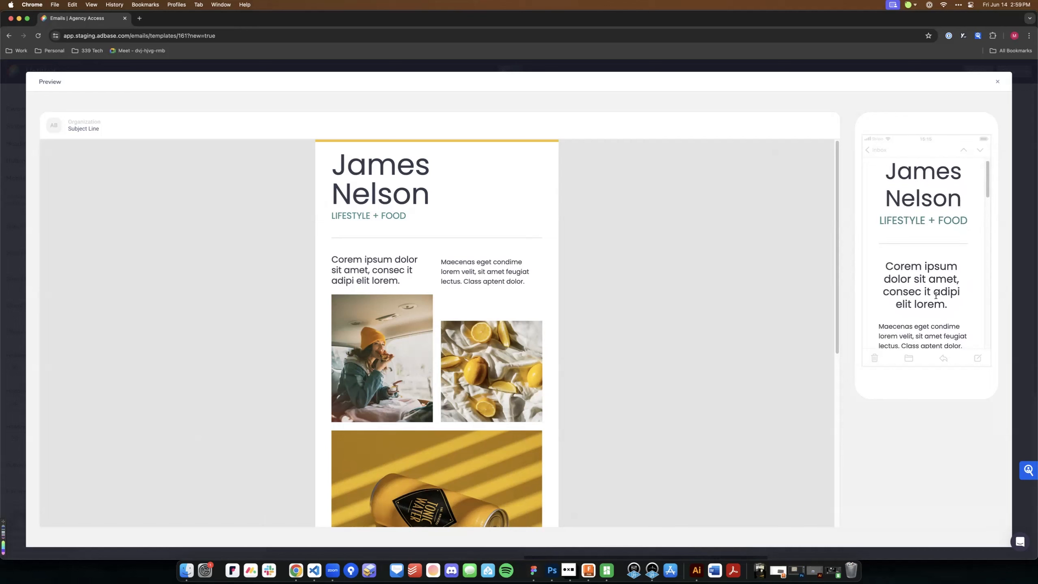
pyautogui.scroll(-1, 935, 285)
pyautogui.scroll(-2, 935, 285)
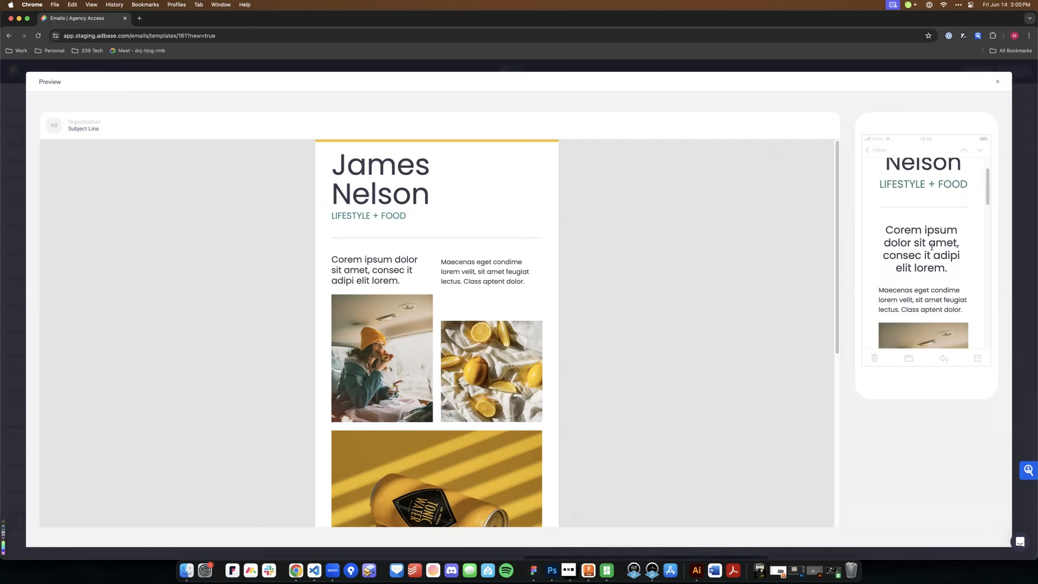
pyautogui.scroll(-3, 931, 250)
pyautogui.scroll(-1, 931, 250)
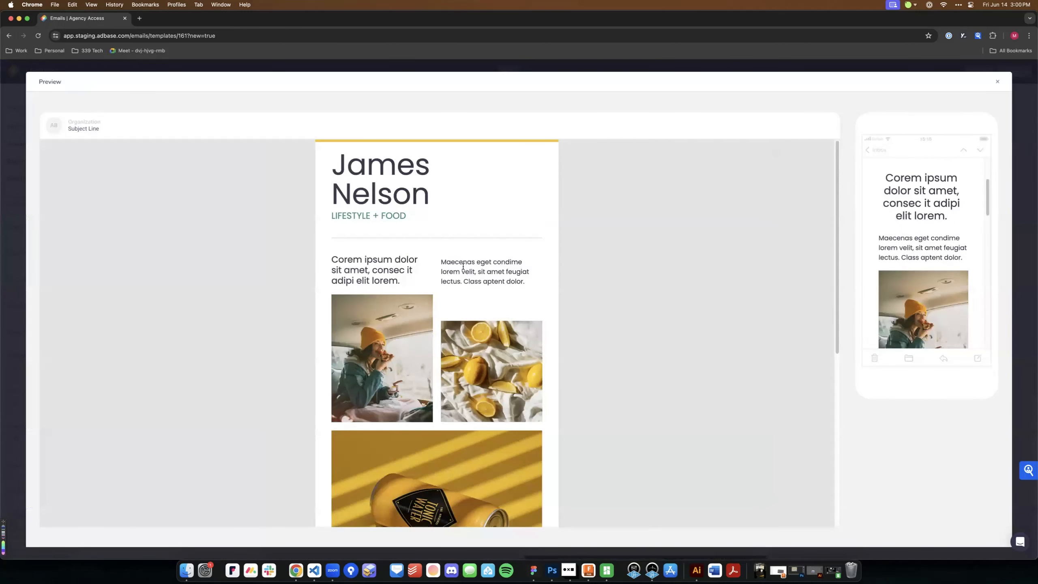
pyautogui.scroll(3, 939, 199)
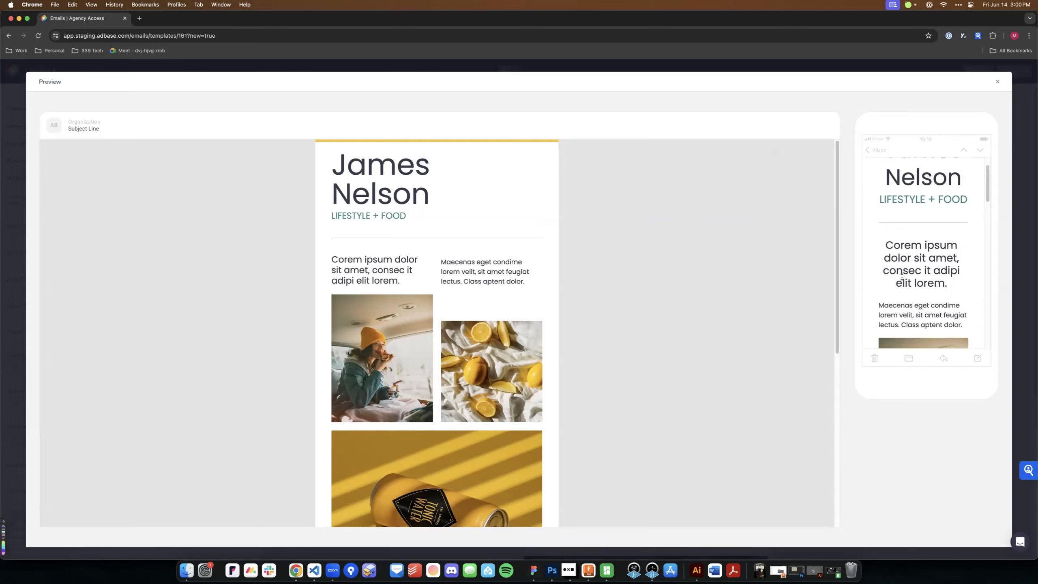
pyautogui.scroll(-3, 927, 248)
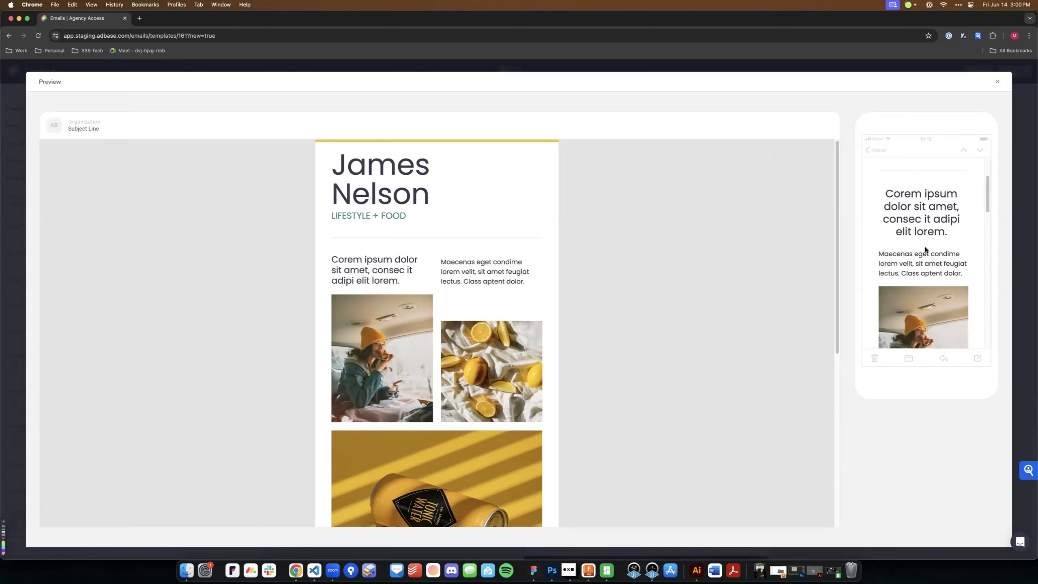
pyautogui.scroll(-1, 926, 249)
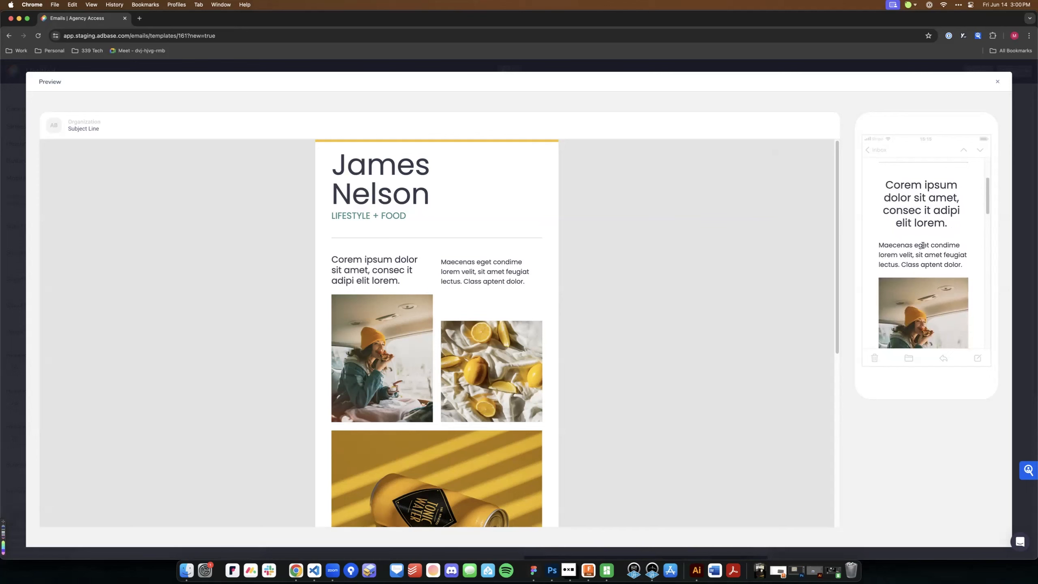
pyautogui.scroll(-2, 927, 219)
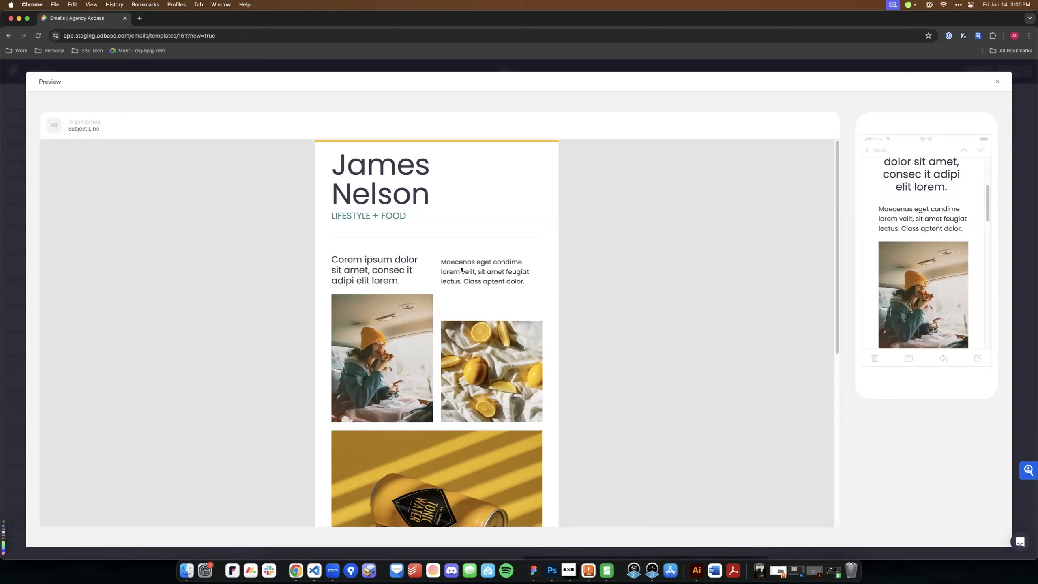
pyautogui.scroll(3, 935, 213)
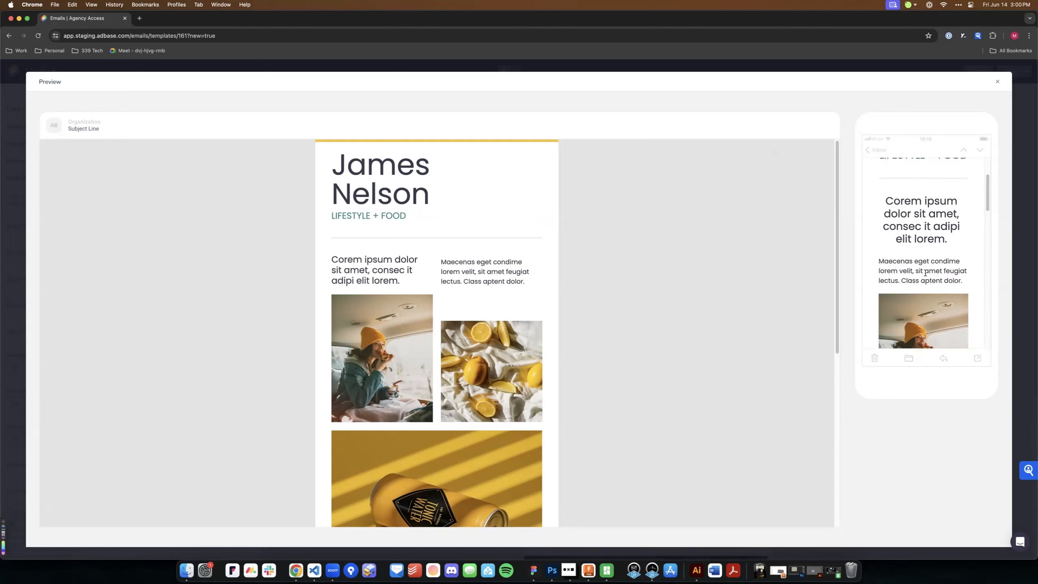
pyautogui.click(997, 81)
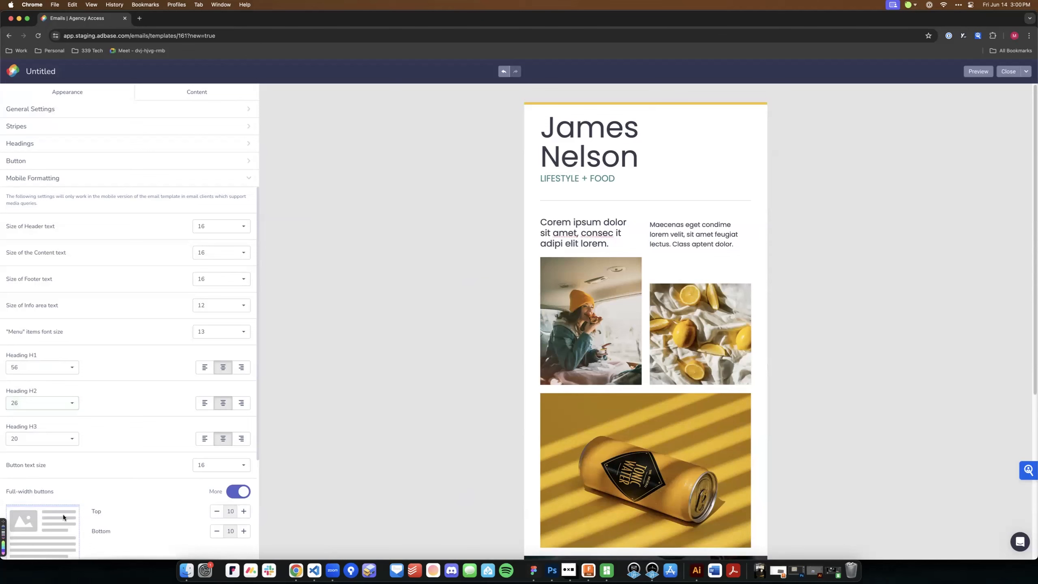
# Center the mobile alignment of the "Maecenas eget condime" text block and return to its desktop alignment setting
pyautogui.click(726, 231)
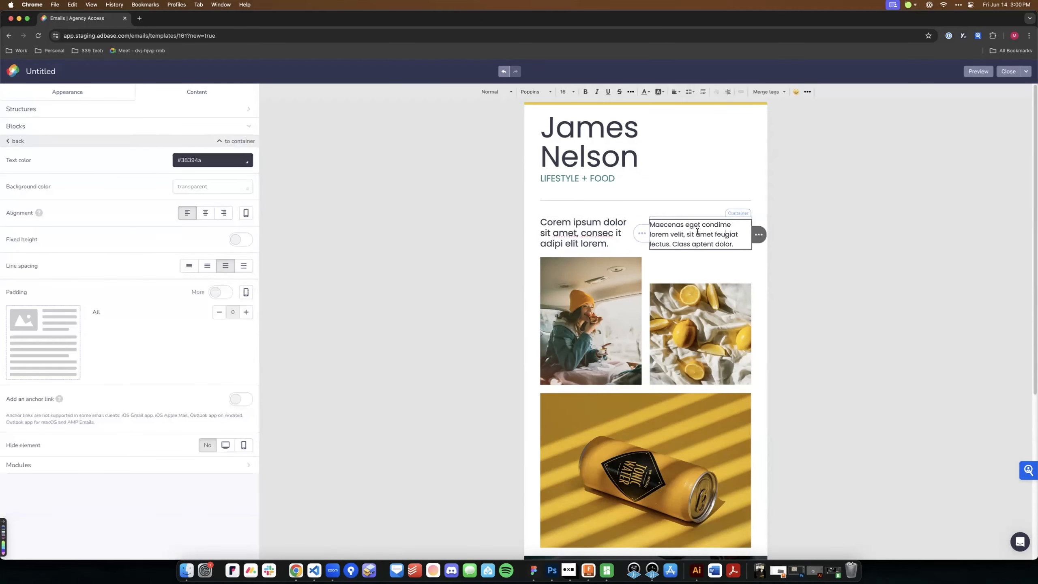
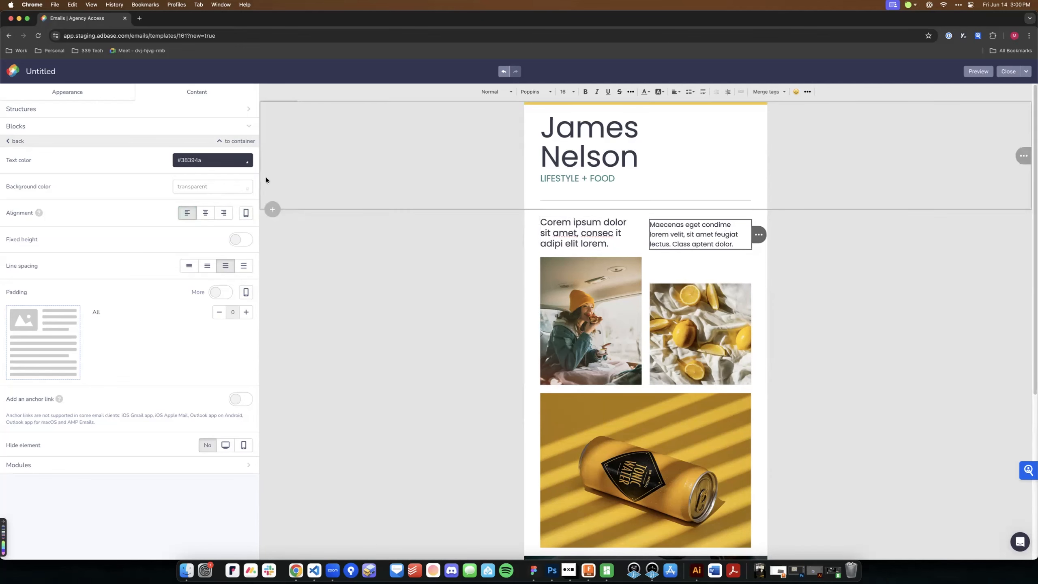
pyautogui.click(246, 213)
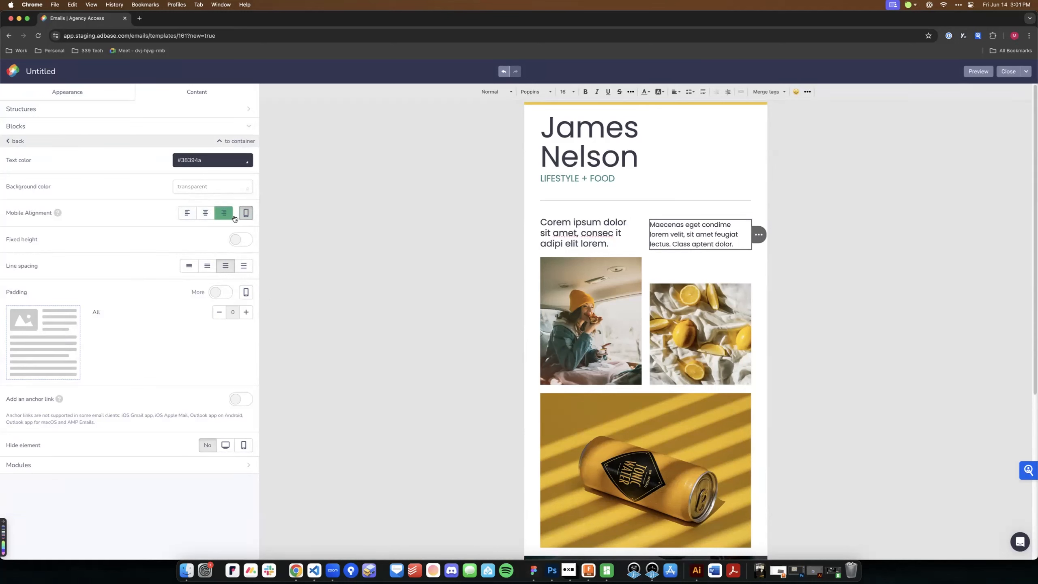
pyautogui.click(206, 213)
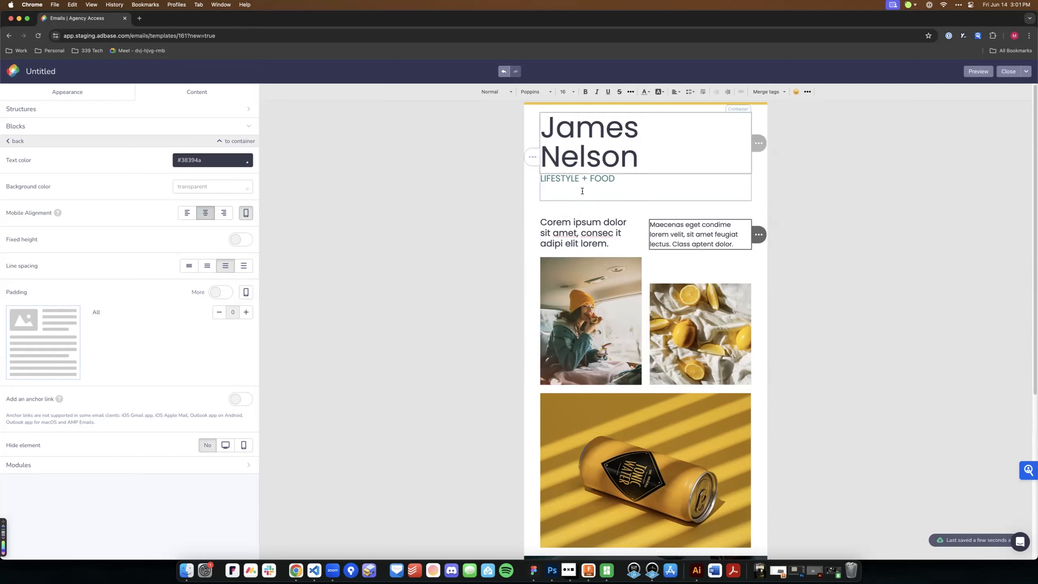
pyautogui.click(246, 213)
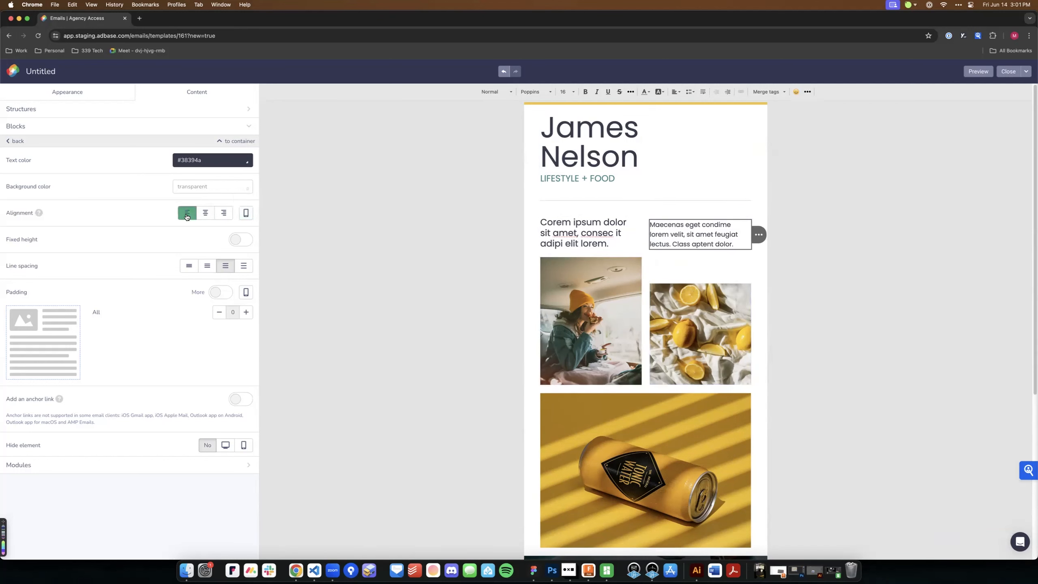
# Preview the email, examine the paragraph alignment and stacked images in the mobile layout, and close the preview
pyautogui.click(977, 74)
pyautogui.scroll(-3, 923, 266)
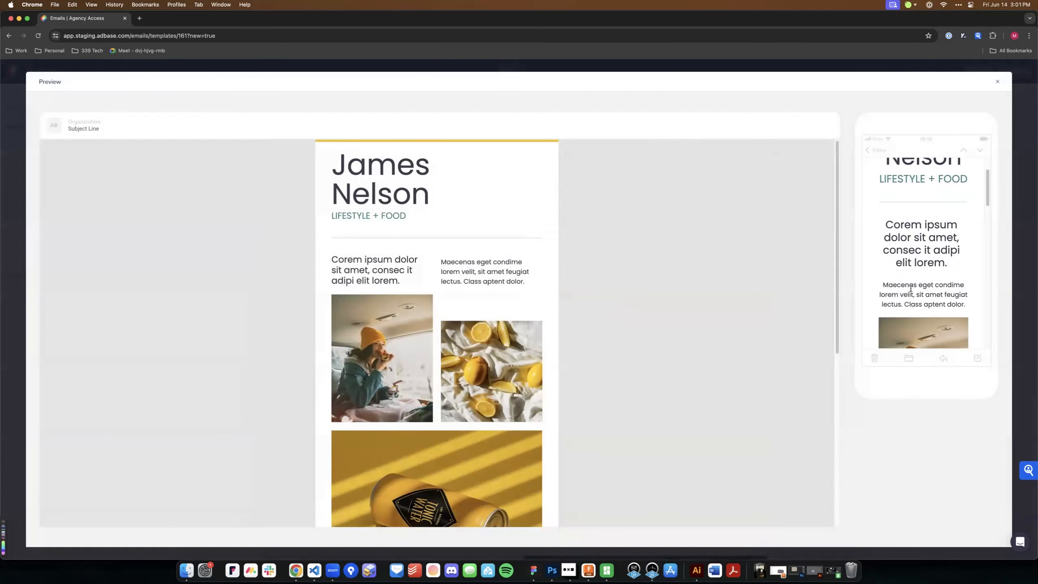
pyautogui.scroll(-2, 929, 285)
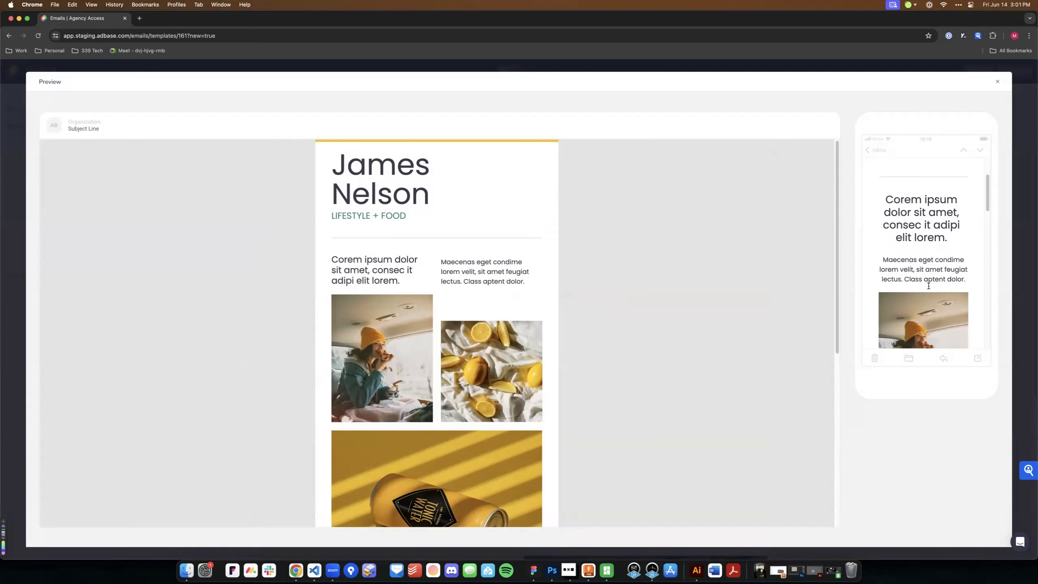
pyautogui.scroll(3, 930, 266)
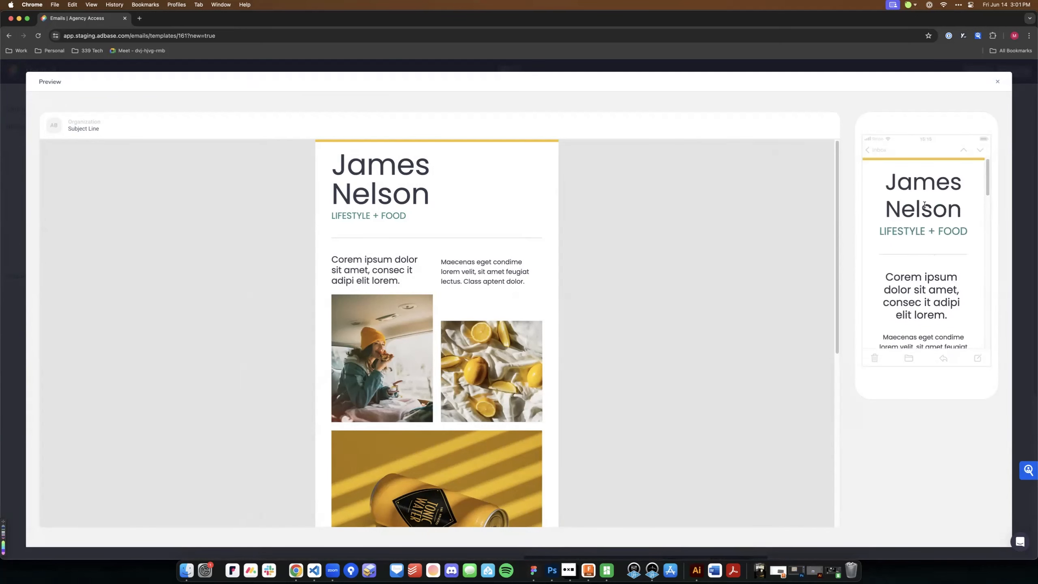
pyautogui.scroll(-4, 922, 251)
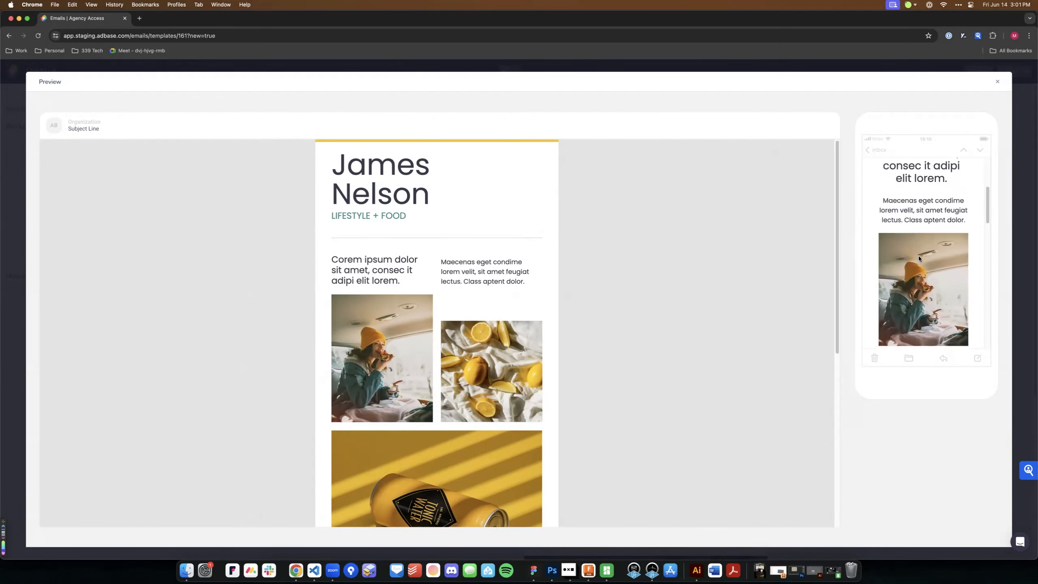
pyautogui.scroll(-3, 919, 258)
pyautogui.scroll(-10, 918, 258)
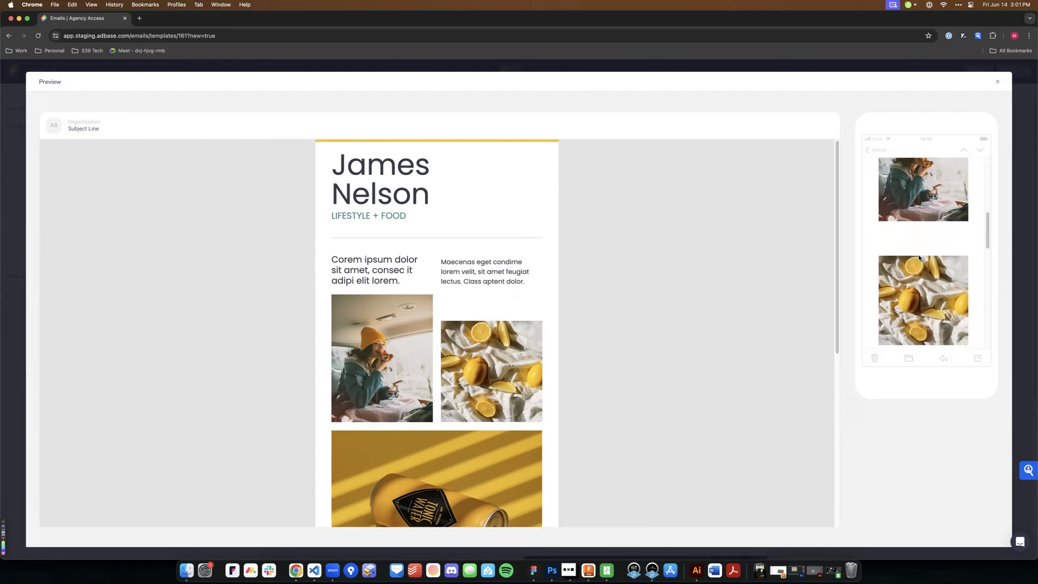
pyautogui.scroll(10, 918, 258)
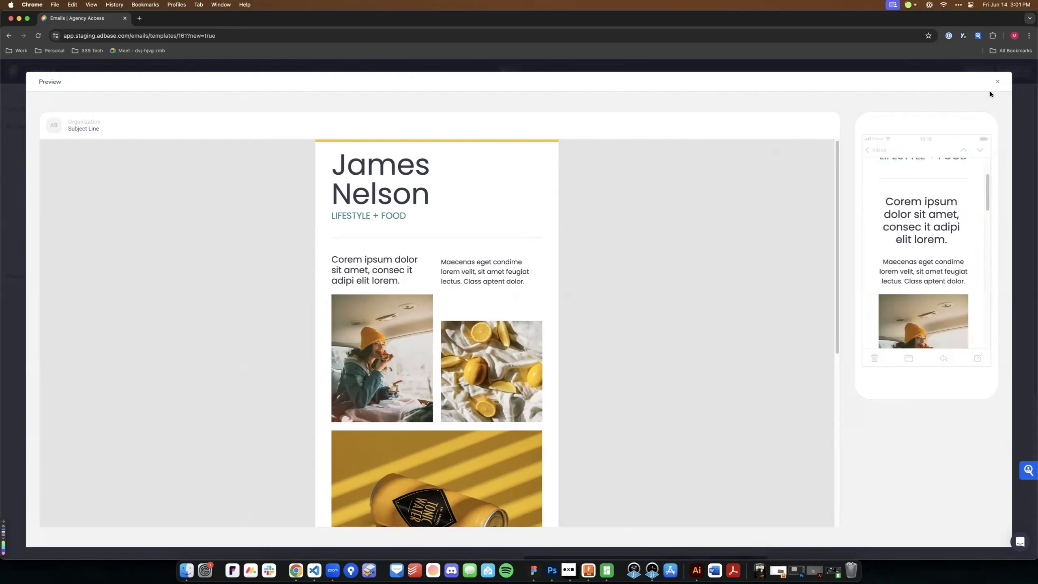
pyautogui.click(998, 82)
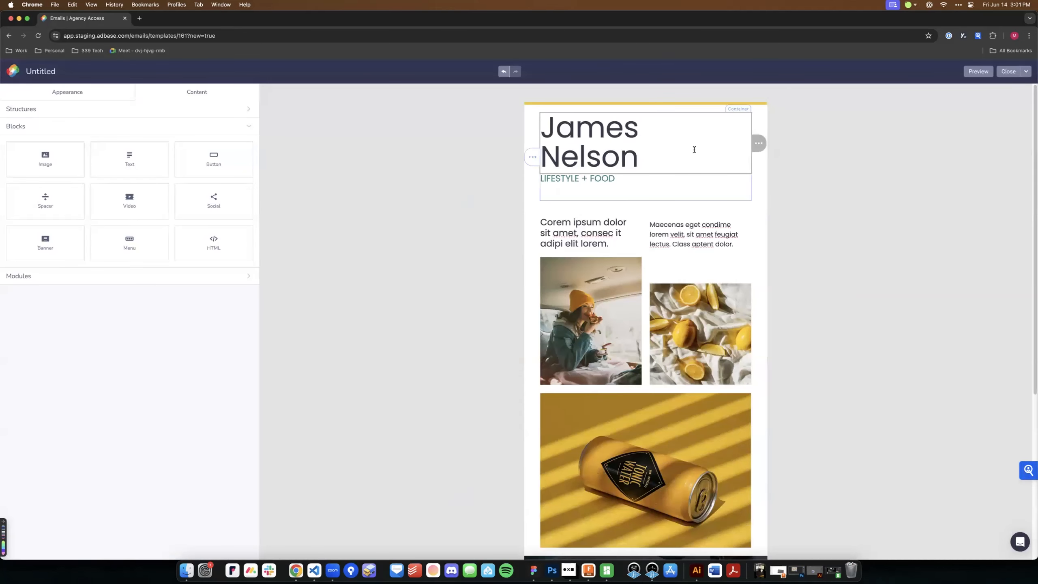
# Preview the email, examine the gap between the stacked portrait and lemon images in the mobile layout, and close the preview
pyautogui.click(977, 72)
pyautogui.scroll(-5, 952, 250)
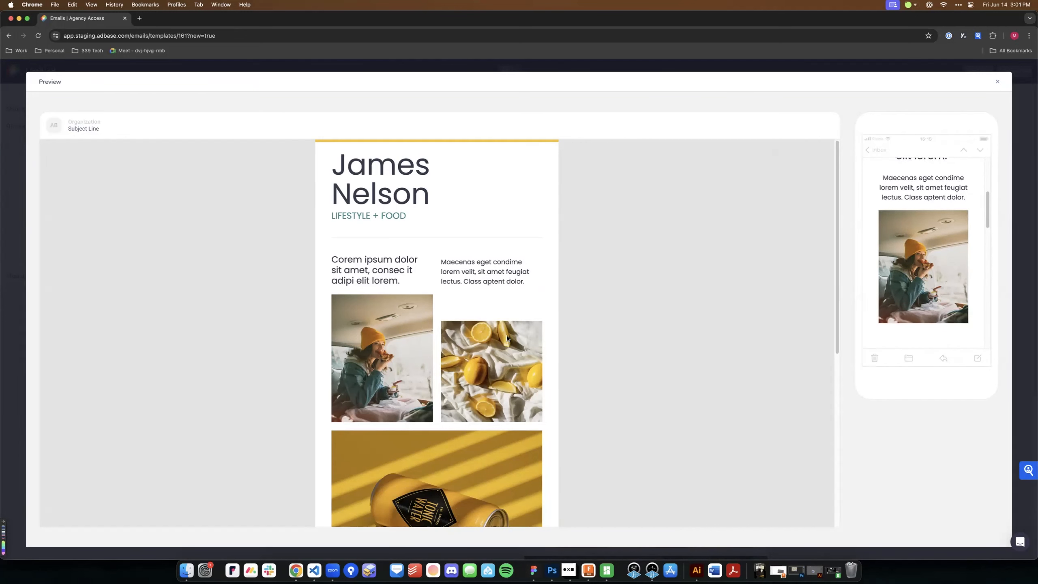
pyautogui.scroll(-2, 507, 336)
pyautogui.scroll(-3, 924, 223)
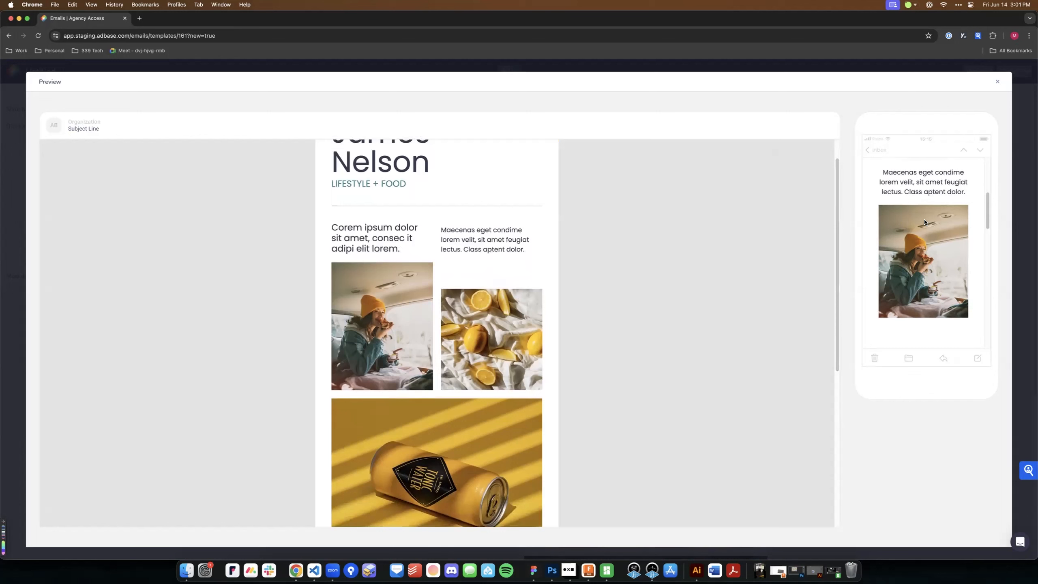
pyautogui.scroll(-4, 924, 223)
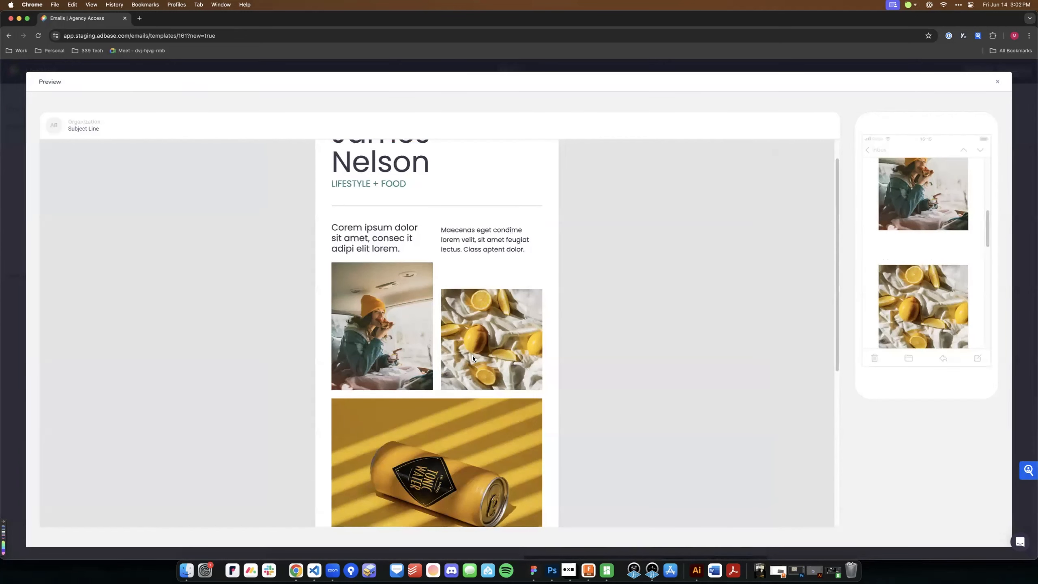
pyautogui.scroll(-3, 930, 247)
pyautogui.scroll(6, 927, 249)
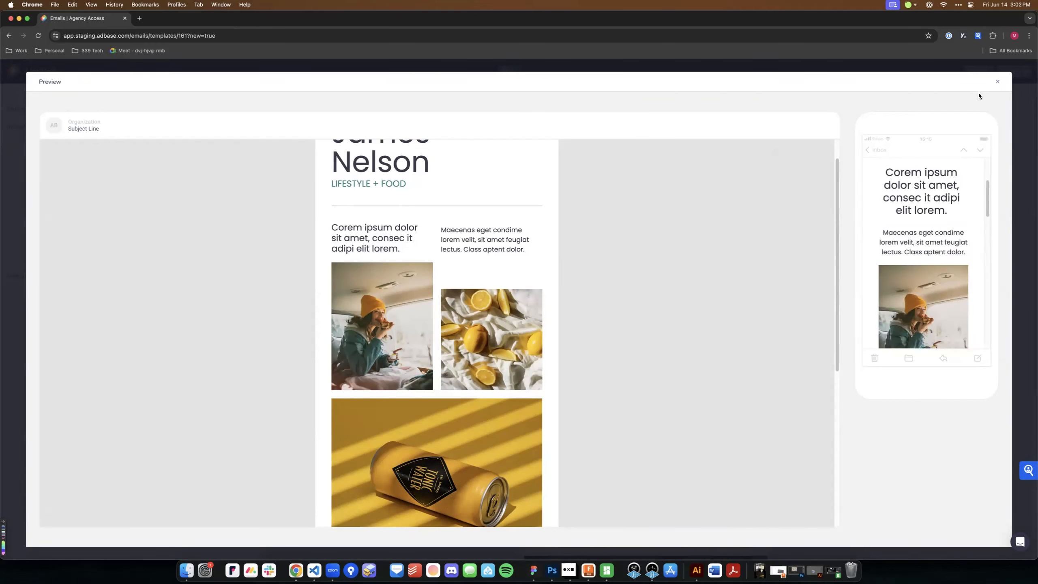
pyautogui.click(997, 82)
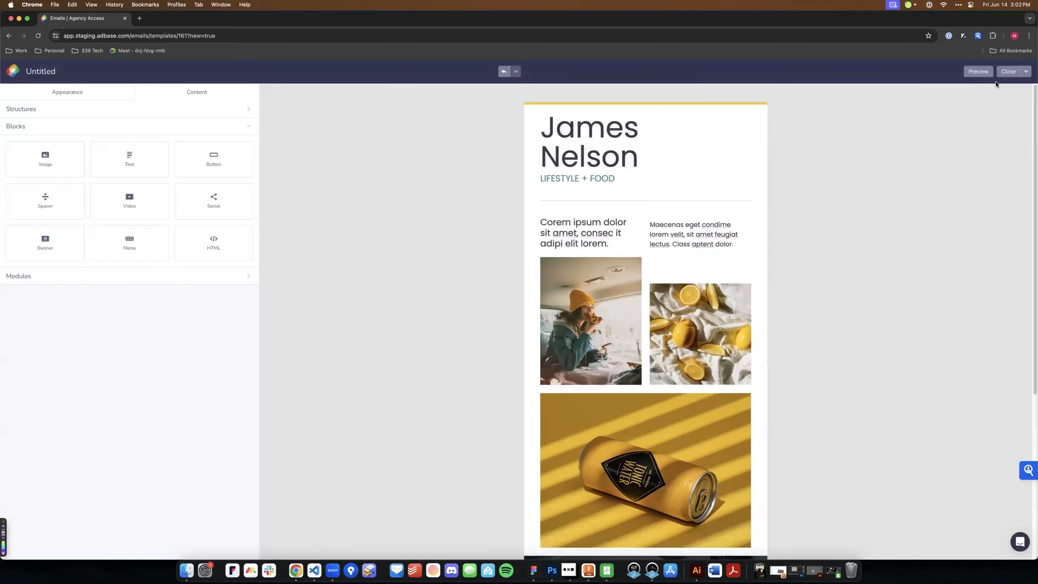
# Try hiding the spacer above the lemon image on desktop, check it in the preview, and close the preview
pyautogui.click(681, 270)
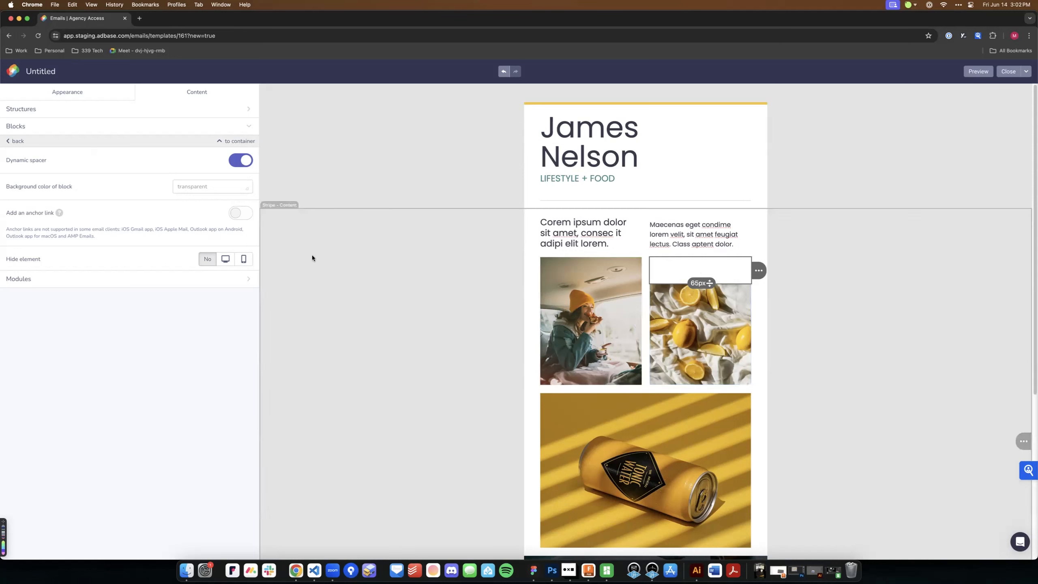
pyautogui.click(225, 260)
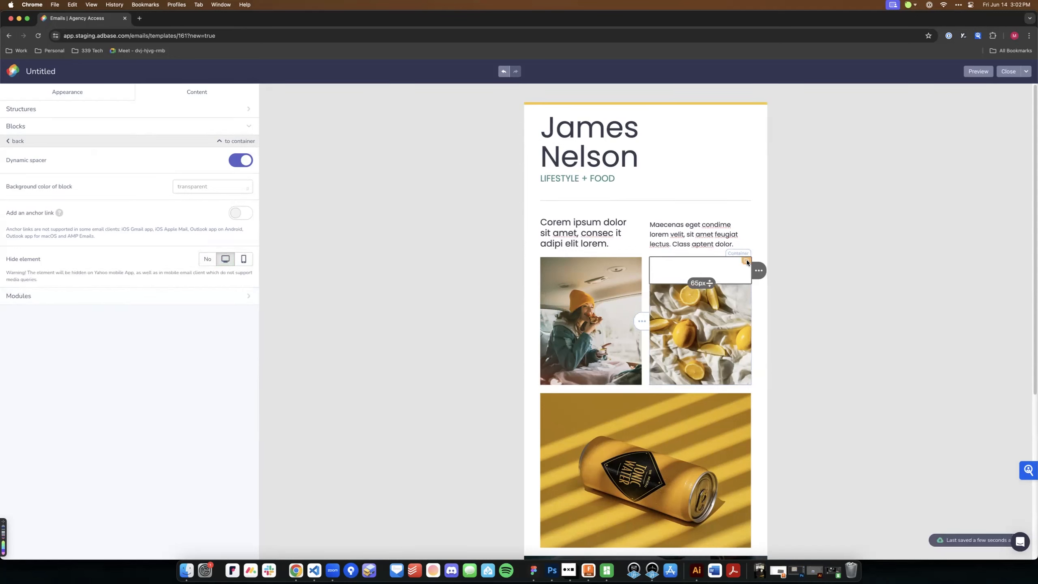
pyautogui.moveTo(746, 260)
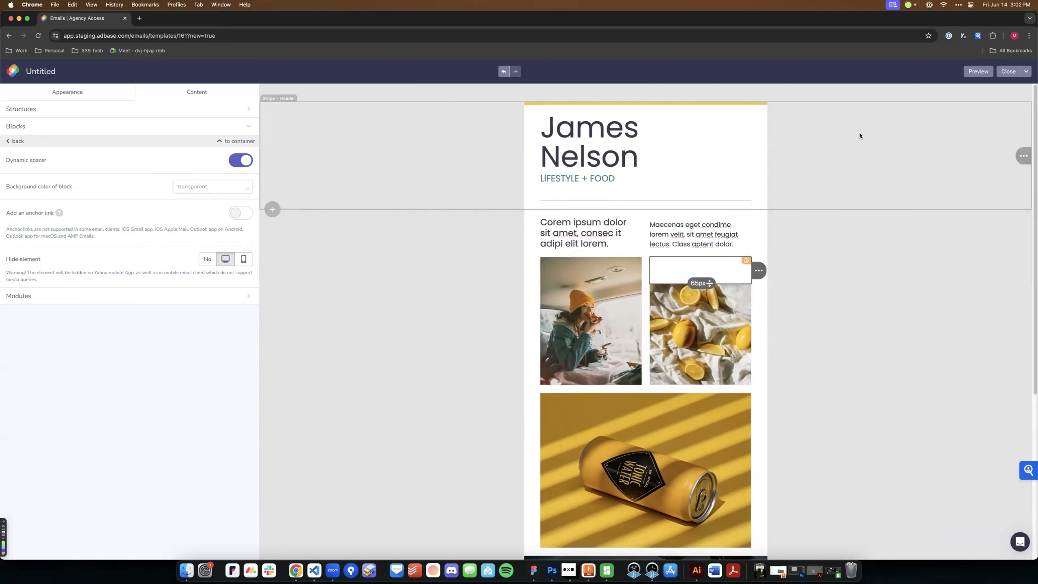
pyautogui.click(977, 72)
pyautogui.click(976, 73)
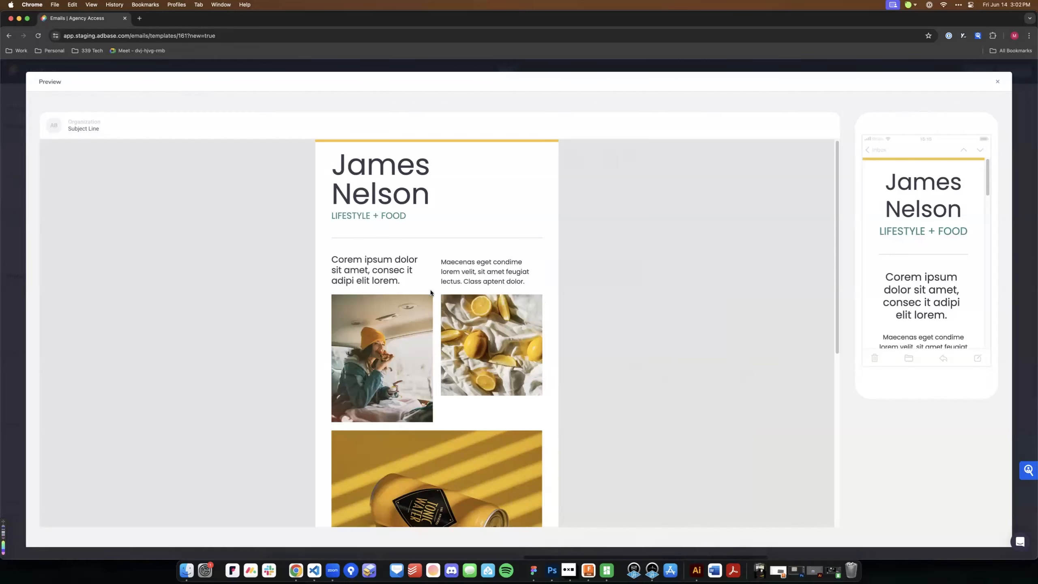
pyautogui.click(998, 82)
# Set the spacer above the lemon image to be hidden on mobile
pyautogui.click(677, 271)
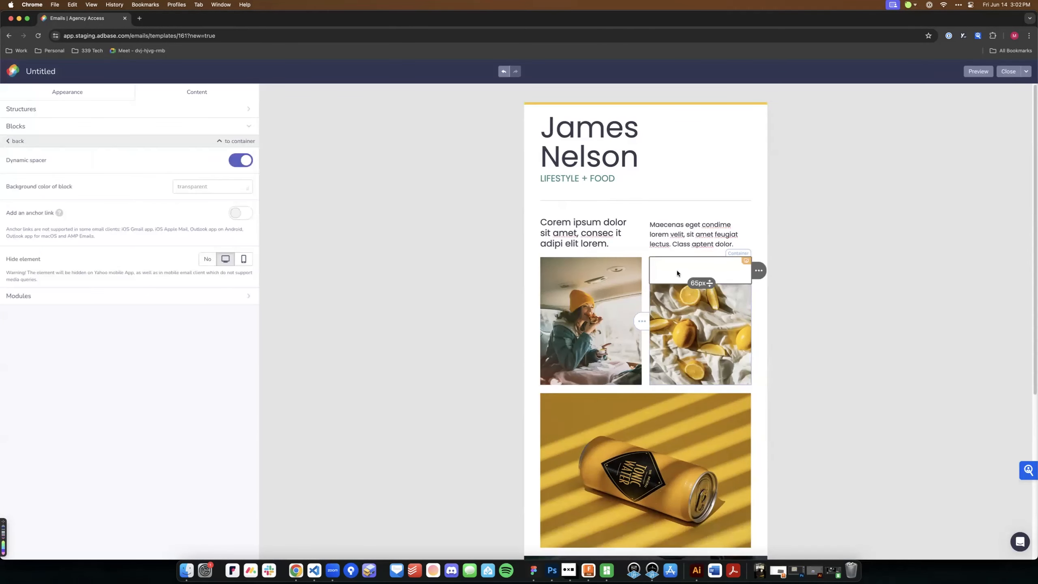
pyautogui.click(225, 259)
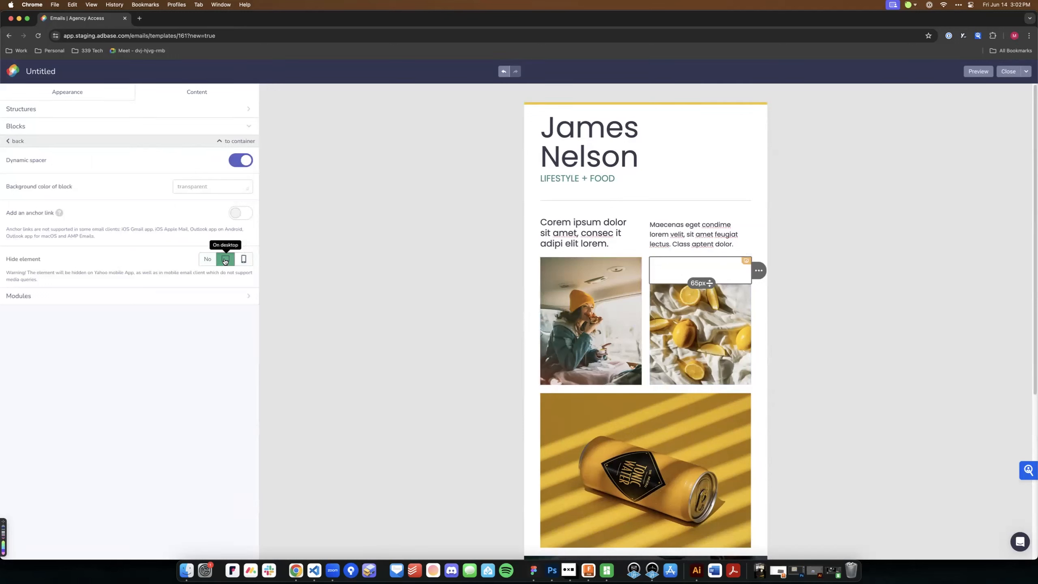
pyautogui.click(244, 259)
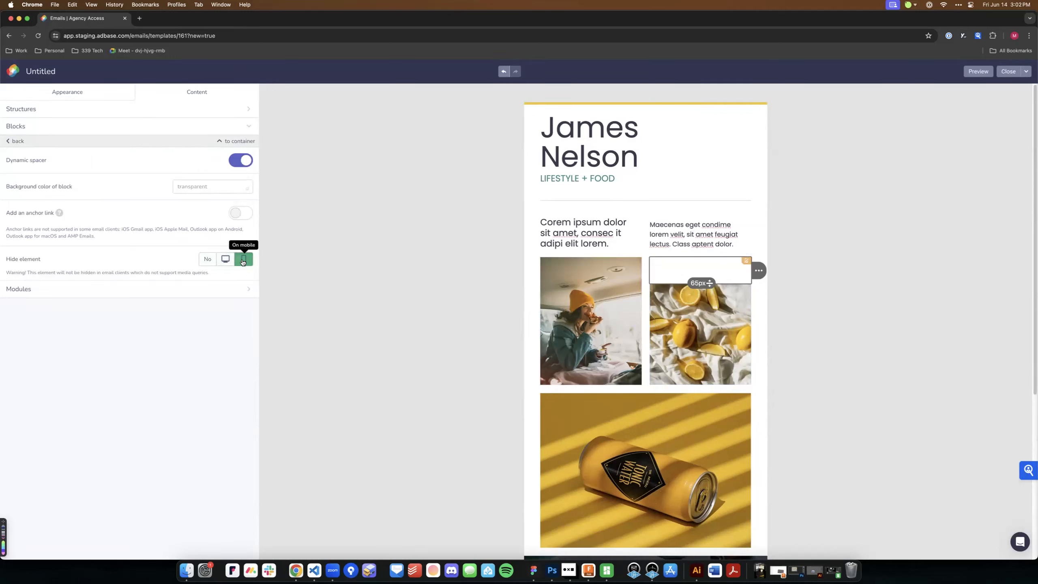
pyautogui.click(244, 259)
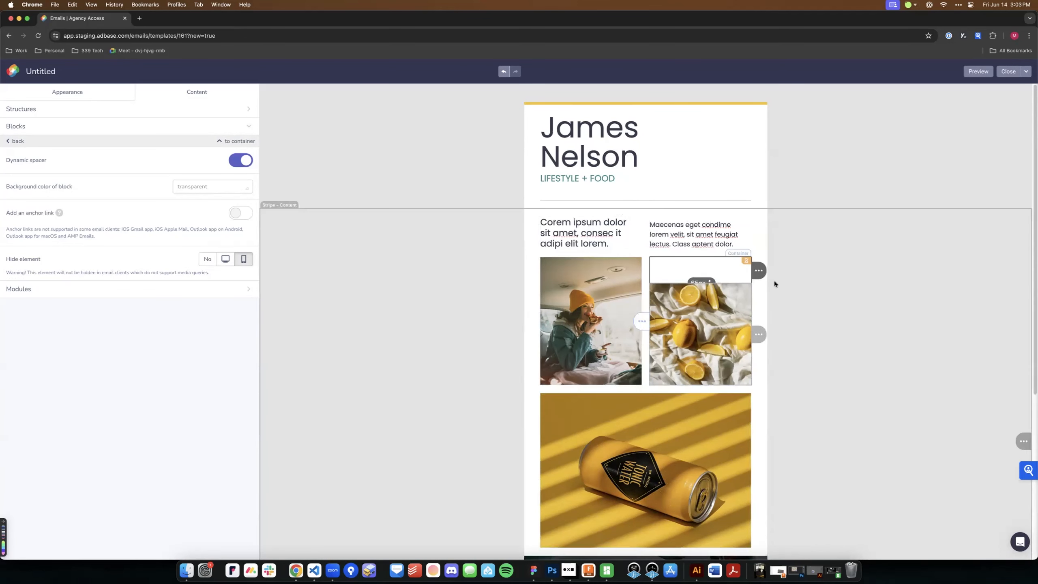
# Preview the email, compare the spacing around the lemon image between the mobile and desktop layouts, and close the preview
pyautogui.click(972, 73)
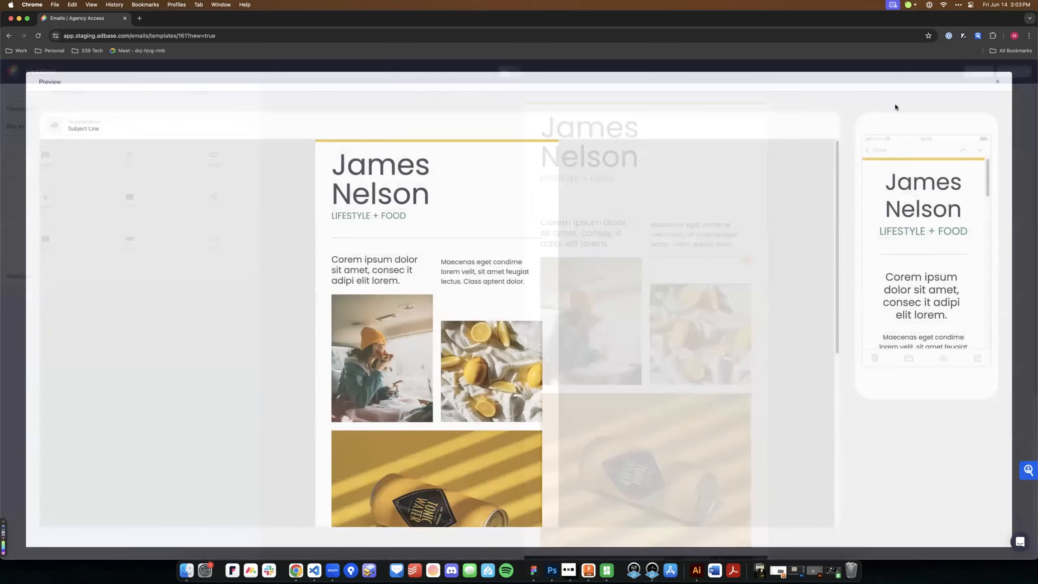
pyautogui.scroll(-1, 914, 211)
pyautogui.scroll(-6, 913, 211)
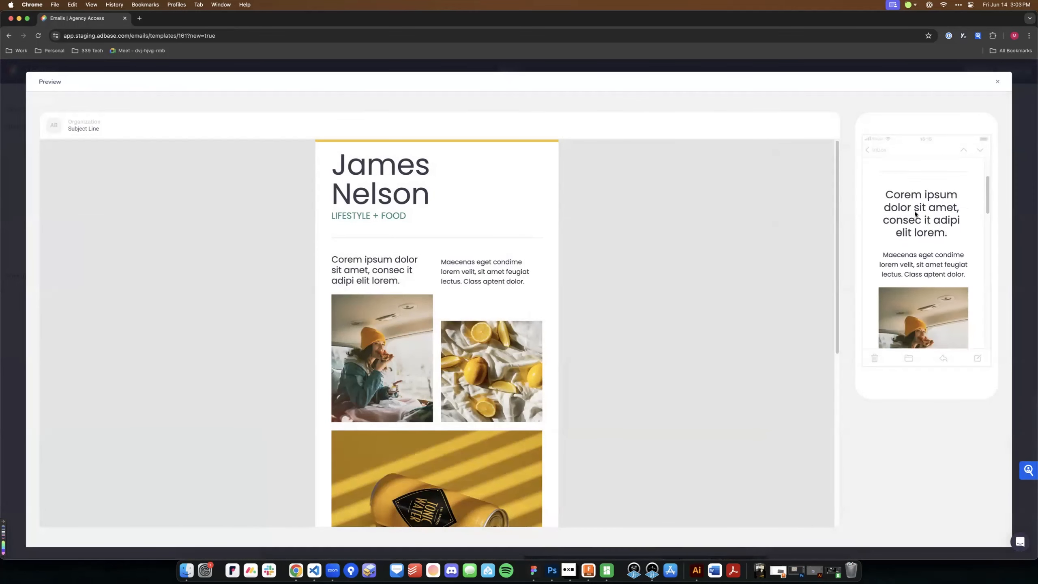
pyautogui.scroll(-3, 914, 217)
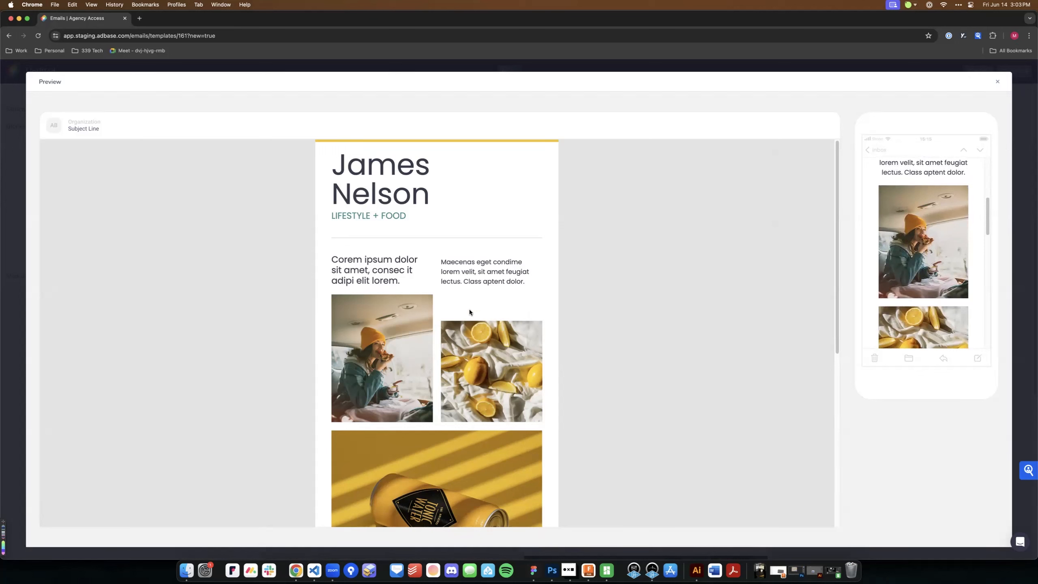
pyautogui.scroll(-5, 891, 259)
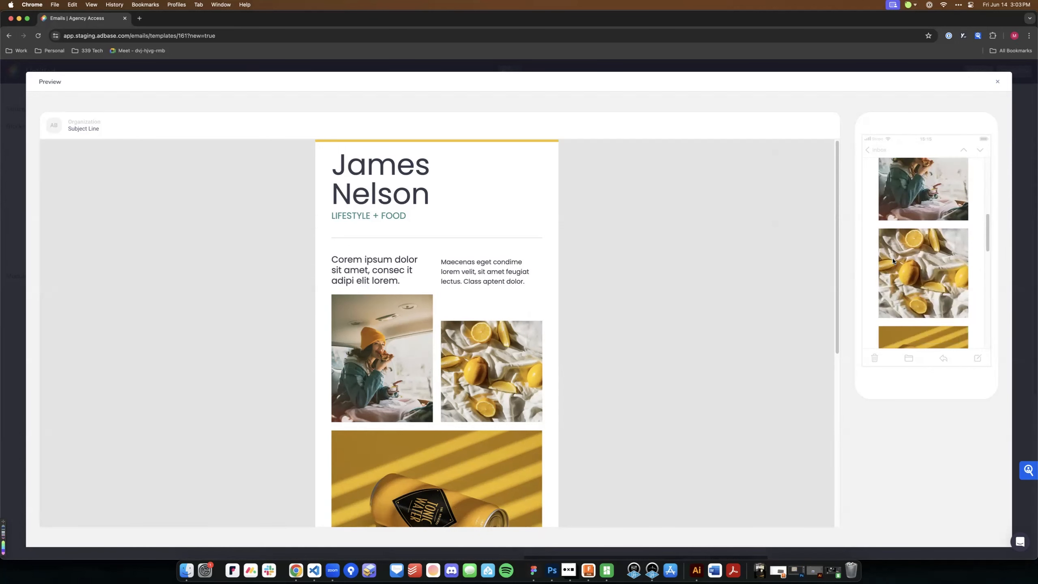
pyautogui.scroll(-2, 927, 221)
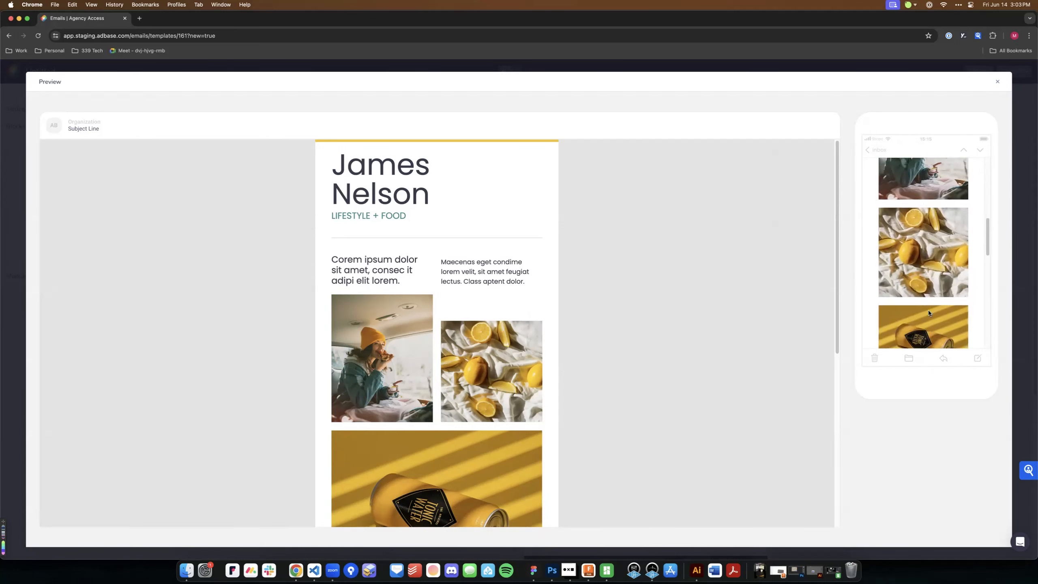
pyautogui.scroll(10, 921, 325)
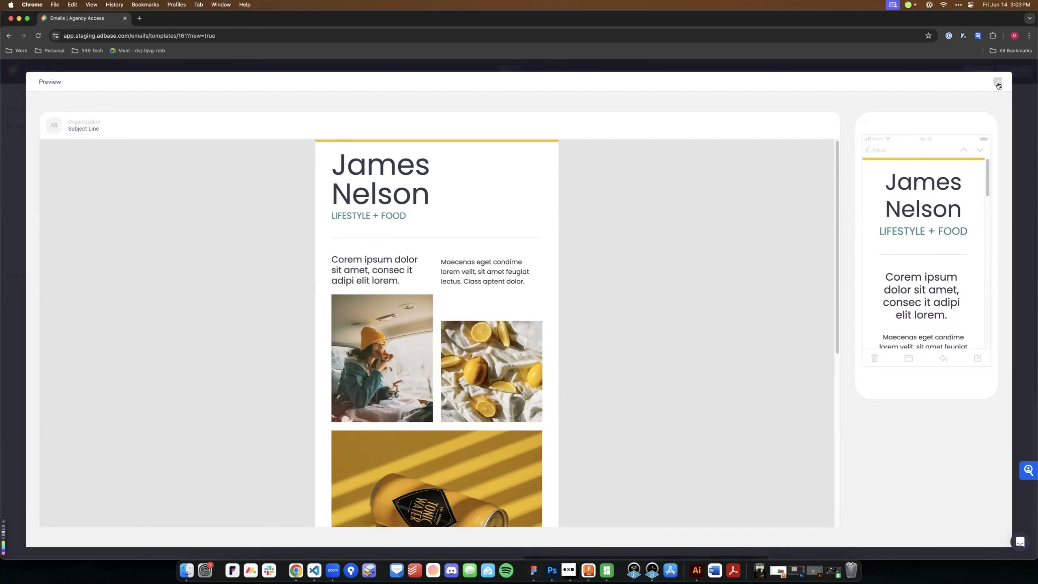
pyautogui.scroll(-10, 916, 244)
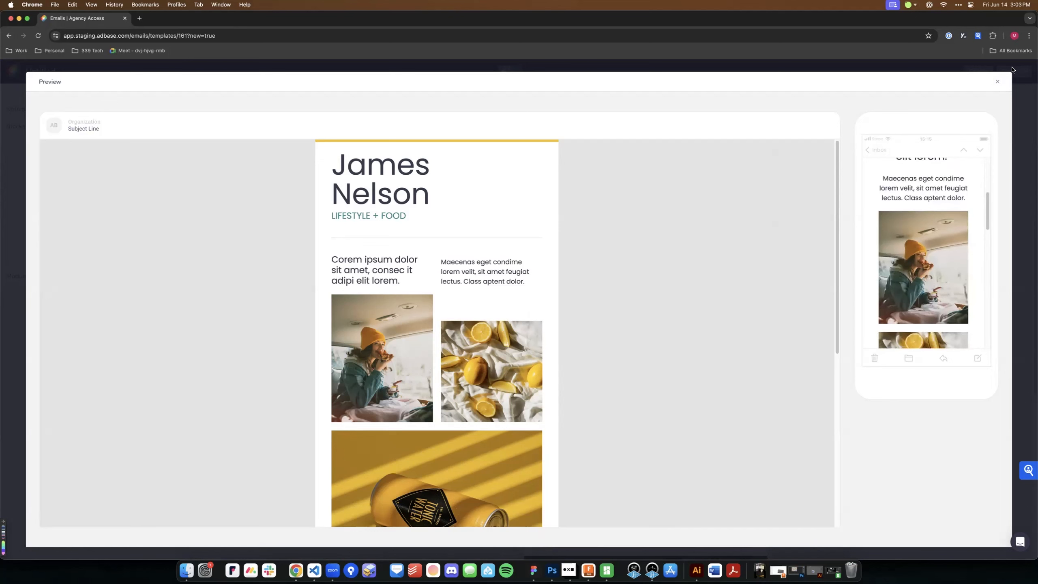
pyautogui.click(999, 83)
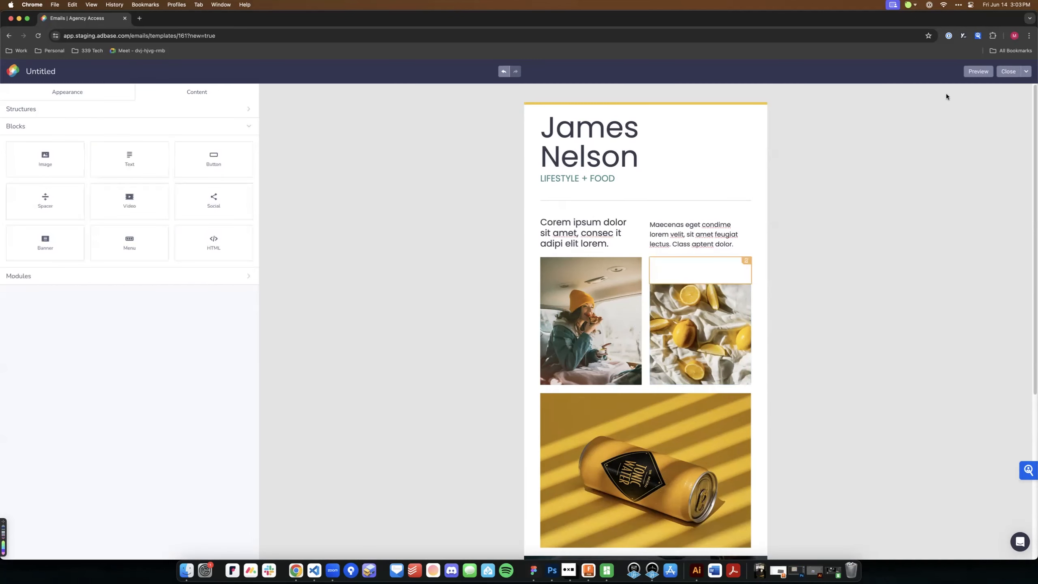
# Review the hide-element setting of the spacer above the lemon image and look over the rest of the template
pyautogui.click(746, 261)
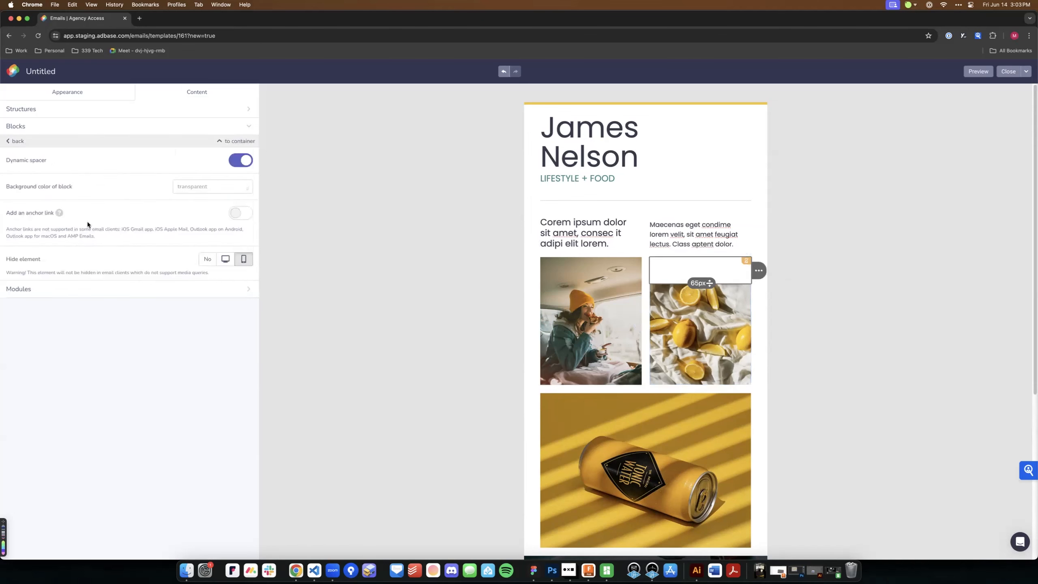
pyautogui.click(225, 258)
pyautogui.scroll(-6, 712, 218)
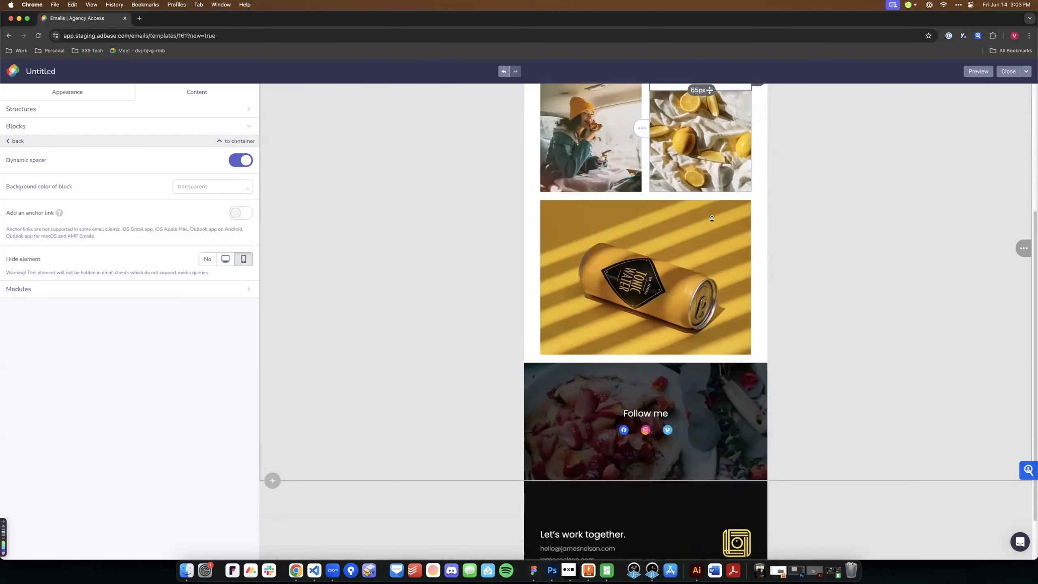
pyautogui.scroll(6, 711, 218)
# Preview the email, examine the spacing around the header divider and intro text in the mobile layout, and close the preview
pyautogui.click(977, 71)
pyautogui.scroll(-3, 925, 208)
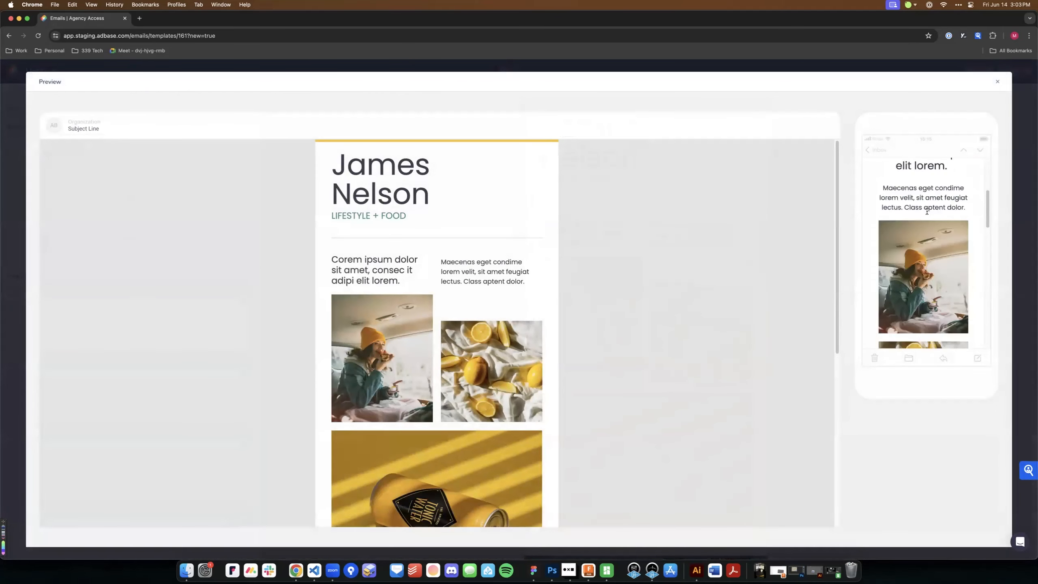
pyautogui.scroll(3, 926, 210)
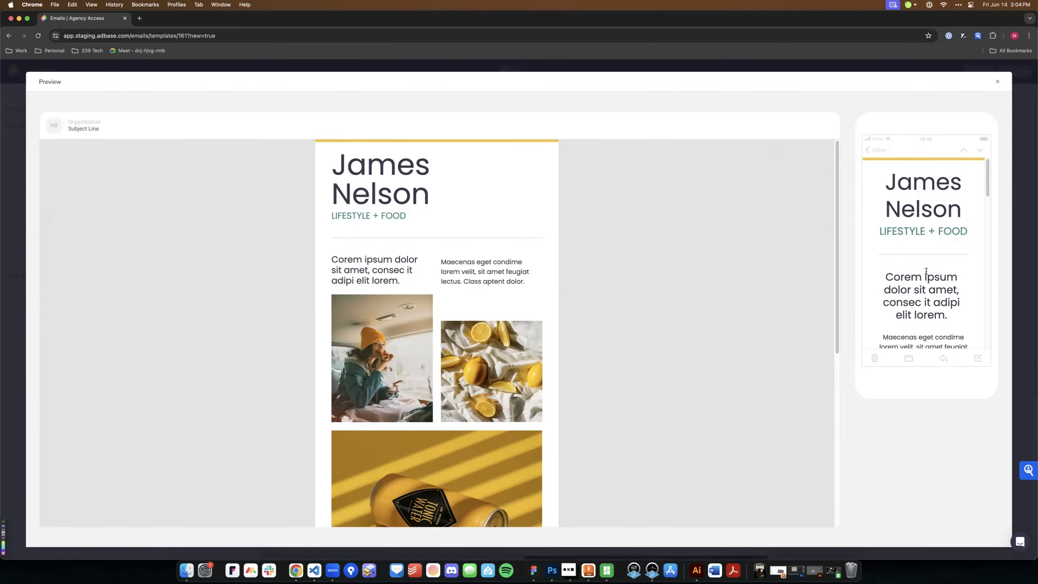
pyautogui.scroll(-1, 929, 224)
pyautogui.scroll(-4, 929, 223)
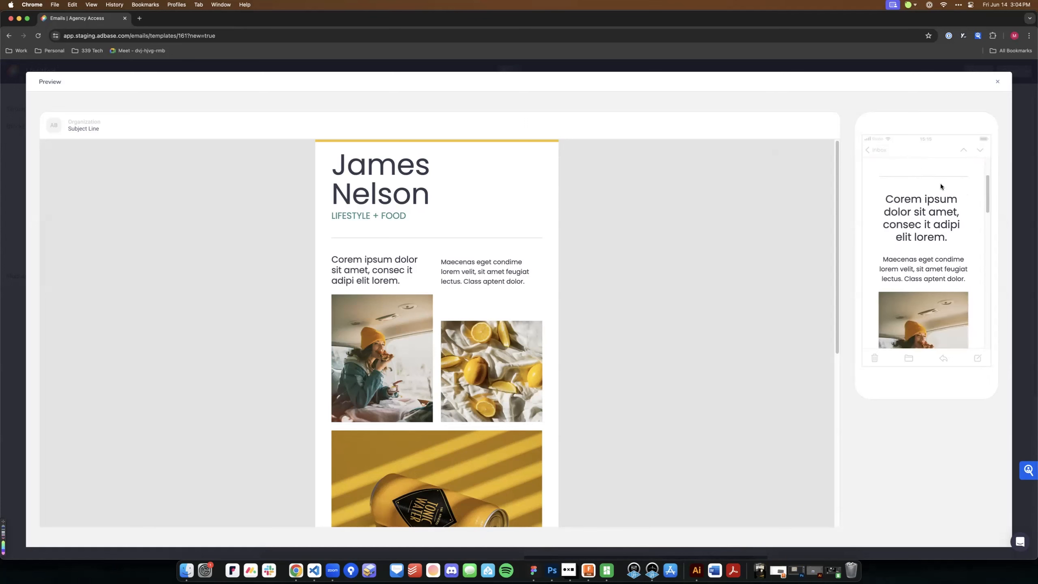
pyautogui.scroll(4, 940, 190)
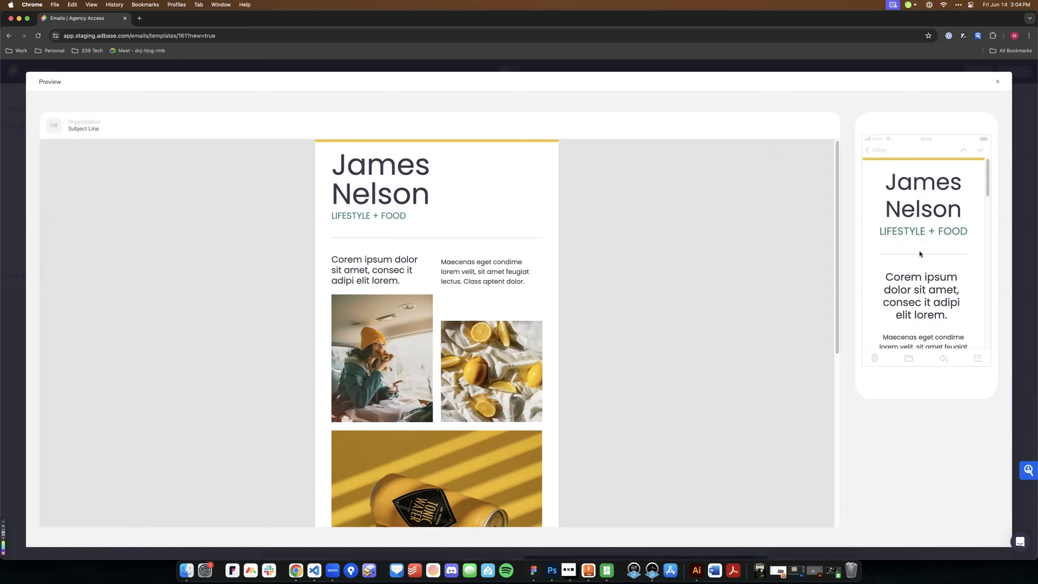
pyautogui.click(997, 81)
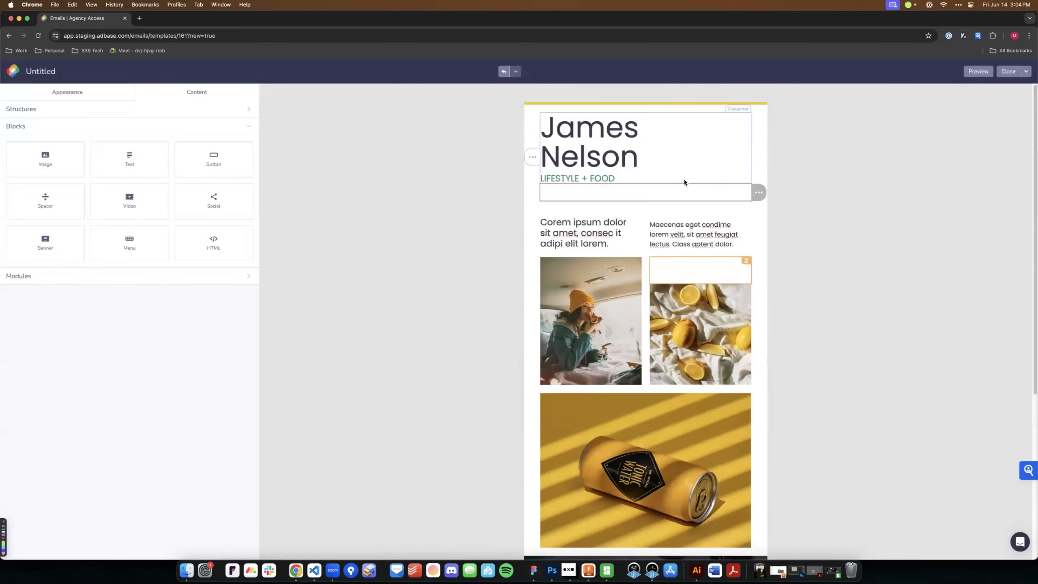
# Set the mobile top padding of the divider below "LIFESTYLE + FOOD" to 20 and check the header spacing in the preview
pyautogui.click(580, 196)
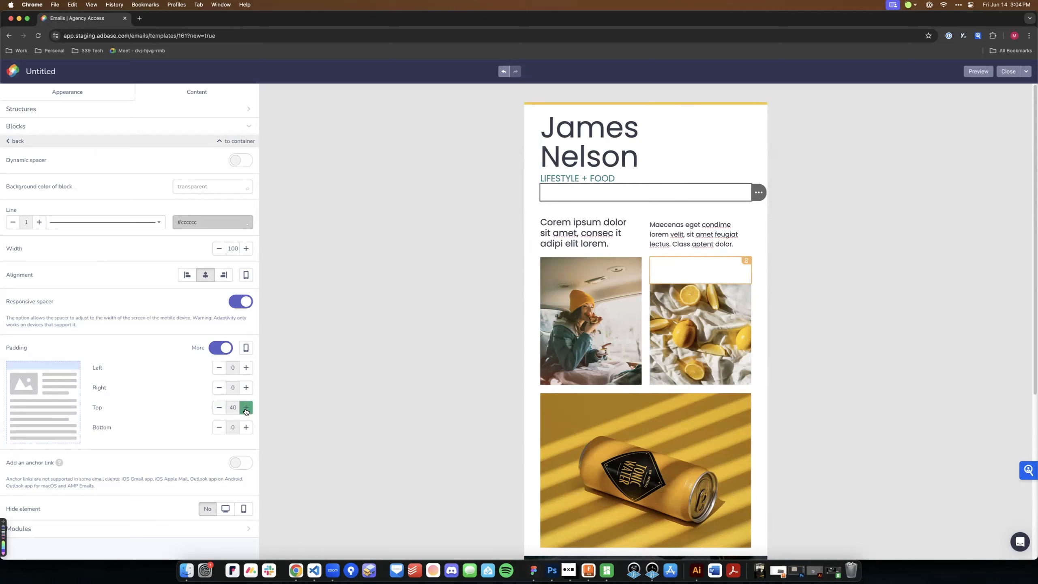
pyautogui.click(243, 352)
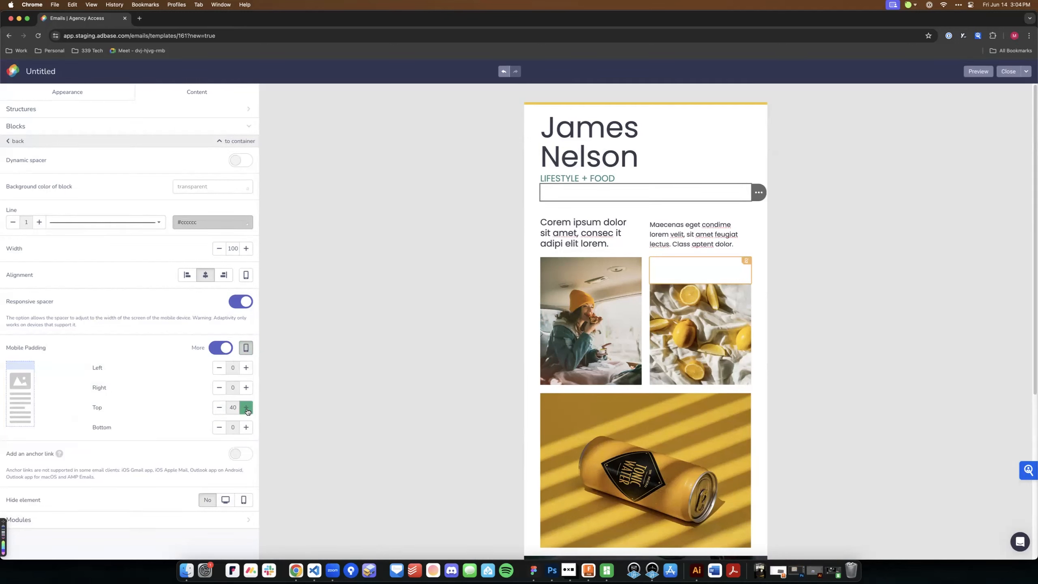
pyautogui.click(219, 408)
pyautogui.click(220, 407)
pyautogui.click(220, 409)
pyautogui.click(220, 410)
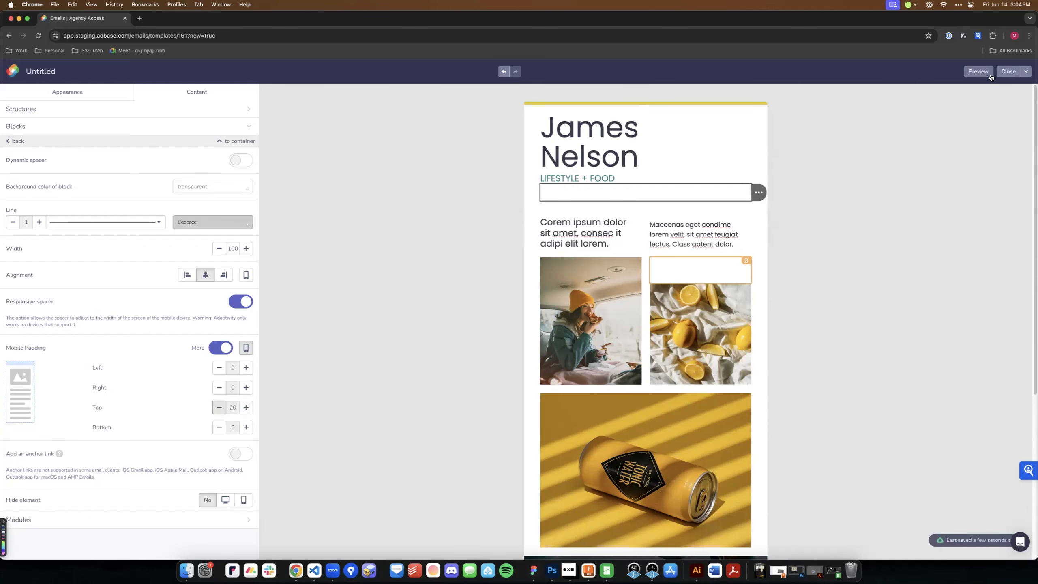
pyautogui.click(972, 74)
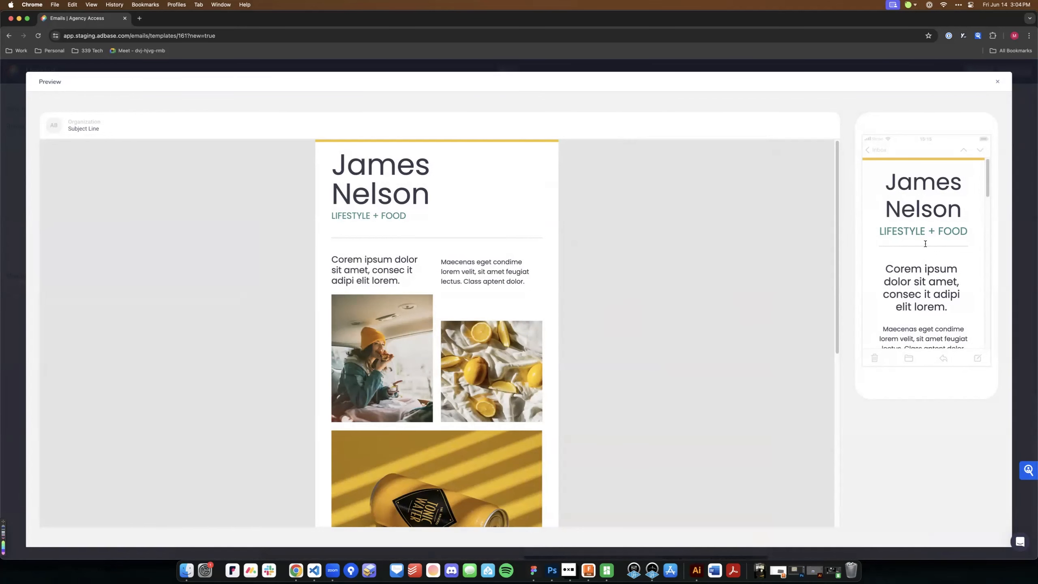
pyautogui.click(998, 81)
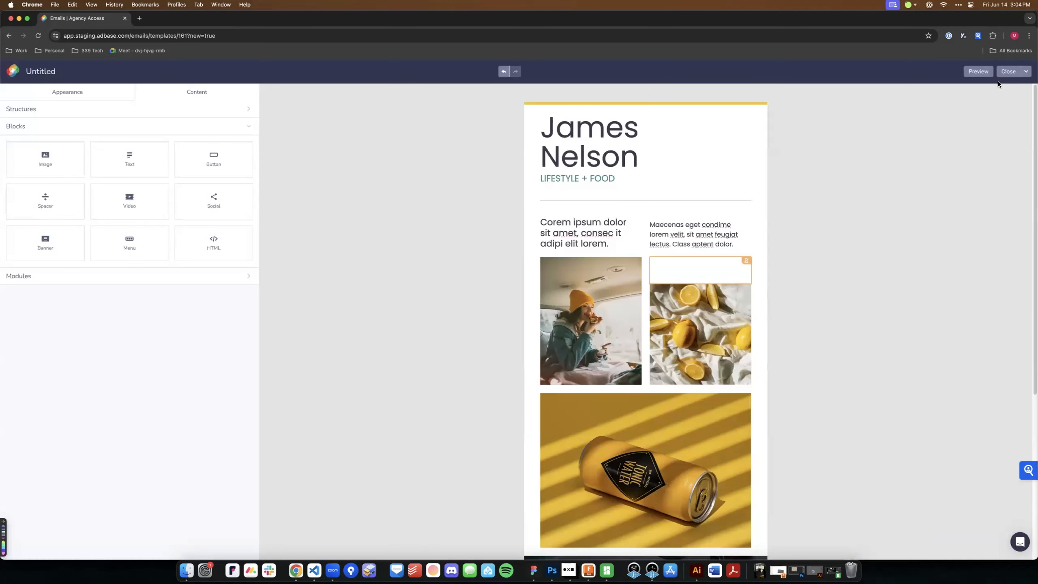
# Set the mobile top padding of the two-column intro text structure to 0 and check its spacing in the preview
pyautogui.click(553, 214)
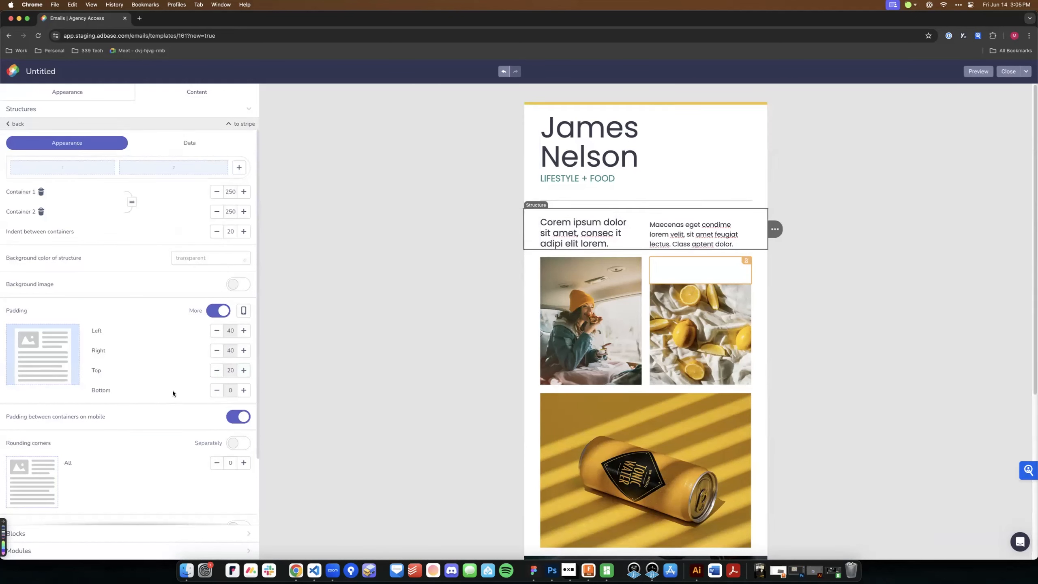
pyautogui.click(244, 311)
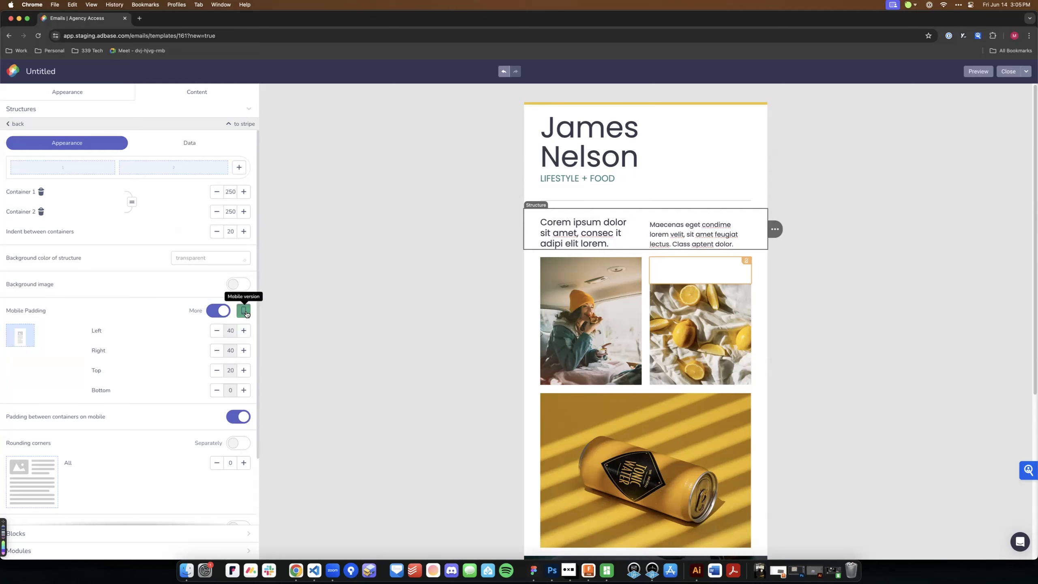
pyautogui.click(217, 371)
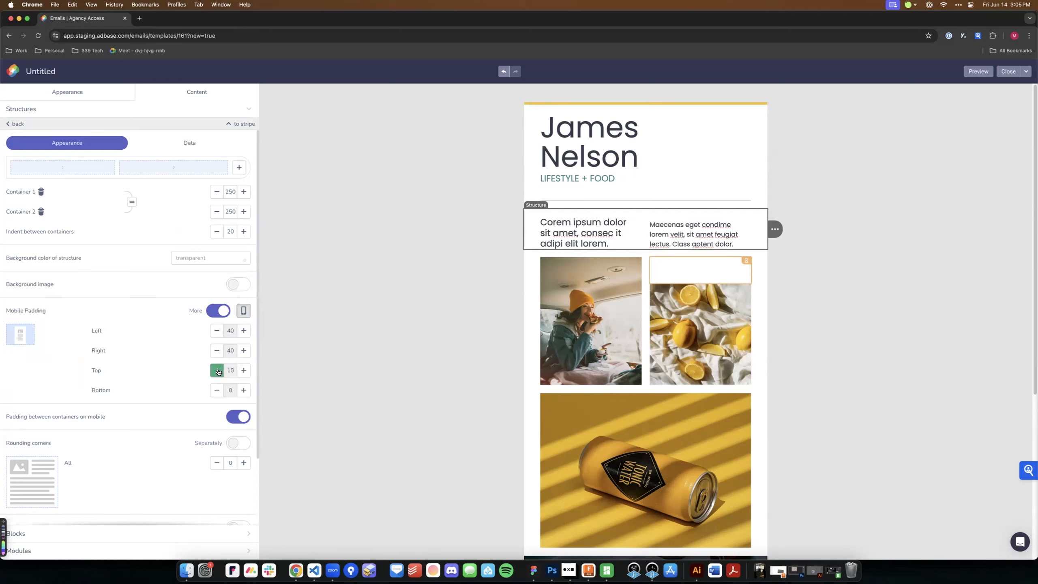
pyautogui.click(217, 371)
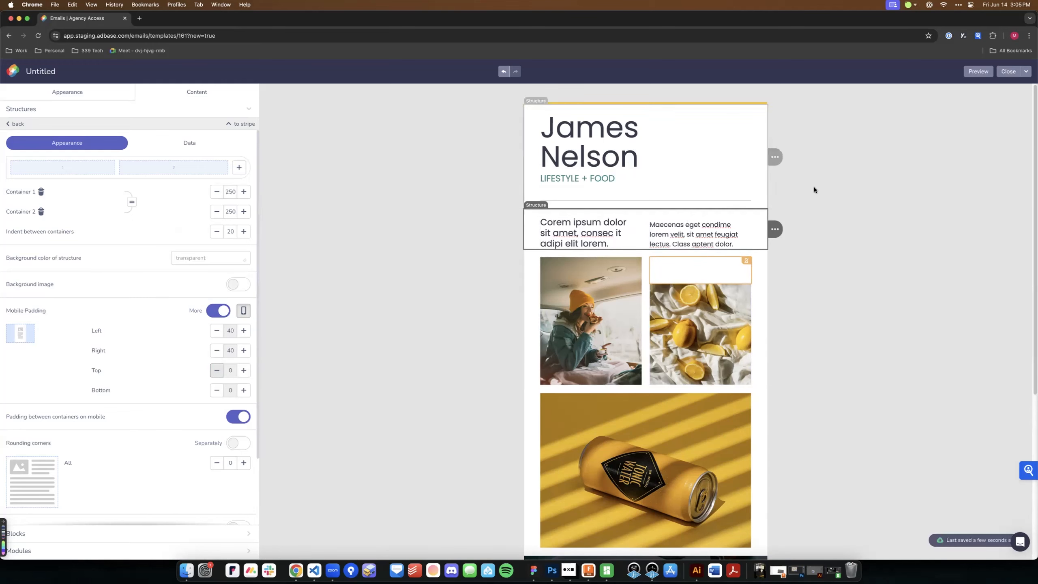
pyautogui.click(978, 71)
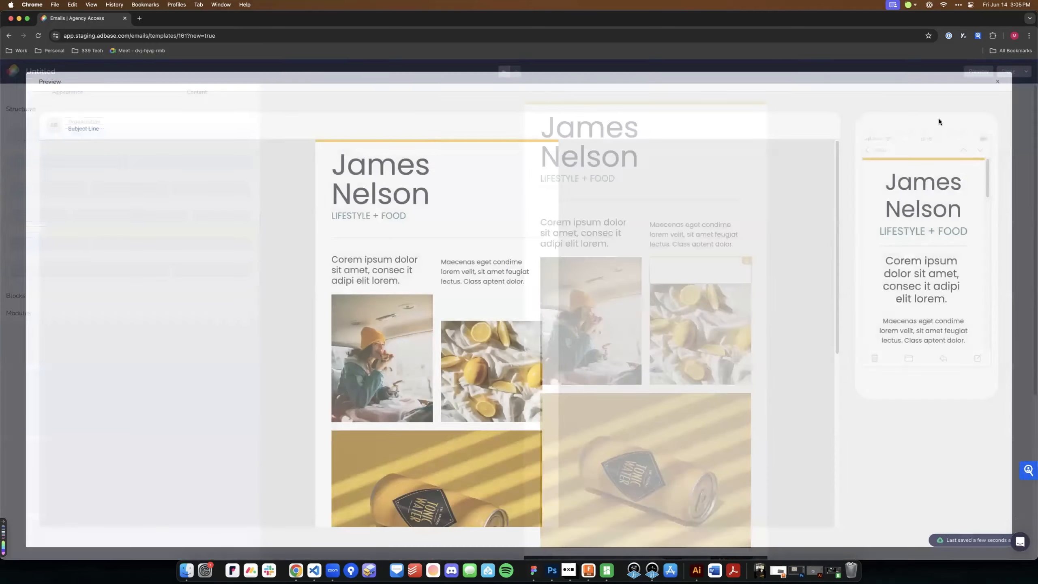
pyautogui.scroll(-1, 926, 238)
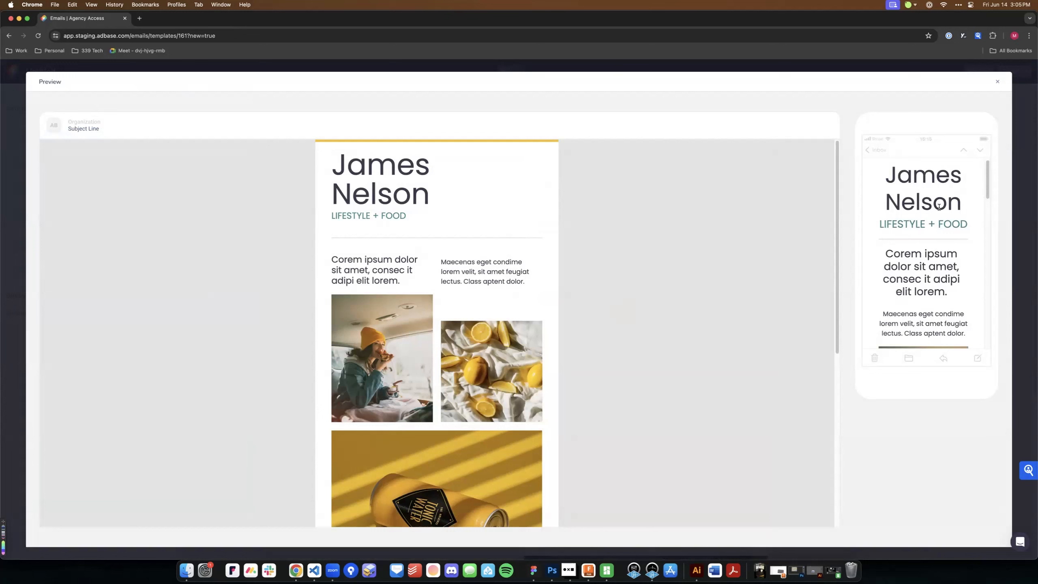
pyautogui.scroll(-4, 938, 208)
pyautogui.scroll(5, 938, 210)
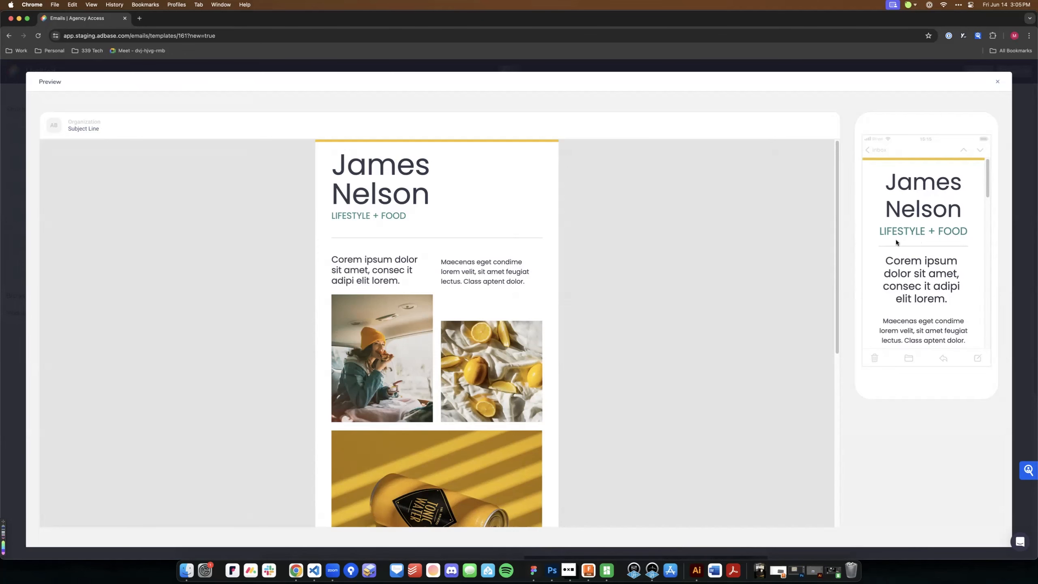
# Examine the rest of the mobile preview from the images to the unsubscribe footer, especially the contact section, and close the preview
pyautogui.scroll(-10, 921, 211)
pyautogui.scroll(-10, 922, 211)
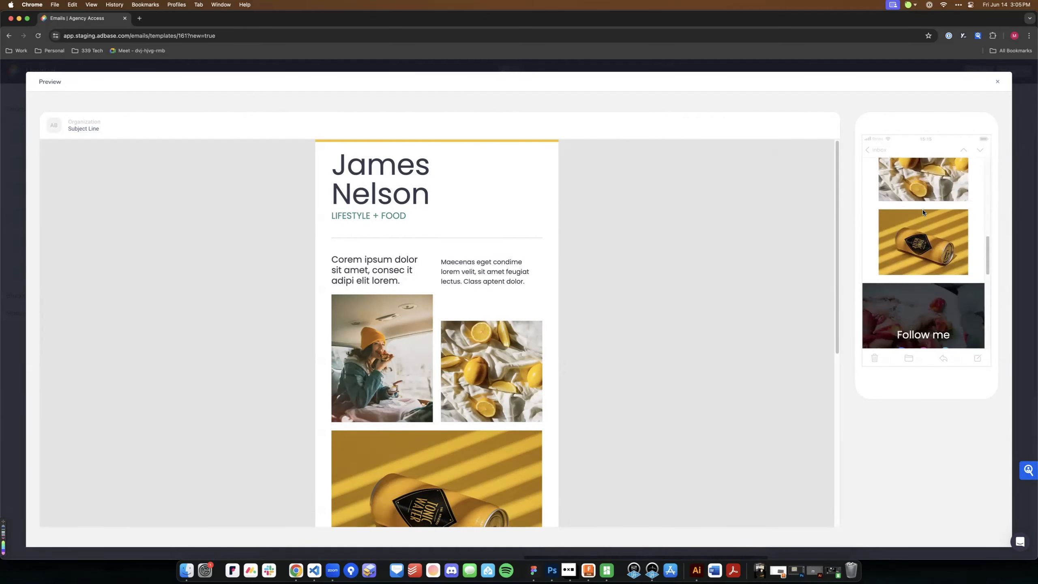
pyautogui.scroll(-4, 925, 216)
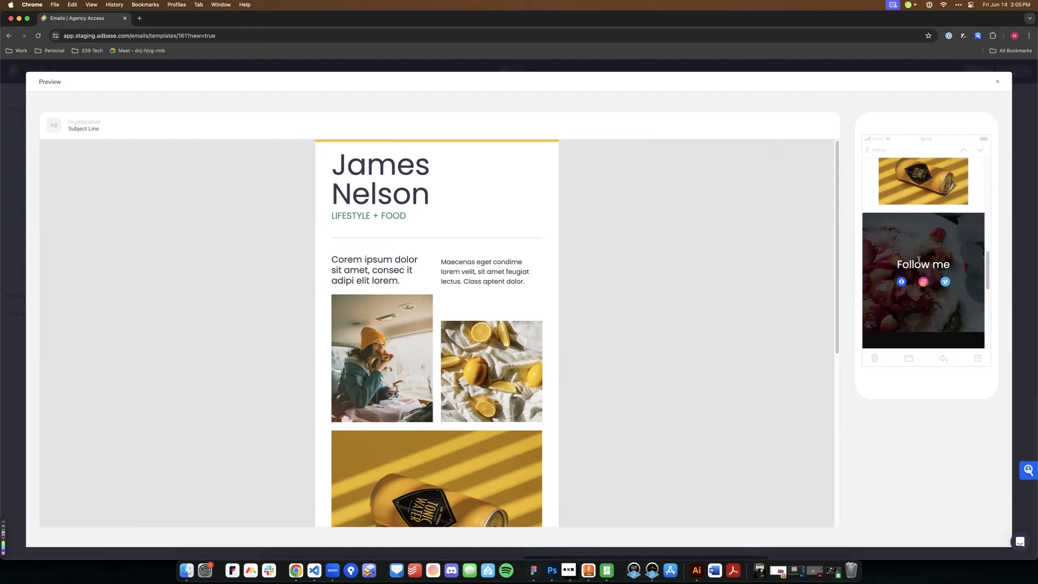
pyautogui.scroll(-6, 925, 251)
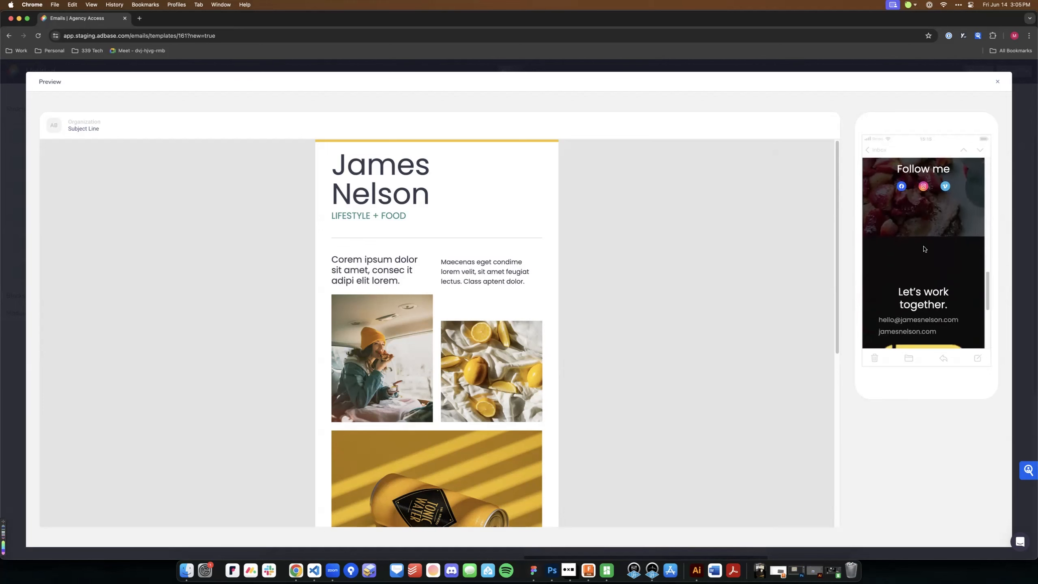
pyautogui.scroll(-8, 922, 247)
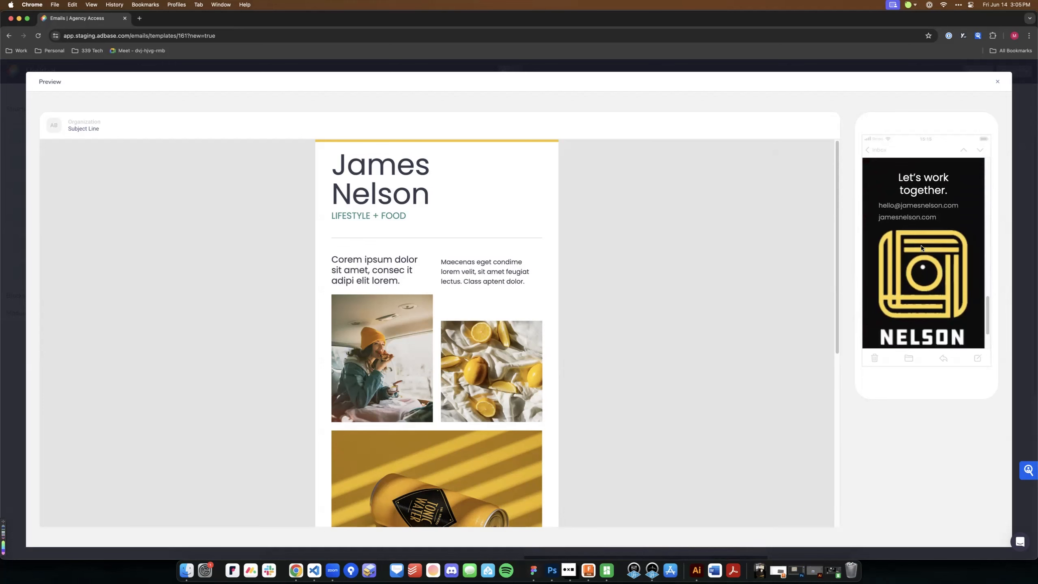
pyautogui.scroll(5, 921, 248)
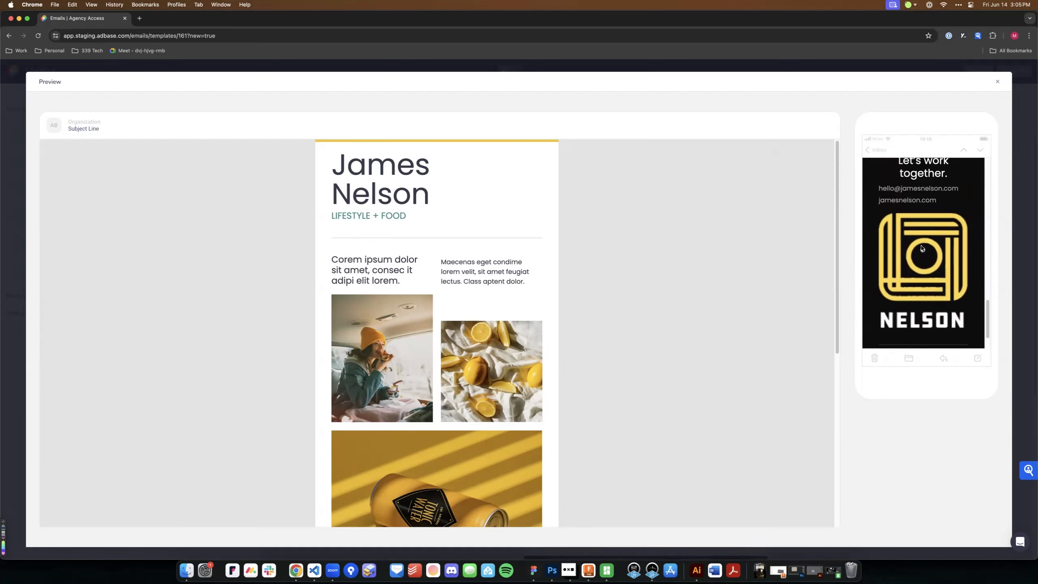
pyautogui.scroll(2, 921, 248)
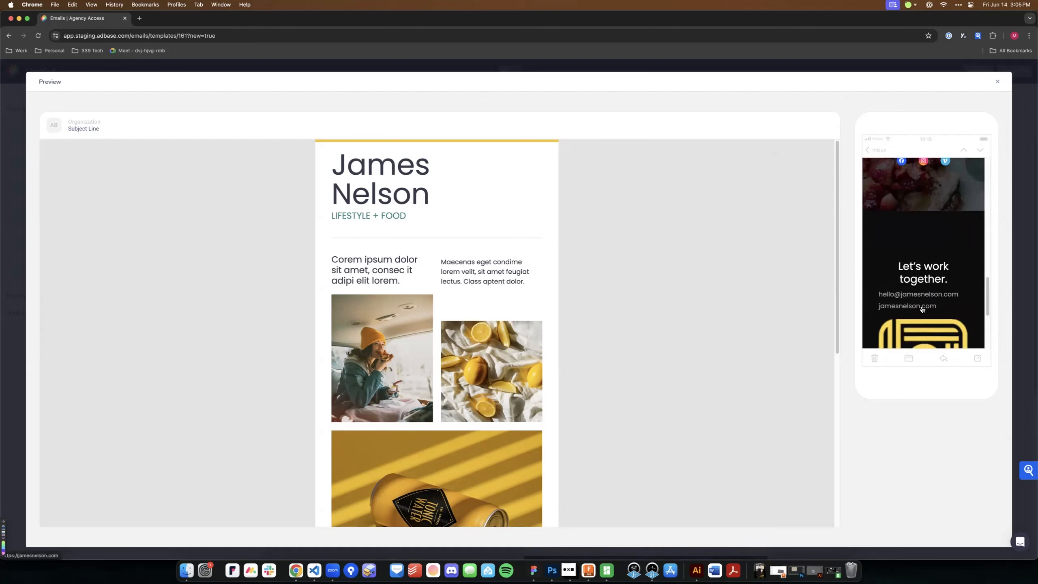
pyautogui.scroll(-8, 925, 305)
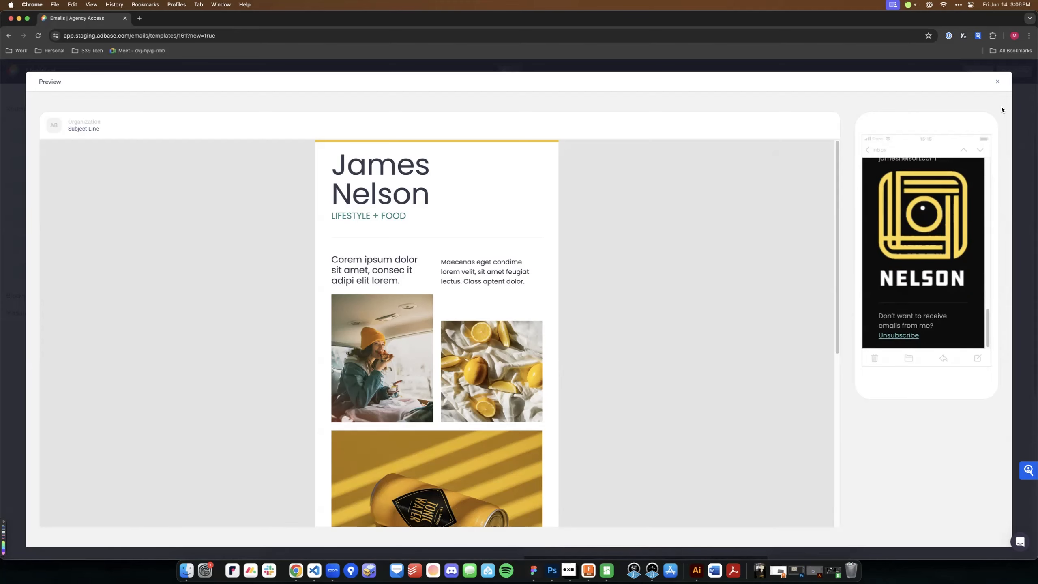
pyautogui.click(998, 82)
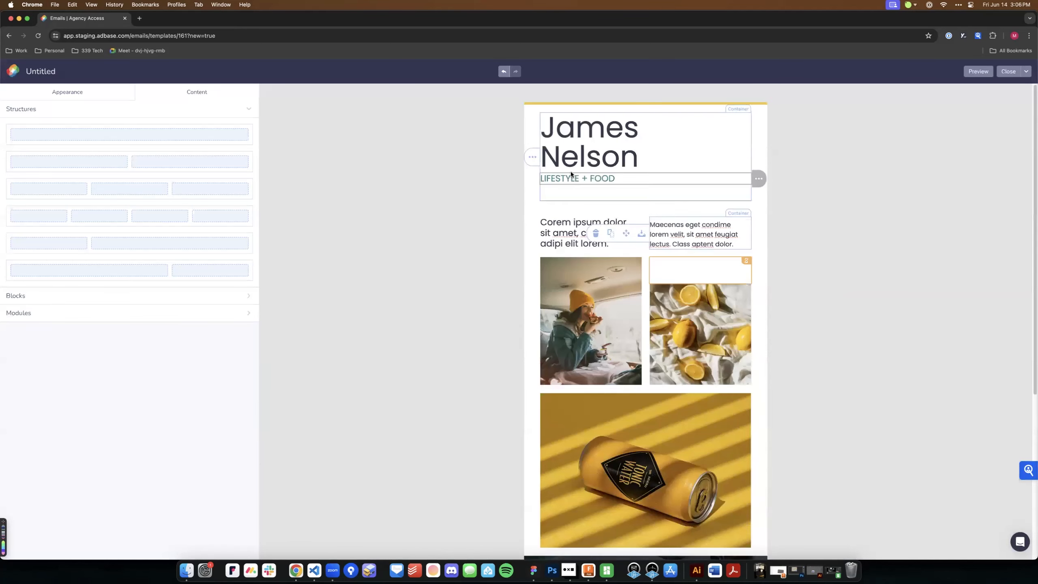
# Inspect the padding of the spacer above "Let's work together." and compare it with the gap in the mobile preview
pyautogui.scroll(-6, 571, 172)
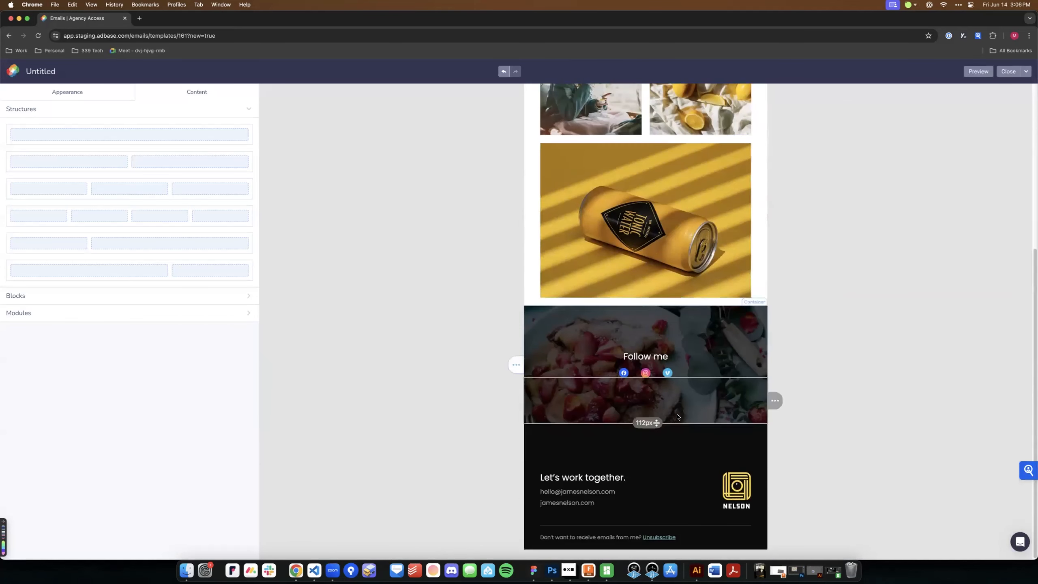
pyautogui.click(688, 459)
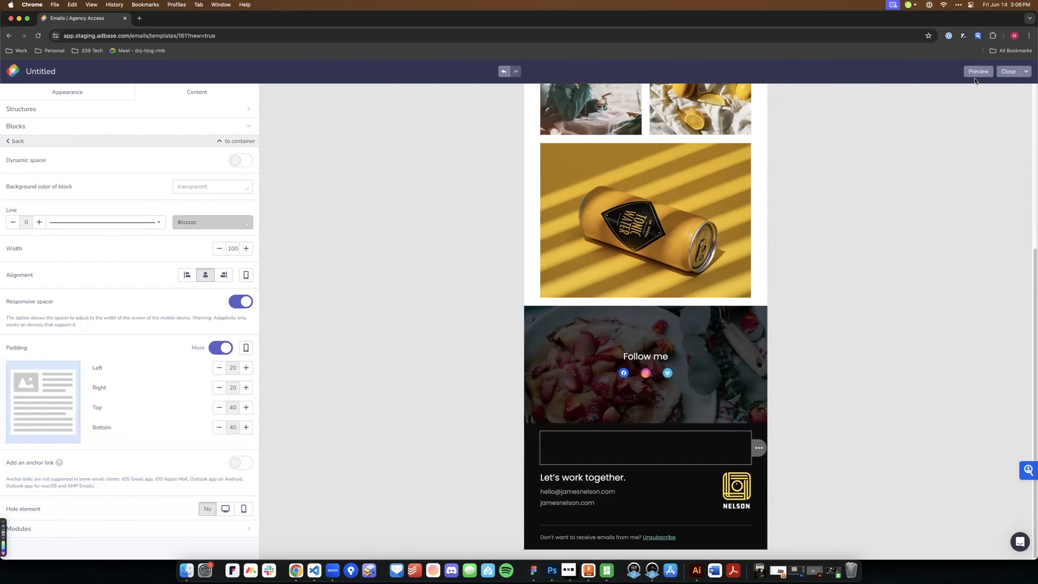
pyautogui.click(978, 72)
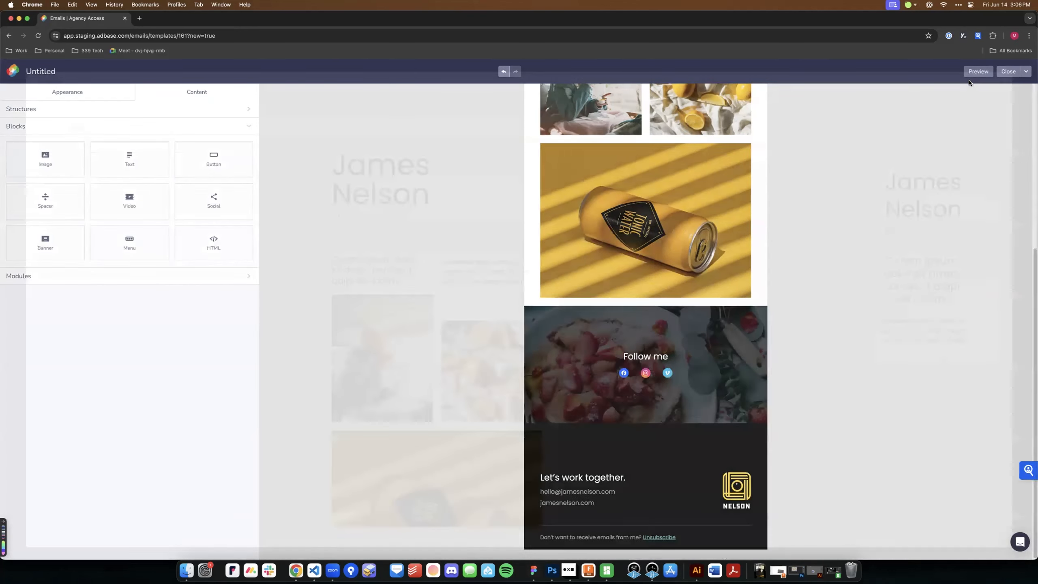
pyautogui.scroll(-10, 896, 272)
pyautogui.scroll(5, 896, 272)
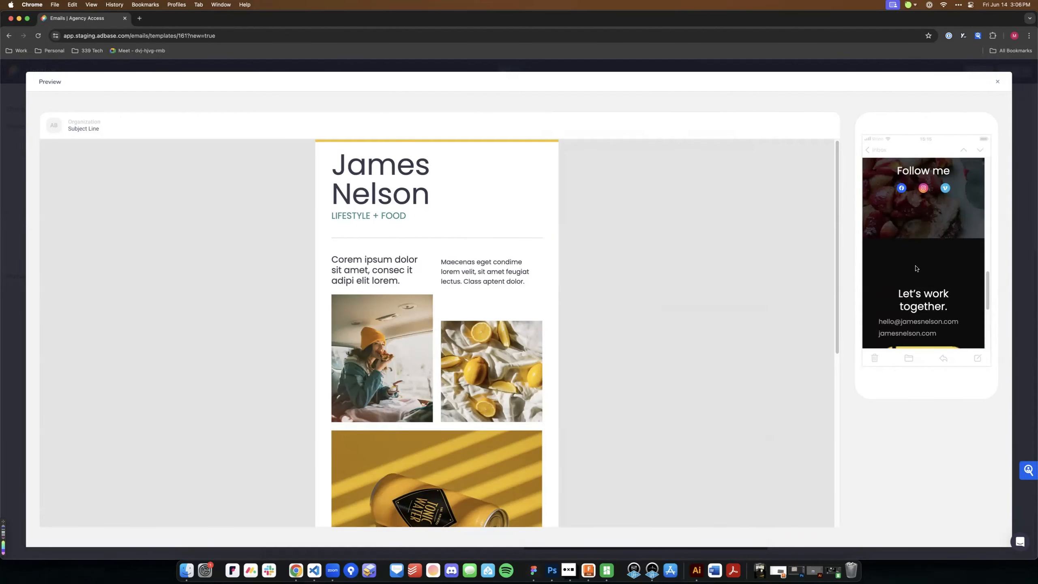
pyautogui.click(999, 84)
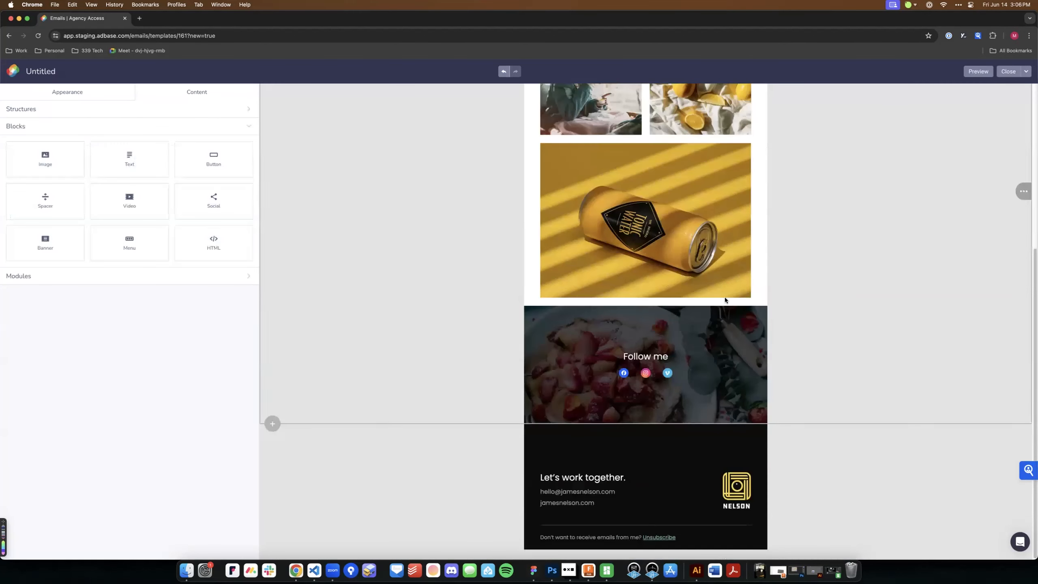
# Set the mobile top padding of the spacer above "Let's work together." to 0
pyautogui.click(596, 460)
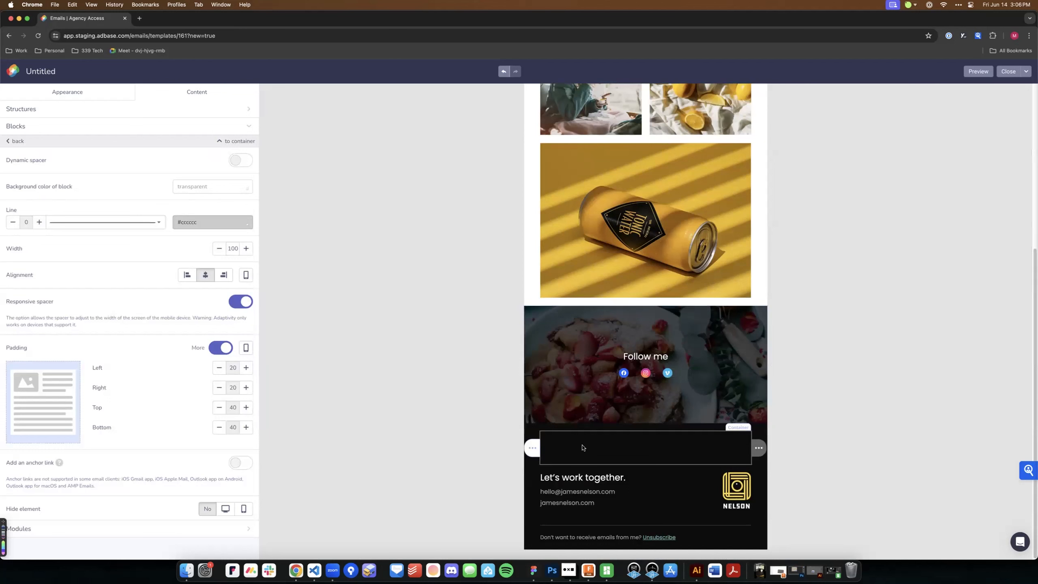
pyautogui.click(246, 348)
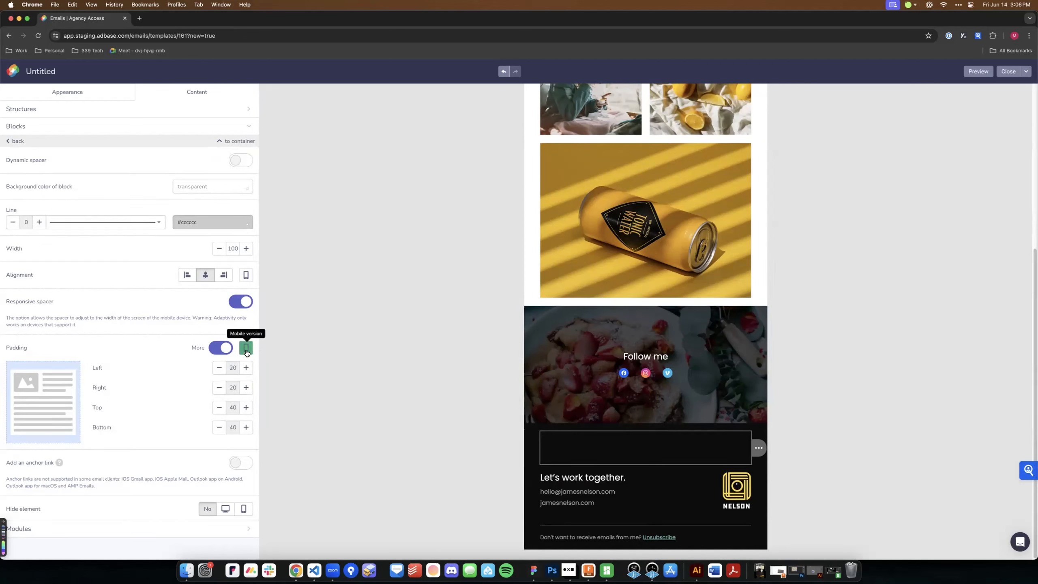
pyautogui.click(246, 349)
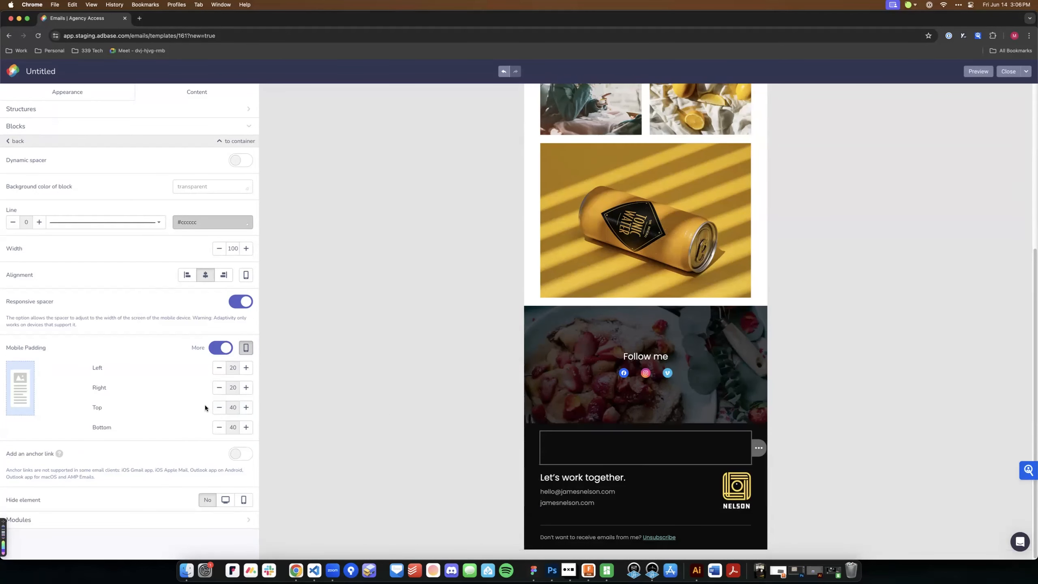
pyautogui.click(219, 407)
pyautogui.click(219, 407)
pyautogui.click(220, 407)
pyautogui.click(219, 407)
pyautogui.click(220, 407)
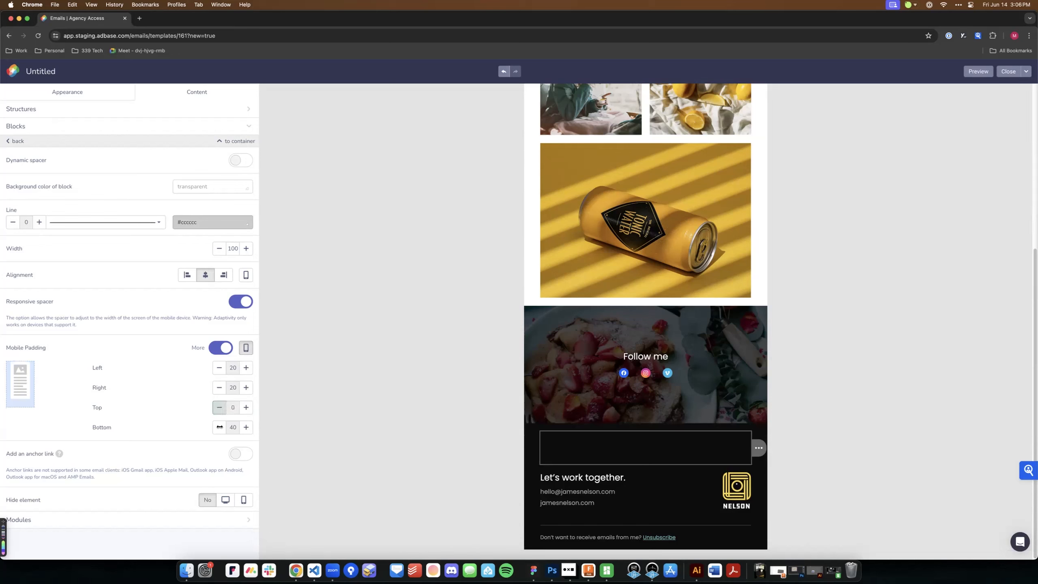
# Set the same spacer's mobile bottom padding to 20 and check the gap below the "Follow me" banner in the preview
pyautogui.click(220, 427)
pyautogui.click(219, 427)
pyautogui.click(219, 428)
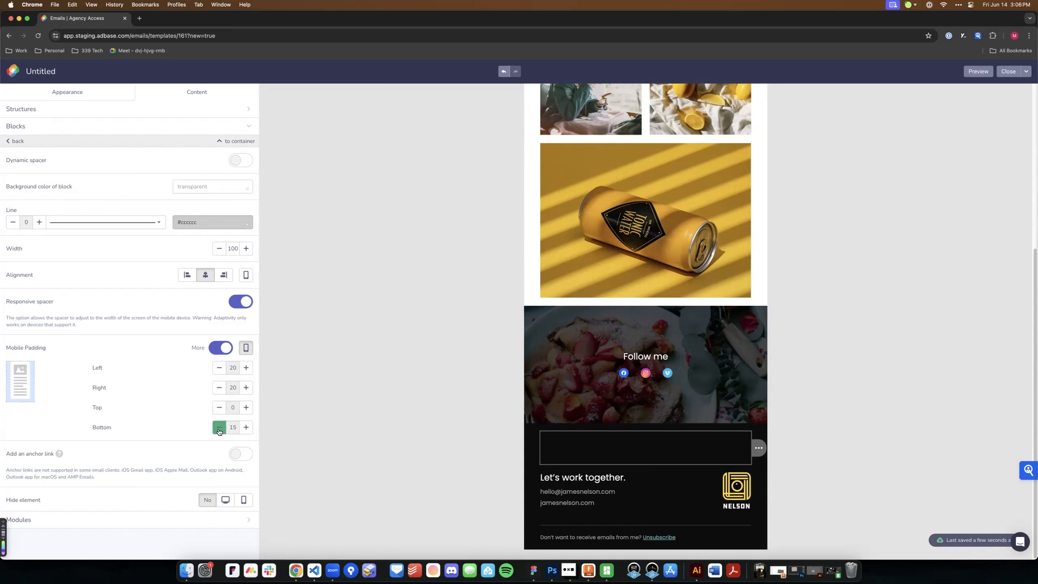
pyautogui.click(246, 427)
pyautogui.click(979, 73)
pyautogui.scroll(-10, 968, 224)
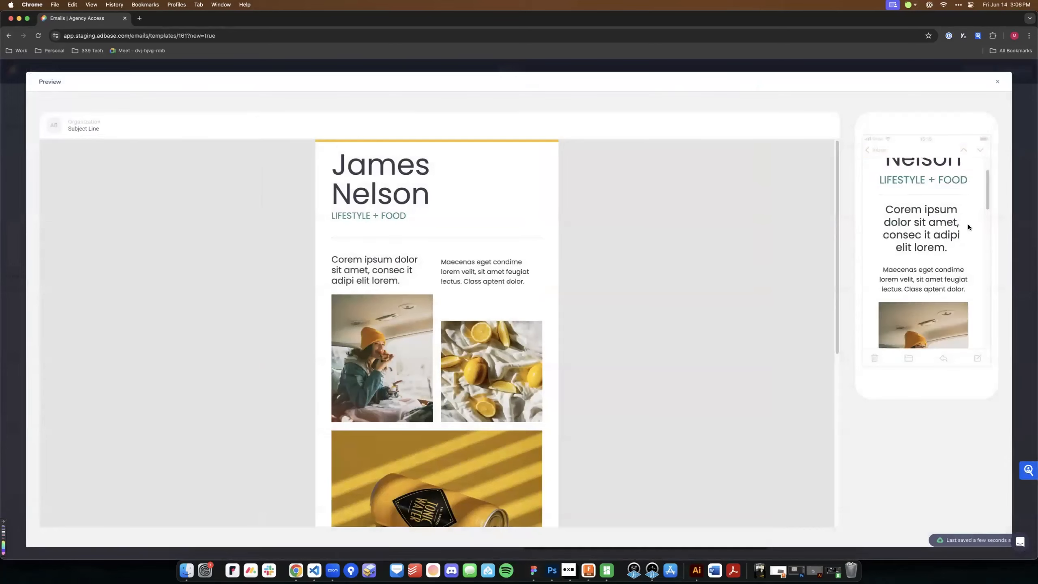
pyautogui.scroll(3, 966, 228)
pyautogui.scroll(-5, 966, 228)
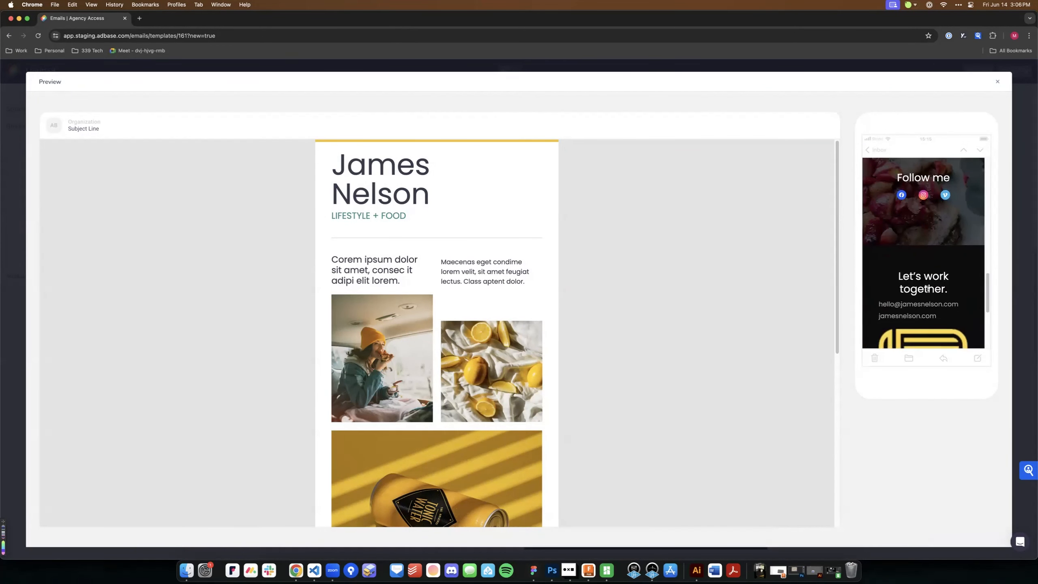
pyautogui.click(996, 84)
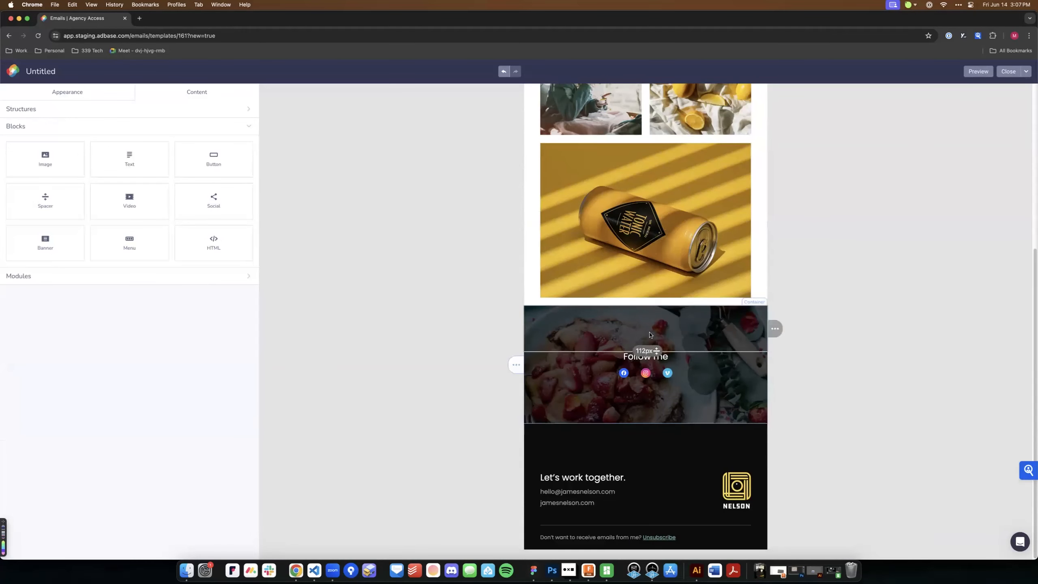
# Center the contact e-mail and website link below "Let's work together." in the mobile layout only
pyautogui.click(595, 495)
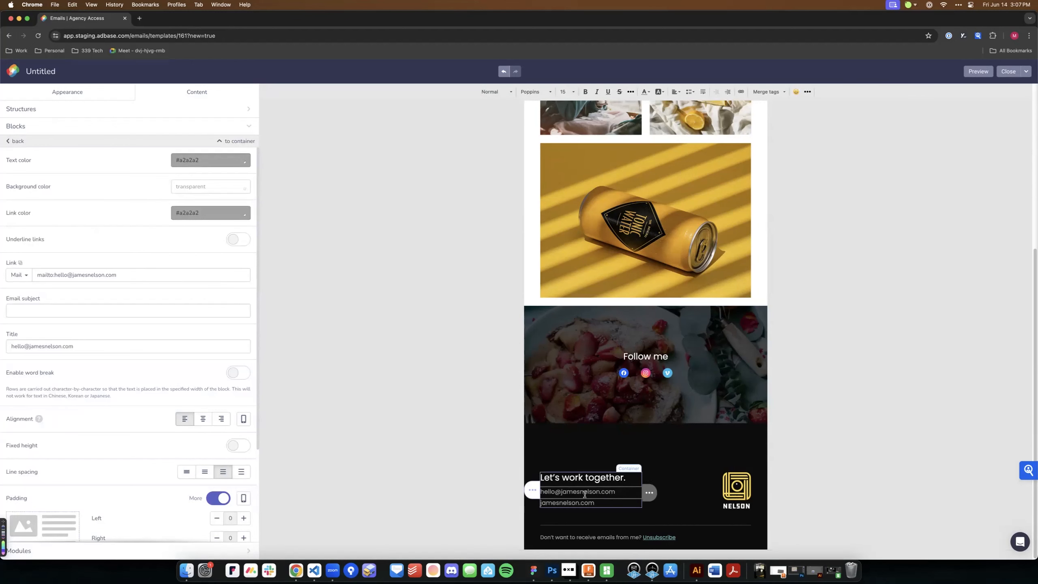
pyautogui.moveTo(39, 419)
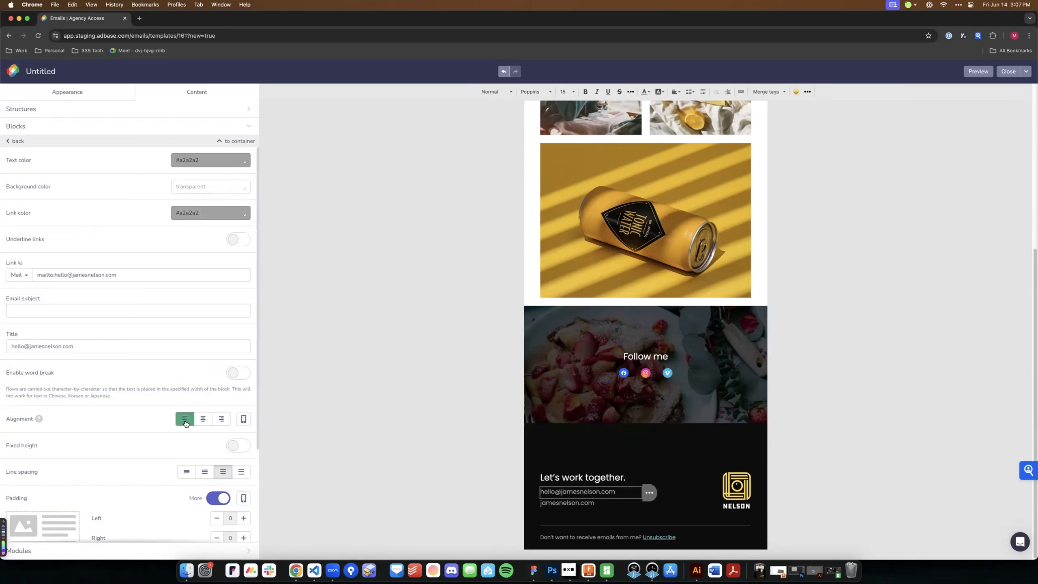
pyautogui.click(242, 421)
pyautogui.click(203, 419)
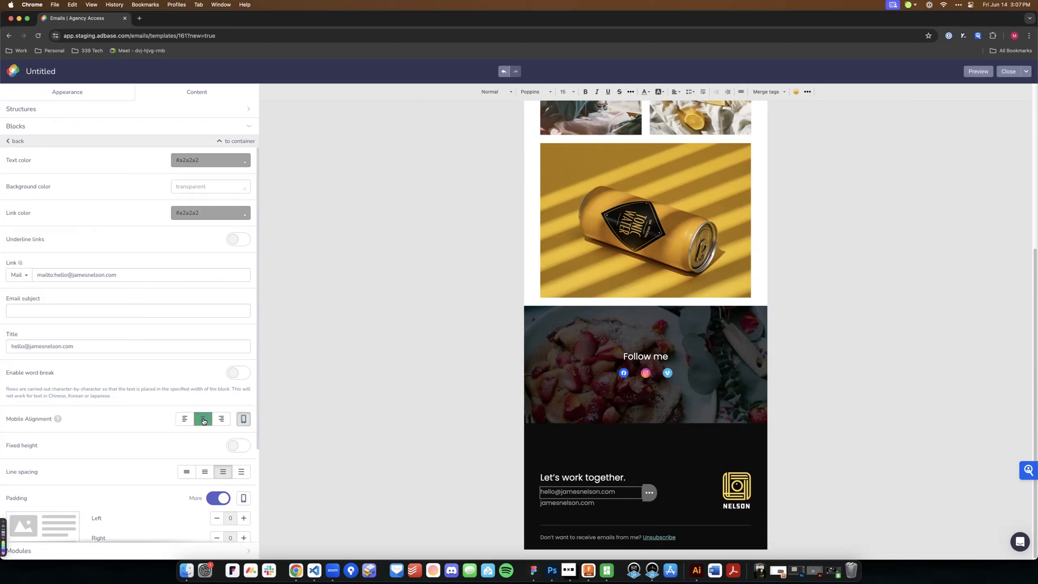
pyautogui.click(583, 502)
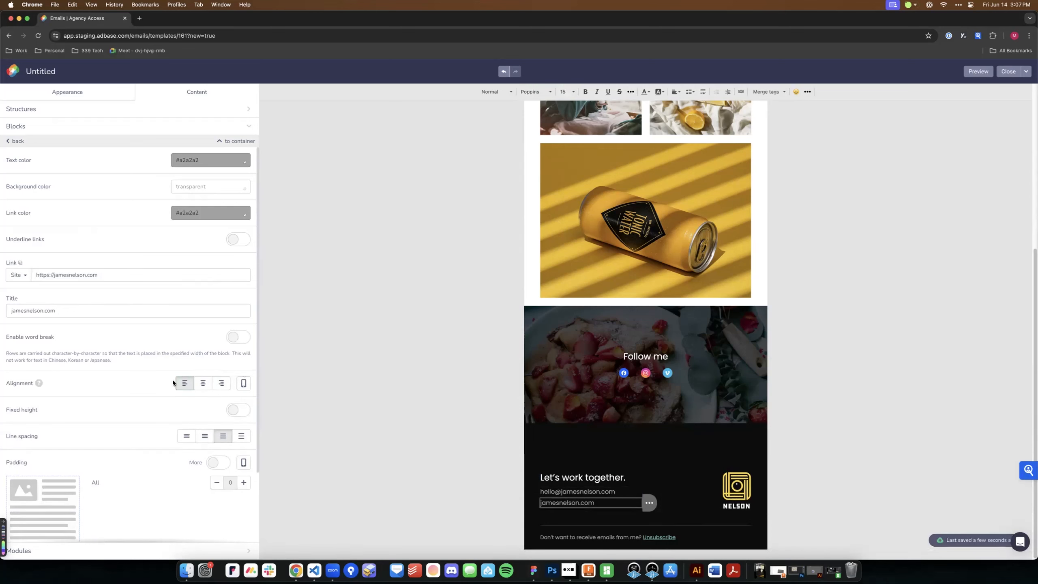
pyautogui.click(243, 384)
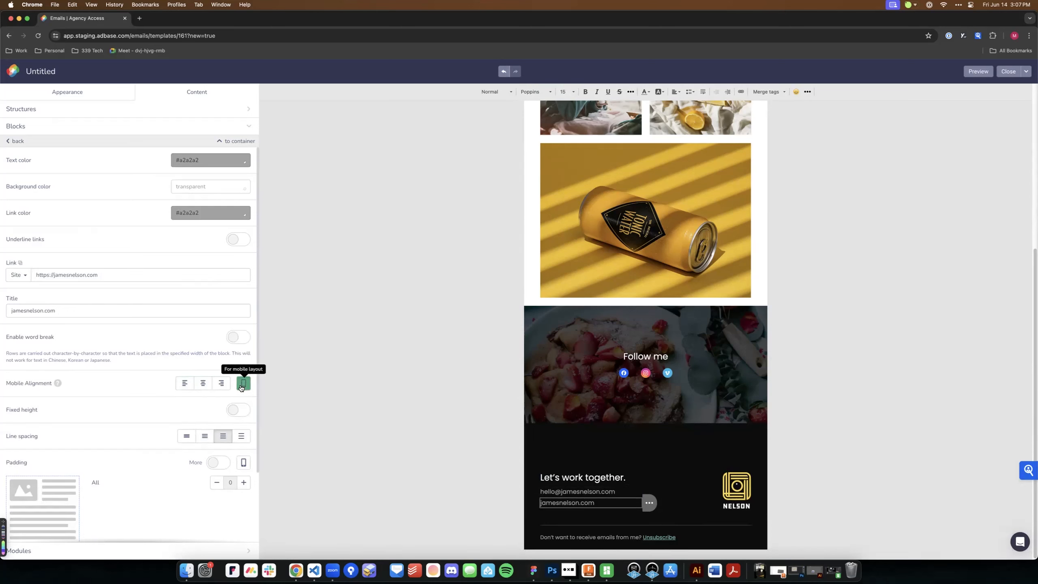
pyautogui.click(204, 385)
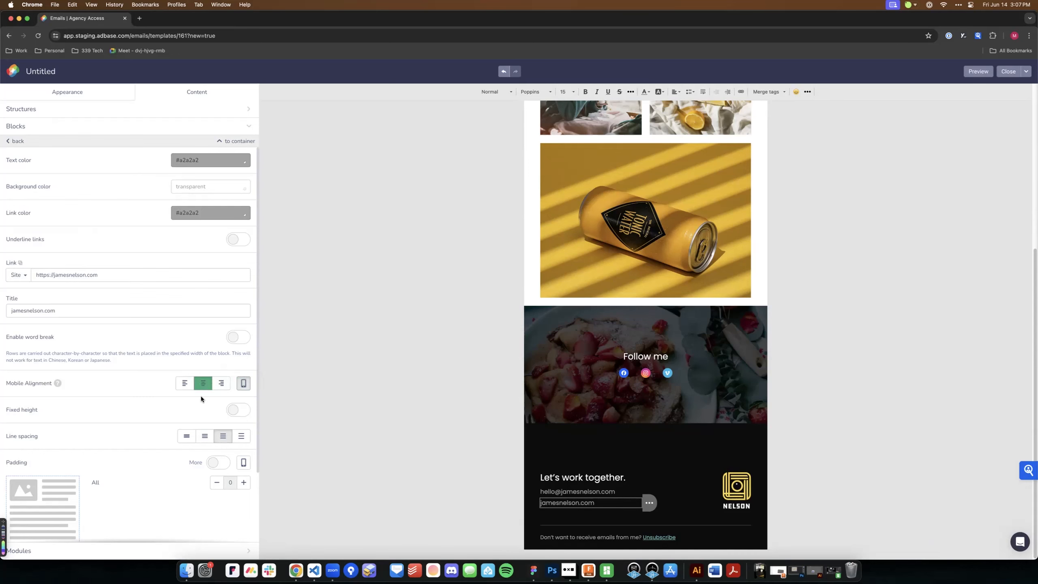
pyautogui.click(322, 419)
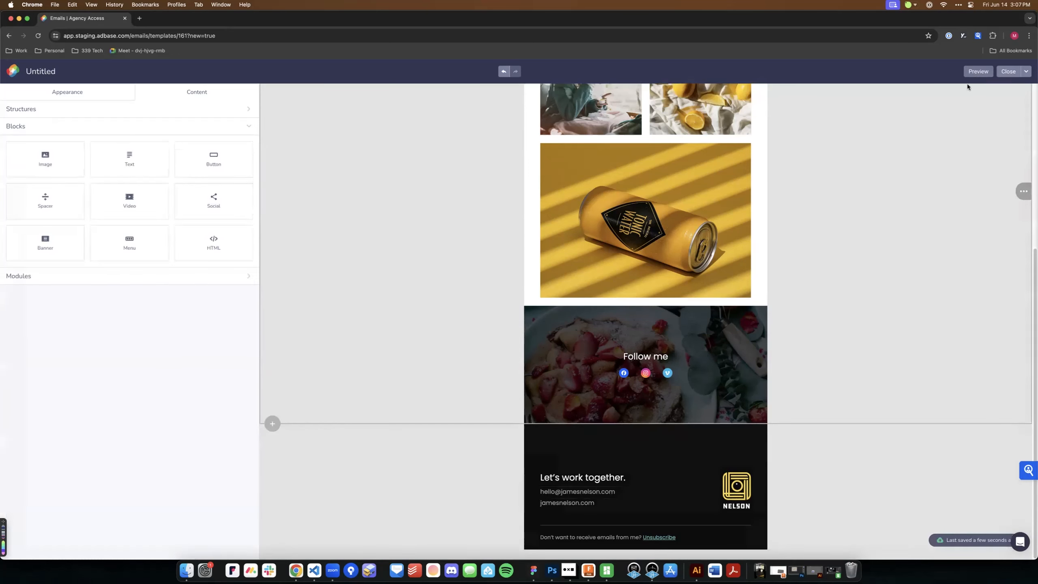
# Check the centered contact lines and the size of the logo below them in the mobile preview's footer
pyautogui.click(977, 72)
pyautogui.scroll(-15, 925, 213)
pyautogui.scroll(-4, 925, 213)
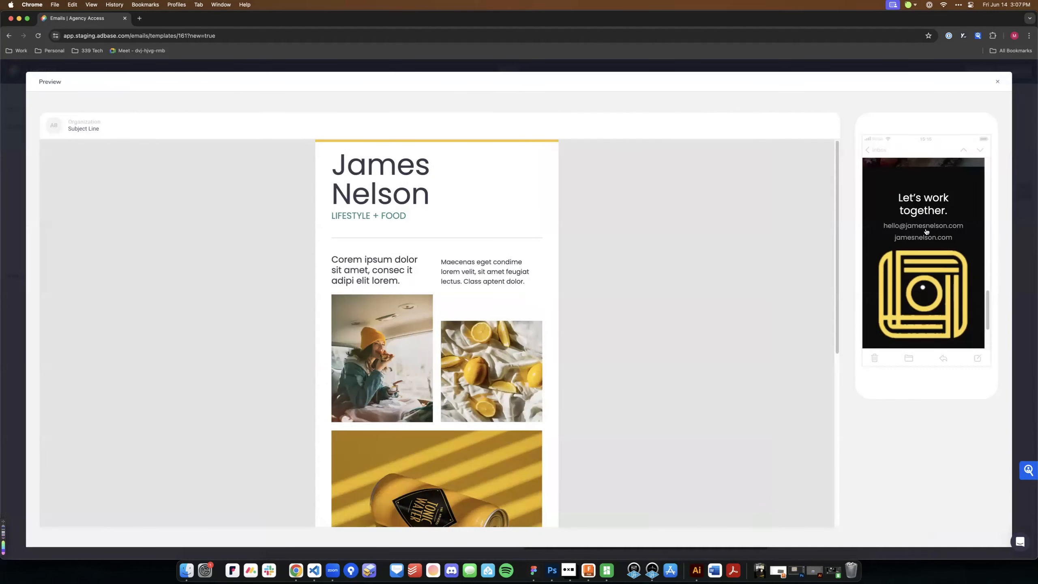
pyautogui.scroll(-2, 935, 240)
pyautogui.scroll(1, 935, 240)
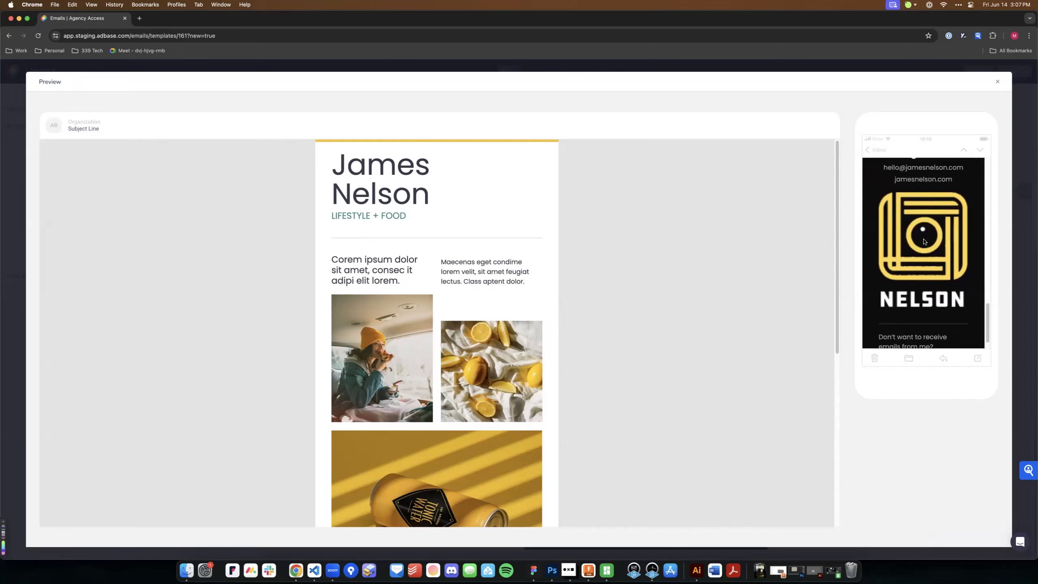
pyautogui.click(997, 83)
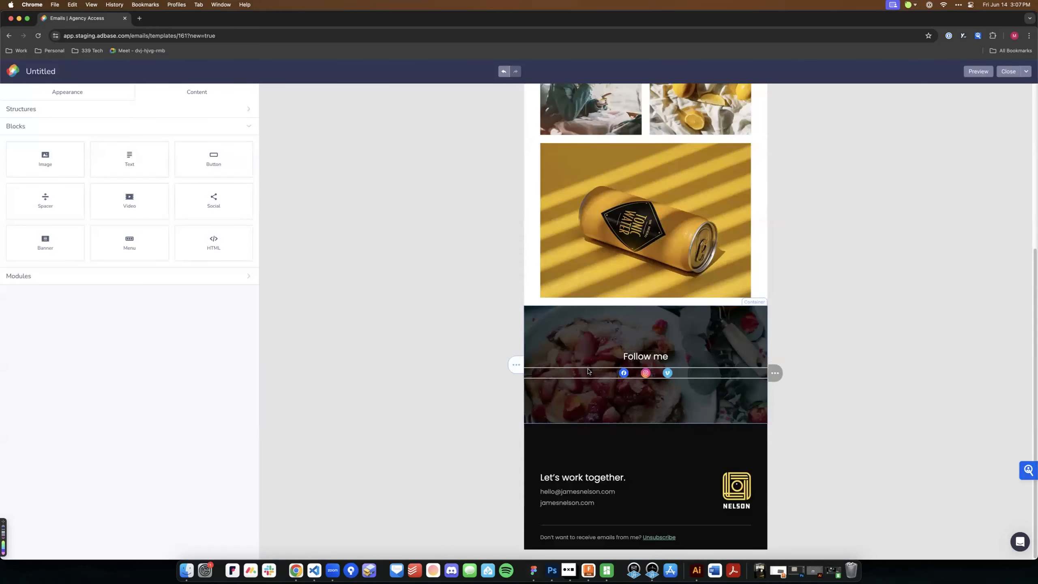
# Turn off the responsive image option for the footer logo and check its size in the mobile preview
pyautogui.click(738, 484)
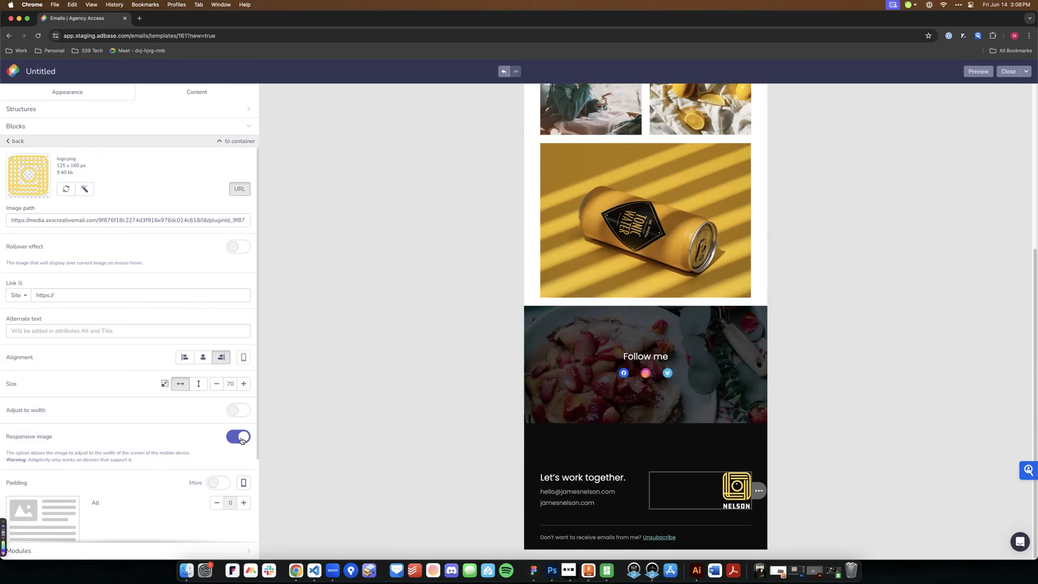
pyautogui.click(241, 438)
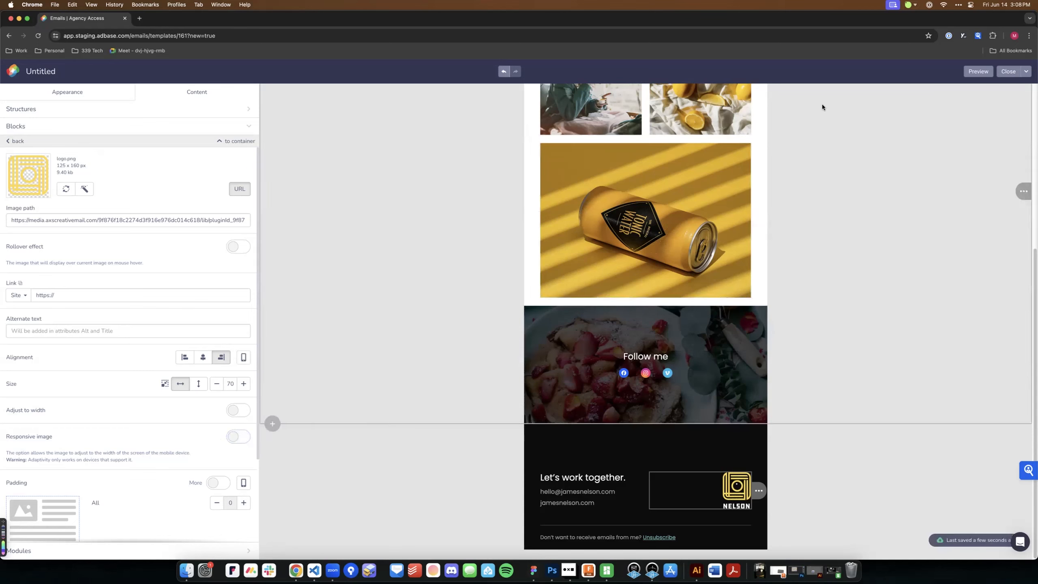
pyautogui.click(978, 71)
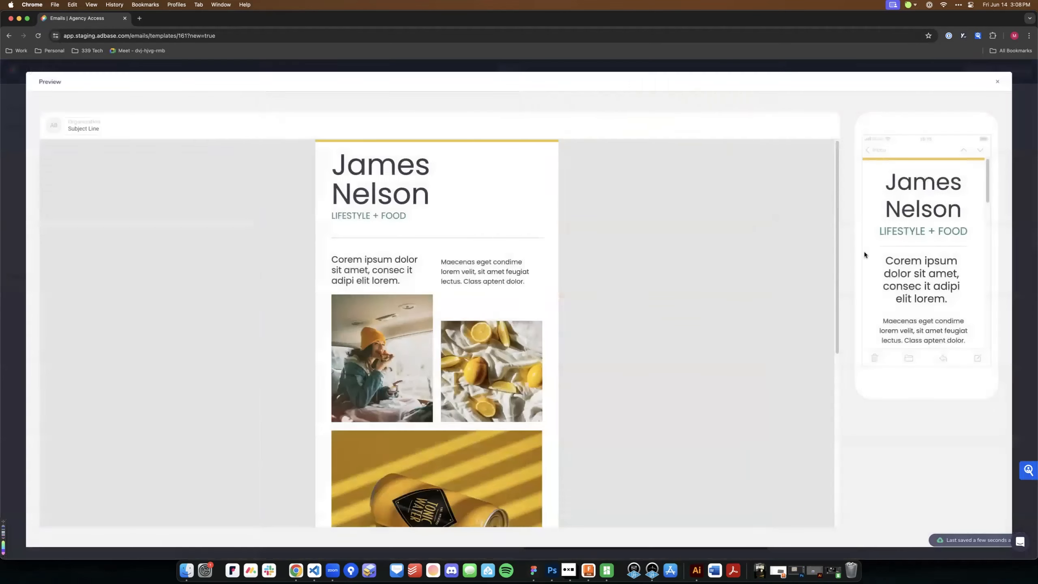
pyautogui.scroll(-5, 899, 221)
pyautogui.scroll(-10, 901, 221)
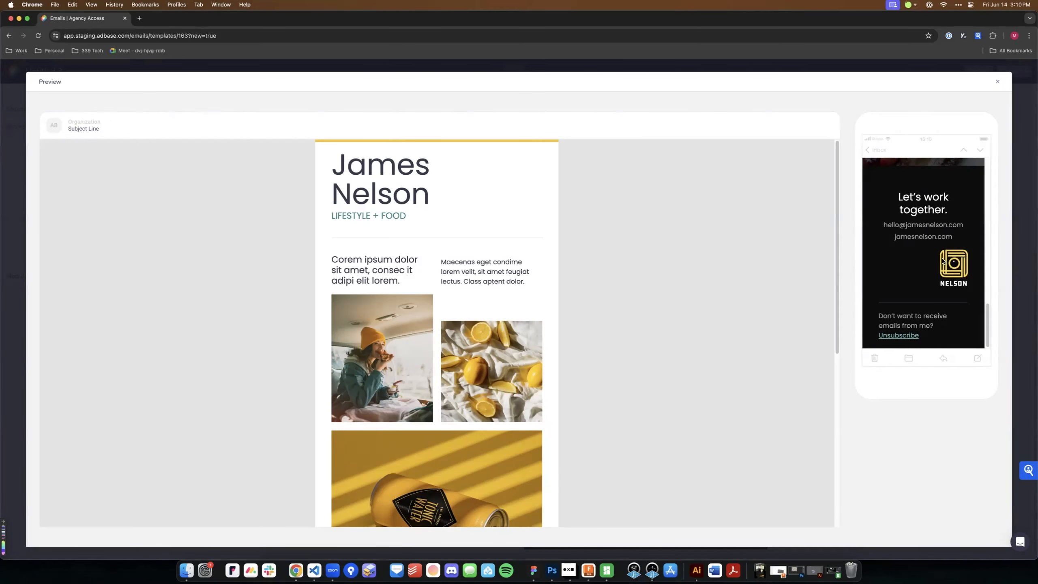
pyautogui.click(996, 83)
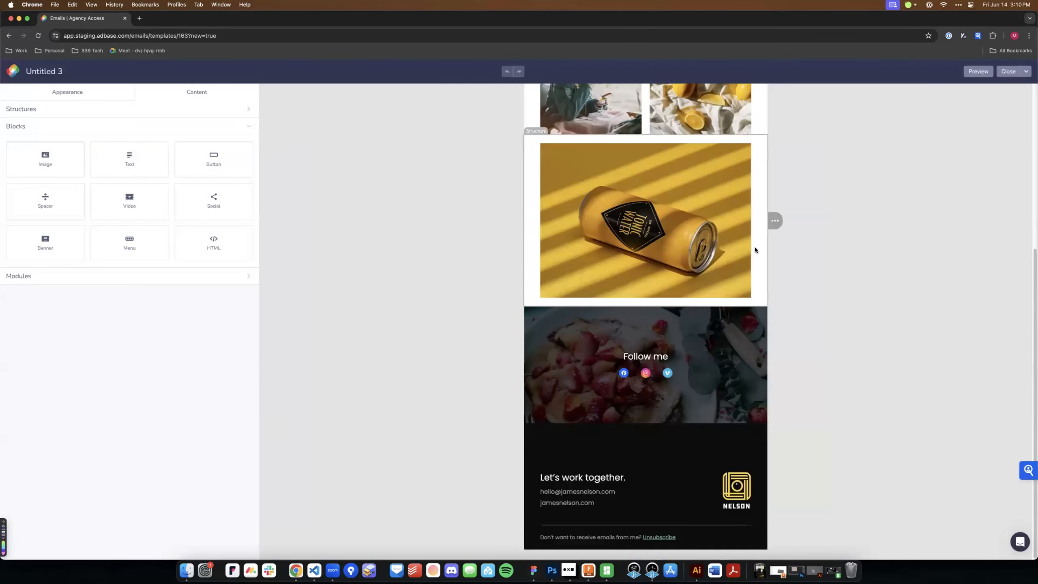
# Center the footer logo in the mobile layout only and check it in the mobile preview
pyautogui.click(736, 488)
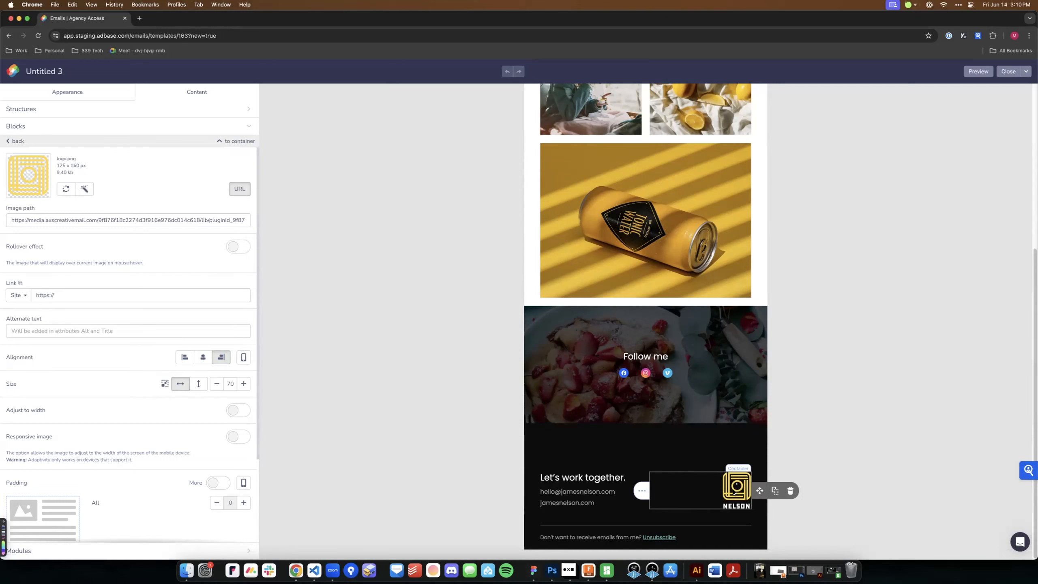
pyautogui.click(244, 358)
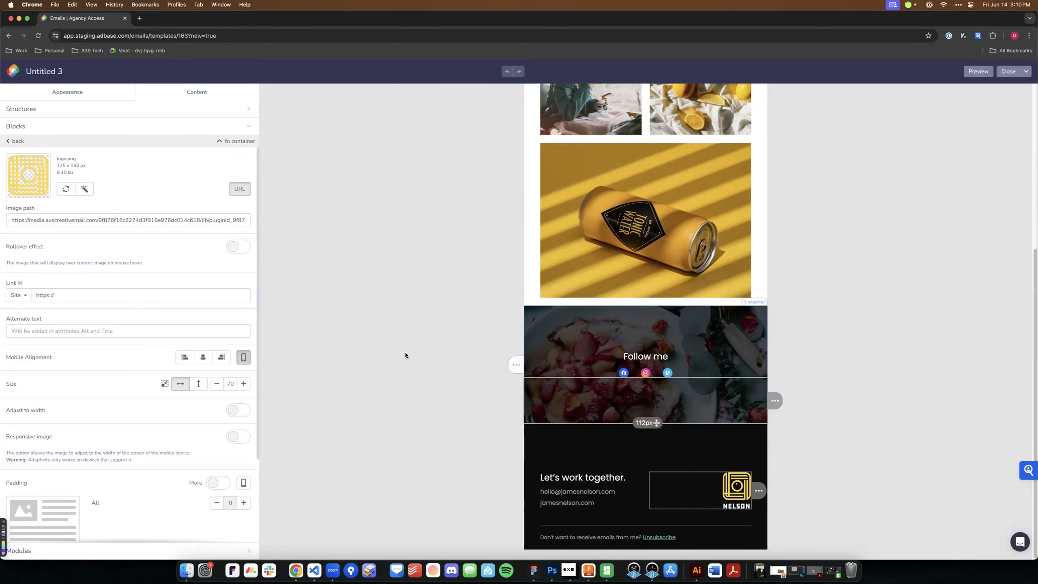
pyautogui.click(203, 364)
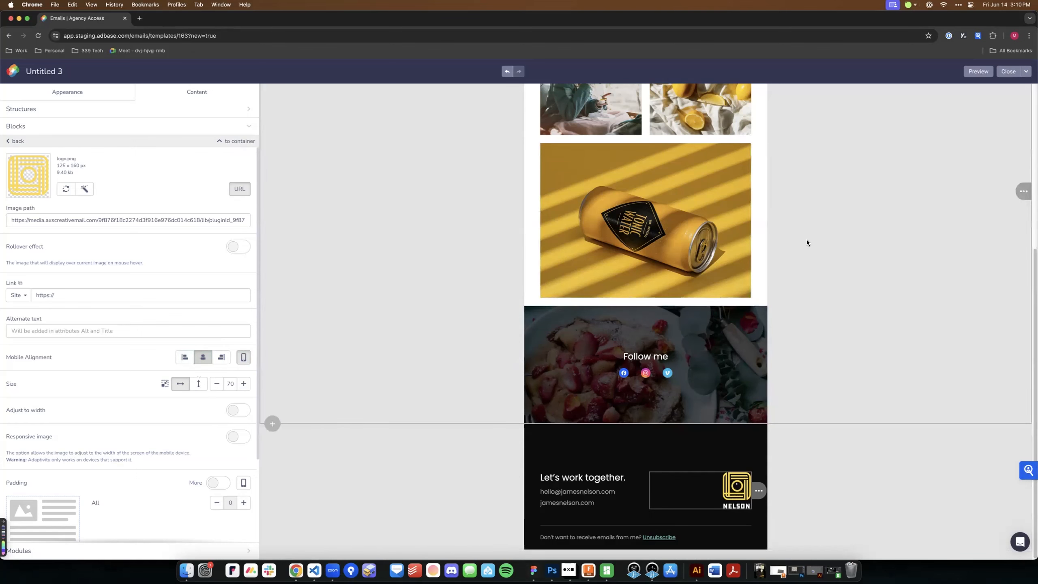
pyautogui.scroll(-15, 905, 228)
pyautogui.scroll(-3, 905, 232)
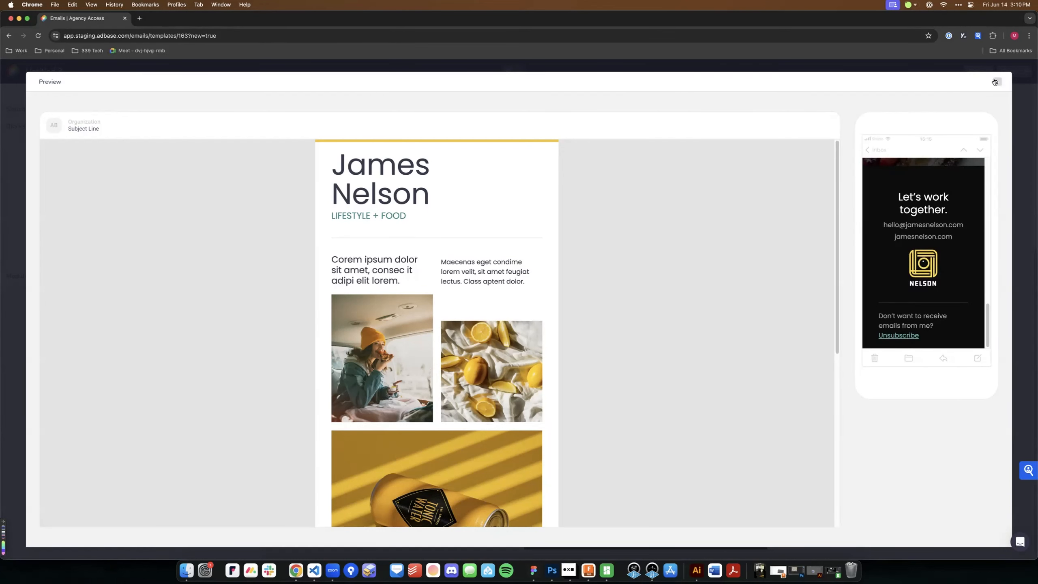
pyautogui.click(997, 83)
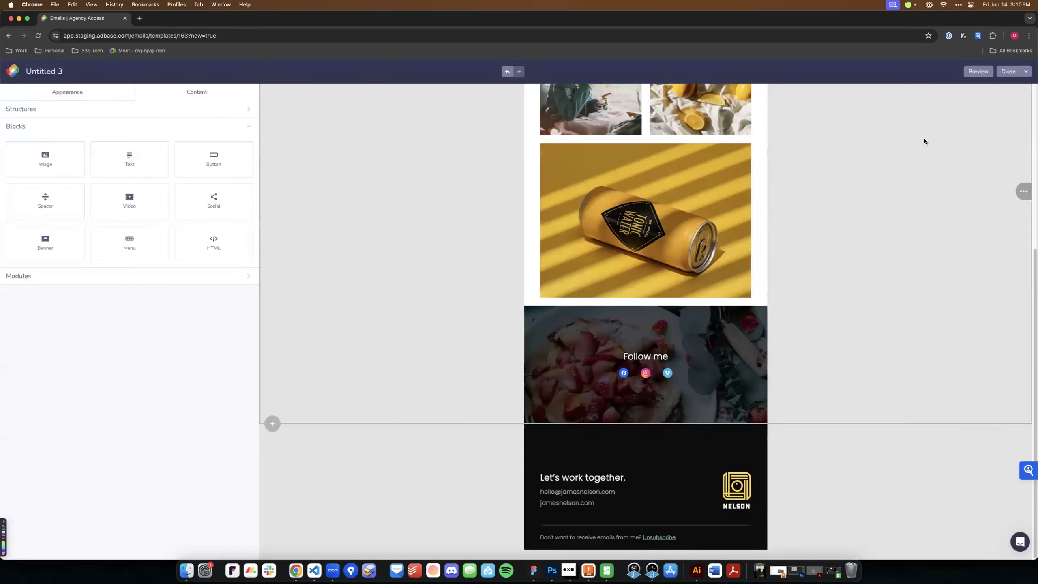
# Examine the footer logo's image settings and the padding and mobile options of the two-column structure containing it
pyautogui.click(674, 474)
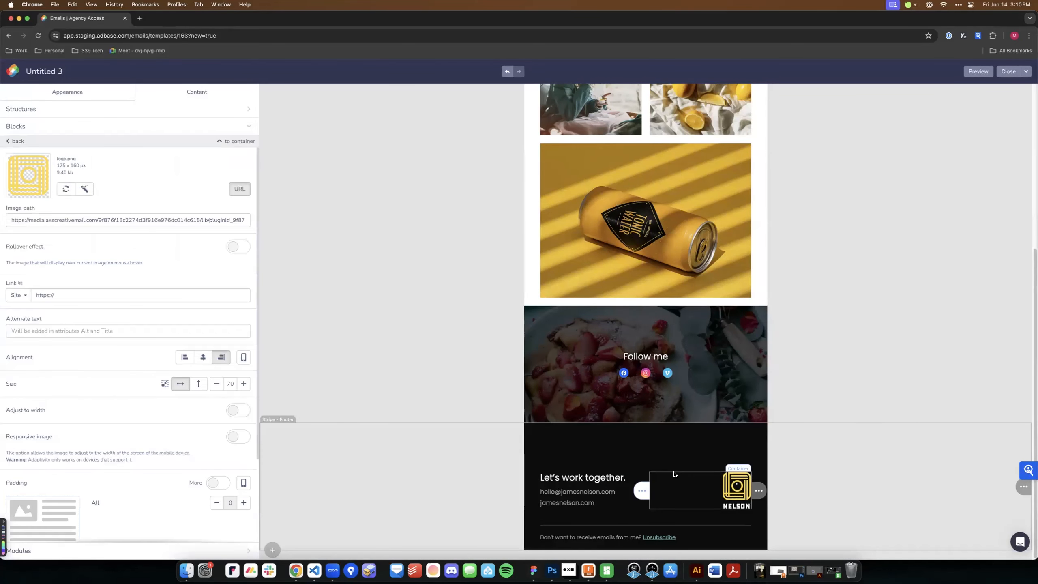
pyautogui.scroll(-3, 159, 393)
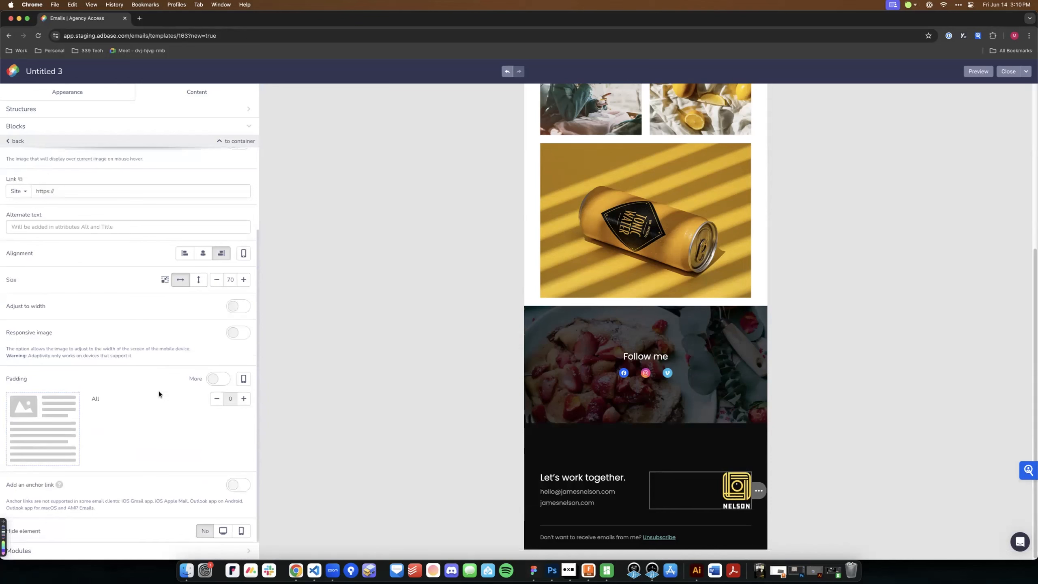
pyautogui.scroll(3, 159, 390)
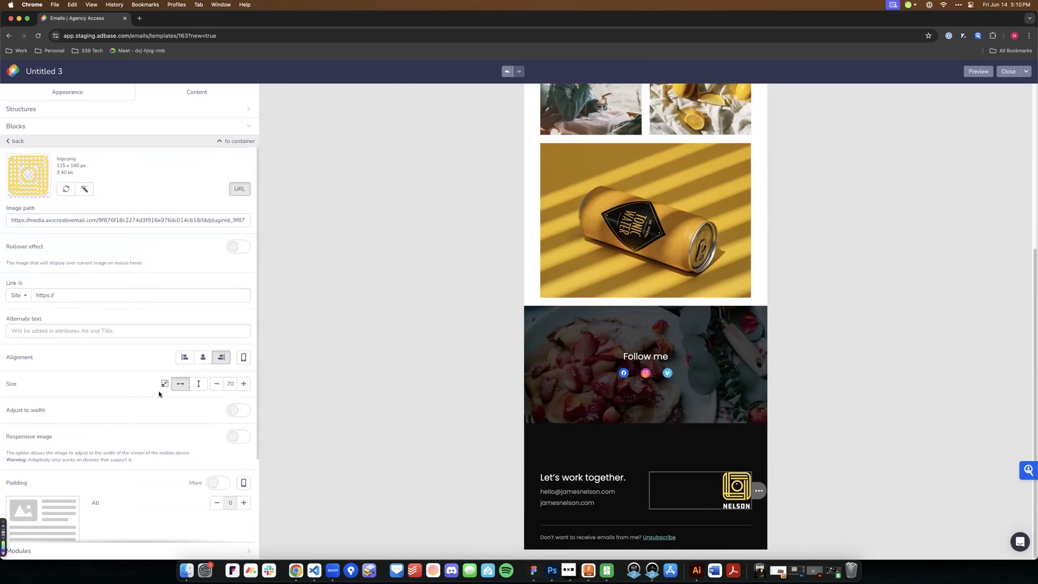
pyautogui.click(574, 467)
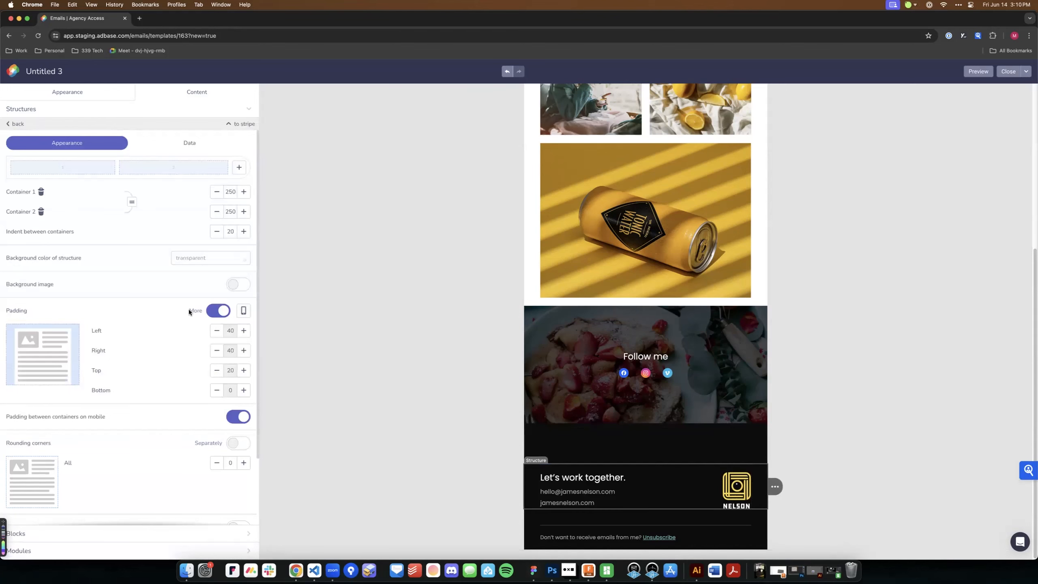
pyautogui.scroll(-2, 188, 311)
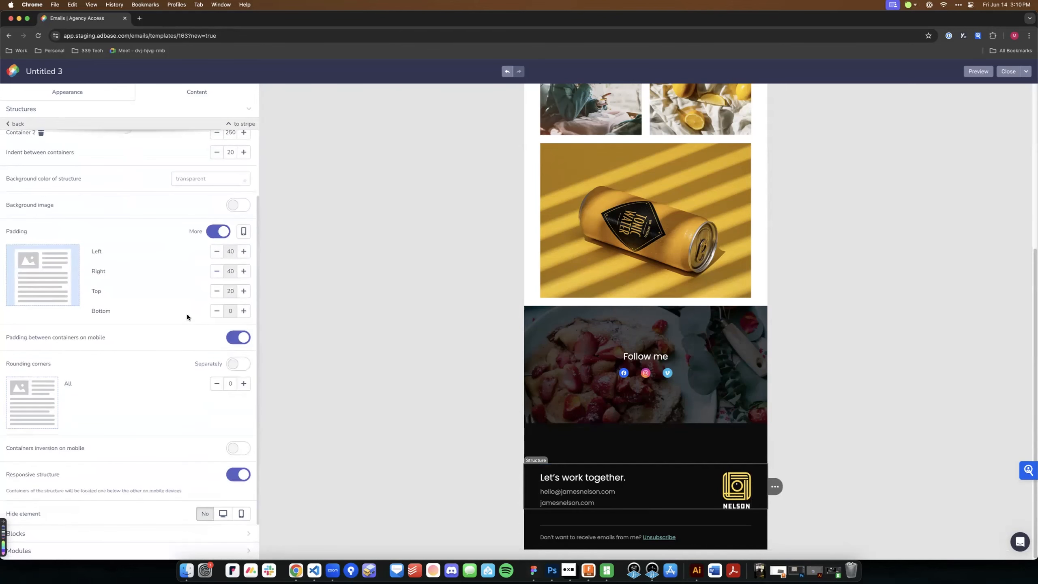
pyautogui.click(803, 391)
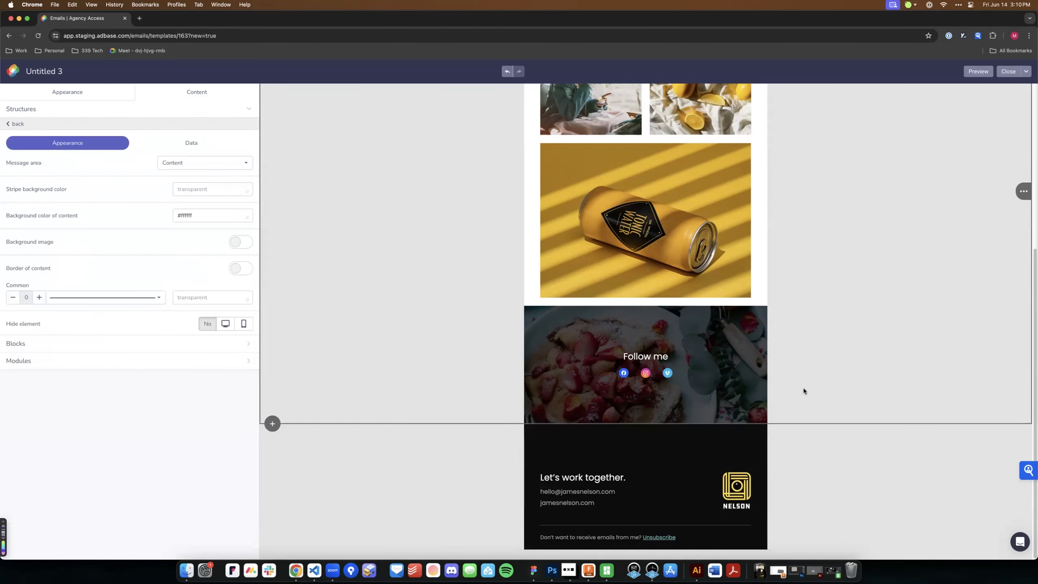
# Compare the order of the logo and contact text in the desktop and mobile previews of the footer
pyautogui.click(978, 71)
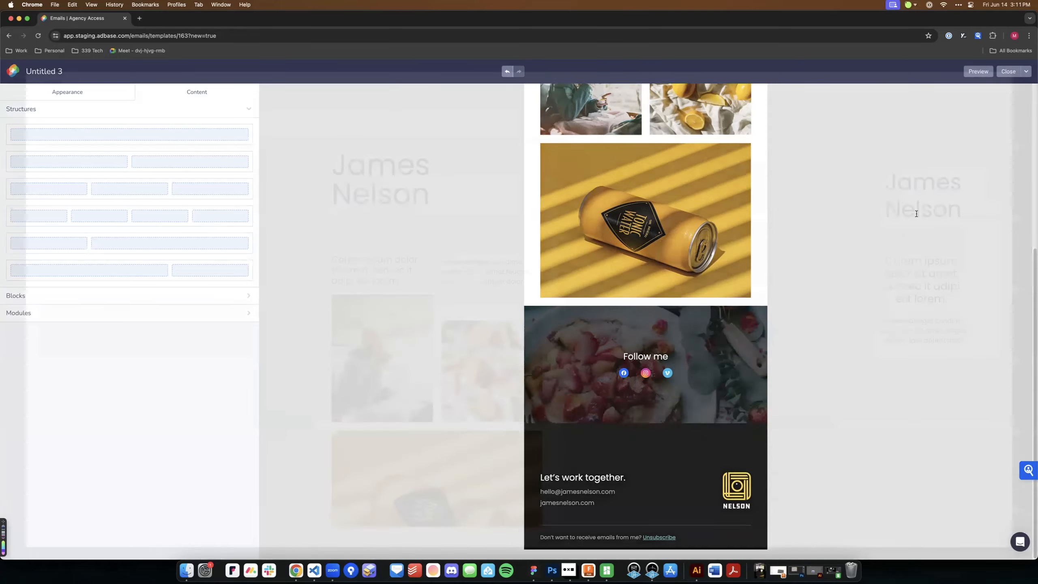
pyautogui.scroll(-15, 941, 224)
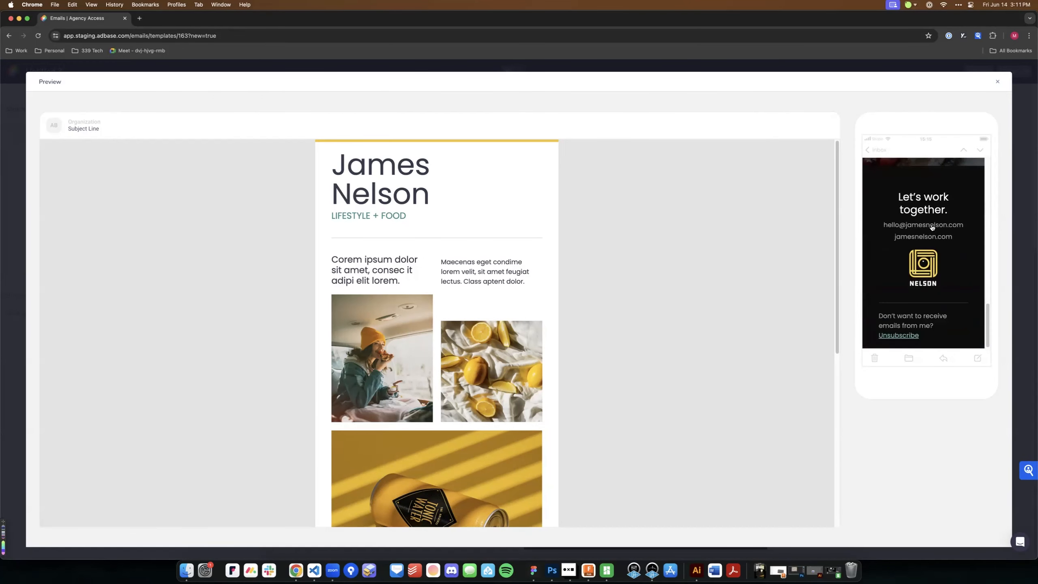
pyautogui.scroll(-10, 310, 317)
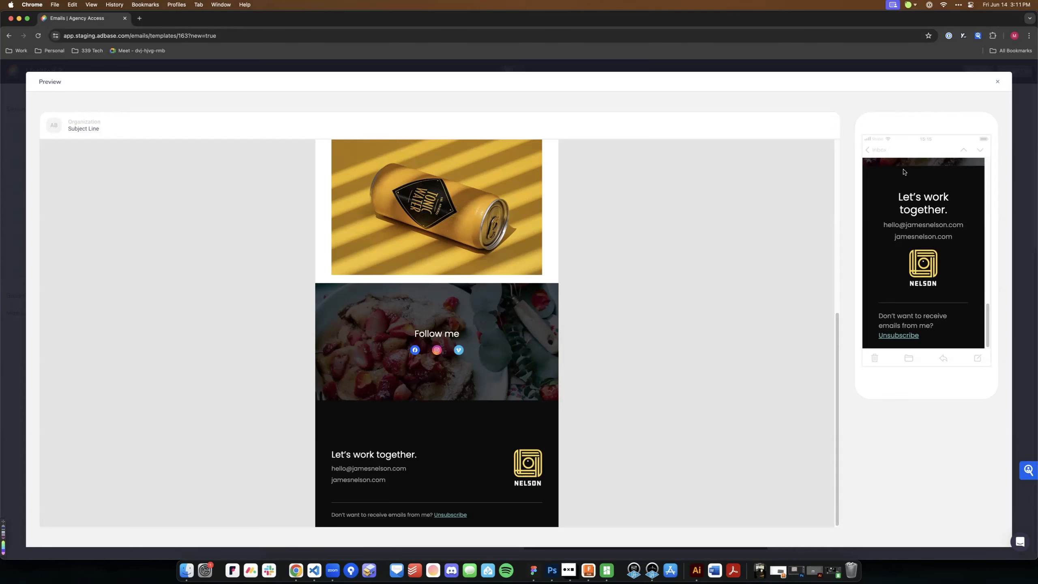
pyautogui.click(998, 82)
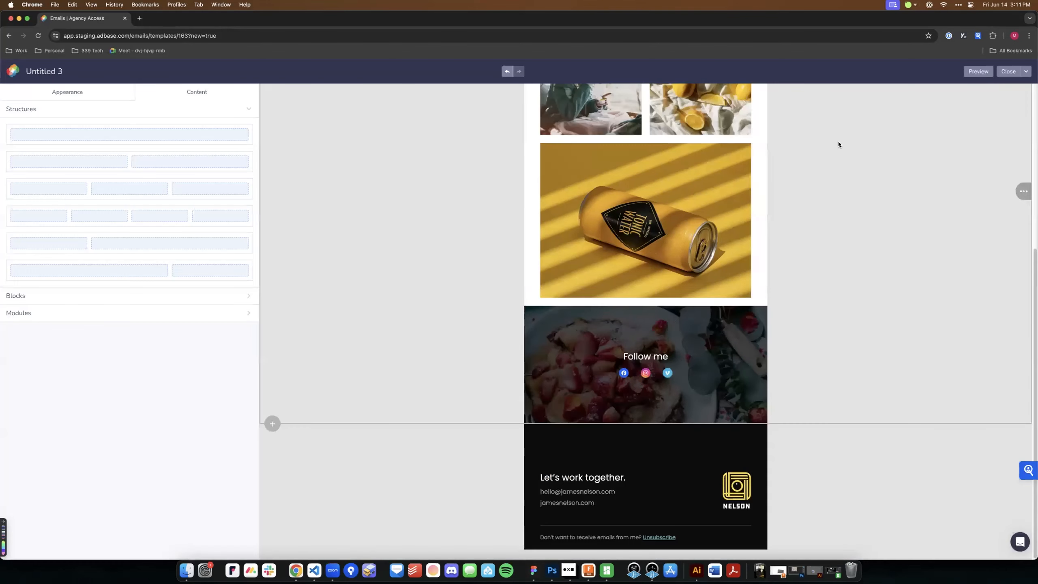
# Try inverting the containers on mobile for the "Let's work together." structure and check the order in the preview
pyautogui.click(567, 470)
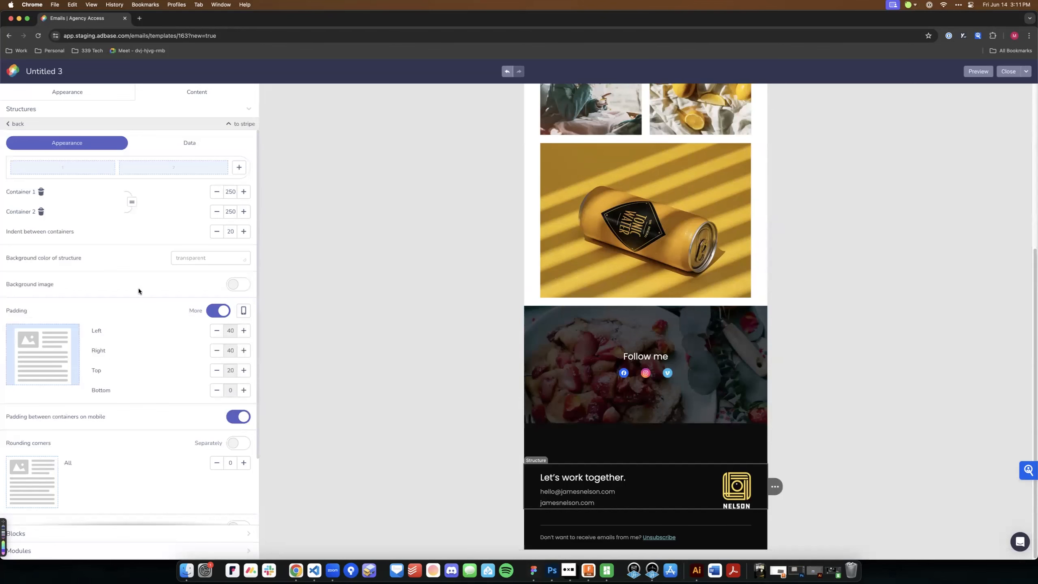
pyautogui.scroll(-3, 138, 288)
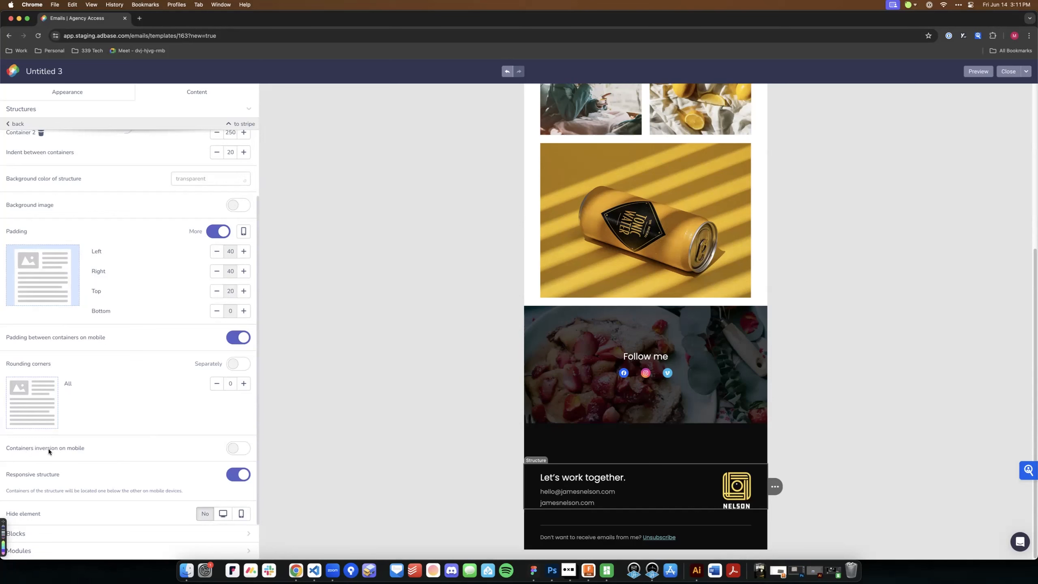
pyautogui.click(232, 450)
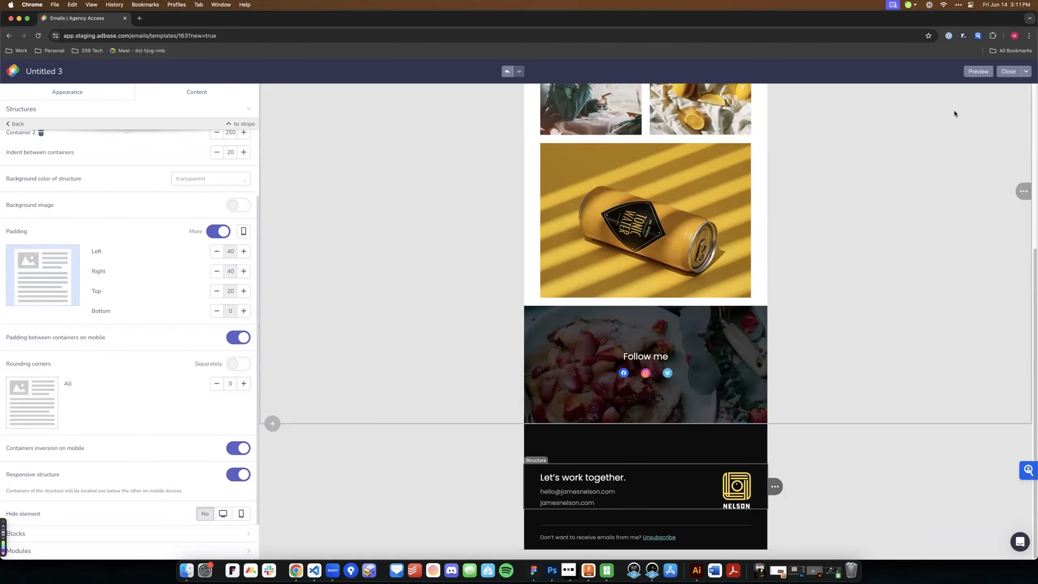
pyautogui.click(858, 167)
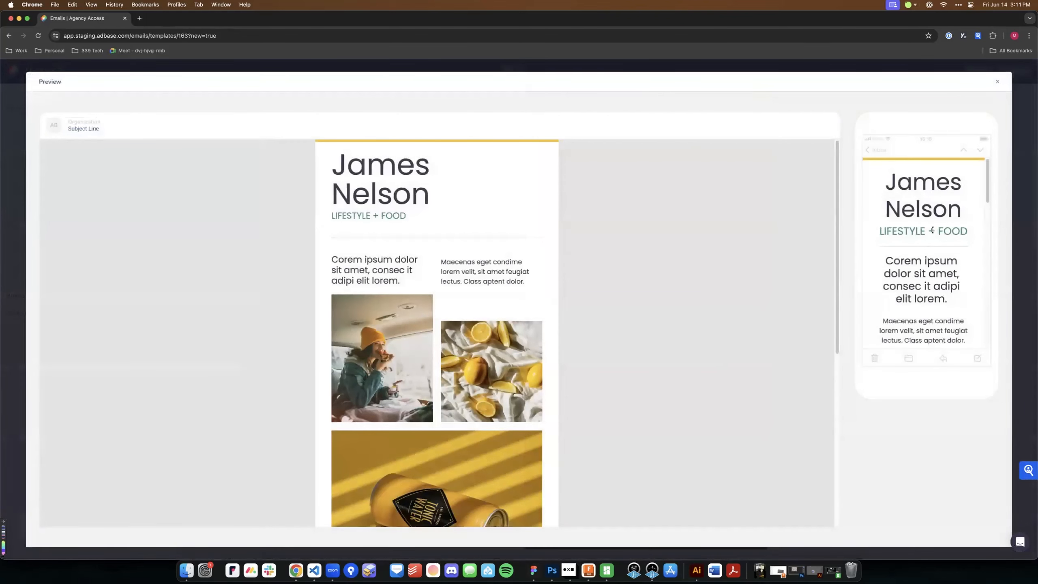
pyautogui.scroll(-10, 934, 221)
pyautogui.scroll(-5, 932, 223)
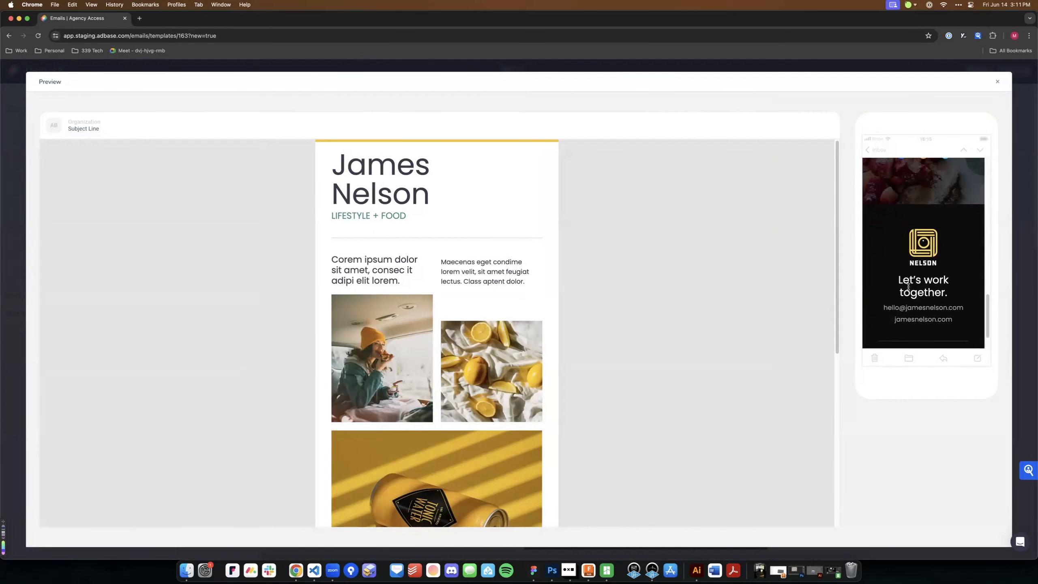
pyautogui.scroll(-2, 926, 315)
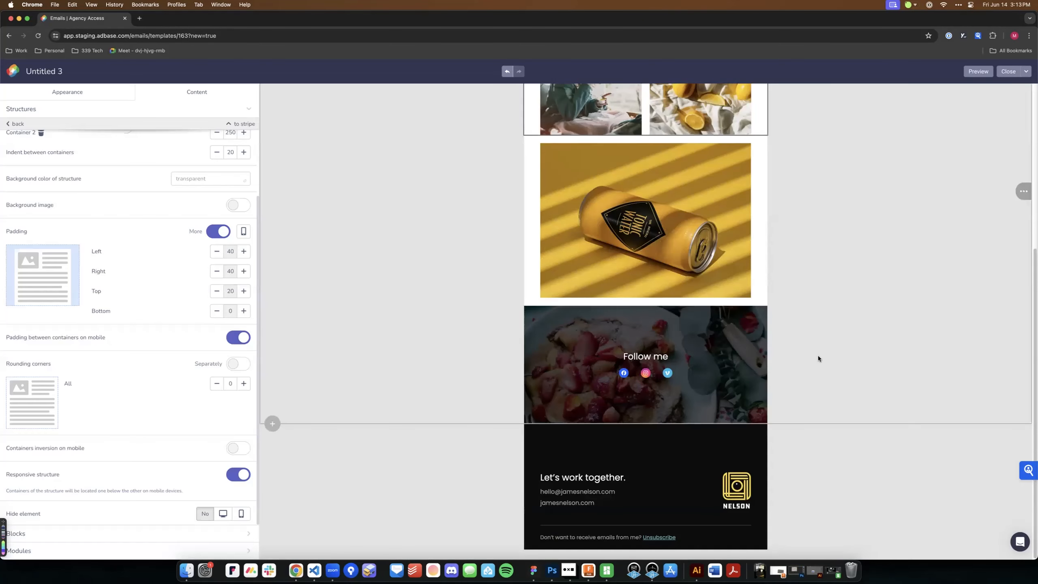
# Center the footer's unsubscribe line in the mobile layout only
pyautogui.click(817, 355)
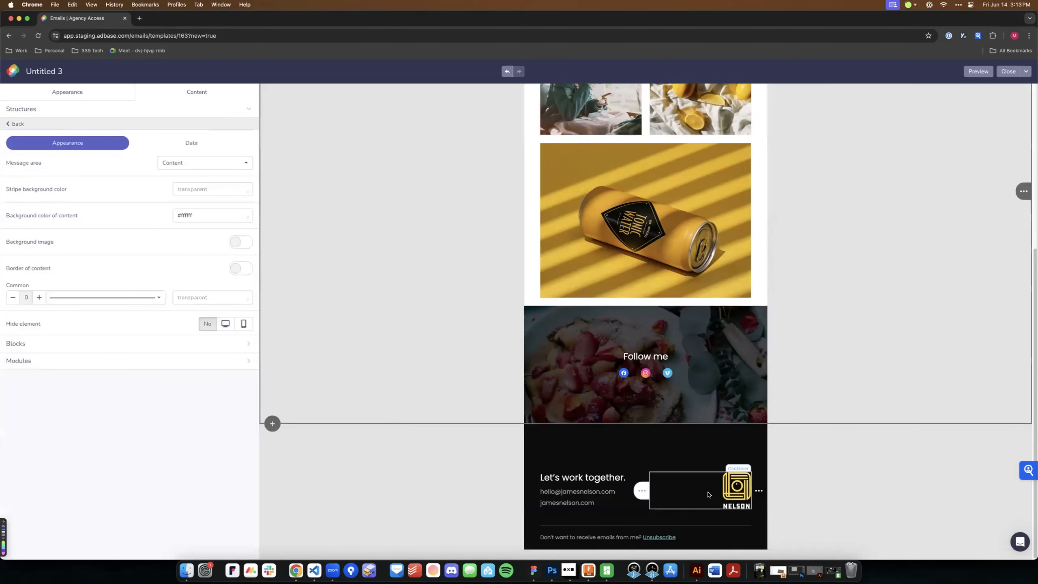
pyautogui.click(570, 537)
pyautogui.tripleClick(571, 537)
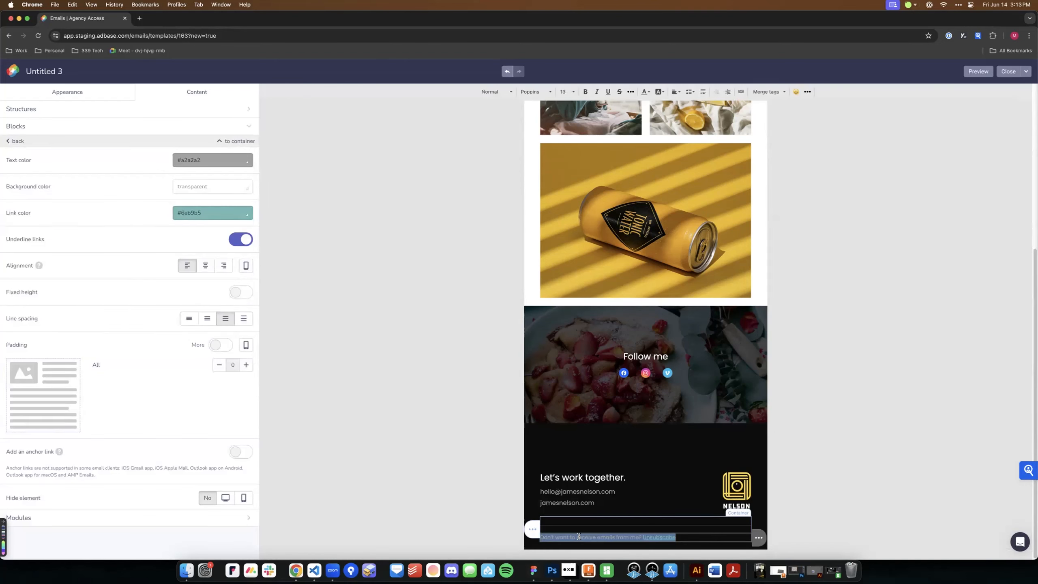
pyautogui.click(247, 271)
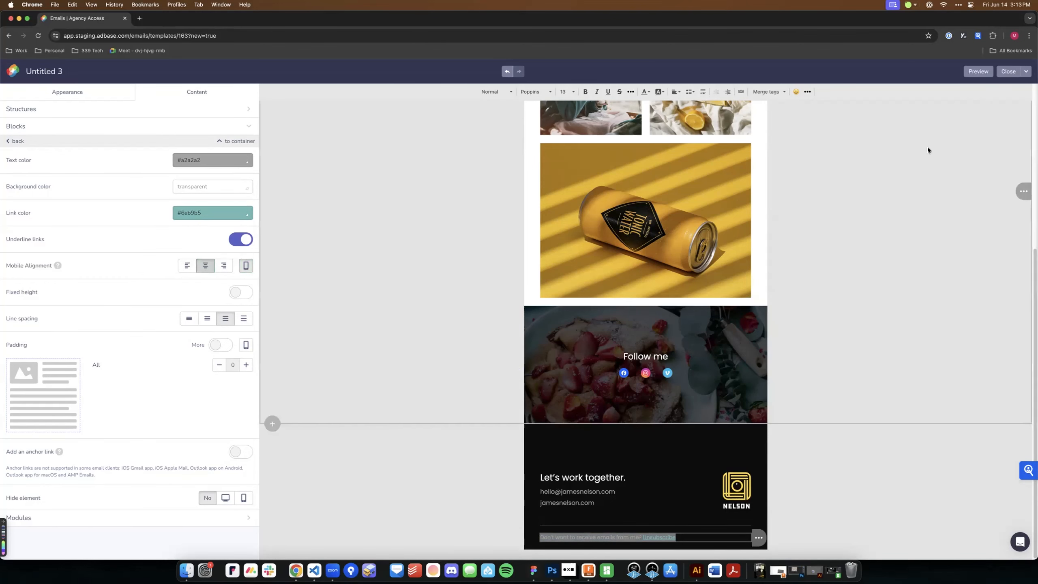
# Review the whole email in the desktop and mobile previews, checking the footer's logo, contact text and unsubscribe line on mobile
pyautogui.click(976, 71)
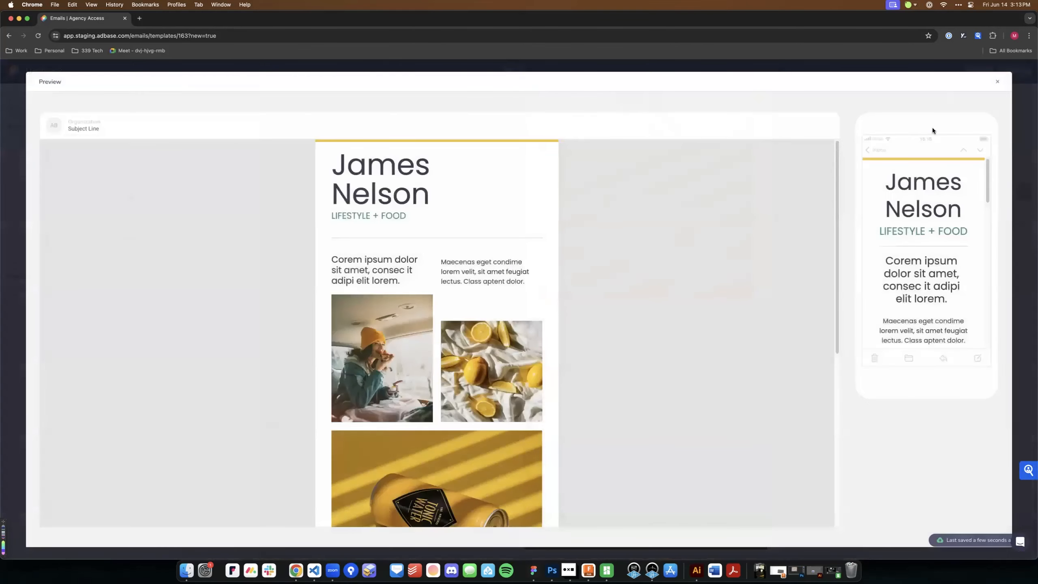
pyautogui.scroll(-5, 924, 262)
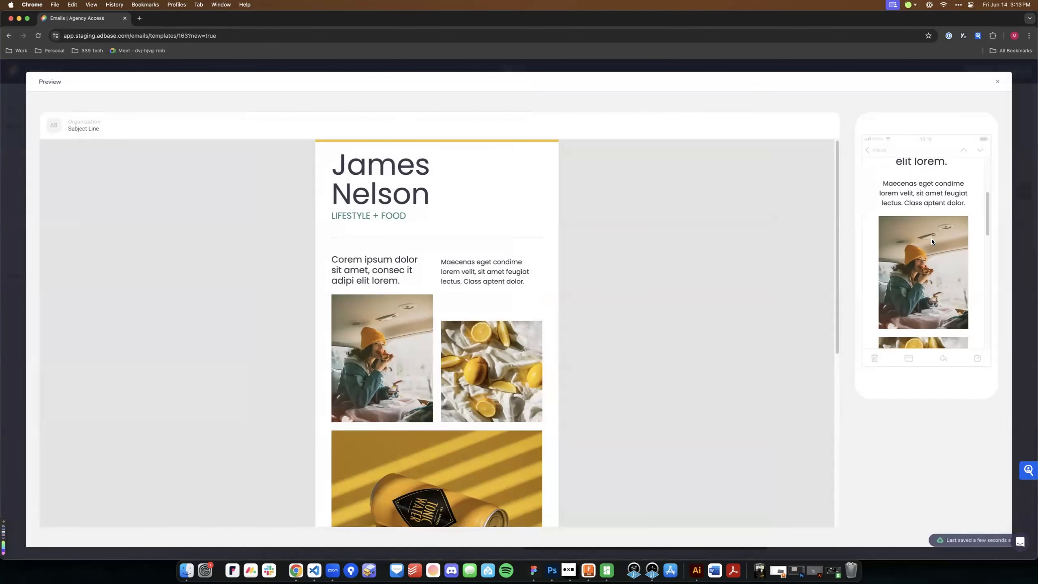
pyautogui.scroll(-10, 932, 242)
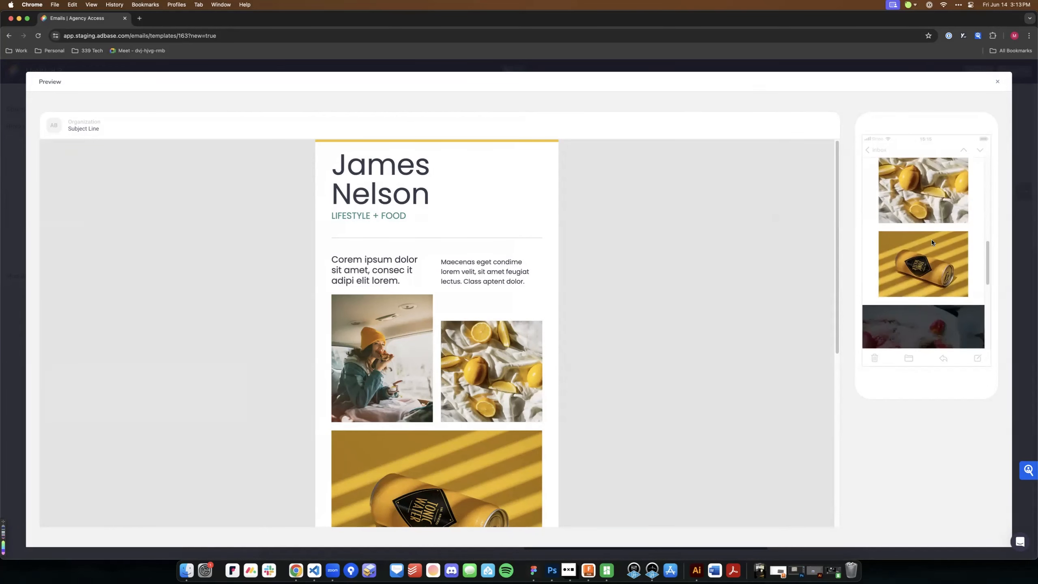
pyautogui.scroll(-5, 924, 278)
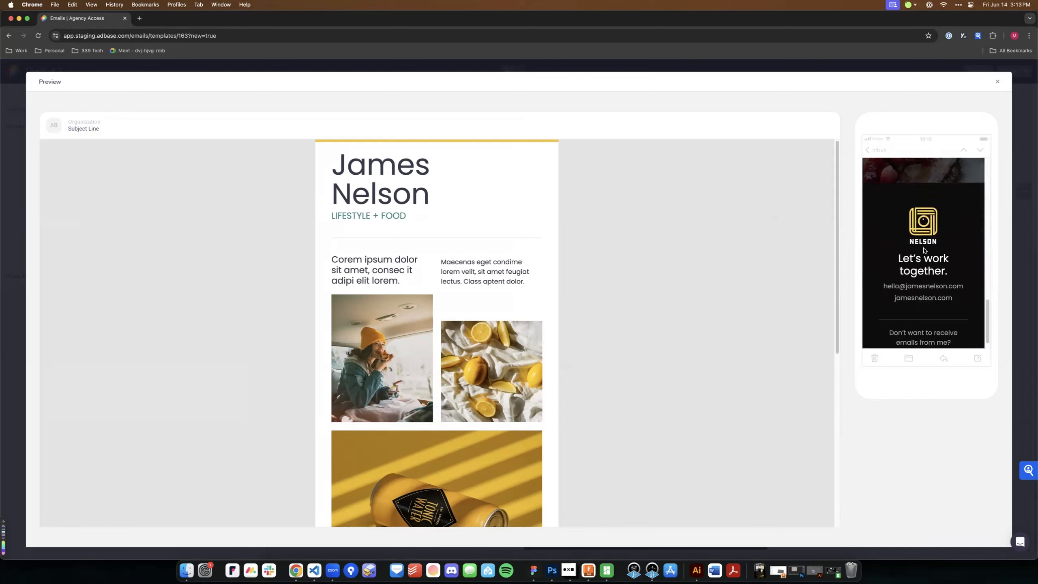
pyautogui.scroll(-2, 924, 248)
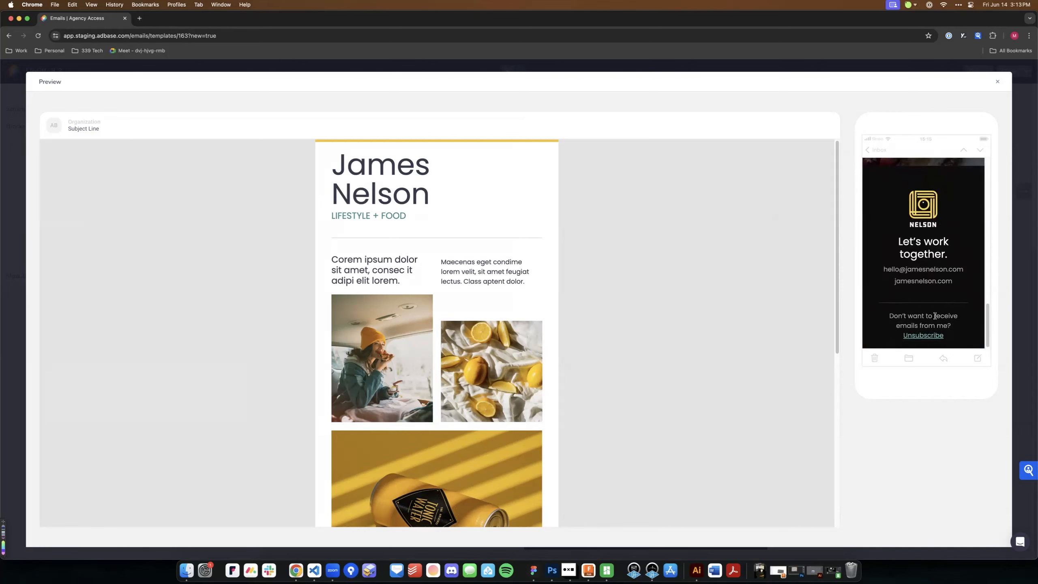
pyautogui.scroll(1, 937, 316)
pyautogui.scroll(15, 936, 316)
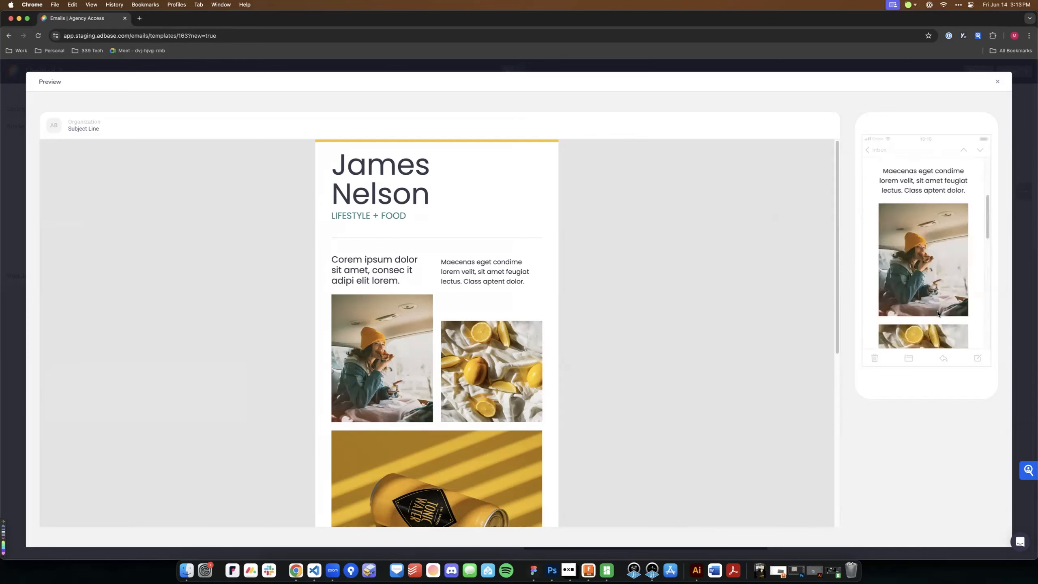
pyautogui.scroll(-15, 465, 250)
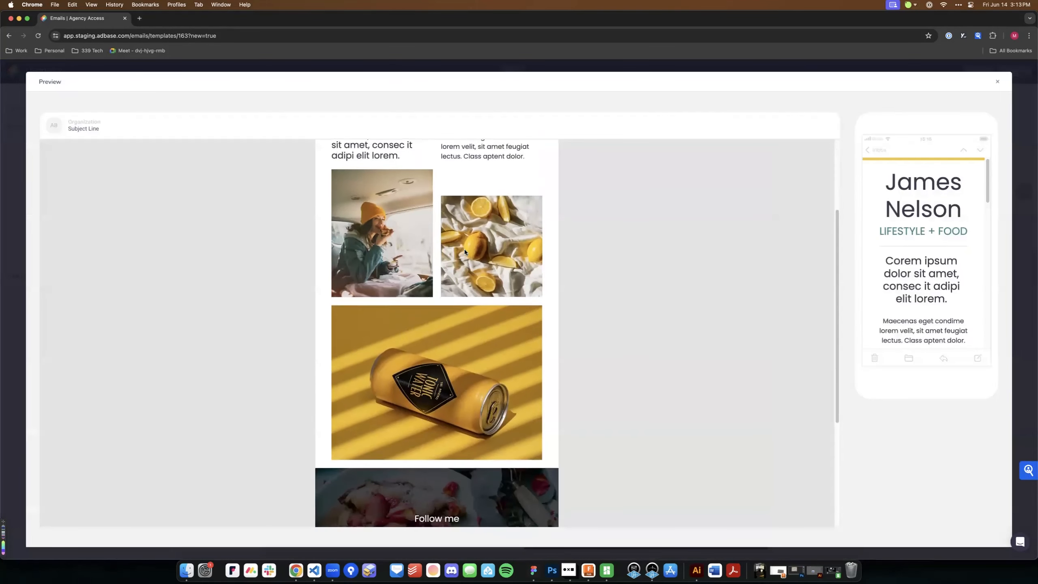
pyautogui.scroll(15, 465, 253)
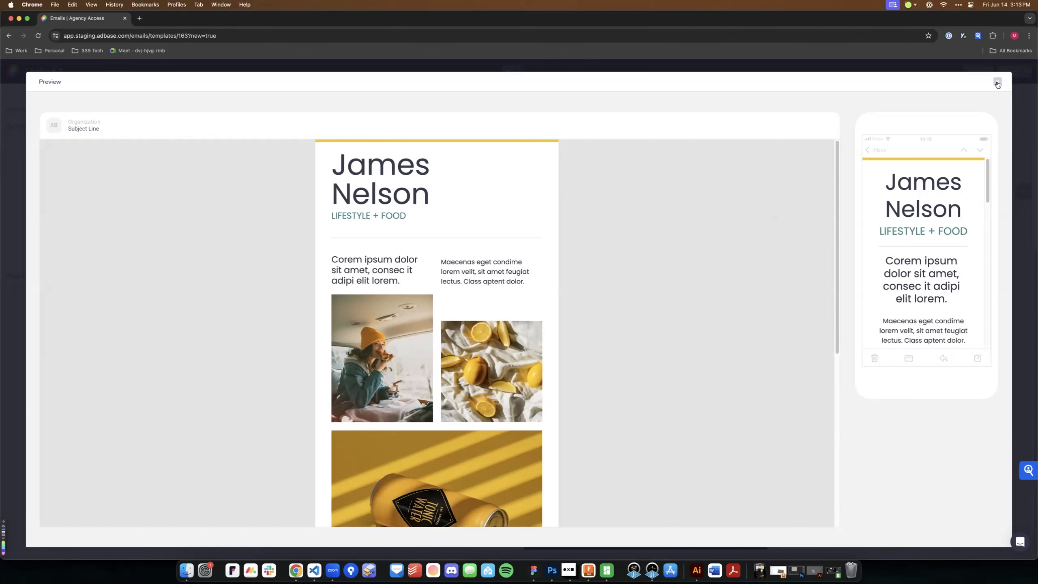
pyautogui.scroll(-5, 962, 187)
pyautogui.scroll(-10, 964, 189)
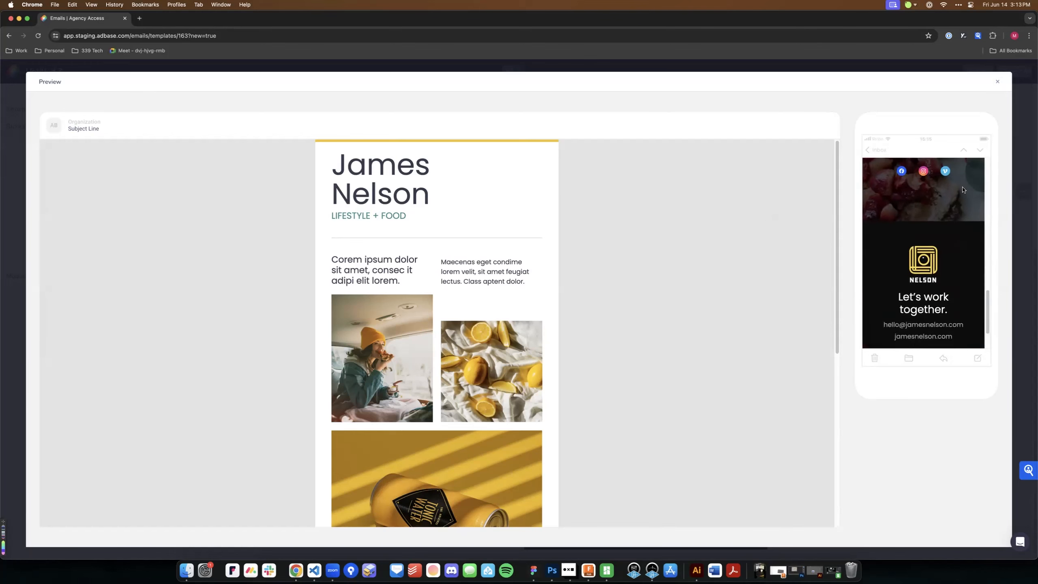
pyautogui.scroll(15, 963, 190)
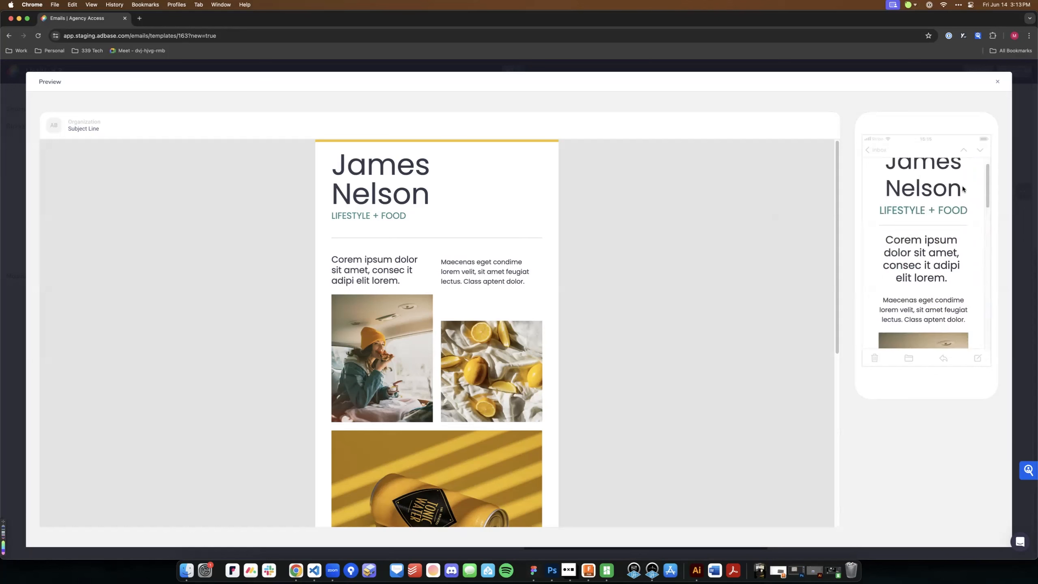